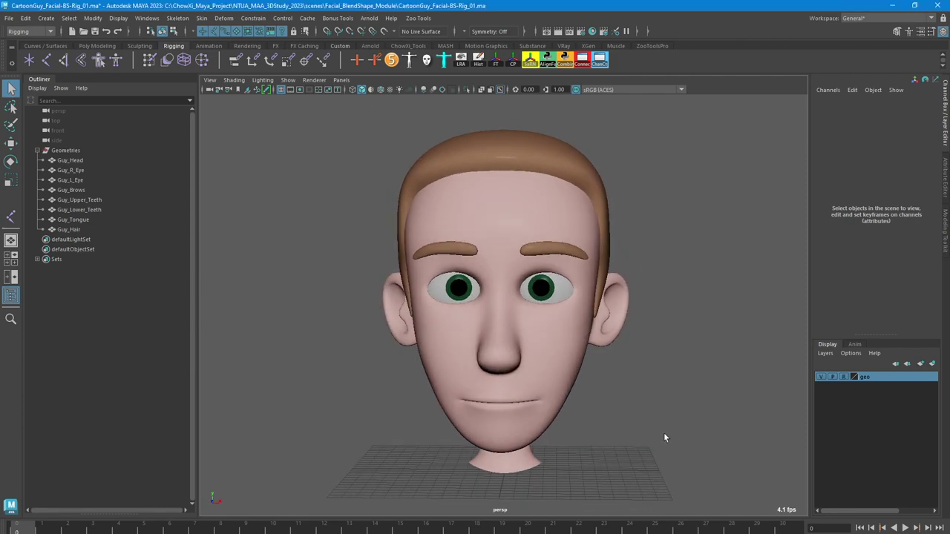
In the side view, create a vertical four-joint chain behind the head, rooted at Z -12 with joints 2 units apart
key(space)
key(space)
alt+right_drag(681, 461, 662, 422)
alt+middle_drag(662, 422, 587, 424)
alt+right_drag(587, 424, 567, 392)
alt+middle_drag(567, 393, 556, 425)
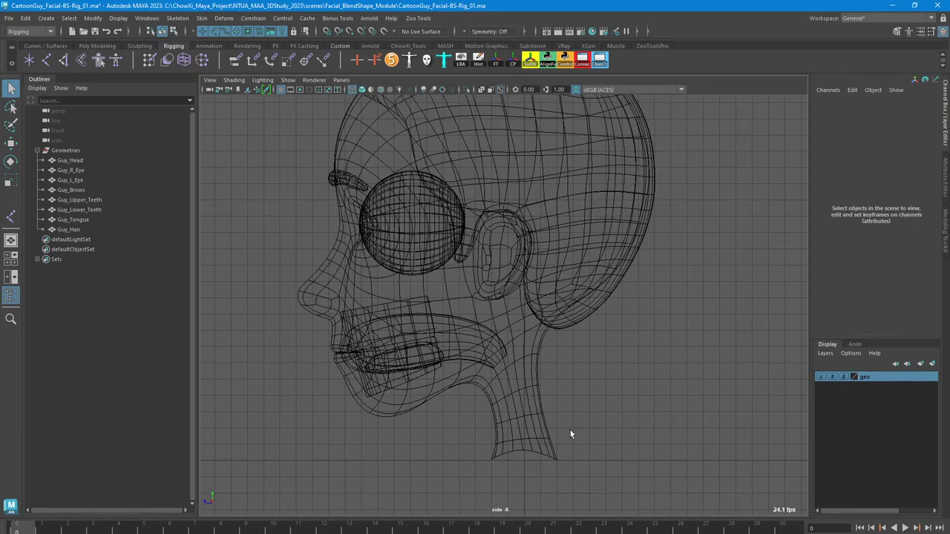
alt+right_drag(531, 327, 480, 290)
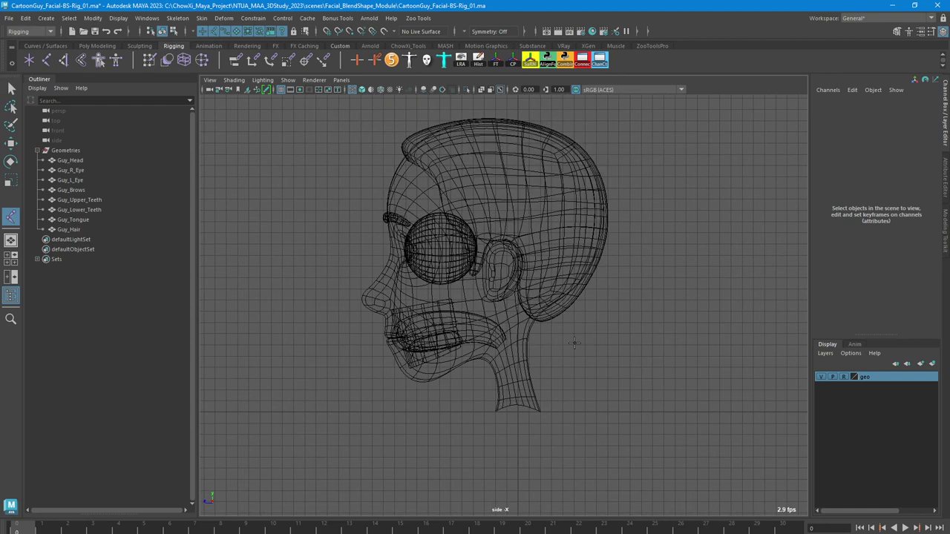
alt+middle_drag(568, 344, 450, 325)
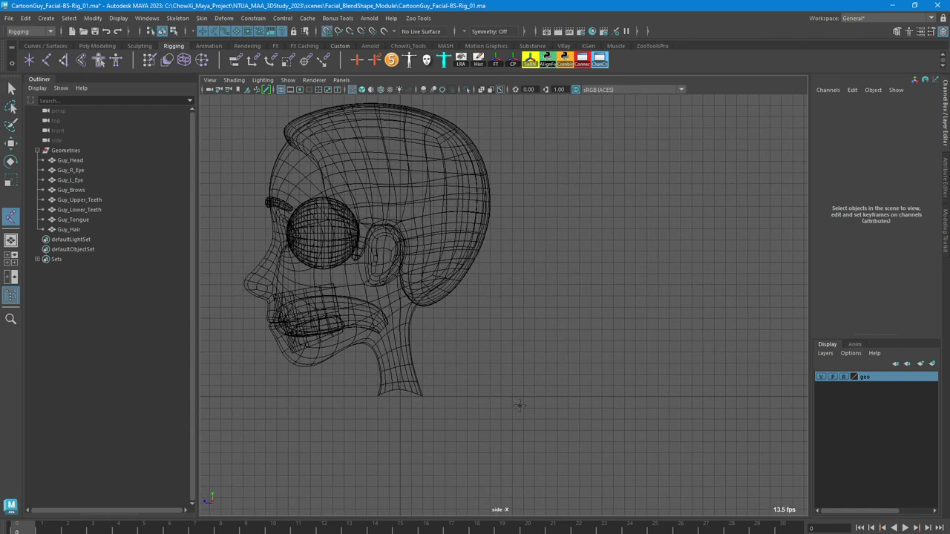
click(534, 394)
click(534, 375)
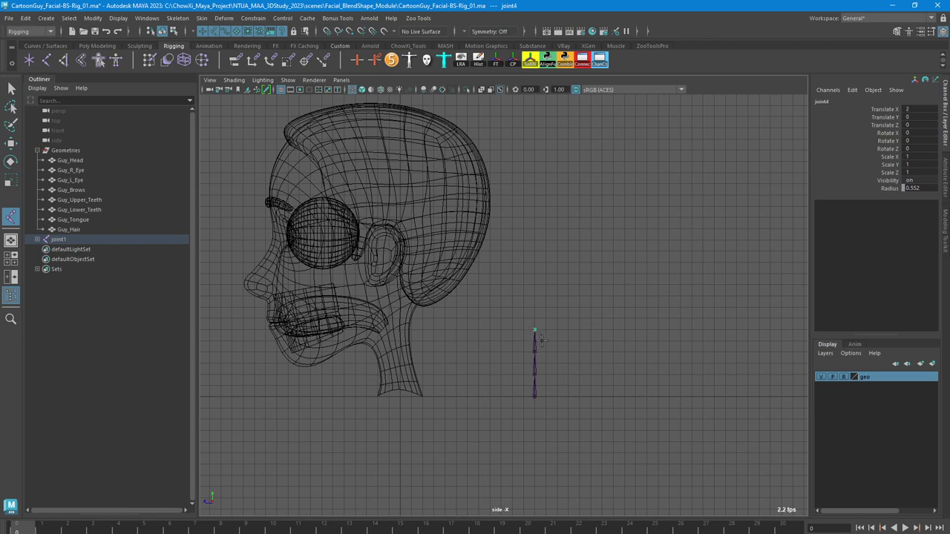
key(q)
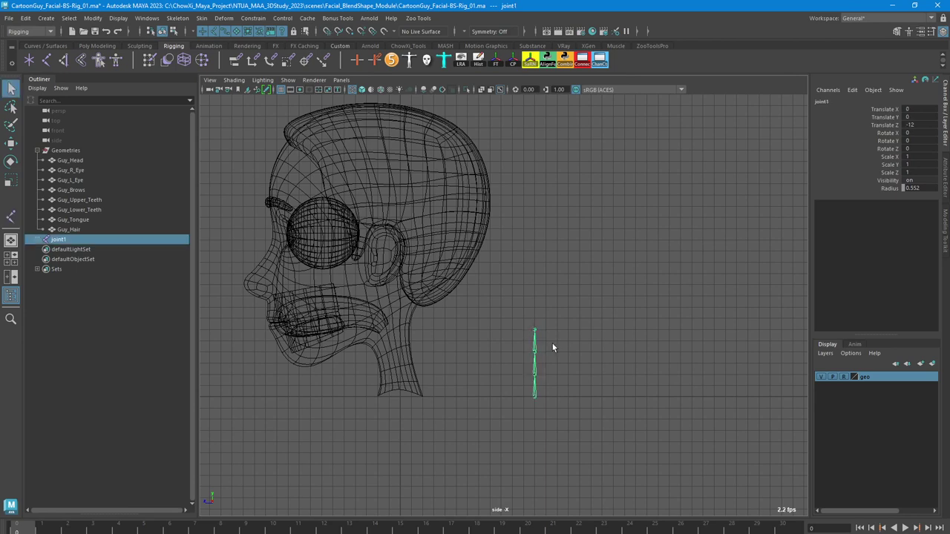
Set the radius of all four joints in the chain to 1
click(914, 187)
click(39, 240)
click(42, 249)
click(50, 259)
click(74, 269)
shift+click(97, 241)
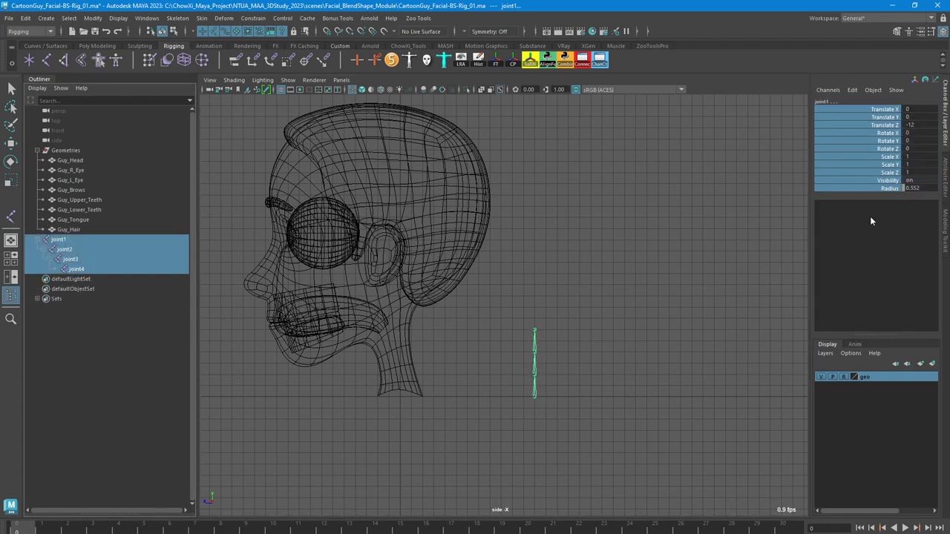
click(918, 188)
text(1)
key(Return)
click(600, 348)
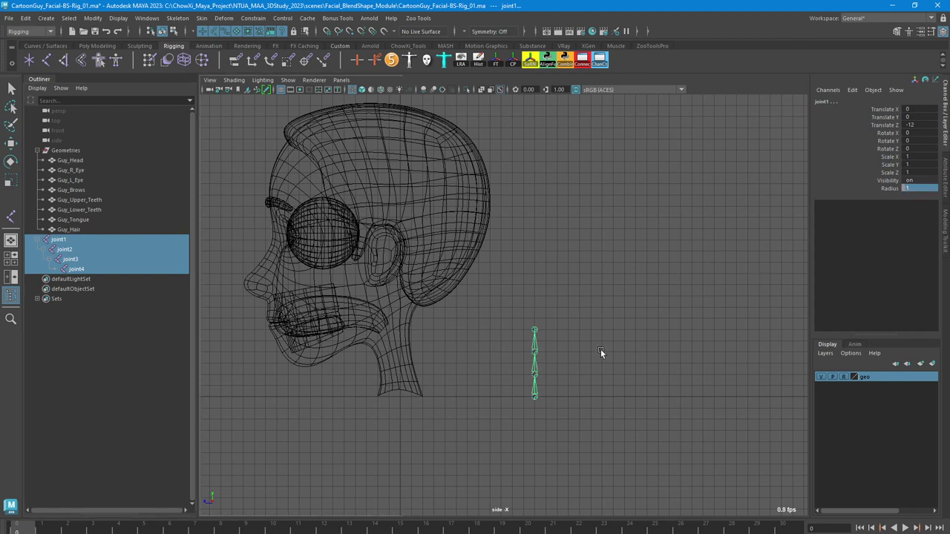
Duplicate the joint chain and move the copy forward into the character's neck, to about Z 0.28
scroll(540, 414, up, 2)
click(542, 417)
key(ctrl+d)
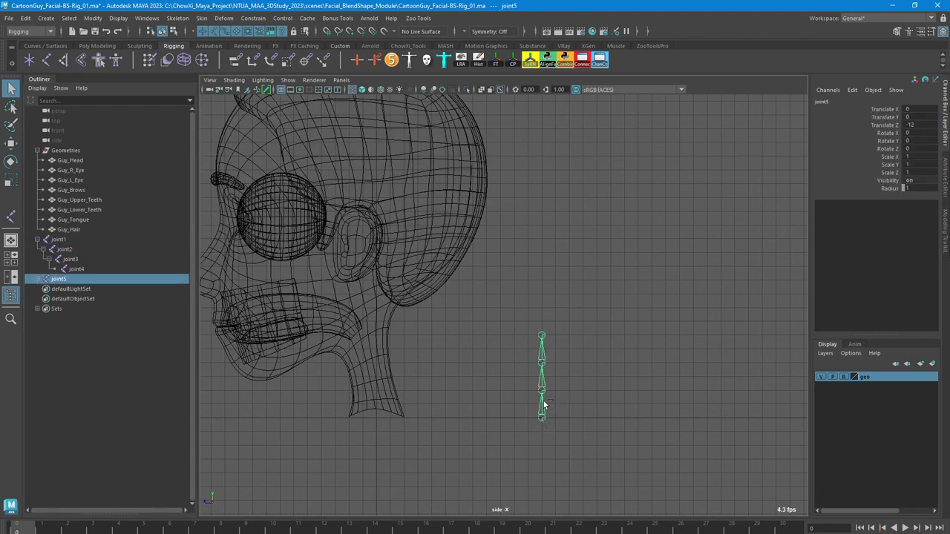
key(w)
drag(496, 417, 333, 384)
alt+middle_drag(369, 395, 498, 382)
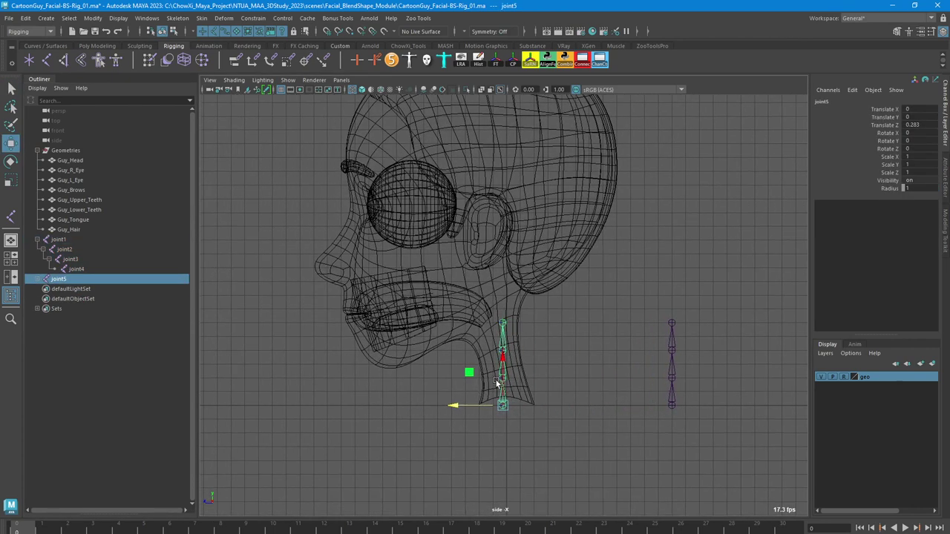
Fine-position the copied chain's root joint at the base of the neck, about Y 0.64 and Z 0.11
scroll(507, 386, up, 3)
drag(468, 441, 473, 425)
scroll(496, 431, up, 3)
scroll(496, 430, up, 1)
alt+middle_drag(489, 441, 457, 334)
drag(448, 389, 449, 390)
scroll(504, 356, down, 3)
Rotate the neck chain's root joint so the chain leans forward along the neck
key(t)
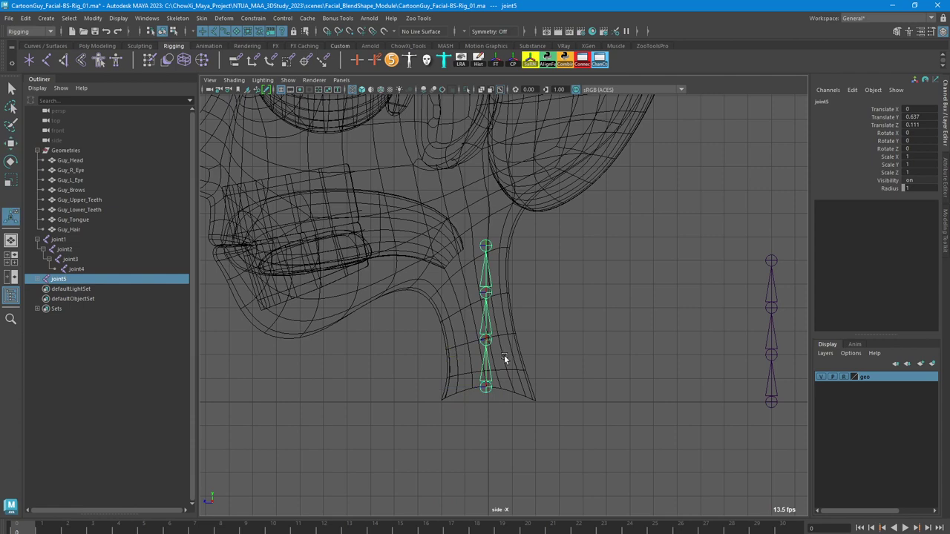
key(r)
key(e)
drag(517, 361, 512, 354)
click(543, 330)
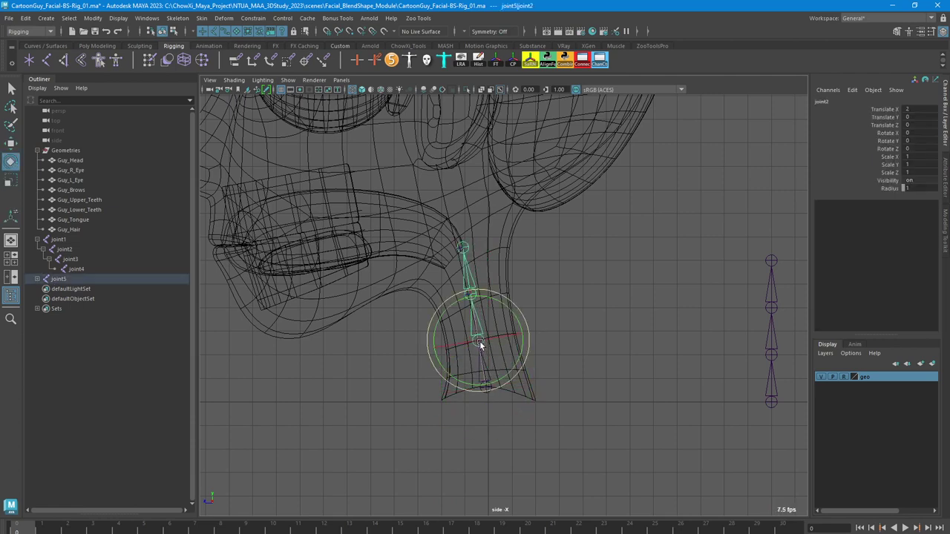
Move the neck chain's second joint up to the top of the neck, at about 6.08 on Translate X
click(479, 341)
key(w)
drag(469, 295, 453, 198)
alt+middle_drag(453, 198, 461, 315)
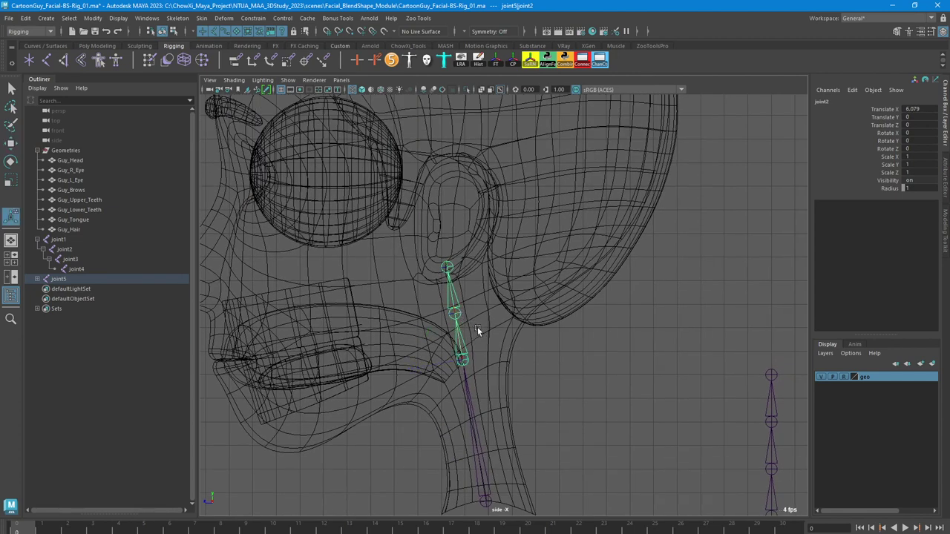
Rotate the neck chain's second joint so the head part of the chain points nearly straight up
key(e)
drag(486, 321, 489, 324)
scroll(487, 316, down, 1)
Move the neck chain's third joint up along the head to just above the crown
click(476, 313)
click(471, 310)
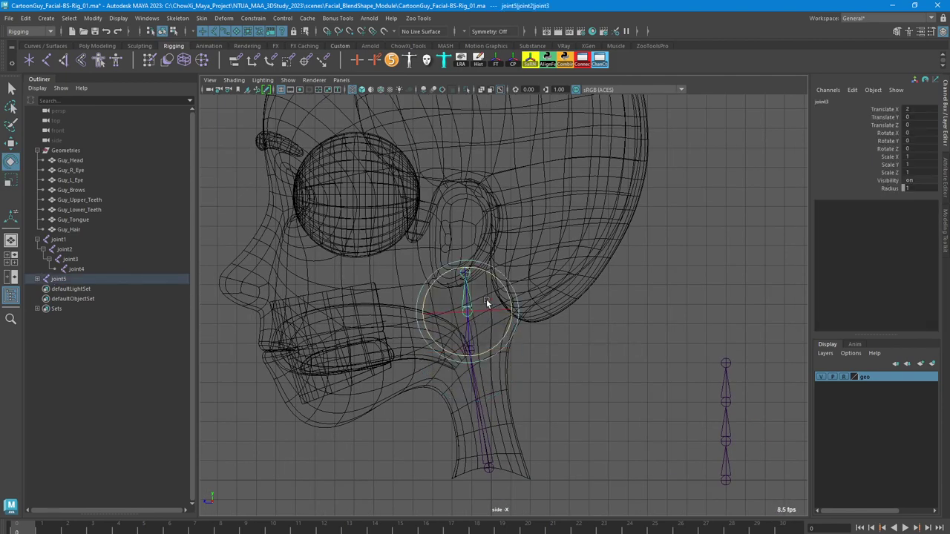
alt+middle_drag(490, 294, 496, 378)
scroll(495, 378, down, 2)
key(w)
drag(479, 331, 426, 64)
scroll(535, 412, up, 2)
alt+middle_drag(607, 460, 623, 390)
alt+middle_drag(635, 280, 615, 523)
Delete the leftover end joint above the crown
click(674, 352)
click(449, 207)
click(471, 284)
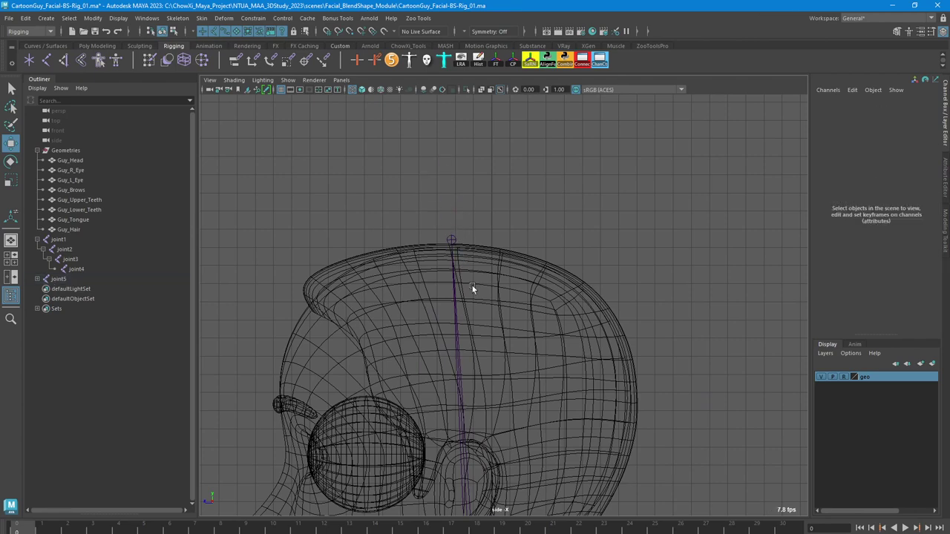
Duplicate the original joint chain behind the head and move the copy forward to about Z -7.04
scroll(520, 348, down, 4)
alt+middle_drag(616, 470, 555, 362)
scroll(425, 324, up, 2)
alt+middle_drag(463, 354, 545, 350)
click(449, 324)
click(551, 355)
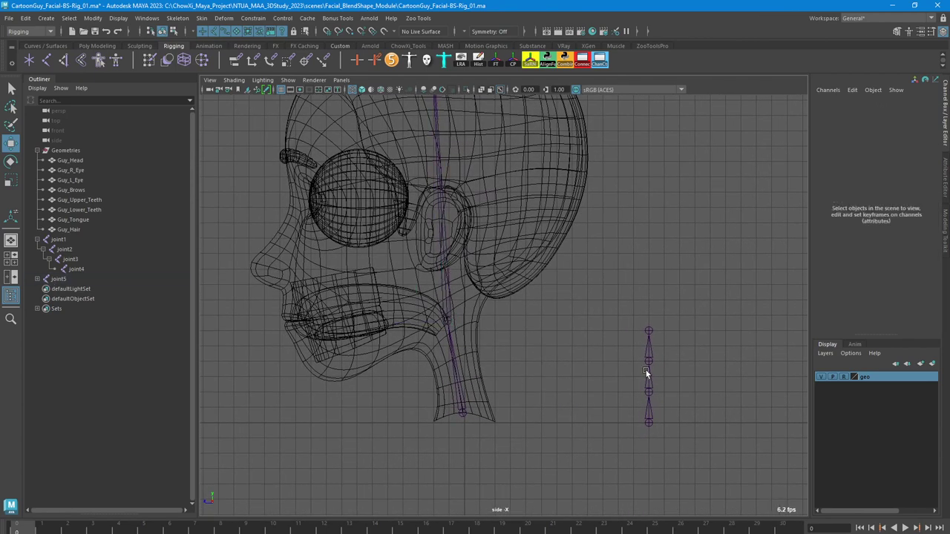
click(649, 420)
key(ctrl+d)
drag(628, 422, 550, 422)
Delete the upper two joints of the new copy, starting from its third joint
click(607, 373)
click(572, 362)
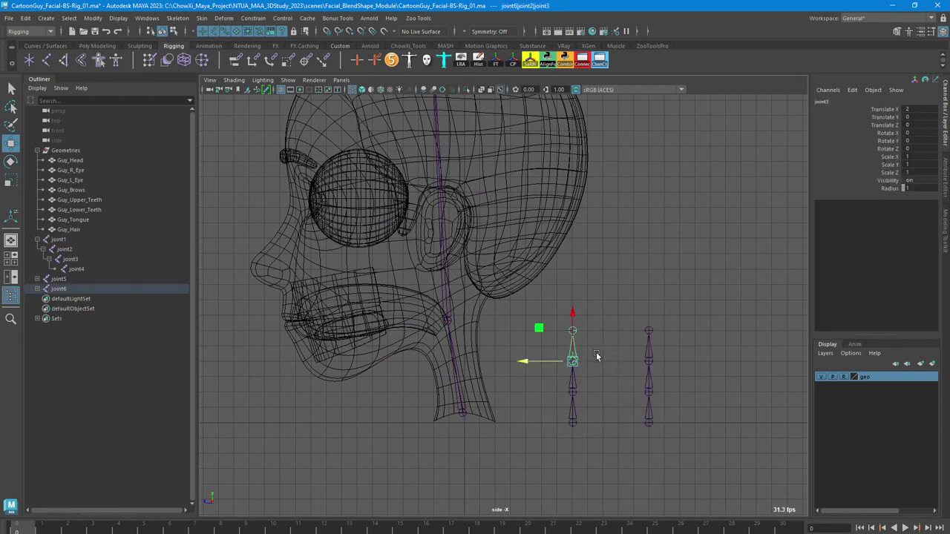
key(Delete)
Rotate the two-joint copy -90 degrees around Y so it points toward the face
click(573, 420)
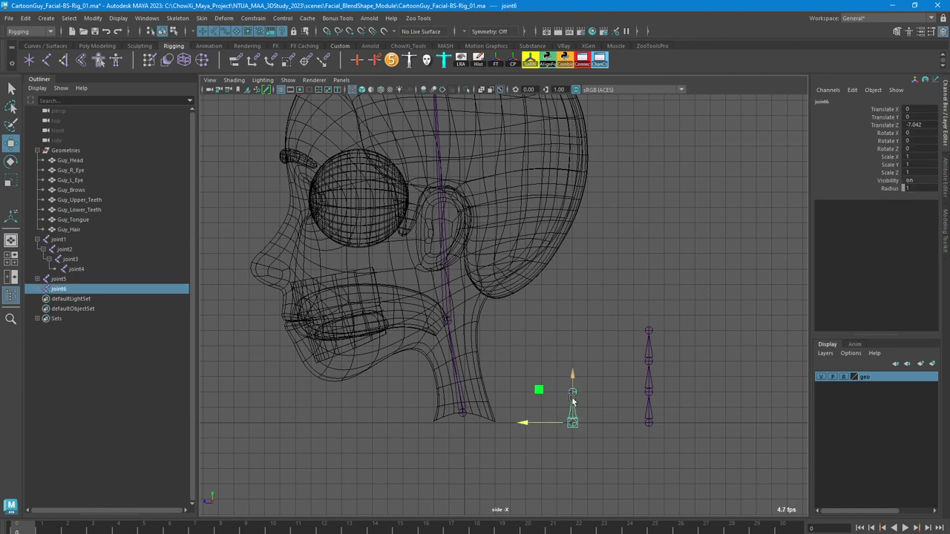
key(r)
key(e)
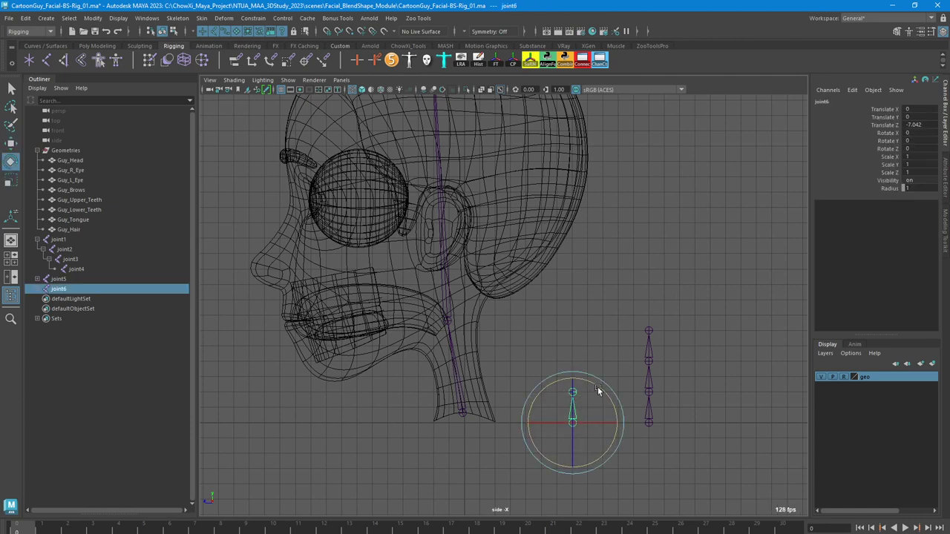
drag(599, 388, 530, 381)
scroll(549, 415, up, 1)
Move the two-joint copy to the jaw hinge area, at about Y 7.03 and Z 4.2
key(w)
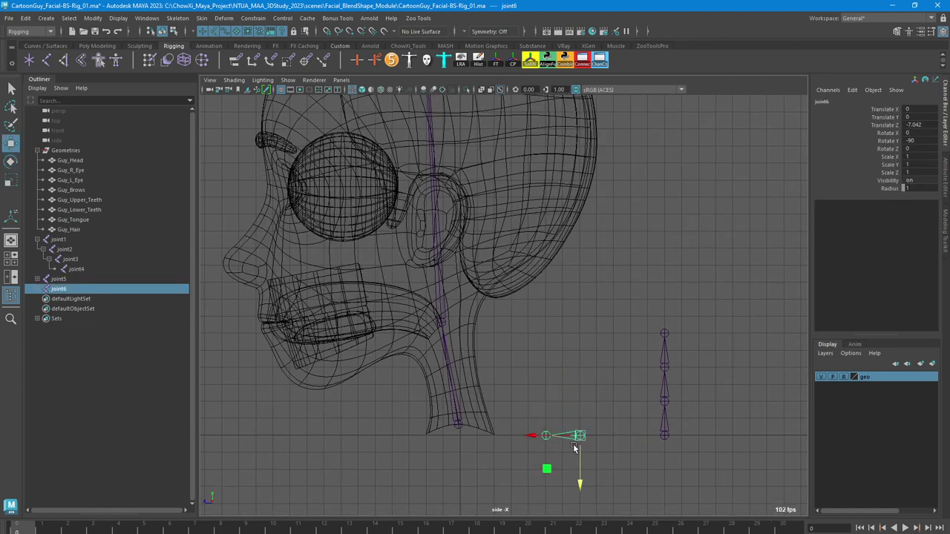
drag(547, 468, 364, 342)
scroll(462, 401, up, 2)
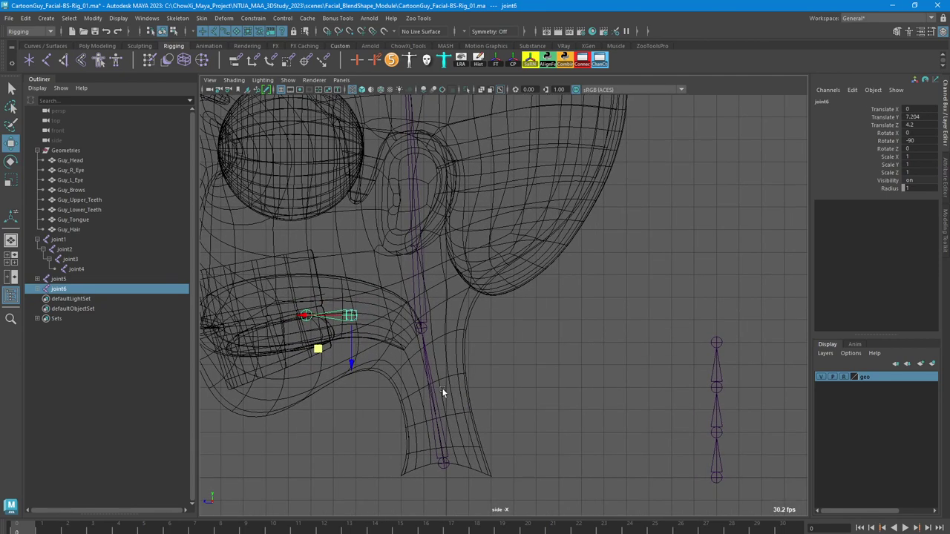
alt+middle_drag(463, 401, 618, 383)
drag(472, 331, 472, 334)
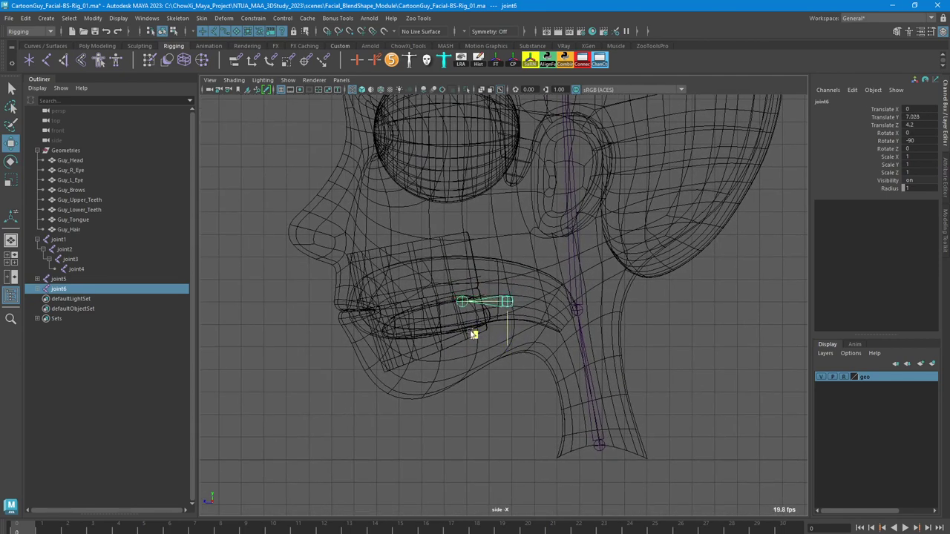
Rotate the jaw joint to about -121 degrees in Y and extend its end joint to the chin
key(r)
key(e)
drag(480, 331, 500, 355)
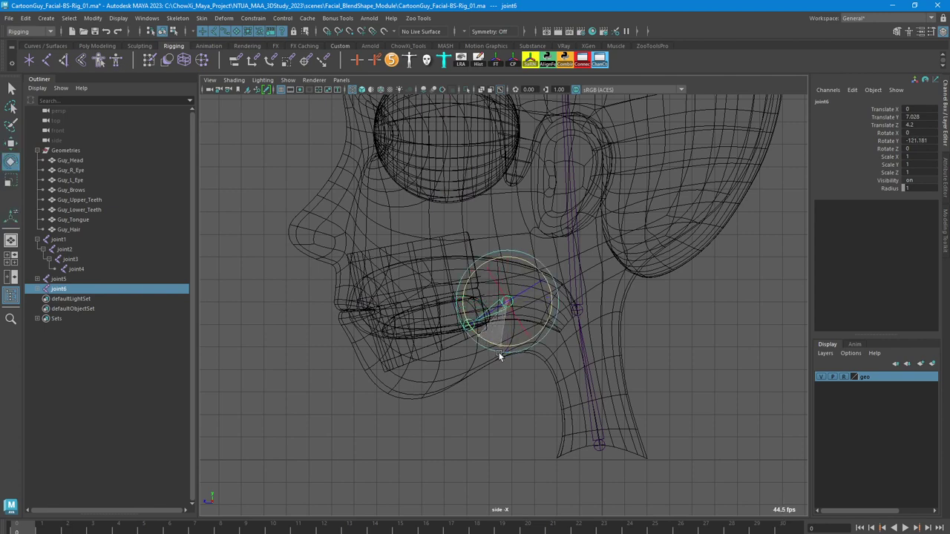
click(468, 324)
key(w)
drag(451, 349, 400, 362)
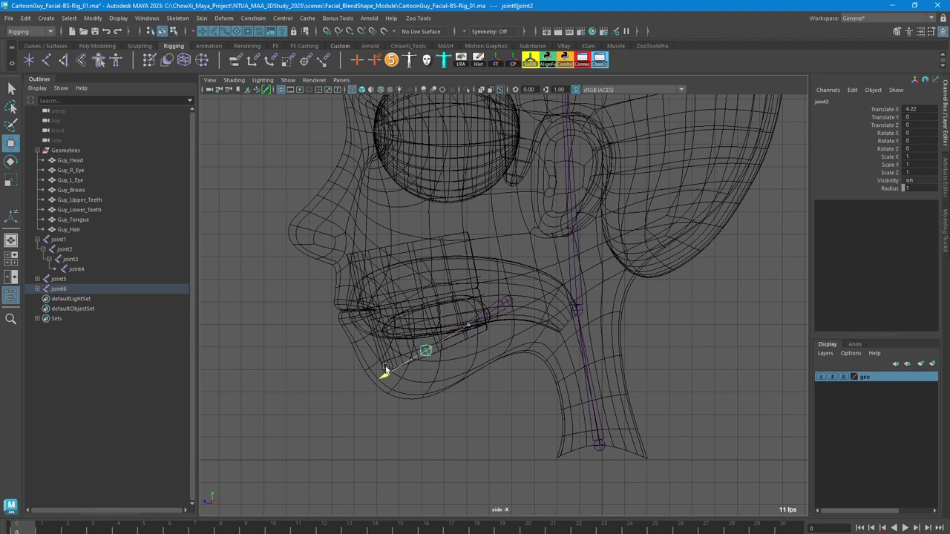
Fine-tune the position and rotation of the jaw's root joint so the bone follows the lower jaw
click(506, 304)
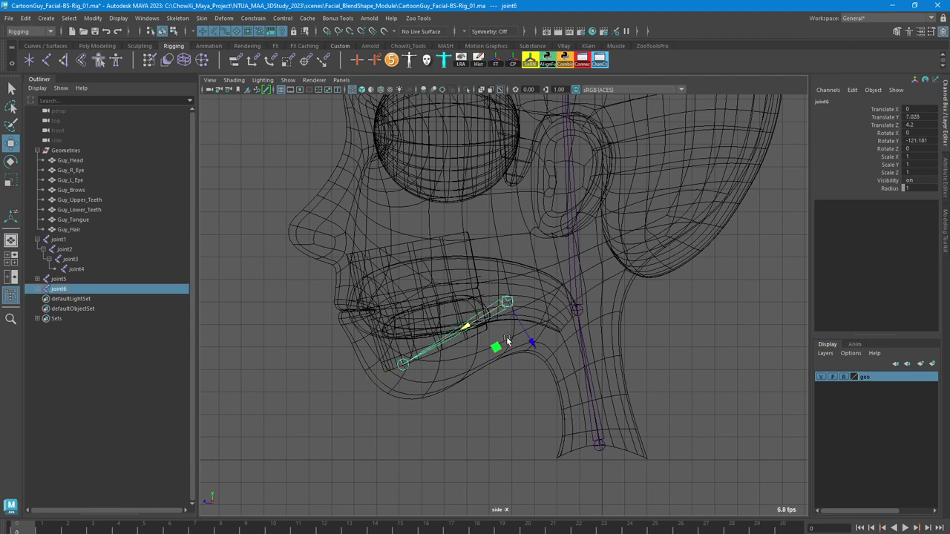
drag(529, 342, 532, 347)
key(t)
key(r)
key(e)
drag(498, 350, 500, 351)
click(546, 392)
Duplicate the top two joints of the original chain and move the copy about 5.49 units forward in Z
alt+middle_drag(514, 352, 506, 419)
alt+right_drag(505, 417, 497, 395)
click(501, 371)
alt+right_drag(589, 391, 492, 357)
alt+middle_drag(491, 356, 440, 333)
click(723, 412)
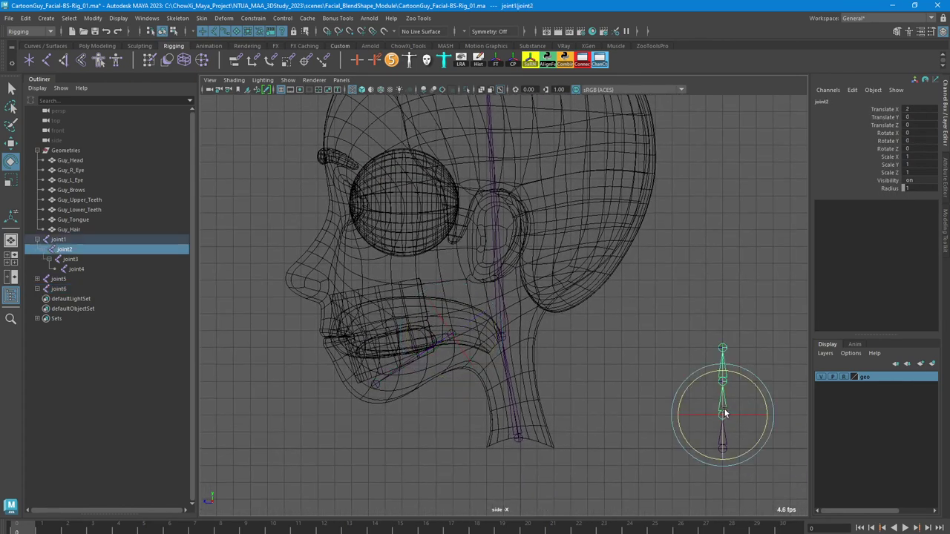
click(730, 380)
click(723, 381)
key(ctrl+d)
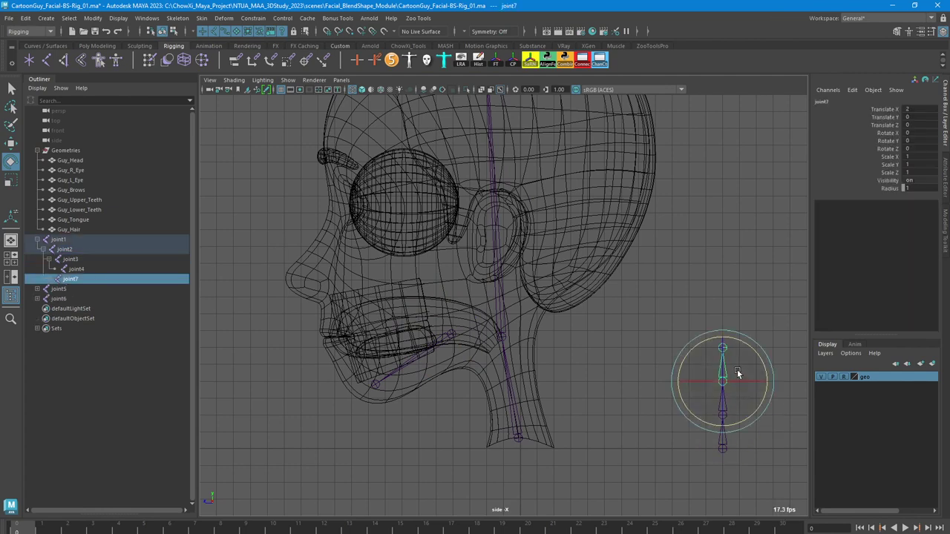
key(w)
middle_drag(739, 392, 645, 392)
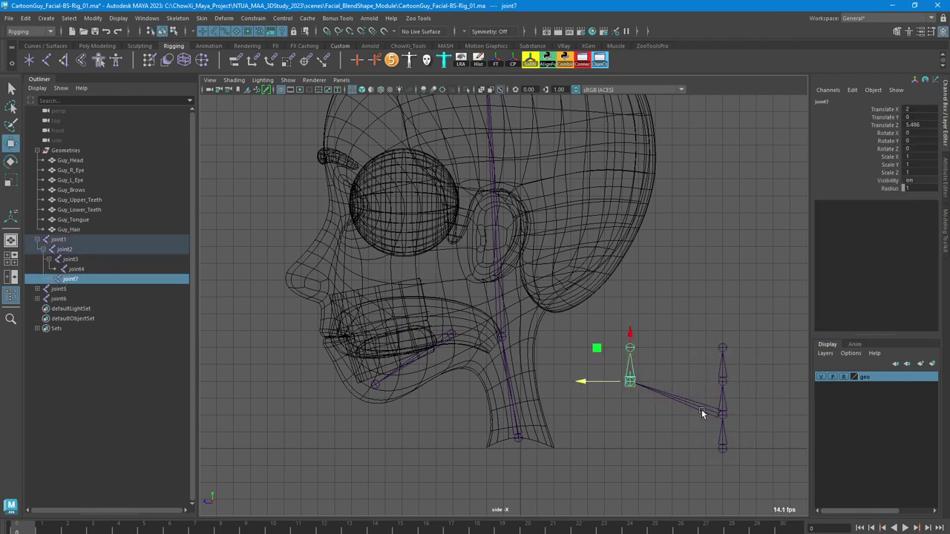
Unparent the duplicated two-joint segment from the original chain
click(703, 413)
click(667, 397)
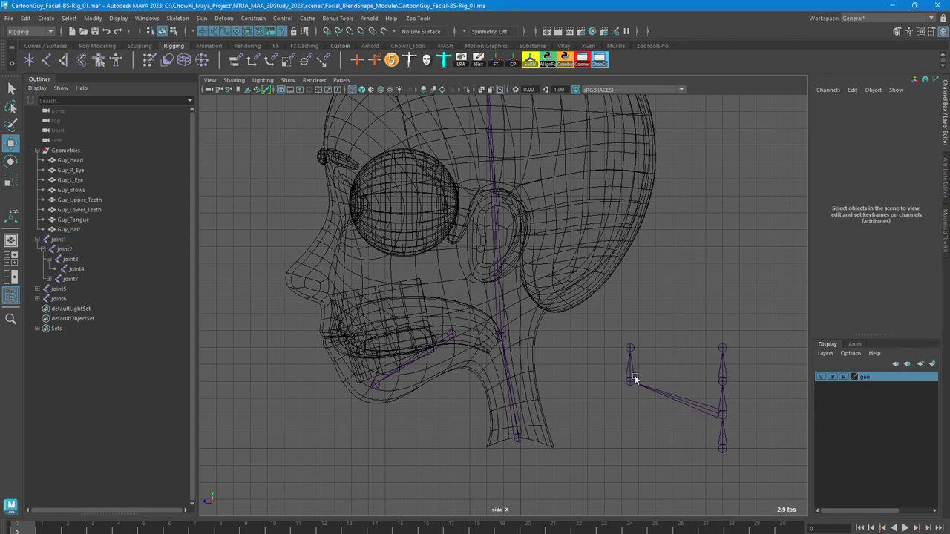
click(630, 380)
click(26, 18)
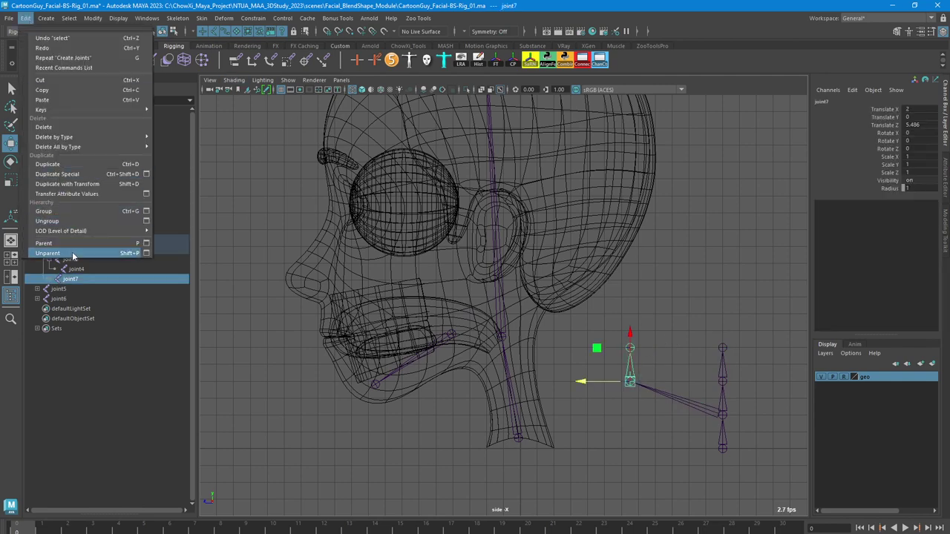
click(47, 253)
click(776, 389)
Rotate the unparented two-joint segment -90 degrees around Y so it points toward the face
click(629, 379)
key(e)
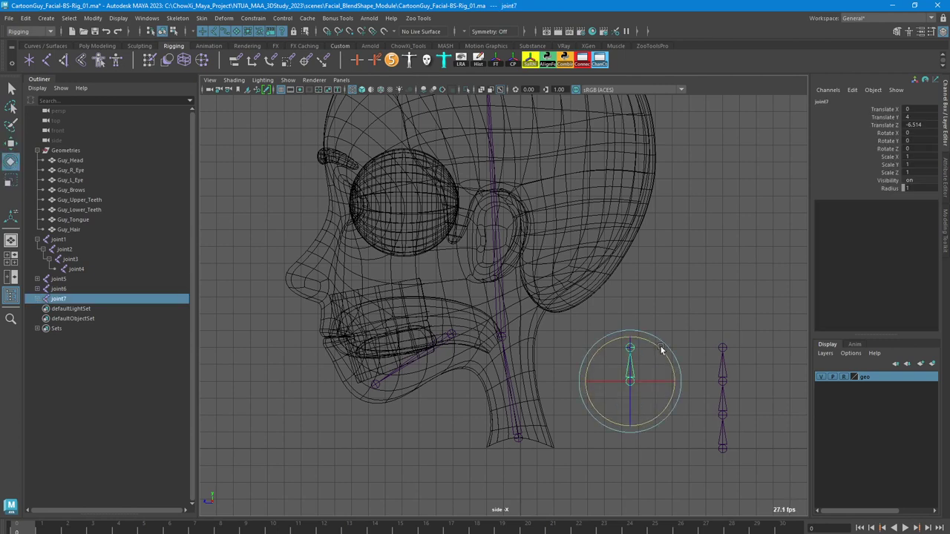
drag(662, 348, 593, 322)
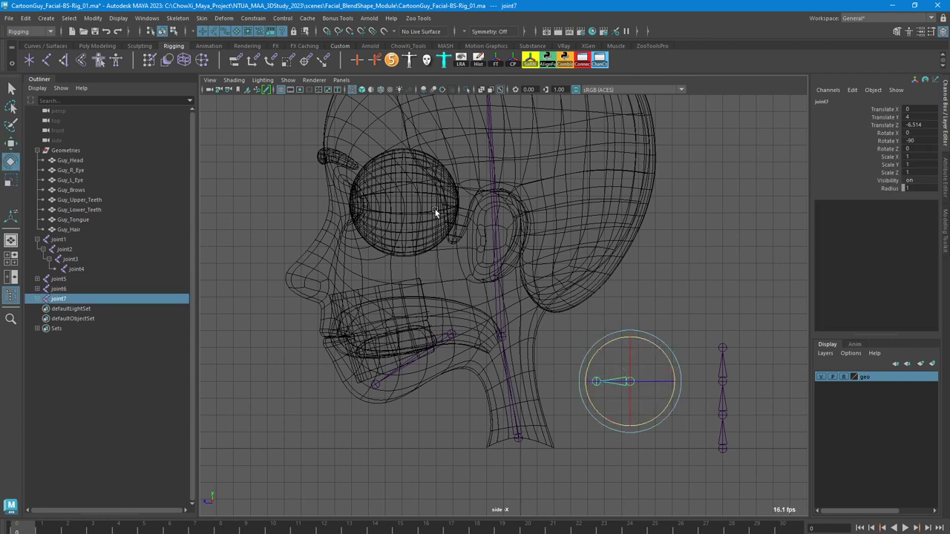
key(w)
Make the geo layer's objects selectable and point-constrain the rotated two-joint segment's root to Guy_L_Eye
click(844, 377)
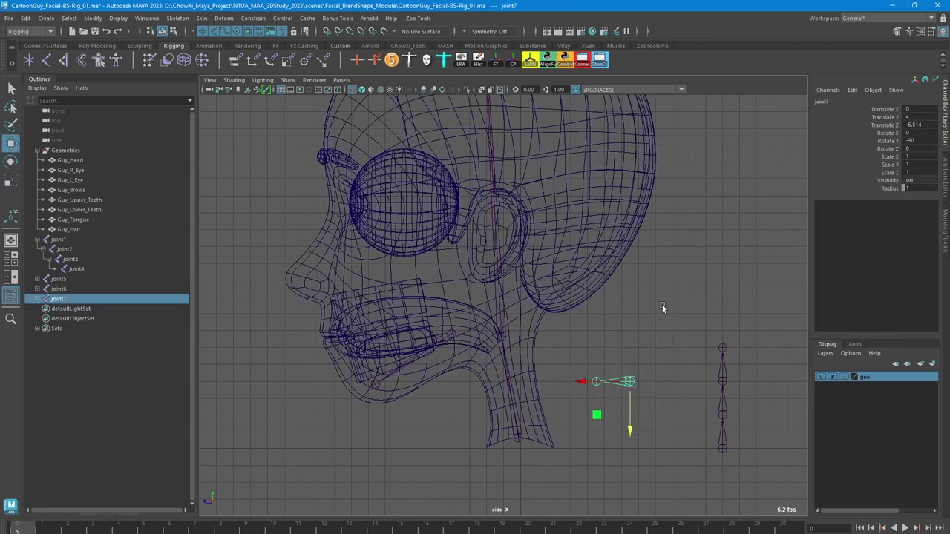
click(364, 209)
click(352, 202)
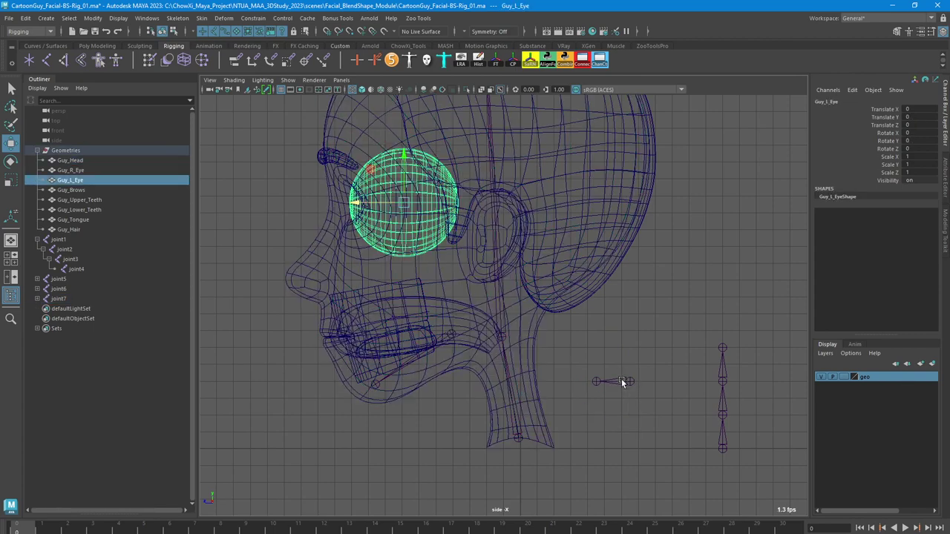
shift+click(629, 385)
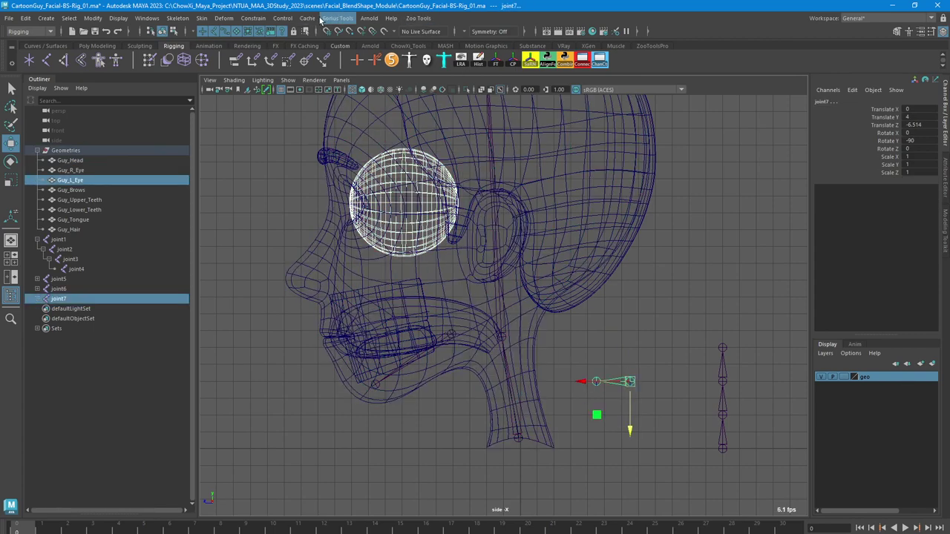
click(282, 18)
mouse_move(252, 17)
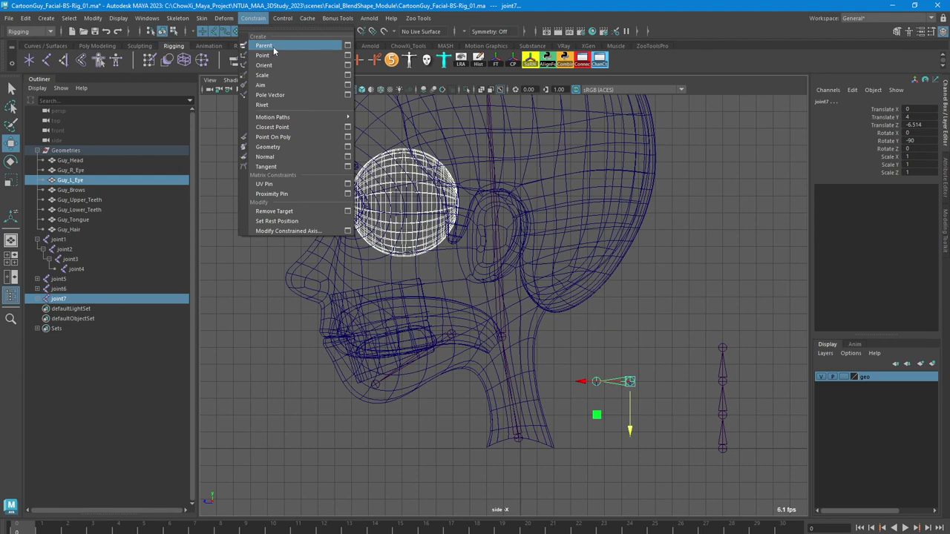
click(273, 56)
alt+middle_drag(486, 236, 625, 317)
scroll(625, 318, up, 1)
Delete the point constraint from the left eye's root joint
click(38, 298)
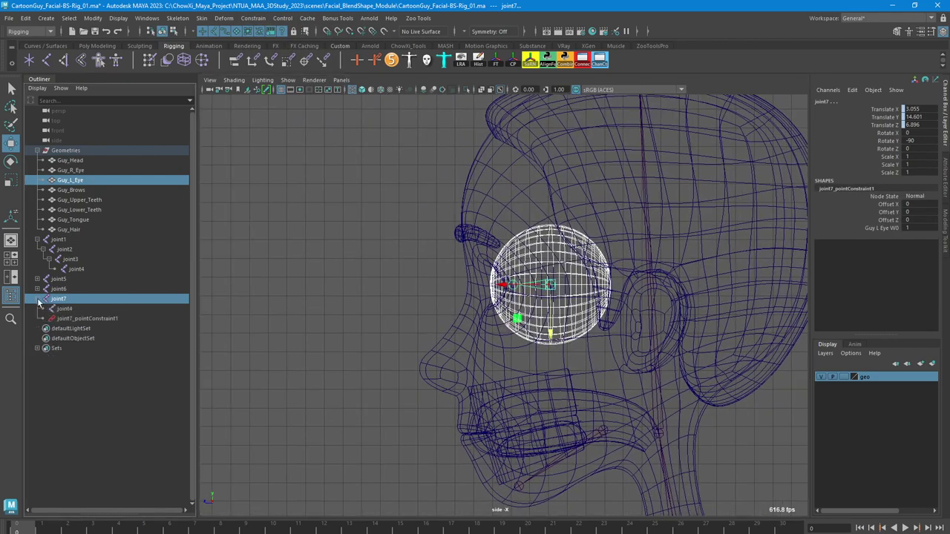
click(75, 319)
key(Delete)
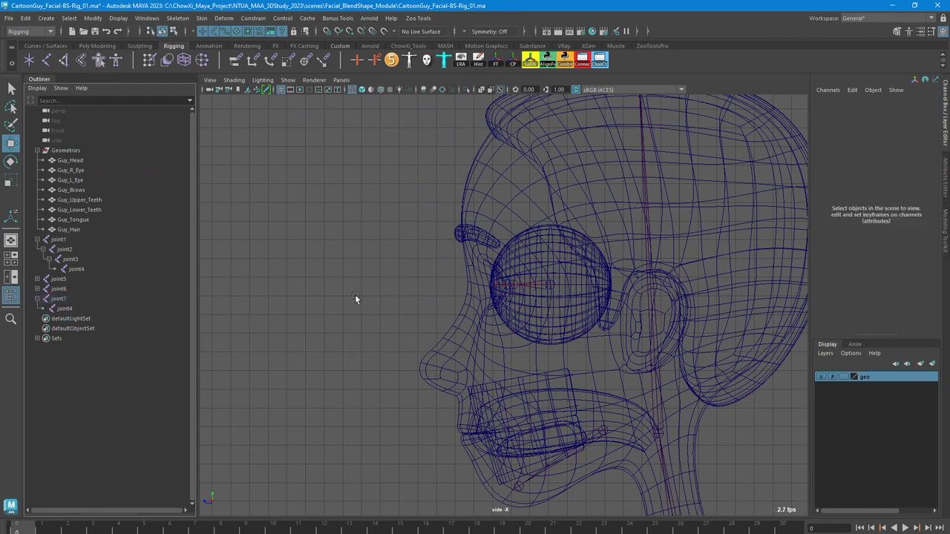
Extend the left eye's tip joint to the front surface of the eyeball, at about 3.236 in Translate X
scroll(561, 289, up, 1)
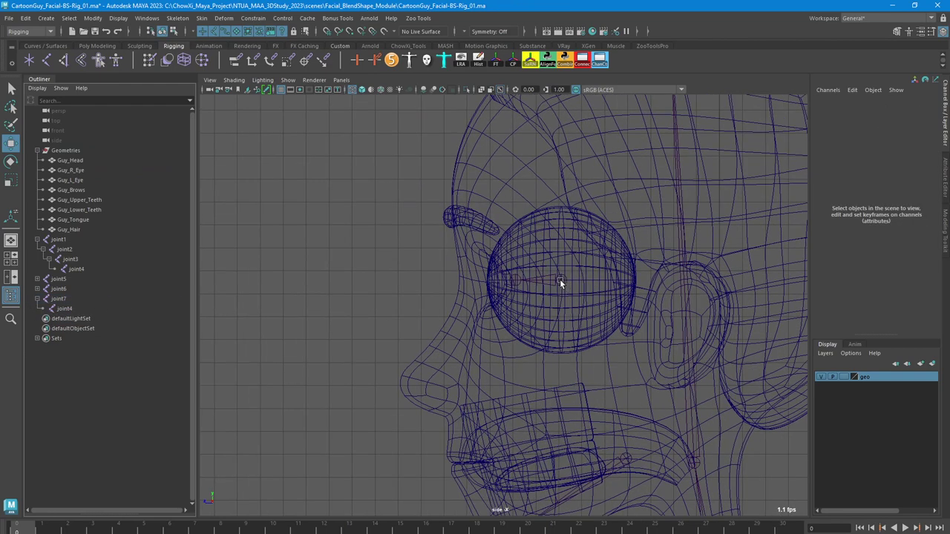
click(515, 280)
scroll(514, 278, up, 6)
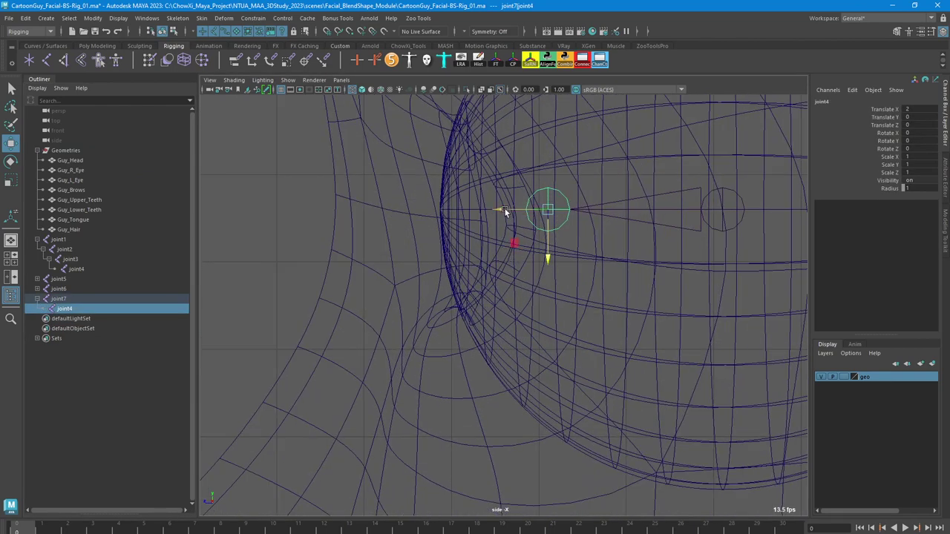
key(v)
drag(506, 211, 427, 218)
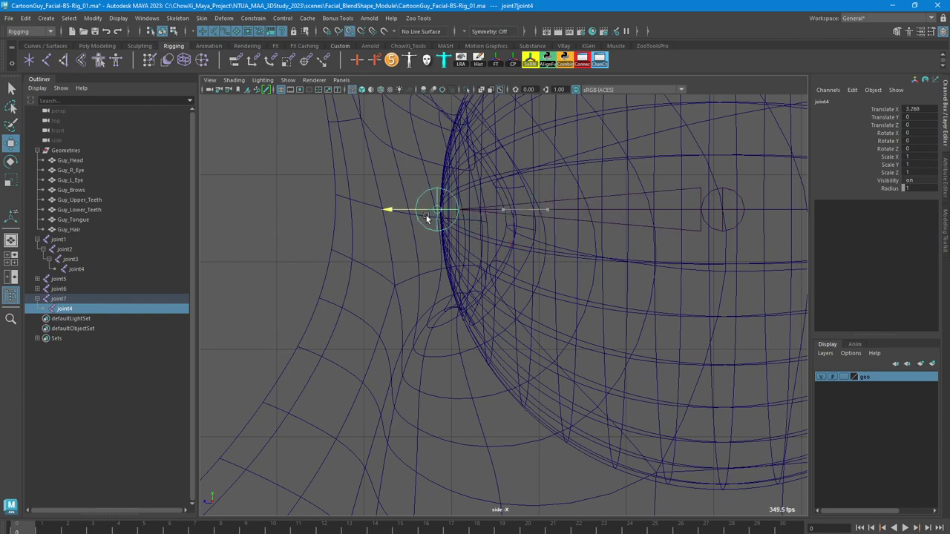
scroll(448, 225, up, 2)
scroll(523, 325, up, 5)
alt+middle_drag(380, 185, 435, 367)
key(v)
drag(437, 307, 469, 310)
key(f)
scroll(631, 307, down, 3)
scroll(668, 331, up, 3)
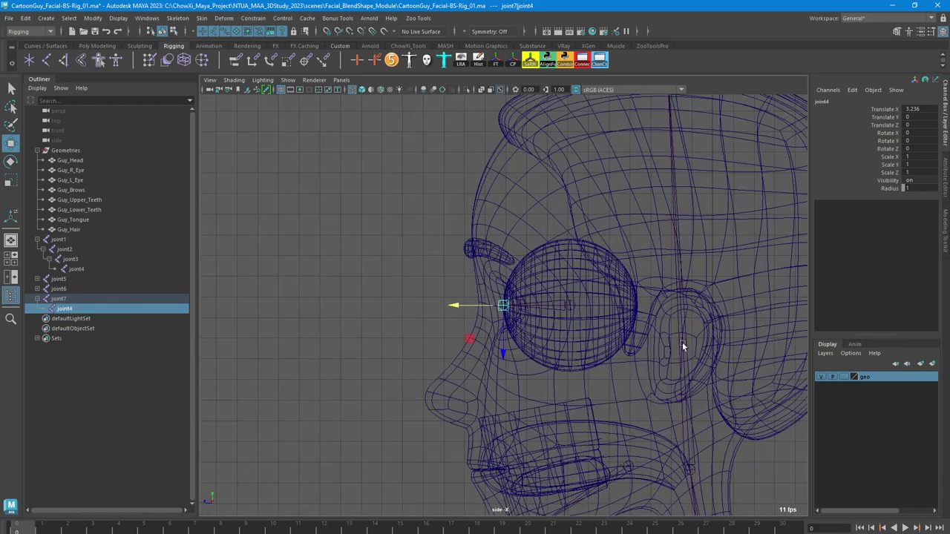
Examine the left eye joint's alignment with the eyeball in the side view and the front wireframe view
alt+middle_drag(682, 342, 540, 301)
click(697, 376)
scroll(653, 382, down, 2)
alt+middle_drag(622, 373, 617, 356)
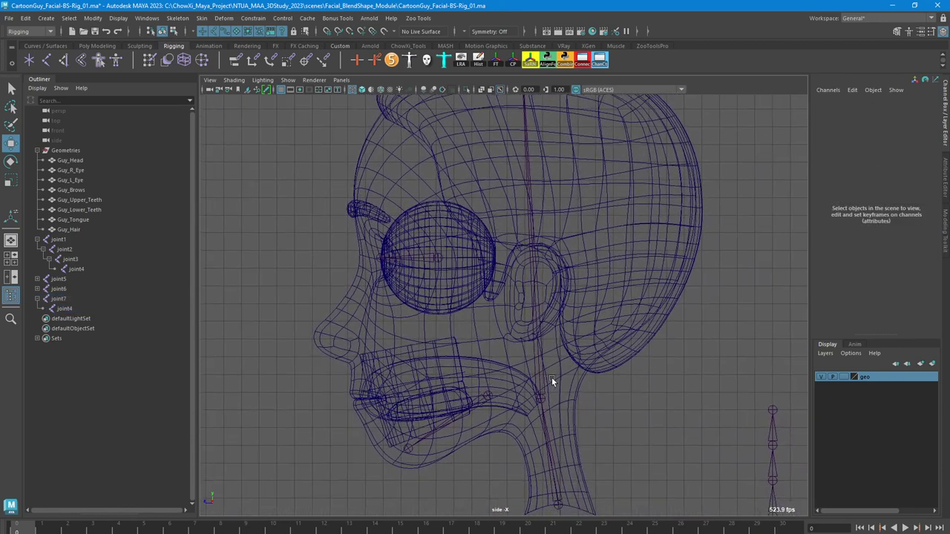
click(436, 255)
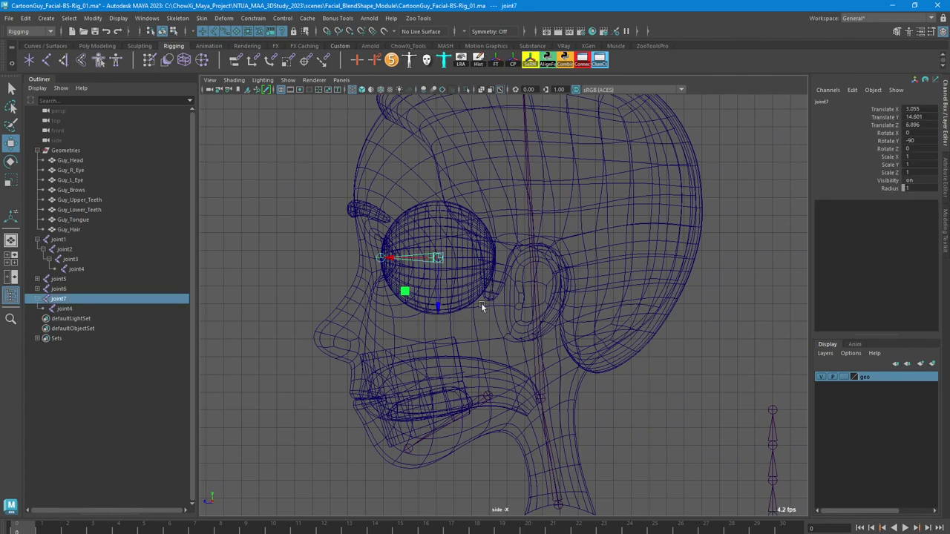
key(space)
key(space)
scroll(492, 360, up, 4)
alt+middle_drag(495, 343, 517, 345)
scroll(515, 338, down, 3)
key(4)
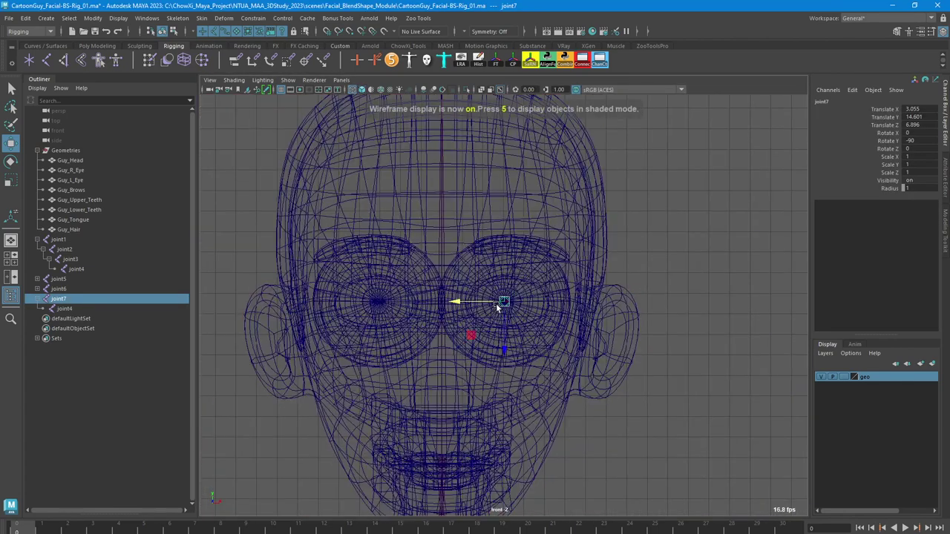
scroll(538, 314, up, 8)
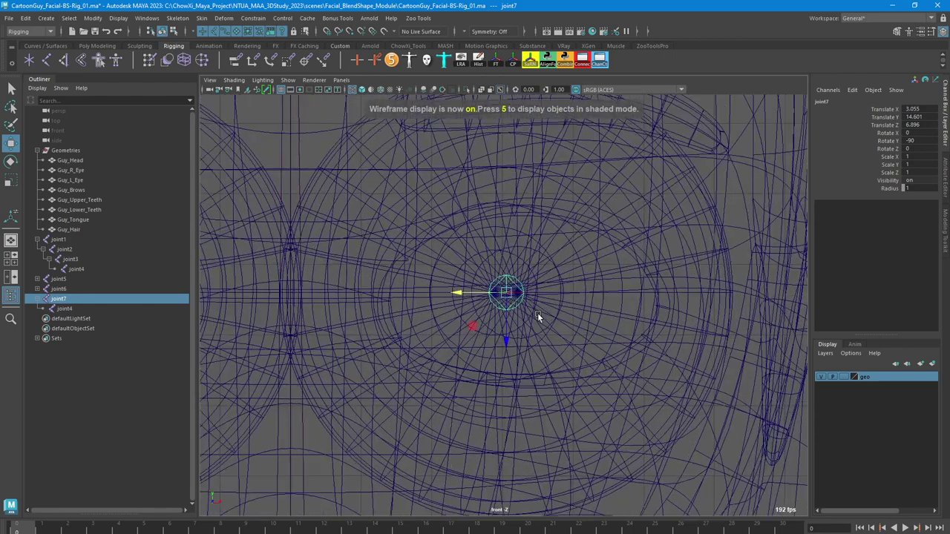
scroll(549, 308, down, 7)
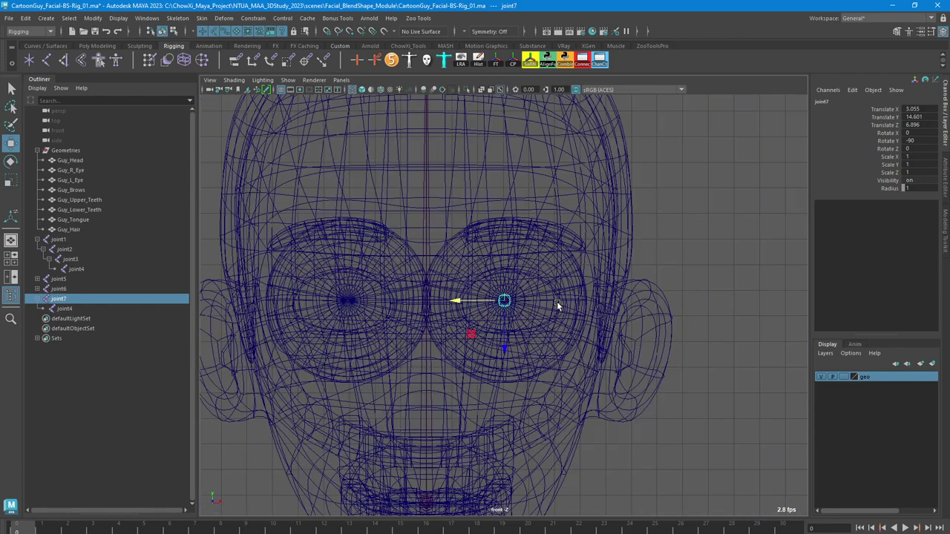
key(5)
key(space)
key(space)
scroll(626, 339, down, 3)
scroll(542, 327, up, 1)
alt+middle_drag(544, 330, 607, 343)
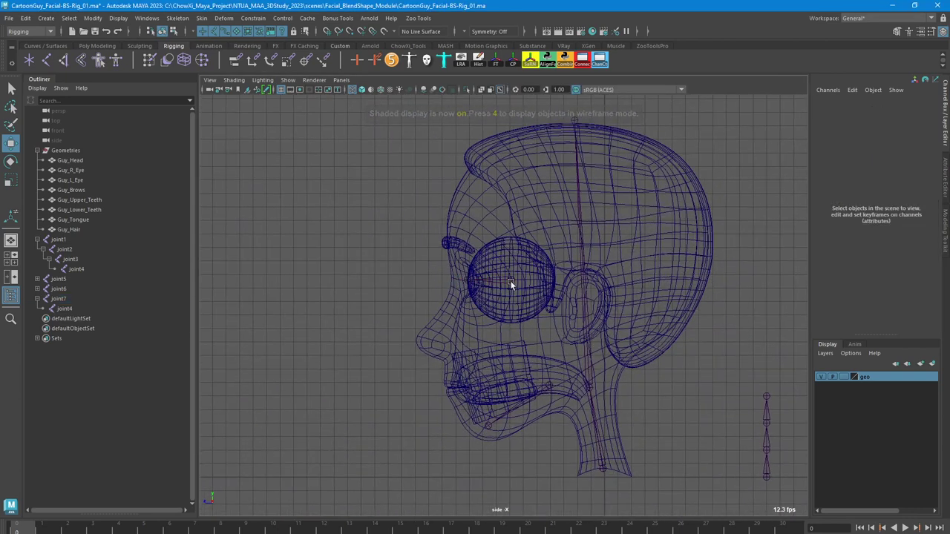
click(691, 376)
Rotate the remaining original four-joint chain -90 degrees around Y so it points toward the face
scroll(679, 375, up, 2)
alt+middle_drag(664, 373, 554, 304)
scroll(617, 359, down, 1)
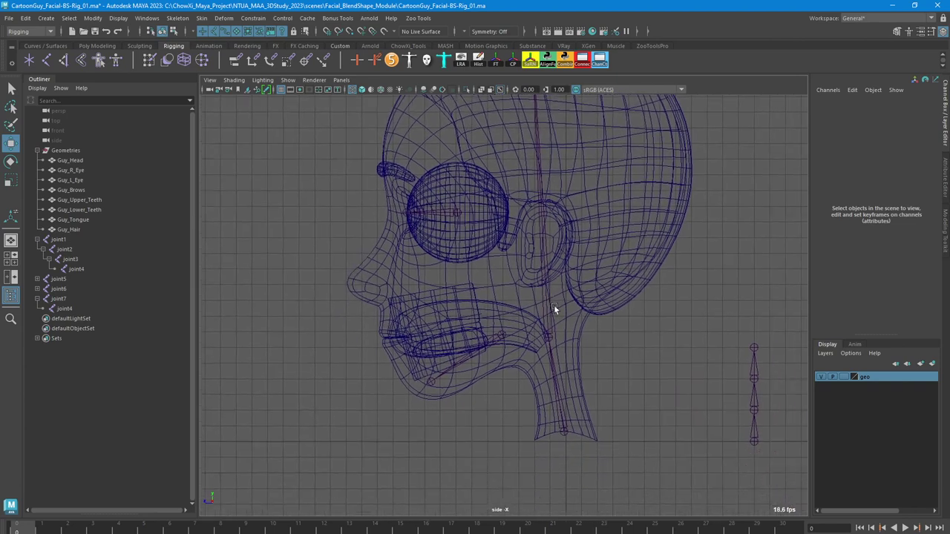
click(754, 443)
key(e)
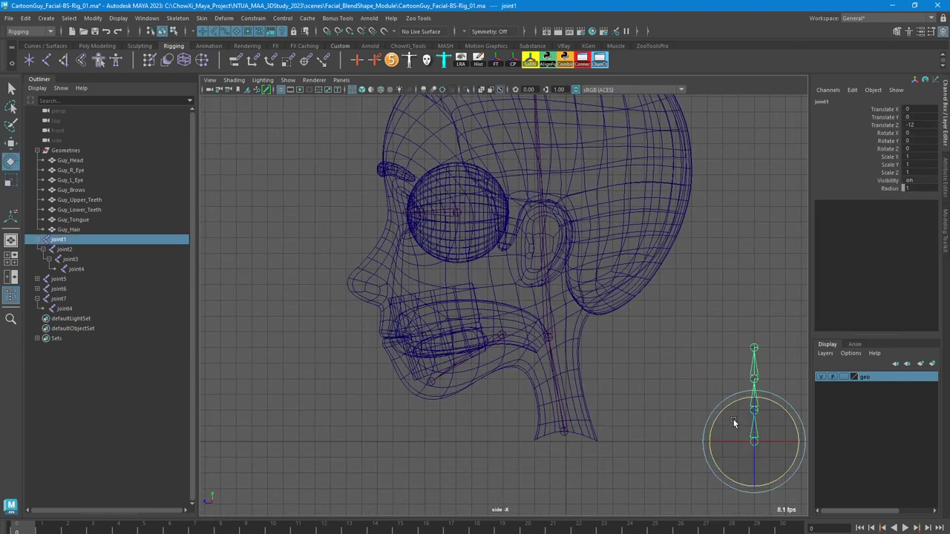
drag(719, 413, 682, 485)
alt+right_drag(683, 484, 748, 483)
Move the four-joint chain into the mouth, placing its root near the tongue's base at about Y 6.704, Z 5.096
key(w)
alt+middle_drag(748, 482, 715, 440)
drag(716, 447, 415, 320)
scroll(406, 327, up, 6)
alt+middle_drag(404, 328, 616, 387)
scroll(617, 388, up, 2)
drag(589, 347, 621, 398)
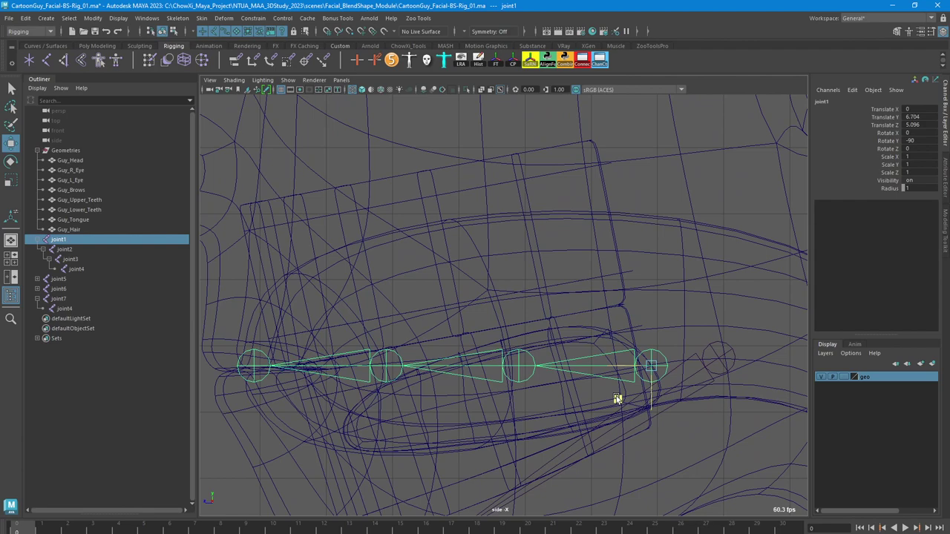
Turn off smooth mesh preview for the Geometries group and set the geo layer to reference display
click(148, 150)
key(1)
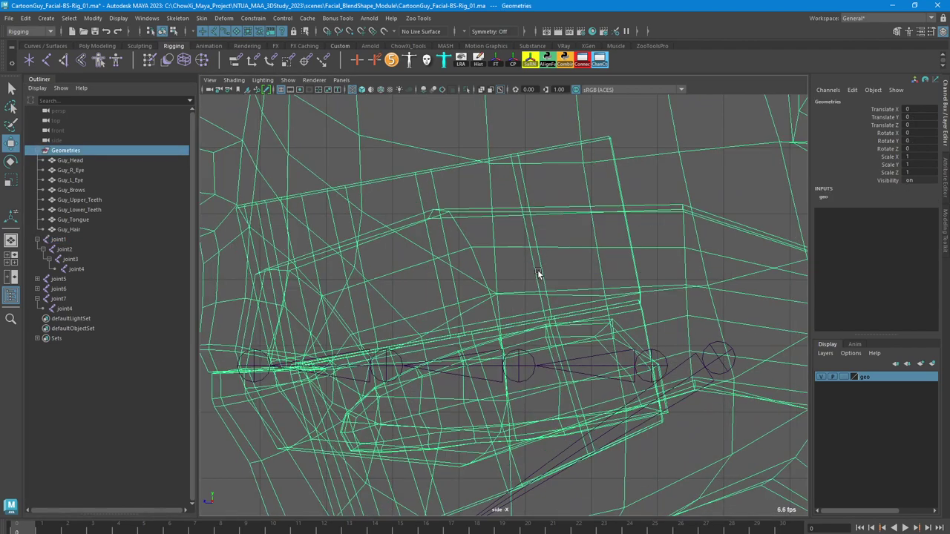
click(656, 357)
click(844, 377)
click(844, 377)
Rotate the tongue chain's root to about -101.17 degrees in Y and pull its second joint back to about 1.41 in Translate X
key(e)
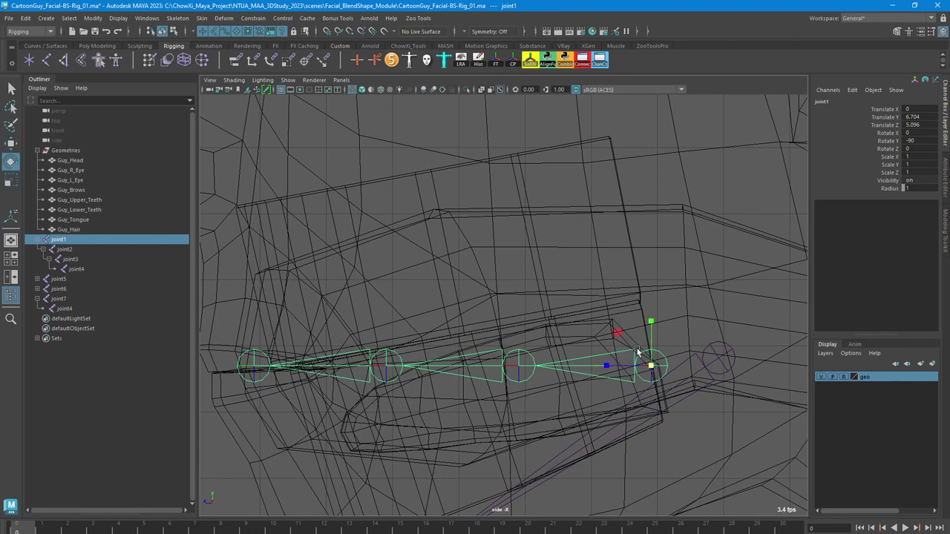
drag(635, 328, 619, 327)
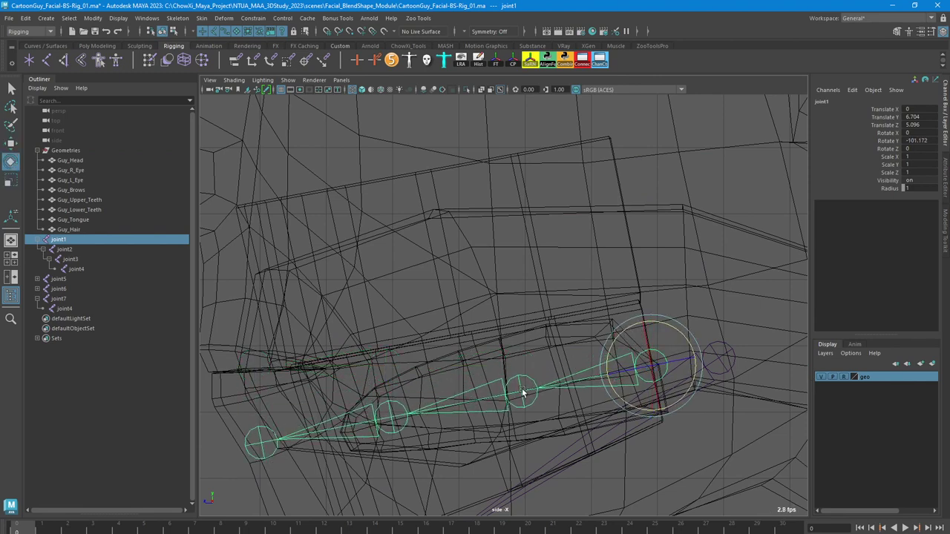
click(521, 393)
key(w)
drag(494, 405, 531, 401)
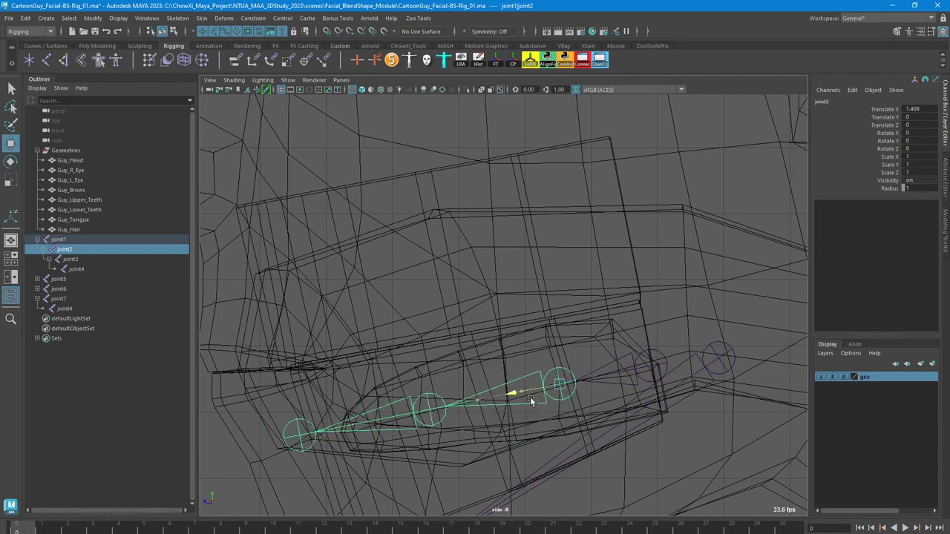
Adjust the tongue's third joint to about 1.594 and its second joint to about 1.604 in Translate X
click(427, 407)
drag(383, 422, 409, 416)
click(330, 431)
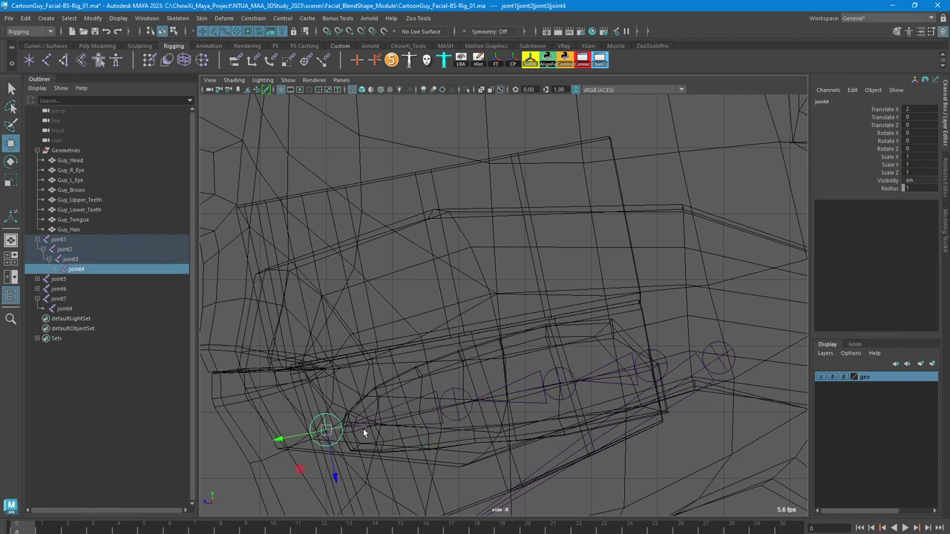
click(454, 402)
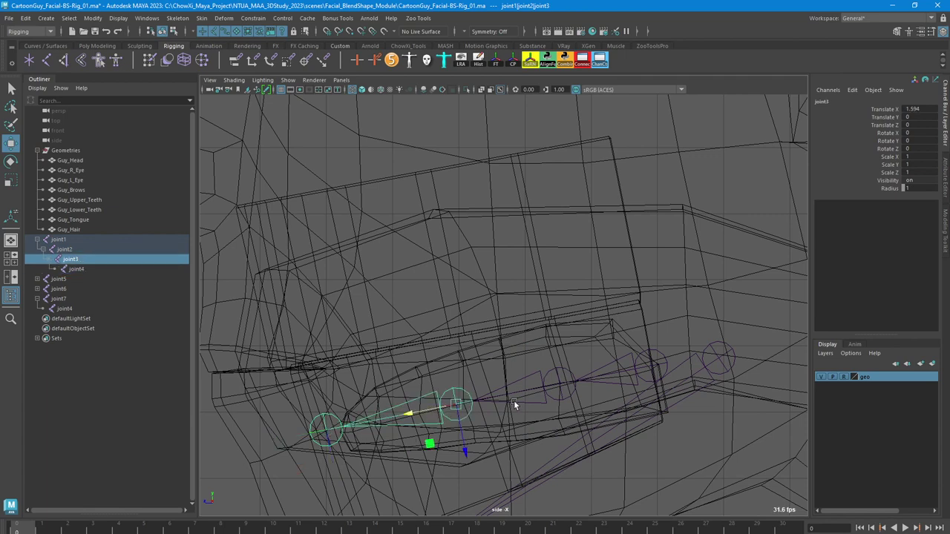
click(561, 385)
drag(509, 393, 501, 398)
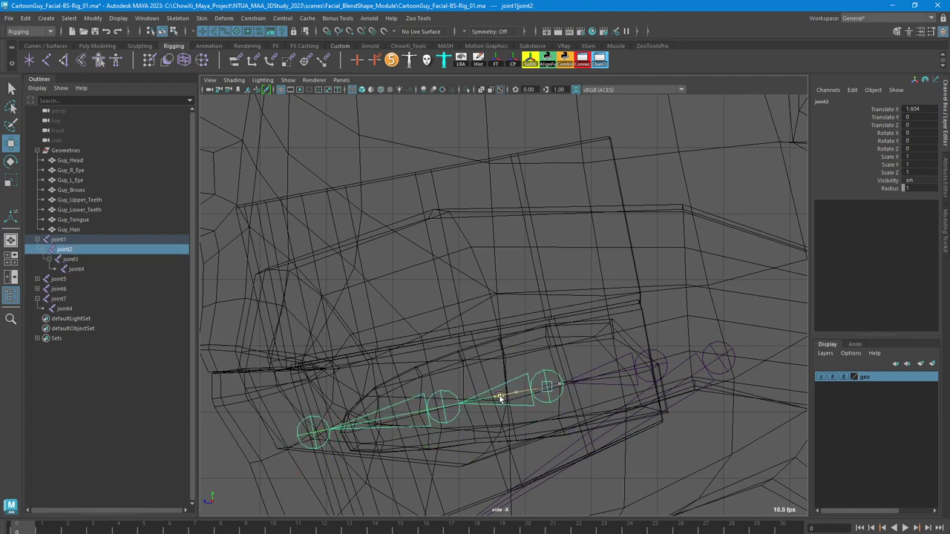
Slide the tongue's third joint slightly toward the tip and set the end joint to about 1.663 in Translate X
click(441, 406)
drag(427, 415, 408, 417)
click(302, 435)
drag(280, 441, 300, 438)
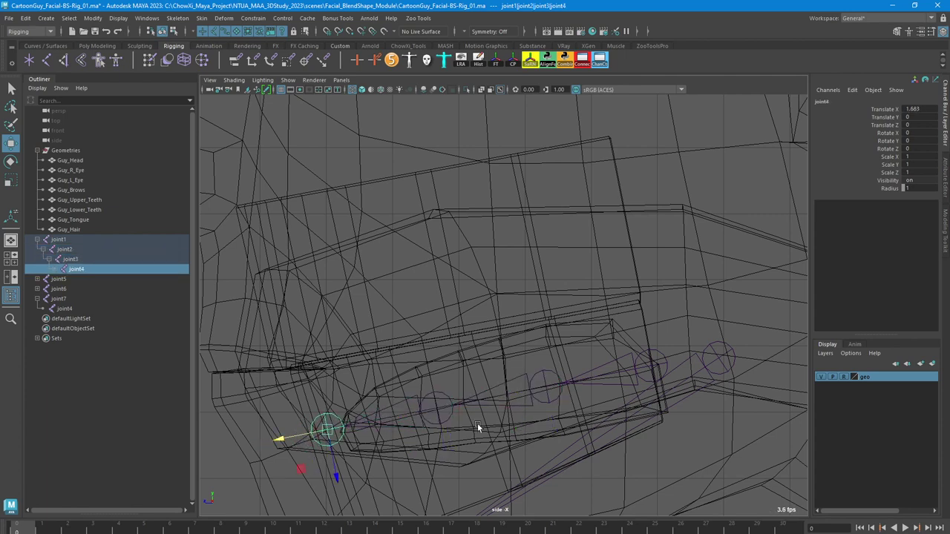
Tilt the tongue's root joint to about -102.22 degrees in Y and extend the end joint to about 1.749 in Translate X
click(644, 367)
key(r)
key(e)
drag(612, 360, 592, 356)
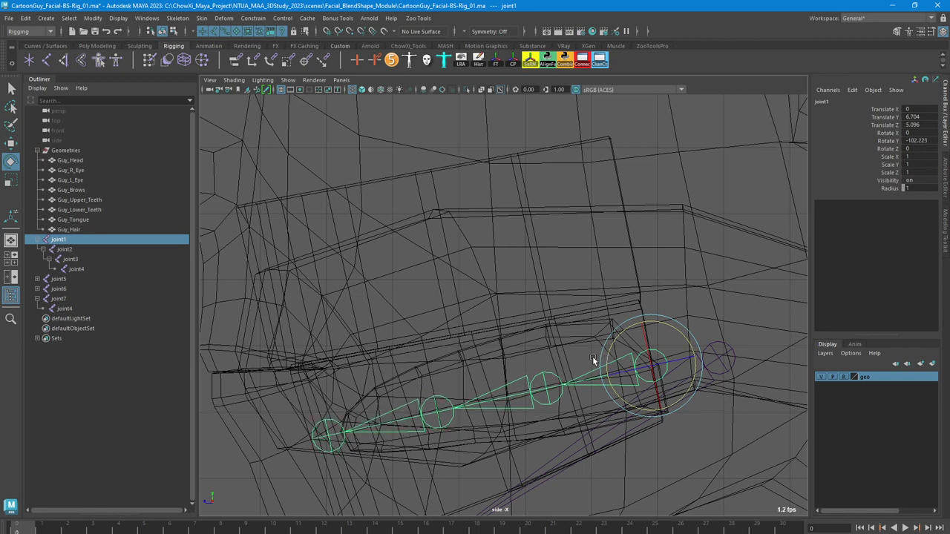
click(330, 433)
key(w)
drag(318, 445, 313, 438)
Shift the tongue's root joint to about Y 6.727, Z 4.989 and shorten the end joint to about 1.632 in Translate X
alt+middle_drag(622, 372, 593, 375)
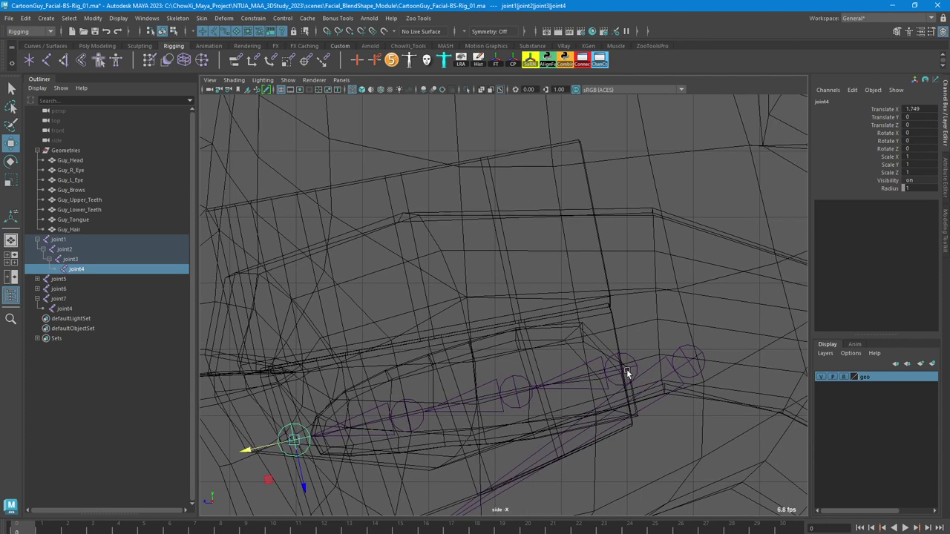
click(636, 364)
mouse_move(590, 379)
mouse_down()
mouse_move(572, 381)
mouse_move(583, 381)
mouse_up()
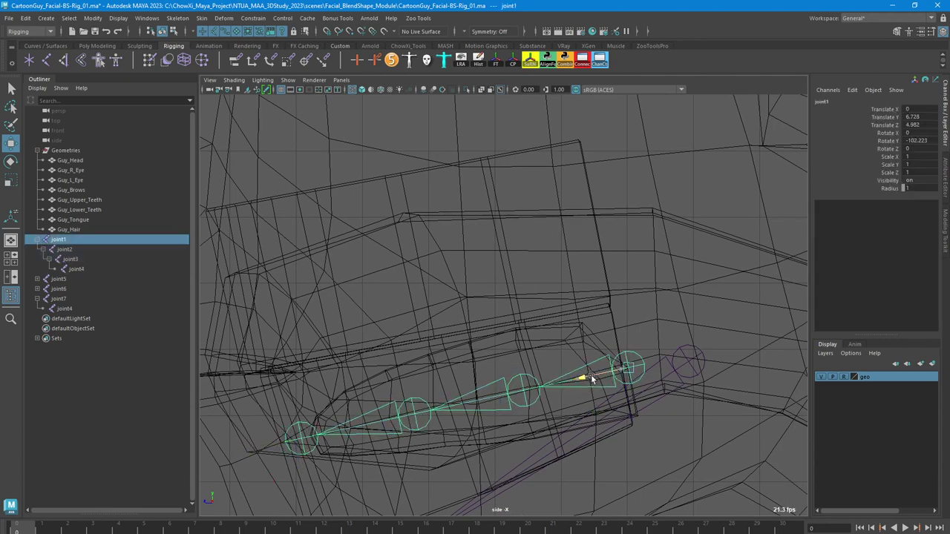
click(309, 439)
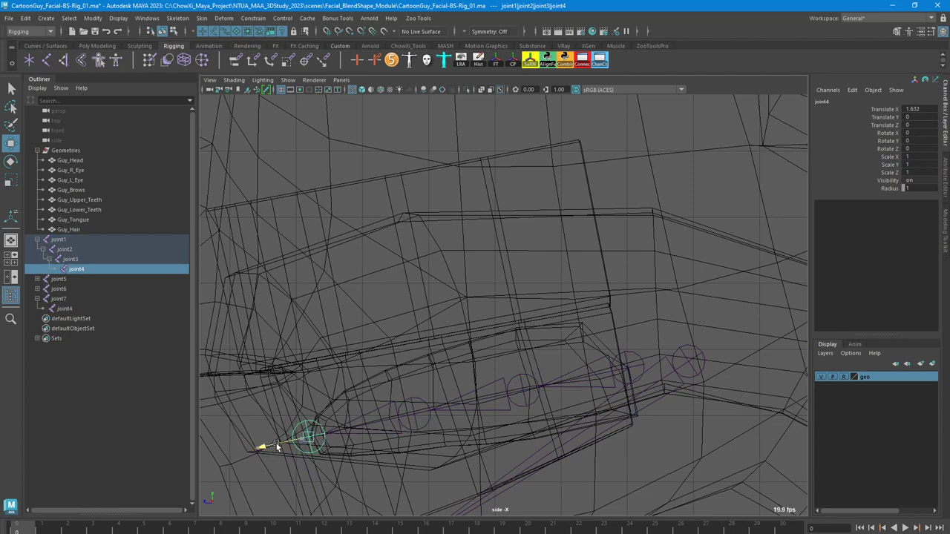
Expand the neck and jaw joint chains to list their child joints
click(628, 375)
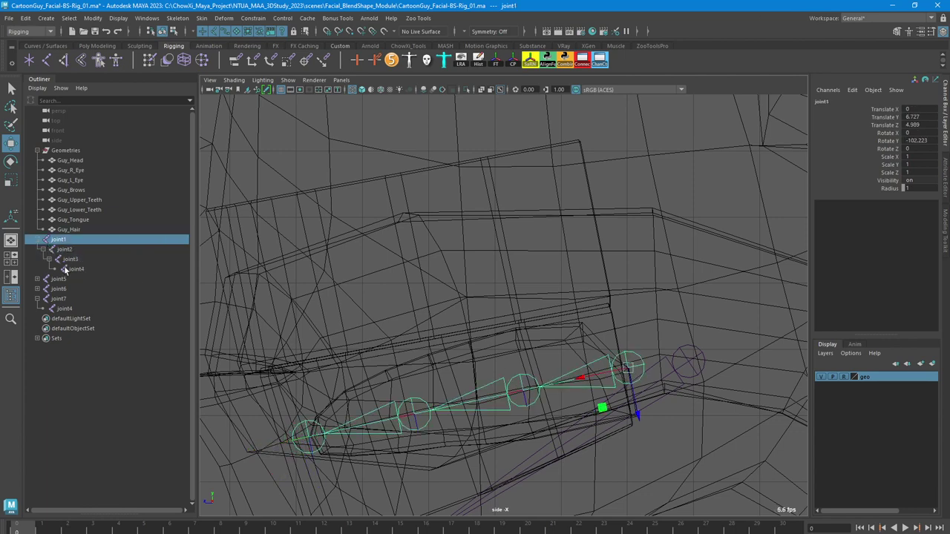
click(37, 279)
click(37, 308)
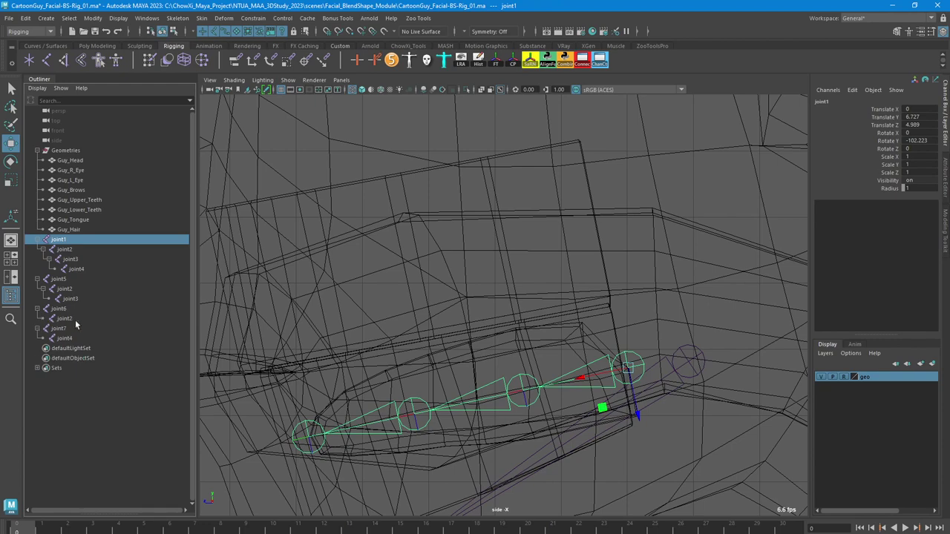
scroll(596, 306, down, 6)
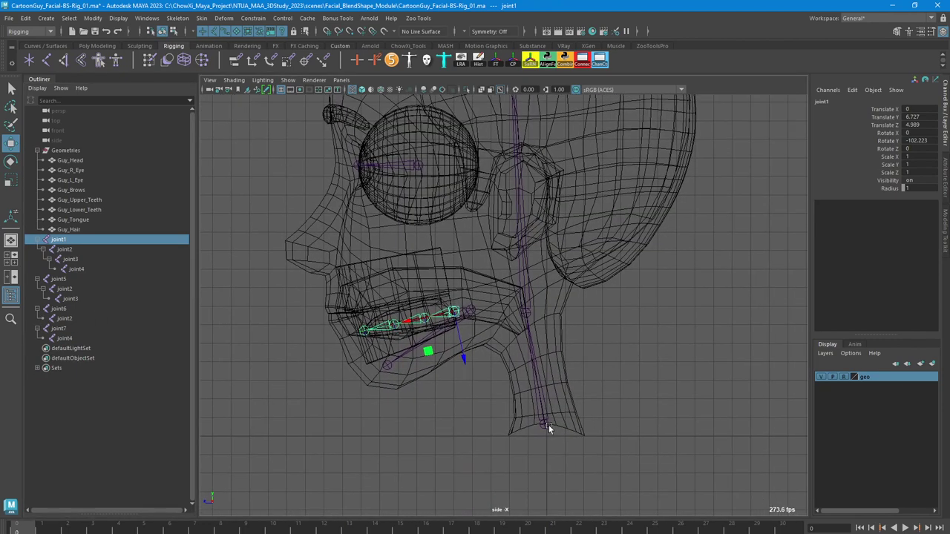
Rename the root joint at the base of the neck as Neck_Jnt
click(549, 424)
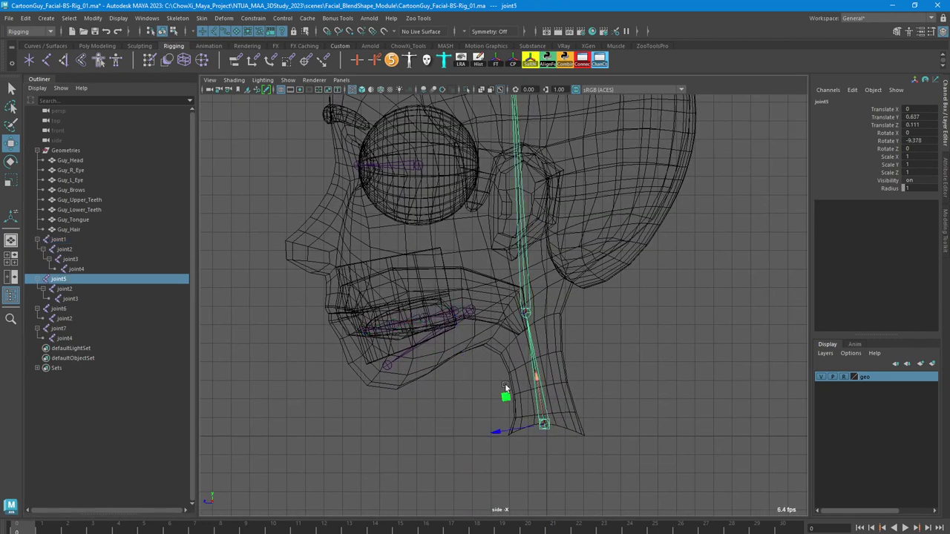
double_click(74, 280)
key(BackSpace)
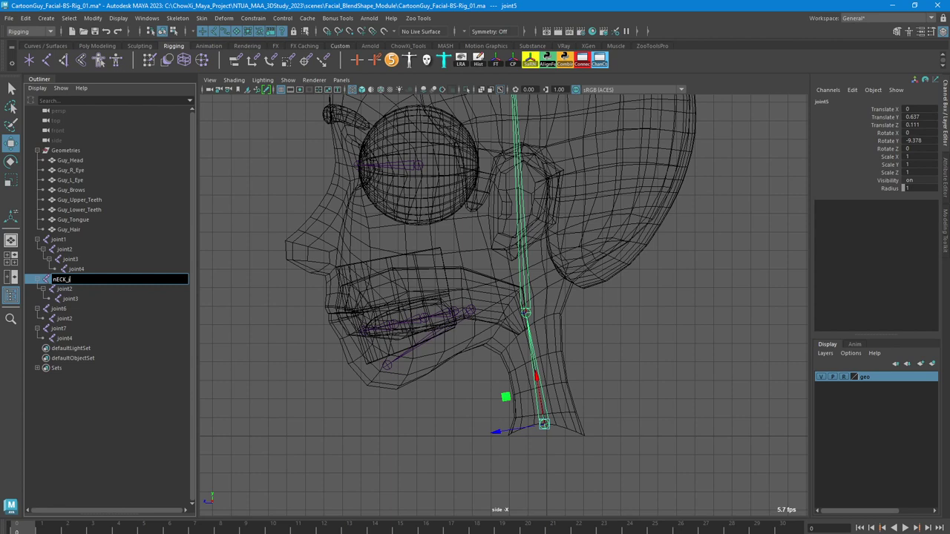
key(BackSpace)
key(BackSpace)
key(BackSpace)
key(BackSpace)
key(BackSpace)
key(BackSpace)
key(BackSpace)
text(Neck_Int)
key(Return)
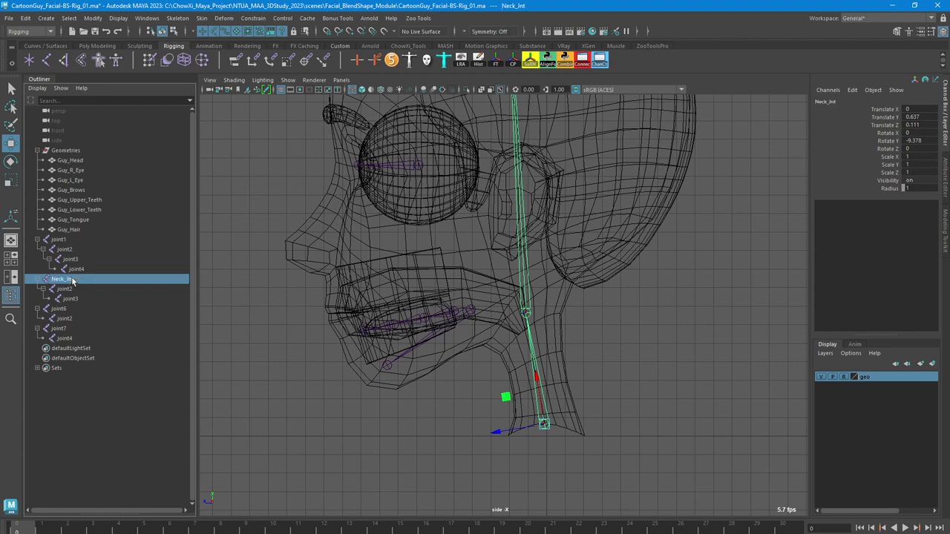
Reuse the neck joint's name for its child joint, changing it to Head_Jnt
double_click(72, 280)
key(ctrl+c)
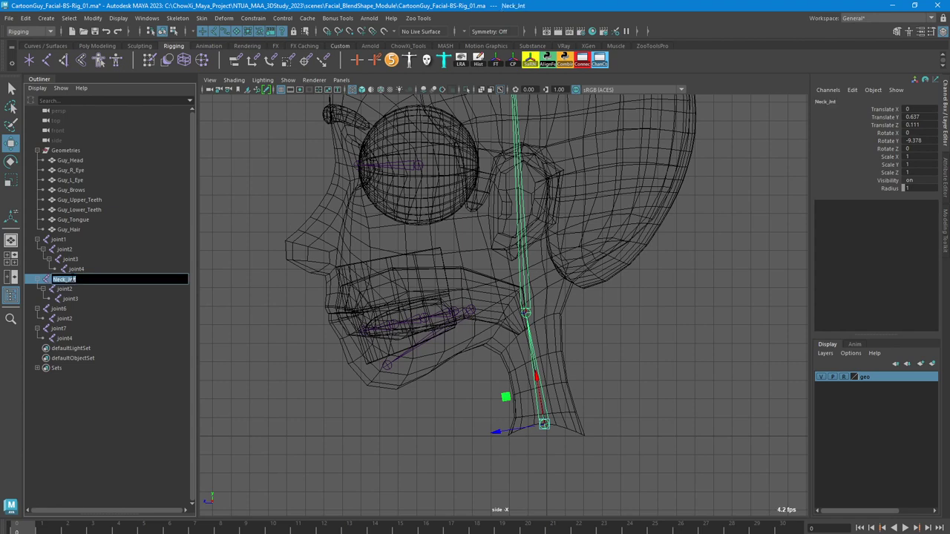
double_click(65, 289)
key(ctrl+v)
drag(64, 290, 57, 291)
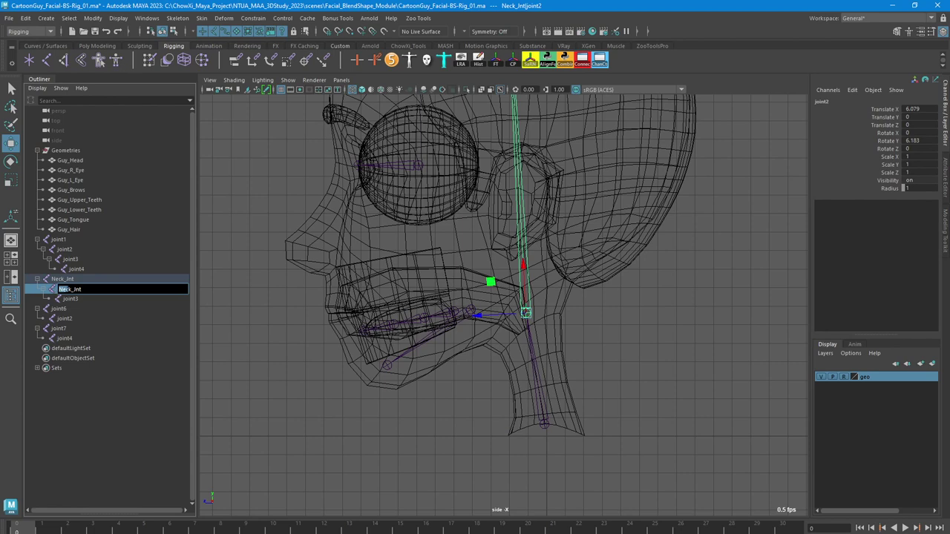
text(Head)
key(Return)
Rename the end joint of the neck chain as HeadTip_Jnt
double_click(69, 298)
key(ctrl+v)
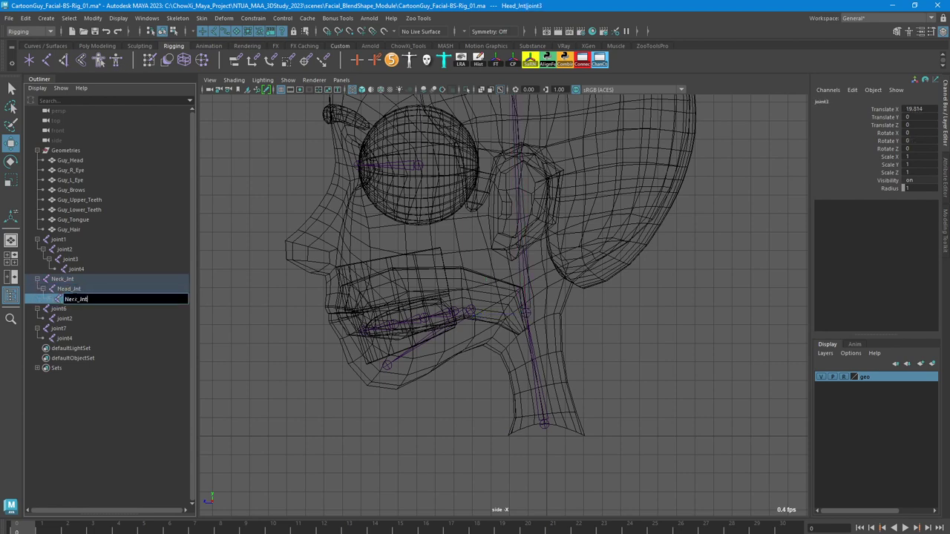
drag(78, 299, 33, 301)
text(HeadTip)
key(Return)
Rename the tongue's root joint as Tongue_Jnt01 and copy that name for reuse
click(71, 241)
alt+middle_drag(263, 316, 291, 352)
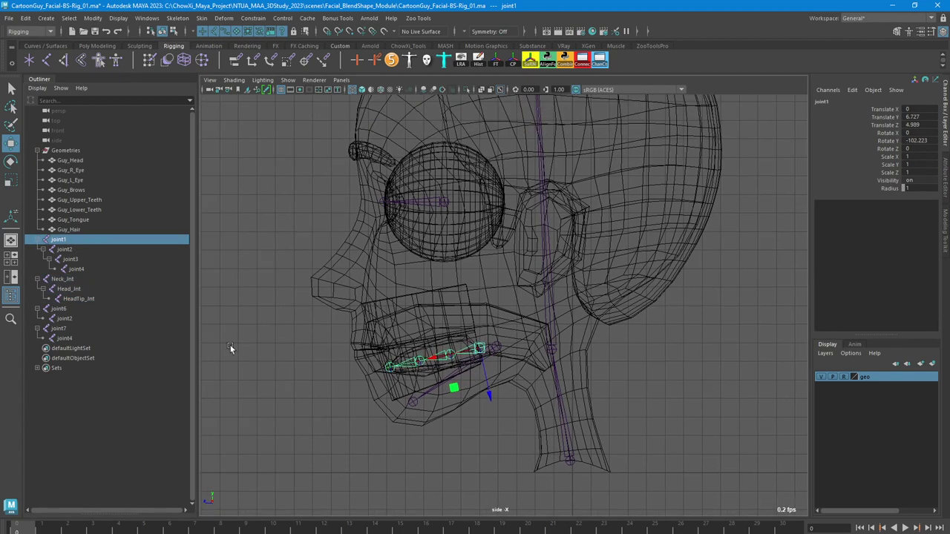
double_click(71, 242)
text(Tongue_Jnt0)
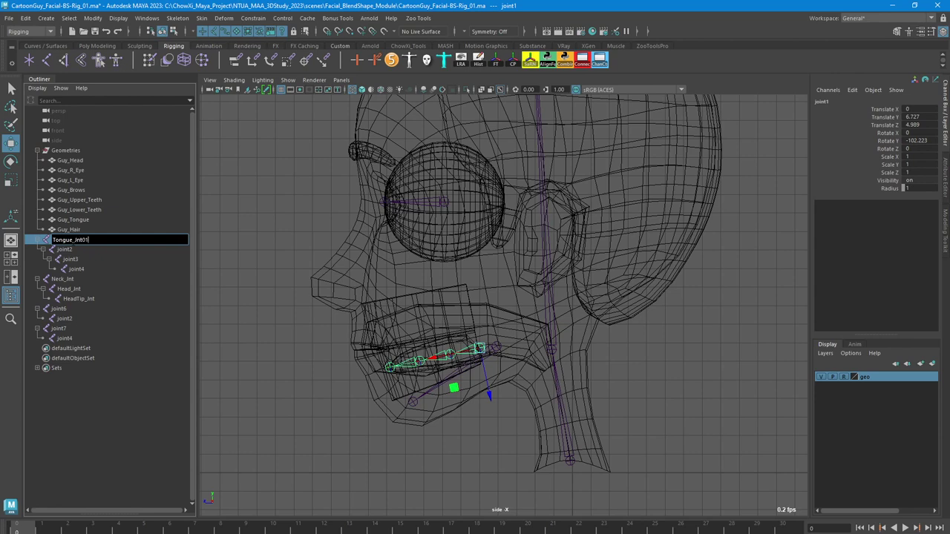
key(ctrl+a)
key(ctrl+c)
Rename the remaining three tongue joints as Tongue_Jnt02, Tongue_Jnt03 and Tongue_Jnt04 from root to tip
click(64, 249)
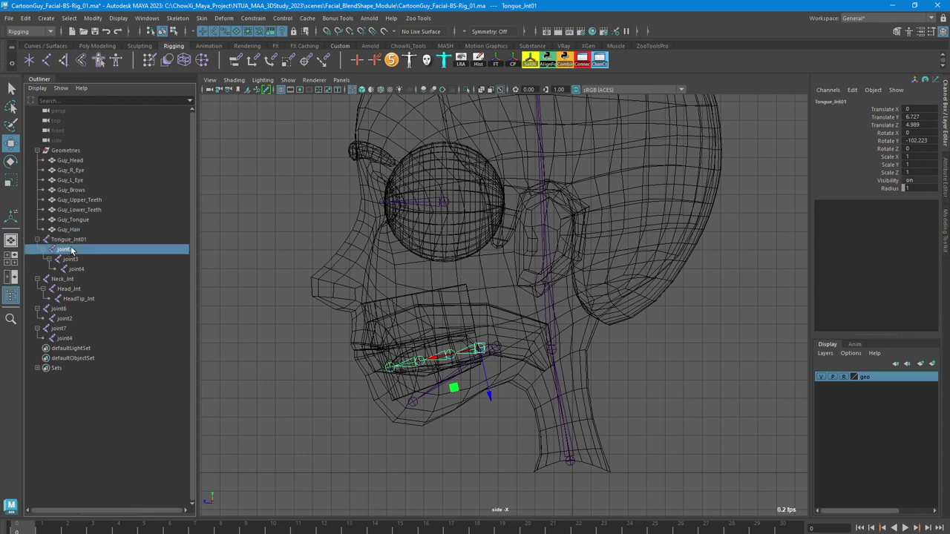
double_click(64, 249)
key(ctrl+v)
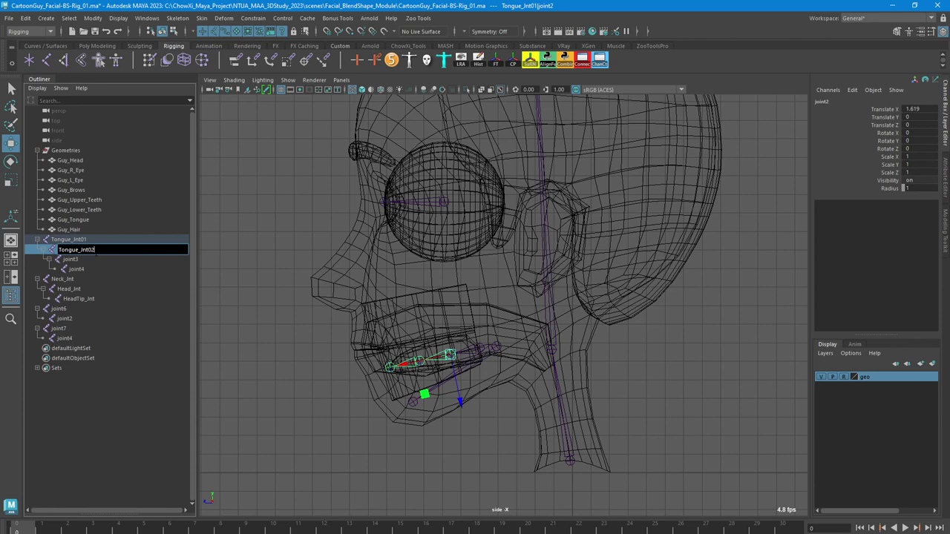
click(71, 259)
double_click(70, 259)
key(ctrl+v)
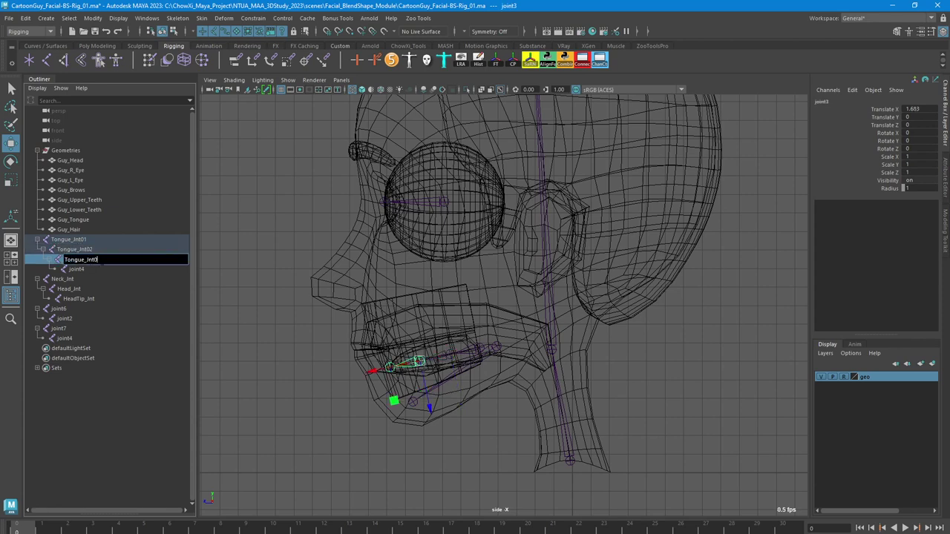
double_click(98, 269)
key(ctrl+v)
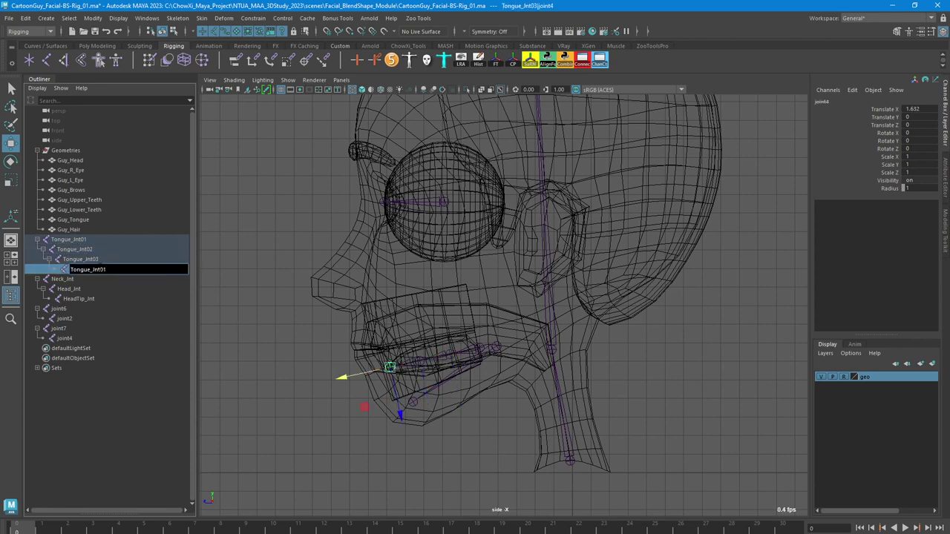
text(4)
key(Return)
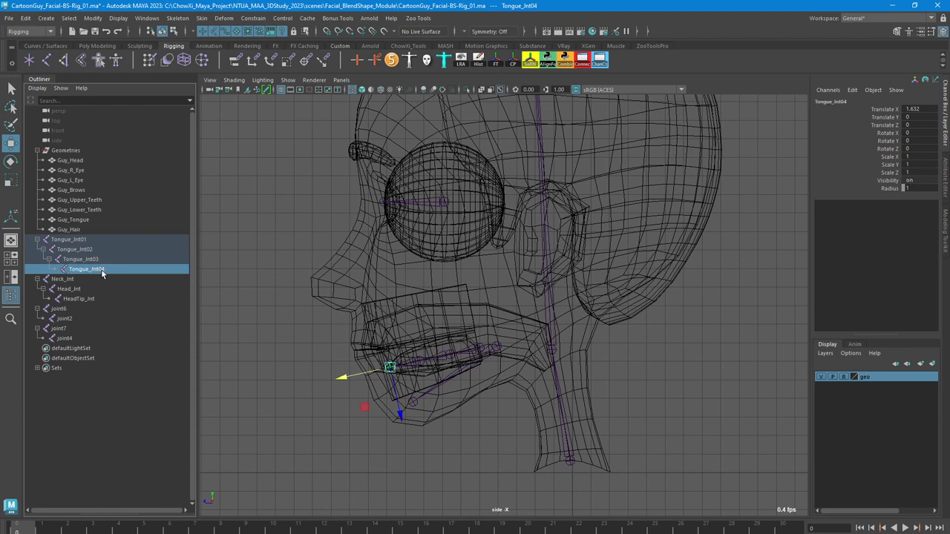
Shift the jaw's root joint back and slightly down to about Y 6.685, Z 3.585
click(71, 309)
alt+middle_drag(371, 295, 351, 327)
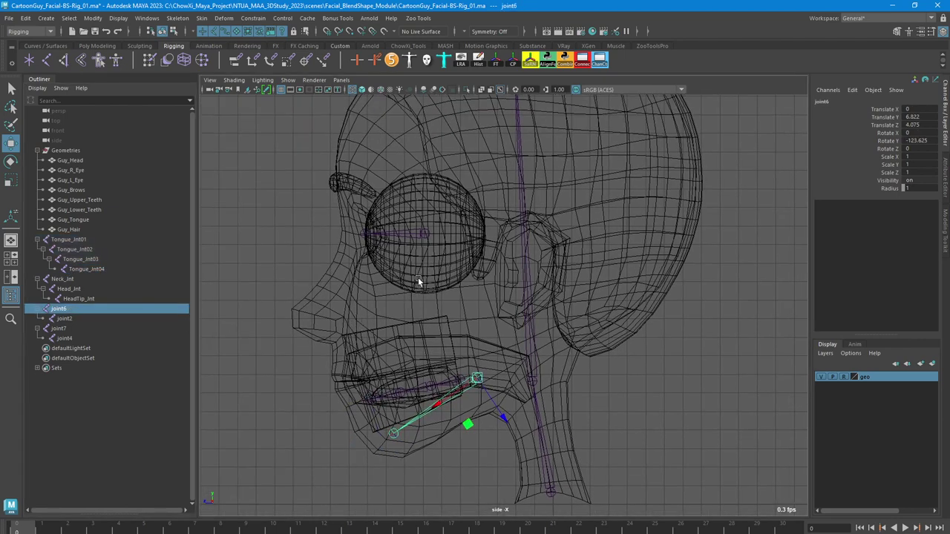
click(425, 237)
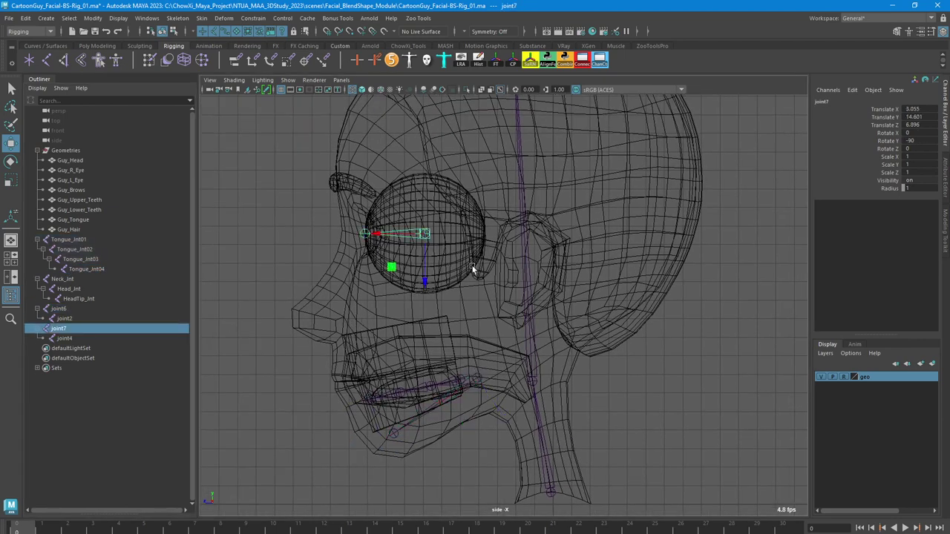
click(476, 382)
scroll(475, 372, up, 3)
scroll(428, 340, up, 3)
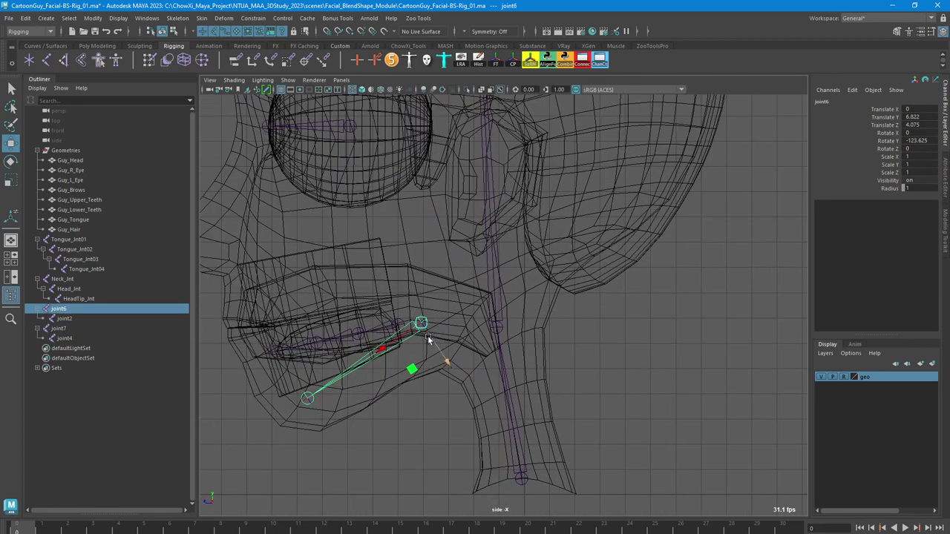
drag(413, 369, 426, 369)
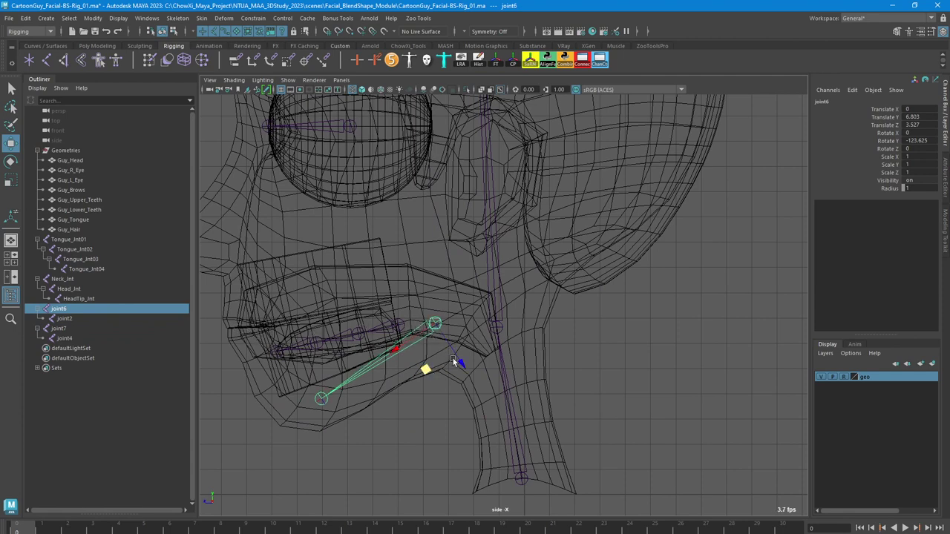
drag(425, 368, 423, 373)
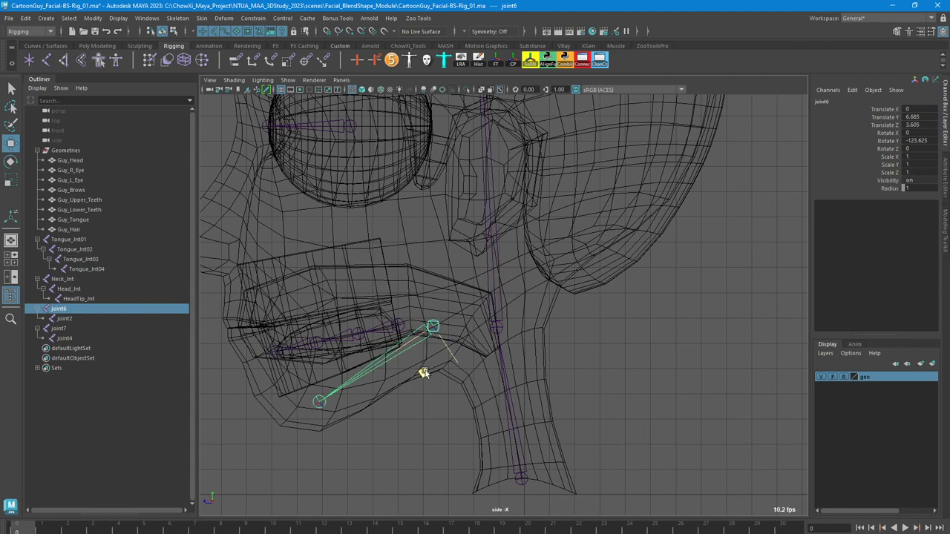
Extend the jaw's end joint to about 5.94 in Translate X and rotate the jaw's root joint to about -121.75 degrees in Y
click(319, 404)
drag(292, 417, 281, 422)
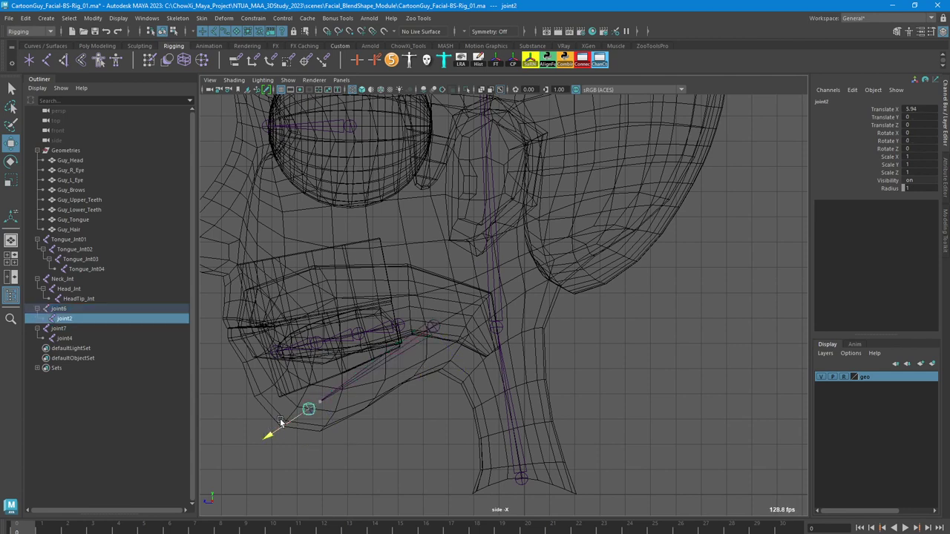
click(432, 323)
key(e)
drag(475, 326, 477, 327)
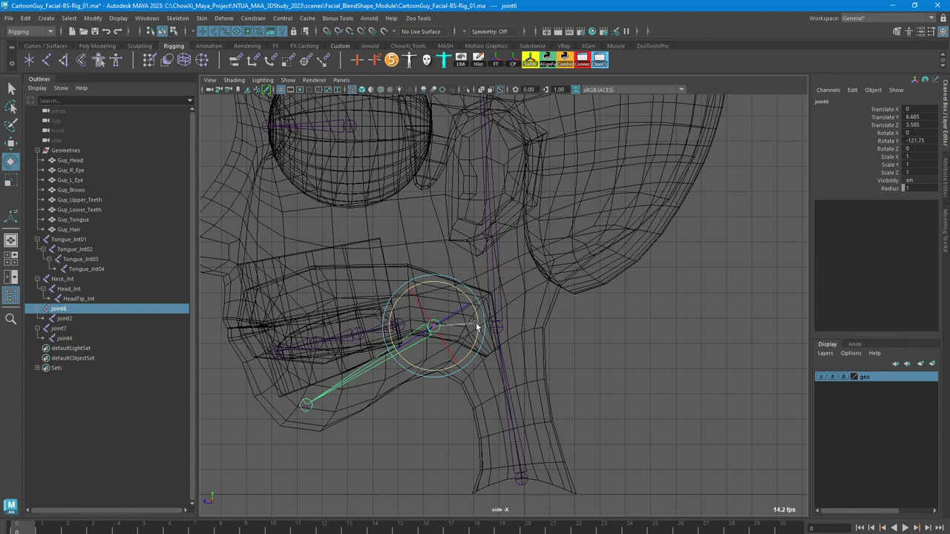
click(386, 446)
alt+middle_drag(370, 414, 388, 416)
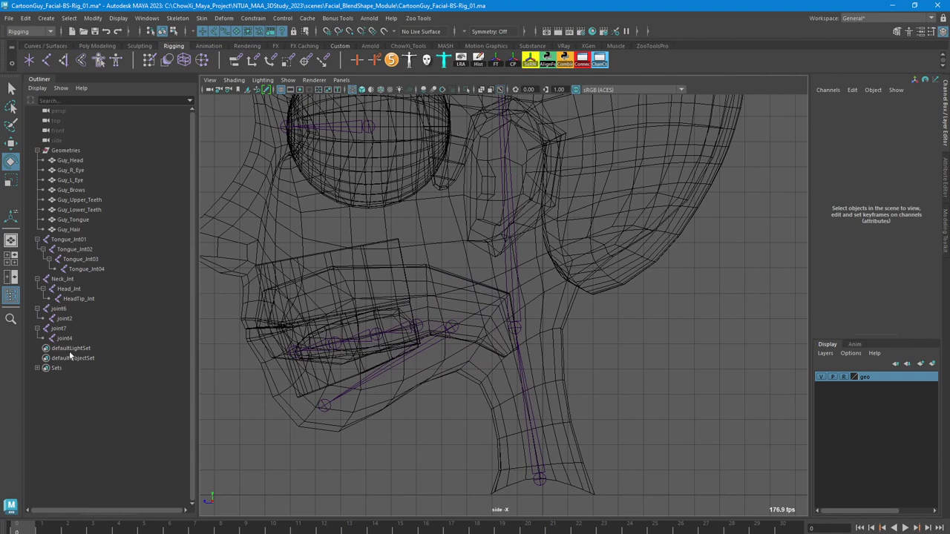
Rename the jaw's root joint as Jaw_Jnt and its end joint as JawTip_Jnt
click(72, 311)
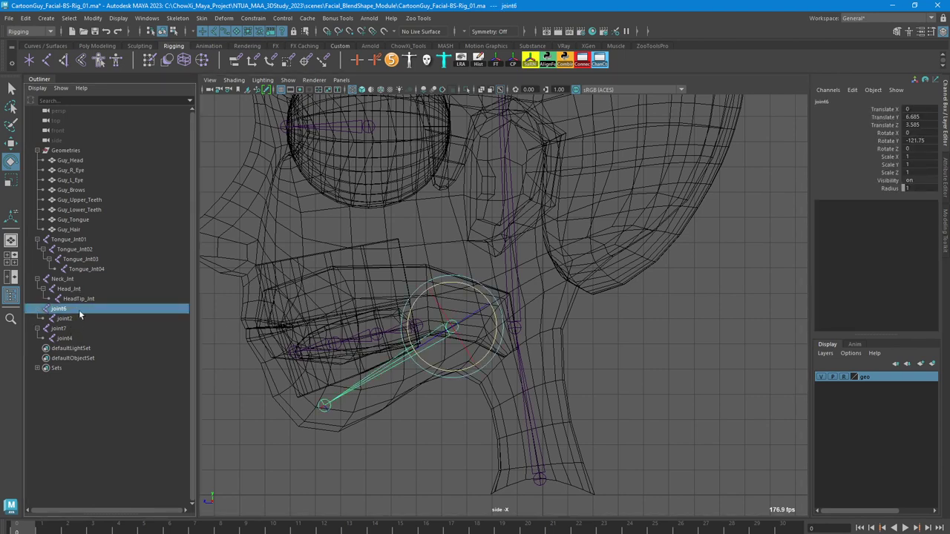
double_click(81, 312)
key(BackSpace)
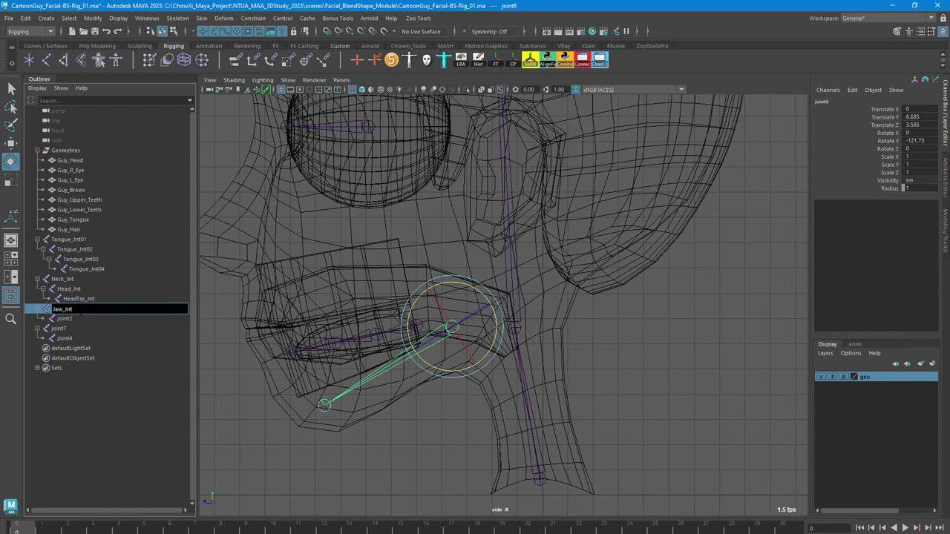
key(ctrl+a)
key(ctrl+c)
double_click(70, 319)
key(ctrl+v)
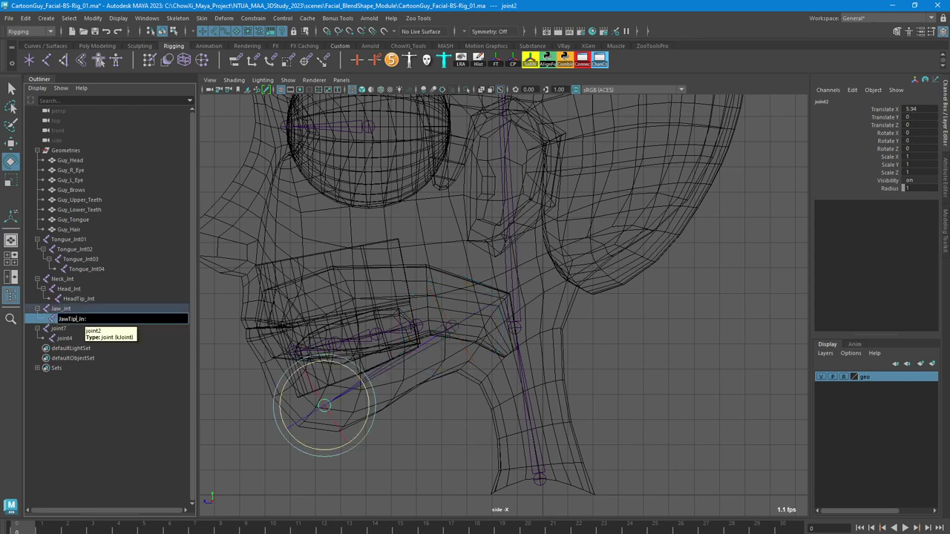
key(Return)
Check in the perspective view which side the eye joint is on and rename its root joint as L_Eye_Jnt
click(67, 328)
alt+middle_drag(300, 298, 329, 354)
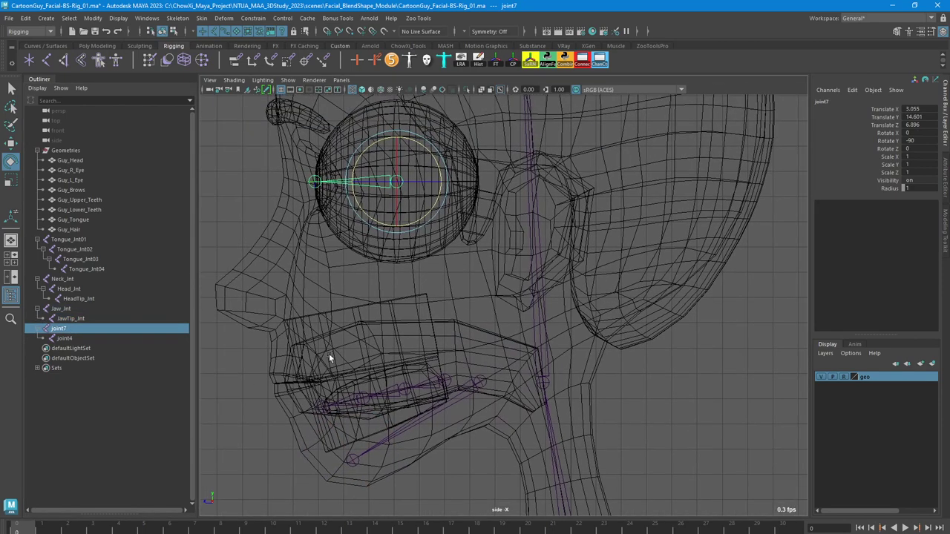
key(space)
key(space)
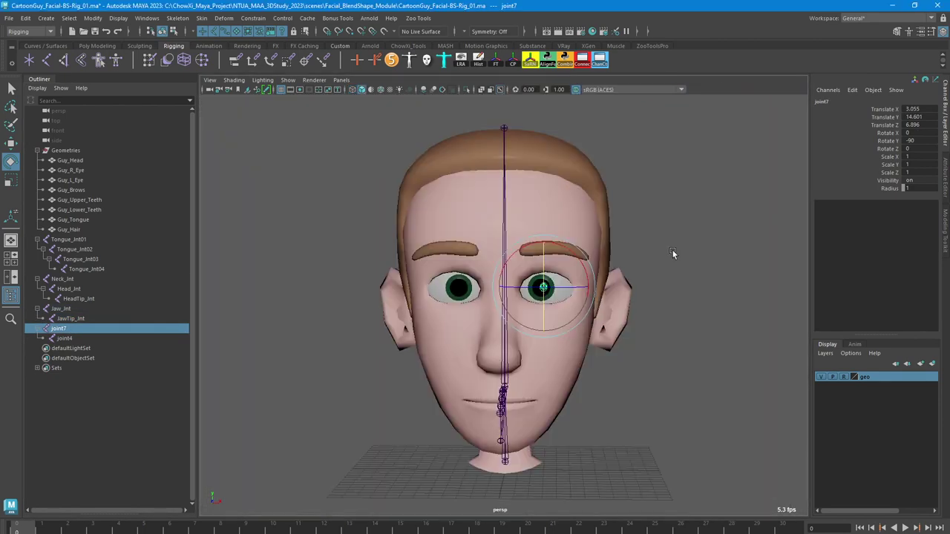
alt+drag(672, 250, 656, 265)
double_click(95, 330)
text(L)
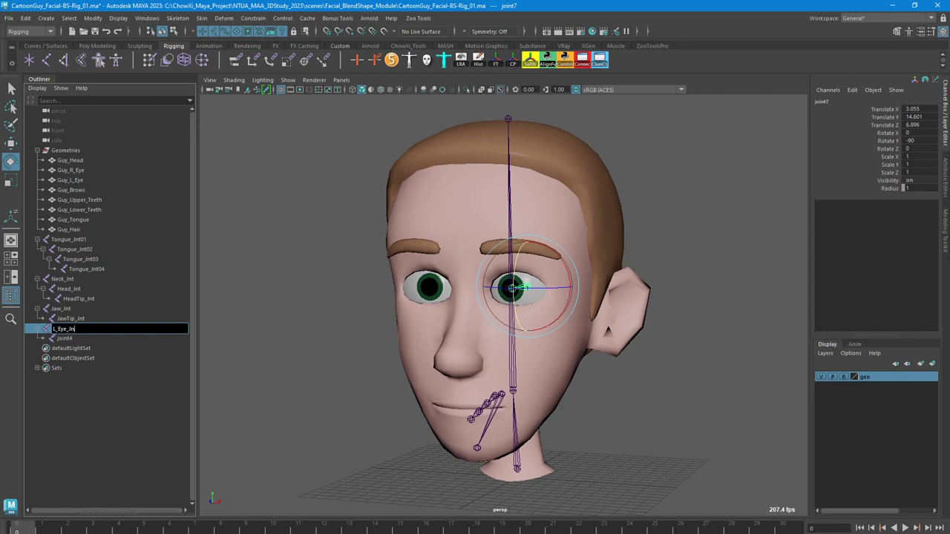
text(_Eye_Int)
key(Return)
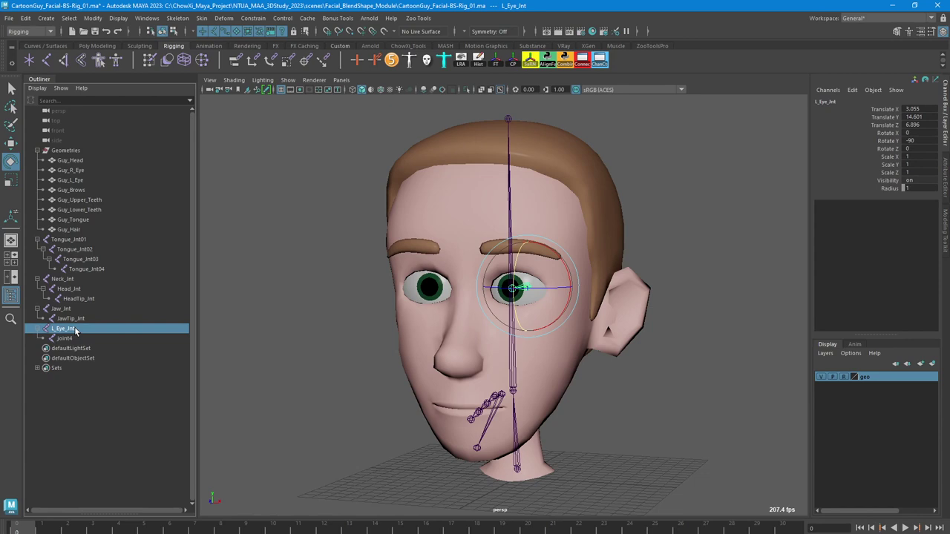
Give the eye's child joint the same name as its parent, L_Eye_Jnt
double_click(65, 329)
double_click(74, 337)
text(L_Eye_Jnt)
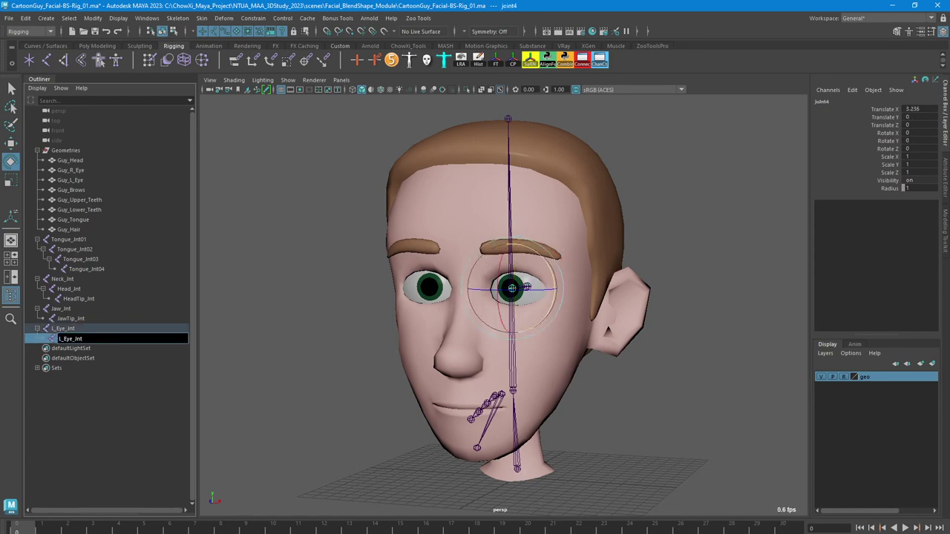
key(Return)
Extend the two left eye joint names to L_EyeBall_Jnt for the root and L_EyeIris_Jnt for the child
double_click(65, 329)
text(Ball)
key(Return)
double_click(70, 339)
click(73, 339)
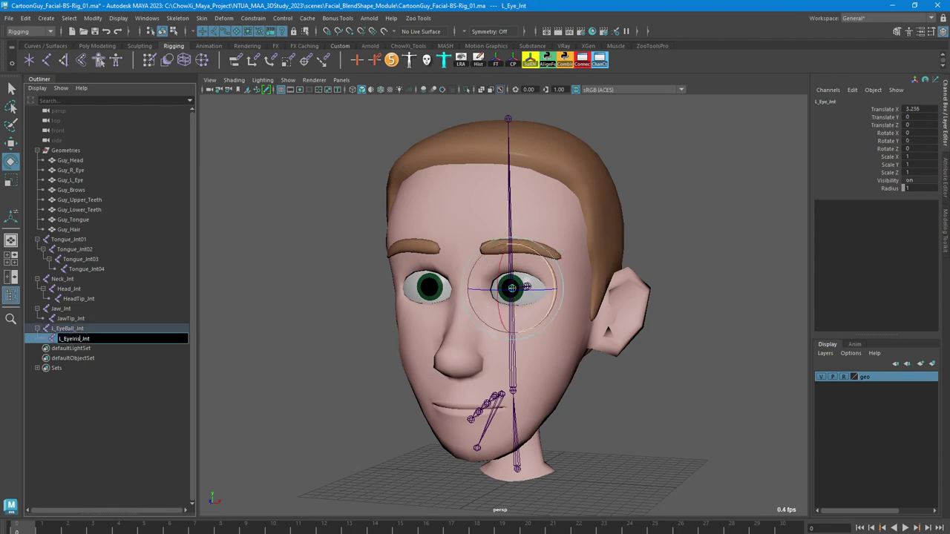
text(Iris)
key(Return)
Mirror the L_EyeBall_Jnt chain across YZ with the Behavior function, replacing L with R in the duplicated joint names
key(Up)
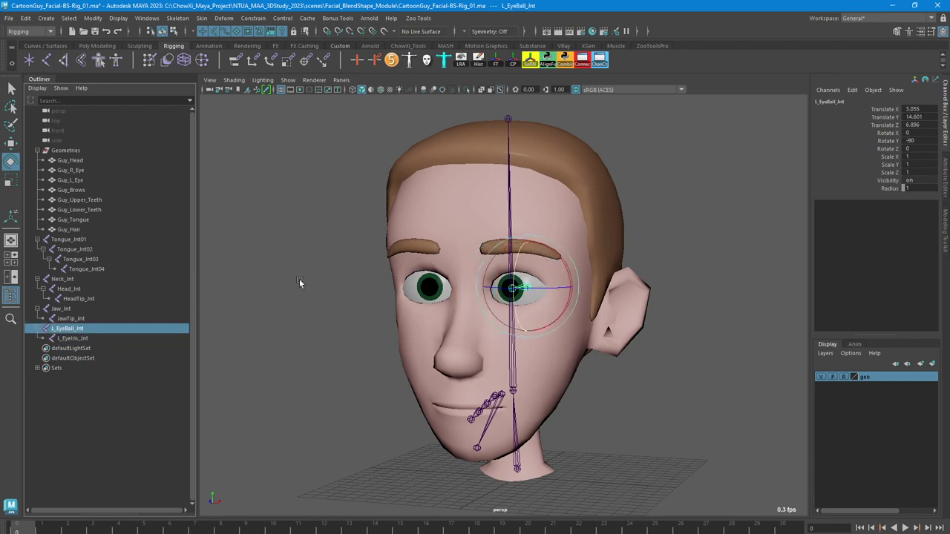
click(177, 18)
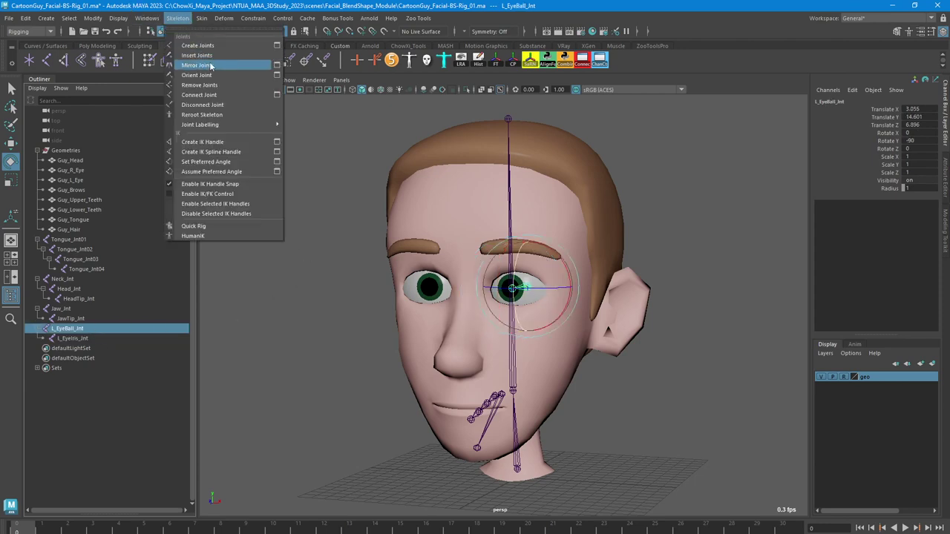
click(277, 65)
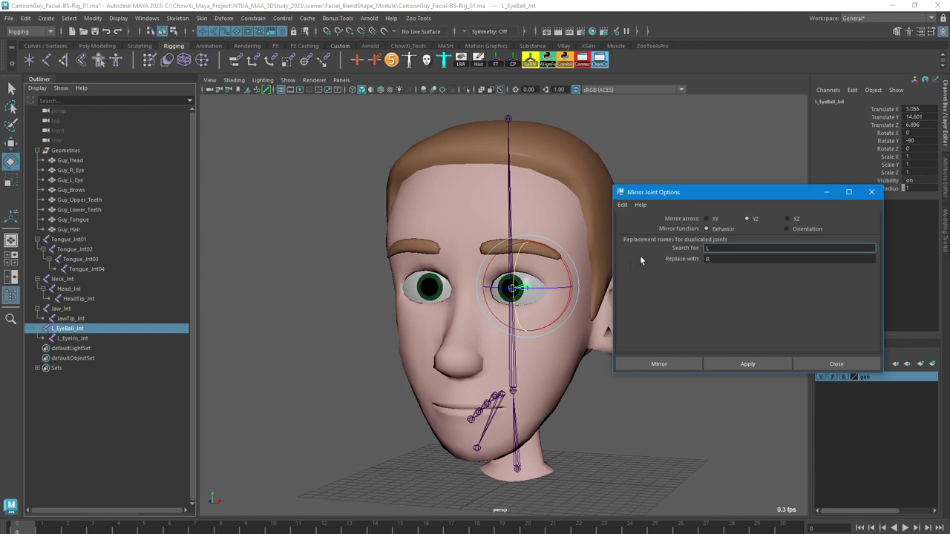
click(747, 363)
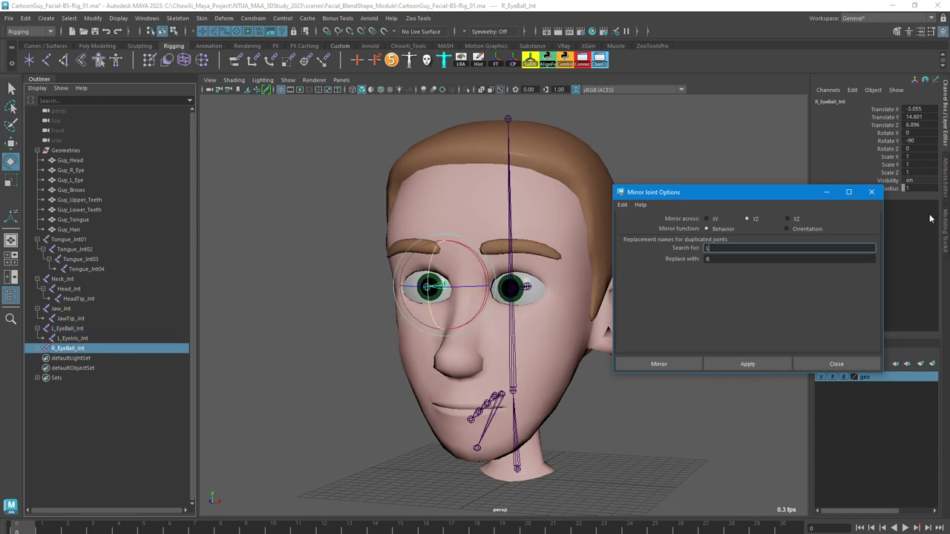
click(871, 193)
Parent the R_EyeBall_Jnt, L_EyeBall_Jnt and Jaw_Jnt chains under Head_Jnt
alt+drag(534, 245, 689, 270)
click(689, 268)
key(q)
click(420, 268)
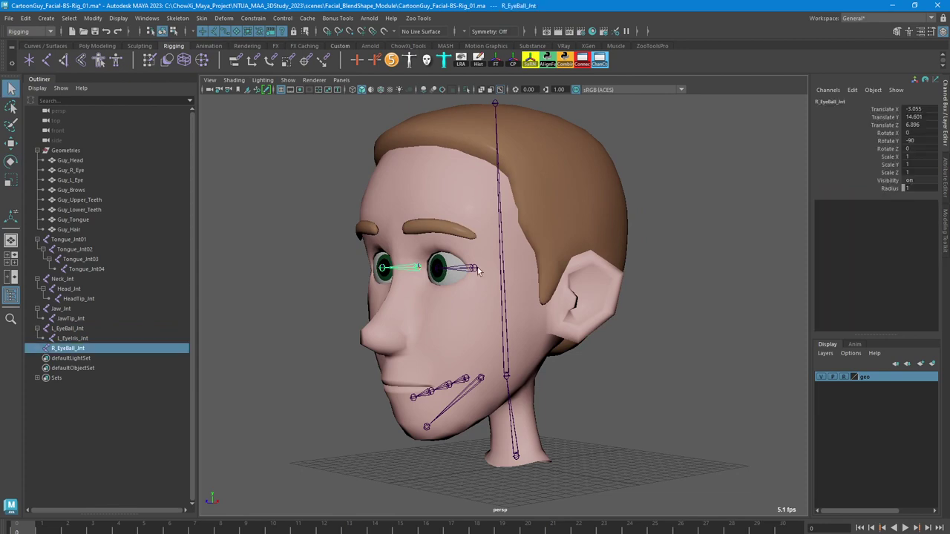
shift+click(477, 272)
shift+click(481, 380)
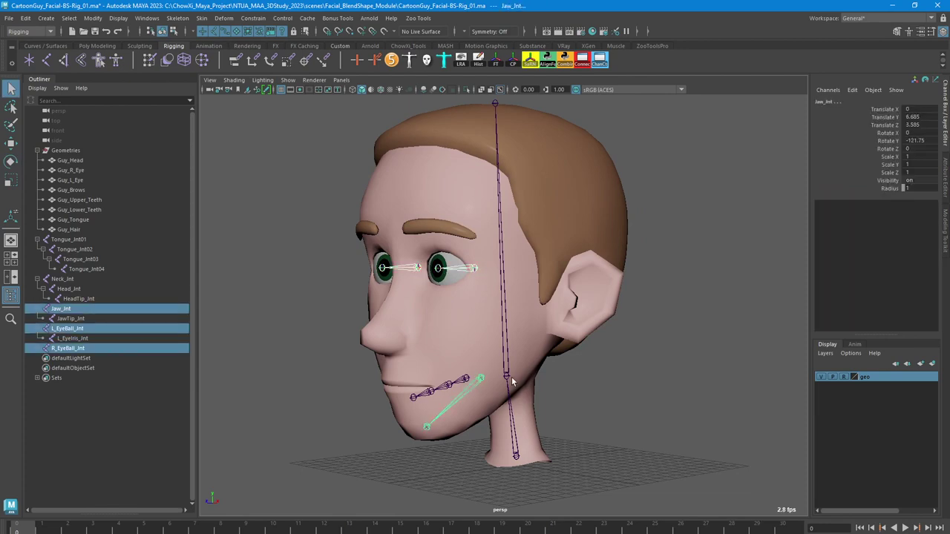
shift+click(507, 376)
key(p)
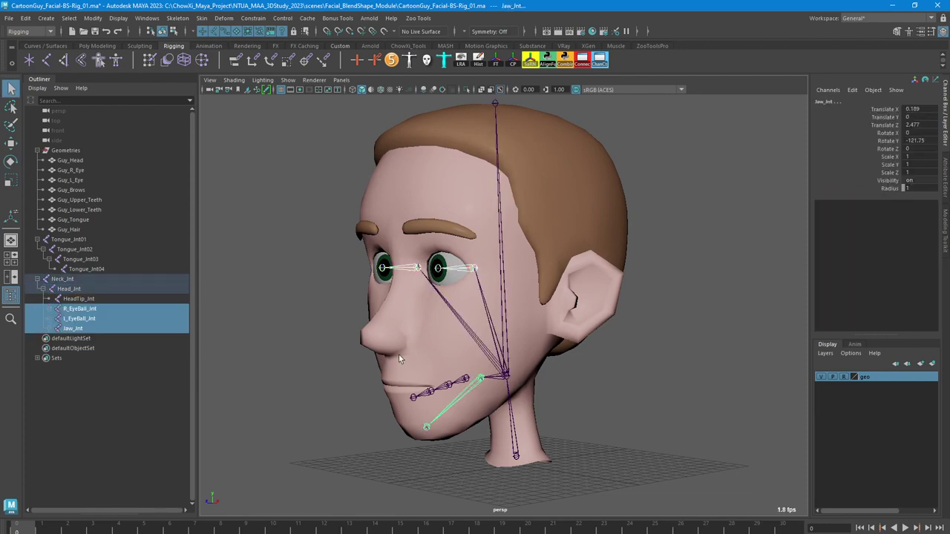
Parent the tongue chain's root, Tongue_Jnt01, under Head_Jnt and clear the selection
click(476, 383)
alt+drag(476, 383, 487, 392)
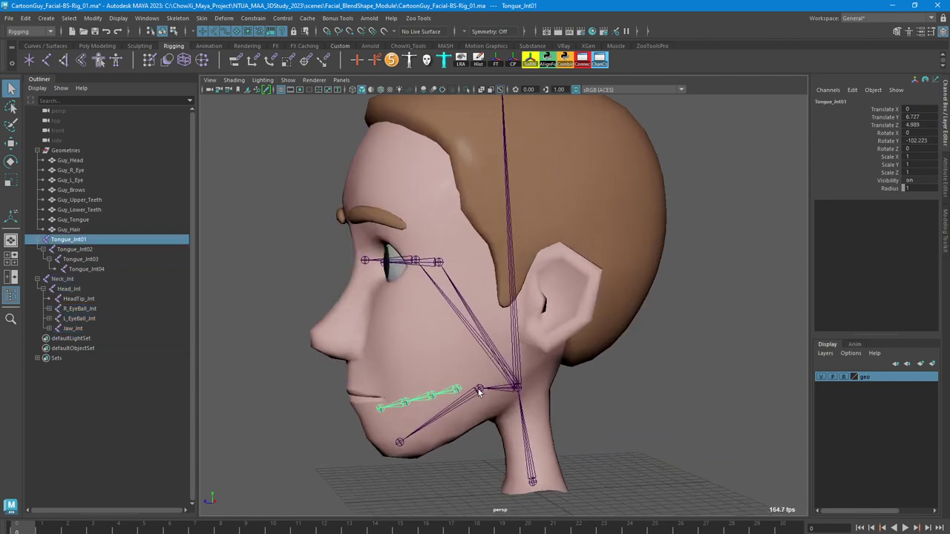
shift+click(516, 387)
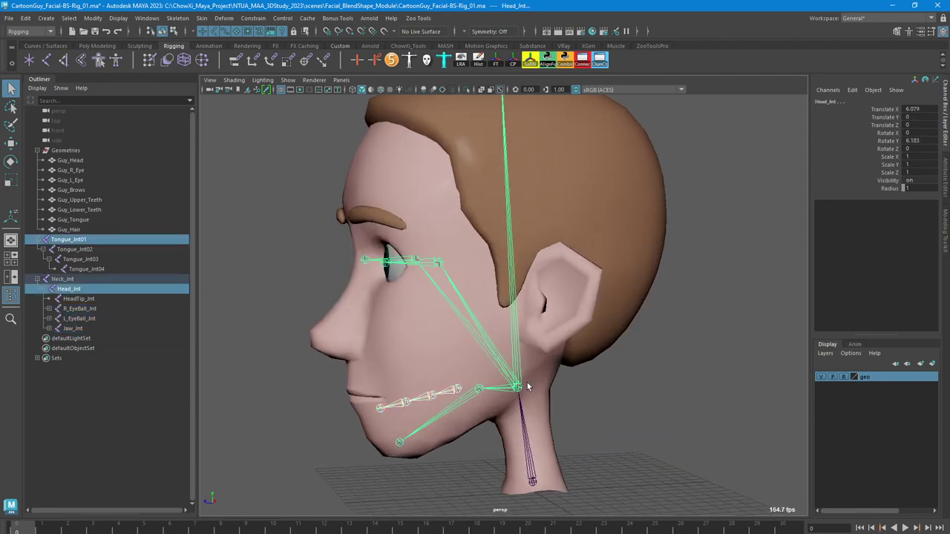
key(p)
click(616, 363)
Examine the connected jaw, tongue and neck joints inside the head mesh in the side and perspective views
alt+drag(559, 381, 534, 382)
key(space)
key(space)
alt+middle_drag(594, 434, 587, 326)
alt+right_drag(588, 326, 618, 337)
alt+middle_drag(505, 312, 576, 337)
alt+right_drag(528, 324, 471, 306)
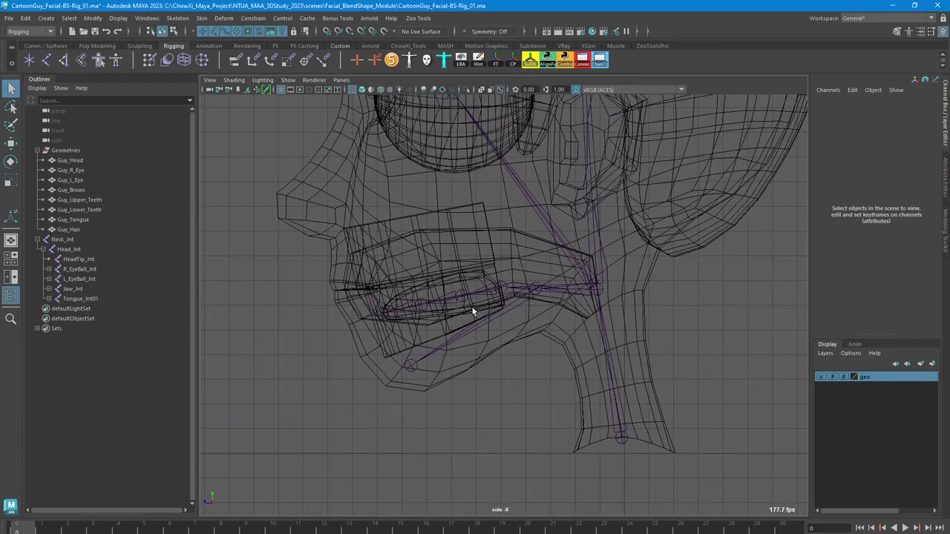
alt+middle_drag(591, 317, 589, 362)
alt+right_drag(588, 362, 583, 340)
key(space)
key(space)
alt+drag(687, 238, 730, 256)
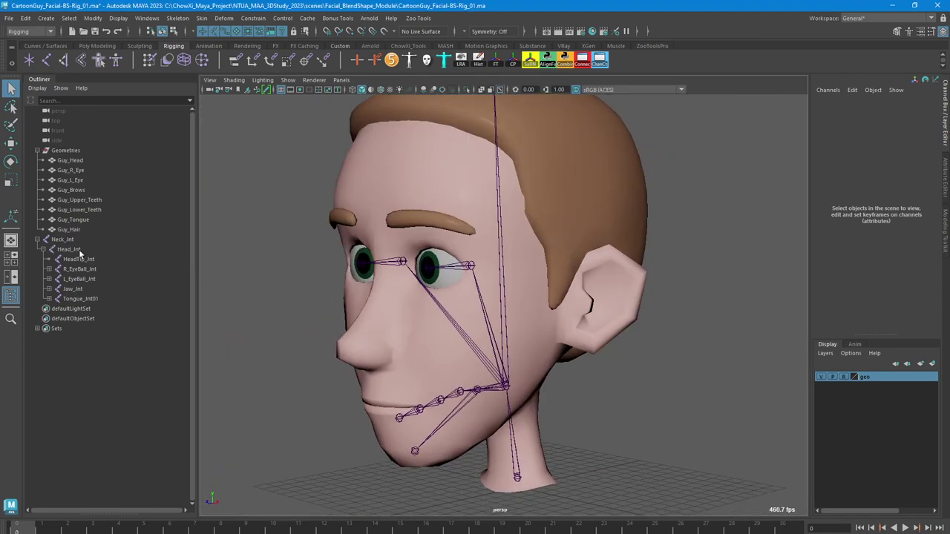
Expand the whole hierarchy below Neck_Jnt and collapse the Geometries group
click(38, 240)
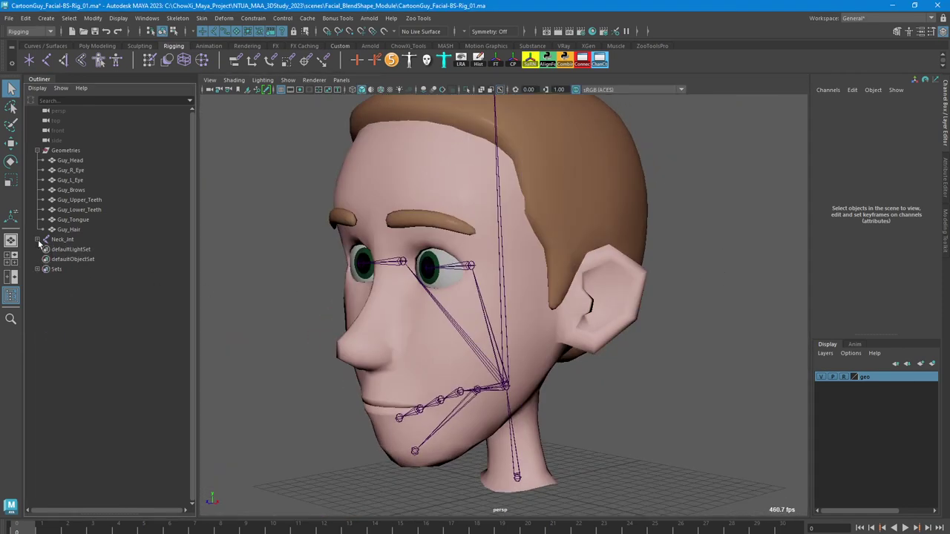
click(38, 241)
click(38, 150)
alt+drag(212, 211, 250, 277)
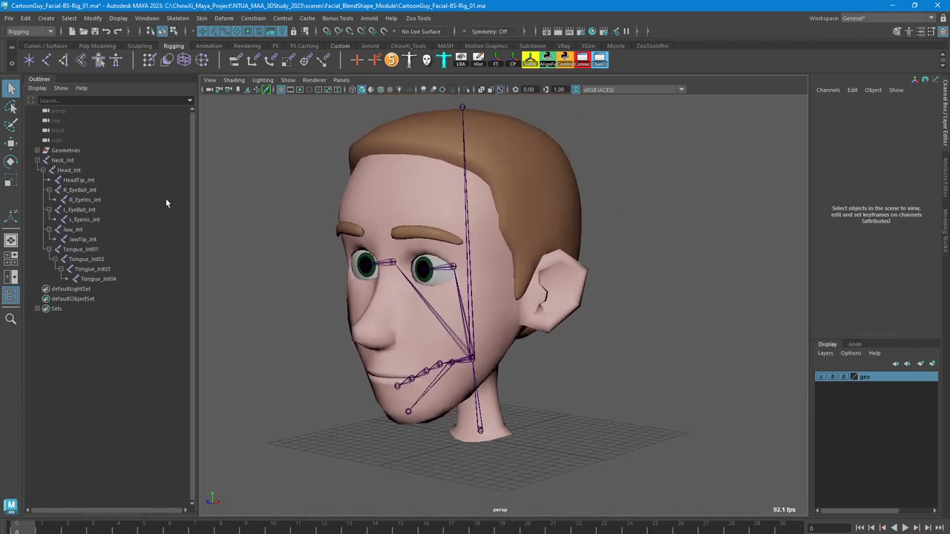
Create a NURBS circle scaled uniformly to about 4.65 at the origin and place a duplicate about 15.1 units away along X
click(53, 20)
mouse_move(72, 46)
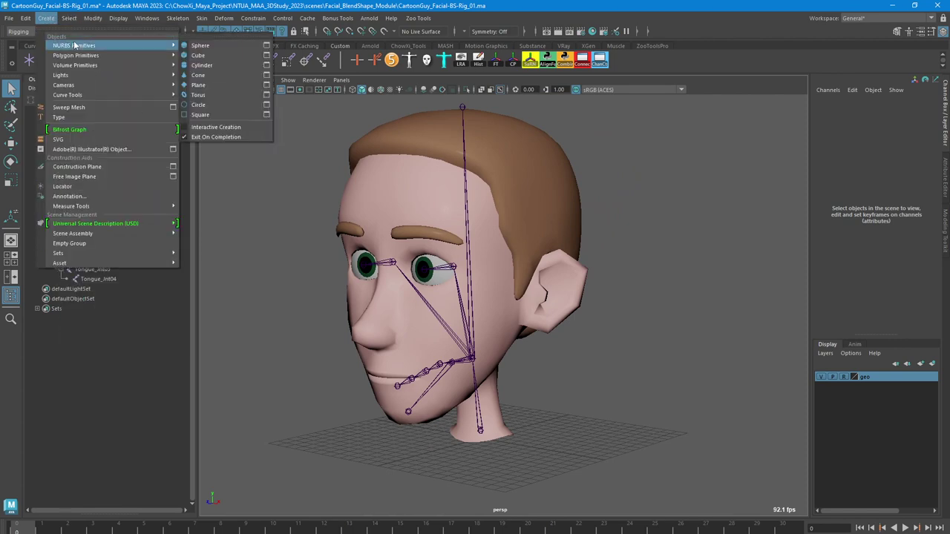
click(217, 107)
key(t)
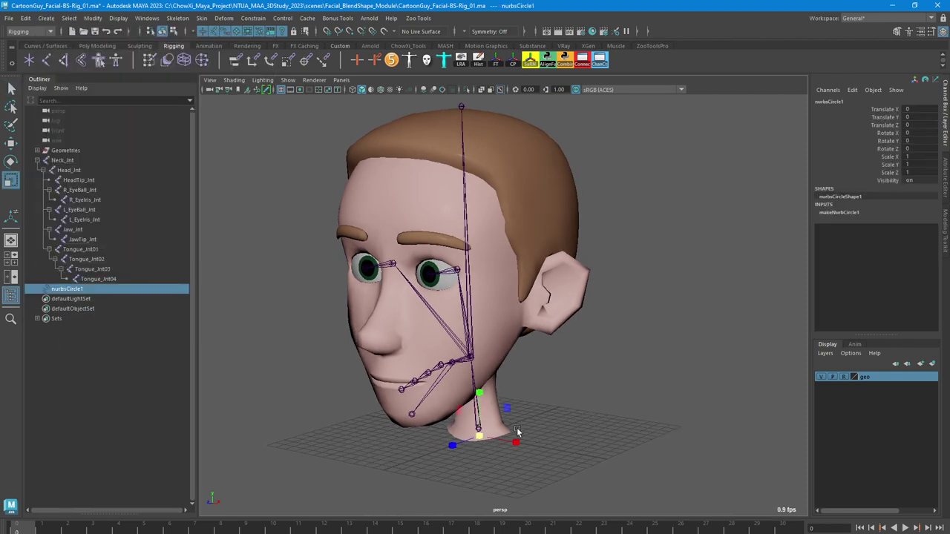
drag(479, 436, 518, 457)
key(w)
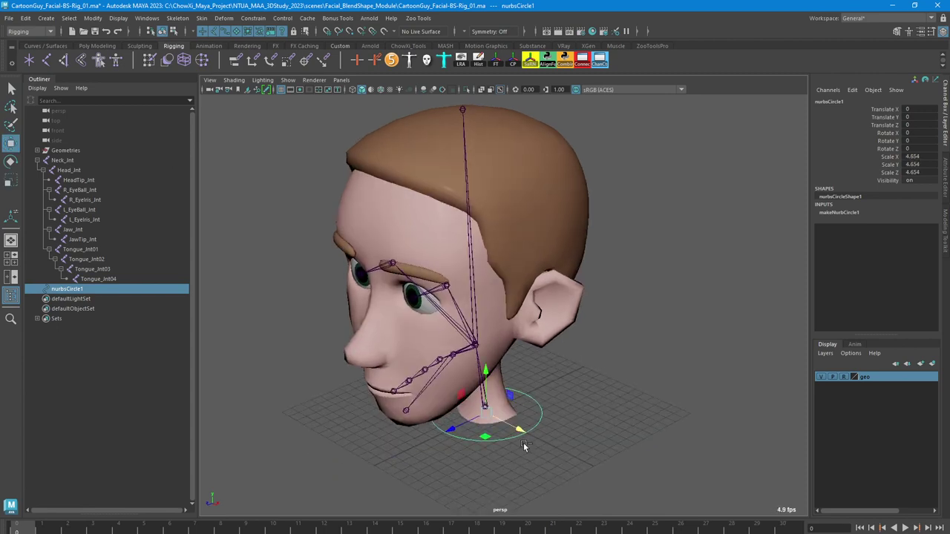
key(ctrl+d)
drag(521, 428, 666, 502)
Align the original circle to the position and orientation of Neck_Jnt
click(539, 421)
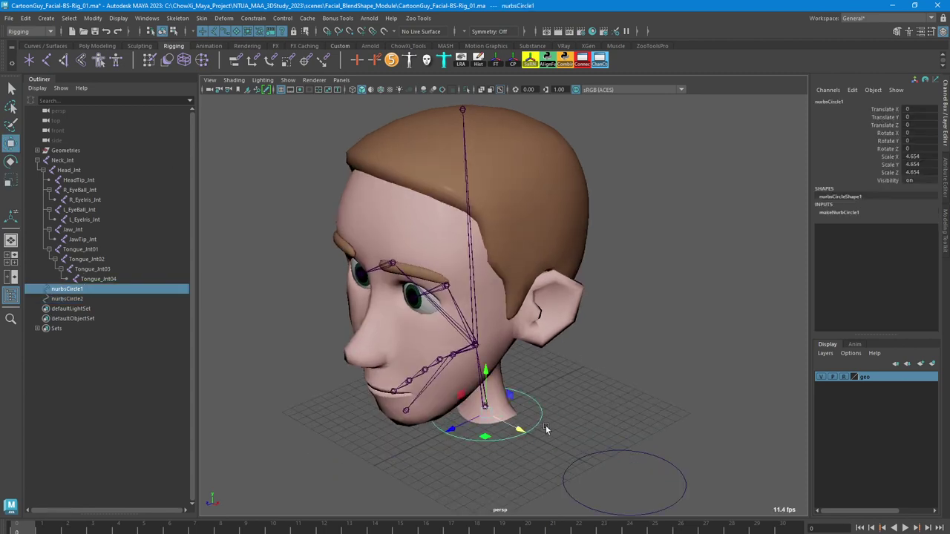
key(q)
shift+click(486, 409)
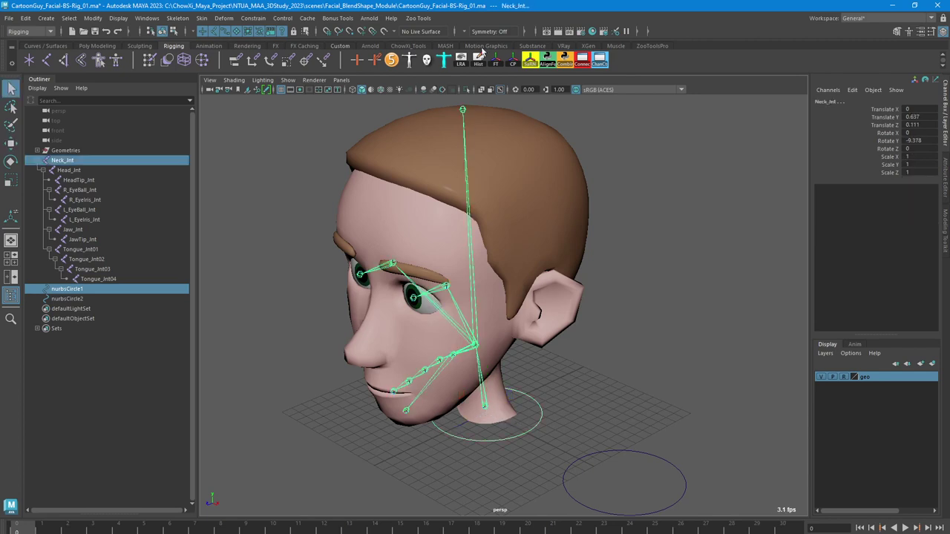
click(548, 63)
alt+drag(570, 274, 540, 397)
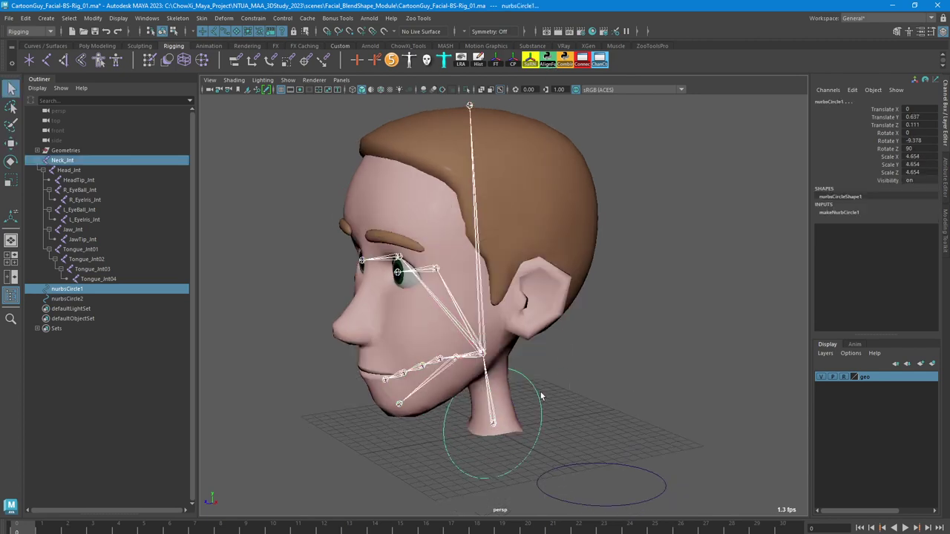
Rotate all control vertices of the neck circle so it lies around the neck base, then return to object selection
click(537, 395)
key(ctrl+1)
right_drag(538, 321, 400, 291)
drag(400, 291, 627, 512)
key(ctrl+1)
key(space)
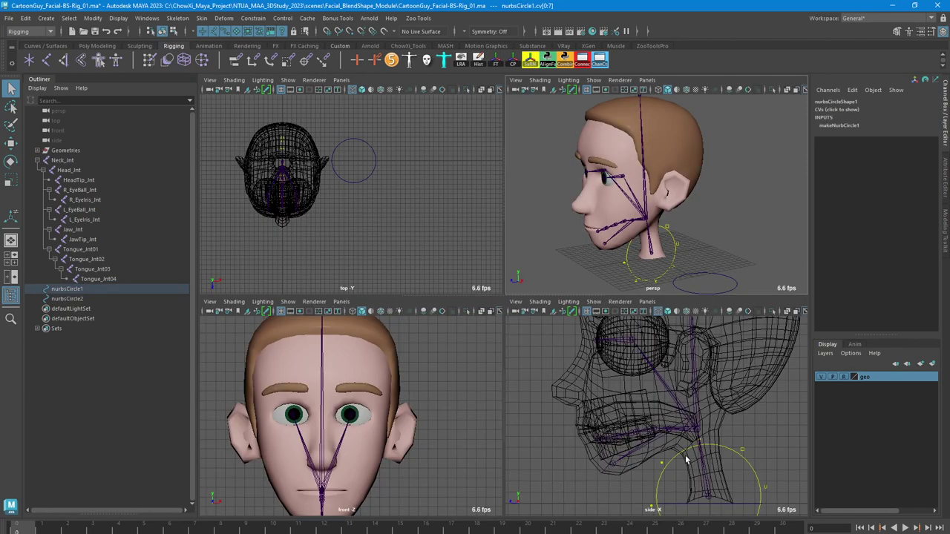
key(space)
key(e)
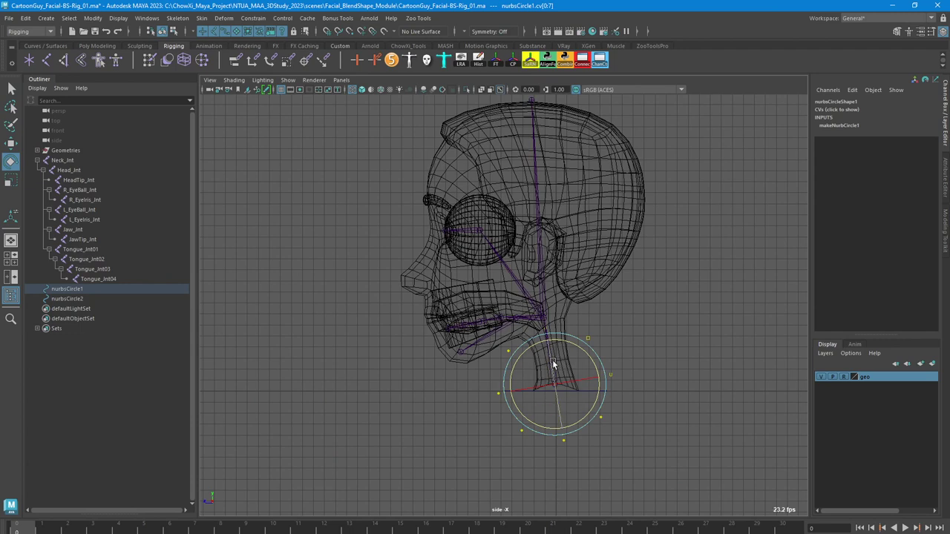
key(space)
key(space)
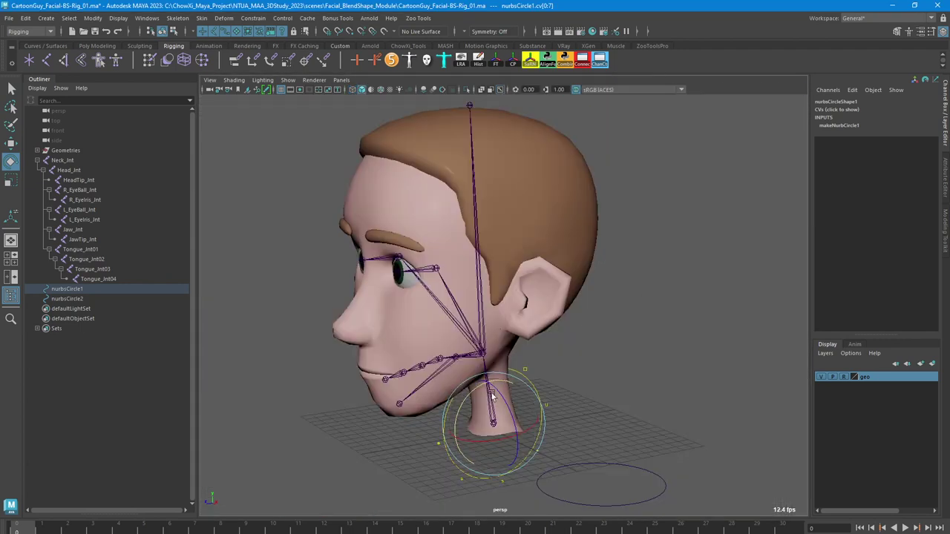
drag(489, 393, 434, 365)
key(ctrl+z)
alt+drag(596, 354, 568, 401)
right_drag(551, 415, 598, 309)
click(579, 421)
click(557, 427)
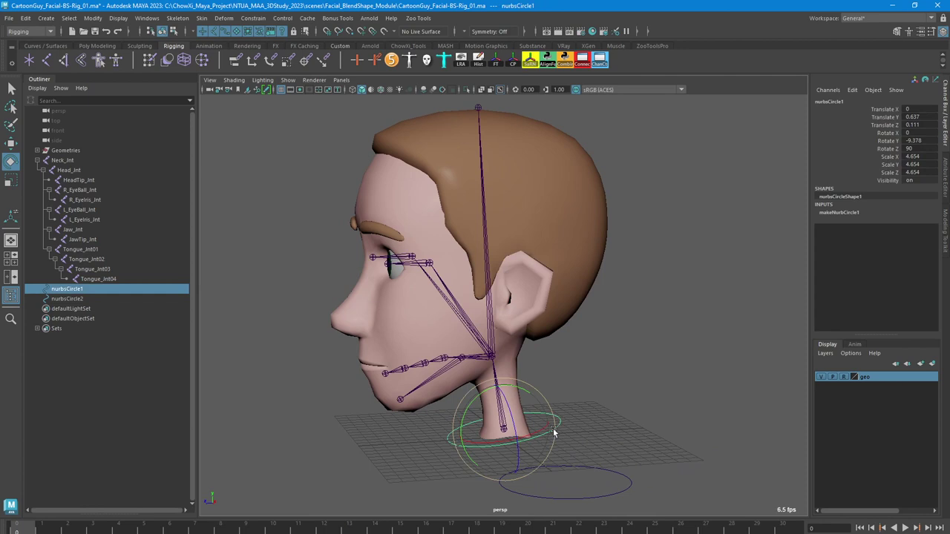
Set the neck circle's X, Y and Z scale to 6 and deselect it
key(r)
drag(504, 429, 518, 433)
drag(916, 173, 911, 158)
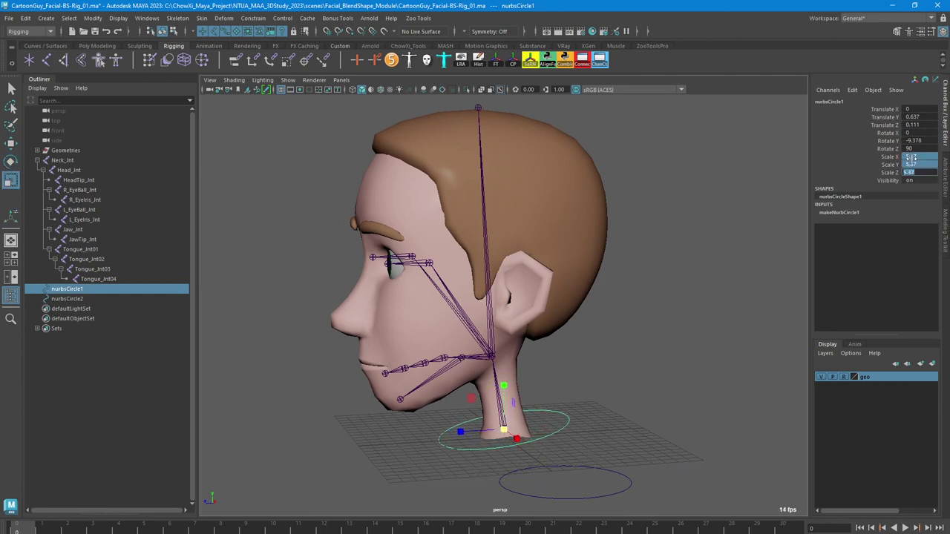
text(6)
key(Return)
click(661, 307)
alt+drag(660, 307, 621, 356)
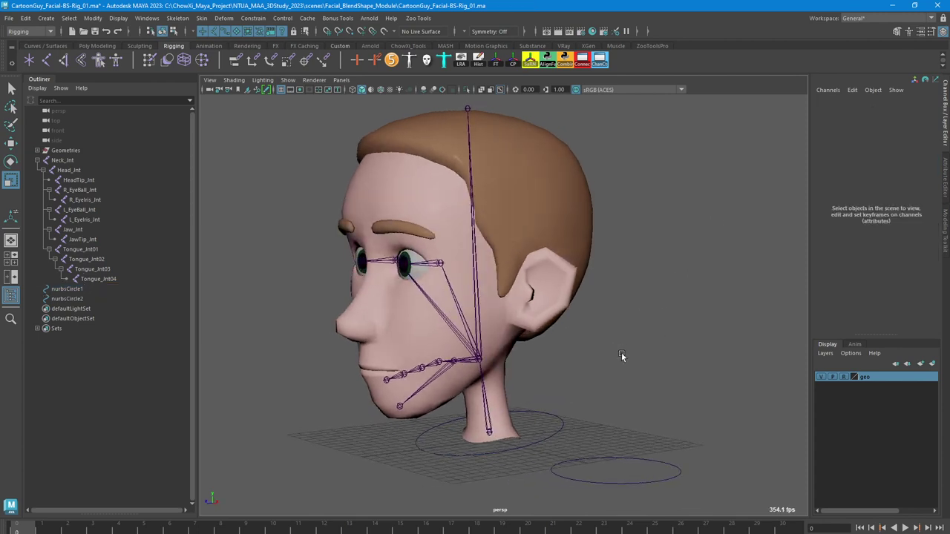
Duplicate the spare circle beside the head and move the copy farther out along X
click(610, 461)
alt+drag(612, 457, 719, 339)
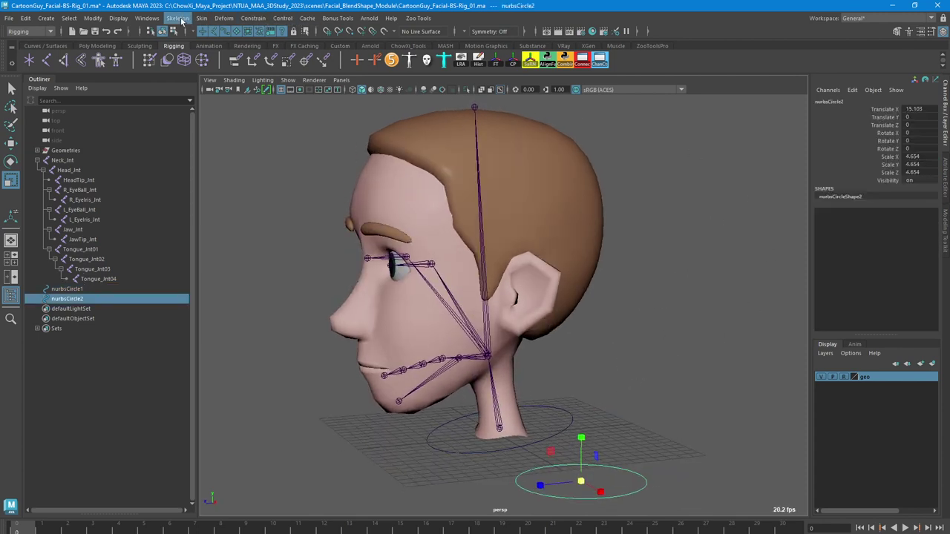
alt+drag(613, 409, 615, 440)
key(w)
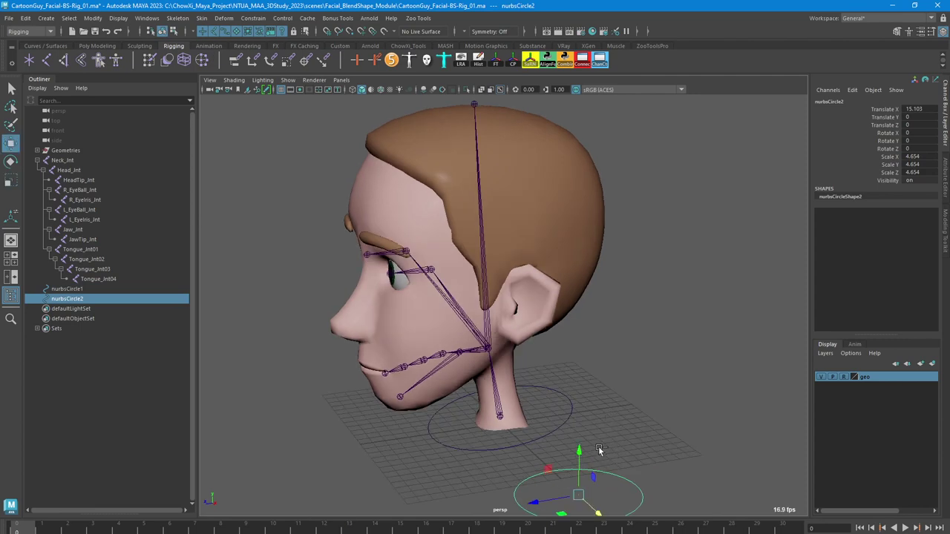
key(ctrl+d)
drag(539, 508, 728, 472)
Rebuild nurbsCircle2 as a uniform cubic curve with 20 spans, a 0 to 1 parameter range and its ends kept
drag(617, 458, 616, 484)
click(616, 484)
click(28, 31)
click(26, 41)
click(361, 18)
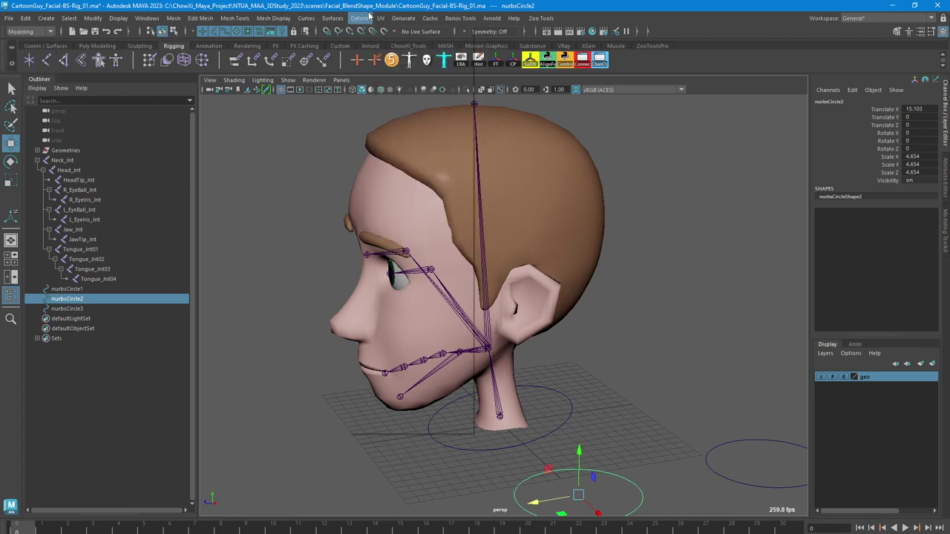
mouse_move(335, 18)
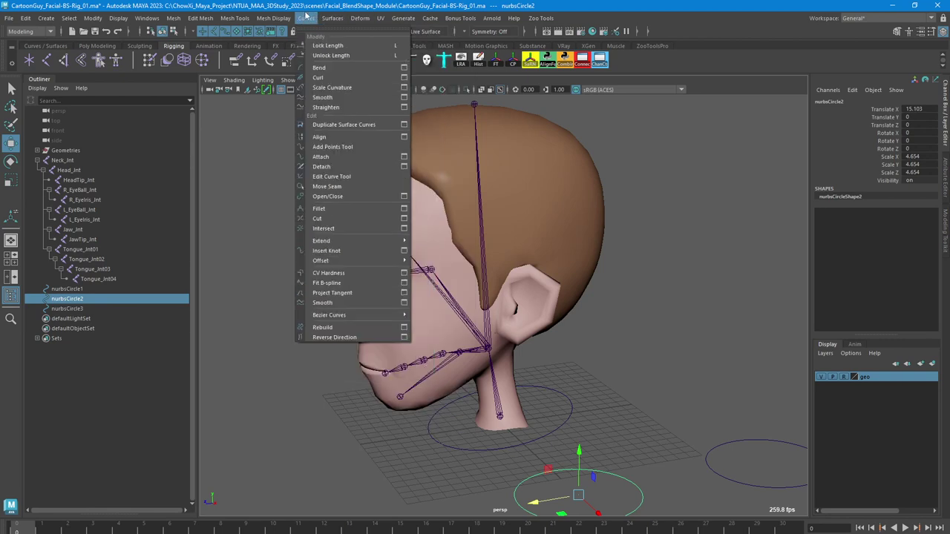
click(404, 327)
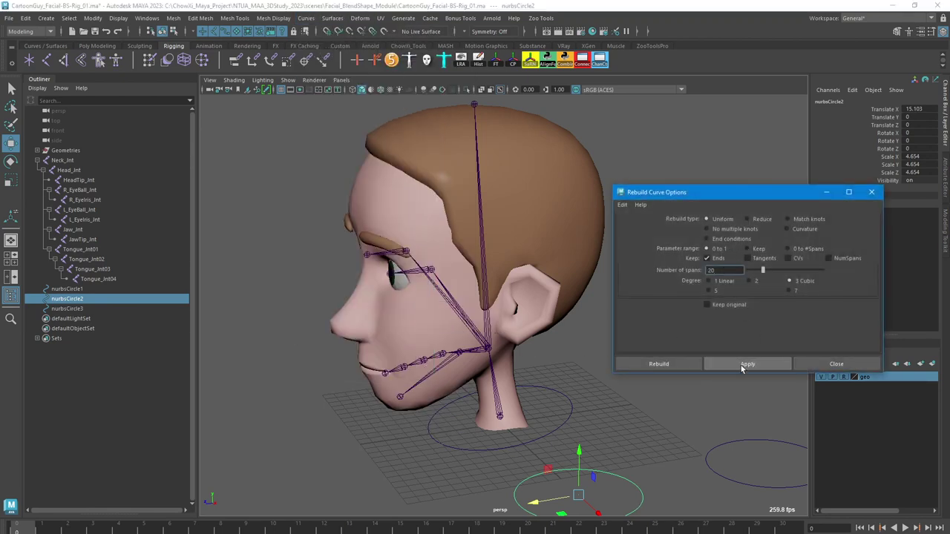
click(850, 366)
Align the rebuilt circle, nurbsCircle2, to the position and orientation of Head_Jnt
alt+middle_drag(603, 479, 582, 414)
alt+drag(582, 414, 615, 418)
right_click(618, 414)
click(562, 321)
right_drag(615, 325, 690, 319)
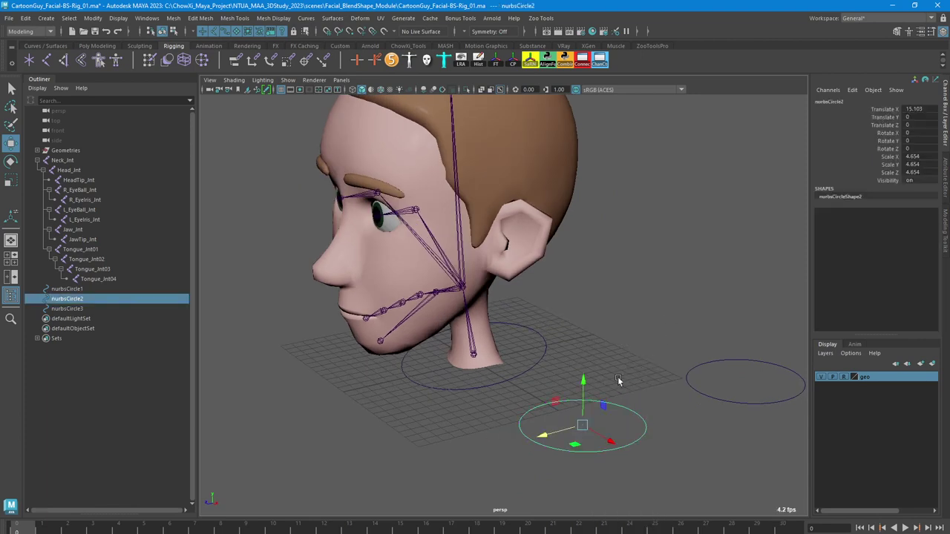
key(q)
click(461, 291)
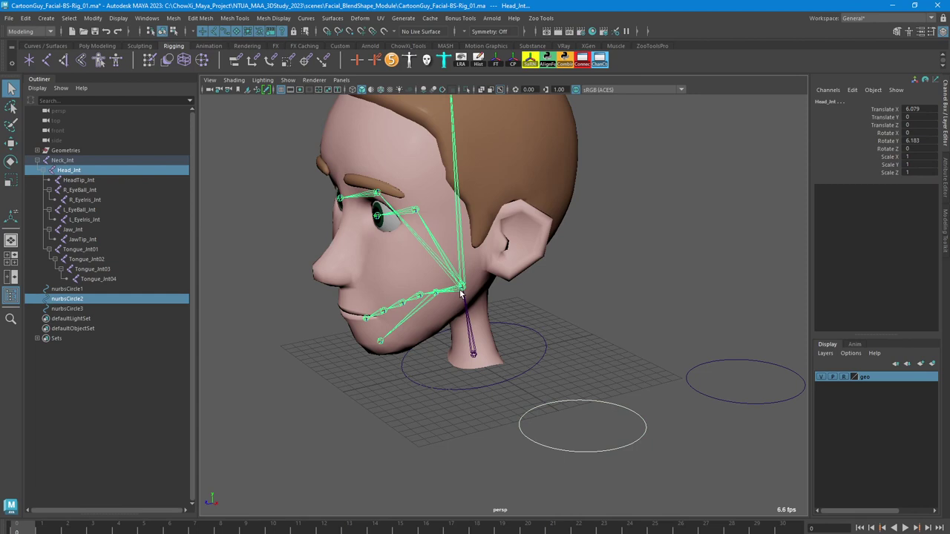
click(547, 60)
Isolate nurbsCircle2, select all of its control vertices, and restore the full scene for editing in the orthographic views
click(508, 301)
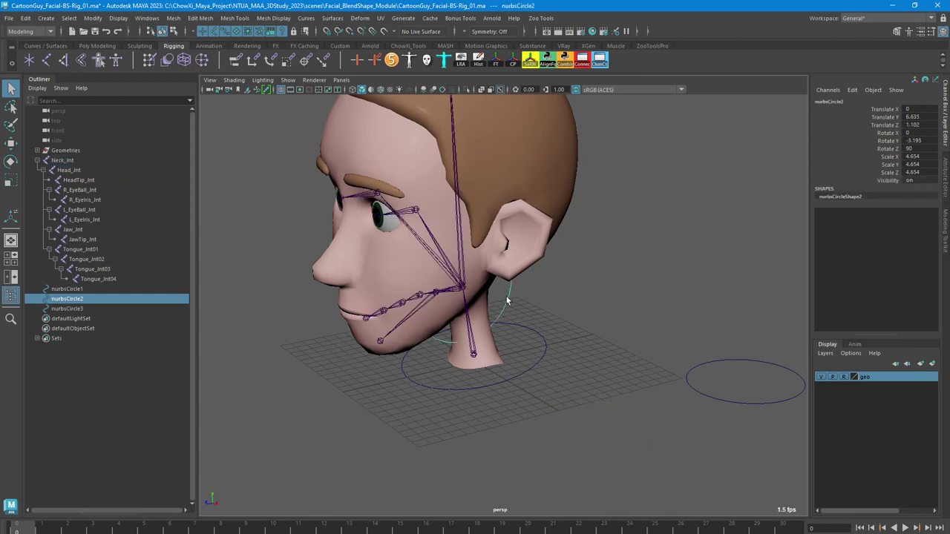
key(ctrl+1)
right_drag(508, 296, 457, 295)
drag(371, 198, 591, 396)
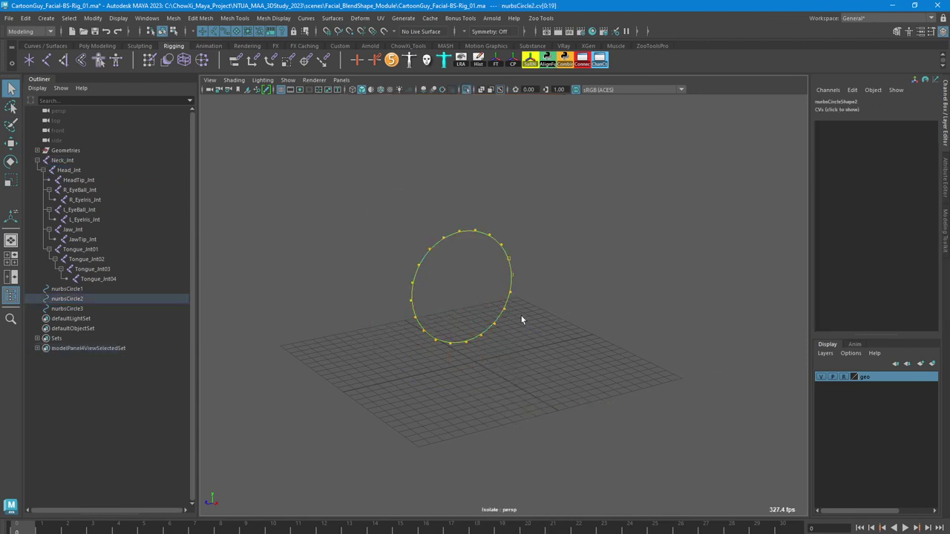
key(r)
key(e)
drag(476, 304, 410, 305)
key(space)
key(space)
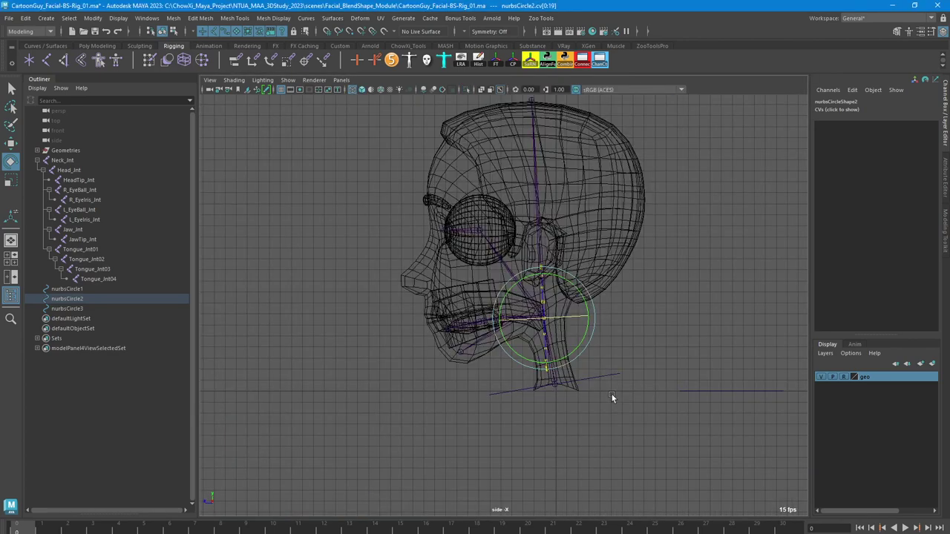
scroll(564, 319, down, 2)
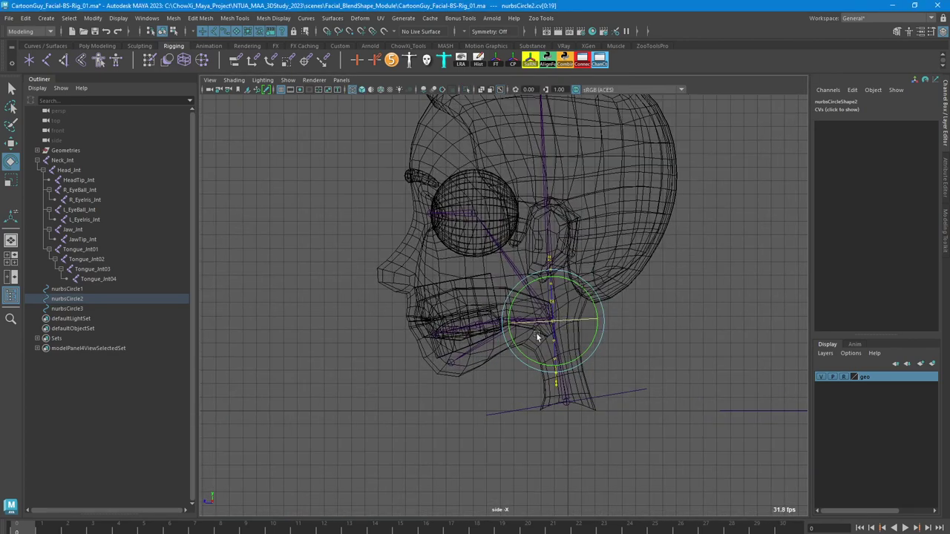
Enlarge nurbsCircle2 through its selected control vertices and raise it in the front view to about eye level
key(space)
key(space)
key(r)
drag(468, 416, 551, 430)
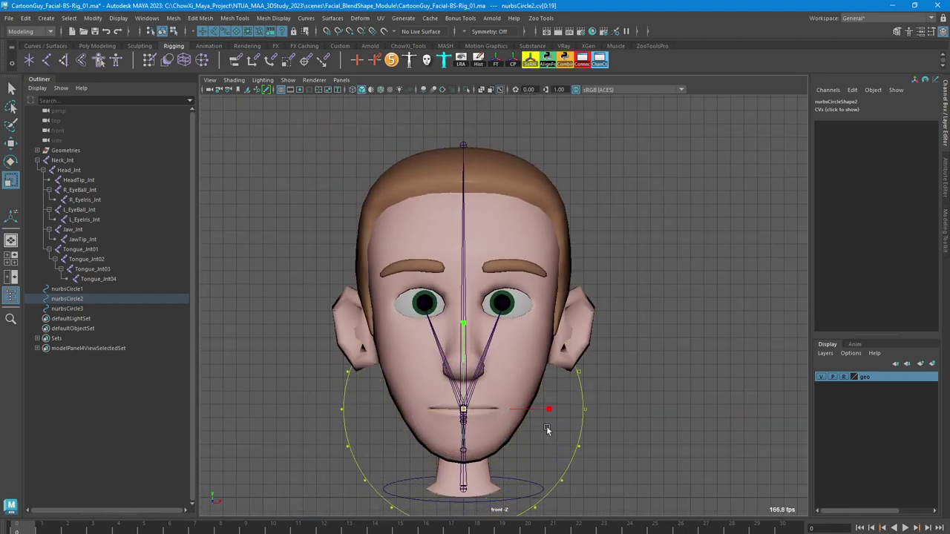
key(w)
drag(437, 376, 434, 244)
Scale and shift the selected control vertices until the circle encloses the head from above the hair to the chin
key(r)
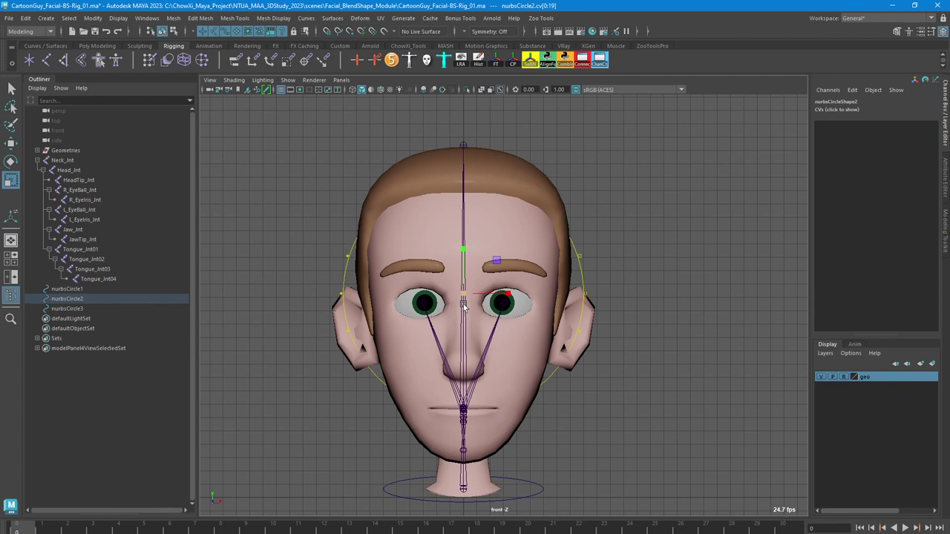
drag(463, 296, 522, 311)
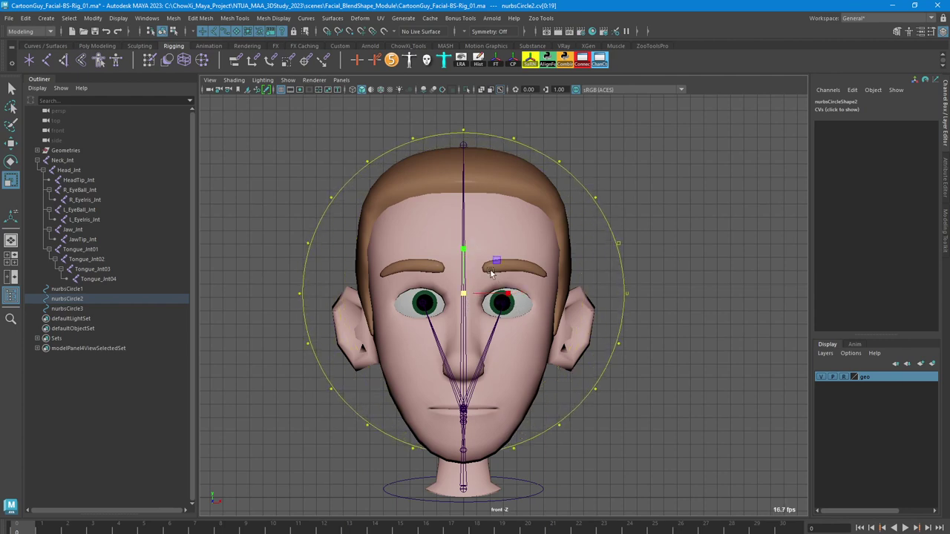
key(w)
drag(463, 233, 463, 248)
key(r)
drag(464, 304, 475, 307)
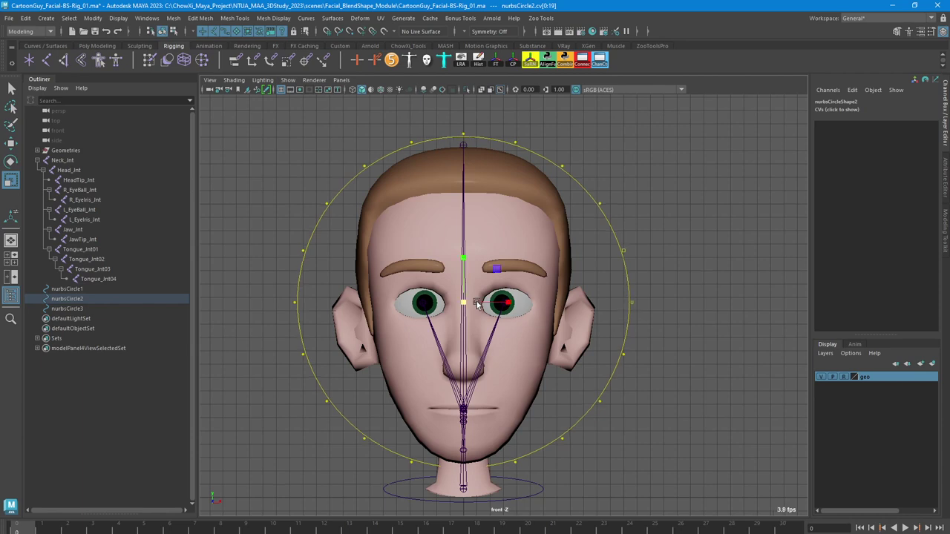
alt+middle_drag(496, 196, 485, 204)
click(471, 32)
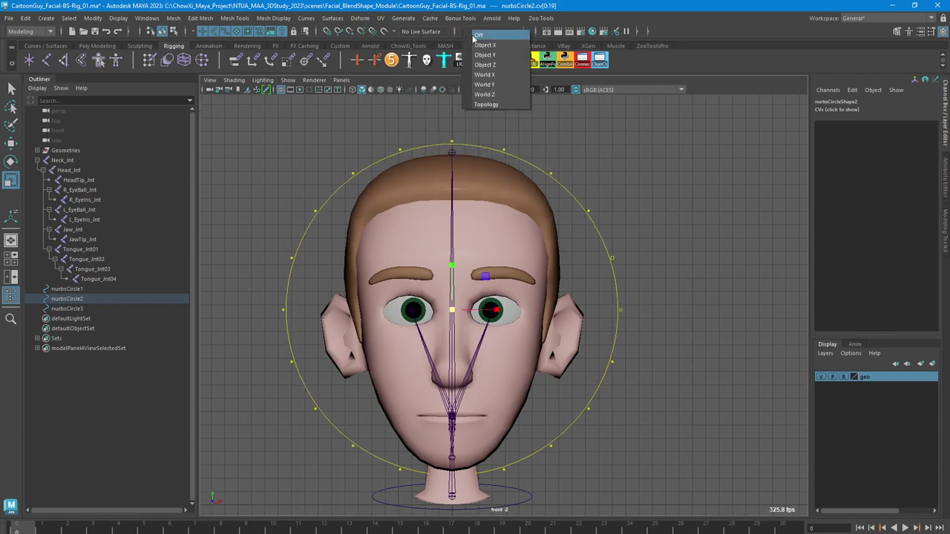
click(483, 42)
click(551, 173)
key(w)
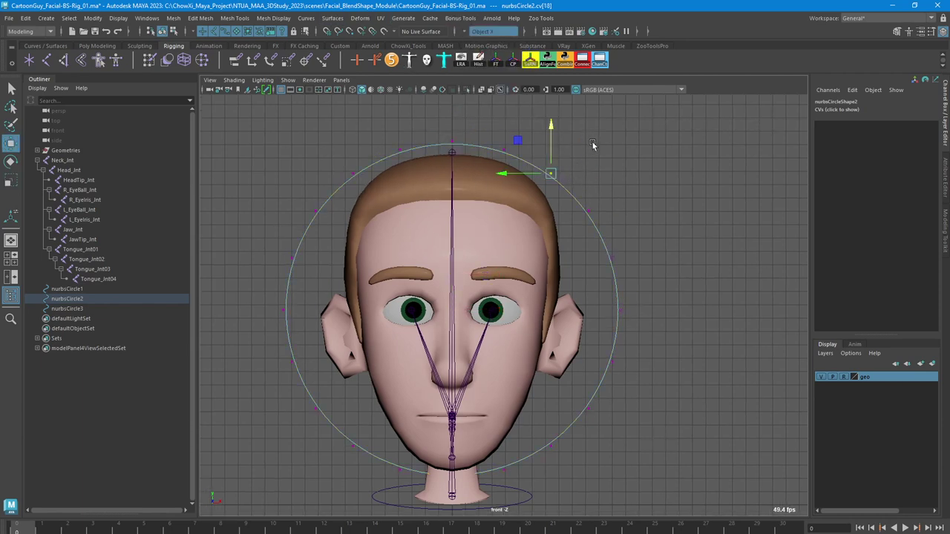
click(589, 147)
key(ctrl+z)
Set symmetry to World X and pull the circle's upper side control vertices inward to follow the skull
right_drag(549, 171, 564, 160)
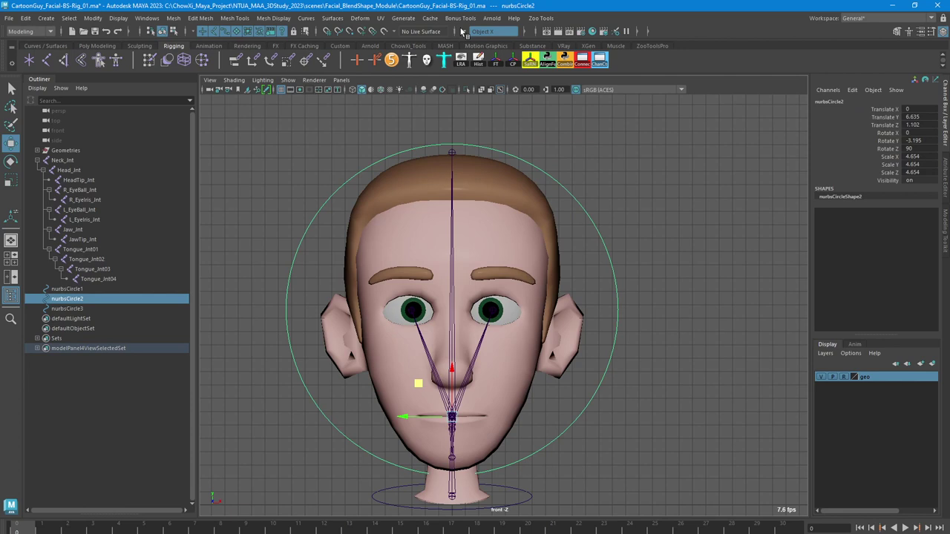
click(463, 32)
click(490, 79)
right_drag(559, 184, 558, 156)
click(550, 173)
drag(517, 142, 516, 144)
click(588, 211)
drag(556, 182, 534, 193)
click(613, 258)
drag(578, 267, 532, 260)
Pull the control vertices beside the ears inward on both sides to narrow the head curve
drag(622, 318, 526, 310)
alt+middle_drag(569, 319, 584, 261)
drag(604, 290, 650, 324)
drag(583, 303, 523, 303)
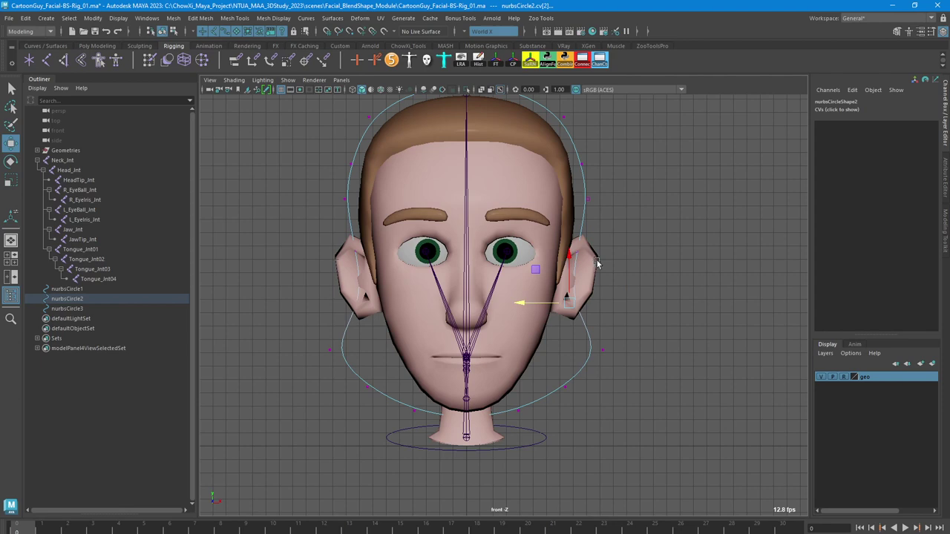
click(569, 246)
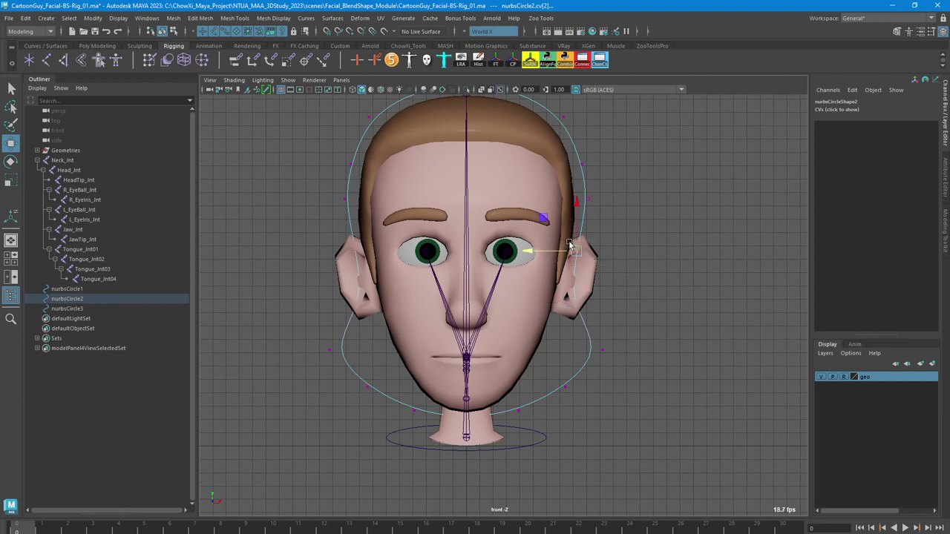
Pull the lower control vertices inward symmetrically to follow the cheeks, jaw and chin, using wireframe display as reference
click(613, 357)
drag(564, 349, 502, 343)
drag(583, 409, 516, 318)
key(4)
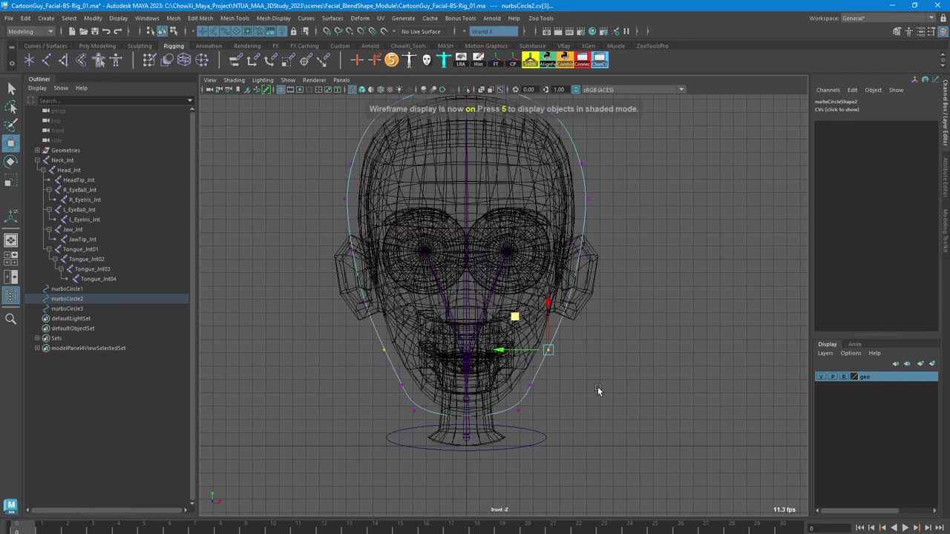
alt+middle_drag(592, 384, 597, 377)
click(545, 406)
drag(562, 394, 509, 342)
drag(601, 355, 540, 332)
middle_drag(524, 313, 527, 307)
drag(532, 411, 481, 371)
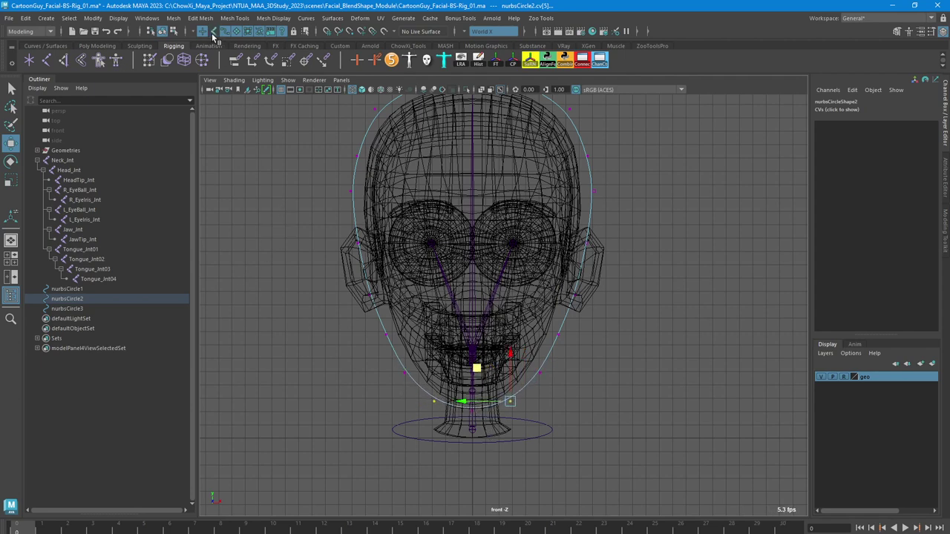
Refine the chin, jaw and cheek control vertices so the curve's lower half is smoothly rounded
drag(487, 422, 446, 401)
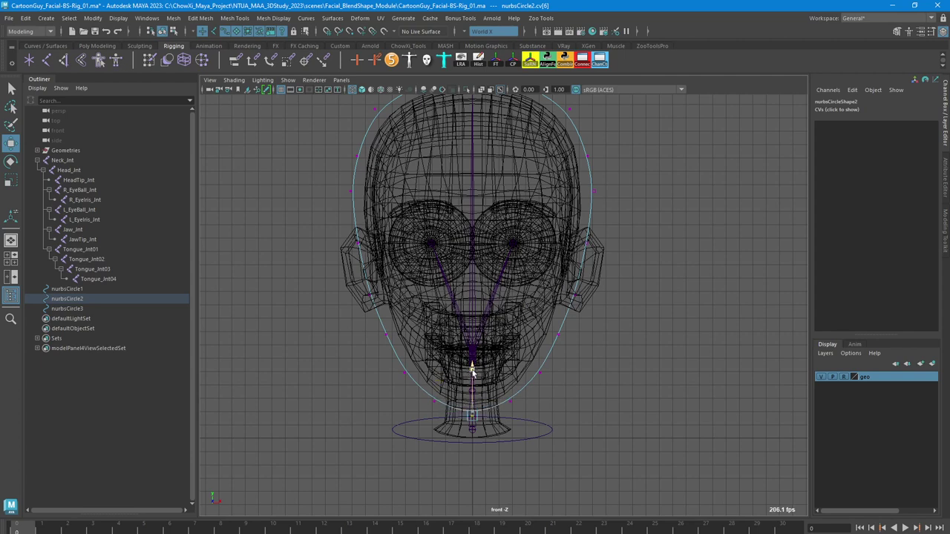
click(503, 397)
drag(482, 371, 482, 374)
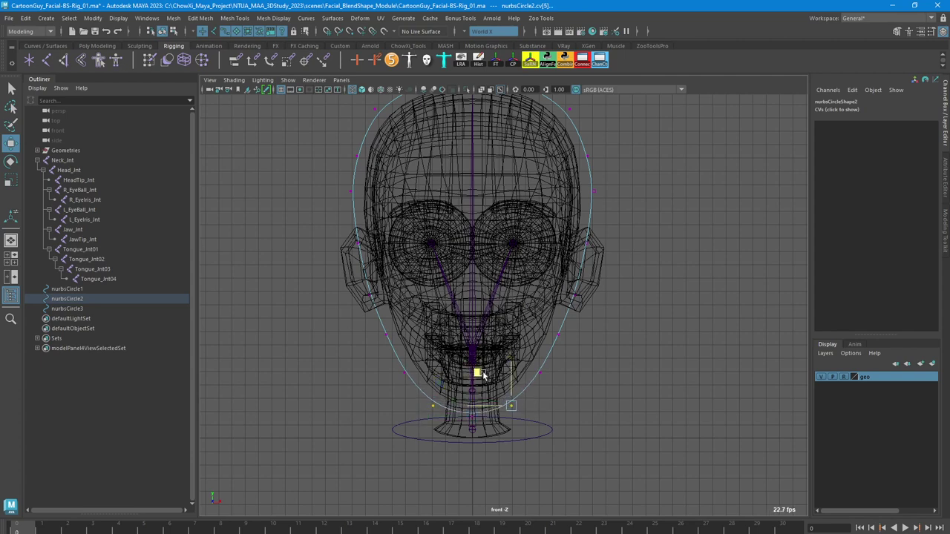
drag(561, 386, 523, 362)
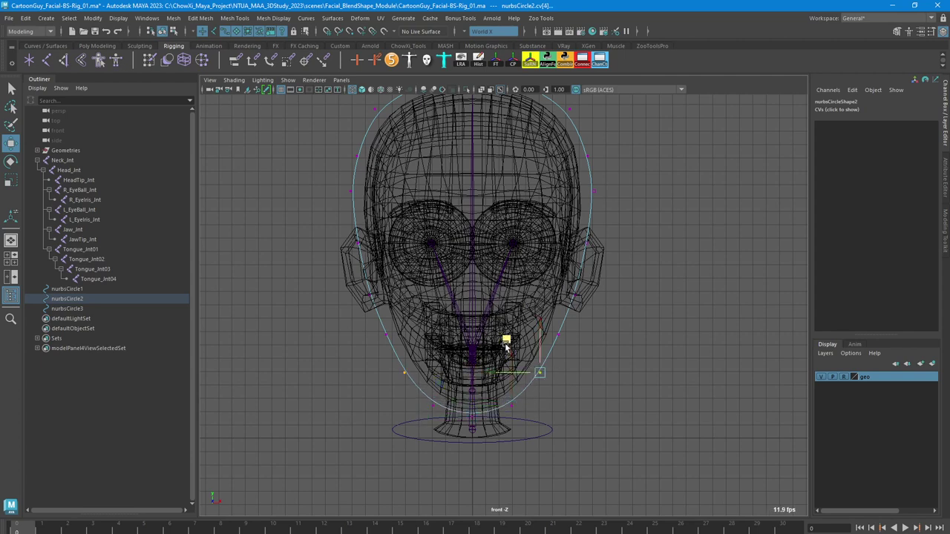
drag(547, 329, 525, 305)
alt+middle_drag(562, 300, 569, 340)
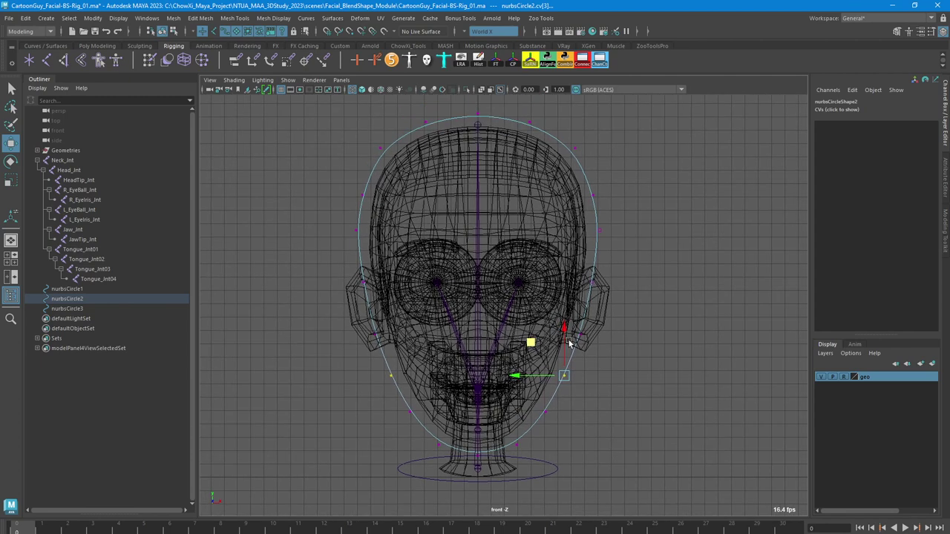
drag(564, 334, 563, 333)
Smooth the curve beside the temples by shifting its control vertices symmetrically, and turn symmetry off
drag(601, 236, 603, 230)
drag(567, 199, 576, 180)
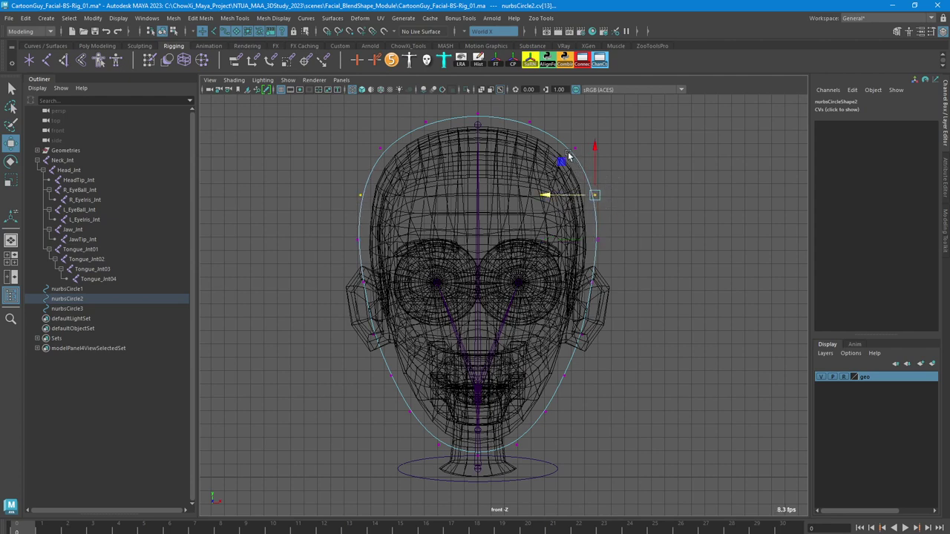
right_drag(570, 146, 611, 140)
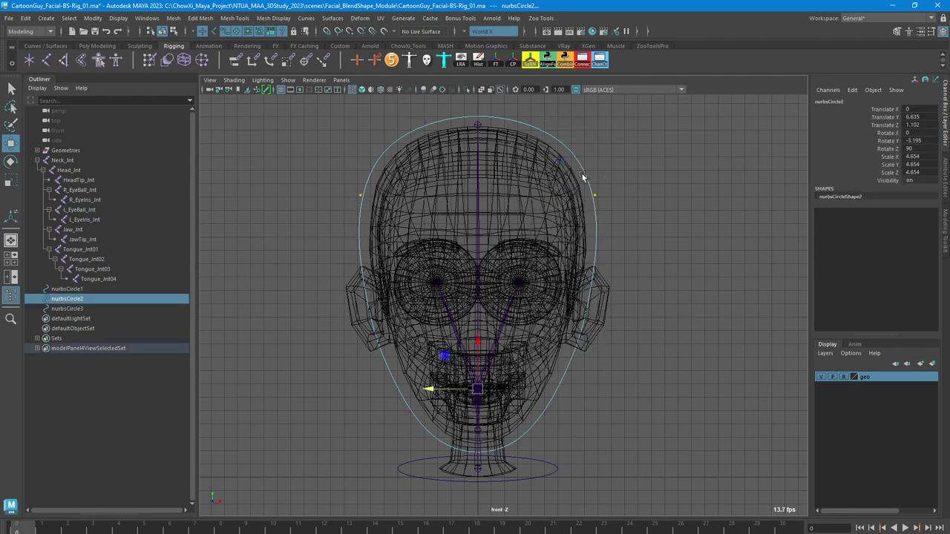
click(486, 32)
click(481, 39)
Isolate the reshaped head curve to select all its control vertices, and bring the rest of the scene back
key(ctrl+1)
right_drag(568, 148, 512, 141)
scroll(336, 128, down, 1)
drag(336, 129, 694, 531)
key(ctrl+1)
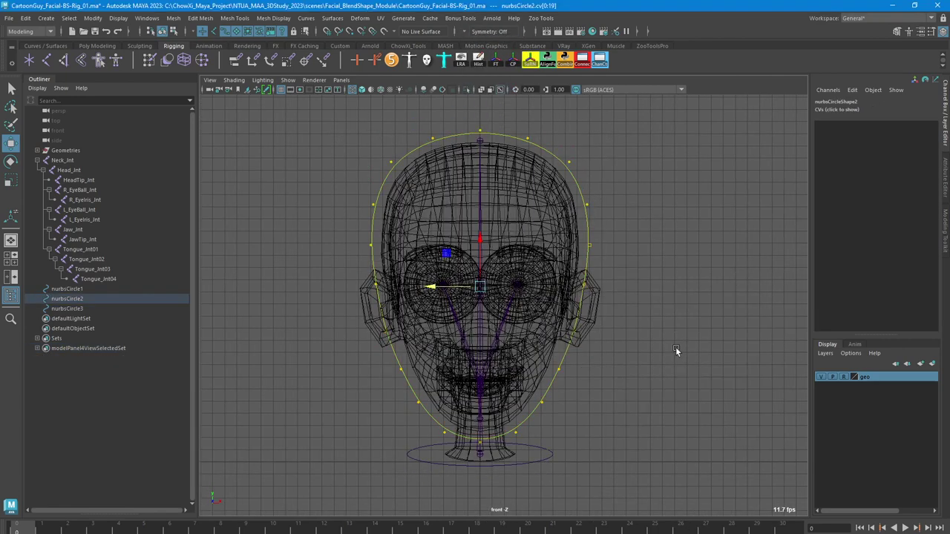
Rotate the selected control vertices in the side view so the curve leans backward at the crown and forward at the chin
key(space)
key(space)
alt+middle_drag(603, 312, 580, 399)
key(r)
key(e)
key(r)
drag(482, 305, 574, 281)
key(e)
Enlarge the head curve slightly in the front view through its control vertices, leaving more clearance around the head
key(space)
key(space)
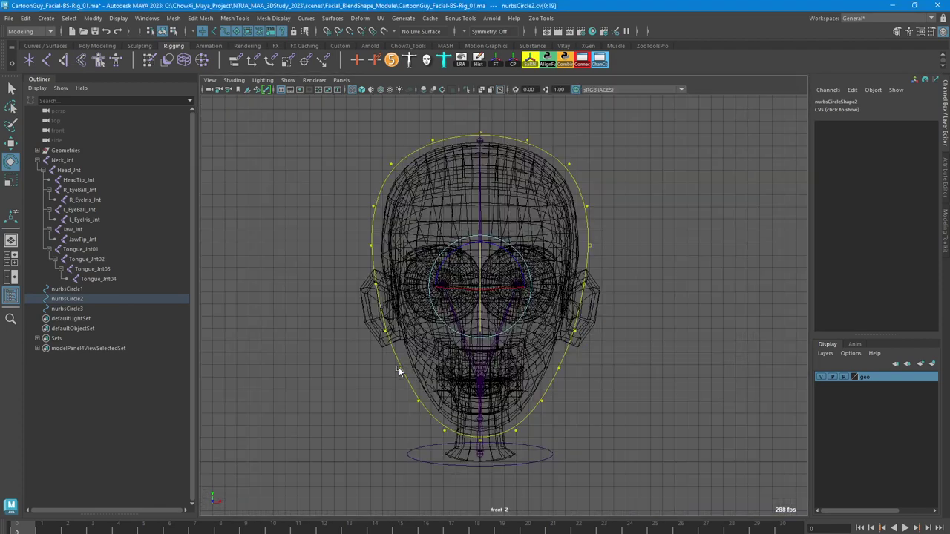
key(r)
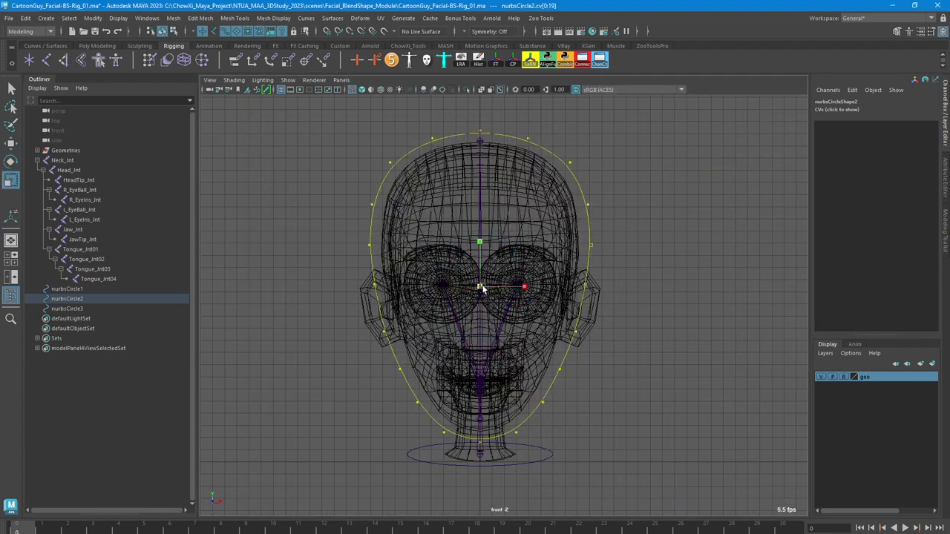
drag(524, 289, 519, 290)
drag(480, 238, 482, 239)
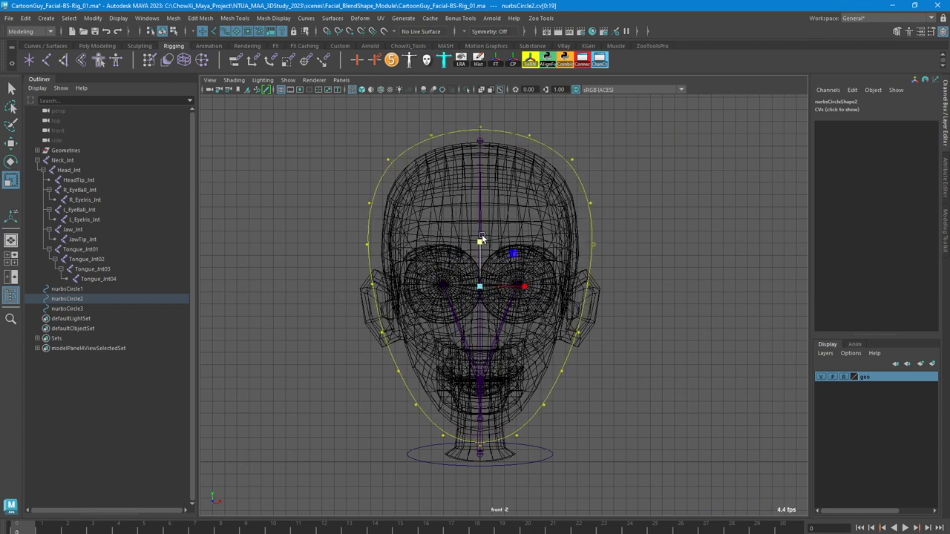
Examine the head curve's tilt and its clearance around the head from the side and in perspective
key(space)
key(space)
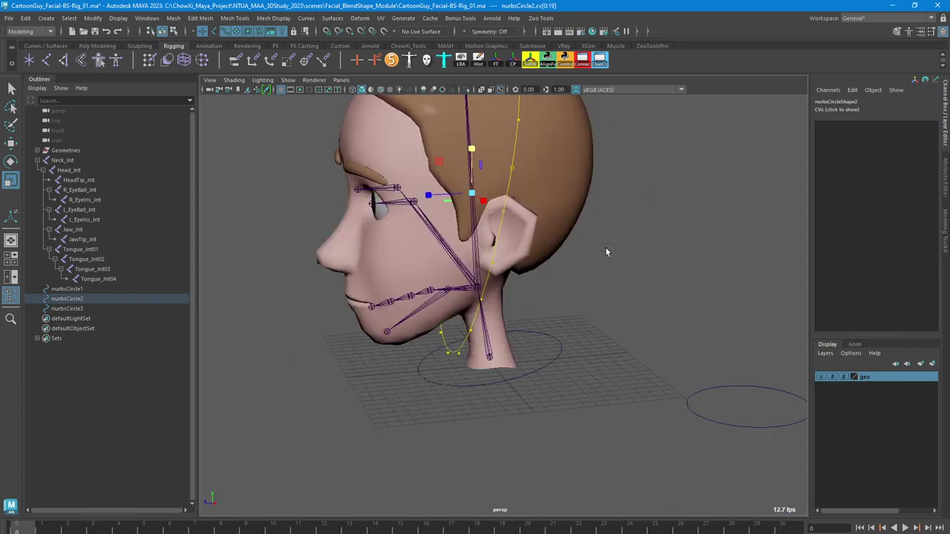
key(space)
key(space)
key(w)
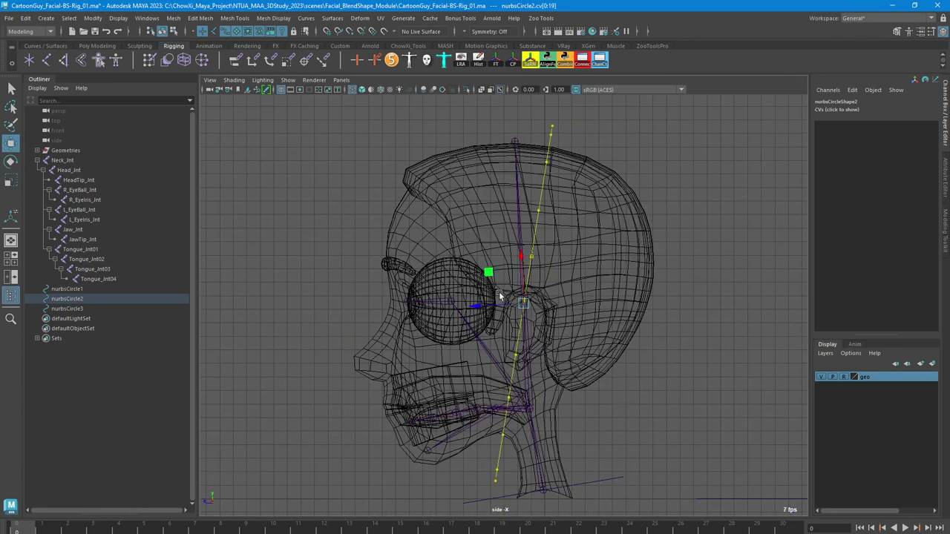
click(684, 236)
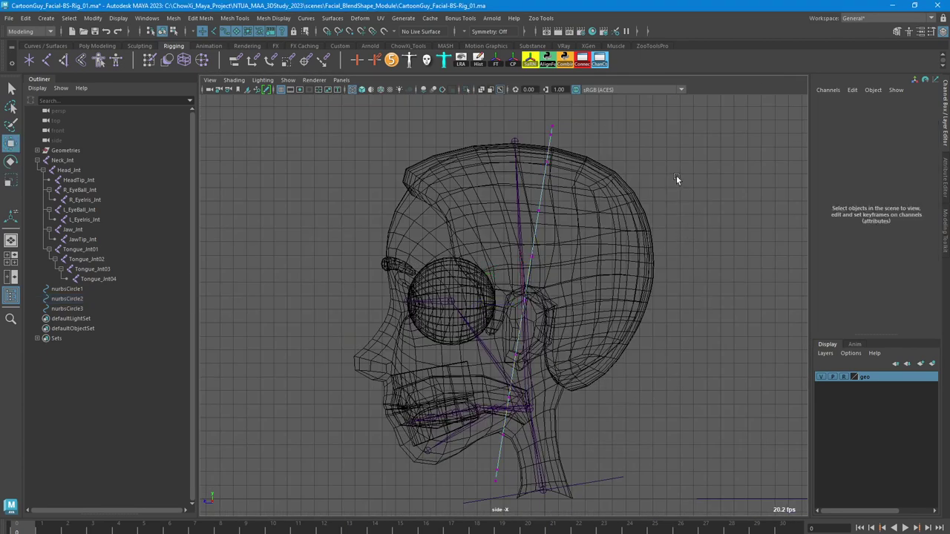
key(space)
key(space)
alt+drag(704, 183, 540, 206)
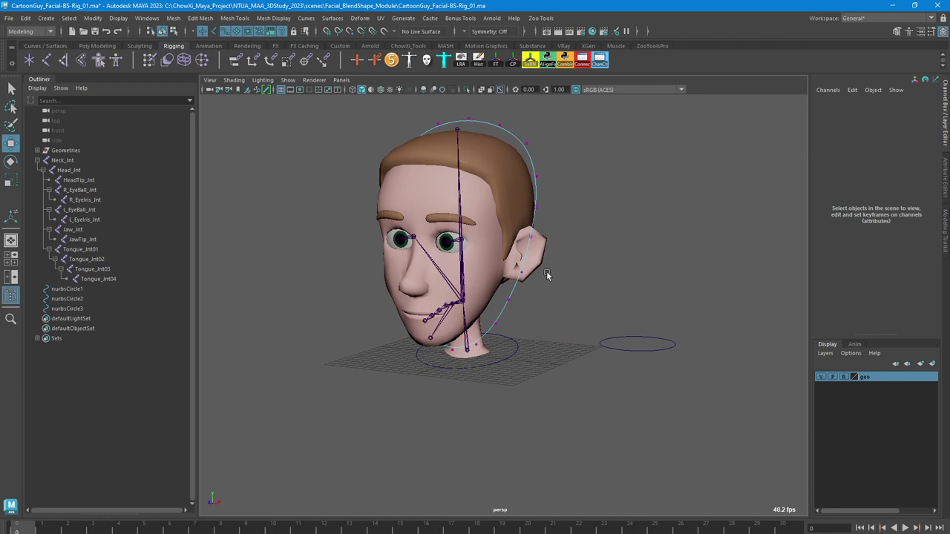
Reselect all control vertices of the head curve and scale them up slightly
key(space)
scroll(657, 415, down, 3)
drag(710, 501, 599, 339)
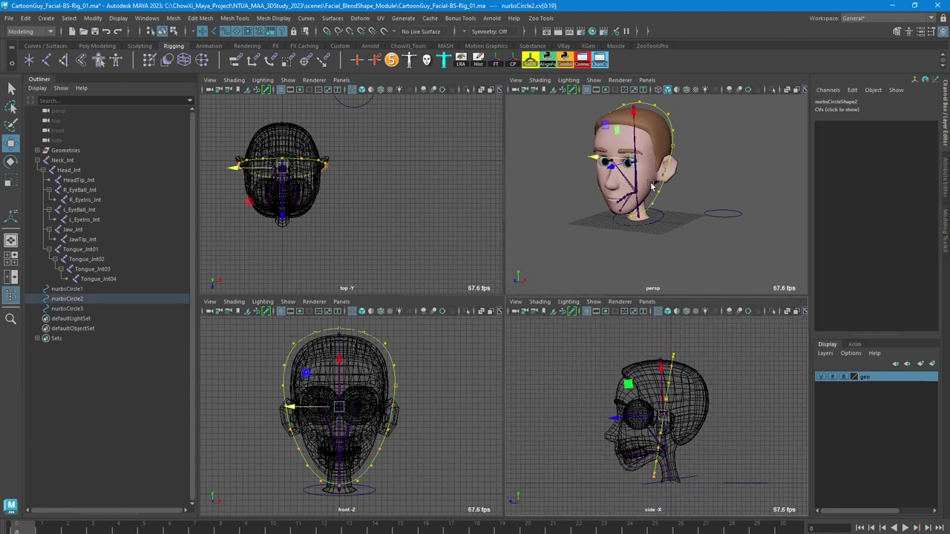
key(space)
alt+drag(606, 233, 490, 248)
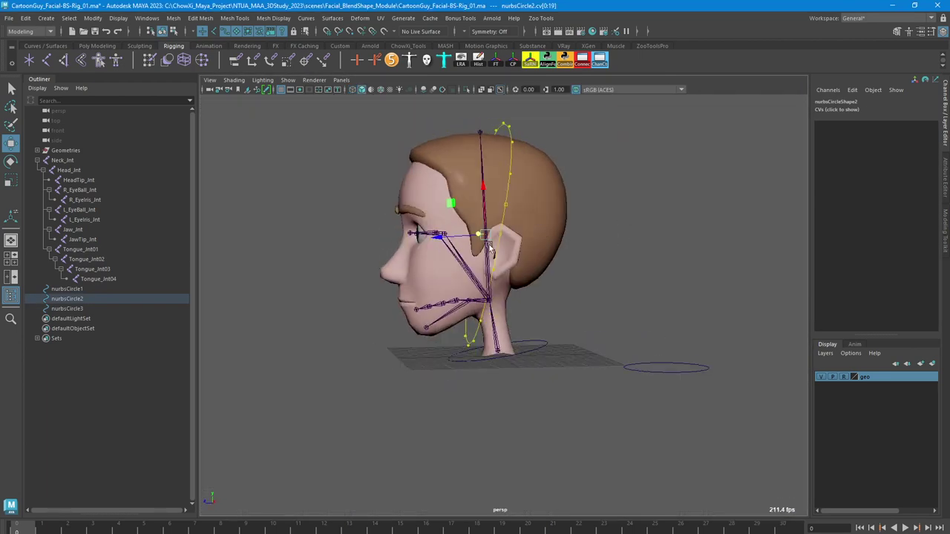
key(r)
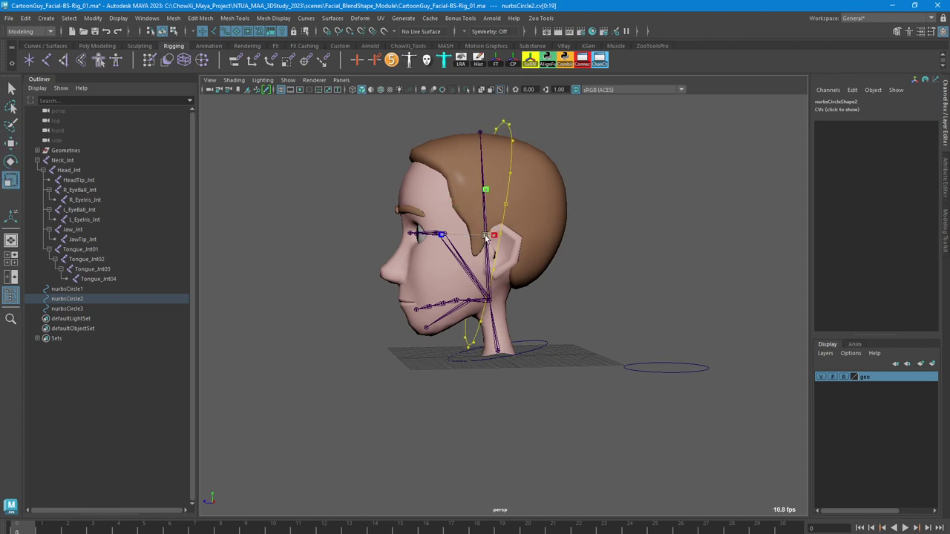
Flatten the head curve's upper control vertices in depth in the side view and shift them forward above the ear
key(space)
key(space)
click(627, 265)
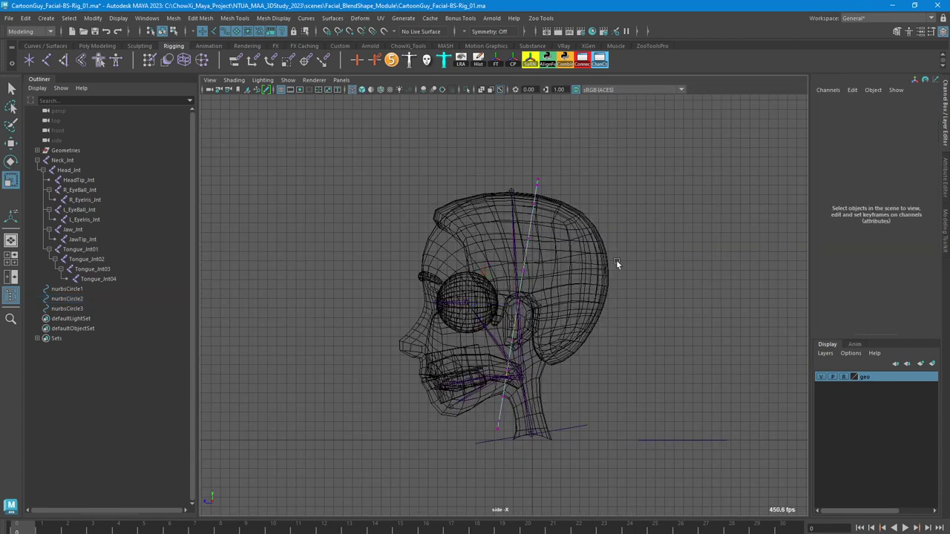
drag(482, 146, 587, 313)
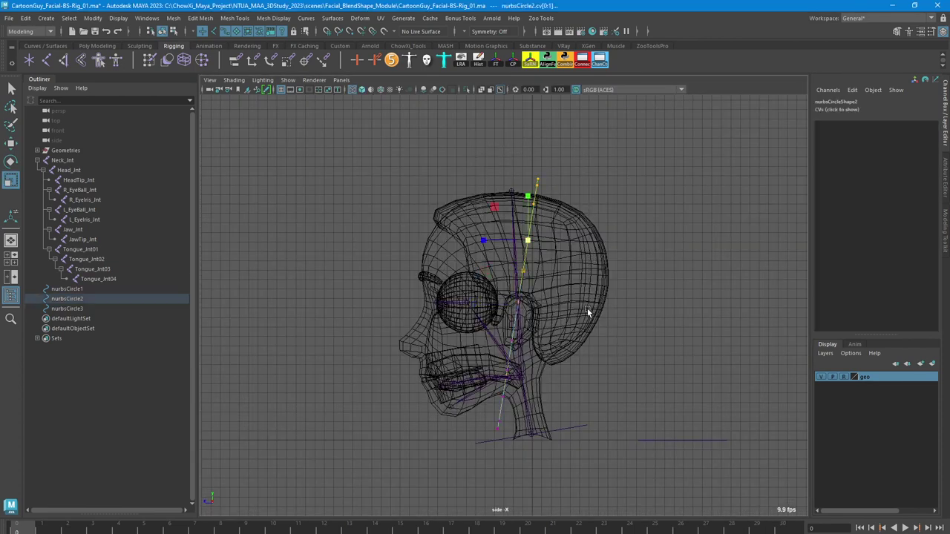
mouse_move(484, 240)
mouse_down()
mouse_move(527, 248)
mouse_move(481, 241)
mouse_up()
key(w)
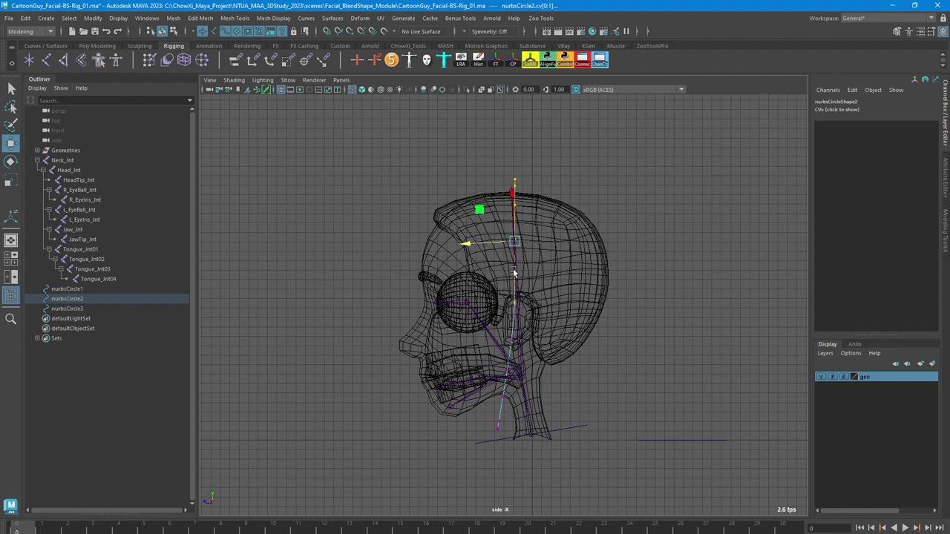
Pull the head curve's top and bottom control vertices forward in the side view, using soft selection
drag(482, 154, 573, 208)
key(b)
drag(472, 184, 463, 182)
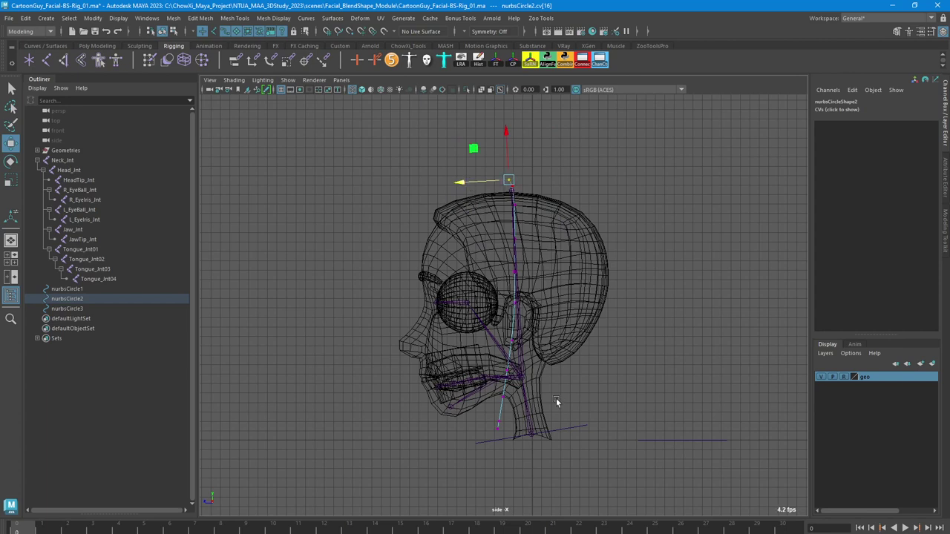
click(503, 433)
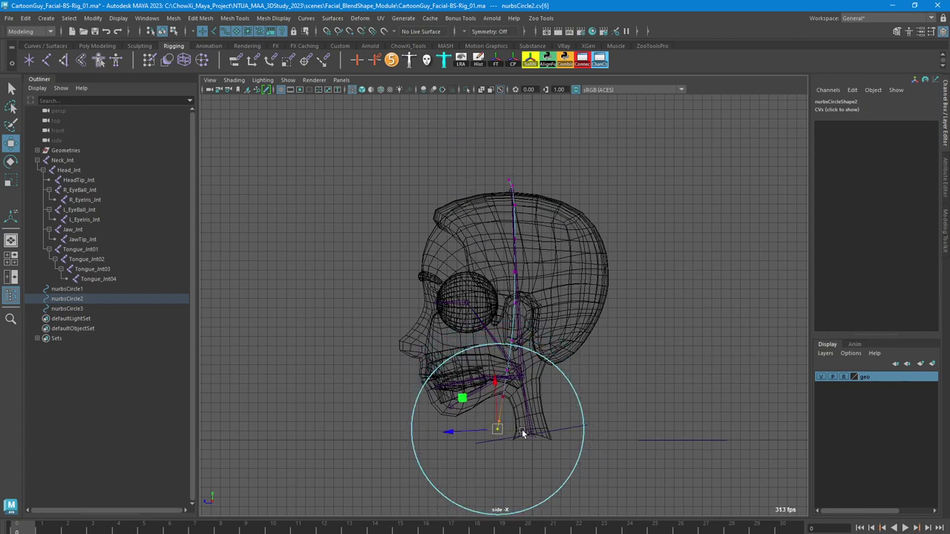
drag(452, 434, 432, 432)
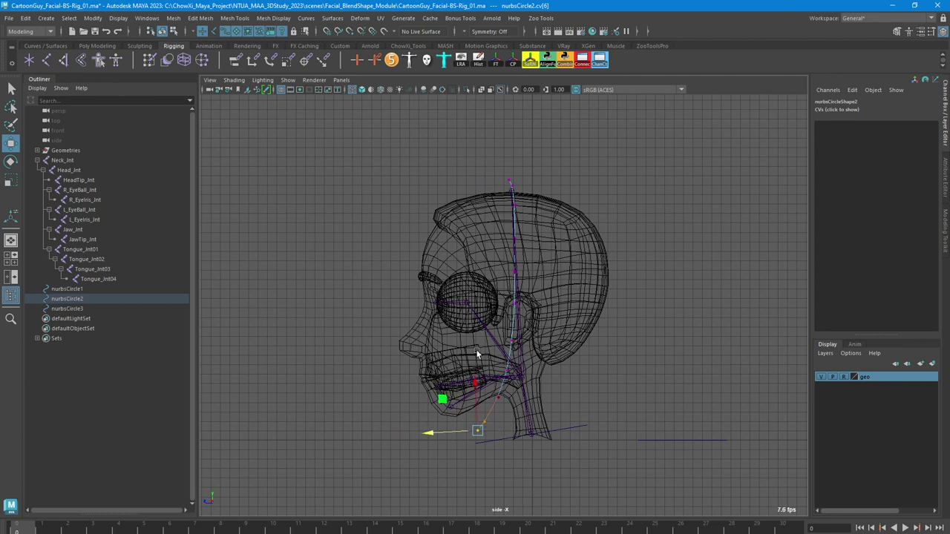
Bend the head curve's top end further forward, shift its ear-level control vertices slightly back, and return to object selection
click(509, 180)
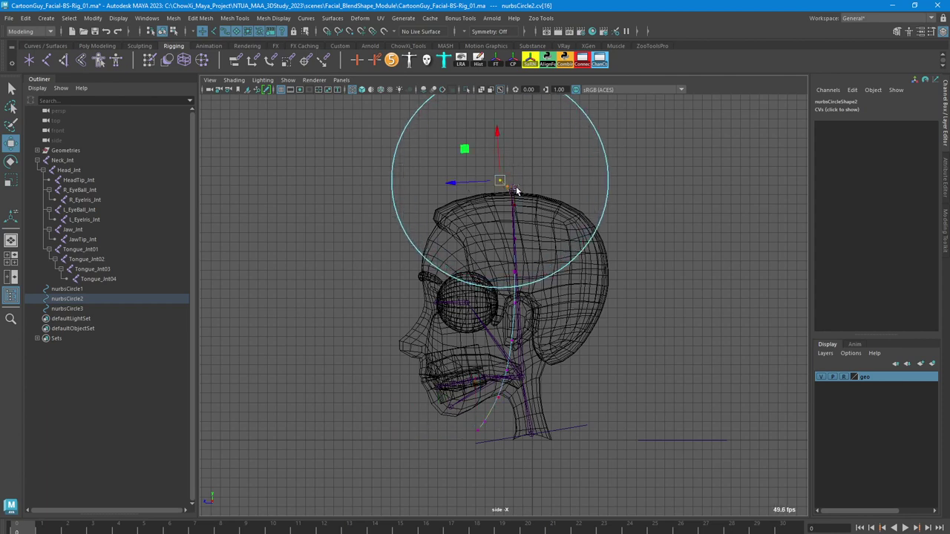
drag(499, 181, 510, 185)
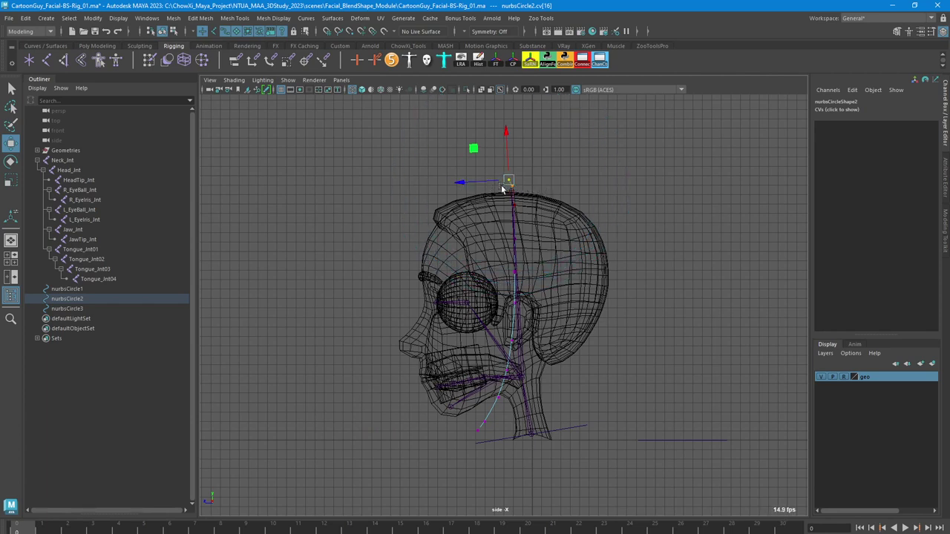
mouse_move(466, 185)
mouse_down()
mouse_move(449, 183)
mouse_move(459, 183)
mouse_up()
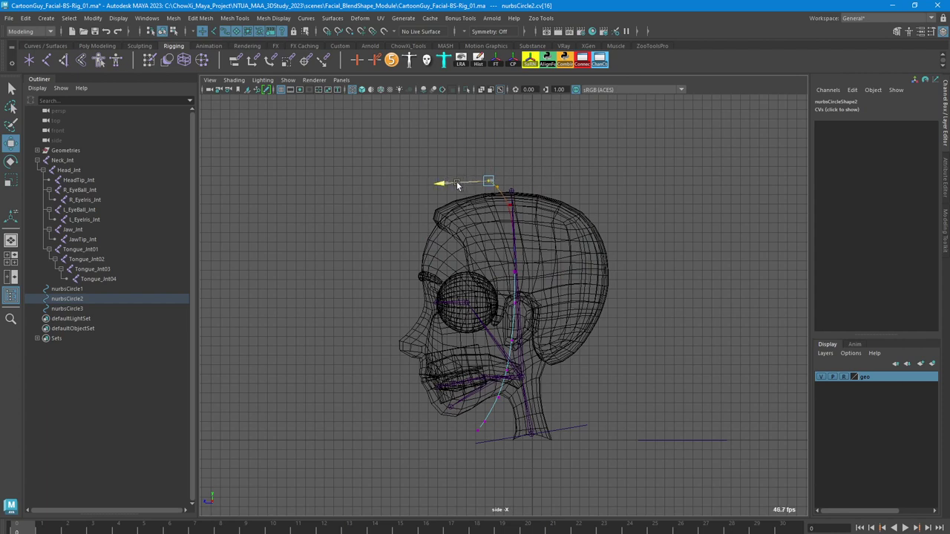
mouse_move(514, 300)
mouse_down()
mouse_move(497, 304)
mouse_move(526, 306)
mouse_up()
key(b)
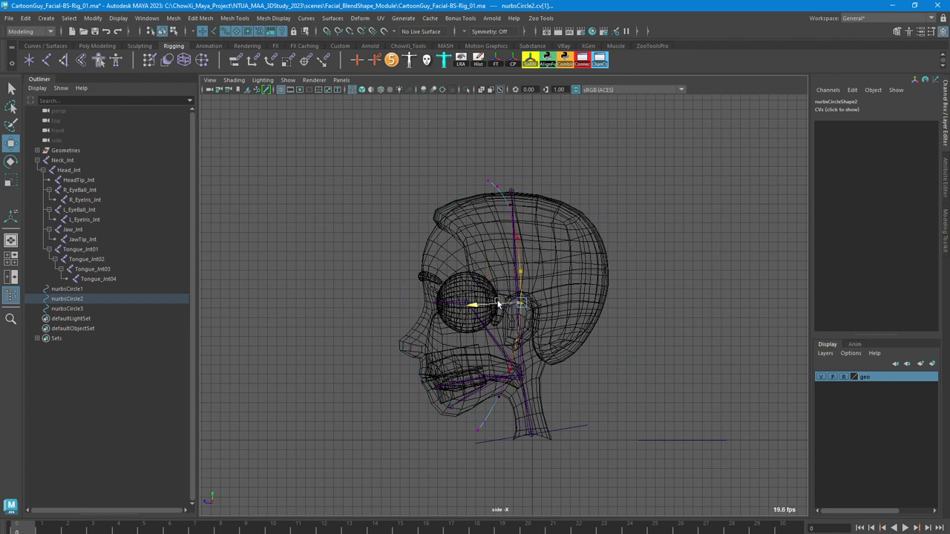
right_drag(497, 186, 512, 185)
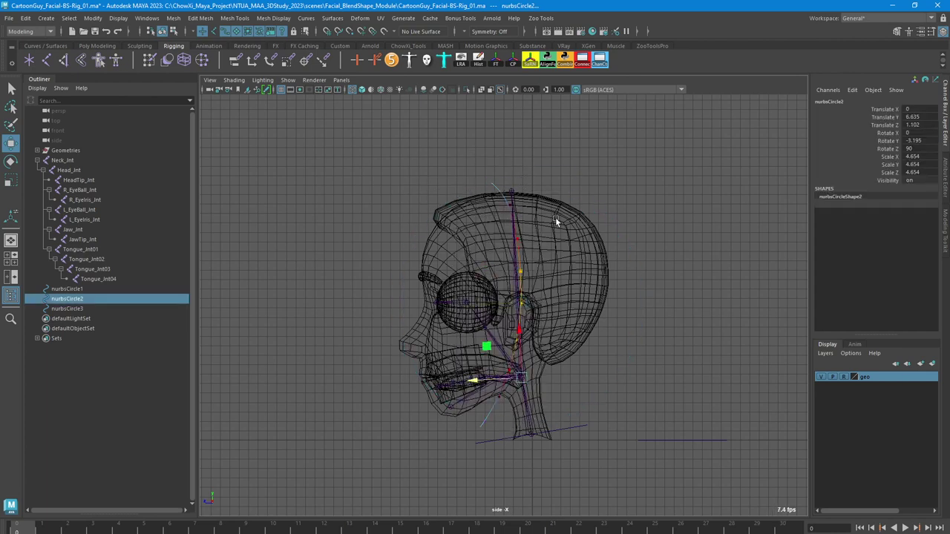
Examine the reshaped head curve's fit around the head from several angles in the perspective view
key(space)
key(space)
mouse_move(496, 140)
right_down()
mouse_move(536, 137)
mouse_move(542, 123)
right_up()
click(578, 146)
alt+drag(581, 151, 486, 152)
click(494, 150)
key(space)
key(space)
key(space)
key(space)
alt+drag(654, 215, 709, 231)
click(610, 245)
alt+drag(610, 245, 640, 239)
alt+middle_drag(612, 236, 613, 276)
alt+drag(613, 280, 531, 252)
click(532, 248)
click(586, 257)
alt+drag(585, 257, 594, 321)
Align the spare circle beside the head to L_EyeBall_Jnt with the custom align tool
click(656, 399)
alt+drag(605, 394, 475, 334)
key(q)
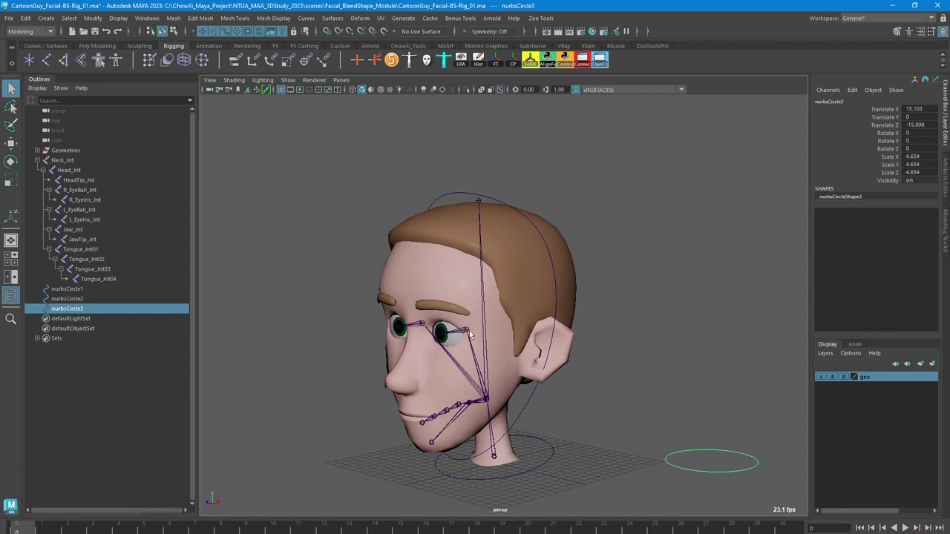
shift+click(465, 332)
click(547, 60)
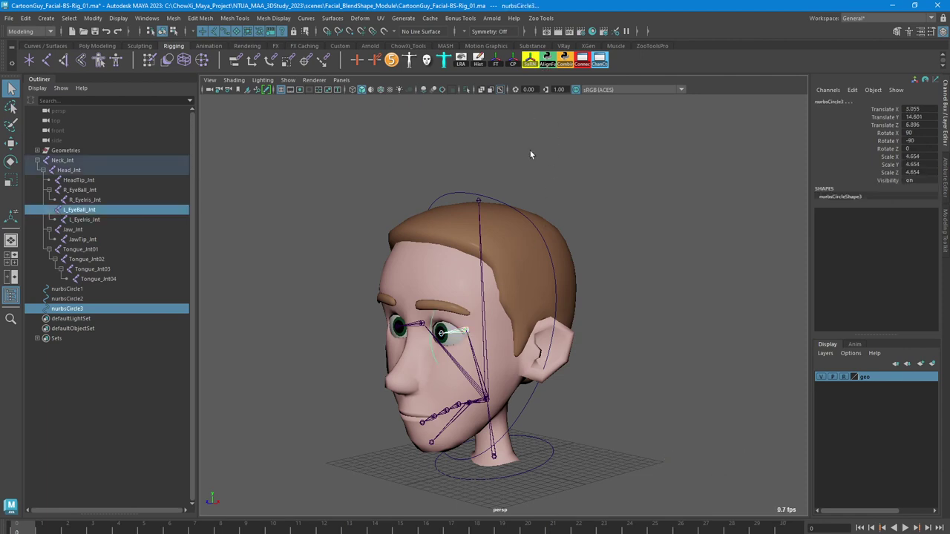
Move the left eye circle's control vertices out in front of the face and rotate them upright to face straight forward
click(429, 323)
key(ctrl+1)
right_drag(429, 322, 384, 300)
key(ctrl+1)
key(r)
key(e)
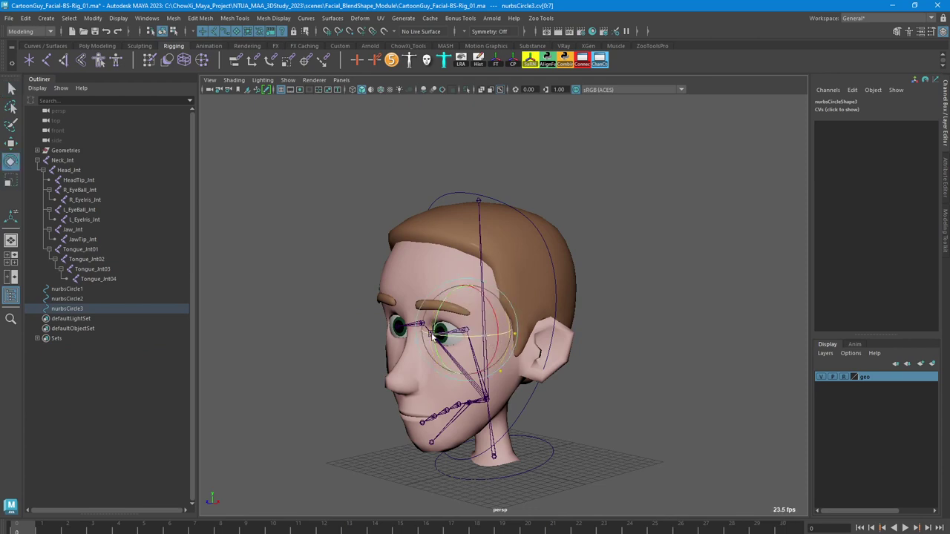
key(w)
key(space)
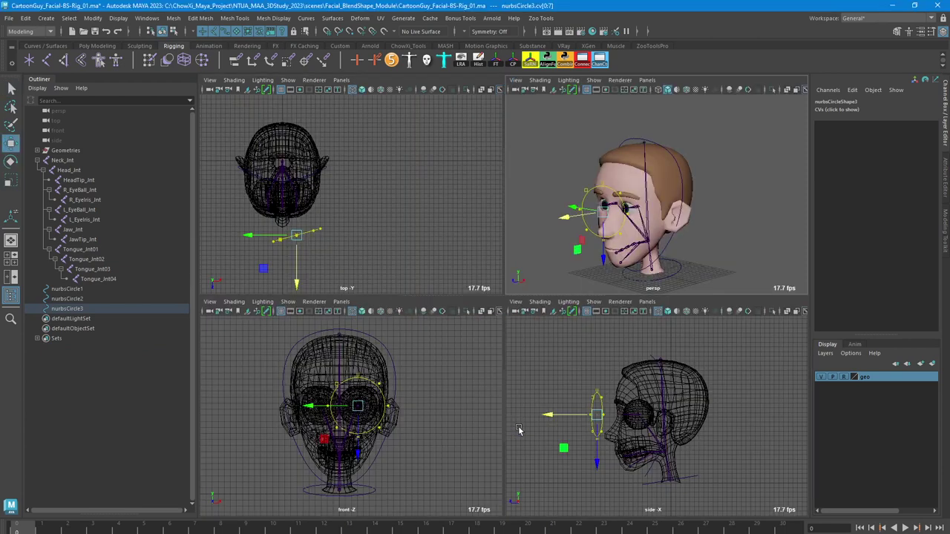
key(e)
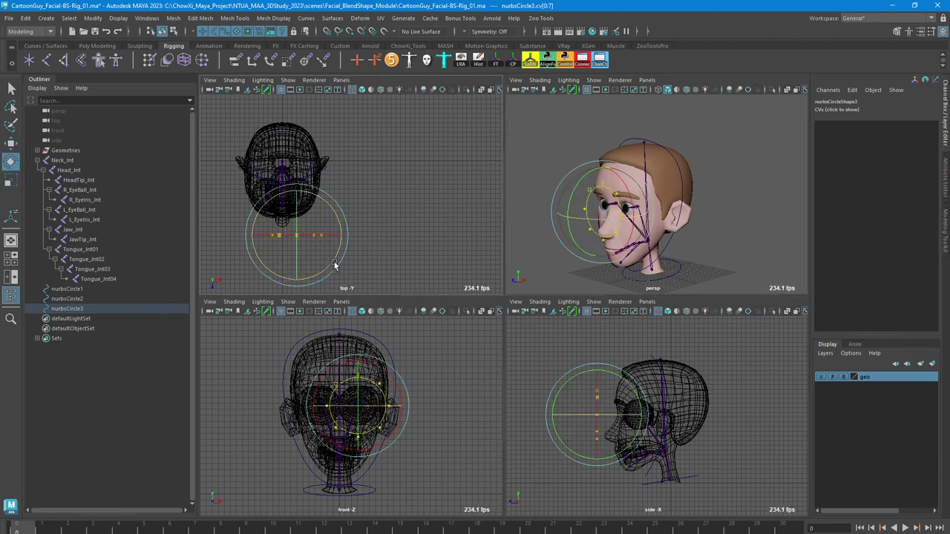
Scale the circle's control vertices down in the front view to fit closely around the left eye
key(space)
scroll(460, 382, up, 2)
key(r)
drag(526, 276, 463, 276)
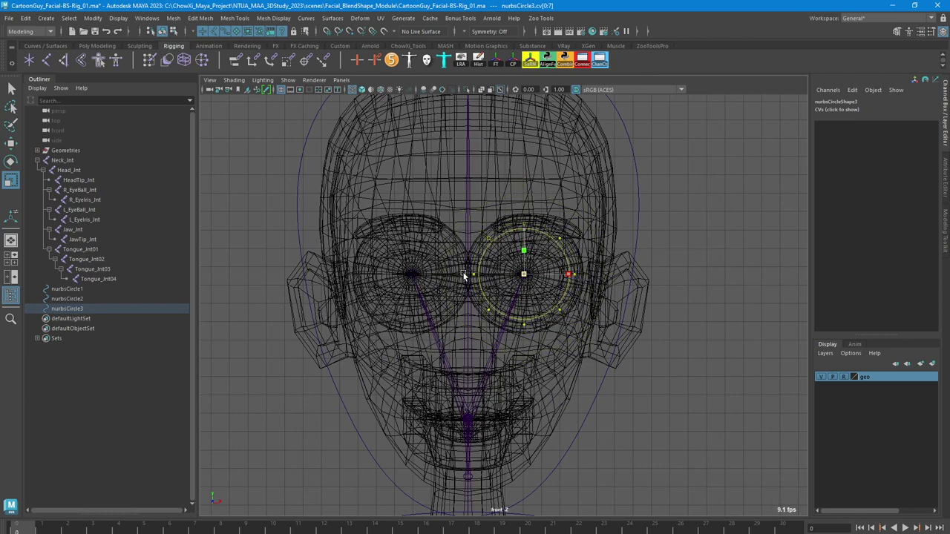
key(5)
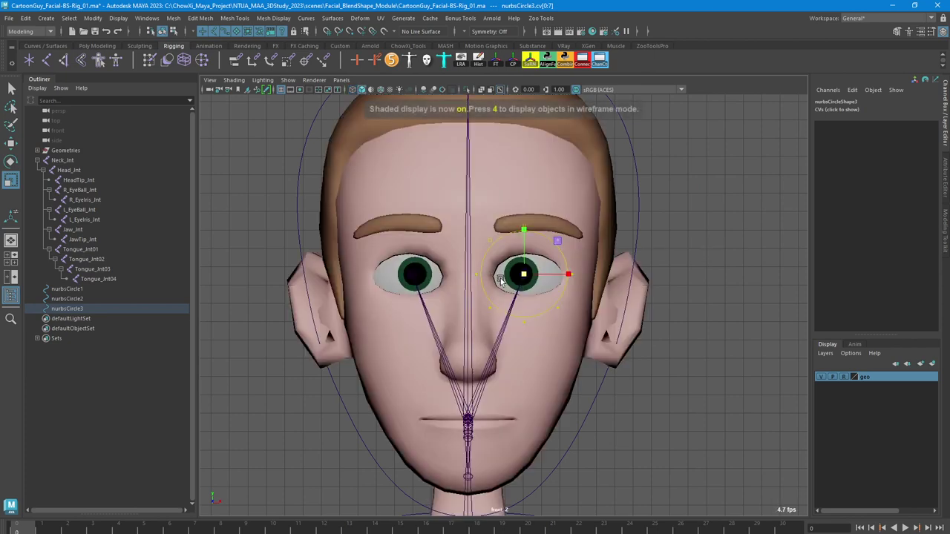
drag(522, 276, 515, 276)
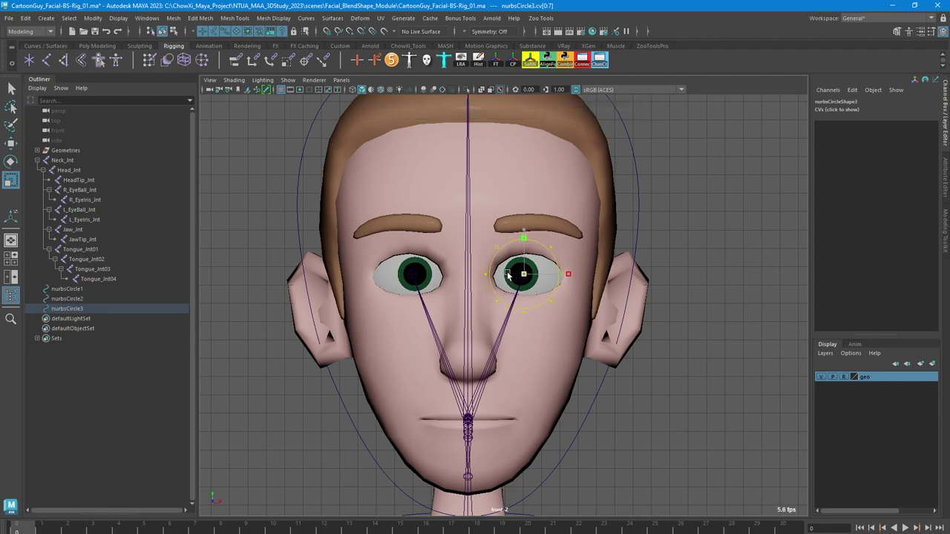
Return the left eye curve to object mode, centre its pivot and freeze its transformations
key(space)
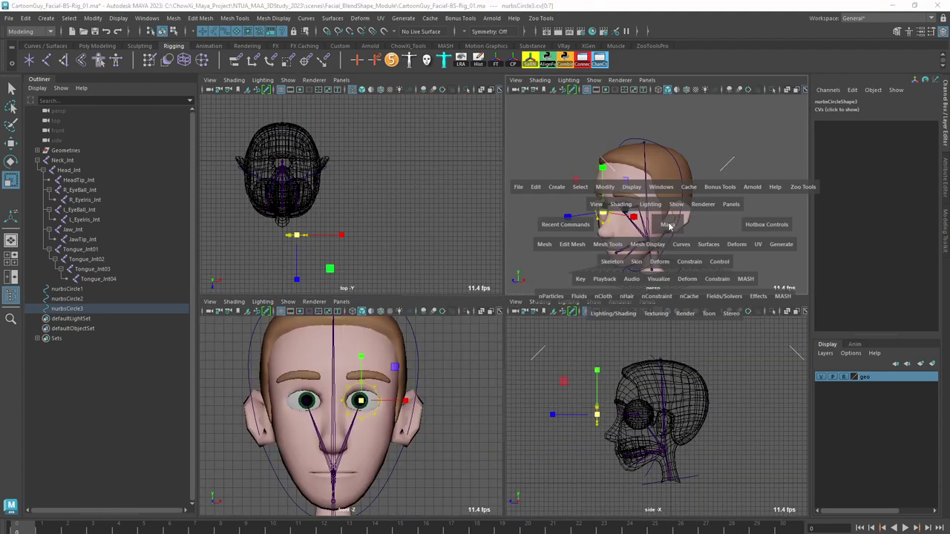
key(space)
key(w)
click(673, 265)
right_drag(432, 342, 365, 317)
key(q)
mouse_move(419, 343)
right_down()
mouse_move(466, 296)
mouse_move(407, 368)
right_up()
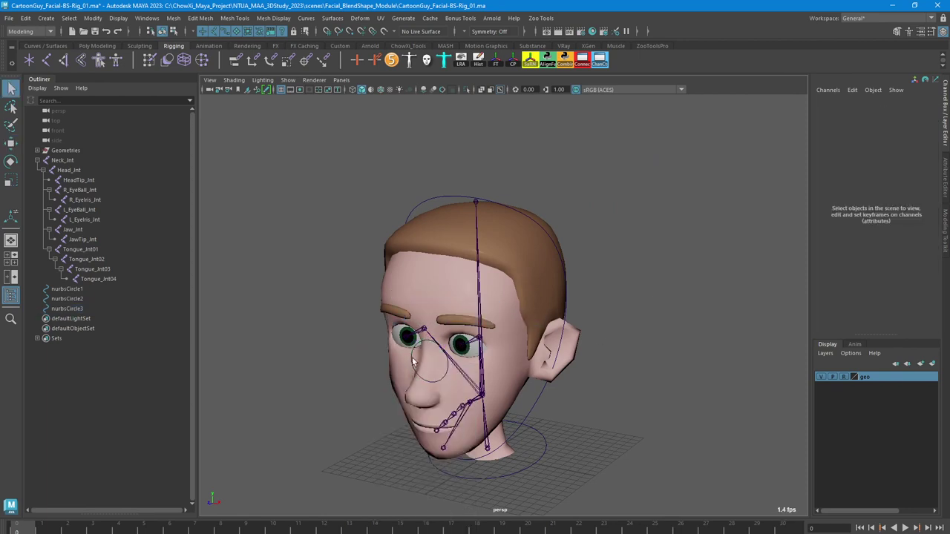
click(410, 359)
key(space)
key(space)
key(w)
alt+middle_drag(410, 310, 456, 346)
click(497, 63)
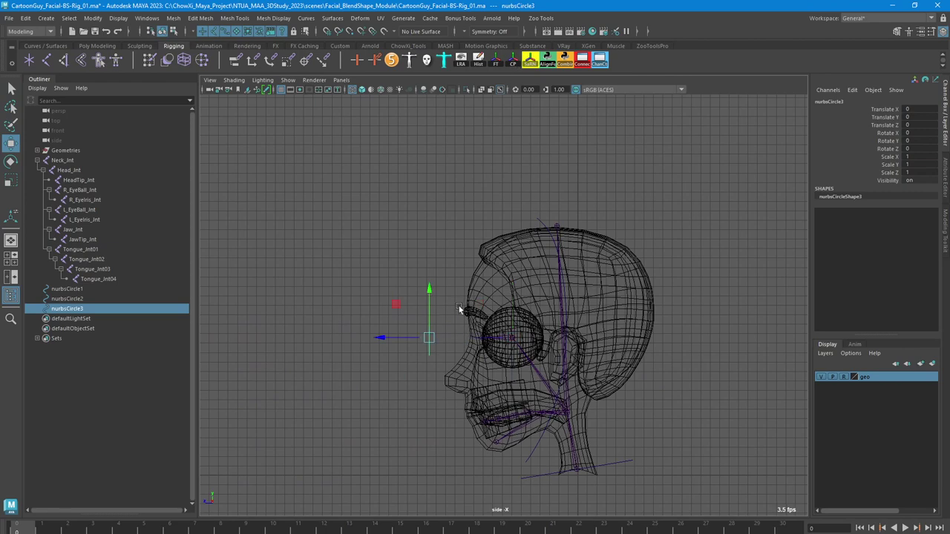
Move the left eye curve slightly forward to Translate Z 0.291 and check its placement in the front and perspective views
key(space)
key(space)
drag(386, 339, 398, 339)
key(space)
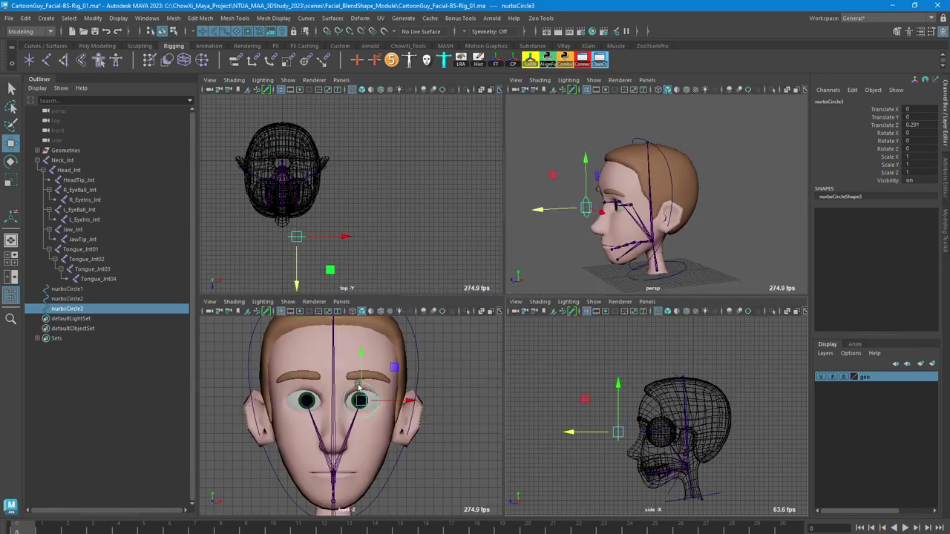
key(space)
key(4)
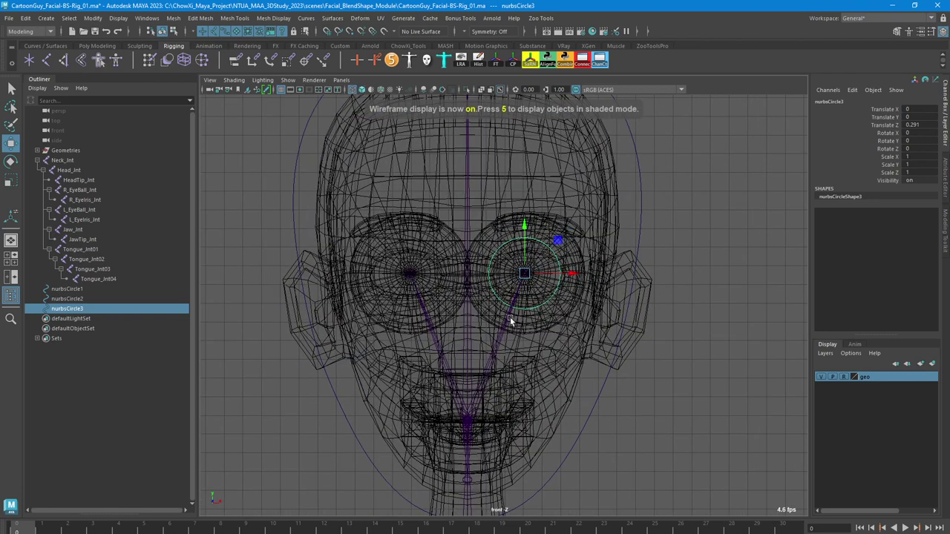
key(space)
key(space)
alt+drag(675, 214, 653, 245)
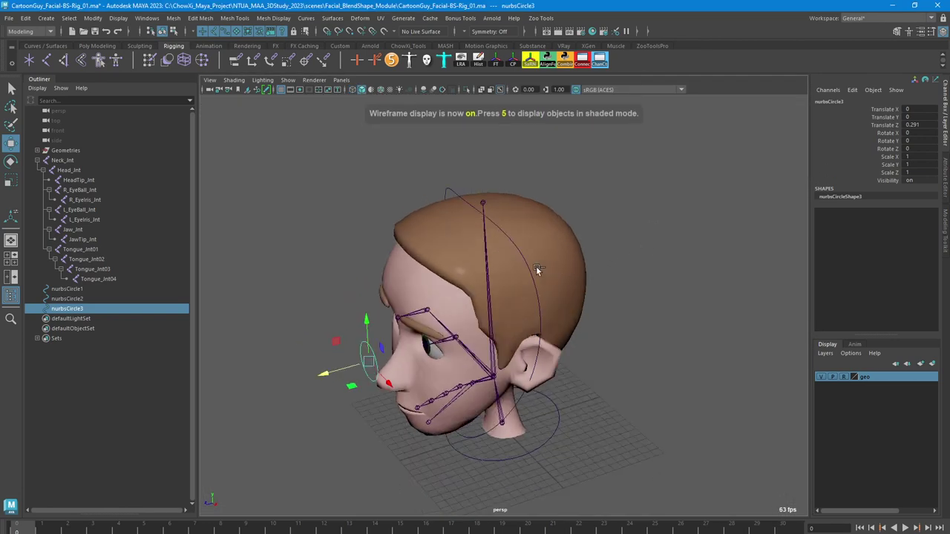
Duplicate the left eye curve and align the copy to R_EyeBall_Jnt with the custom align tool
key(ctrl+d)
drag(385, 377, 343, 329)
alt+drag(342, 329, 391, 325)
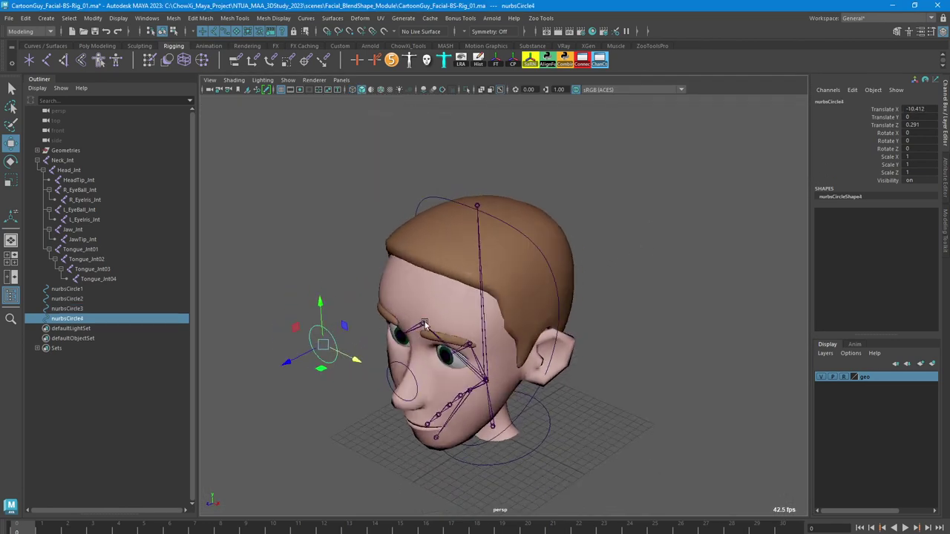
shift+click(425, 323)
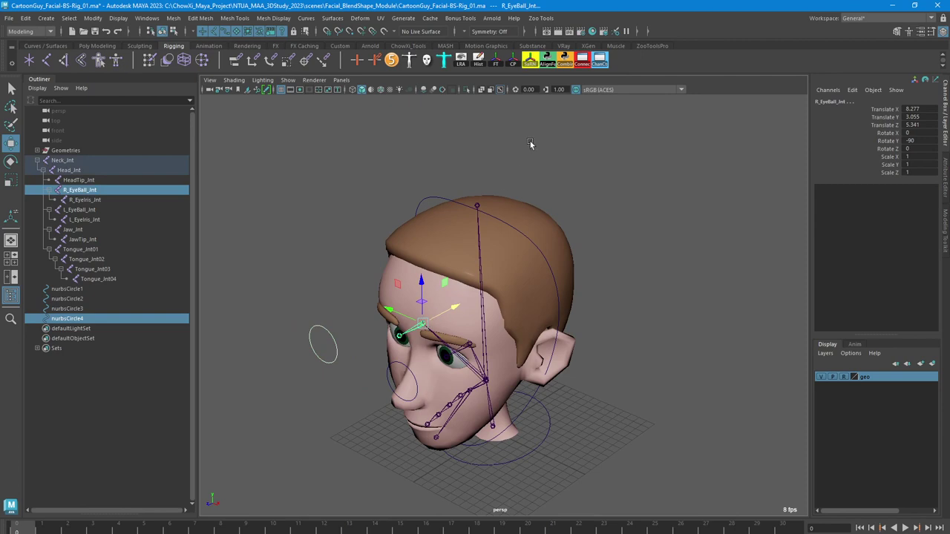
click(548, 65)
key(ctrl+1)
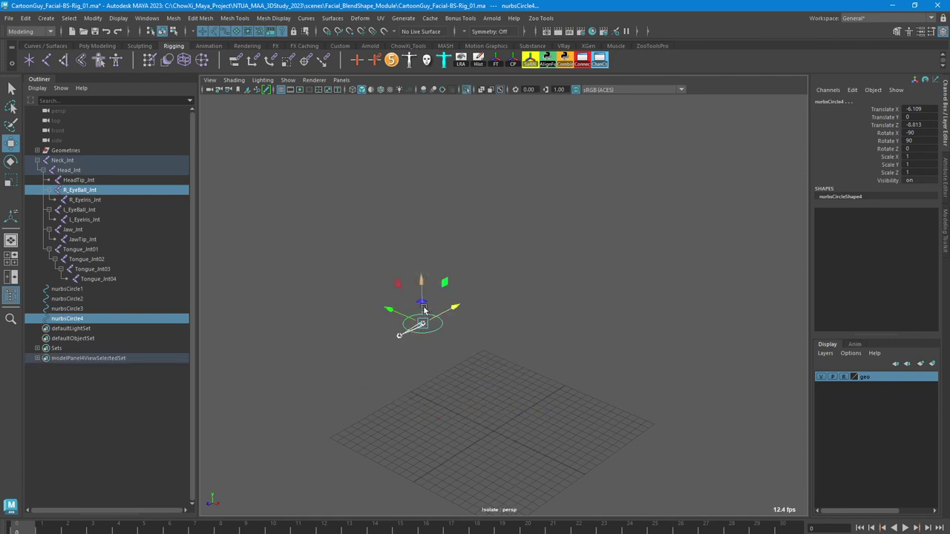
click(435, 298)
click(435, 317)
right_drag(433, 315, 385, 305)
drag(378, 290, 489, 356)
key(ctrl+1)
key(ctrl+1)
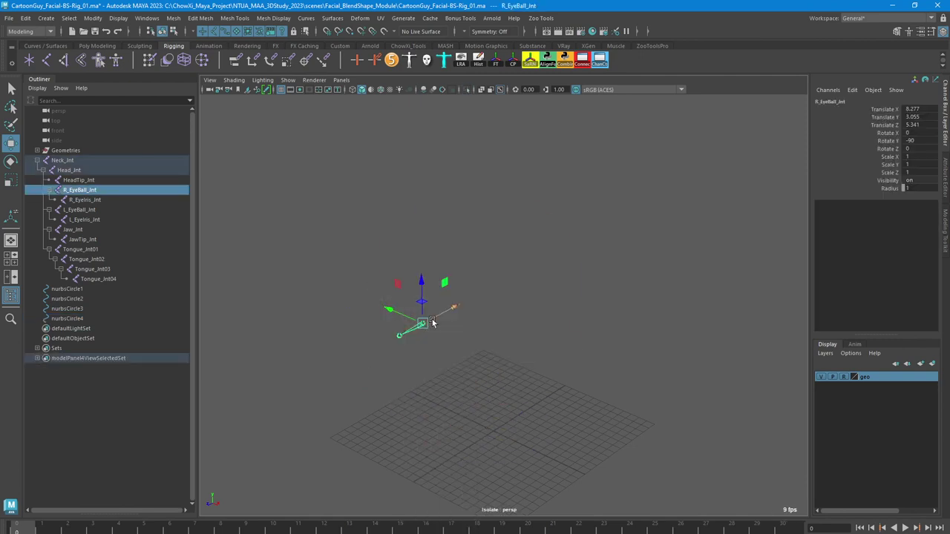
key(ctrl+1)
right_drag(408, 317, 418, 293)
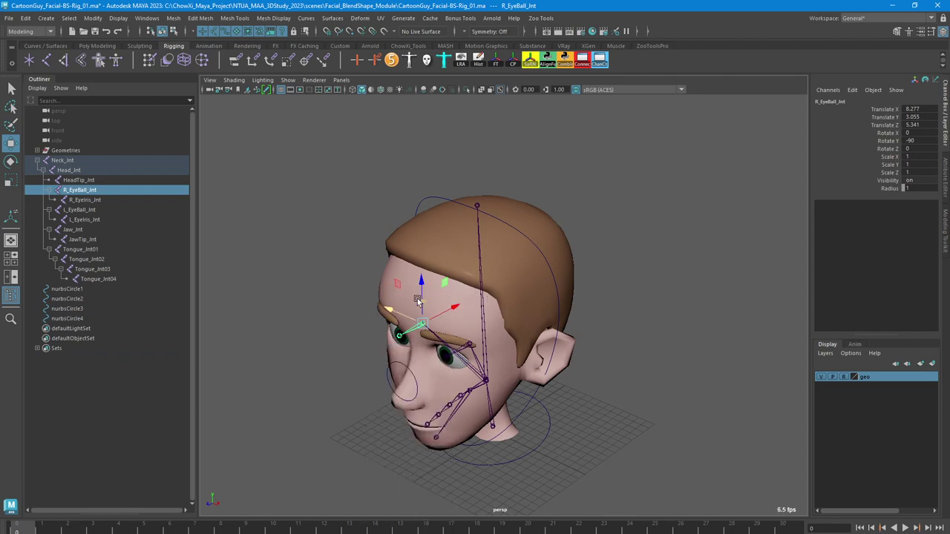
click(311, 265)
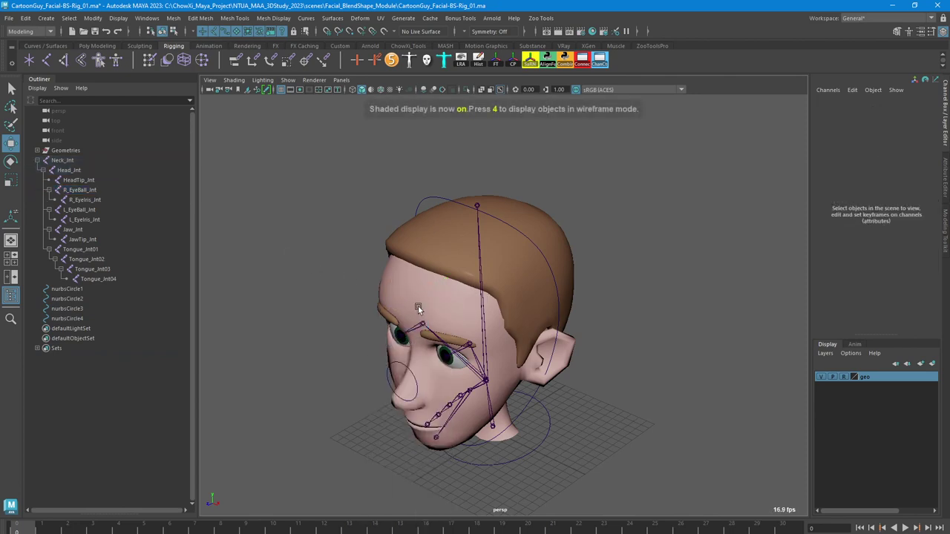
Move nurbsCircle4 forward in front of the right eye to Translate Z 0.291, level with the left eye curve
click(67, 308)
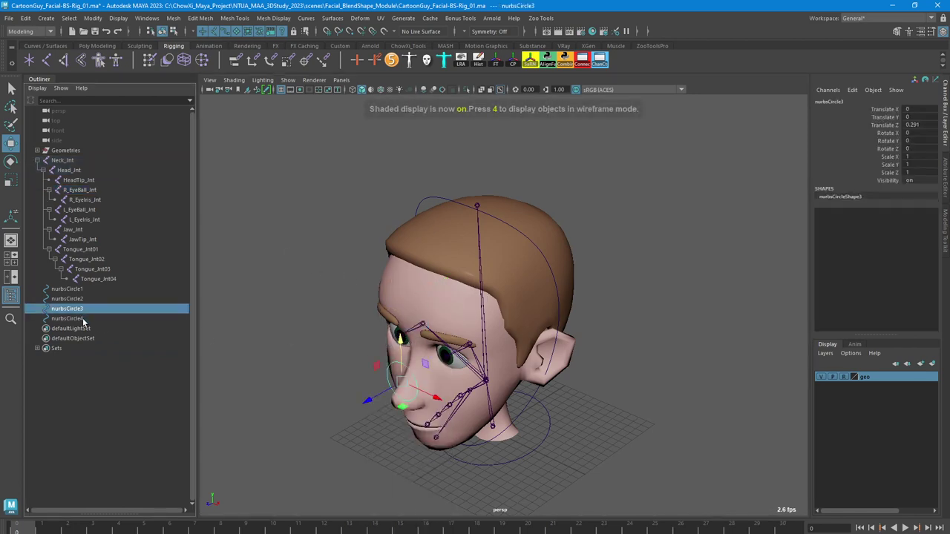
click(83, 319)
key(ctrl+1)
right_drag(436, 321, 454, 310)
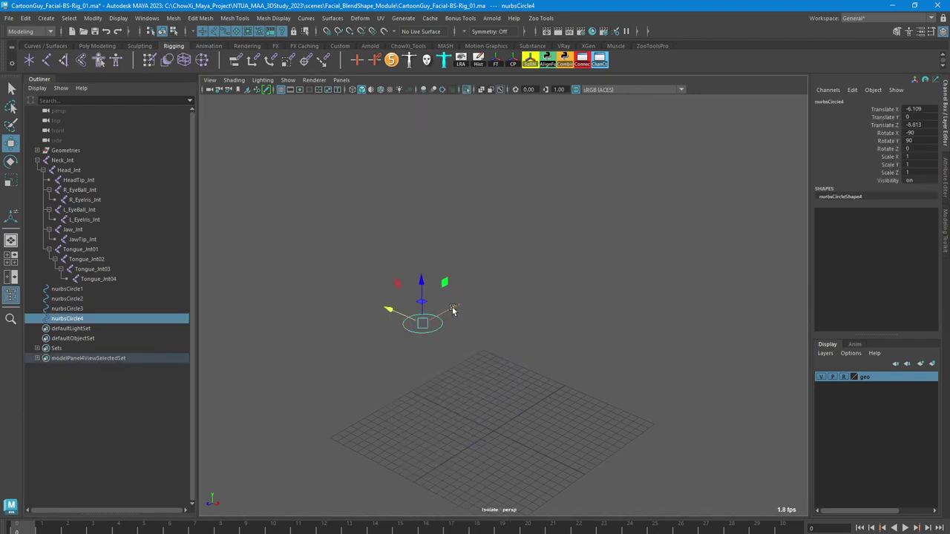
key(ctrl+1)
drag(453, 310, 364, 351)
key(space)
key(space)
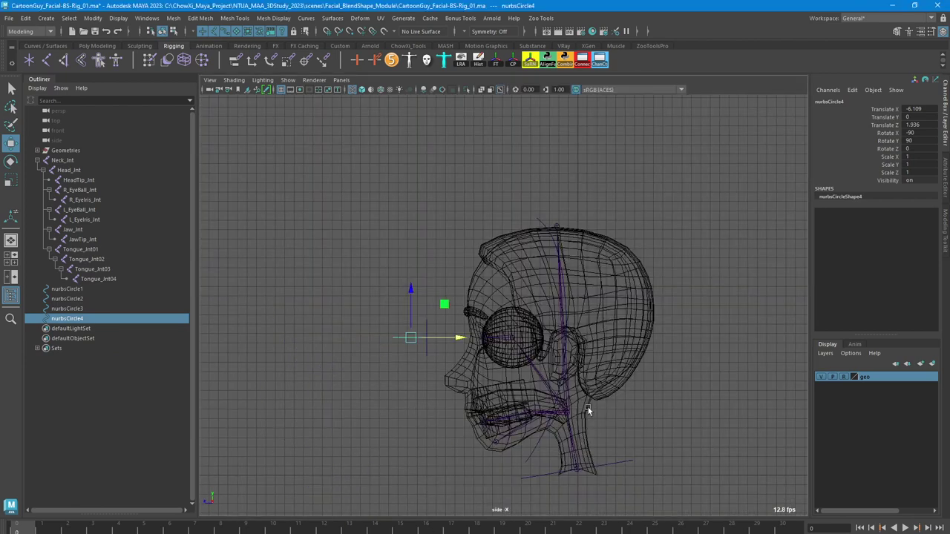
scroll(593, 411, up, 5)
key(x)
drag(381, 366, 367, 366)
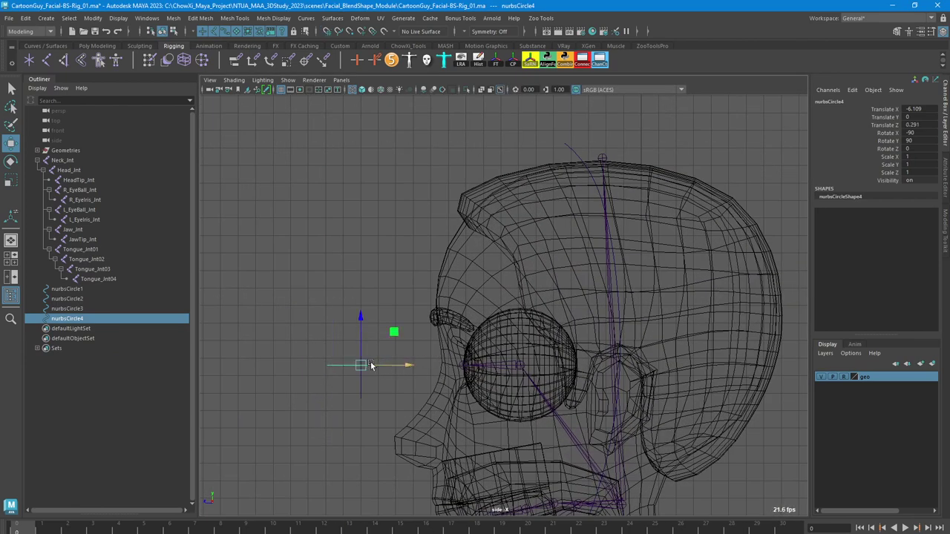
Rotate the right eye curve upright to face forward and check both eye curves in perspective
key(e)
mouse_move(399, 343)
mouse_down()
mouse_move(398, 362)
mouse_move(371, 404)
mouse_up()
key(space)
key(space)
mouse_move(569, 291)
alt+mouse_down()
mouse_move(645, 291)
mouse_move(583, 298)
mouse_move(622, 291)
mouse_move(565, 289)
alt+mouse_up()
click(645, 290)
scroll(272, 208, down, 4)
alt+drag(270, 206, 298, 230)
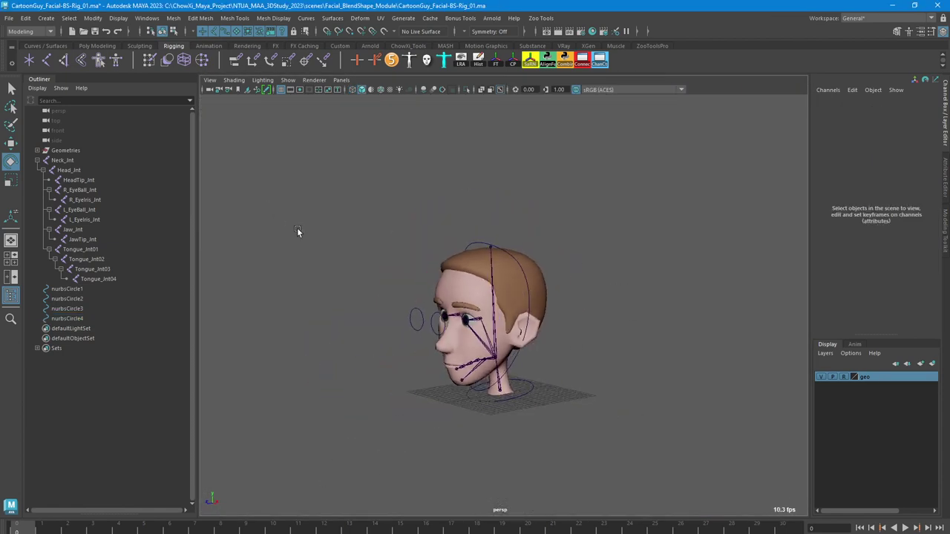
Activate the CV Curve Tool and set its curve degree to 1 Linear
click(69, 18)
mouse_move(46, 17)
mouse_move(70, 76)
mouse_move(68, 95)
click(210, 96)
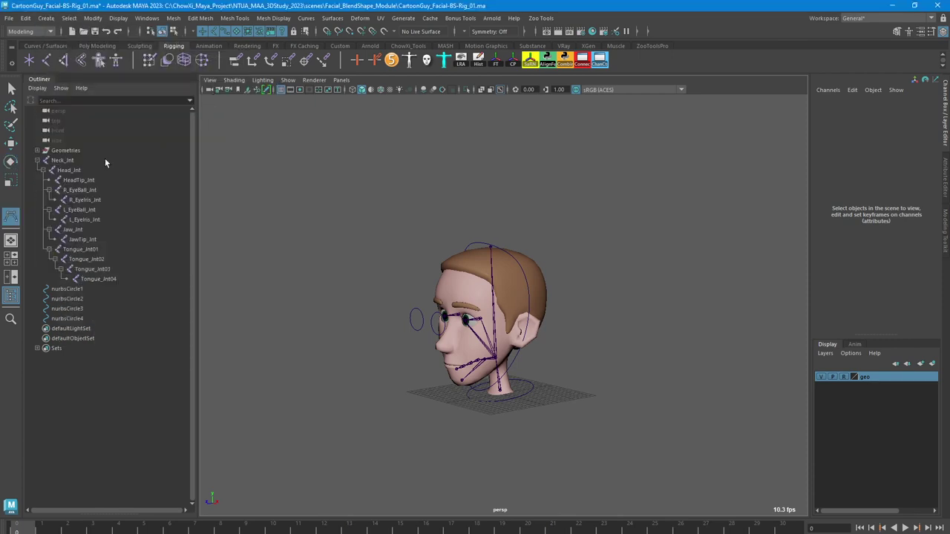
double_click(11, 216)
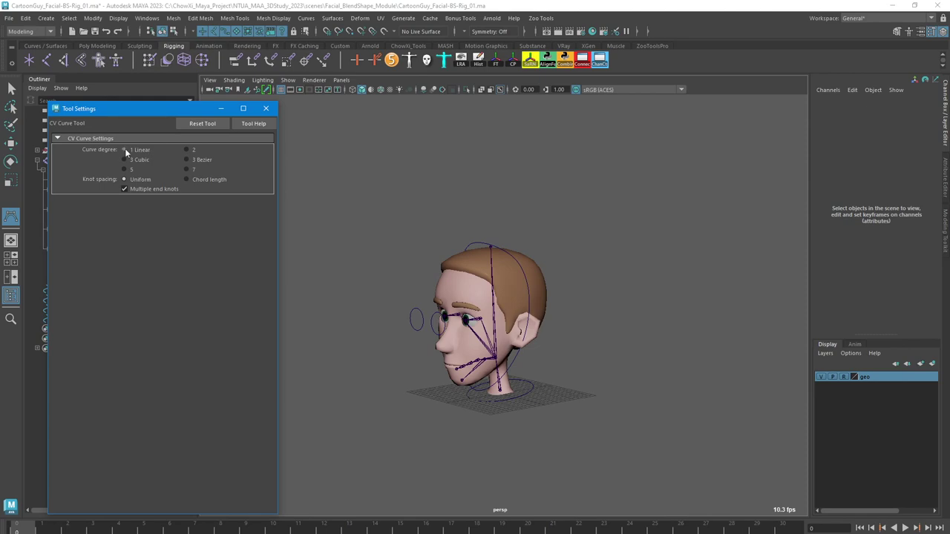
click(266, 108)
Draw a closed, grid-snapped rectangle with the CV Curve Tool beside the head in the front view
key(space)
key(space)
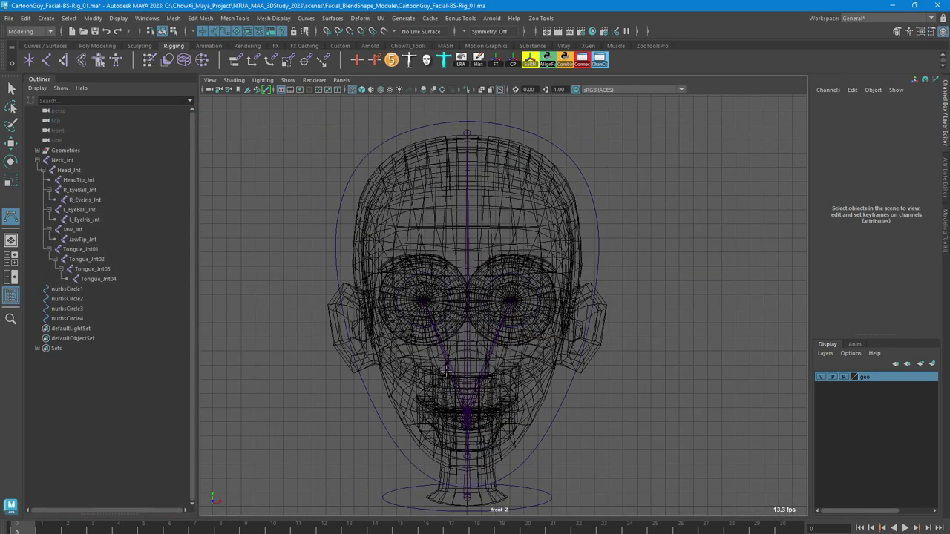
scroll(473, 343, down, 2)
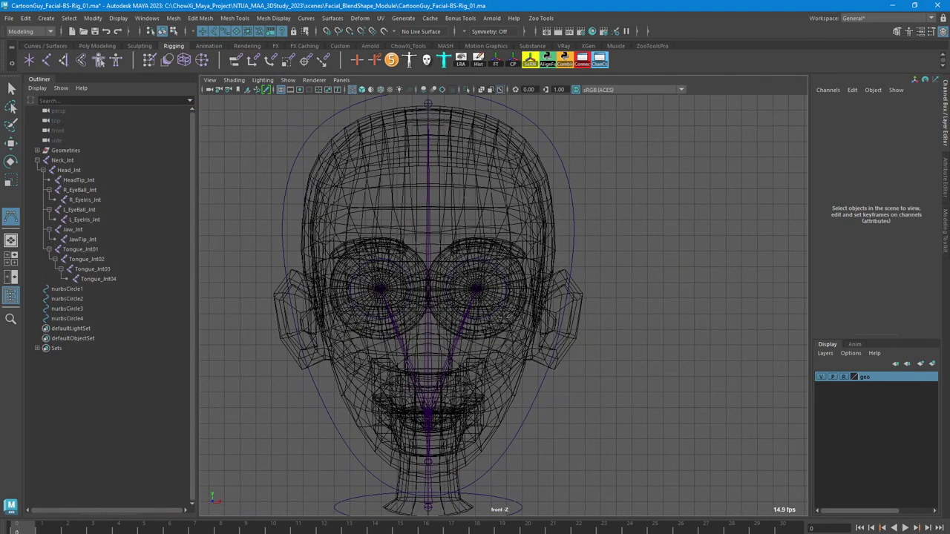
scroll(503, 319, up, 1)
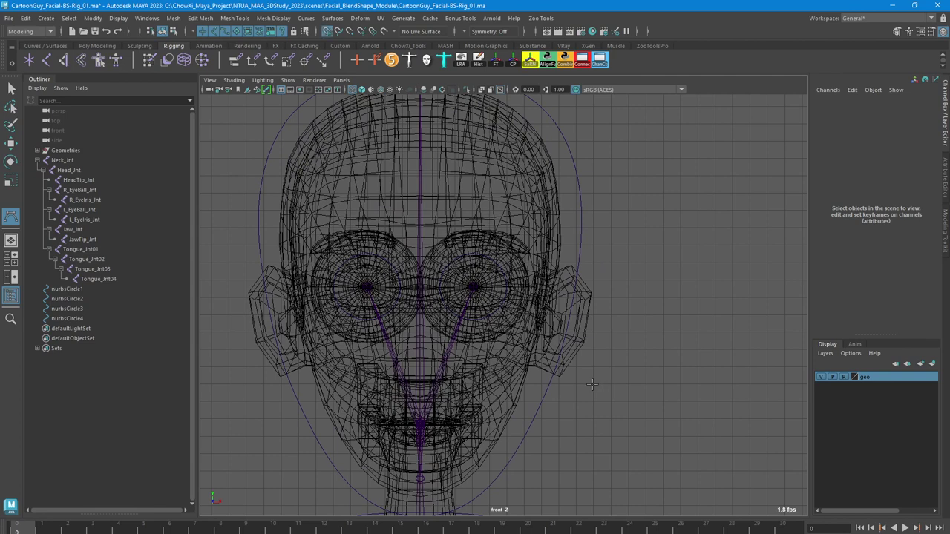
click(592, 384)
click(679, 383)
click(680, 435)
click(594, 436)
click(594, 384)
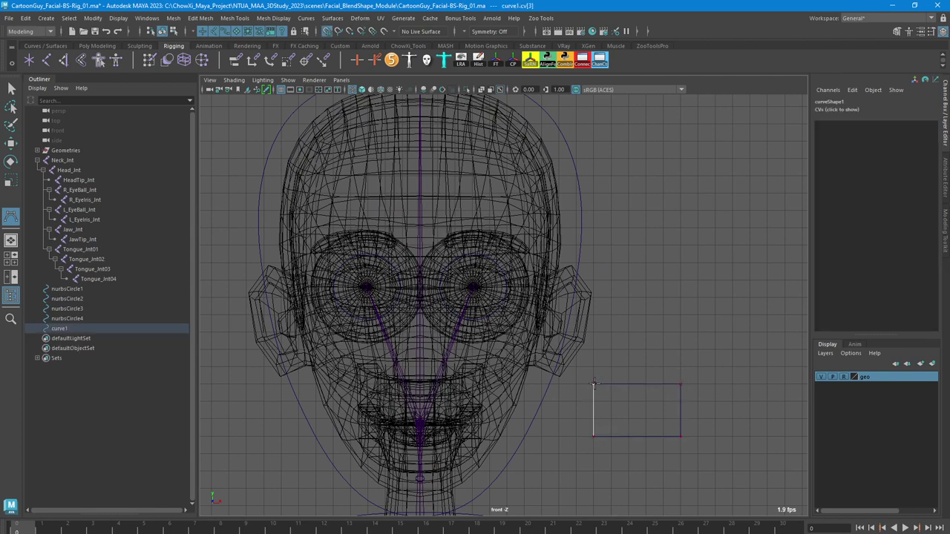
key(Return)
key(w)
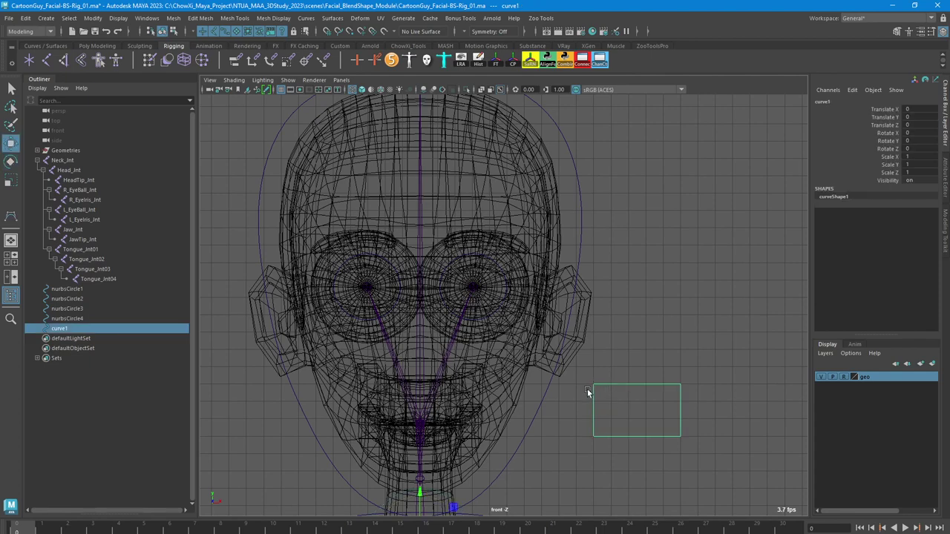
Center the rectangle curve's pivot and move it onto the head's midline at Translate X -12.5
scroll(626, 409, down, 2)
click(515, 64)
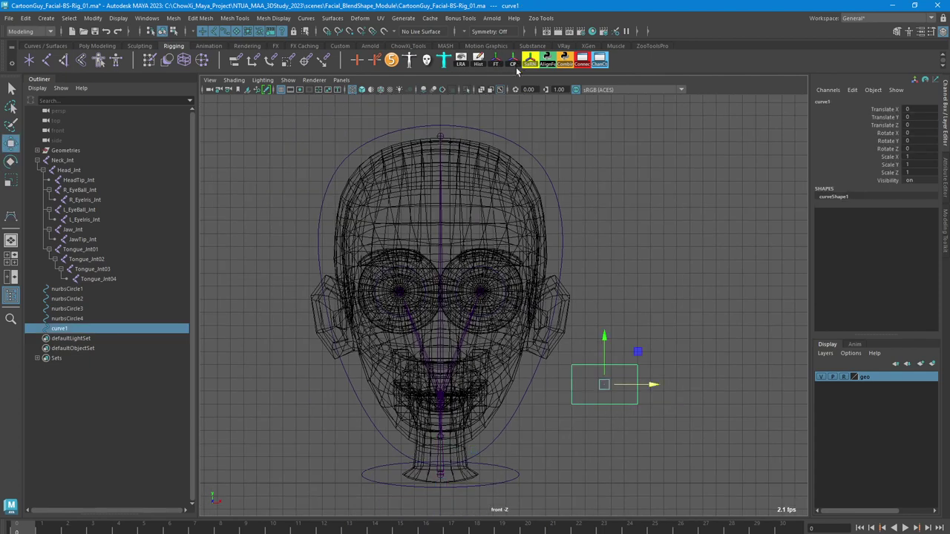
drag(631, 386, 442, 381)
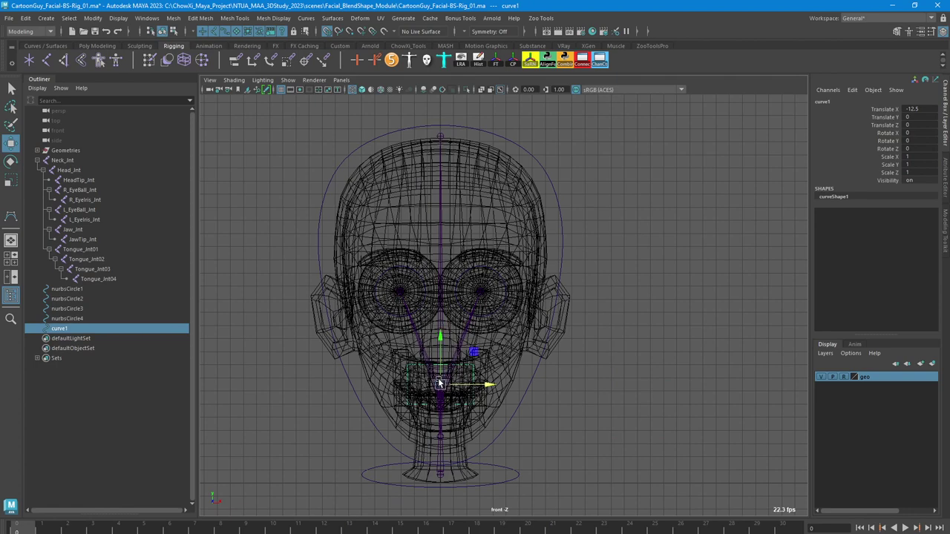
Move the rectangle up and forward in front of the eyes to Translate Y 7.5 and Translate Z 16
key(space)
key(space)
scroll(612, 436, down, 1)
drag(617, 463, 385, 358)
key(space)
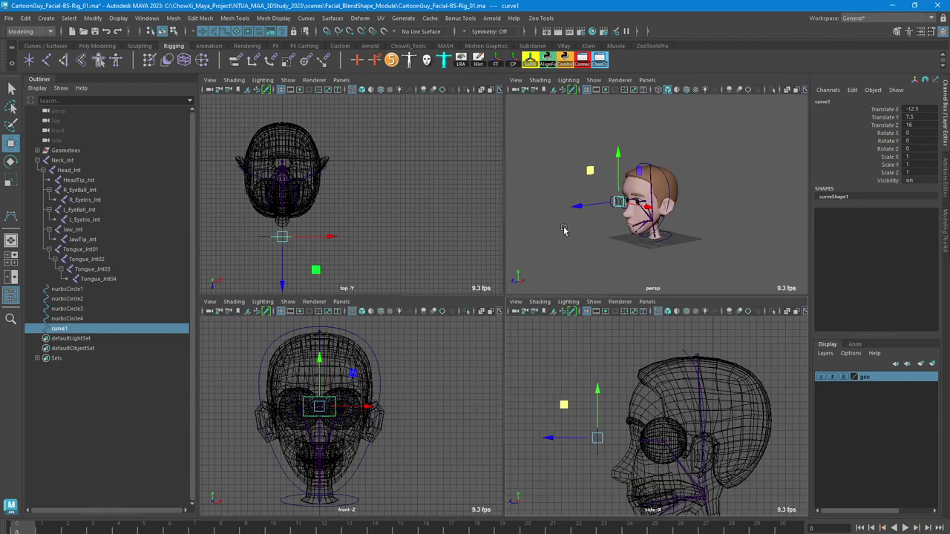
key(space)
scroll(447, 321, up, 5)
alt+drag(364, 317, 421, 313)
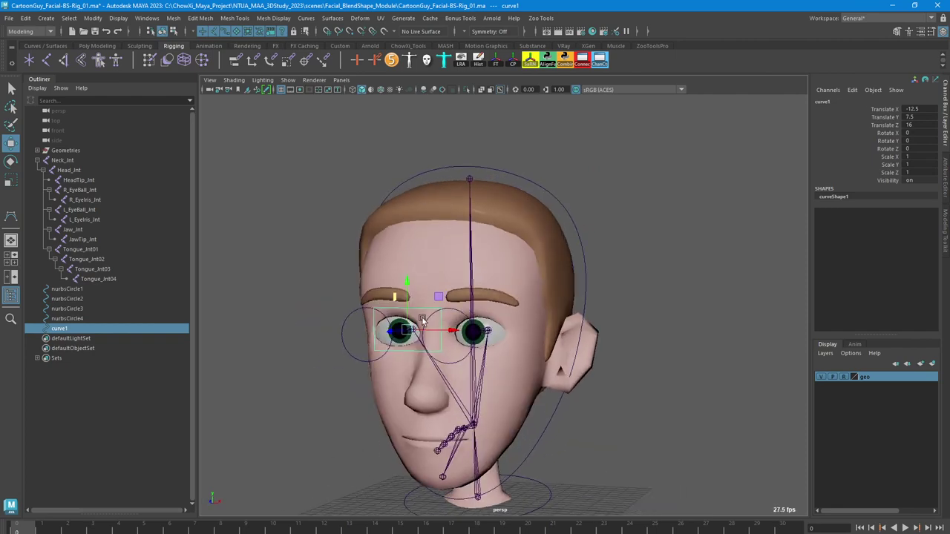
In the shaded front view, lower the rectangle to Translate Y 7.134 and scale it uniformly to 2.444 around both eye curves
key(space)
key(5)
key(space)
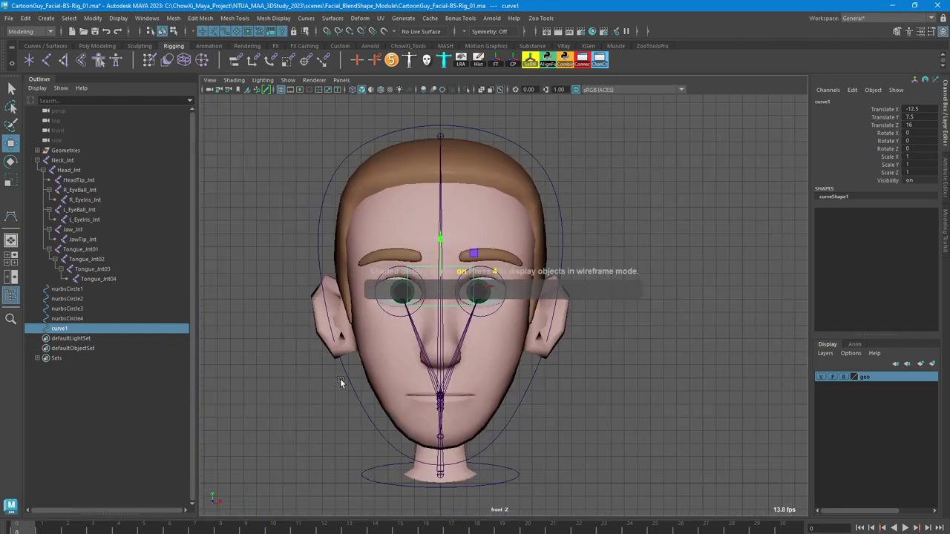
scroll(338, 386, up, 5)
drag(370, 299, 368, 308)
key(r)
drag(374, 359, 475, 377)
drag(375, 314, 376, 323)
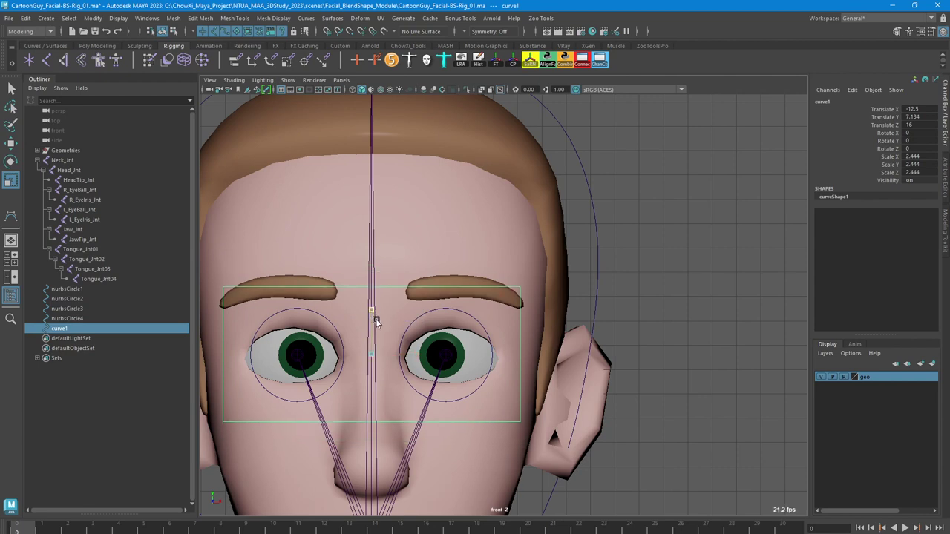
drag(421, 358, 418, 356)
drag(369, 313, 371, 314)
key(space)
key(space)
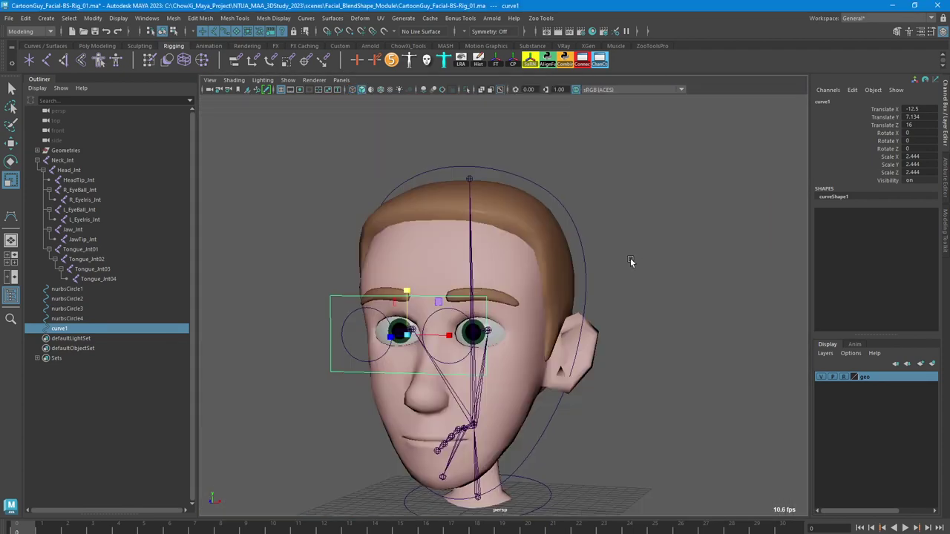
Try to move the rectangle and both eye curves forward together, bringing nurbsCircle3 to Translate Z 6.291
alt+drag(636, 257, 598, 260)
click(652, 262)
alt+drag(453, 295, 409, 300)
drag(276, 317, 338, 274)
key(space)
key(space)
key(w)
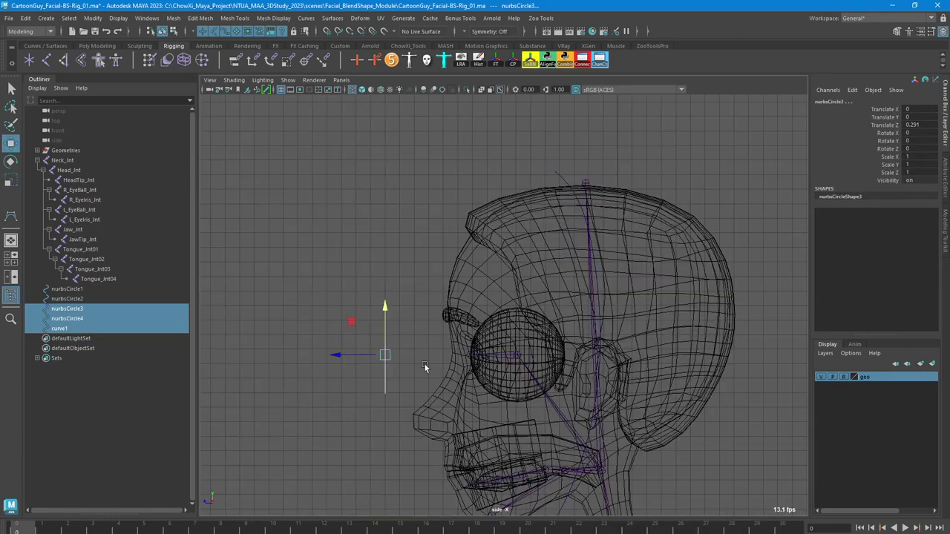
drag(357, 360, 295, 357)
key(space)
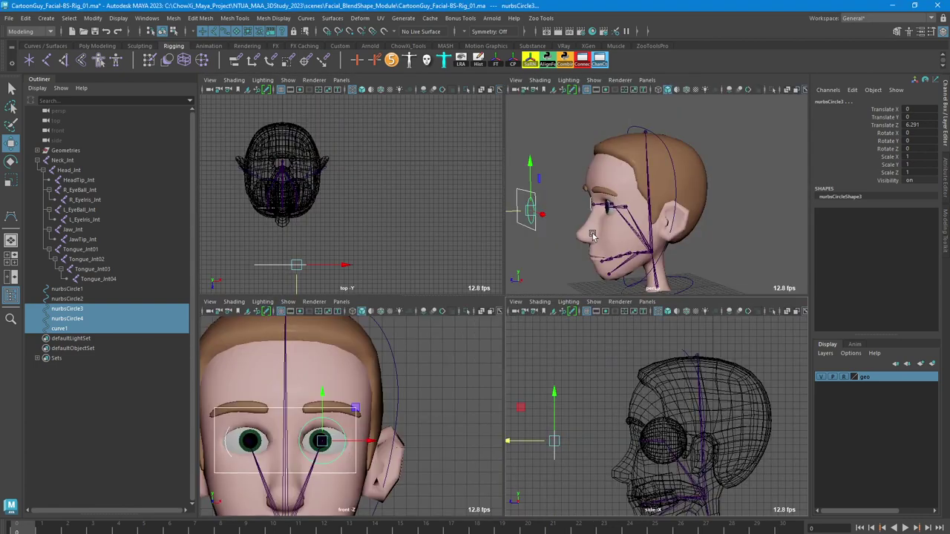
key(space)
Undo the last forward move of the rectangle and both eye curves
alt+drag(583, 236, 631, 277)
click(631, 277)
alt+drag(500, 303, 471, 306)
key(ctrl+z)
key(ctrl+z)
key(ctrl+z)
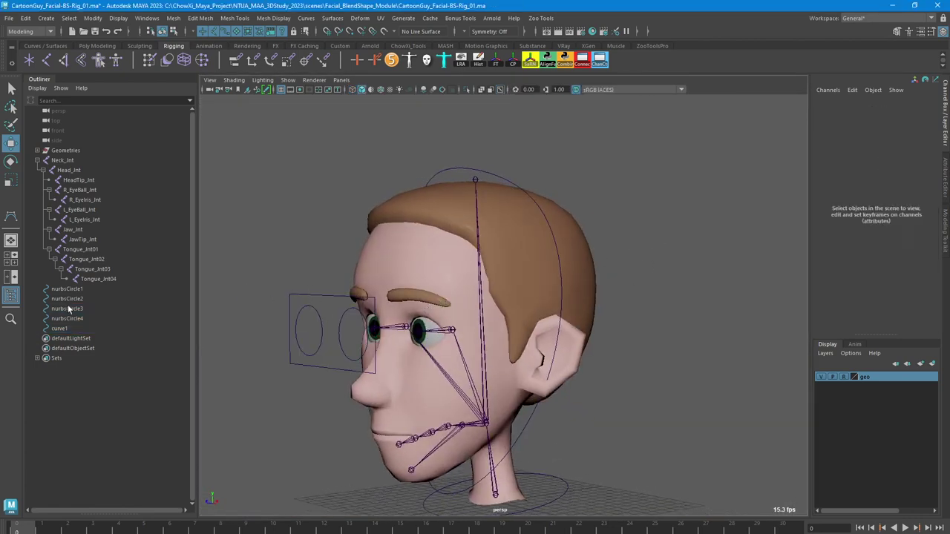
Select the rectangle and both eye curves and move them forward with grid snapping, bringing nurbsCircle3 to Translate Z 5
click(59, 328)
shift+click(311, 307)
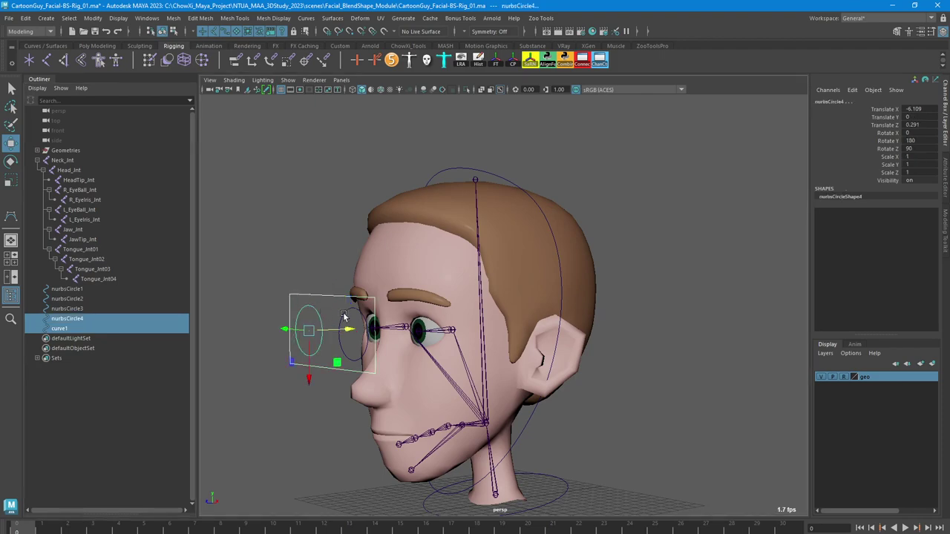
shift+click(349, 312)
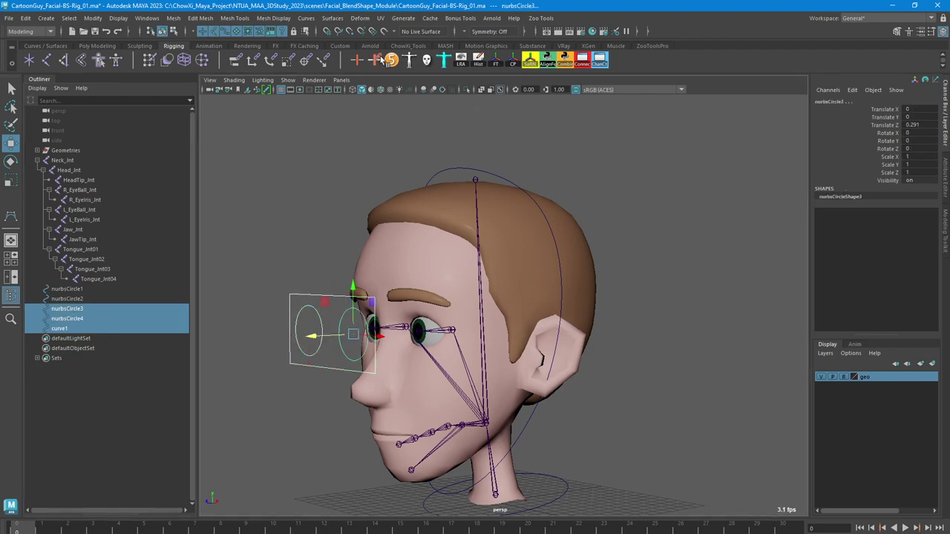
key(space)
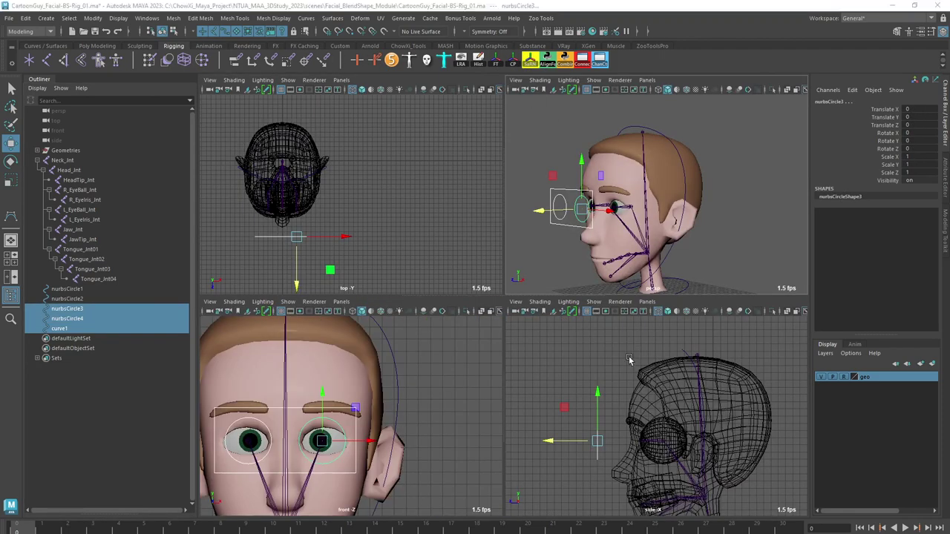
key(space)
key(x)
drag(353, 356, 282, 355)
key(space)
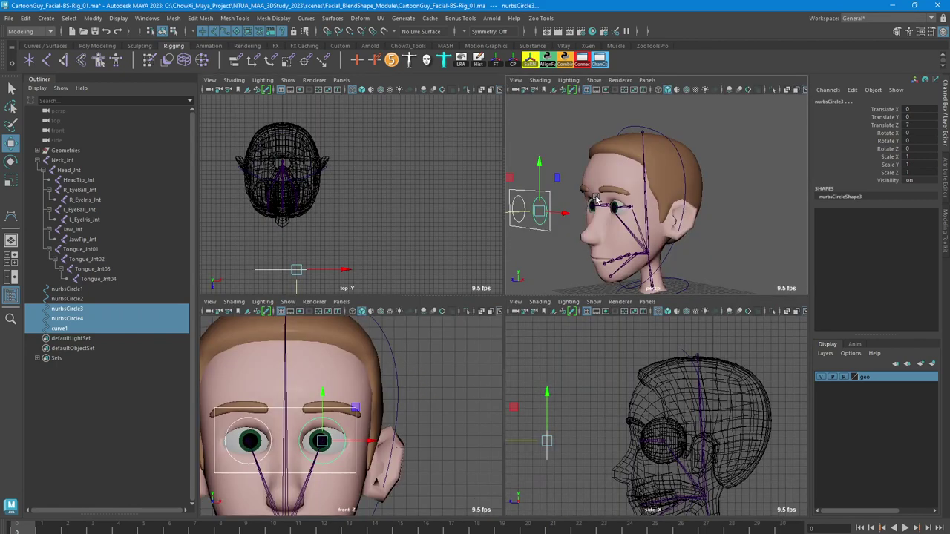
key(space)
alt+drag(567, 203, 548, 220)
key(space)
drag(518, 444, 533, 444)
key(space)
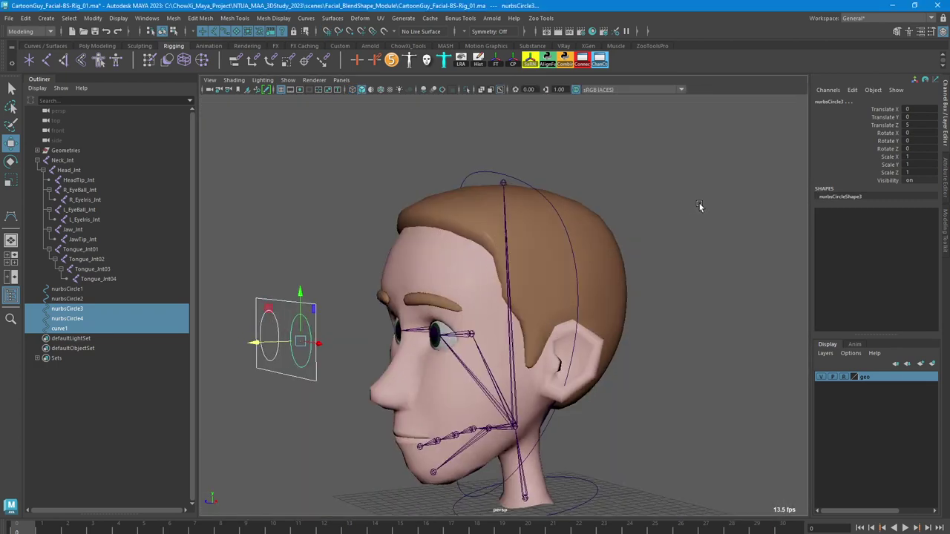
click(118, 18)
mouse_move(119, 56)
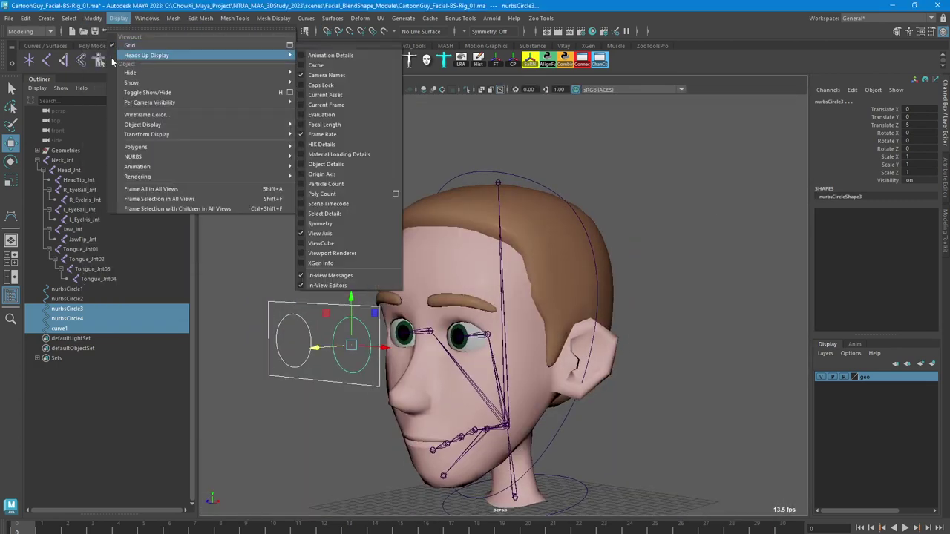
mouse_move(94, 18)
click(114, 65)
Examine the placement of the eye, head and neck control curves around the character from several angles
click(314, 195)
alt+middle_drag(314, 195, 334, 178)
alt+drag(334, 178, 334, 204)
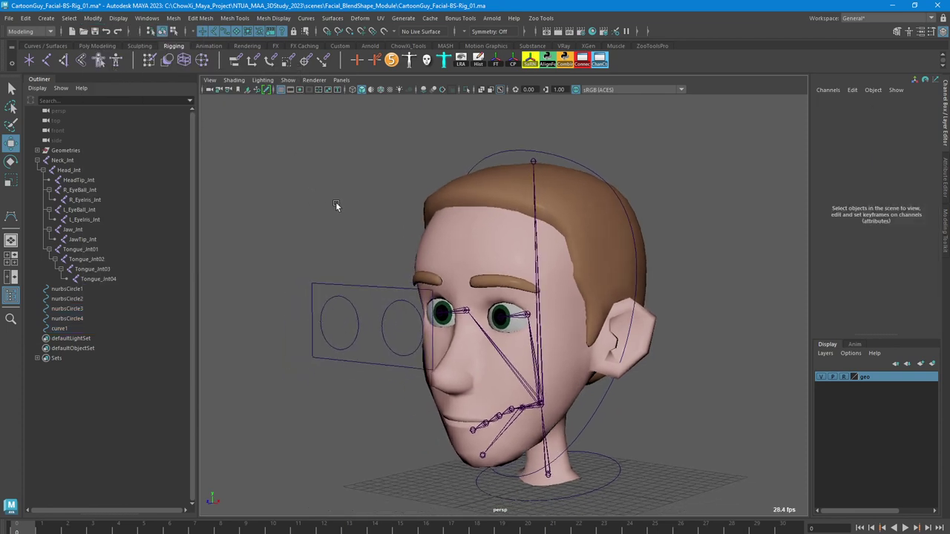
click(352, 286)
alt+middle_drag(352, 286, 287, 215)
click(533, 349)
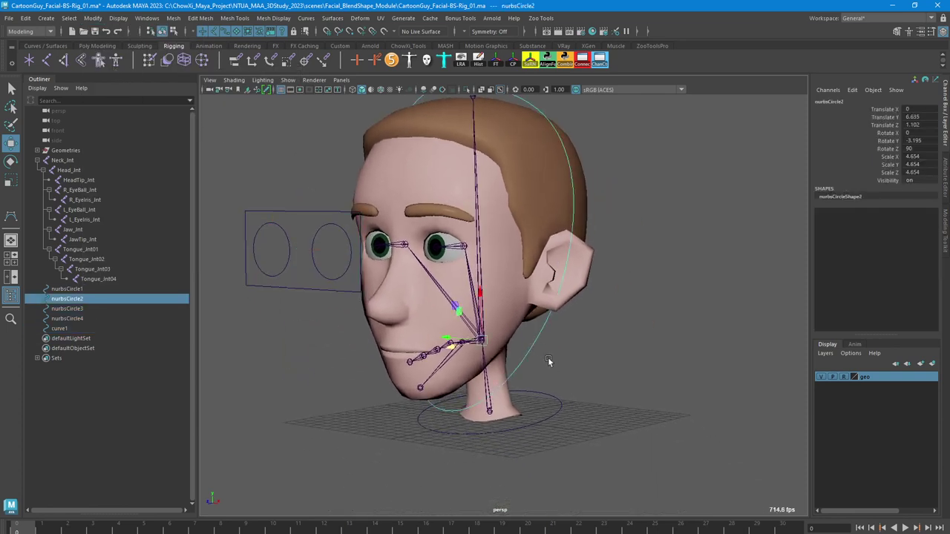
click(561, 417)
click(562, 405)
alt+drag(591, 406, 584, 384)
click(560, 377)
click(46, 18)
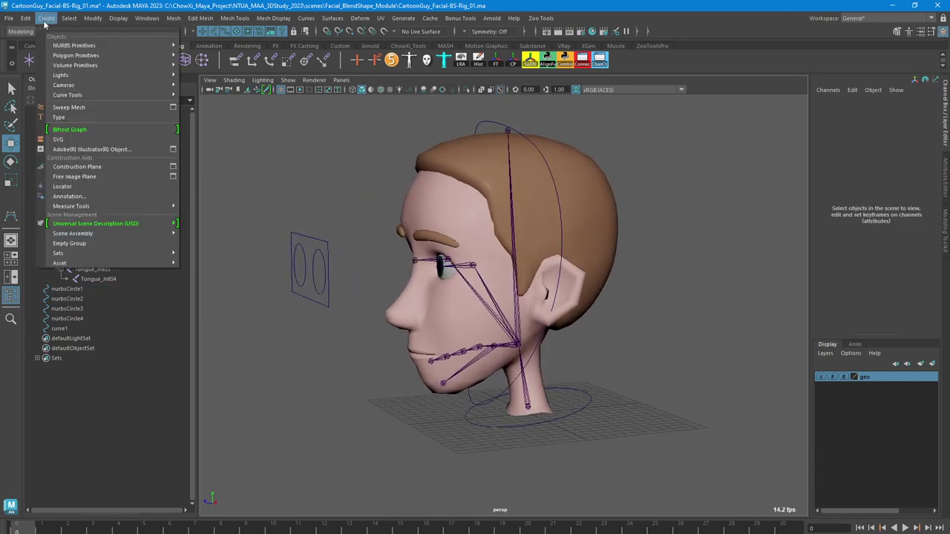
mouse_move(67, 95)
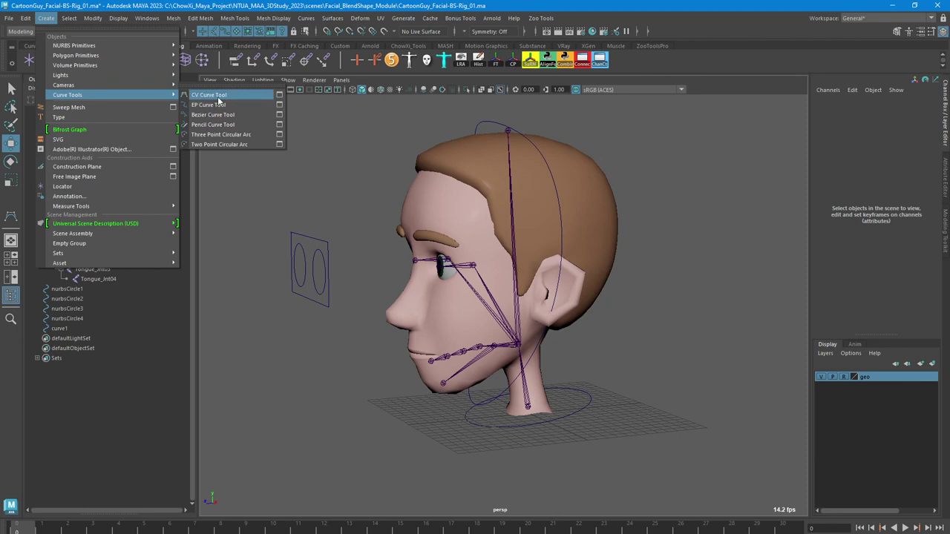
click(218, 97)
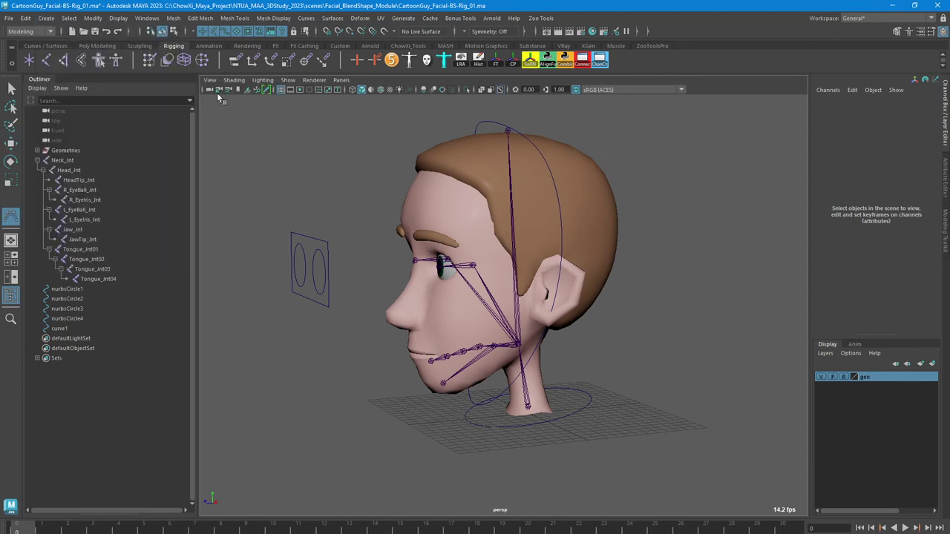
click(46, 18)
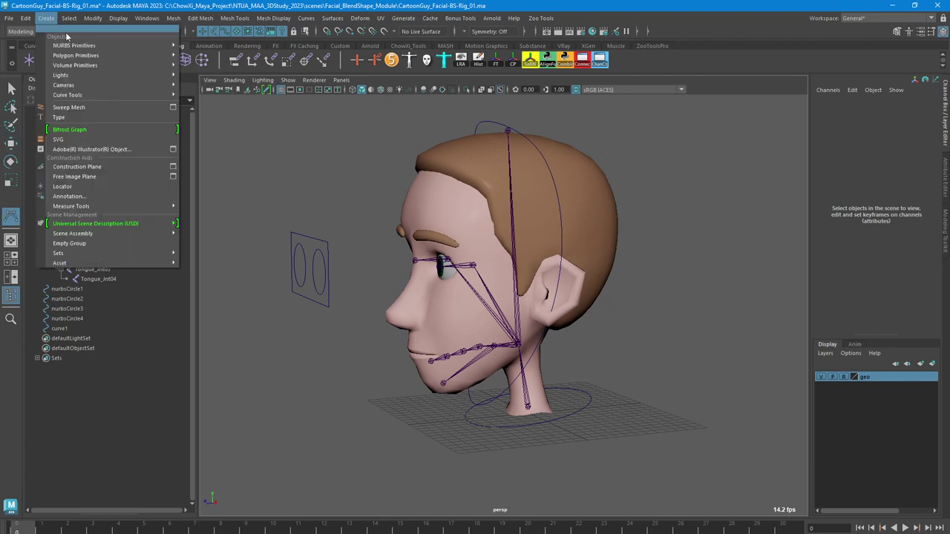
mouse_move(63, 75)
click(11, 88)
Create a new NURBS circle at the origin
click(46, 18)
mouse_move(75, 57)
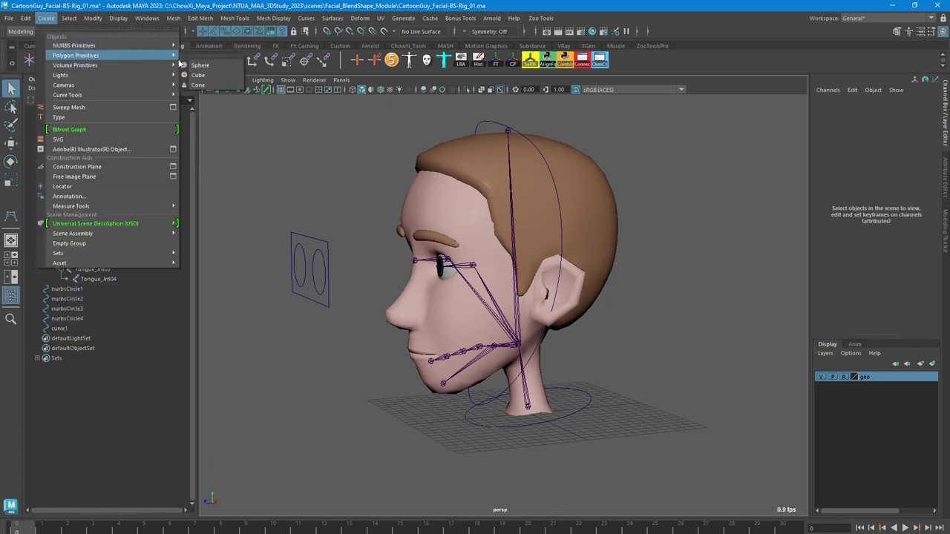
mouse_move(149, 59)
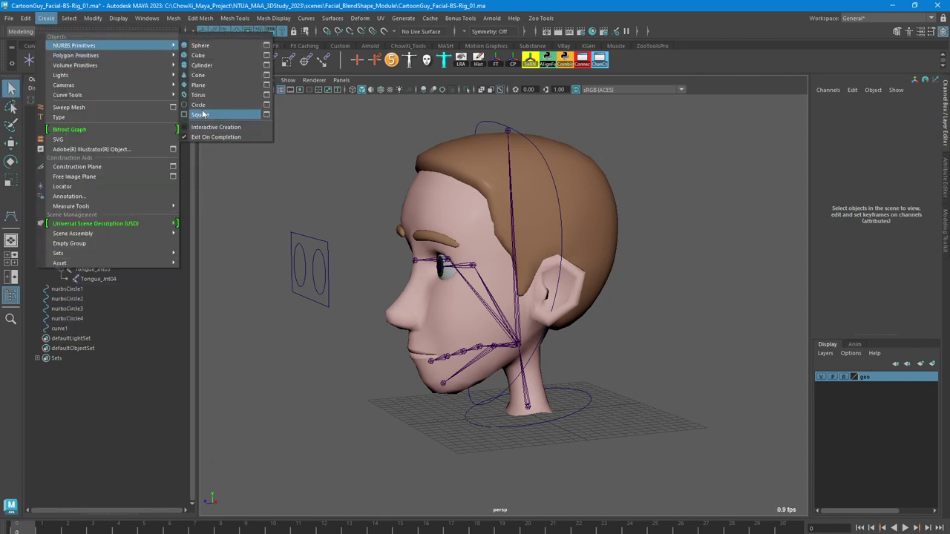
click(204, 113)
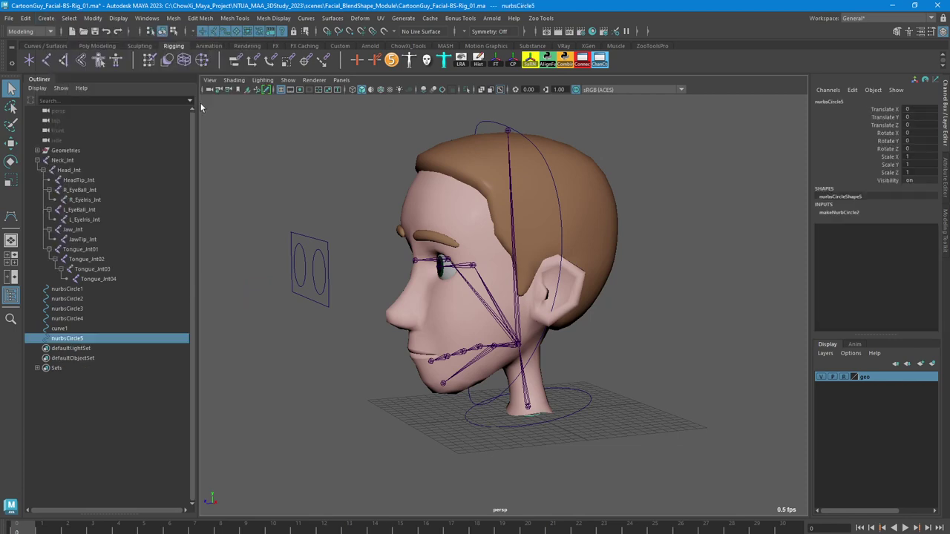
Rebuild the new circle uniformly with 12 spans and 3 Cubic degree
click(306, 18)
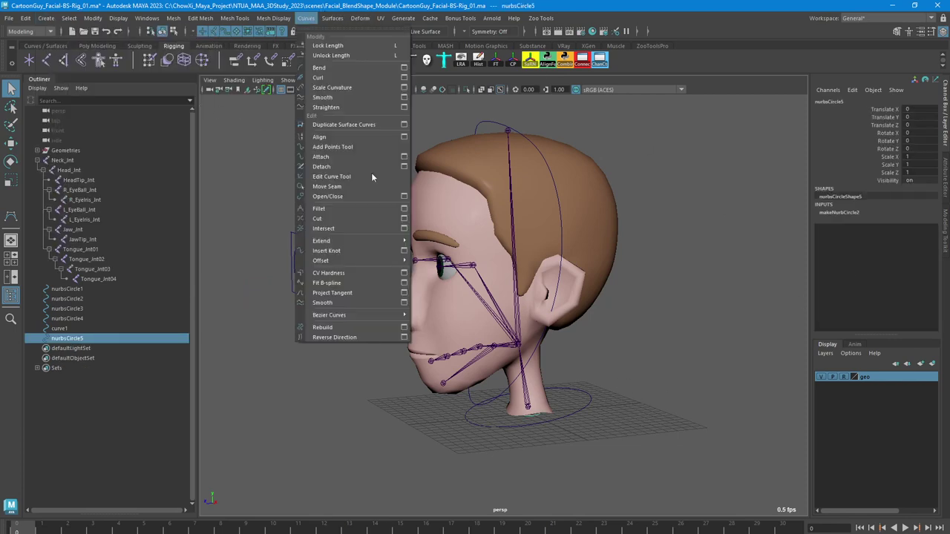
click(405, 327)
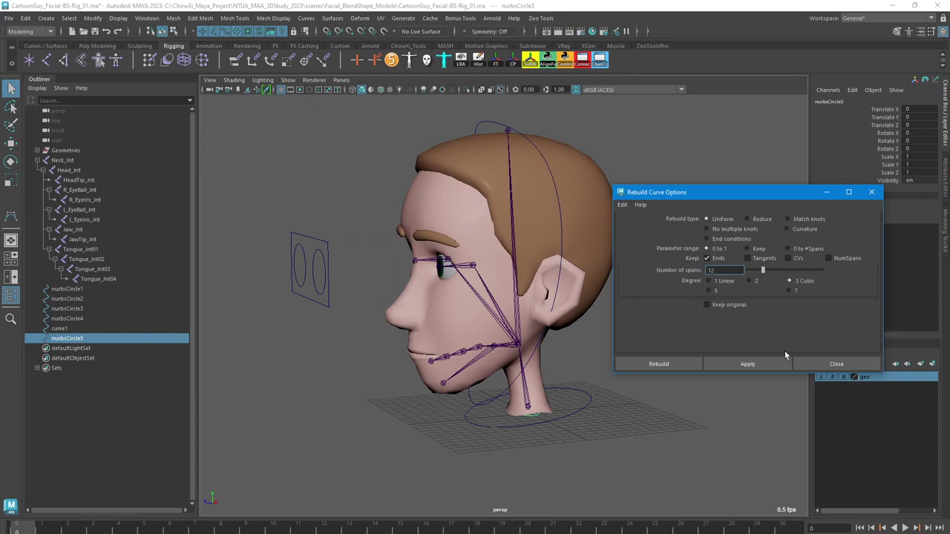
click(778, 363)
click(834, 365)
Scale the rebuilt circle uniformly to 4.491 around the base of the neck
key(r)
drag(535, 416, 564, 414)
key(w)
key(q)
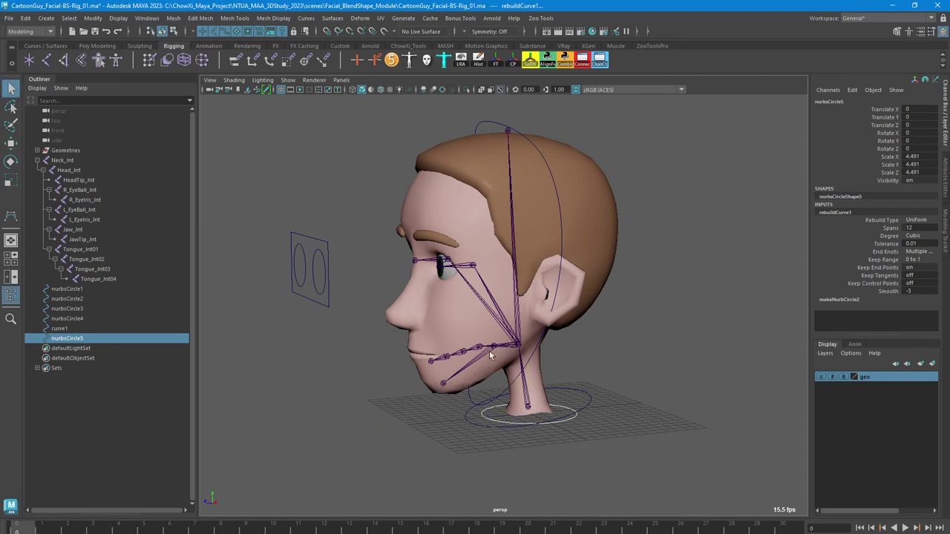
Align the rebuilt circle to the Jaw_Jnt joint's position and orientation
shift+click(495, 351)
click(550, 63)
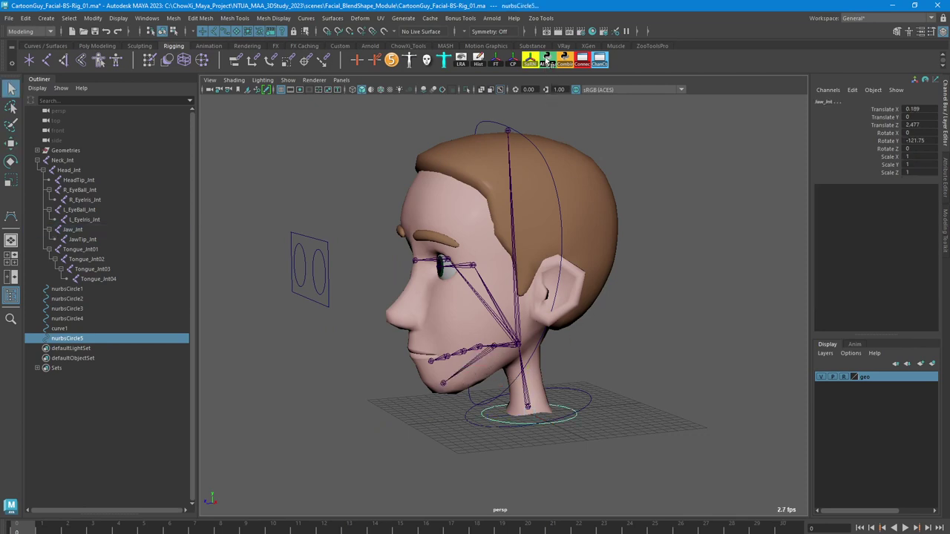
click(576, 420)
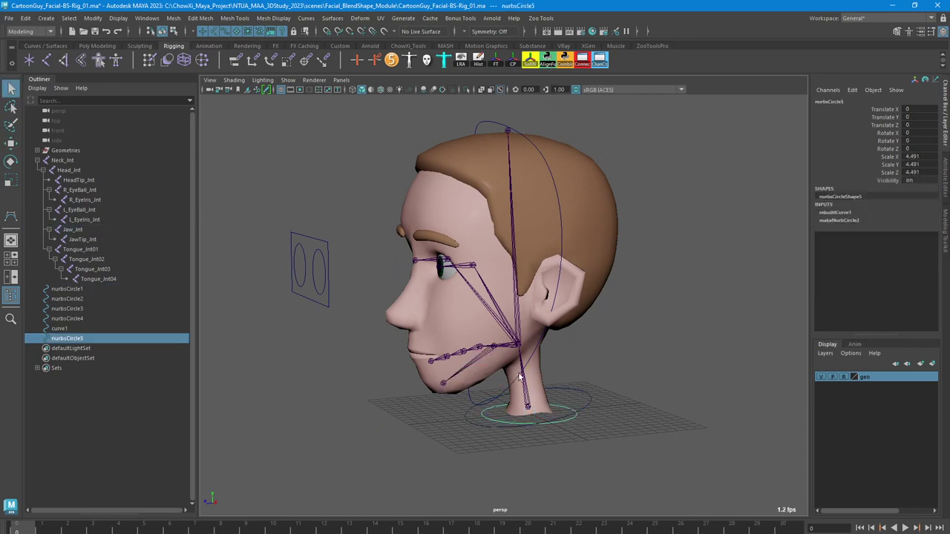
scroll(502, 352, up, 4)
click(488, 392)
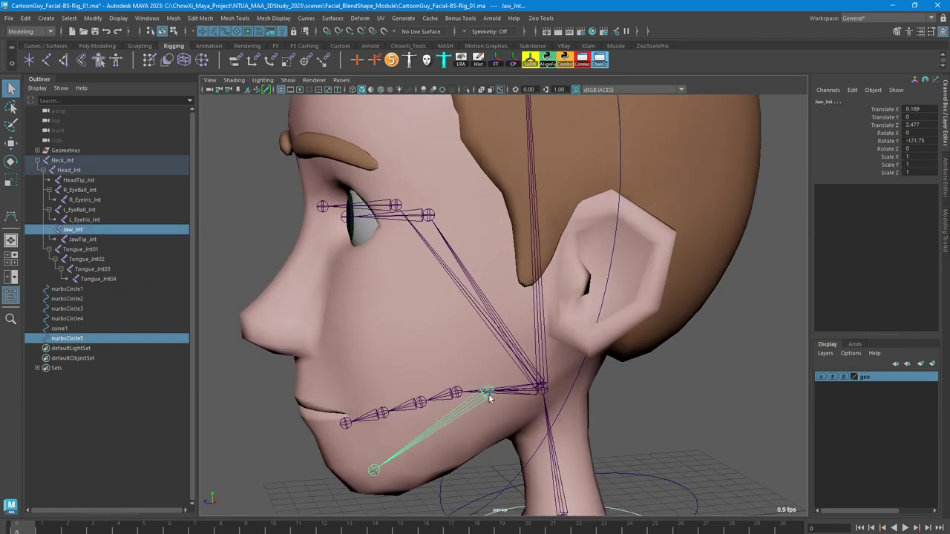
click(550, 61)
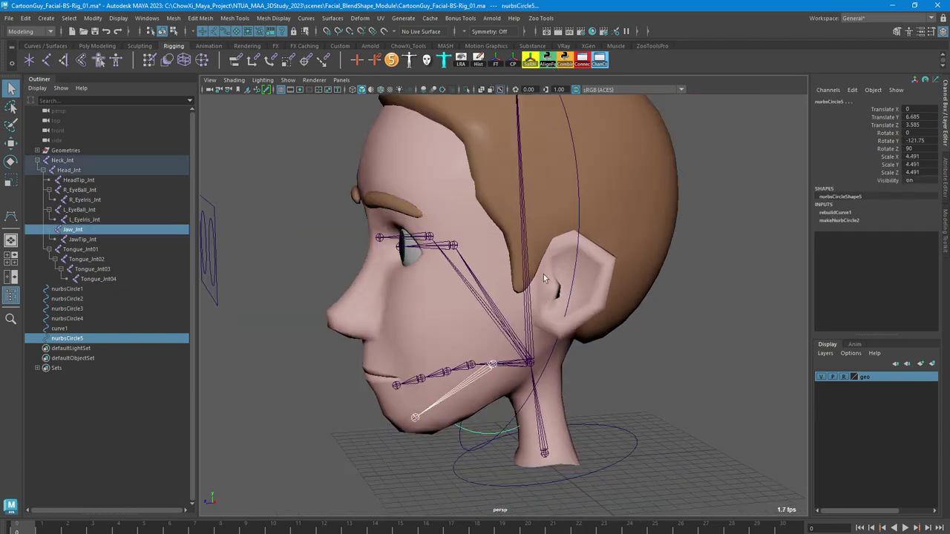
Select all the jaw circle's control points and move them forward and down to just below the chin in the side view
key(ctrl+1)
right_drag(480, 432, 422, 321)
key(ctrl+1)
key(space)
key(space)
alt+right_drag(625, 434, 590, 429)
key(w)
alt+middle_drag(590, 449, 603, 324)
alt+right_drag(507, 338, 539, 349)
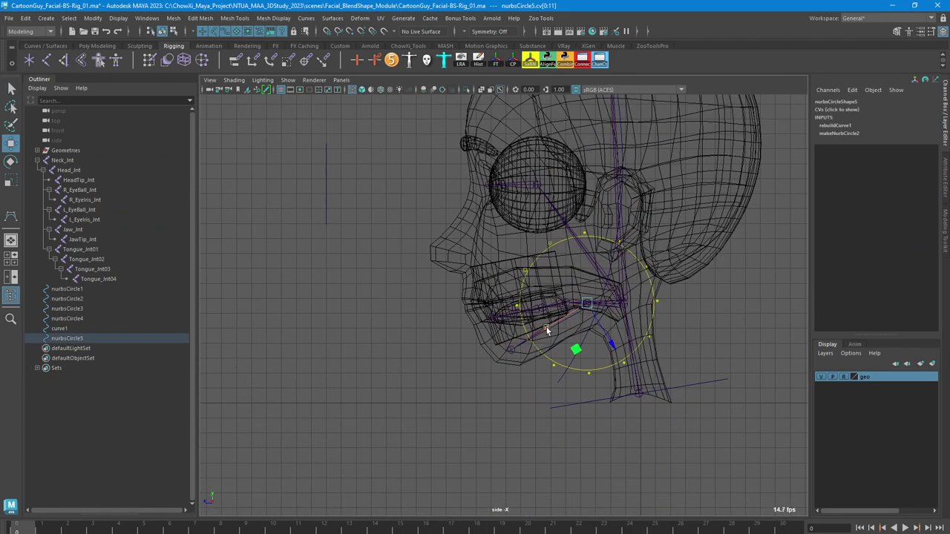
drag(546, 328, 468, 359)
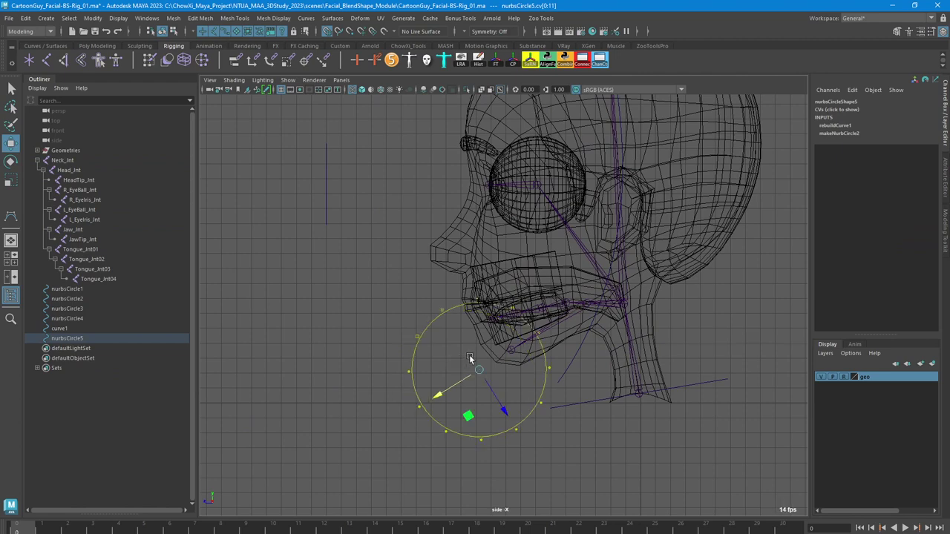
Rotate the jaw circle's control points so the circle stands edge-on in the side view, perpendicular to the jaw joint
key(space)
key(e)
drag(616, 267, 567, 302)
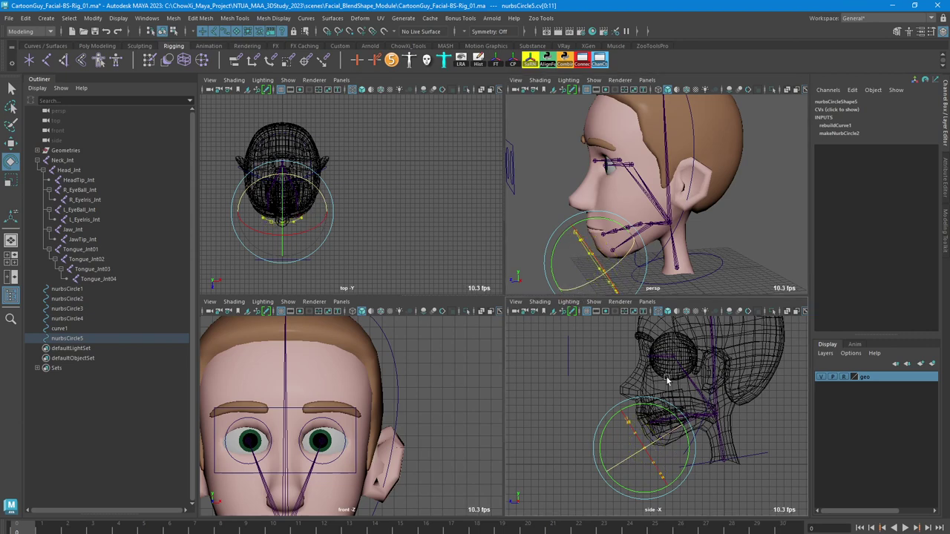
key(space)
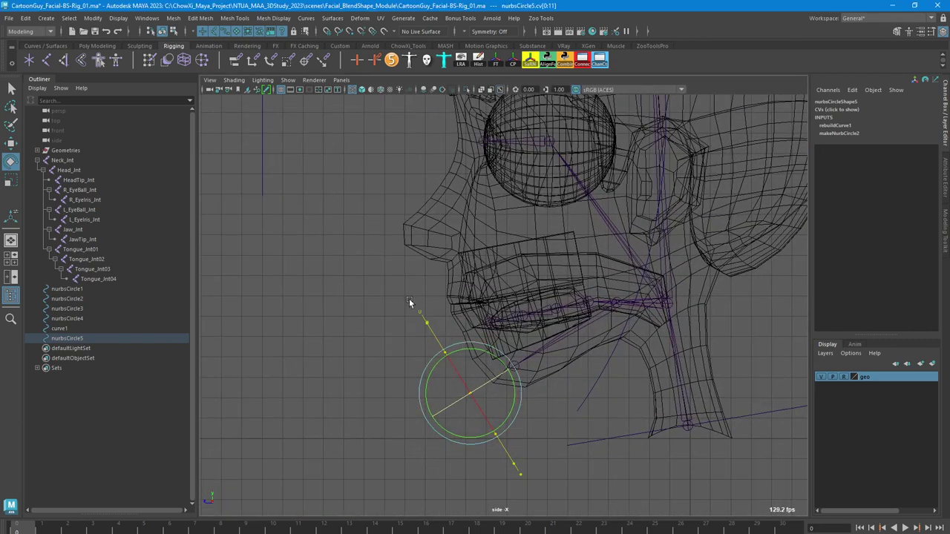
Soft-select the control points at both ends of the jaw circle and pull them back to bend it into an arc around the chin
drag(427, 316, 429, 317)
shift+drag(513, 469, 513, 468)
key(b)
drag(498, 407, 369, 407)
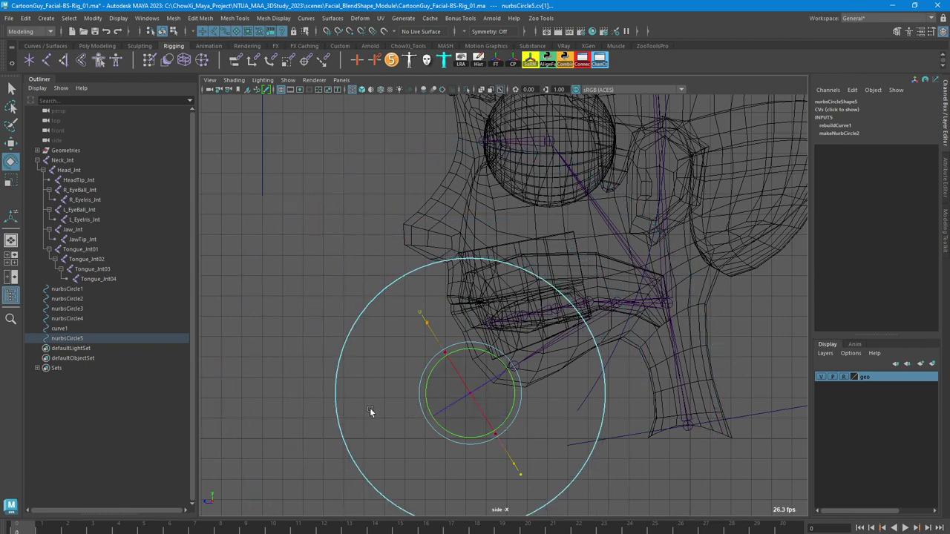
key(w)
drag(431, 418, 487, 385)
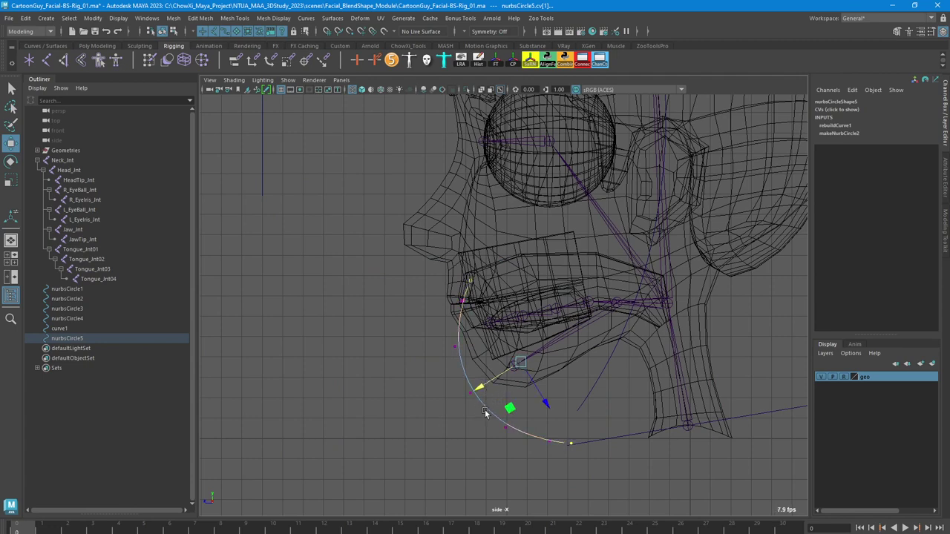
Select all the jaw arc's control points, scale them down and rotate them to cup the underside of the chin
drag(592, 473, 420, 257)
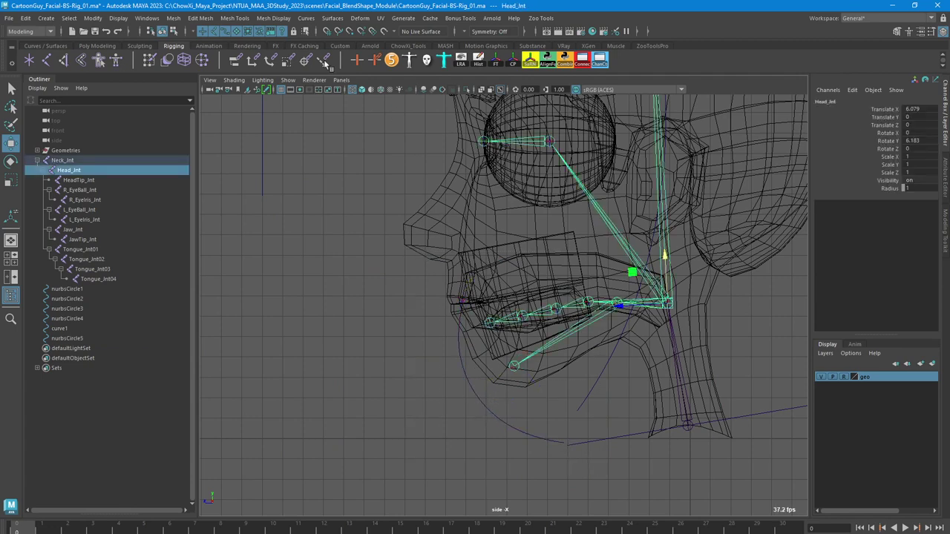
click(466, 383)
right_drag(467, 320, 421, 345)
drag(419, 244, 640, 519)
key(t)
key(r)
drag(513, 363, 455, 350)
key(e)
drag(552, 383, 536, 343)
Move the jaw arc's control points close beneath the chin and fine-tune their overall scale
key(w)
middle_drag(503, 414, 492, 434)
key(t)
key(r)
drag(507, 389, 515, 389)
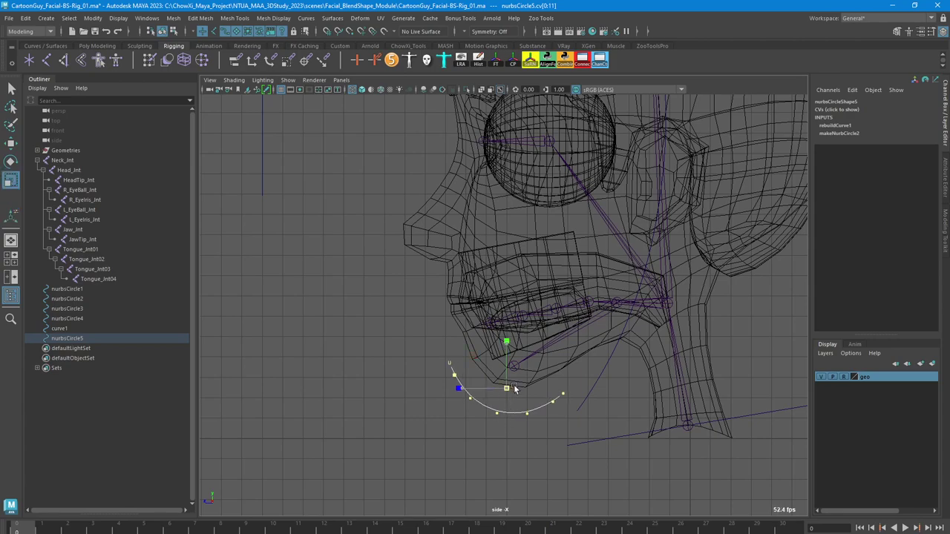
Shrink the jaw arc's control points slightly more so the curve fits the width of the chin
key(space)
key(space)
alt+drag(590, 267, 570, 280)
key(space)
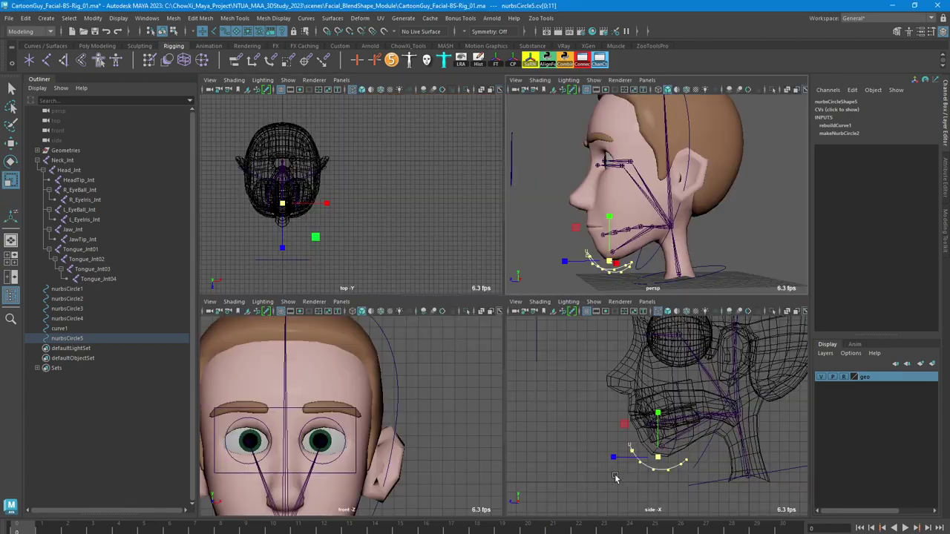
key(space)
drag(508, 389, 489, 390)
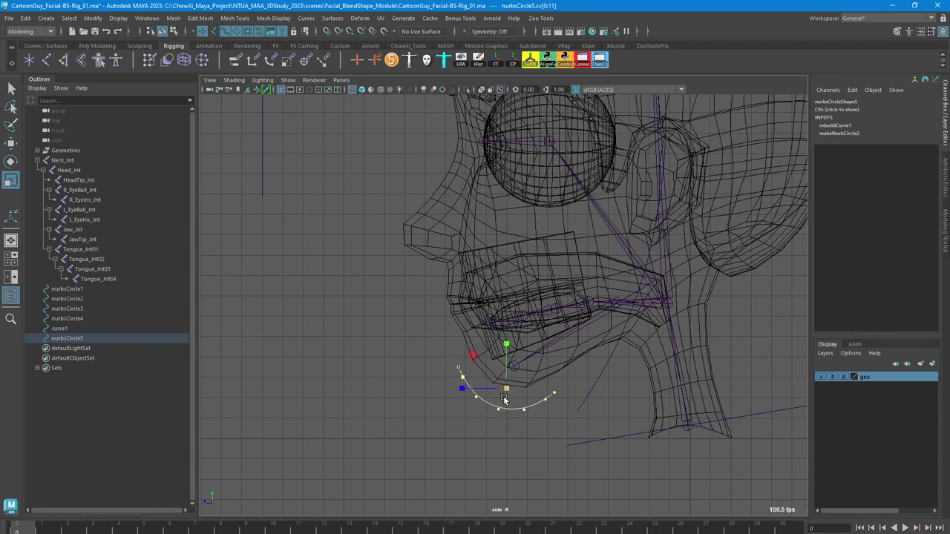
click(513, 394)
click(547, 381)
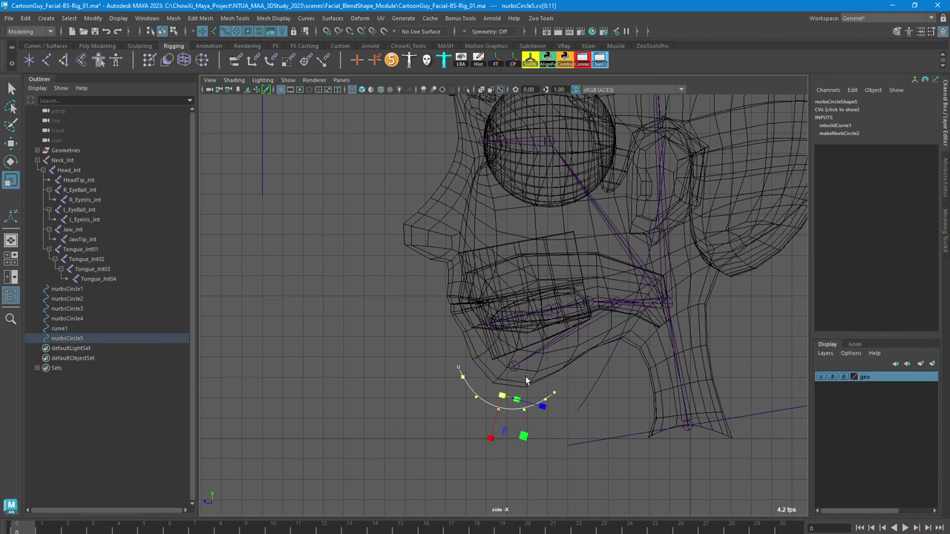
click(509, 397)
click(530, 408)
drag(508, 401, 463, 388)
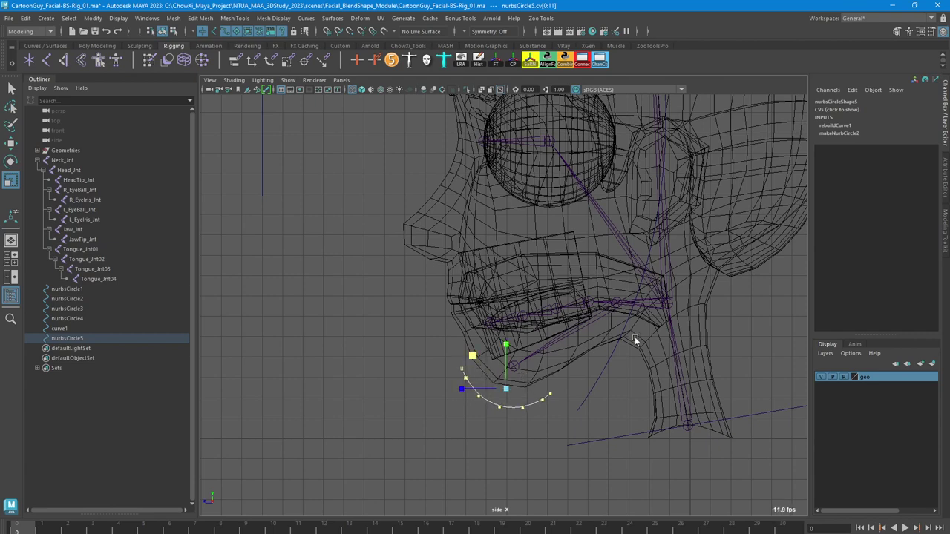
Rotate the jaw arc slightly and nudge its control points to follow the underside of the chin
key(space)
key(space)
alt+drag(653, 215, 681, 412)
key(space)
key(space)
key(e)
drag(545, 375, 550, 380)
key(w)
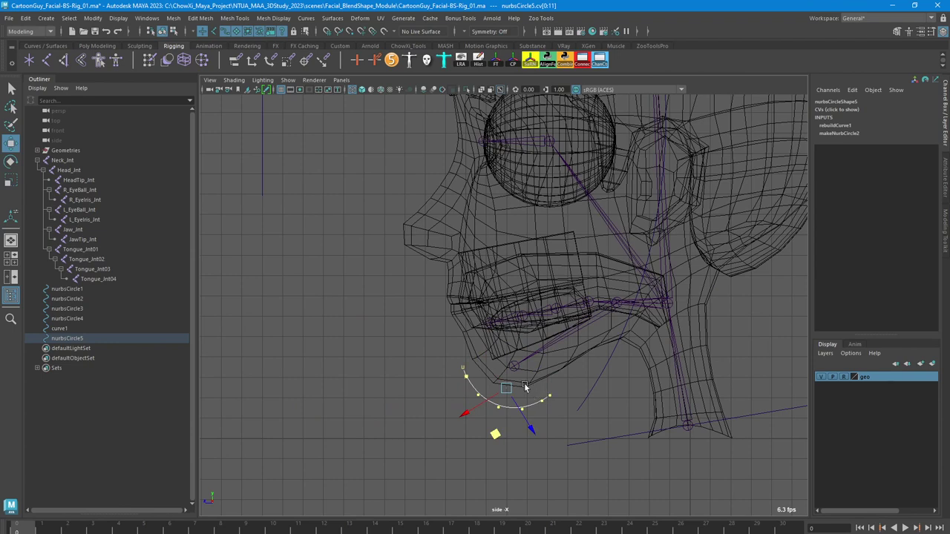
key(r)
key(e)
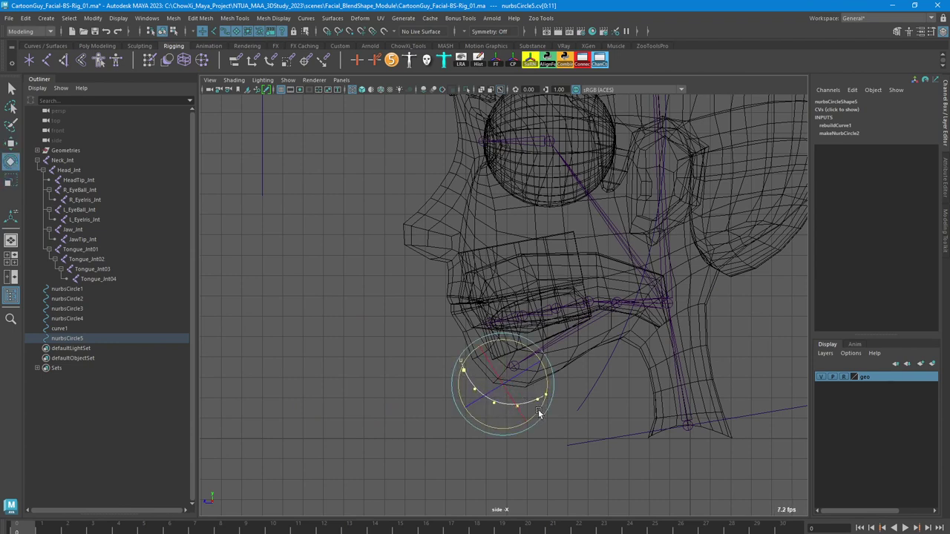
key(w)
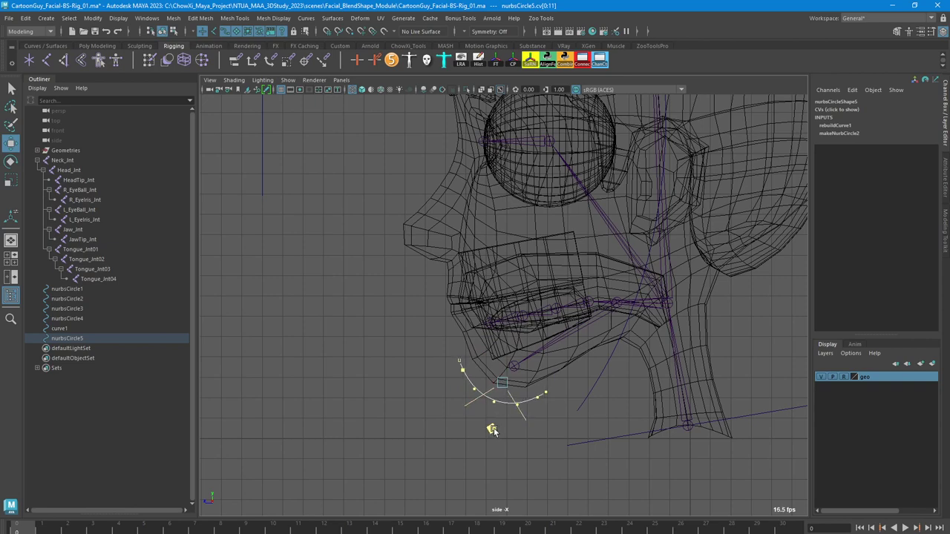
Return the jaw control from control-point editing to object mode and deselect it
key(space)
key(space)
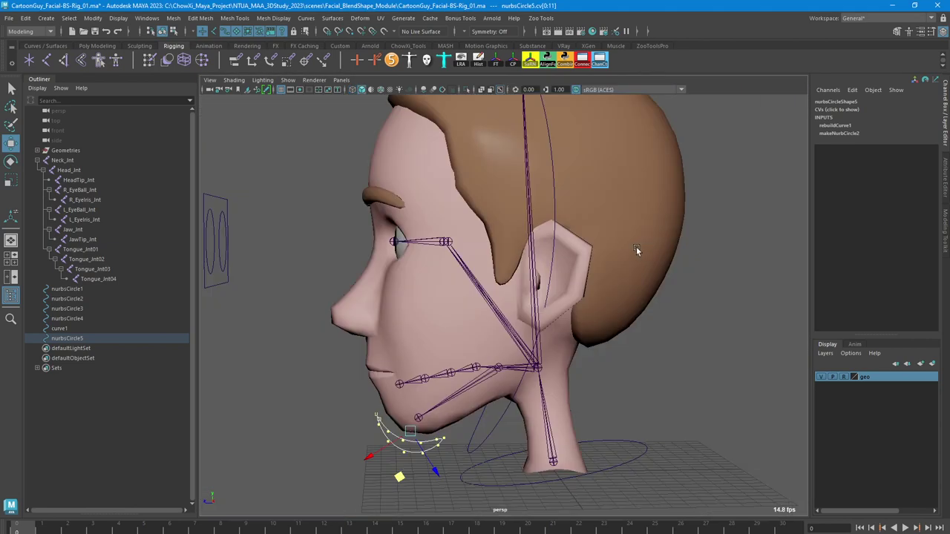
alt+drag(639, 246, 552, 358)
key(q)
right_drag(416, 449, 472, 307)
click(705, 358)
alt+drag(705, 361, 623, 386)
Create a new NURBS circle at the origin and scale it uniformly to 3.214
click(46, 18)
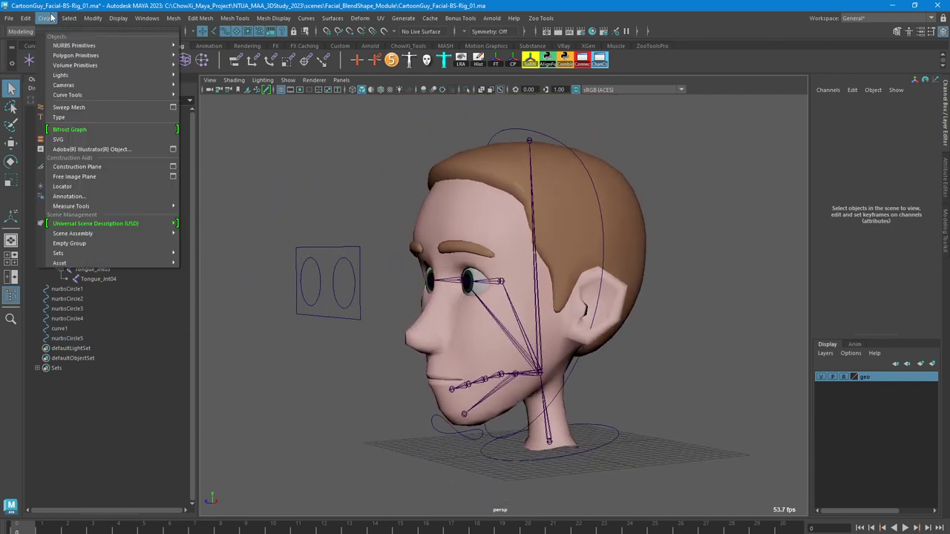
mouse_move(179, 49)
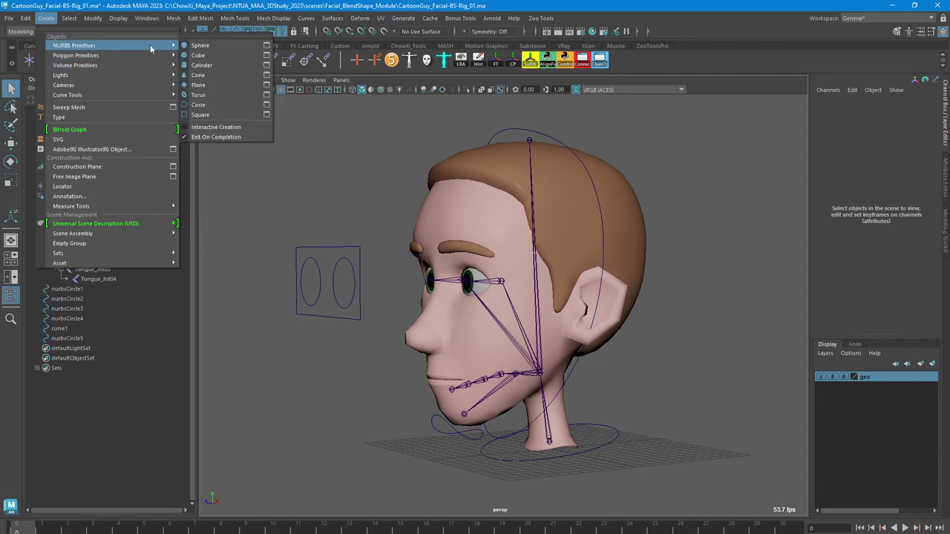
click(198, 105)
alt+drag(279, 156, 517, 353)
key(r)
drag(547, 440, 592, 454)
key(q)
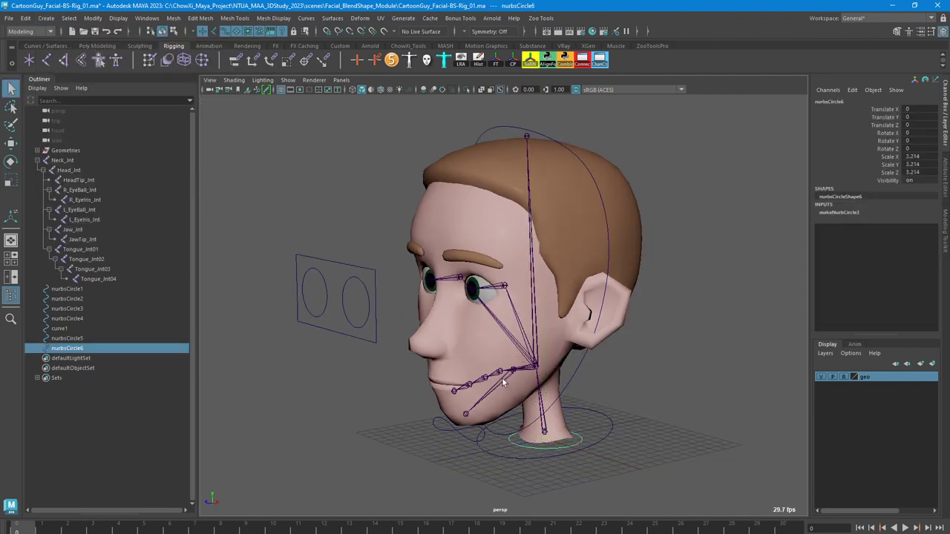
Align the new circle to the Tongue_Jnt01 joint's position and orientation
key(r)
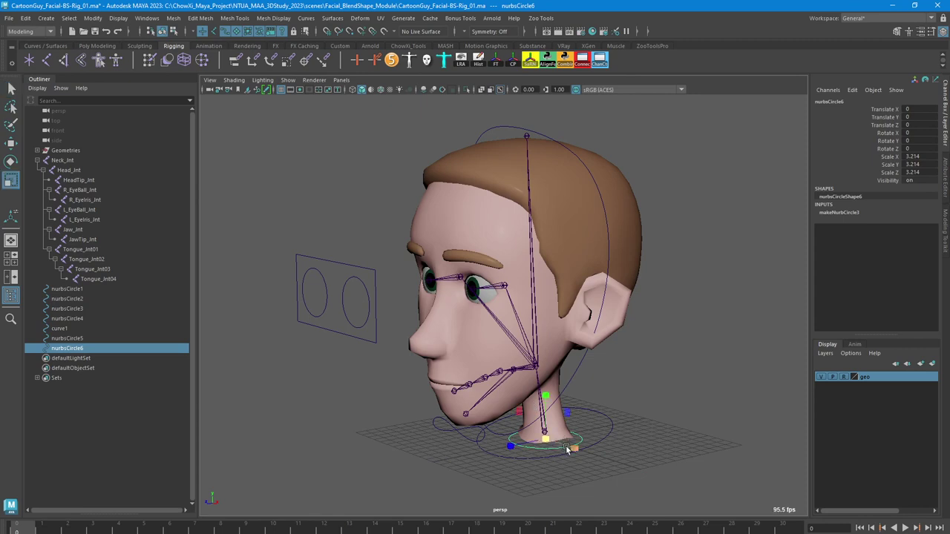
alt+drag(547, 436, 515, 383)
key(q)
click(514, 397)
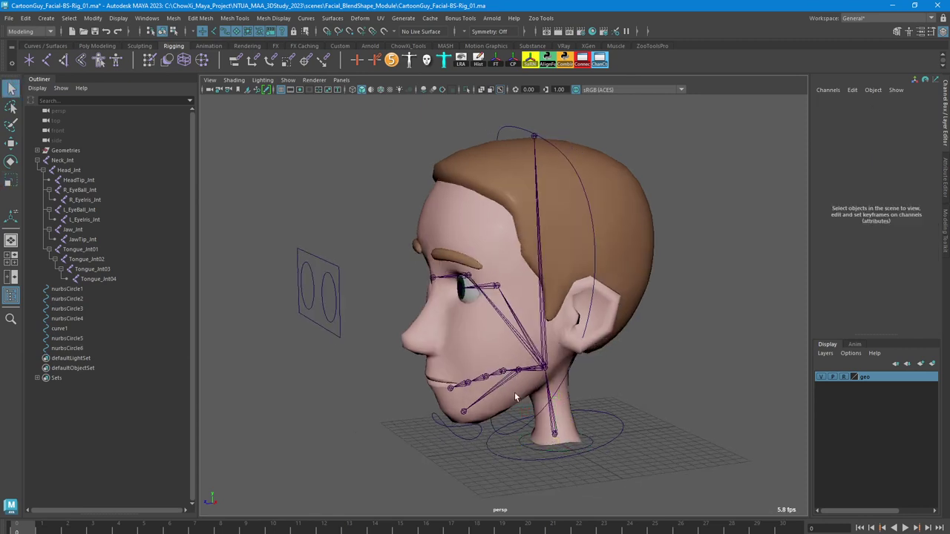
click(559, 449)
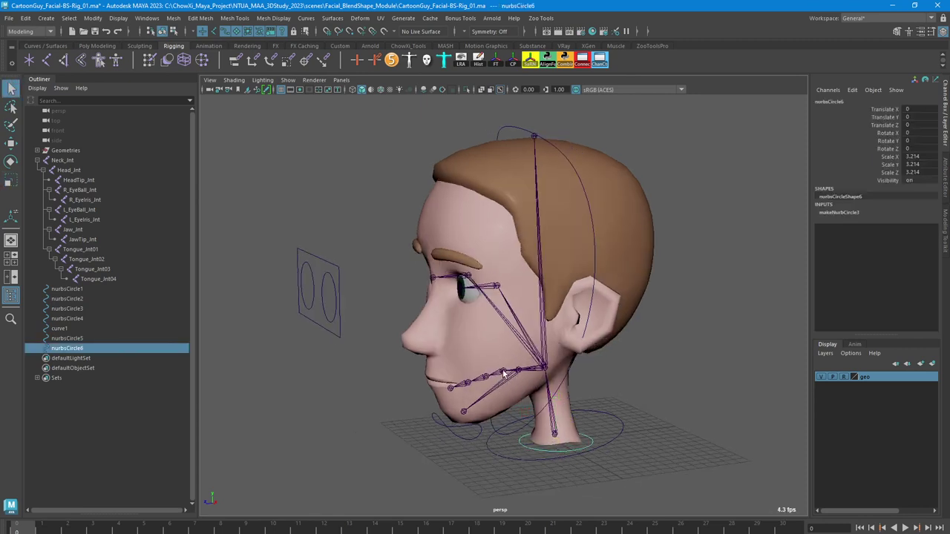
scroll(504, 372, up, 2)
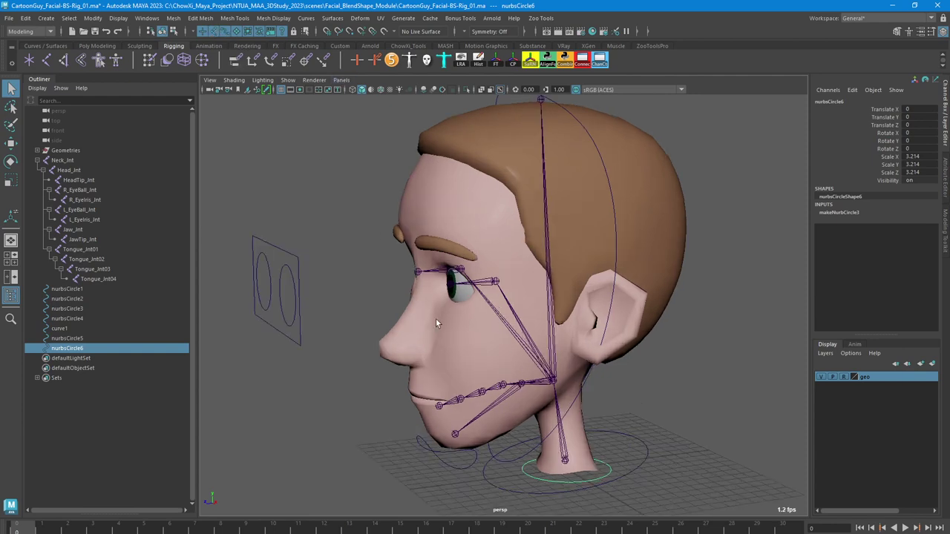
scroll(436, 323, up, 5)
shift+click(507, 444)
scroll(609, 431, down, 5)
alt+middle_drag(570, 373, 563, 325)
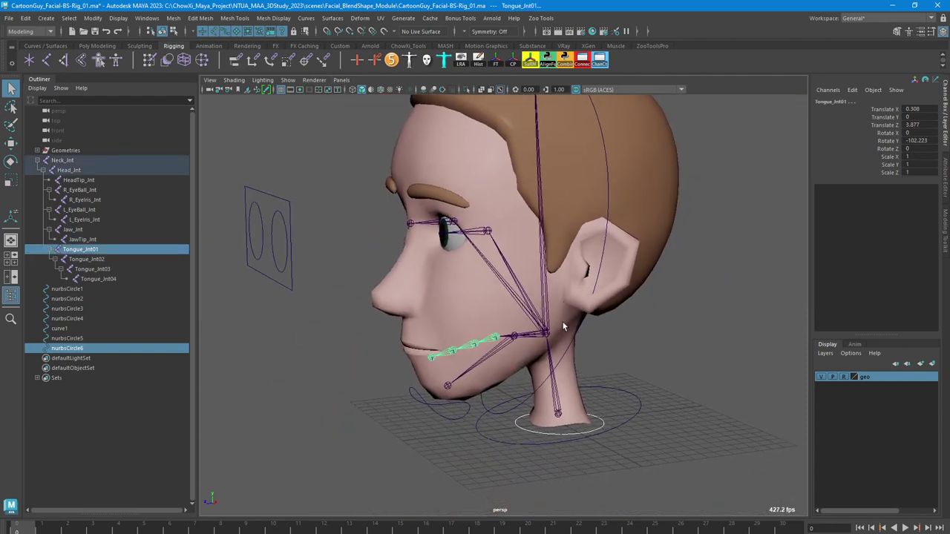
click(550, 61)
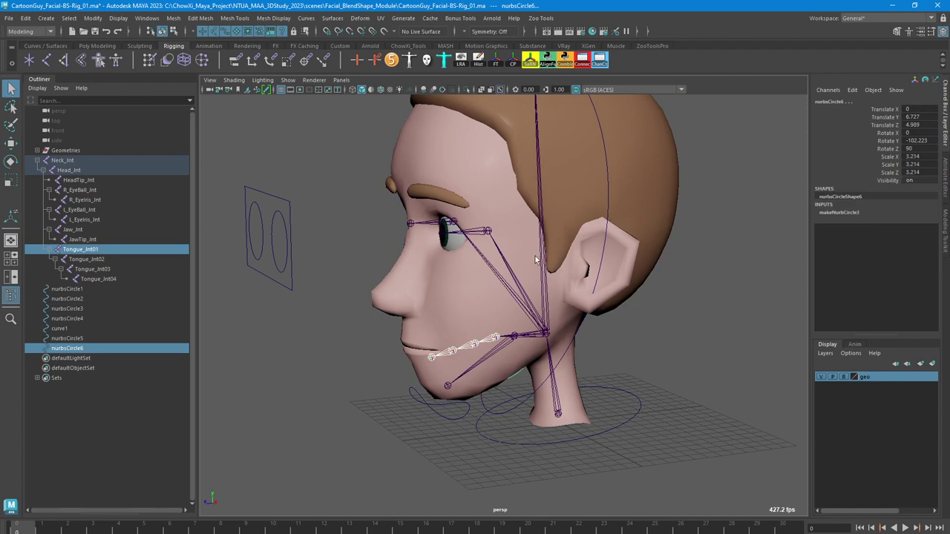
Isolate the tongue circle, select all its control points, and bring the rest of the scene back into display
scroll(538, 369, up, 2)
scroll(527, 423, up, 3)
click(527, 422)
key(ctrl+1)
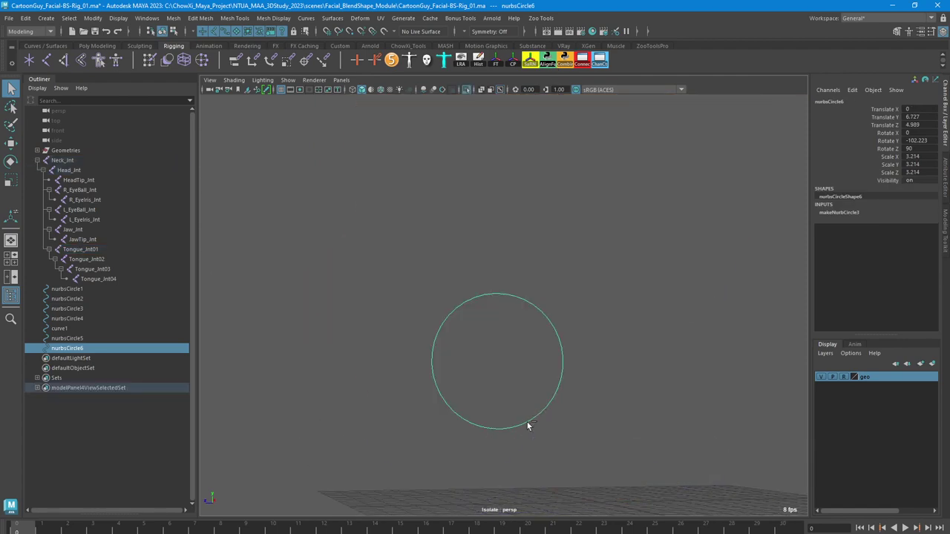
right_drag(534, 419, 454, 307)
drag(409, 238, 651, 447)
key(ctrl+1)
Show the head in wireframe and scale the tongue circle's control points in the side view
key(e)
alt+drag(528, 362, 535, 362)
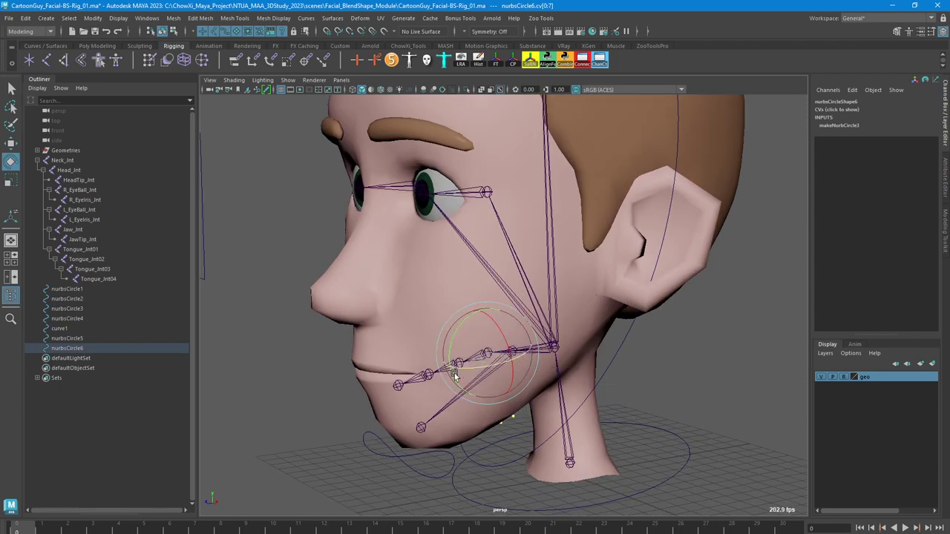
key(4)
key(space)
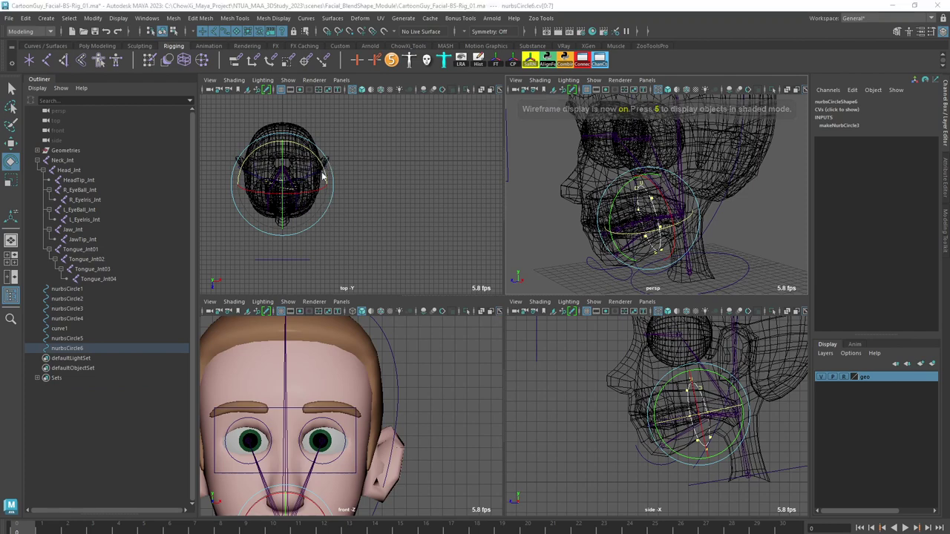
key(space)
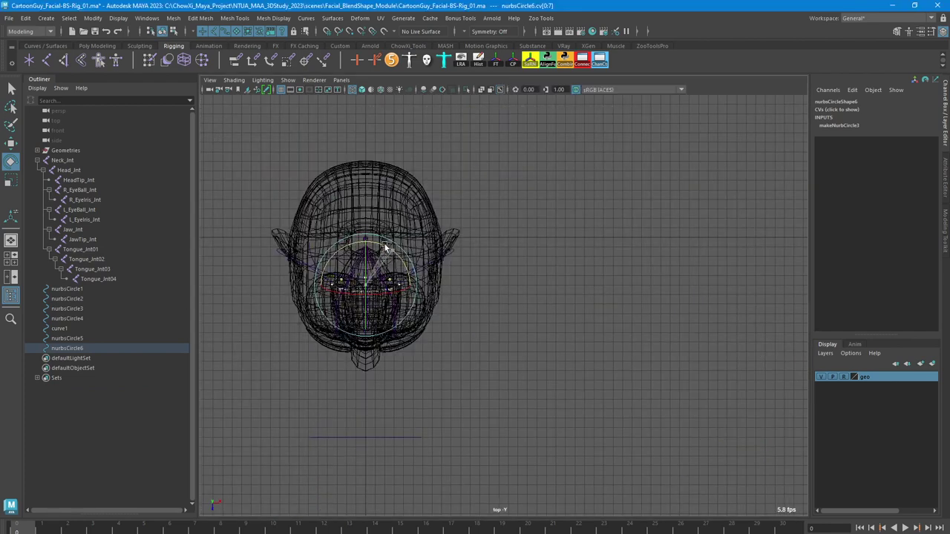
key(space)
key(space)
scroll(619, 336, up, 3)
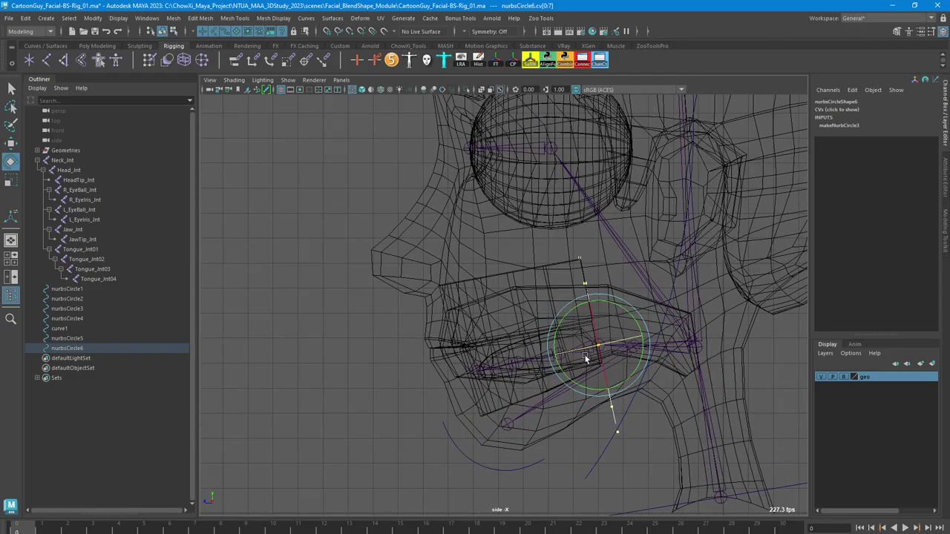
key(r)
drag(537, 331, 530, 331)
Scale the tongue circle's control points down further so the curve closely surrounds the tongue's first joint
key(space)
key(space)
alt+drag(619, 227, 646, 242)
scroll(644, 242, up, 3)
drag(497, 380, 466, 387)
drag(495, 357, 469, 353)
Adjust the tongue circle's control points so the curve surrounds the first tongue joint, using the side and perspective views
key(w)
drag(461, 412, 400, 405)
key(space)
key(space)
scroll(631, 449, up, 6)
alt+middle_drag(654, 425, 426, 337)
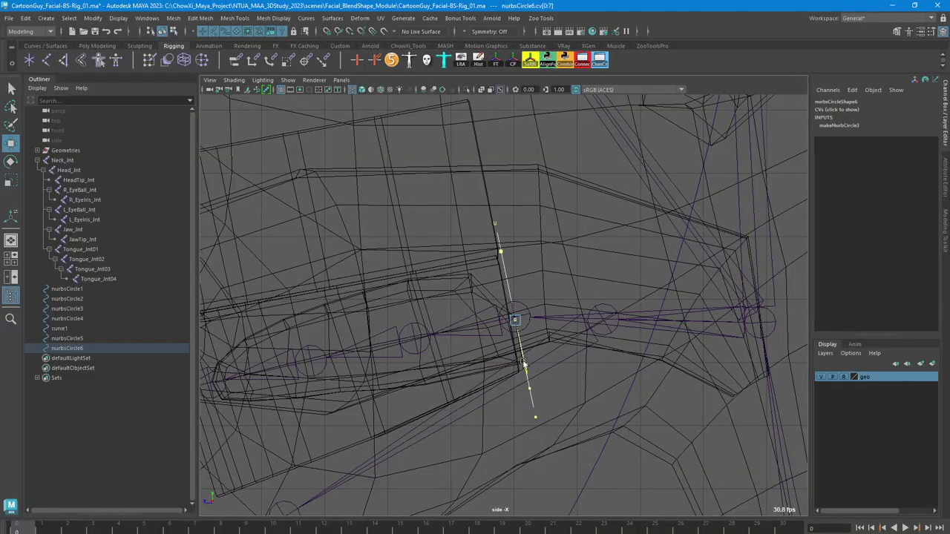
alt+drag(596, 234, 604, 275)
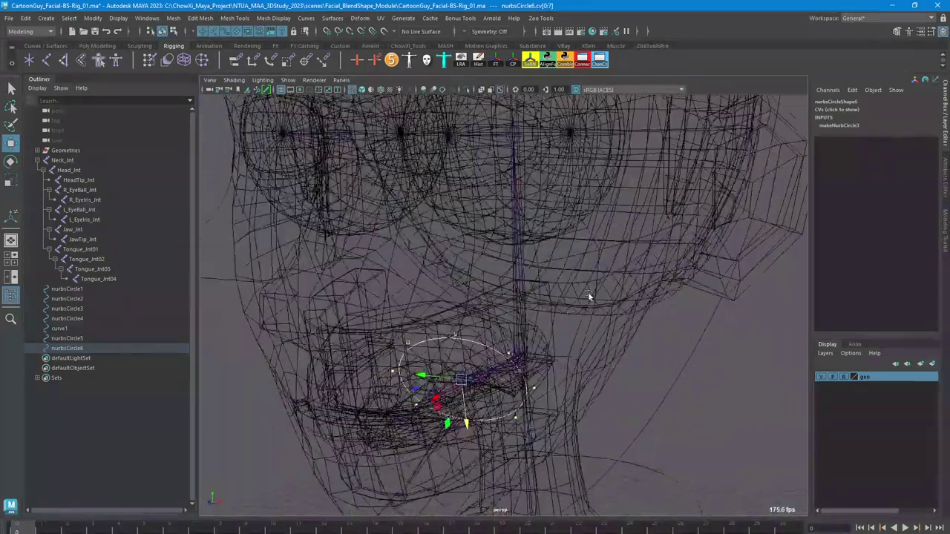
drag(501, 385, 466, 363)
Return the tongue circle from control-point editing to object mode and reselect the whole curve
right_drag(510, 370, 556, 322)
key(space)
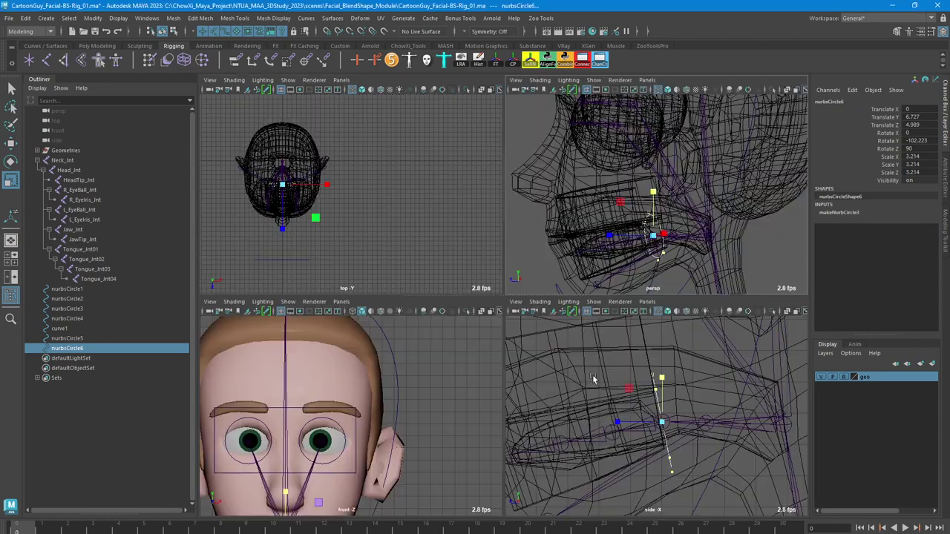
key(space)
key(w)
scroll(525, 359, down, 5)
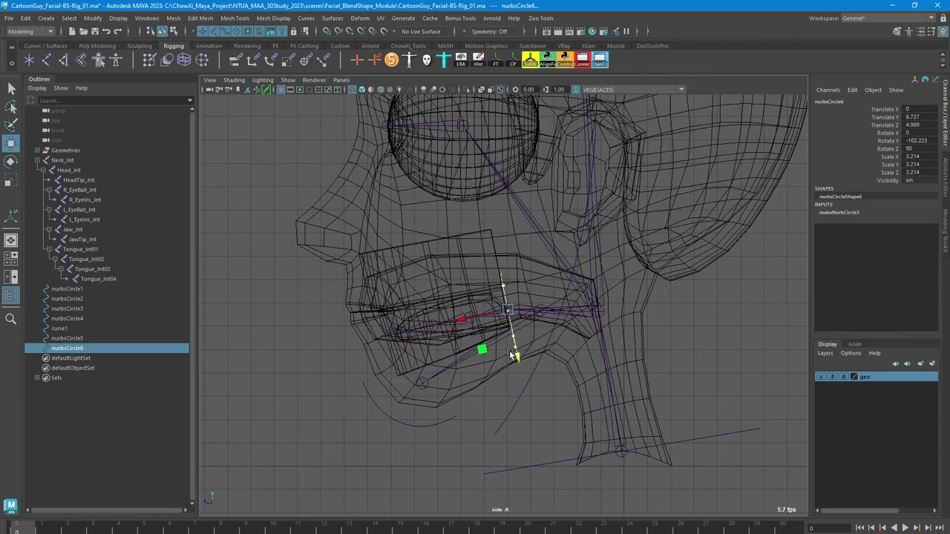
right_drag(514, 350, 550, 299)
click(734, 375)
click(513, 349)
Duplicate the tongue circle twice and move both copies forward out in front of the face
key(space)
key(space)
alt+drag(624, 294, 495, 298)
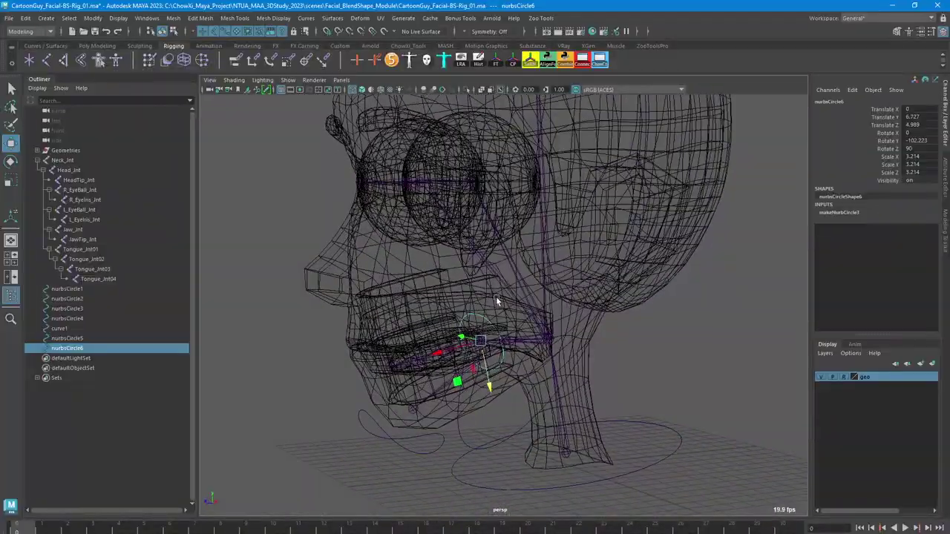
key(ctrl+d)
scroll(497, 308, up, 3)
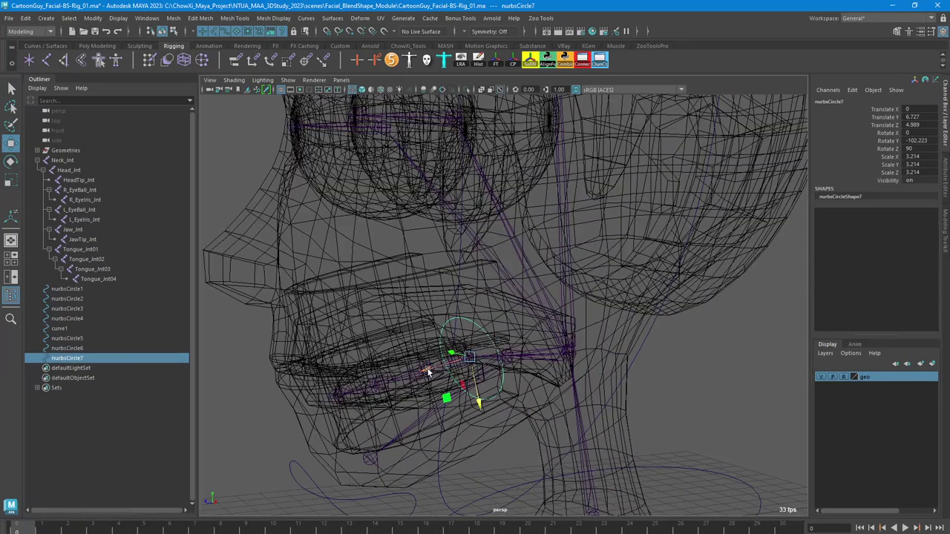
key(ctrl+d)
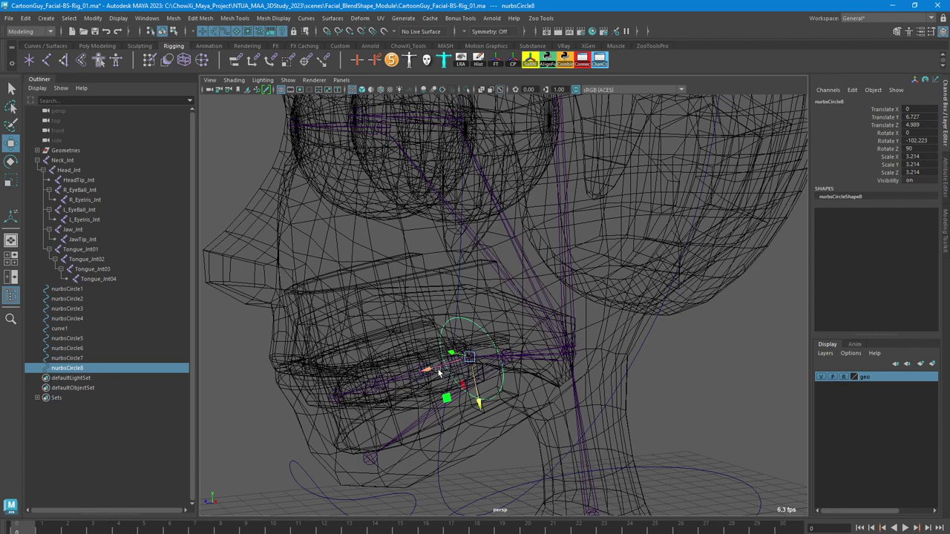
drag(438, 373, 145, 412)
click(73, 359)
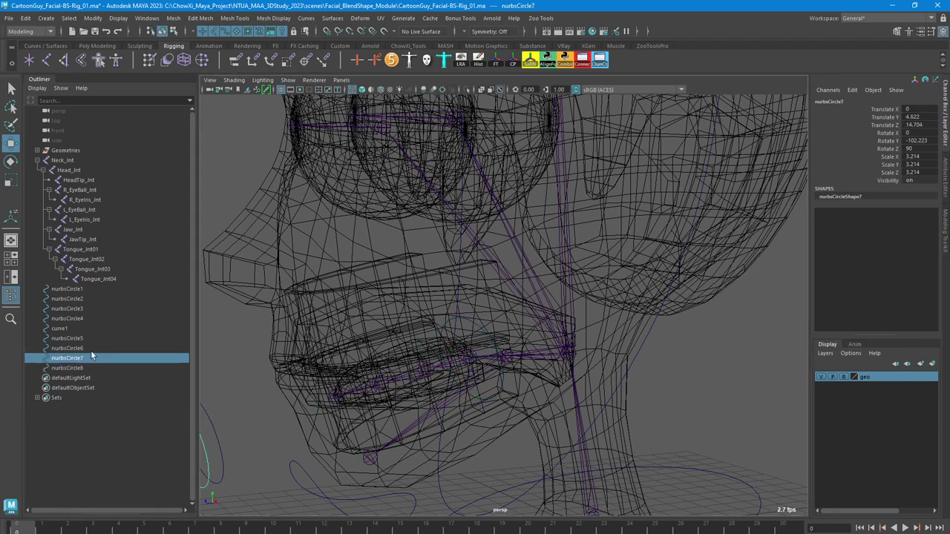
click(89, 348)
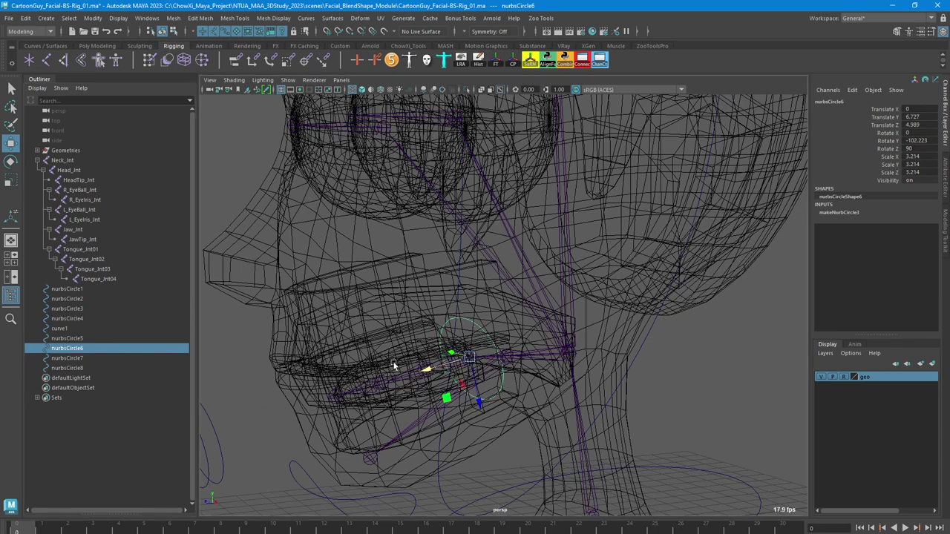
Hide the polygon meshes in the perspective view and align the first tongue circle copy to the Tongue_Jnt02 joint
click(82, 358)
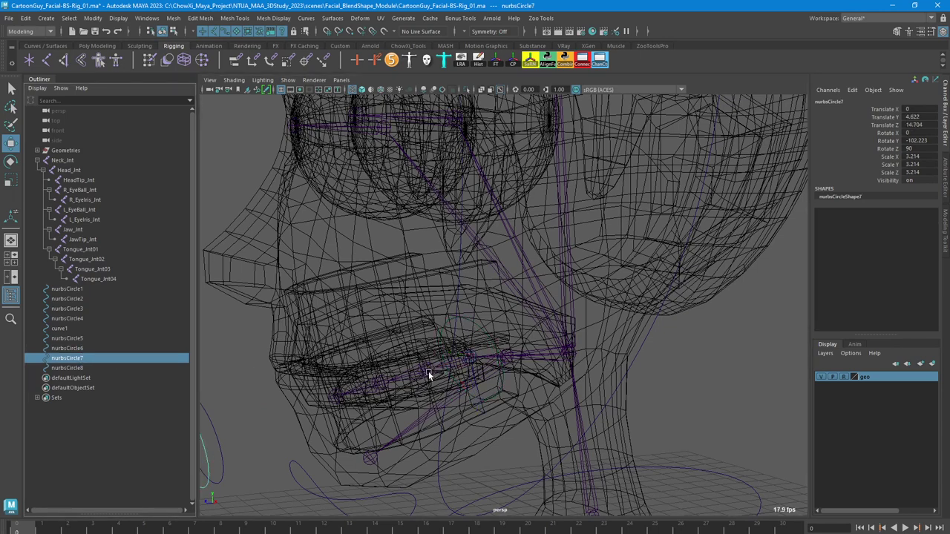
key(q)
shift+click(433, 374)
alt+drag(435, 372, 455, 354)
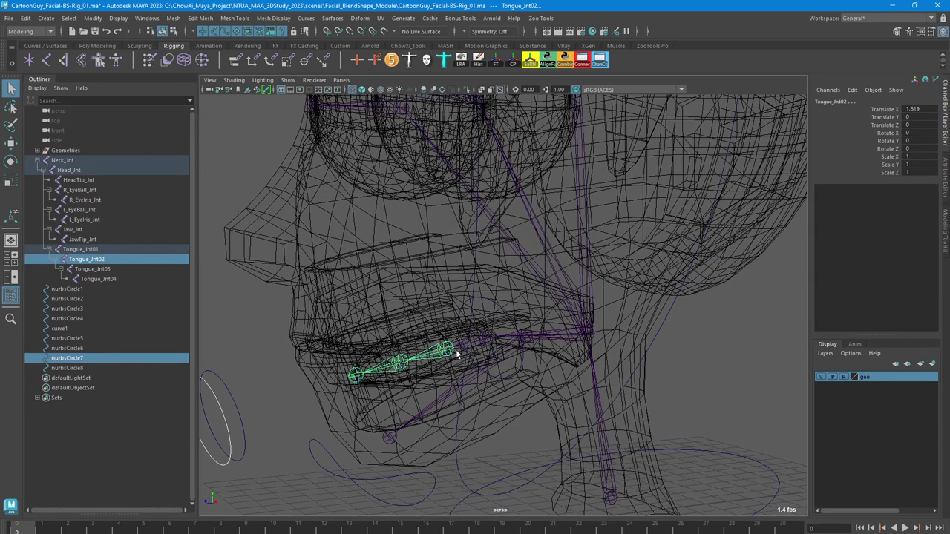
click(287, 80)
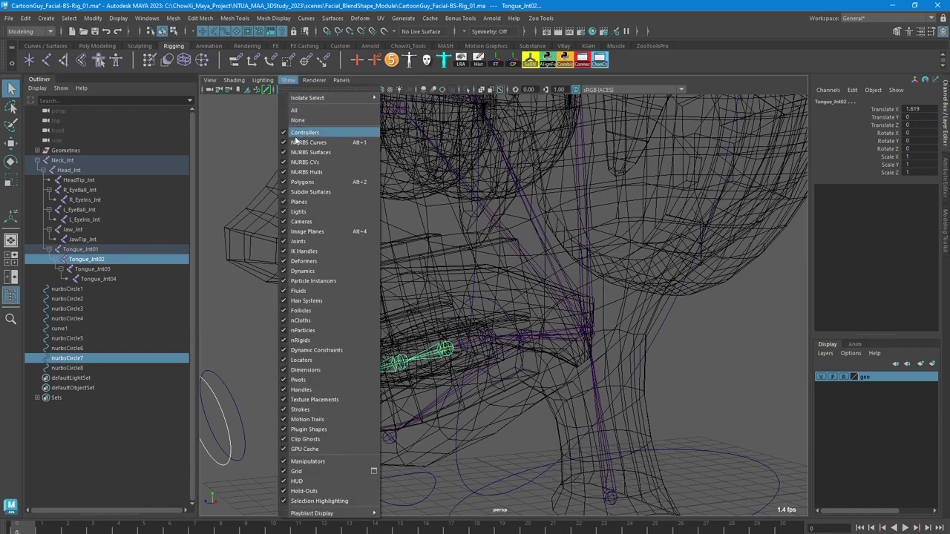
click(286, 184)
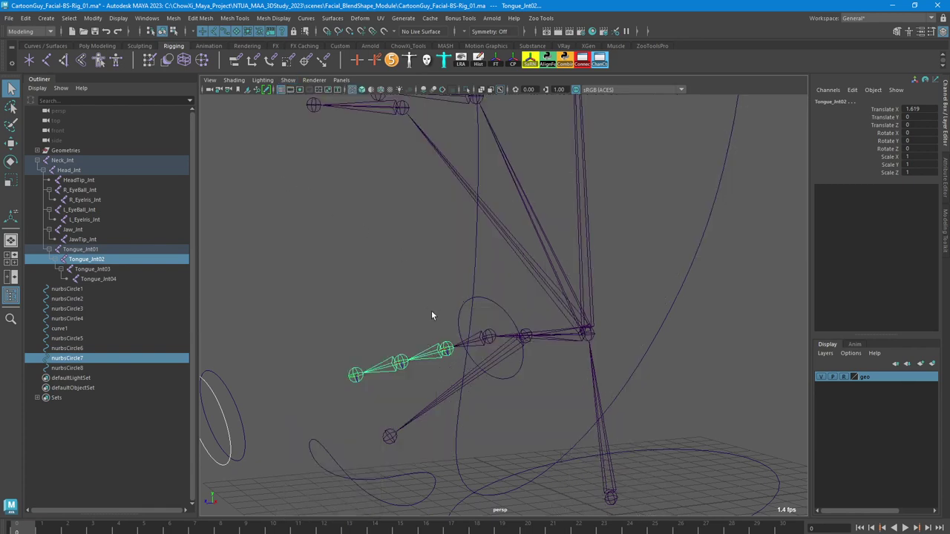
alt+drag(432, 313, 387, 299)
click(549, 62)
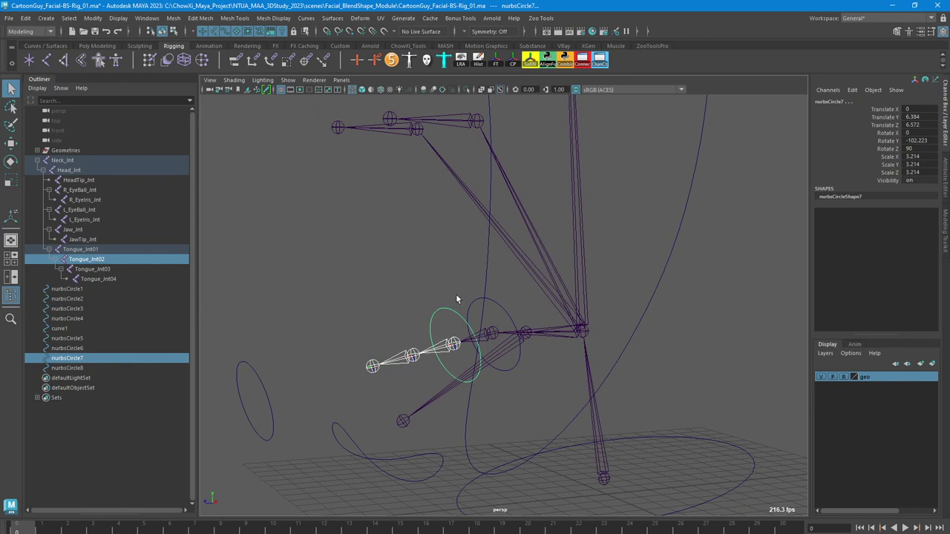
Align the second tongue circle copy to the Tongue_Jnt03 joint and show the polygon meshes again
click(239, 382)
shift+click(413, 359)
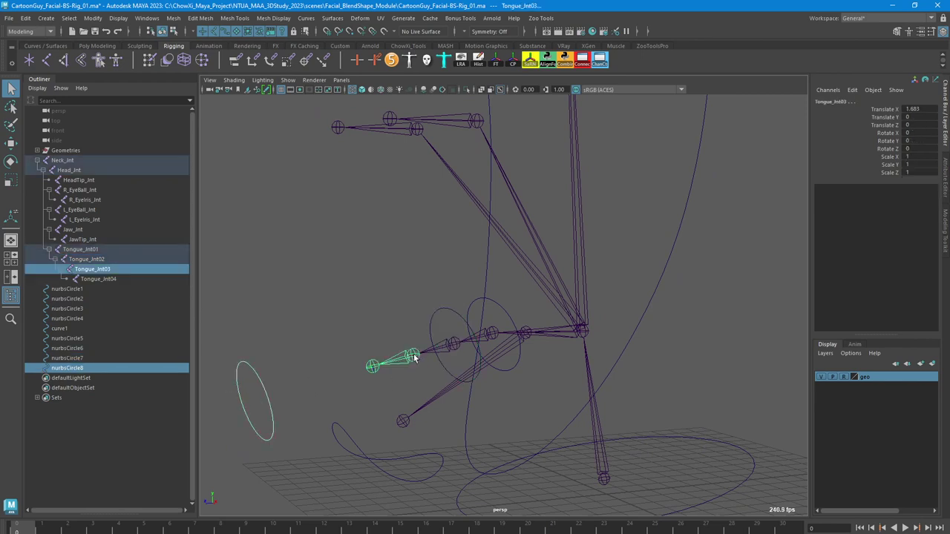
click(549, 64)
alt+drag(535, 265, 533, 243)
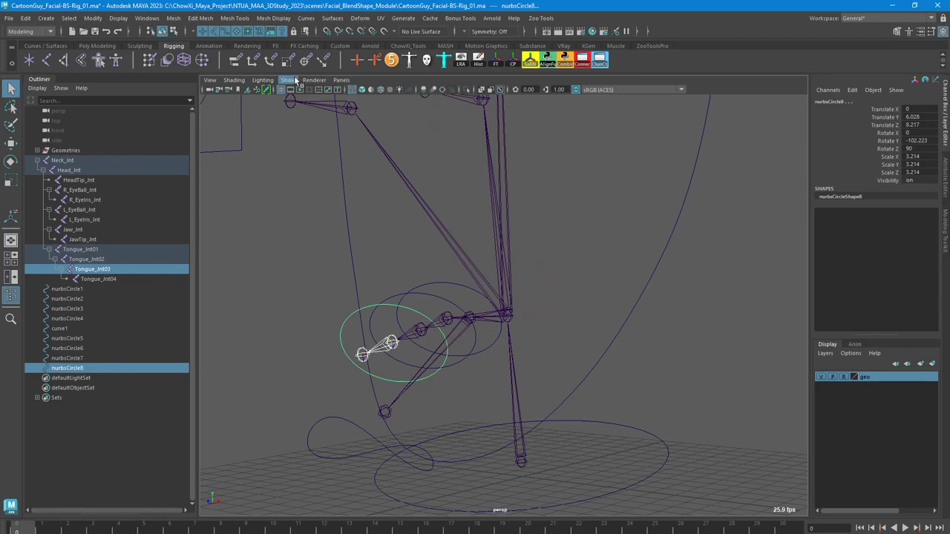
click(296, 79)
click(319, 184)
alt+drag(394, 249, 443, 361)
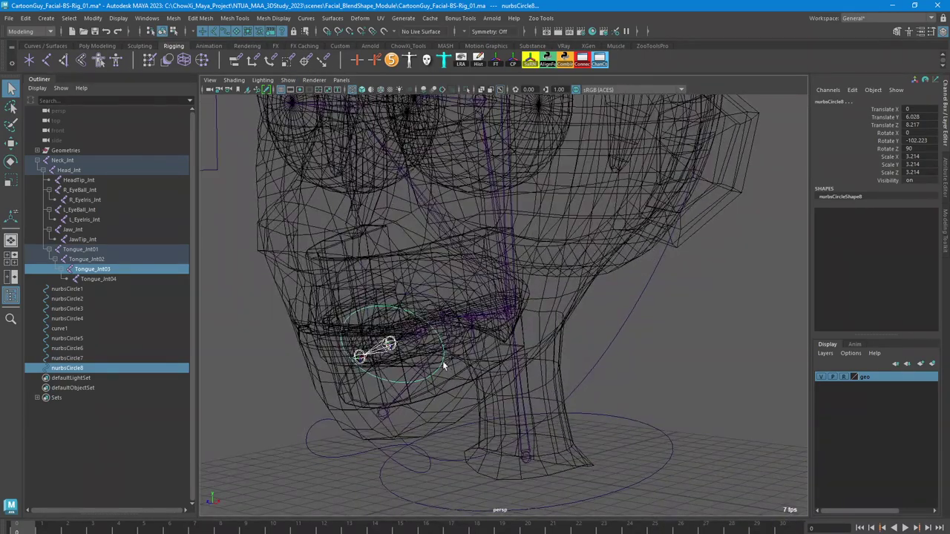
Scale the circle at Tongue_Jnt02 to about 2.98 and the one at Tongue_Jnt03 to about 2.36 in Y and Z
key(r)
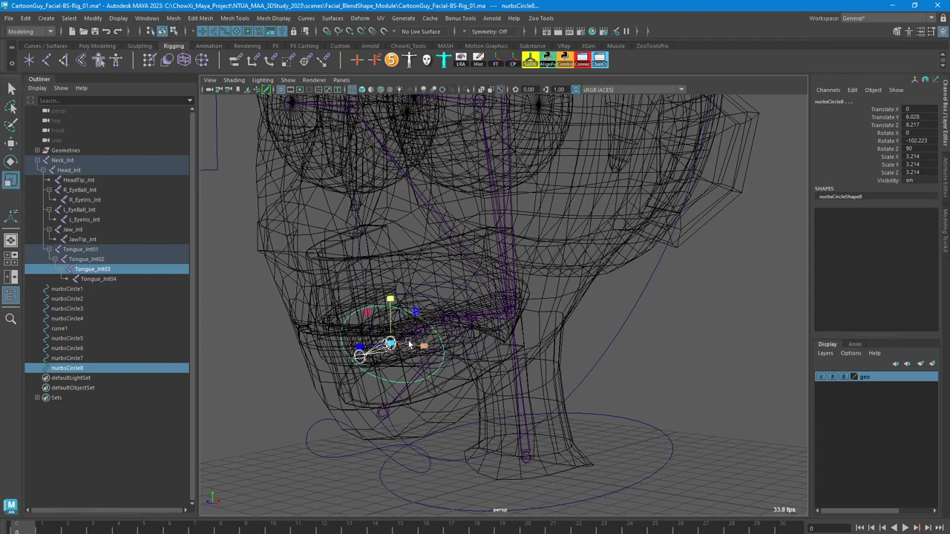
click(436, 377)
alt+drag(417, 336, 365, 317)
key(r)
mouse_move(353, 388)
alt+mouse_down()
mouse_move(346, 380)
mouse_move(357, 379)
alt+mouse_up()
drag(353, 377, 383, 339)
alt+drag(409, 336, 433, 316)
click(436, 306)
drag(389, 366, 468, 309)
click(411, 314)
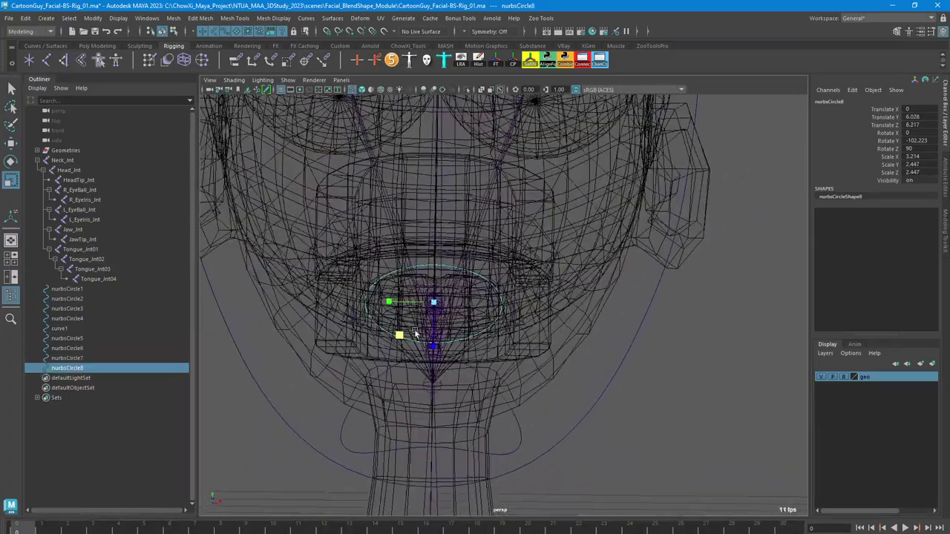
drag(398, 336, 359, 322)
key(q)
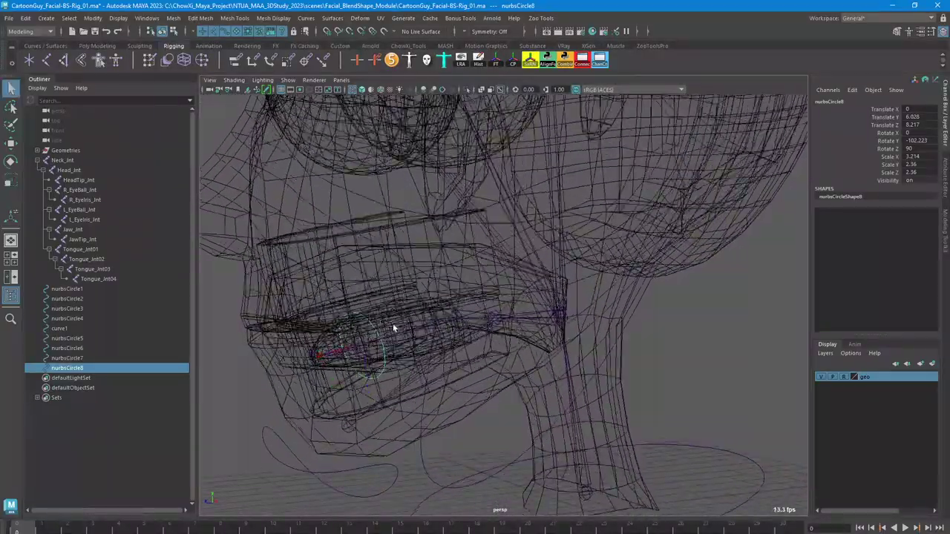
Rename the circle around the base of the neck as Neck_Ctrl
click(78, 290)
alt+middle_drag(444, 296, 459, 319)
scroll(457, 319, down, 5)
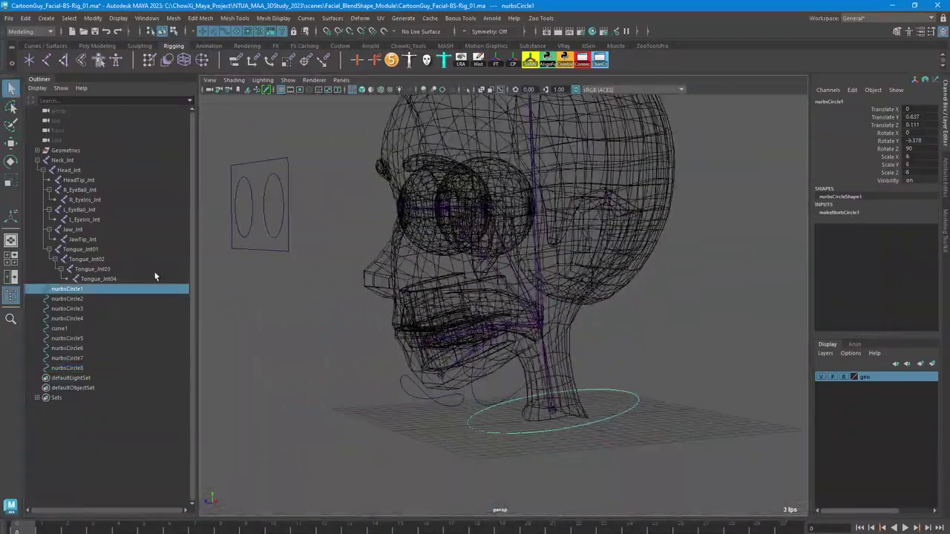
double_click(75, 289)
text(Neck_Ctrl)
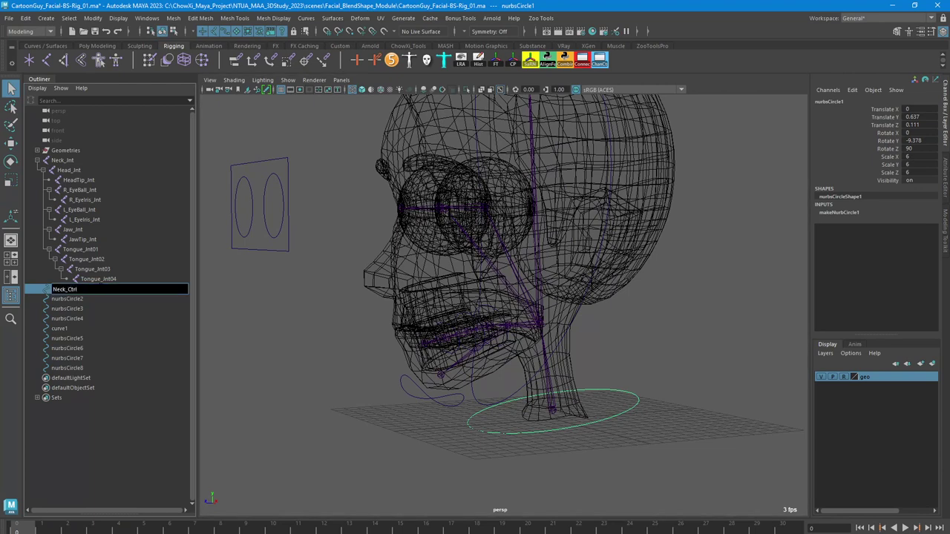
Reuse the neck control's name for the head circle and change it to Head_Ctrl
key(ctrl+a)
key(ctrl+c)
double_click(87, 309)
double_click(86, 301)
key(ctrl+v)
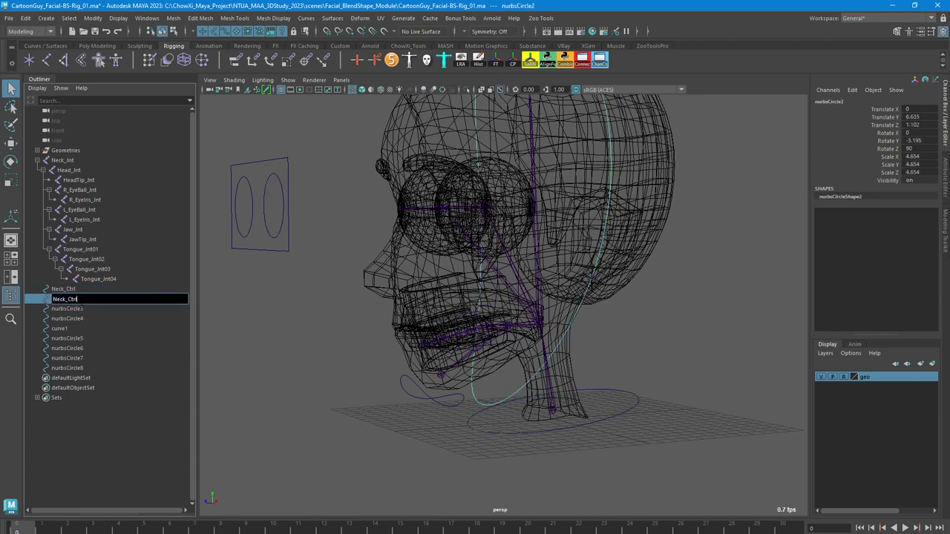
drag(66, 300, 37, 304)
text(Head)
key(Return)
Rename the left eye's circle as L_Eye_Ctrl
double_click(95, 310)
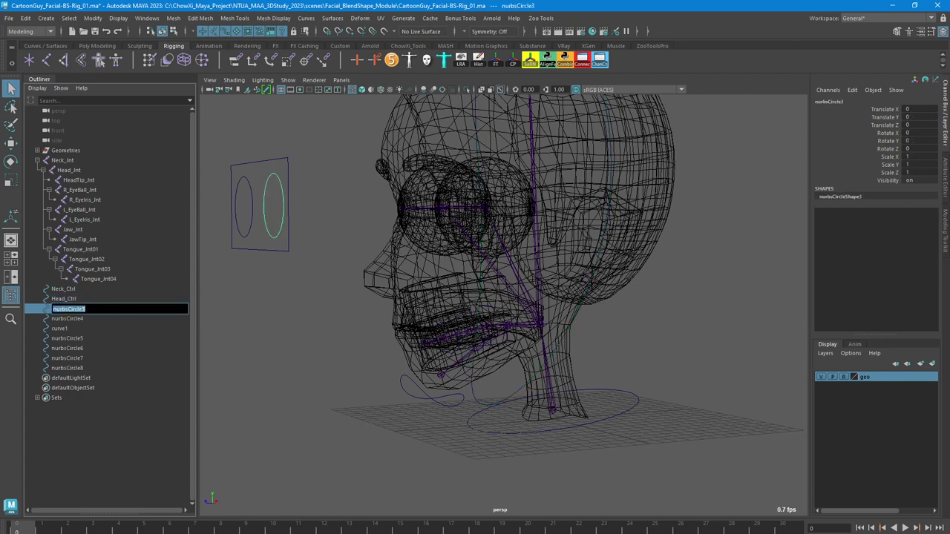
key(ctrl+v)
drag(66, 310, 45, 311)
key(BackSpace)
text(L_Eye_)
key(Return)
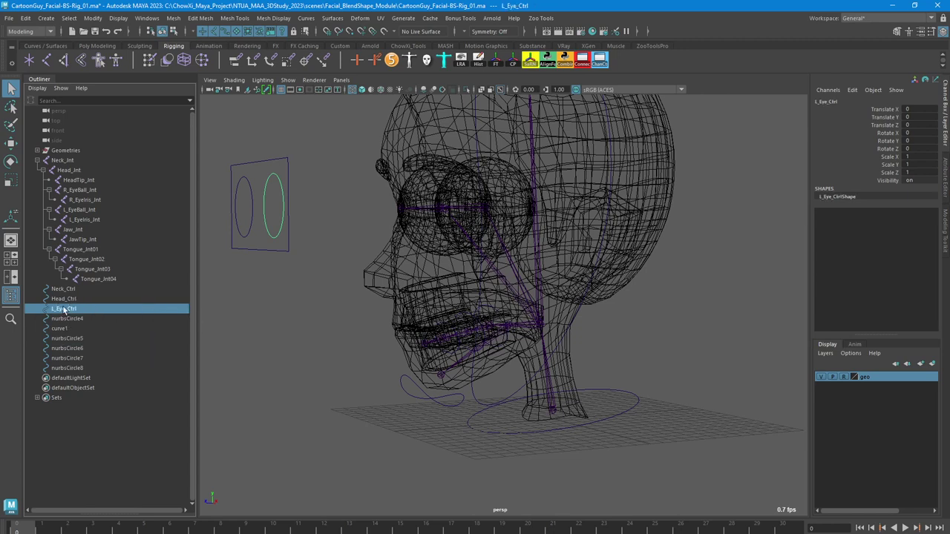
Rename the right eye's circle as R_Eye_Ctrl
click(75, 318)
double_click(77, 319)
text(Neck_Ctrl)
drag(66, 319, 9, 318)
key(BackSpace)
text(R_Eye_)
key(Return)
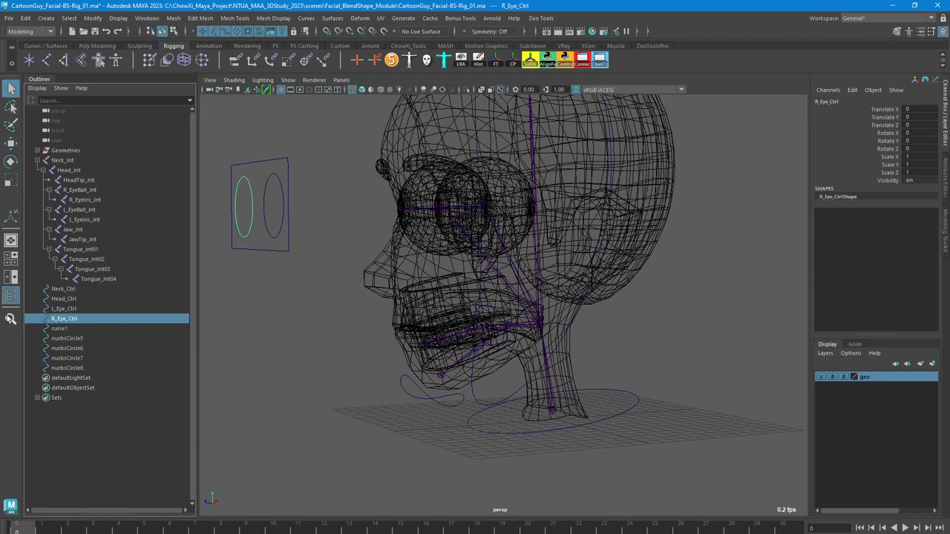
Rename the rectangular curve around the two eye circles as Both_Eyes_Ctrl
click(63, 338)
click(64, 329)
alt+drag(297, 339, 327, 338)
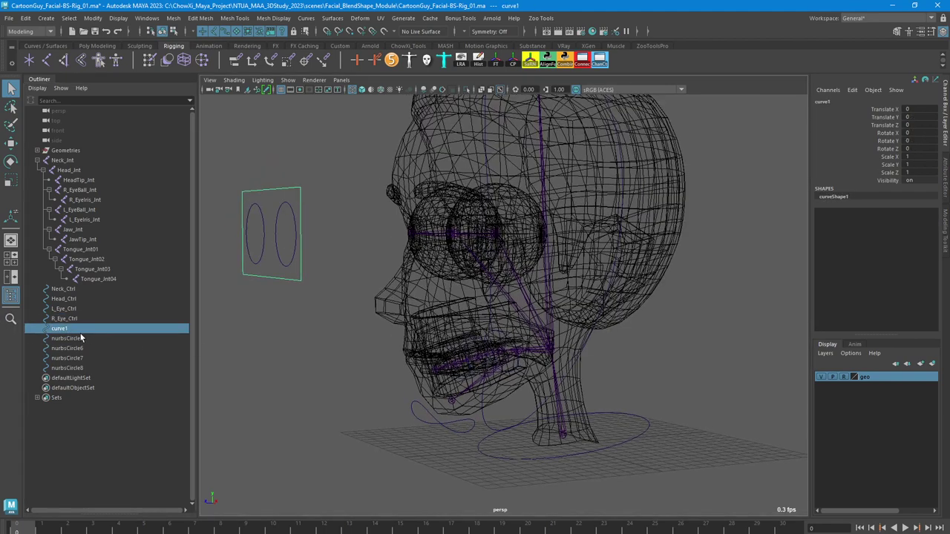
double_click(76, 329)
text(EoTH)
text(th_Eye_Ctrl)
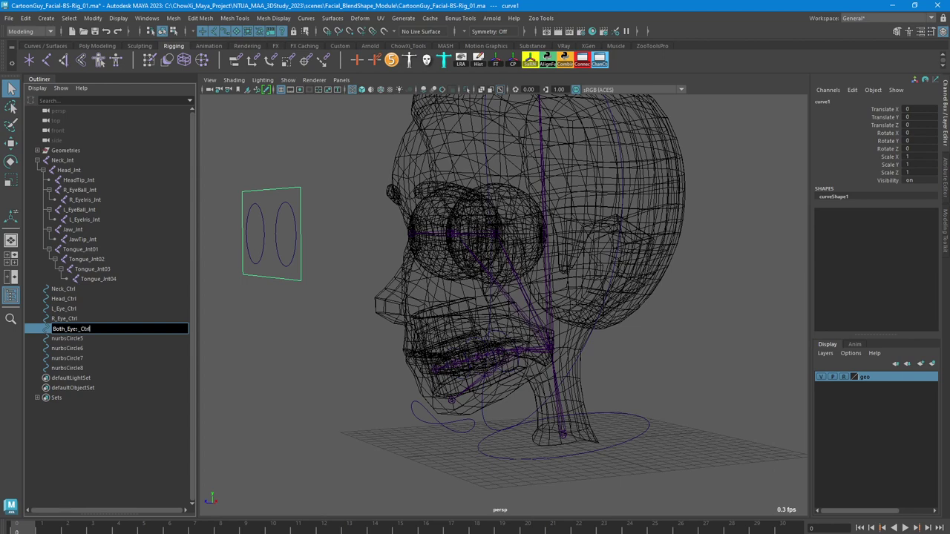
key(Return)
Rename the curved control below the chin as Jaw_Ctrl
double_click(74, 340)
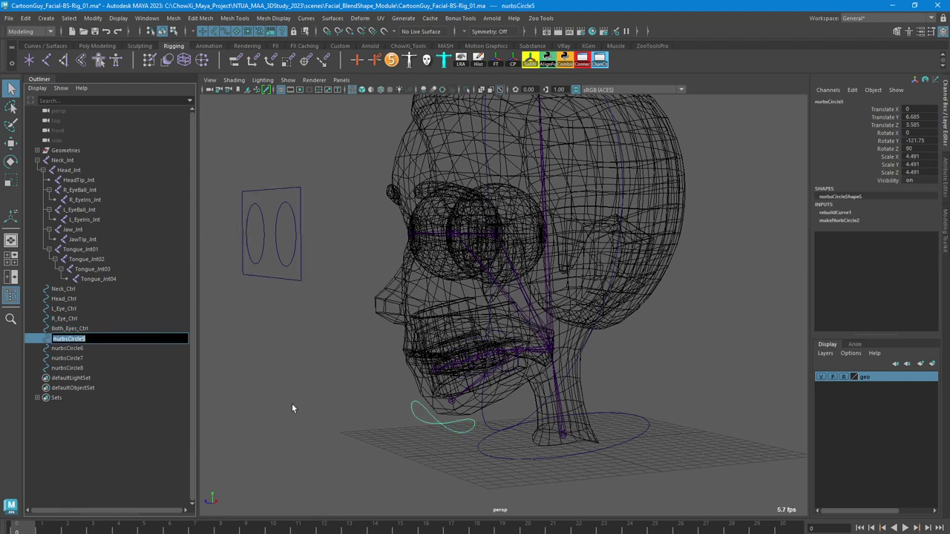
text(Jaw_Ctrl)
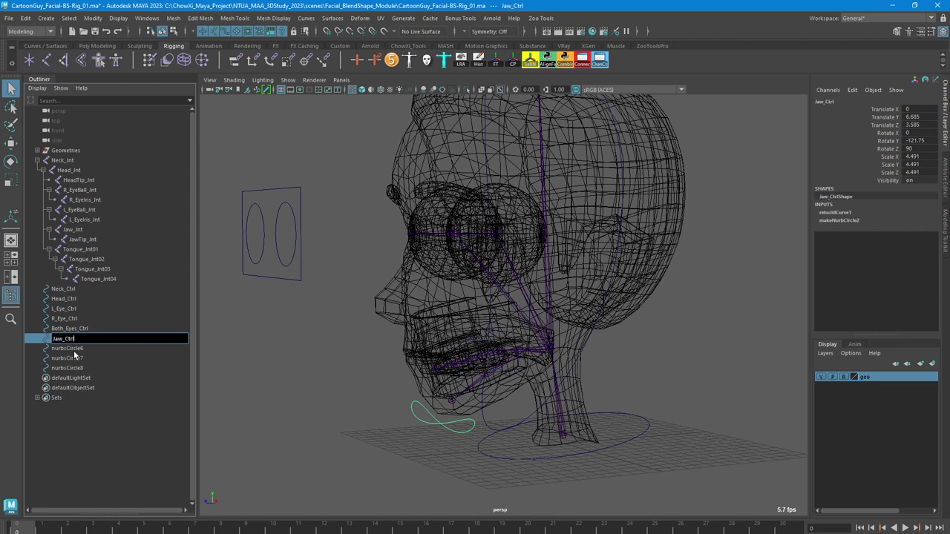
key(Return)
Rename the circle at the first tongue joint as Tongue_Main_Ctrl
double_click(68, 348)
key(BackSpace)
text(Tongue)
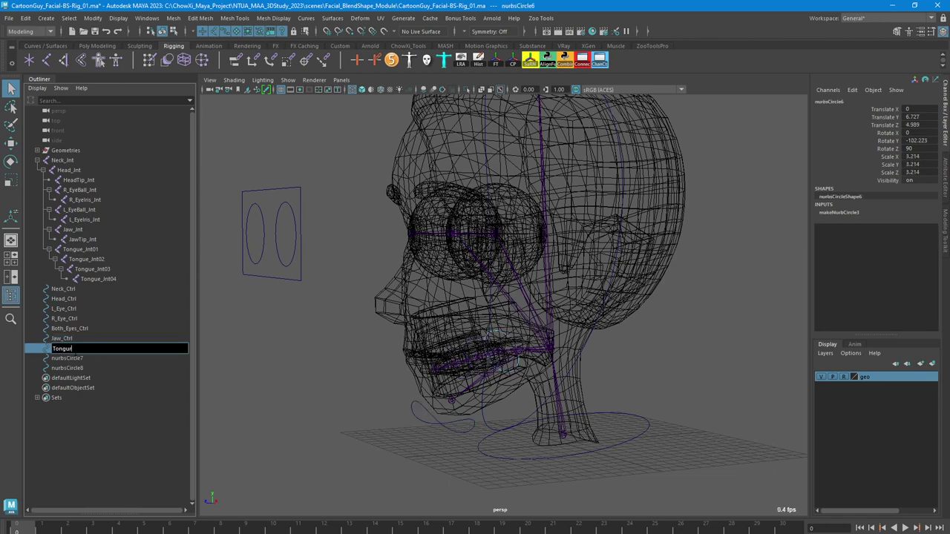
key(BackSpace)
text(e)
text(_MAIN)
text(Main)
text(_Ctrl)
Rename the circle at the second tongue joint as Tongue_Mid_Ctrl
double_click(90, 358)
text(Tongue_Main_Ctrl)
drag(88, 359, 75, 359)
text(M)
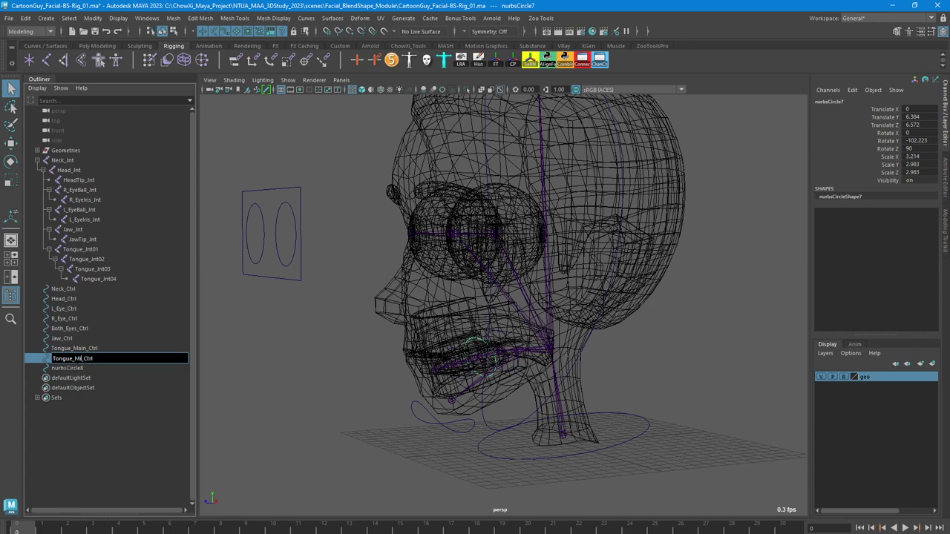
text(i)
key(BackSpace)
key(BackSpace)
text(mid)
key(Left)
key(BackSpace)
key(BackSpace)
text(Mi)
key(BackSpace)
key(BackSpace)
key(BackSpace)
text(Mi)
Rename the circle at the third tongue joint as Tongue_End_Ctrl
click(82, 368)
double_click(82, 368)
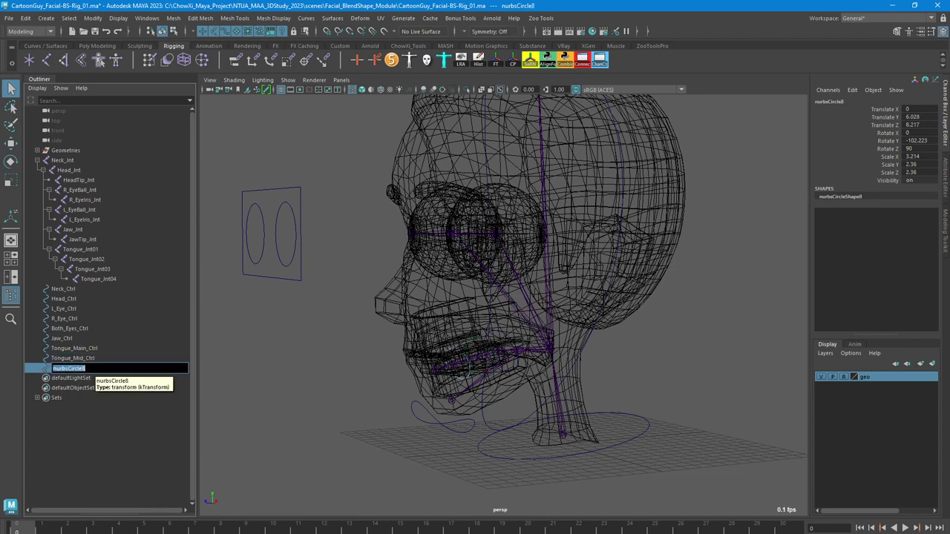
text(Tongue_Main_Ctrl)
key(BackSpace)
key(BackSpace)
key(BackSpace)
key(BackSpace)
text(End)
key(Return)
Change the name of Tongue_Main_Ctrl to Tongue_Base_Ctrl
click(74, 348)
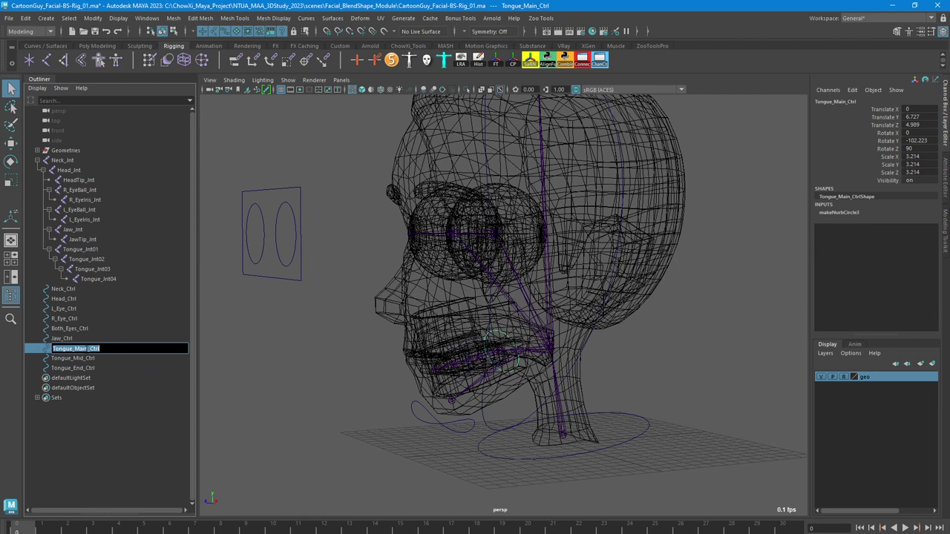
key(BackSpace)
key(BackSpace)
key(BackSpace)
key(BackSpace)
key(BackSpace)
text(Base)
key(Return)
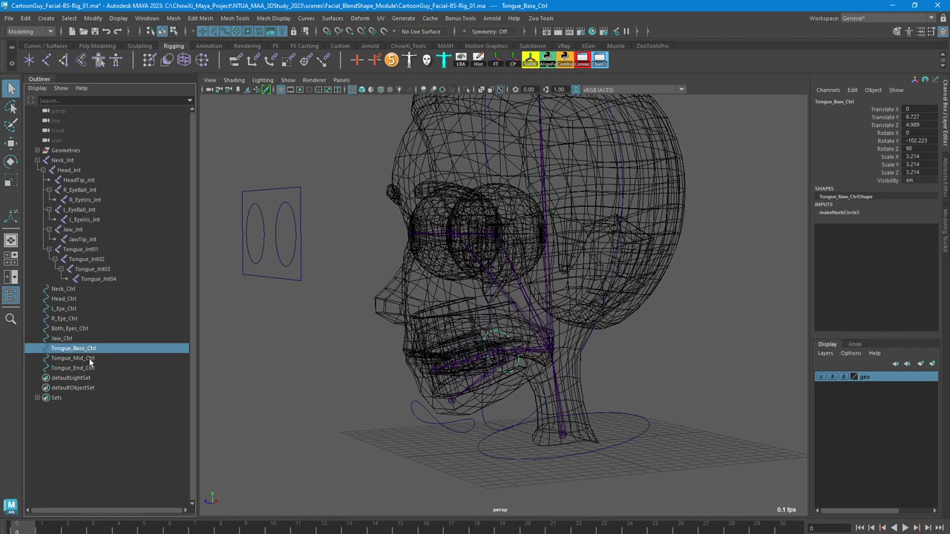
Check the control curves one by one in the outliner, from Neck_Ctrl through Tongue_End_Ctrl
click(86, 359)
key(Up)
key(Up)
key(Up)
key(Up)
key(Up)
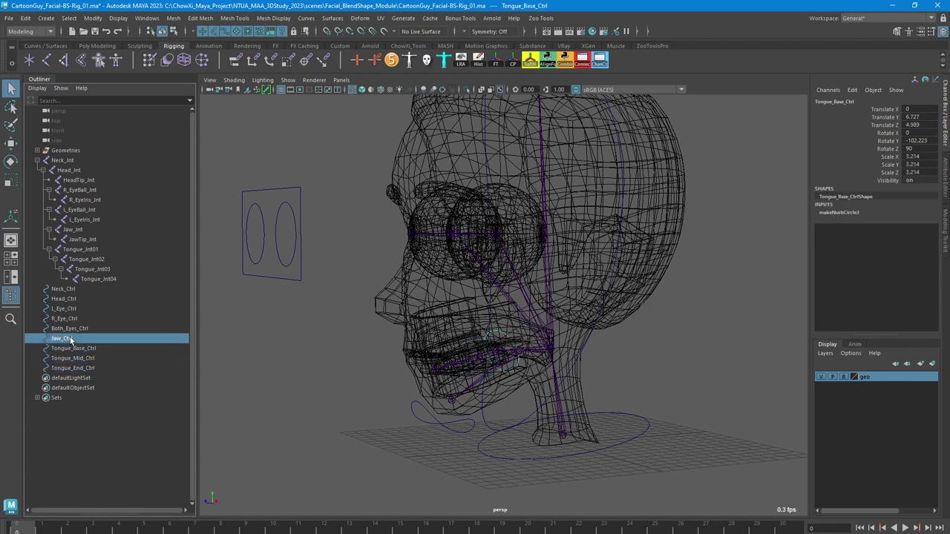
alt+drag(321, 331, 320, 359)
click(319, 358)
click(65, 290)
click(68, 300)
click(69, 309)
click(72, 320)
click(83, 338)
click(79, 329)
click(77, 340)
click(81, 350)
click(90, 358)
click(109, 367)
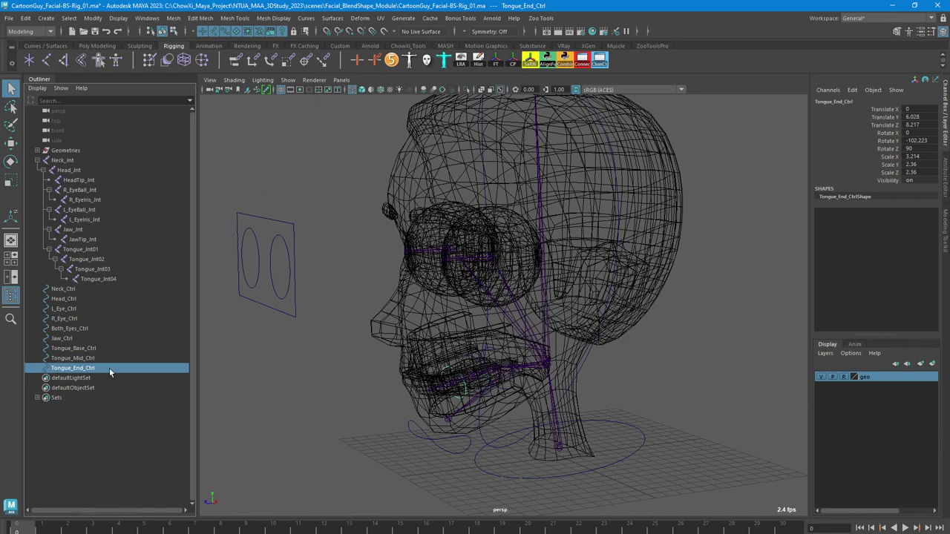
Create nine nested empty groups, one for each control curve, and expand their hierarchy
click(327, 413)
alt+drag(327, 412, 289, 400)
key(ctrl+g)
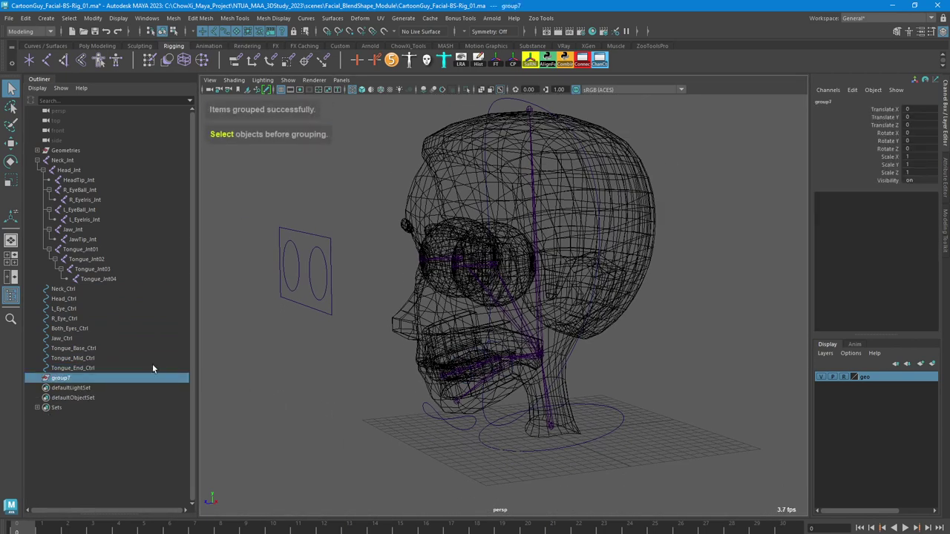
shift+click(37, 378)
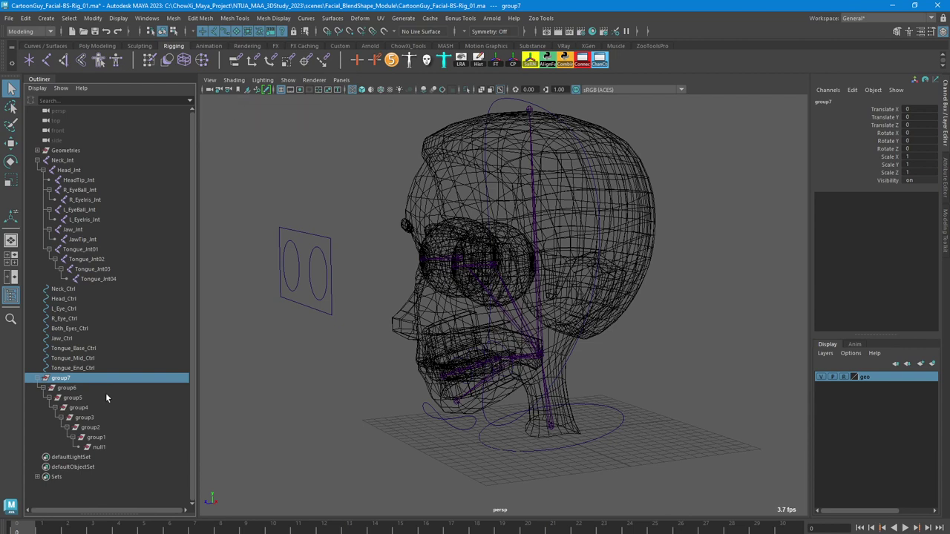
key(ctrl+g)
shift+click(37, 378)
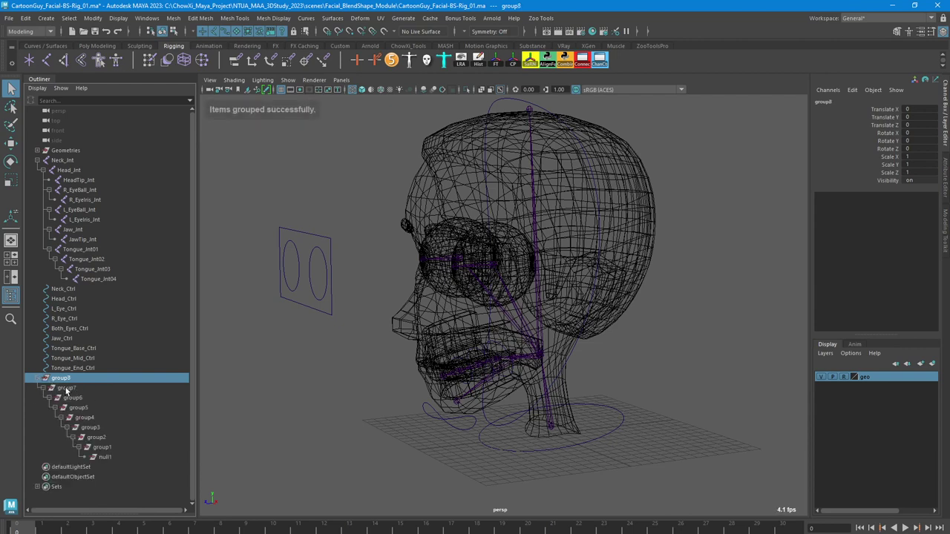
Unparent all the nested empty groups so each one sits at the top level of the scene
click(65, 389)
shift+click(108, 467)
click(108, 457)
shift+click(65, 392)
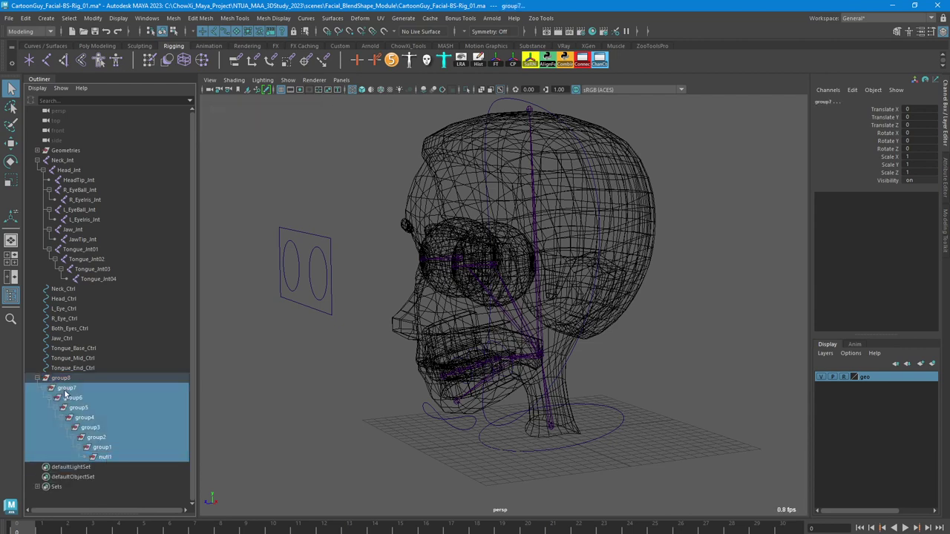
key(shift+p)
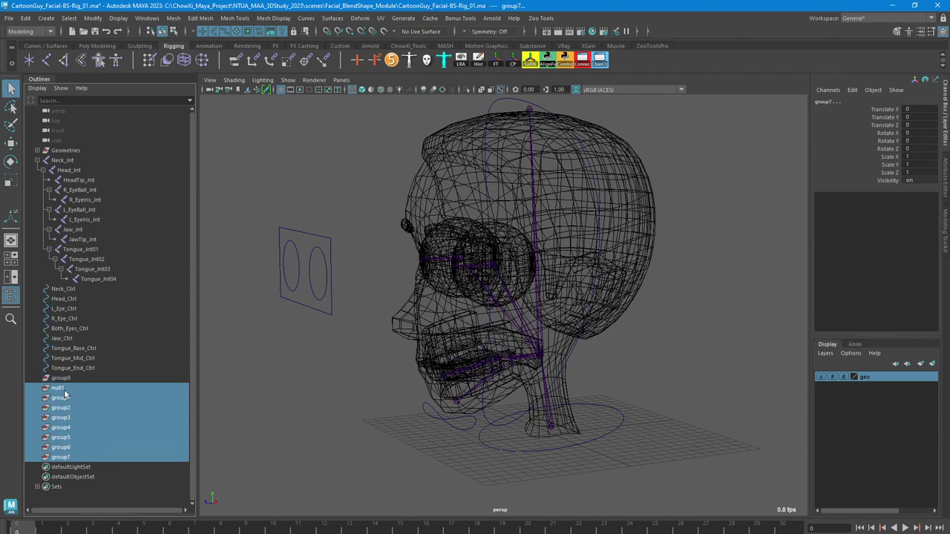
Rename the empty group8 as Neck_Ctrl_GP
click(69, 289)
click(66, 379)
double_click(65, 378)
text(Neck_Ctrl)
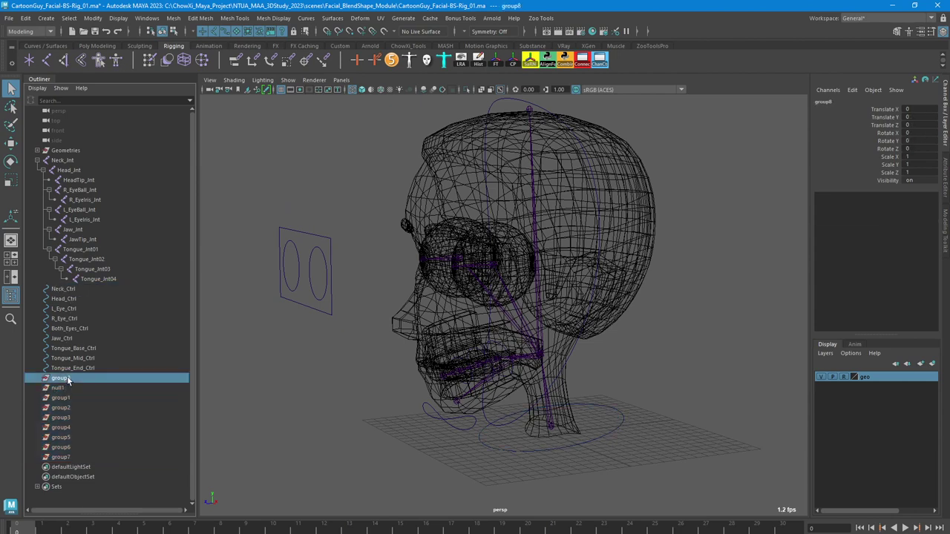
text(_gp)
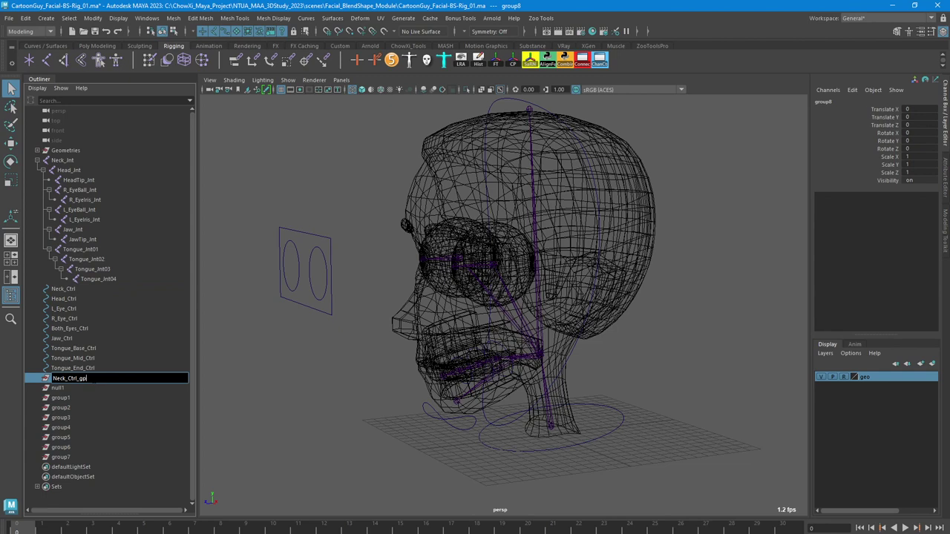
key(BackSpace)
key(BackSpace)
text(GP)
Rename the empty group null1 as Head_Ctrl_GP, reusing the head control's name
double_click(63, 300)
key(ctrl+c)
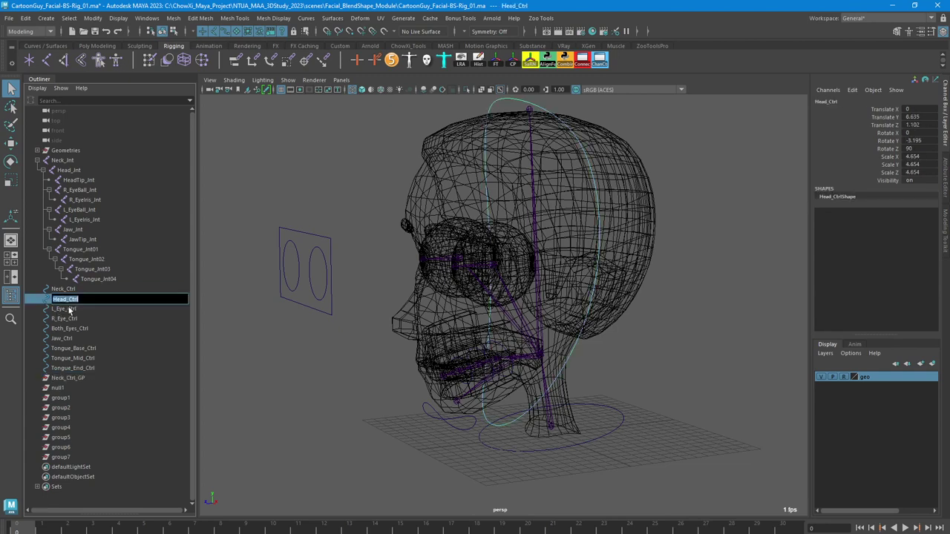
double_click(62, 388)
key(ctrl+v)
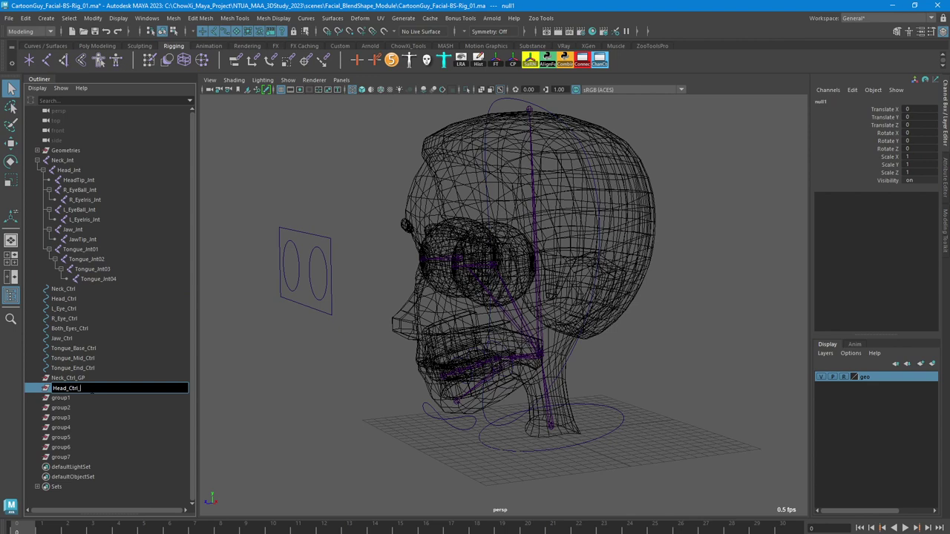
Rename the empty group1 as L_Eye_Ctrl_GP, reusing the left eye control's name
double_click(59, 309)
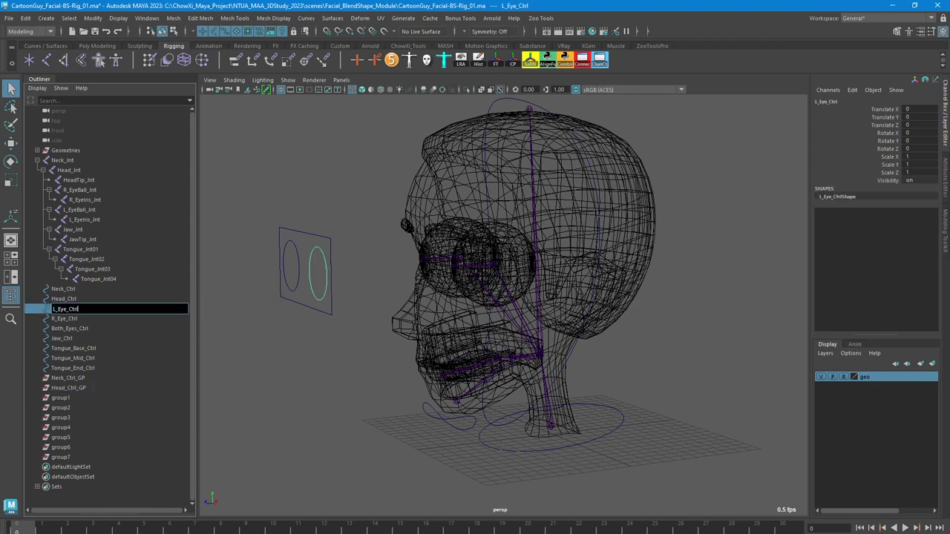
double_click(62, 398)
text(L_Eye_Ctrl)
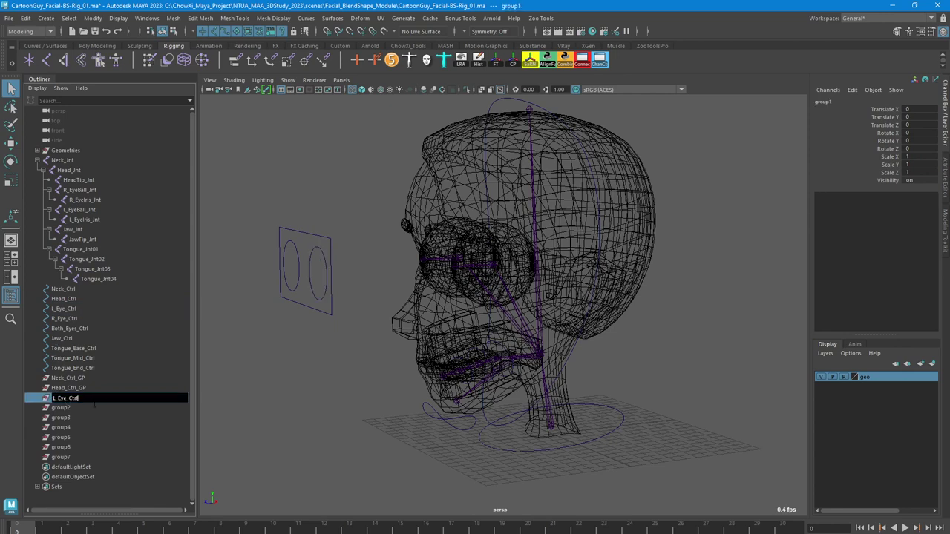
text(_GP)
Rename the empty group2 as R_Eye_Ctrl_GP, reusing the right eye control's name
double_click(64, 318)
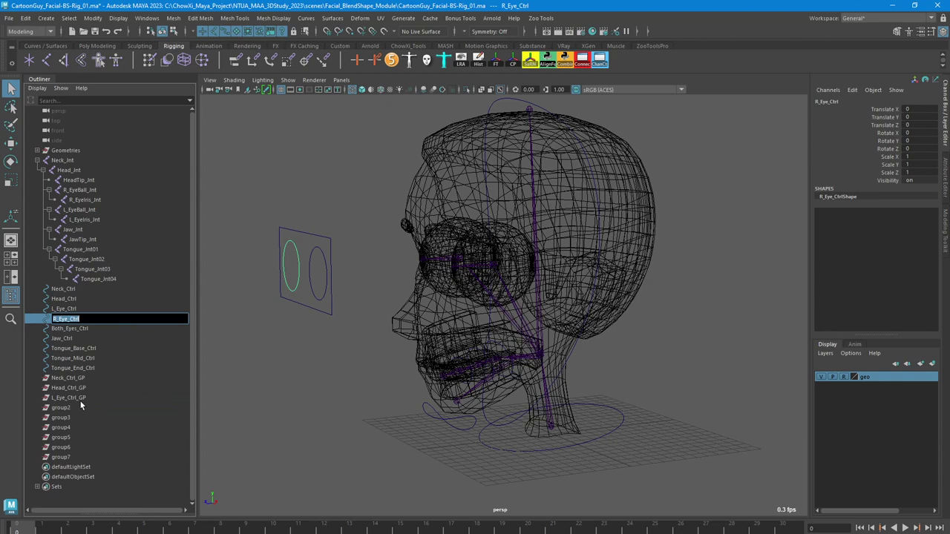
key(ctrl+c)
double_click(62, 408)
key(ctrl+v)
text(_GP)
Rename the empty group3 as Both_Eyes_Ctrl_GP, reusing the name of the control for both eyes
double_click(71, 329)
key(ctrl+c)
double_click(62, 417)
key(ctrl+v)
text(_GP)
Rename the empty group4 as Jaw_Ctrl_GP, reusing the jaw control's name
double_click(63, 338)
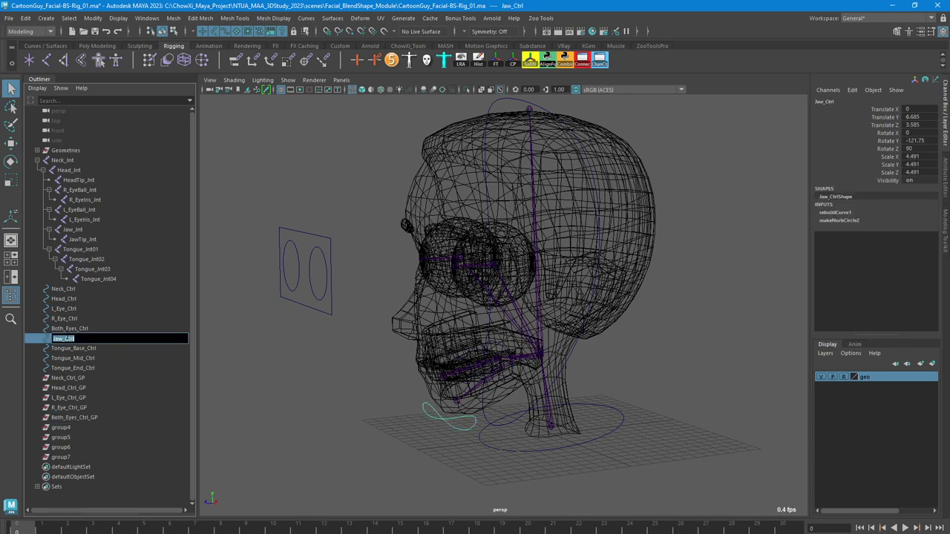
key(ctrl+c)
double_click(61, 428)
key(ctrl+v)
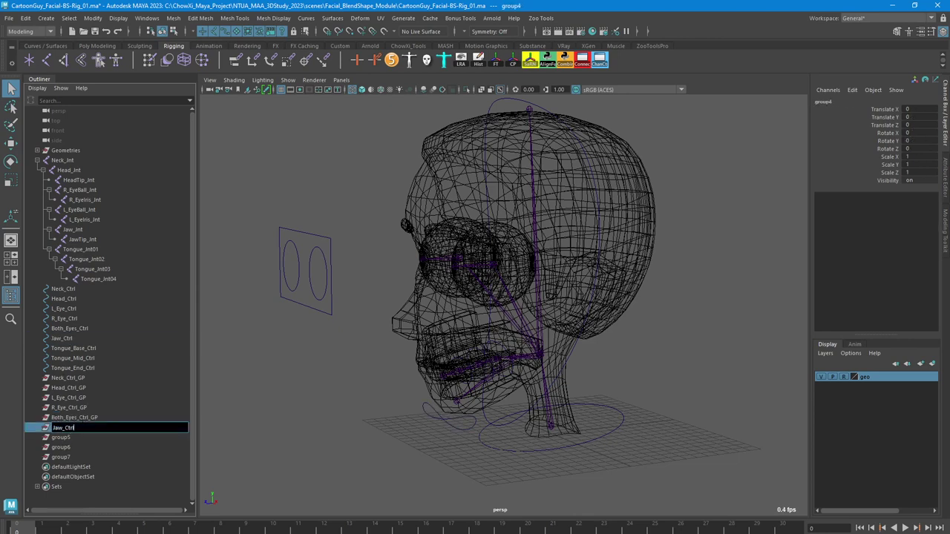
text(_GP)
Rename the empty group5 as Tongue_Base_Ctrl_GP, reusing the tongue base control's name
double_click(67, 348)
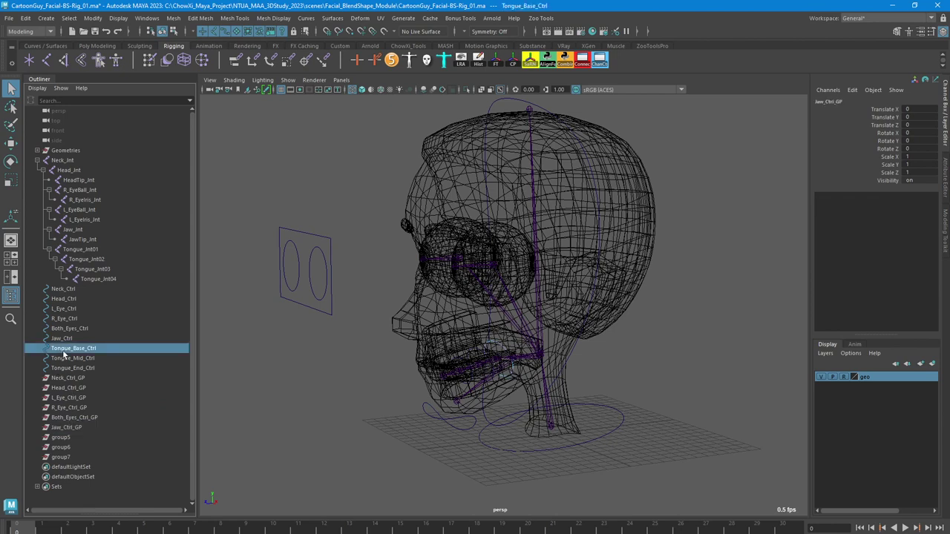
key(ctrl+c)
double_click(63, 437)
key(ctrl+v)
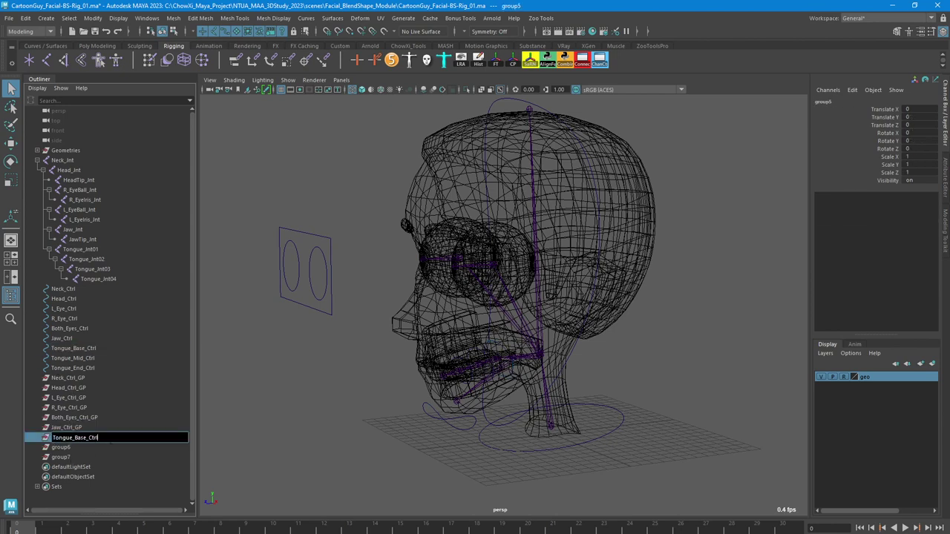
text(_GP)
Rename the empty group6 as Tongue_Mid_Ctrl_GP, reusing the middle tongue control's name
double_click(74, 359)
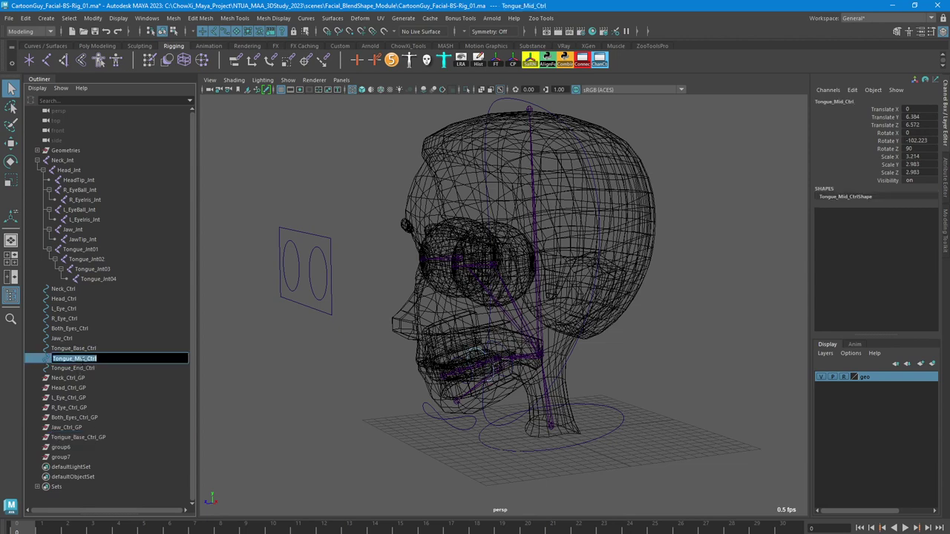
key(ctrl+c)
double_click(60, 447)
key(ctrl+v)
text(_GP)
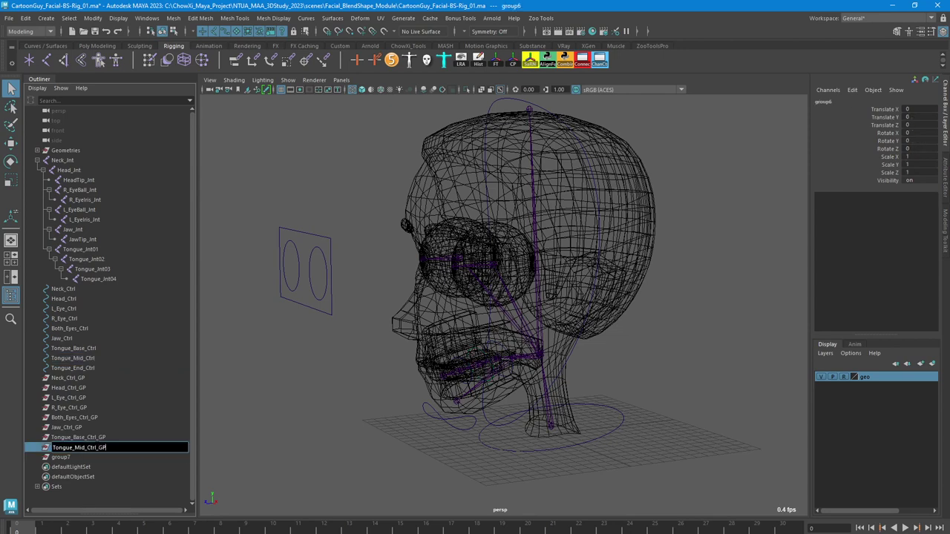
Rename the empty group7 as Tongue_End_Ctrl_GP, reusing the tongue end control's name
click(72, 369)
click(77, 460)
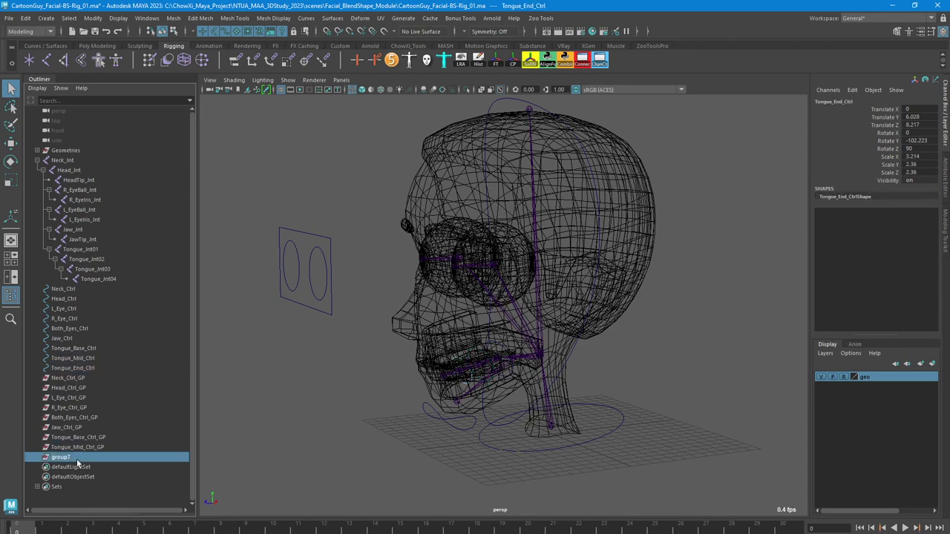
double_click(77, 458)
key(ctrl+v)
text(_GP)
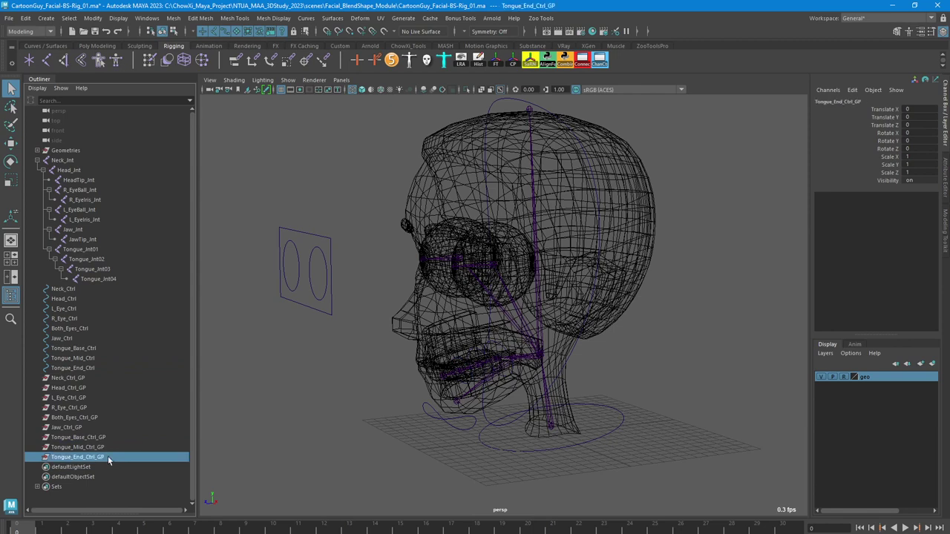
key(Return)
Align Neck_Ctrl_GP to Neck_Ctrl and Head_Ctrl_GP to Head_Ctrl, matching position and rotation
click(64, 289)
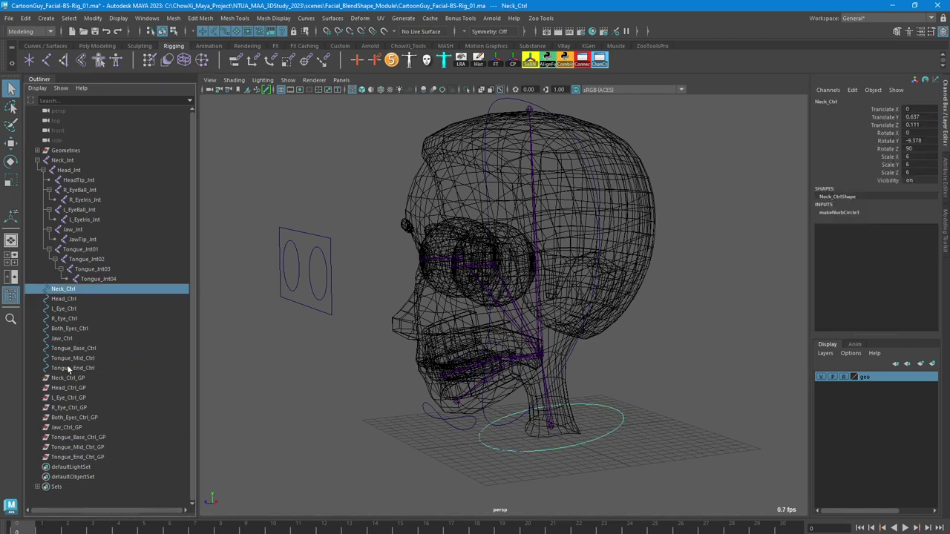
click(67, 380)
ctrl+click(74, 290)
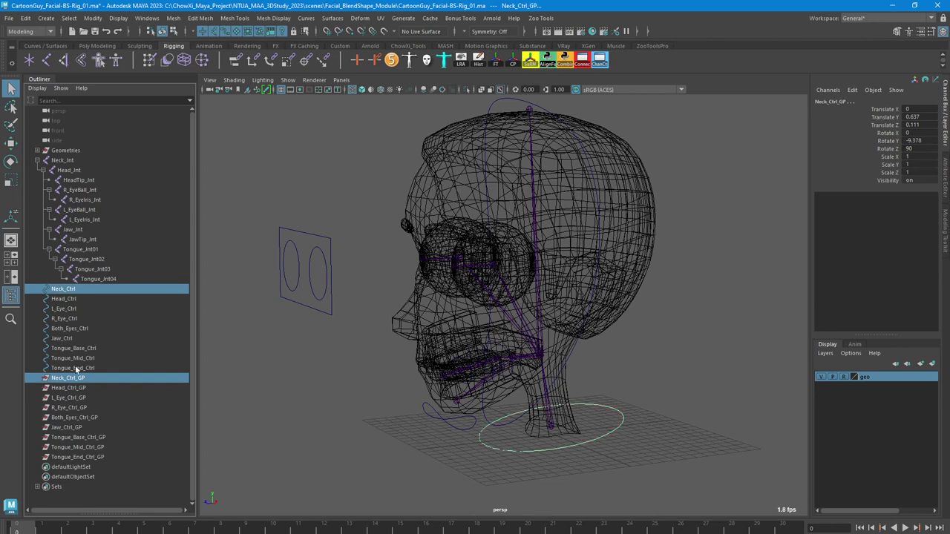
key(w)
click(78, 387)
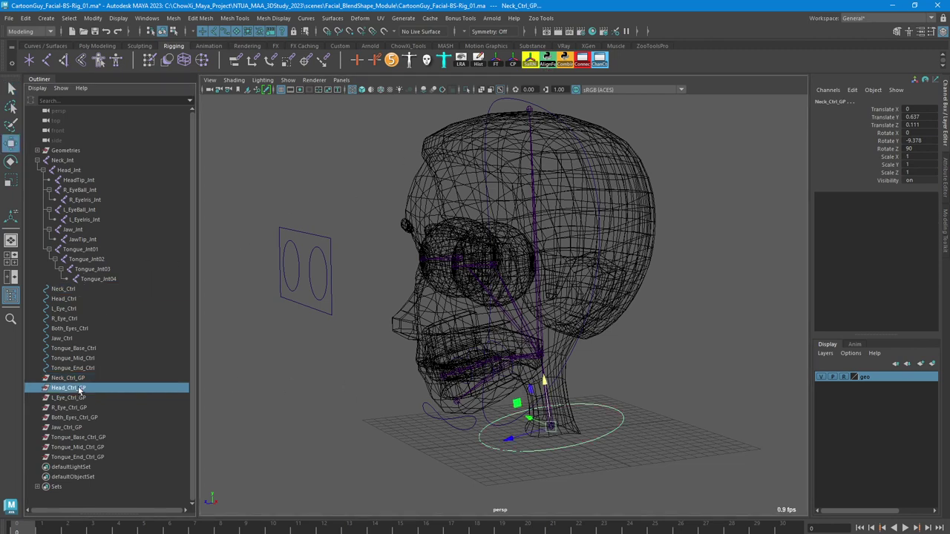
ctrl+click(73, 300)
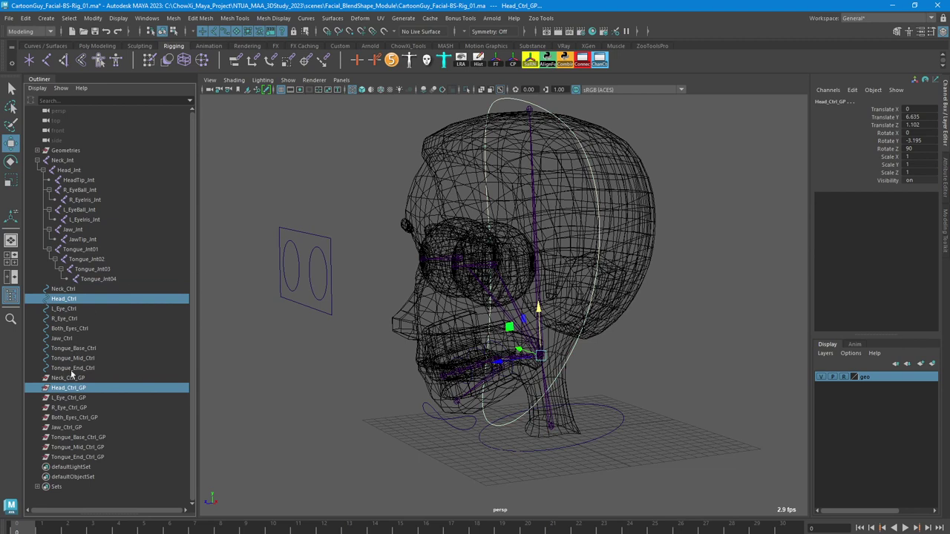
Align L_Eye_Ctrl_GP to L_Eye_Ctrl and R_Eye_Ctrl_GP to R_Eye_Ctrl
click(78, 399)
ctrl+click(73, 308)
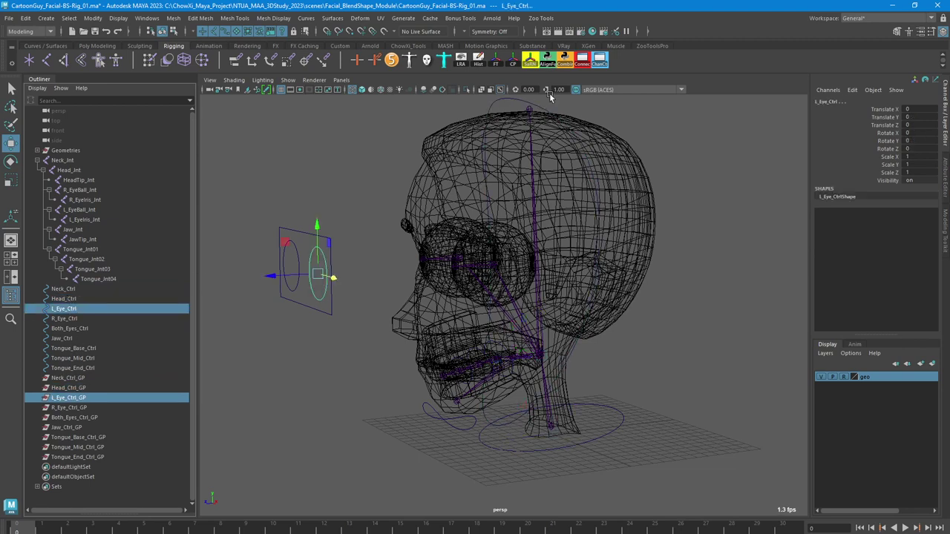
click(548, 63)
click(83, 408)
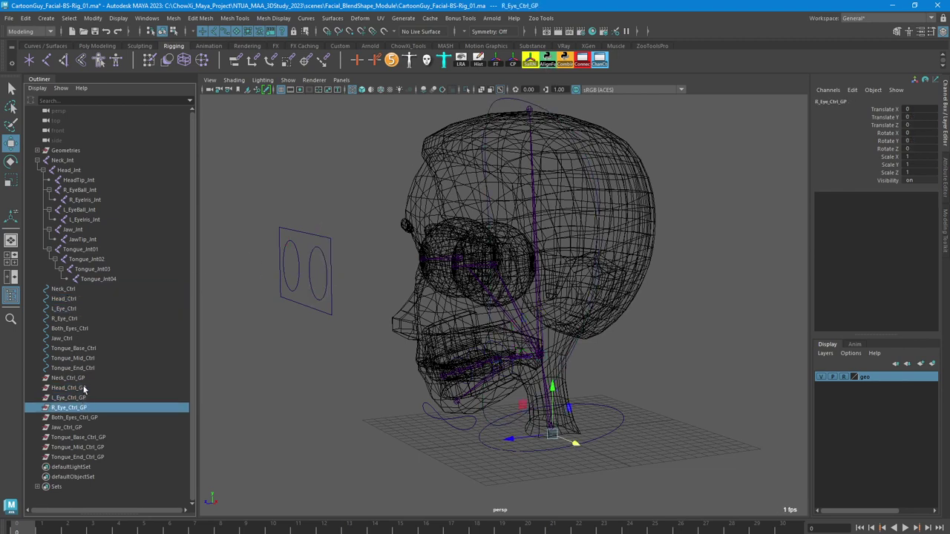
ctrl+click(65, 319)
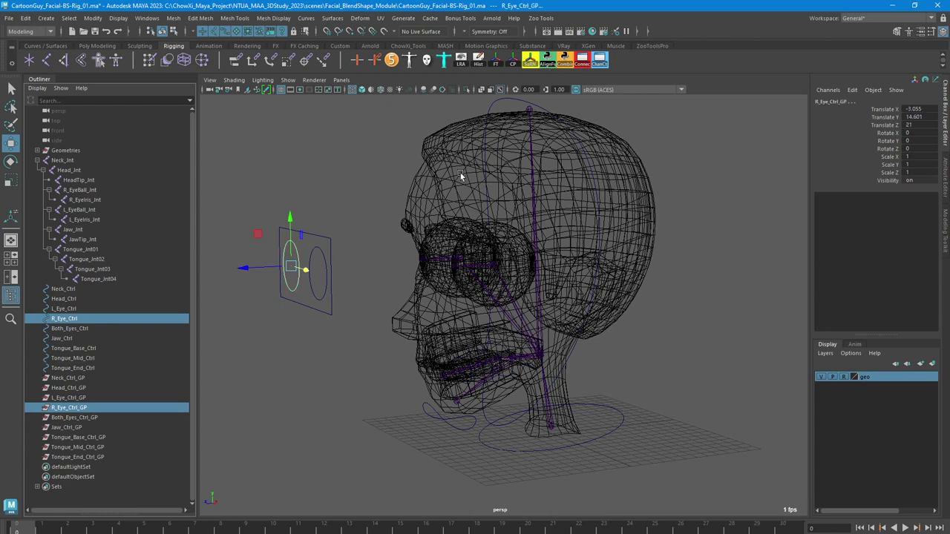
Align Both_Eyes_Ctrl_GP to Both_Eyes_Ctrl and Jaw_Ctrl_GP to Jaw_Ctrl
click(89, 417)
ctrl+click(80, 331)
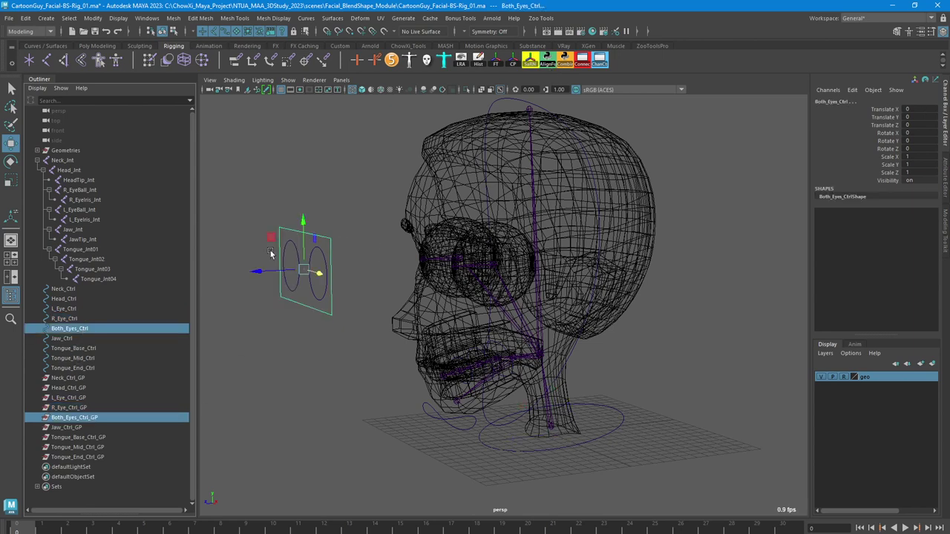
click(93, 427)
ctrl+click(74, 337)
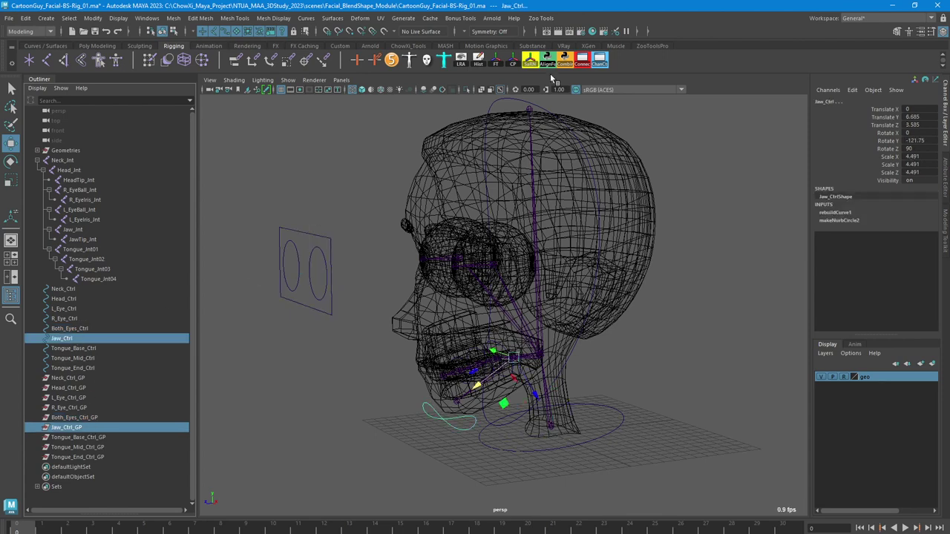
Align Tongue_Base_Ctrl_GP to Tongue_Base_Ctrl and Tongue_Mid_Ctrl_GP to Tongue_Mid_Ctrl
click(75, 439)
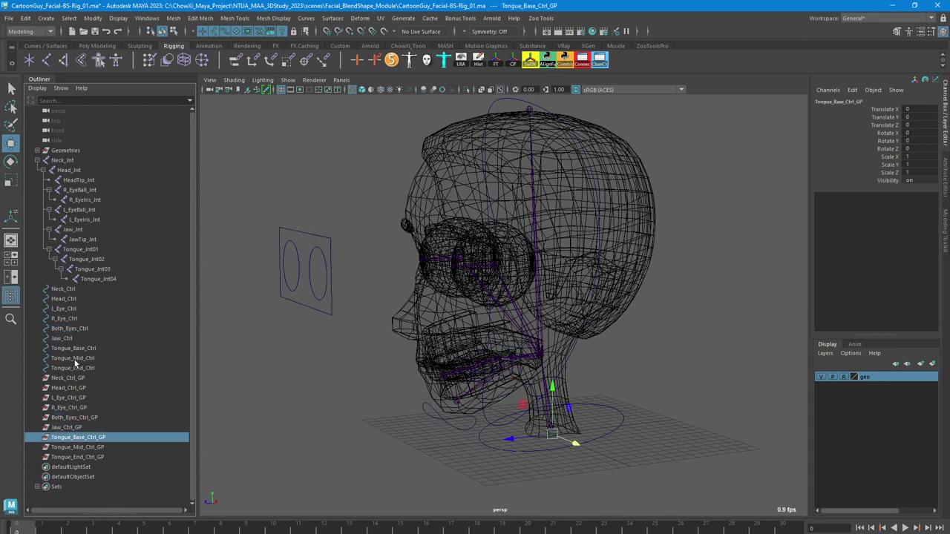
ctrl+click(80, 348)
click(549, 60)
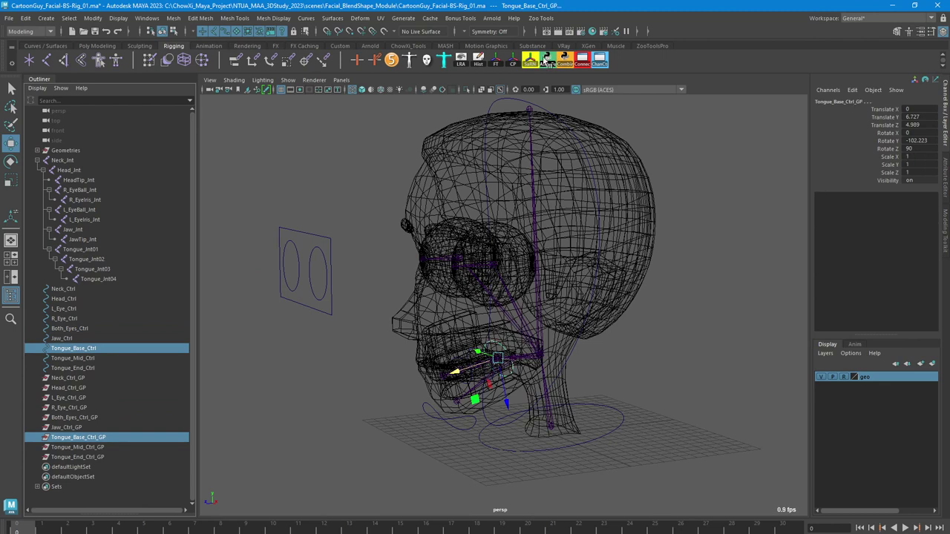
click(92, 448)
ctrl+click(73, 358)
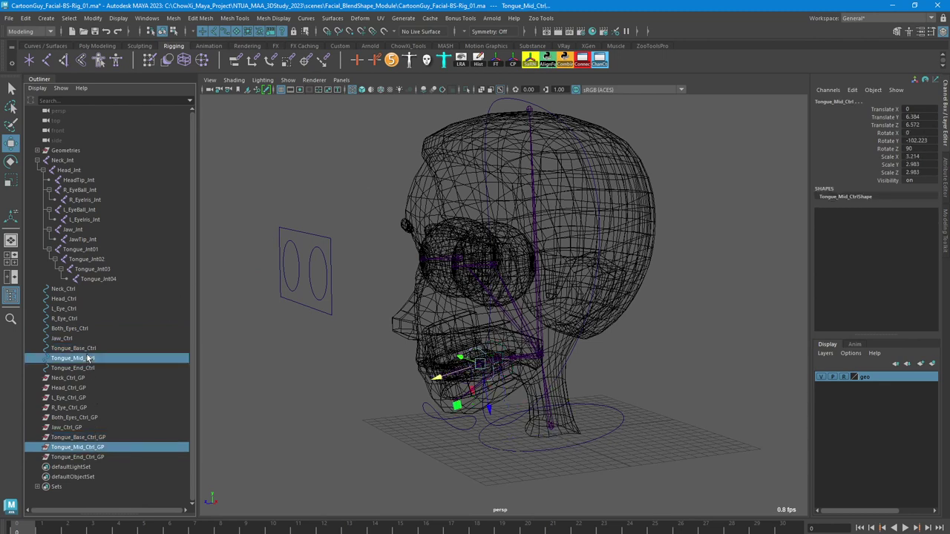
click(548, 59)
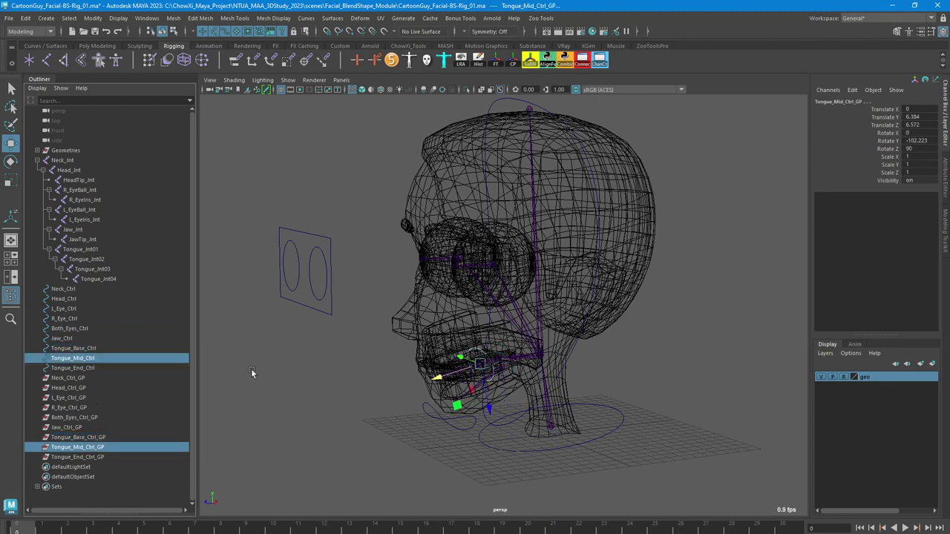
Align Tongue_End_Ctrl_GP to Tongue_End_Ctrl
click(101, 457)
ctrl+click(73, 368)
click(547, 59)
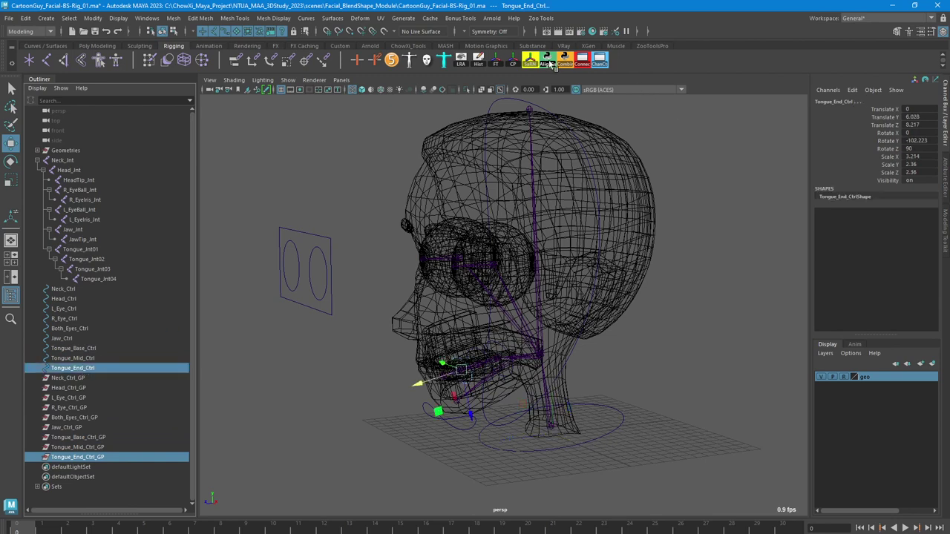
Freeze the scale of all control curves and offset groups, from Neck_Ctrl through Tongue_End_Ctrl_GP
click(86, 289)
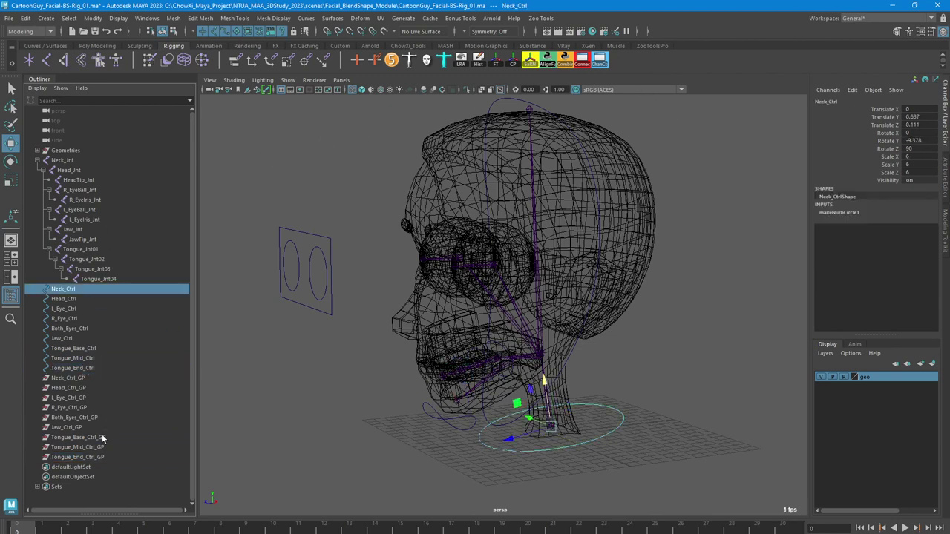
shift+click(99, 457)
drag(897, 174, 890, 158)
right_click(891, 157)
mouse_move(875, 334)
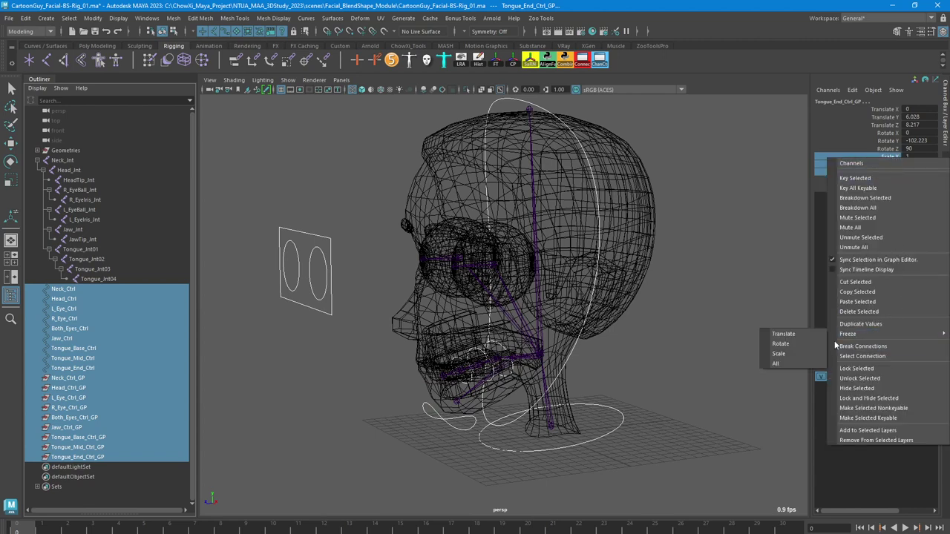
click(788, 359)
Freeze the translation of all the control curves and their offset groups, leaving their rotation values unfrozen
drag(886, 126, 888, 108)
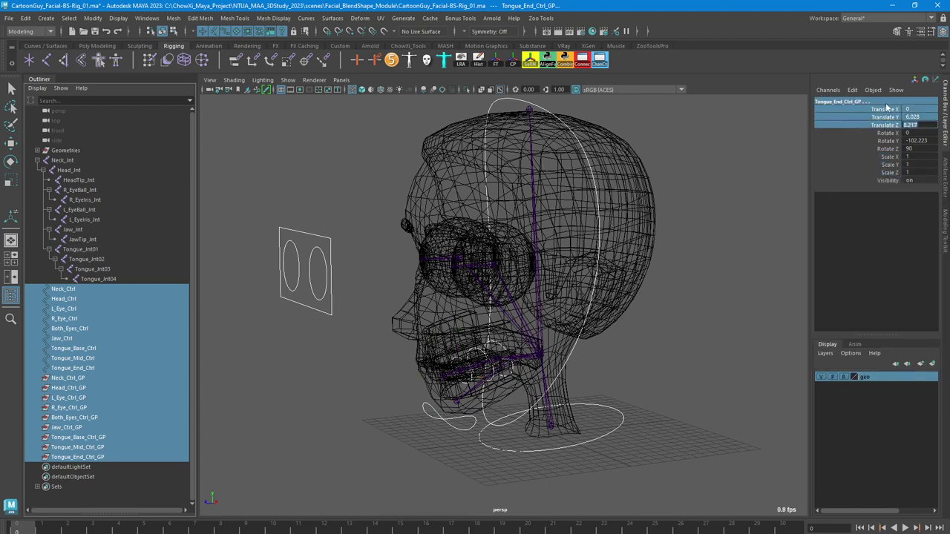
right_click(888, 108)
mouse_move(855, 285)
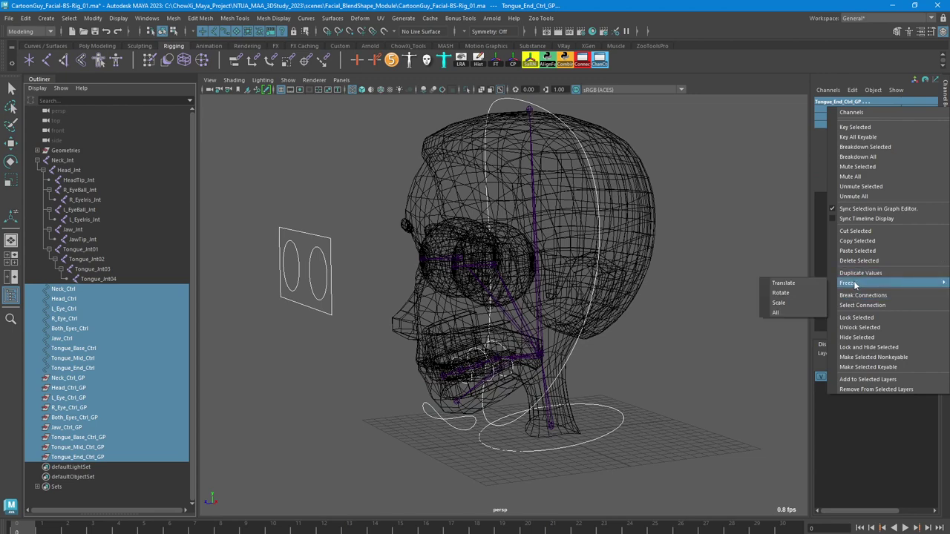
click(790, 284)
key(w)
click(724, 290)
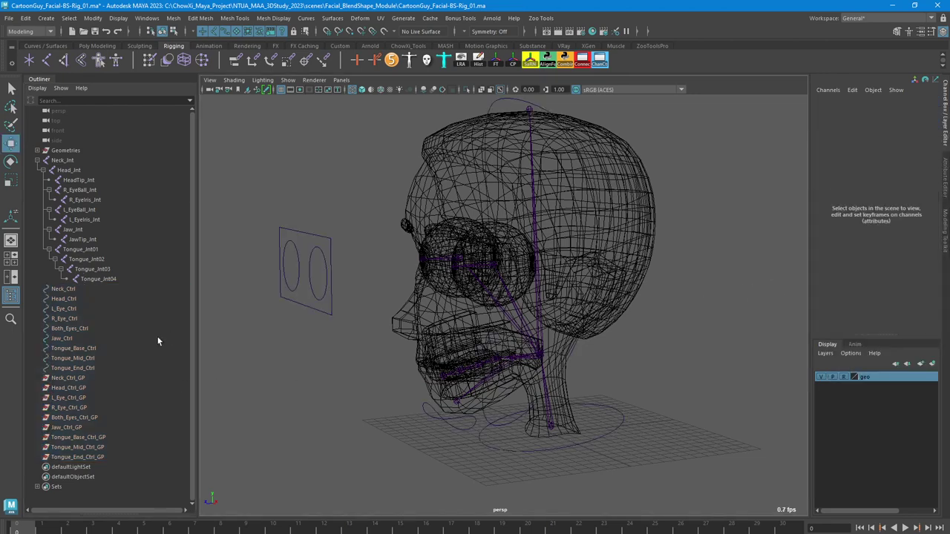
Check the transform values of the offset groups from Neck_Ctrl_GP to Tongue_End_Ctrl_GP one by one
click(68, 378)
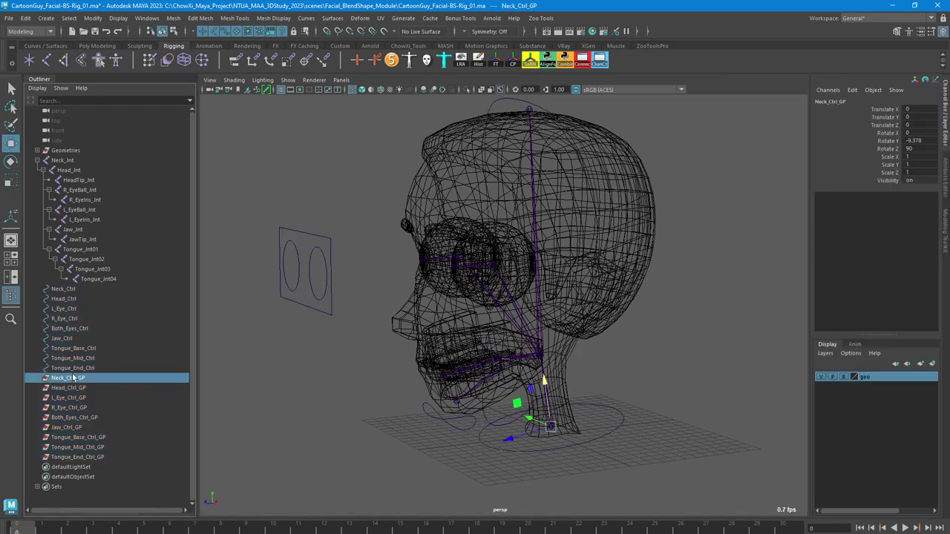
click(80, 458)
click(80, 446)
click(79, 437)
click(71, 418)
click(69, 407)
click(72, 398)
click(69, 379)
Parent Neck_Ctrl under Neck_Ctrl_GP and Head_Ctrl under Head_Ctrl_GP
click(72, 290)
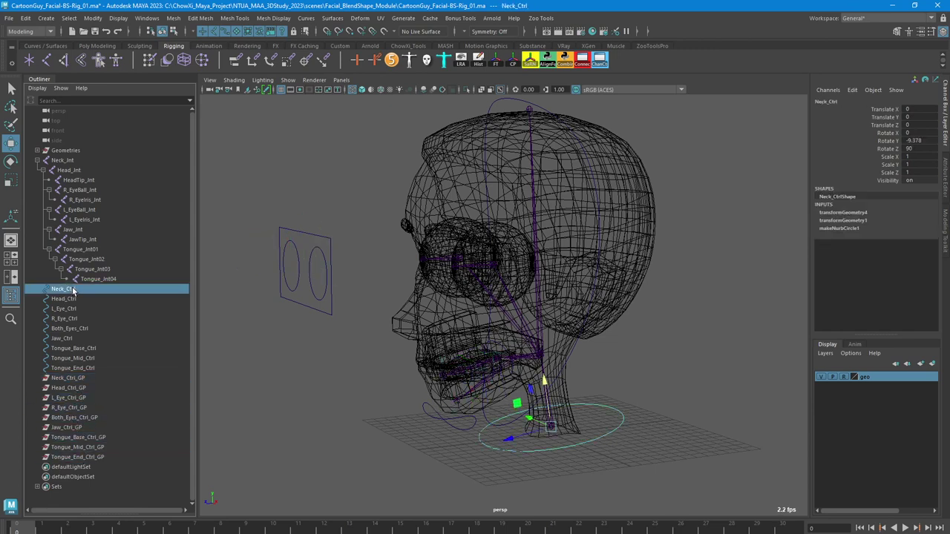
middle_drag(73, 290, 72, 379)
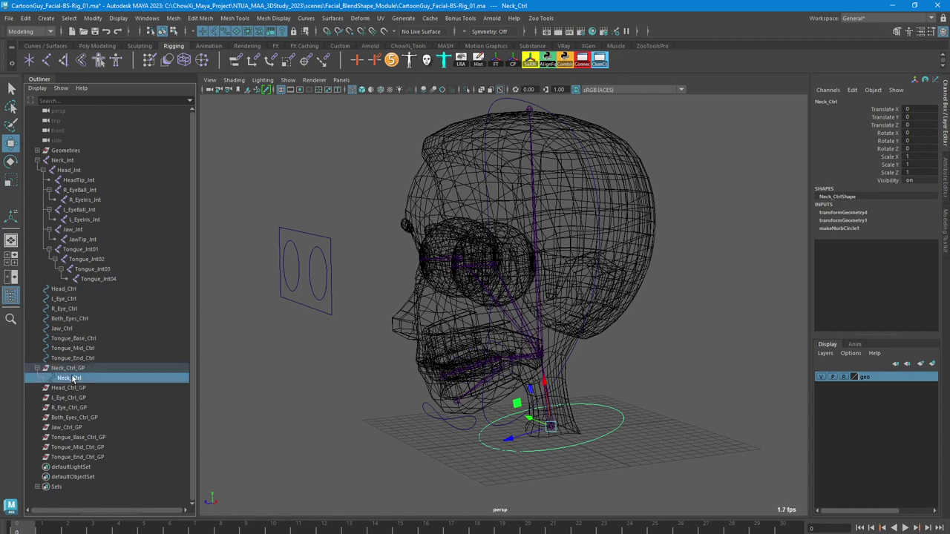
click(72, 289)
middle_drag(72, 289, 74, 387)
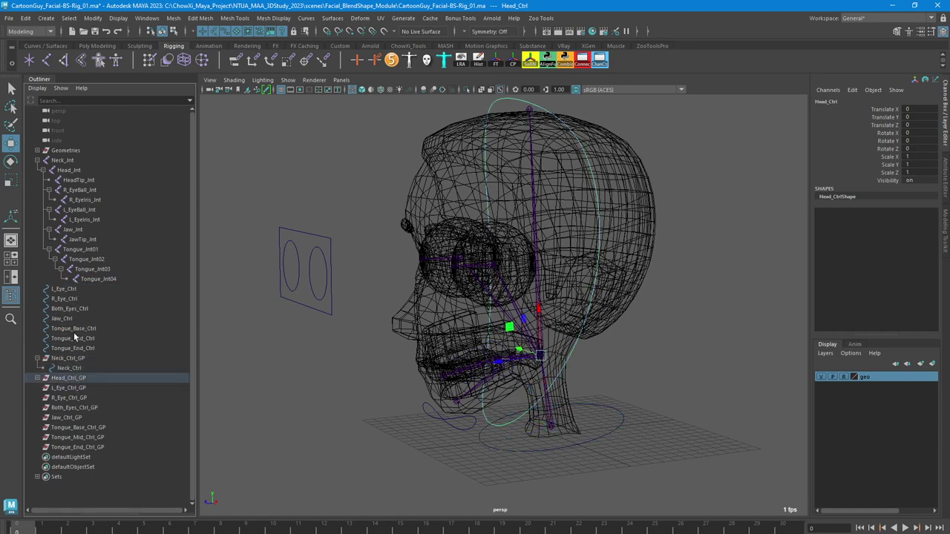
Parent L_Eye_Ctrl, R_Eye_Ctrl and Both_Eyes_Ctrl each under the offset group of the same name
click(66, 289)
middle_drag(66, 289, 73, 387)
click(70, 290)
middle_drag(70, 290, 73, 388)
click(63, 289)
middle_drag(63, 288, 74, 388)
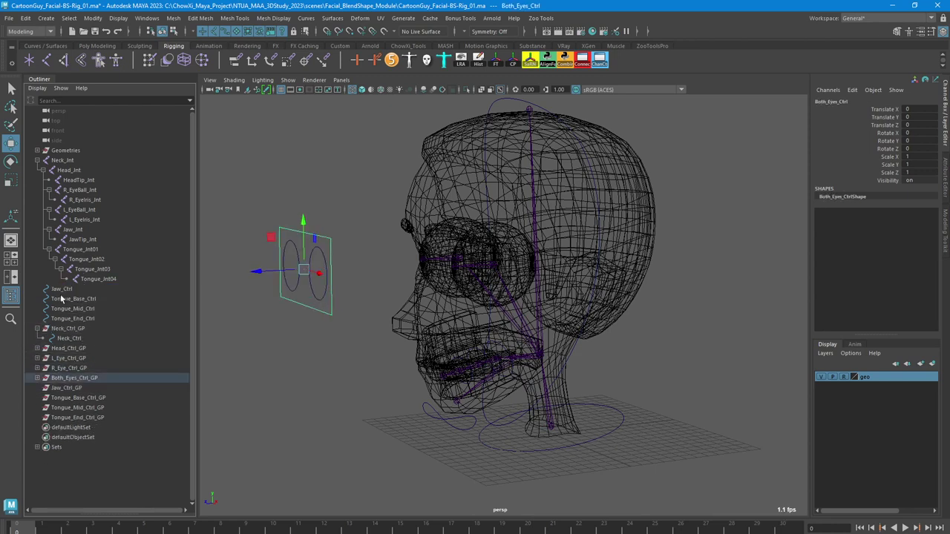
Parent Jaw_Ctrl, Tongue_Base_Ctrl, Tongue_Mid_Ctrl and Tongue_End_Ctrl each under its own offset group
click(64, 291)
middle_drag(66, 295, 72, 389)
click(68, 292)
middle_drag(67, 294, 73, 387)
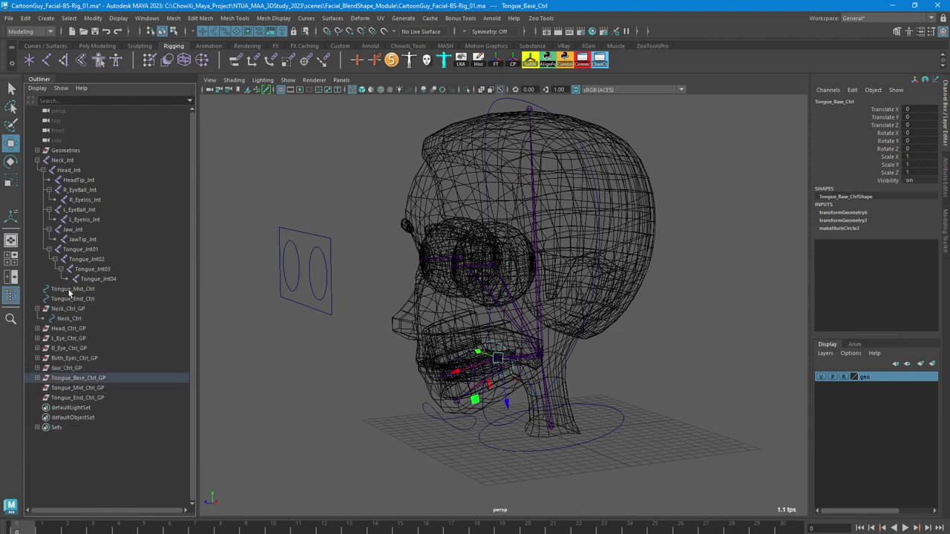
click(74, 291)
middle_drag(74, 291, 72, 388)
click(76, 290)
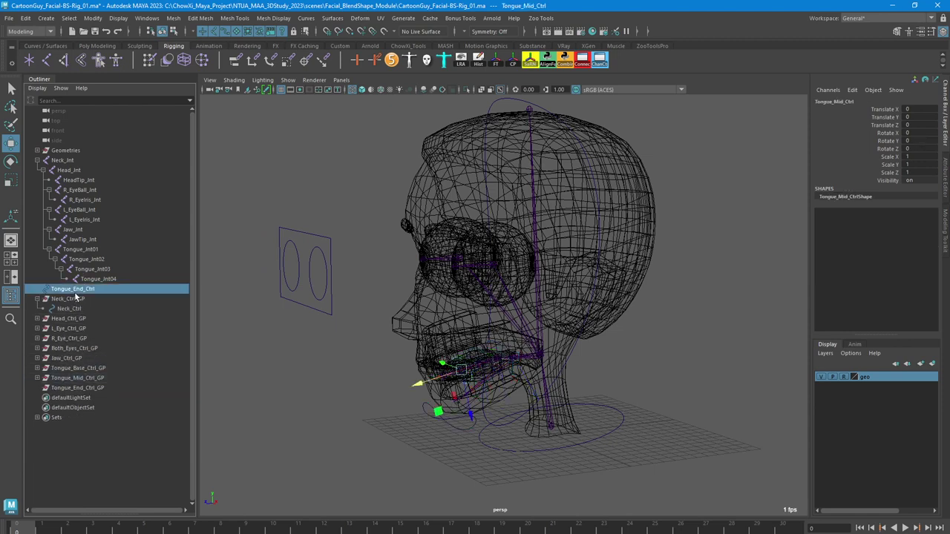
middle_drag(77, 290, 75, 388)
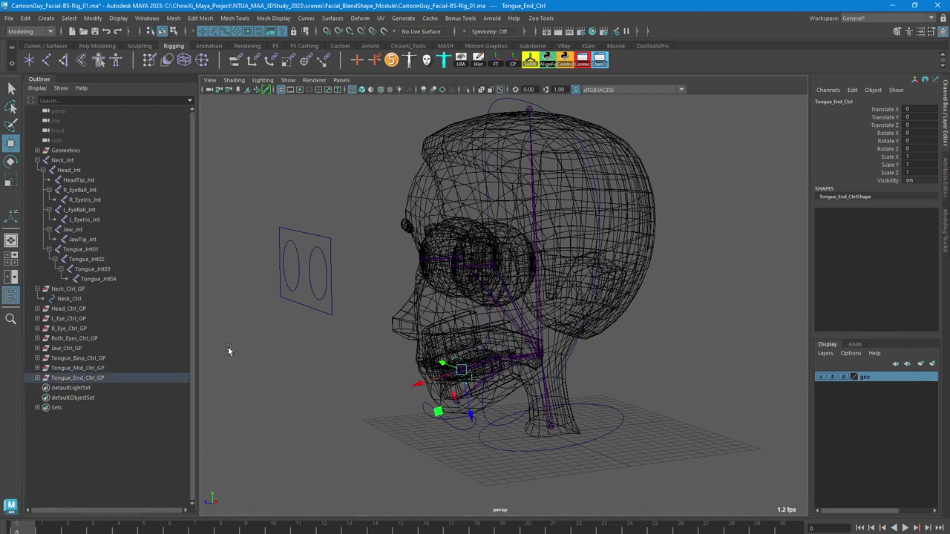
Expand the head, eye, jaw and tongue offset groups to show the control inside each one
click(37, 309)
click(37, 328)
click(37, 348)
click(37, 368)
click(37, 388)
click(37, 407)
click(37, 427)
click(37, 447)
Parent Tongue_End_Ctrl_GP under Tongue_Mid_Ctrl and Tongue_Mid_Ctrl_GP under Tongue_Base_Ctrl, and expand the tongue chain
click(89, 457)
alt+drag(433, 412, 459, 426)
alt+middle_drag(458, 426, 466, 392)
alt+right_drag(466, 392, 494, 393)
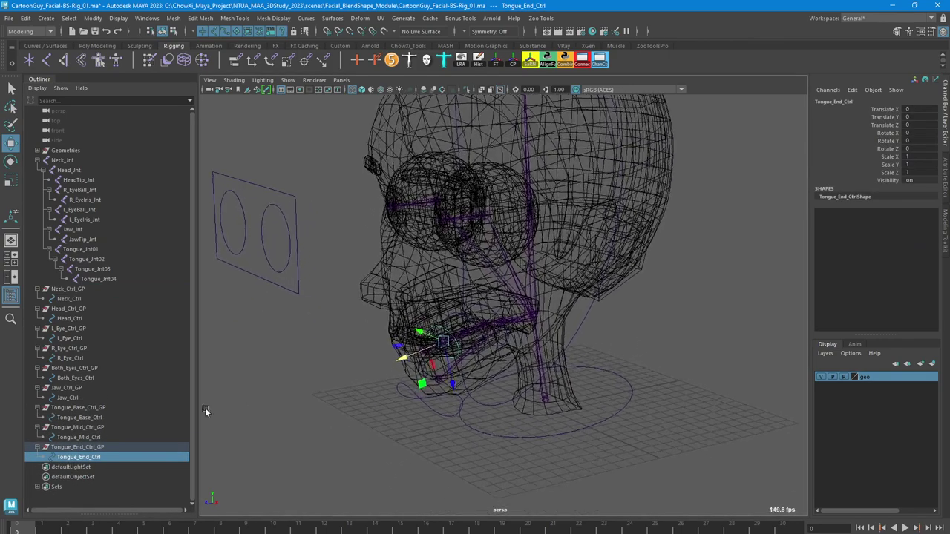
click(94, 437)
drag(93, 449, 89, 418)
click(92, 428)
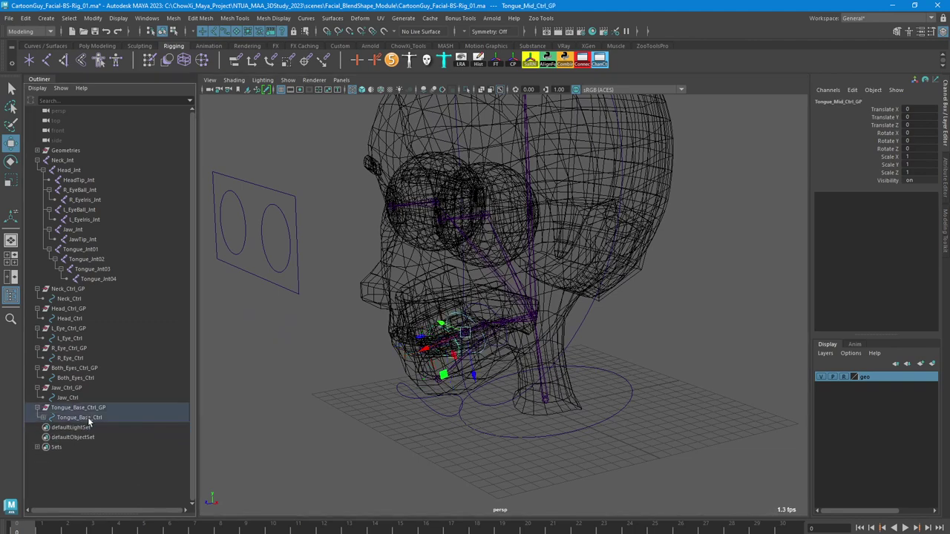
click(43, 418)
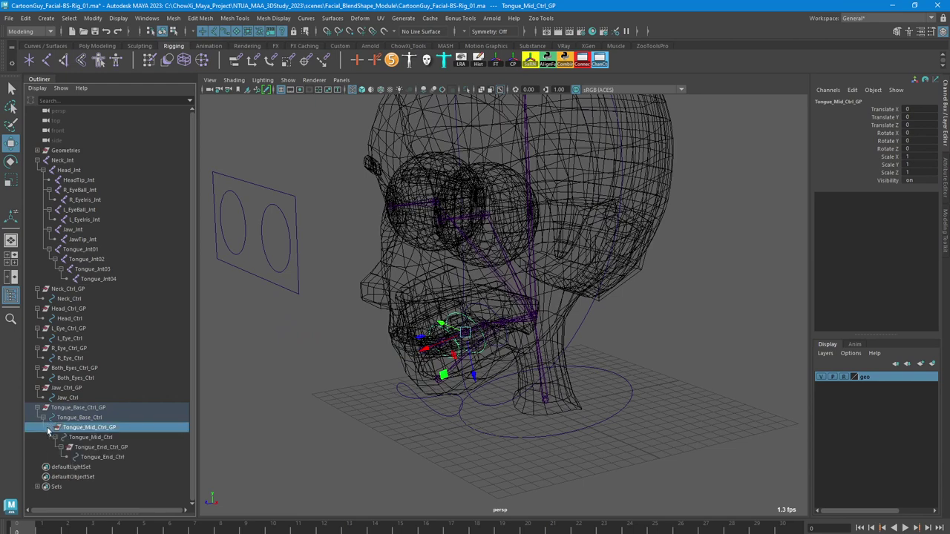
Inspect the nested tongue controls and Jaw_Ctrl by selecting them in turn from the tongue's end back to the jaw
click(118, 457)
click(113, 448)
click(109, 438)
alt+drag(401, 364, 356, 347)
click(95, 418)
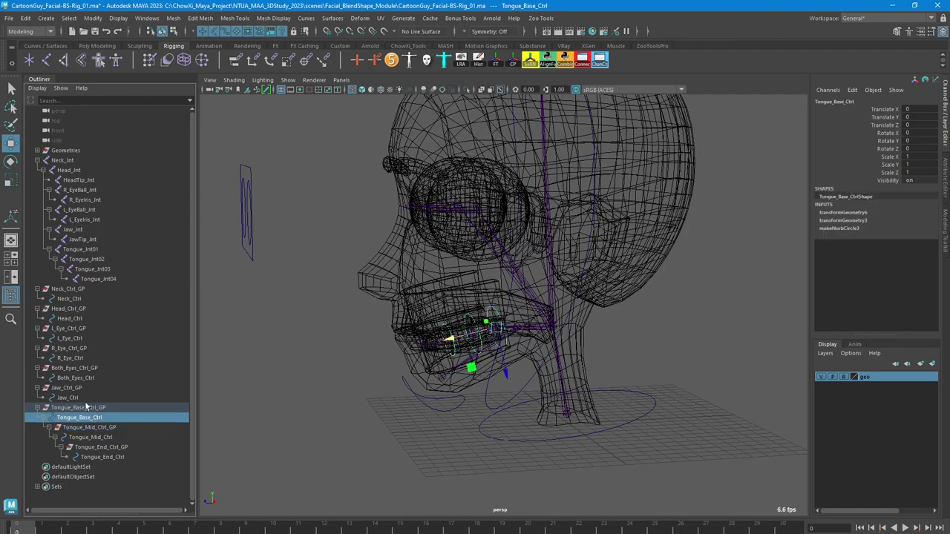
click(75, 397)
alt+drag(421, 359, 452, 355)
Parent R_Eye_Ctrl_GP and L_Eye_Ctrl_GP under Both_Eyes_Ctrl and expand it
click(74, 368)
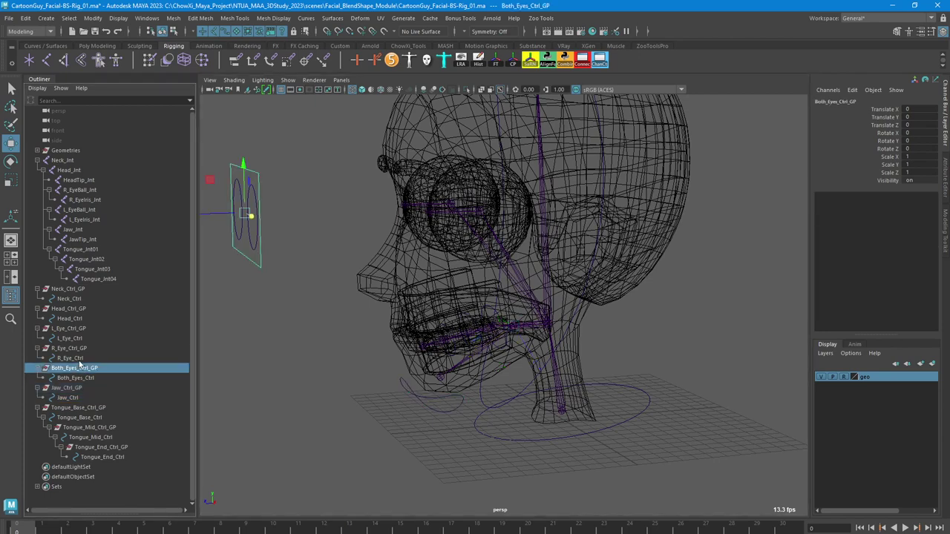
click(83, 348)
ctrl+click(80, 329)
drag(80, 333, 80, 379)
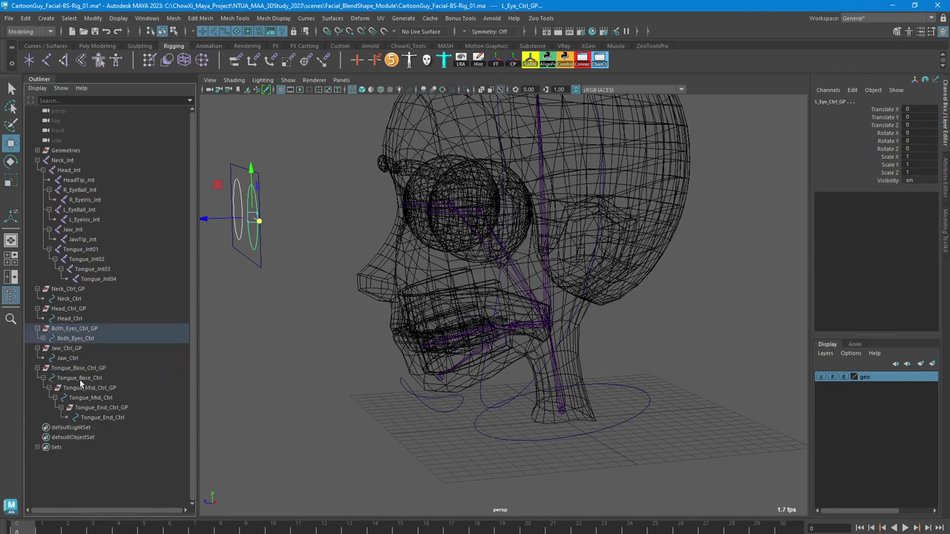
click(43, 338)
click(236, 355)
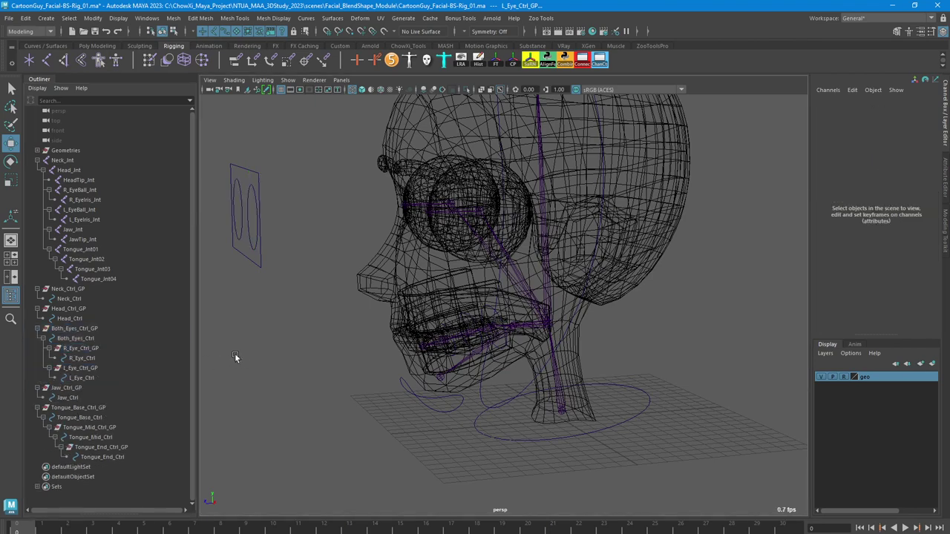
Parent Both_Eyes_Ctrl_GP, Jaw_Ctrl_GP and Tongue_Base_Ctrl_GP under Head_Ctrl and expand it
click(68, 308)
key(f)
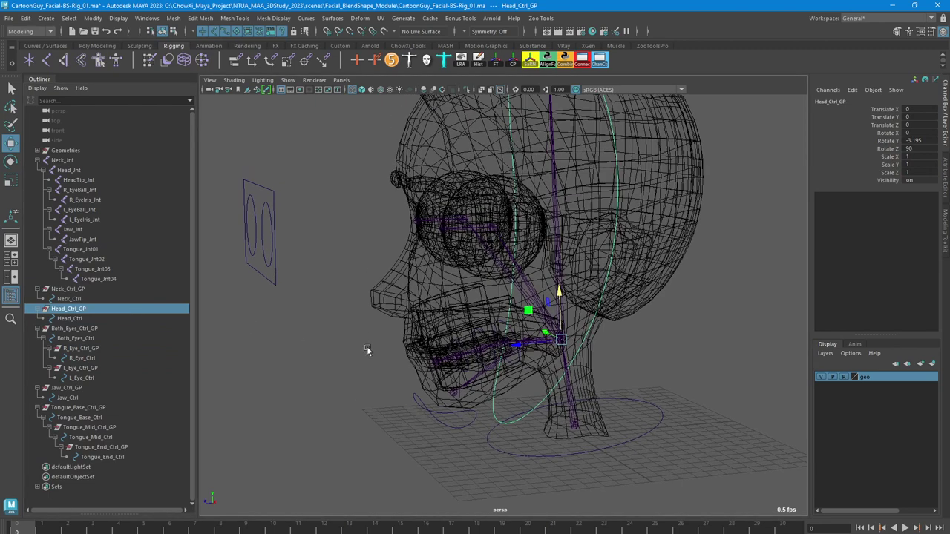
click(72, 329)
ctrl+click(71, 388)
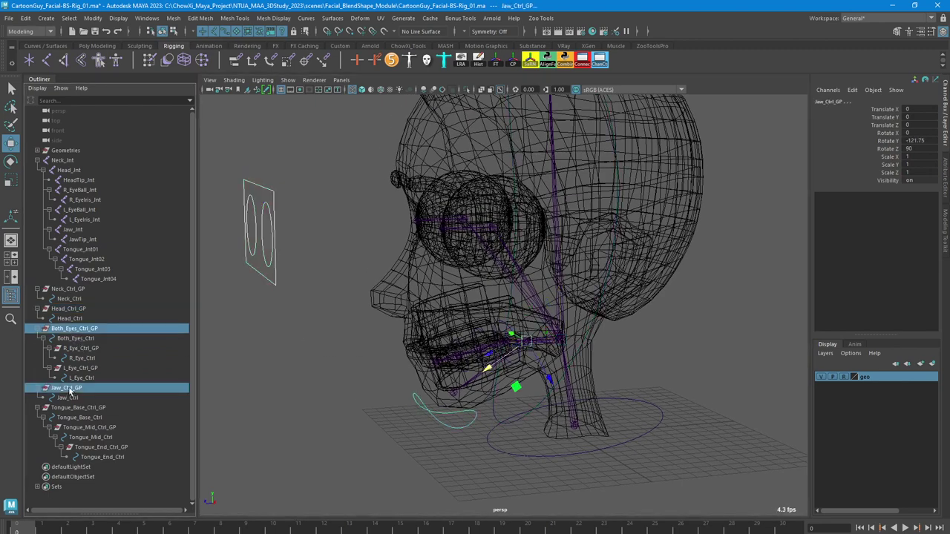
ctrl+click(83, 409)
drag(56, 334, 46, 315)
click(43, 320)
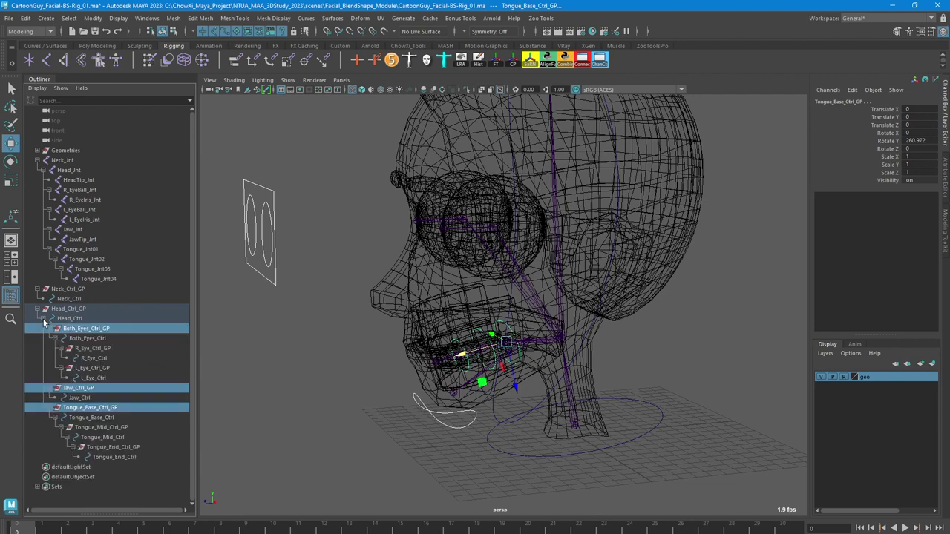
Parent Head_Ctrl_GP under Neck_Ctrl and expand the neck control's hierarchy
click(70, 309)
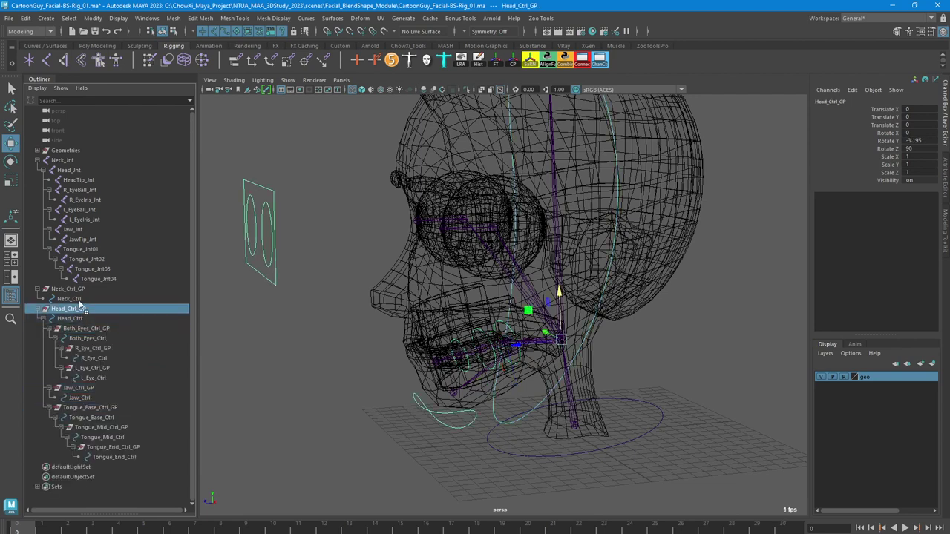
drag(79, 307, 79, 300)
click(43, 298)
Check the transform values of each control and offset group down the hierarchy from Head_Ctrl to Tongue_End_Ctrl
click(81, 317)
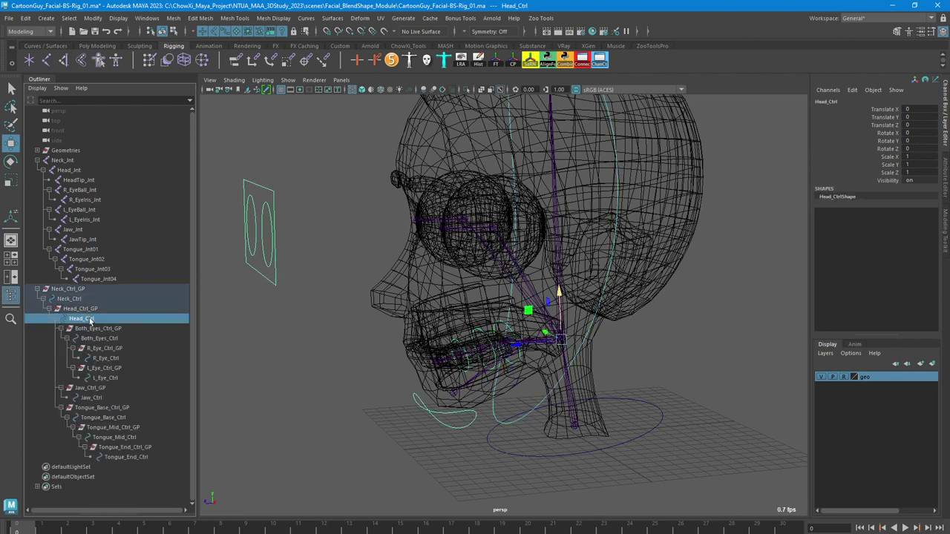
click(101, 328)
mouse_move(275, 339)
alt+mouse_down()
mouse_move(295, 335)
mouse_move(299, 345)
mouse_move(286, 340)
alt+mouse_up()
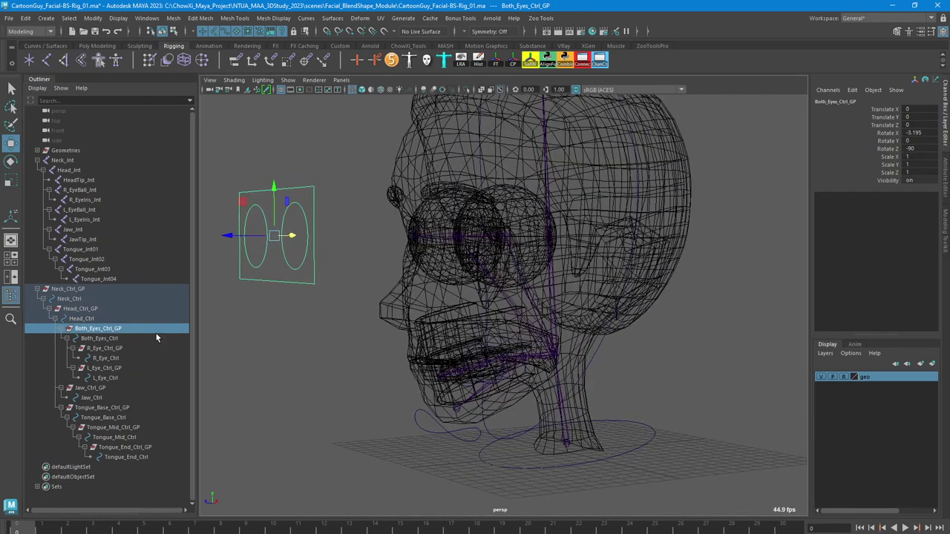
click(99, 339)
click(111, 348)
click(108, 358)
click(111, 368)
click(108, 378)
click(100, 387)
click(103, 398)
click(108, 408)
click(111, 417)
click(121, 427)
click(125, 437)
click(131, 448)
click(138, 457)
Recheck the tongue and eye controls and offset groups going back up the hierarchy to Both_Eyes_Ctrl_GP
click(135, 447)
click(125, 437)
click(113, 426)
drag(109, 408, 105, 399)
click(102, 369)
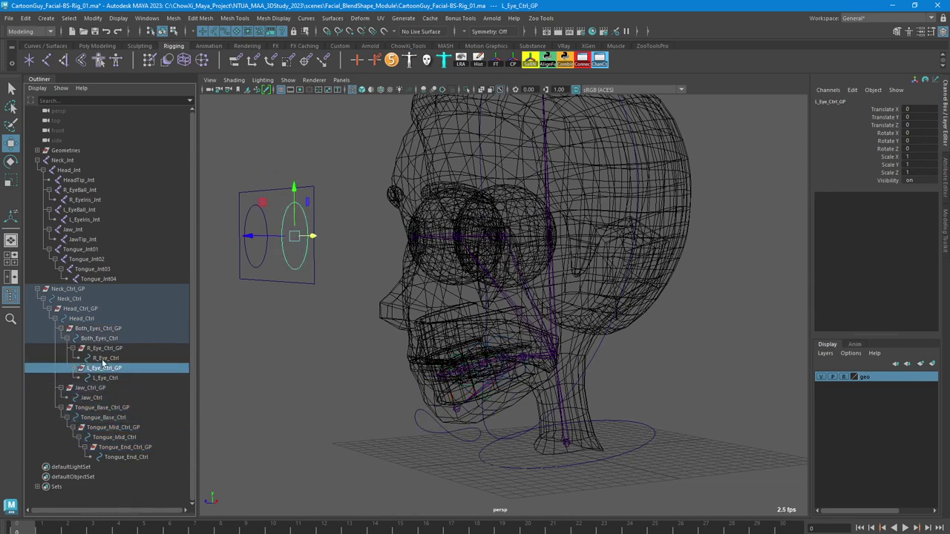
click(106, 359)
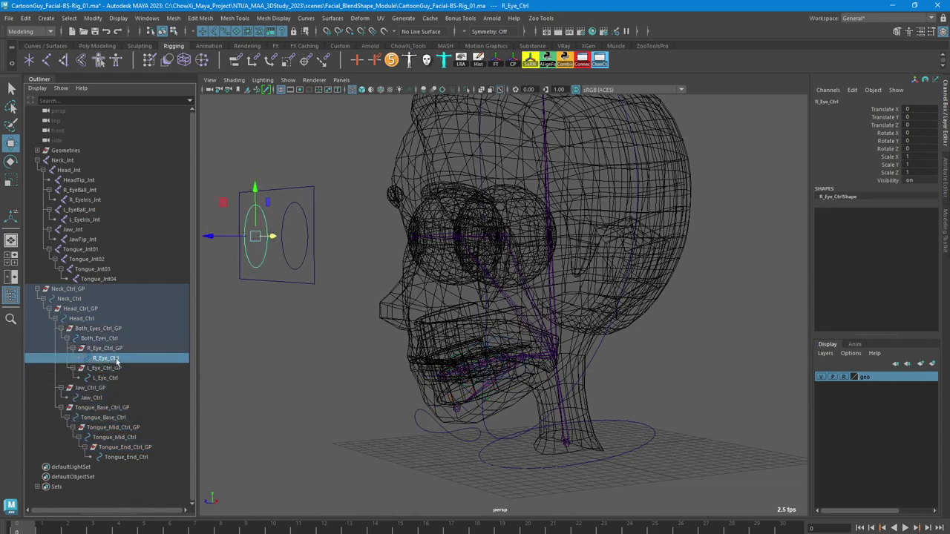
click(117, 369)
click(119, 348)
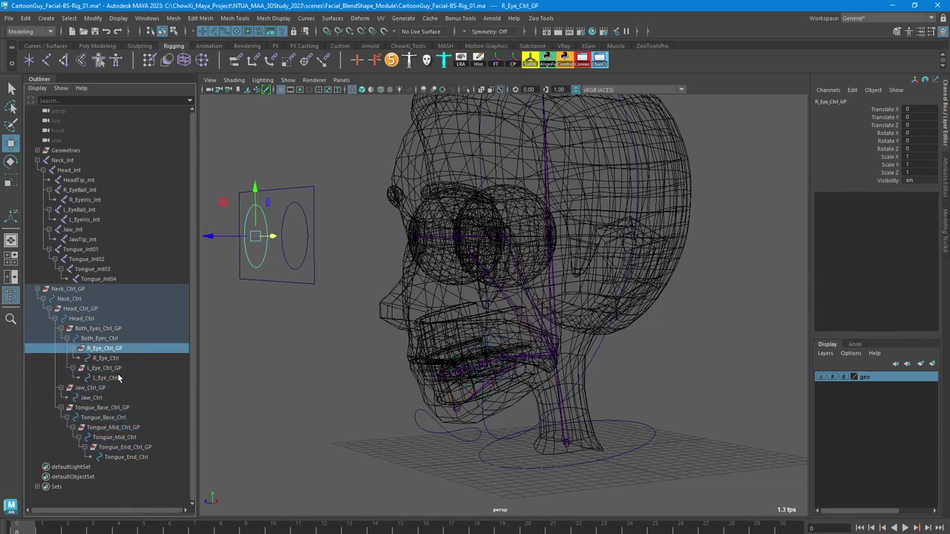
click(116, 339)
click(117, 329)
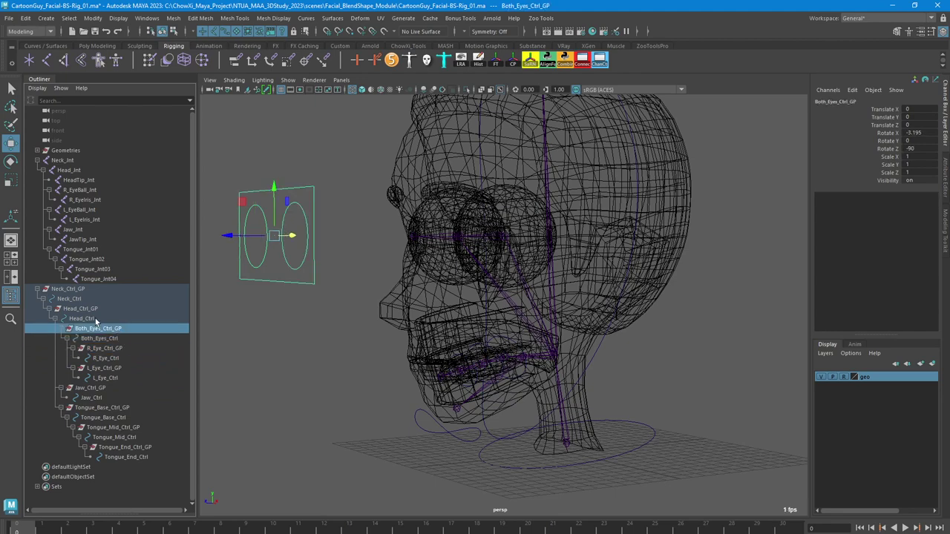
Compare the transform values of Head_Ctrl and Head_Ctrl_GP, and inspect Neck_Ctrl and Neck_Ctrl_GP
click(95, 319)
click(90, 308)
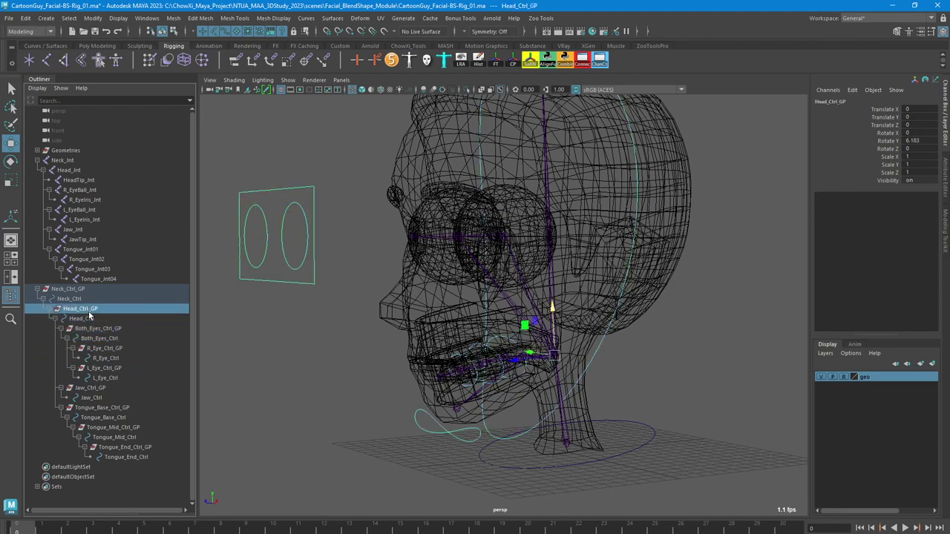
alt+drag(323, 342, 296, 342)
click(82, 319)
click(84, 311)
click(82, 319)
click(83, 310)
click(83, 318)
click(83, 310)
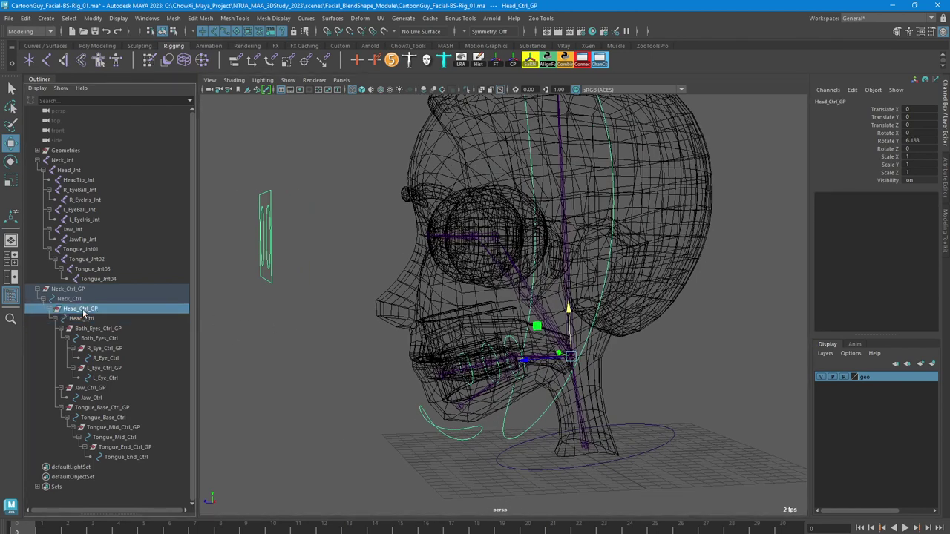
click(81, 300)
click(77, 292)
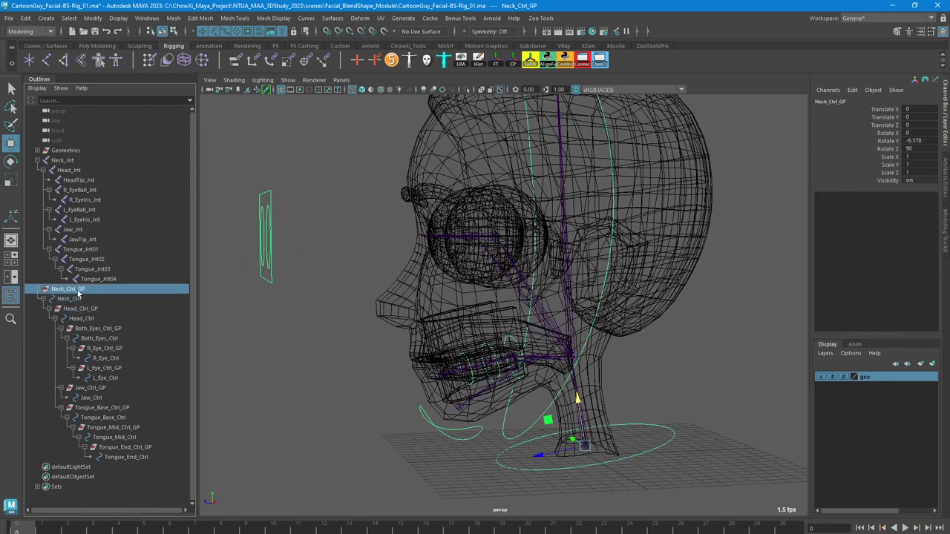
alt+drag(410, 333, 405, 350)
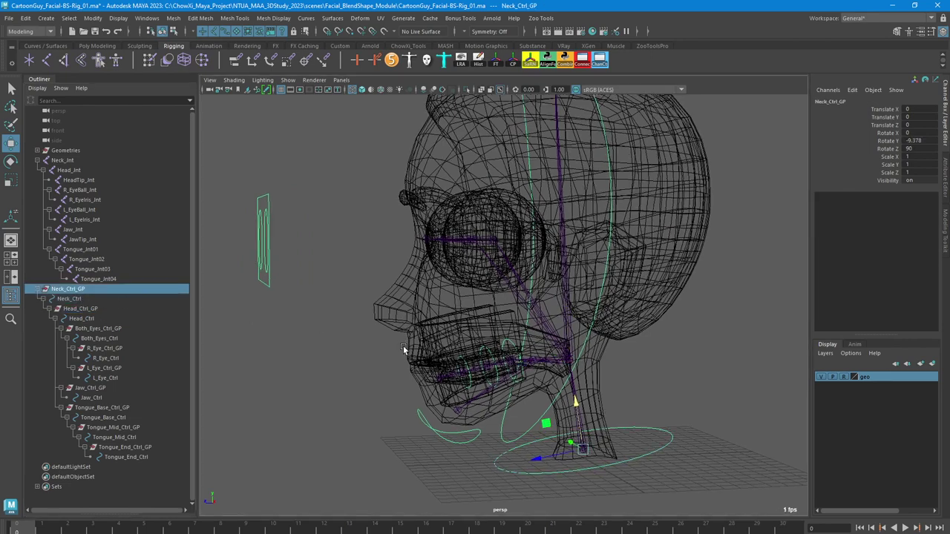
Recheck Neck_Ctrl's transform values against Neck_Ctrl_GP, and inspect the Head_Ctrl_GP and Both_Eyes_Ctrl_GP offset groups
alt+middle_drag(405, 350, 401, 379)
alt+right_drag(401, 379, 363, 364)
alt+drag(363, 364, 380, 363)
click(81, 300)
alt+drag(480, 346, 491, 353)
alt+middle_drag(491, 353, 441, 352)
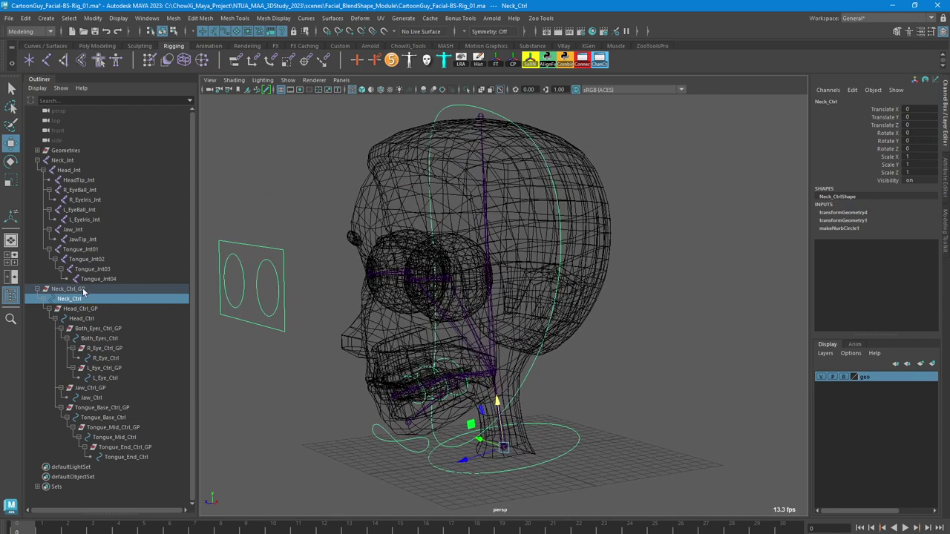
click(83, 289)
click(95, 310)
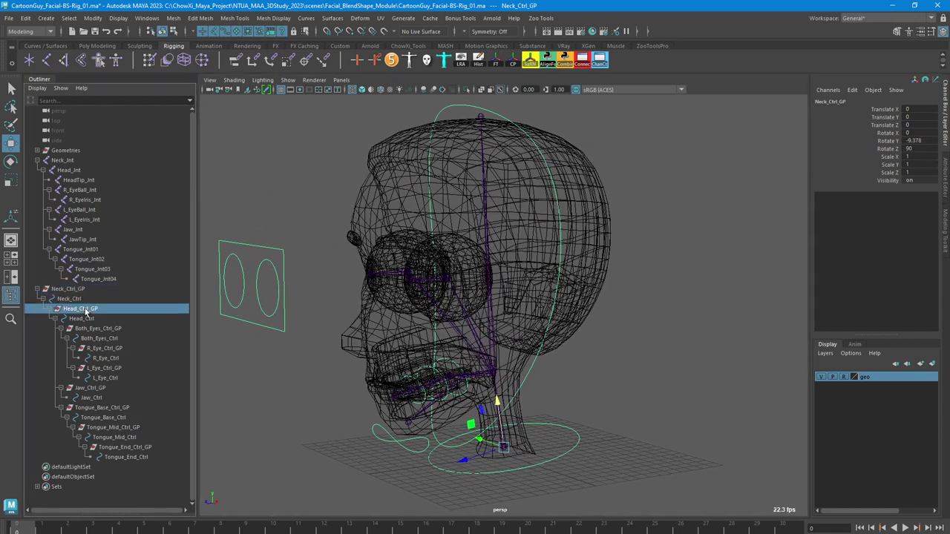
ctrl+click(115, 330)
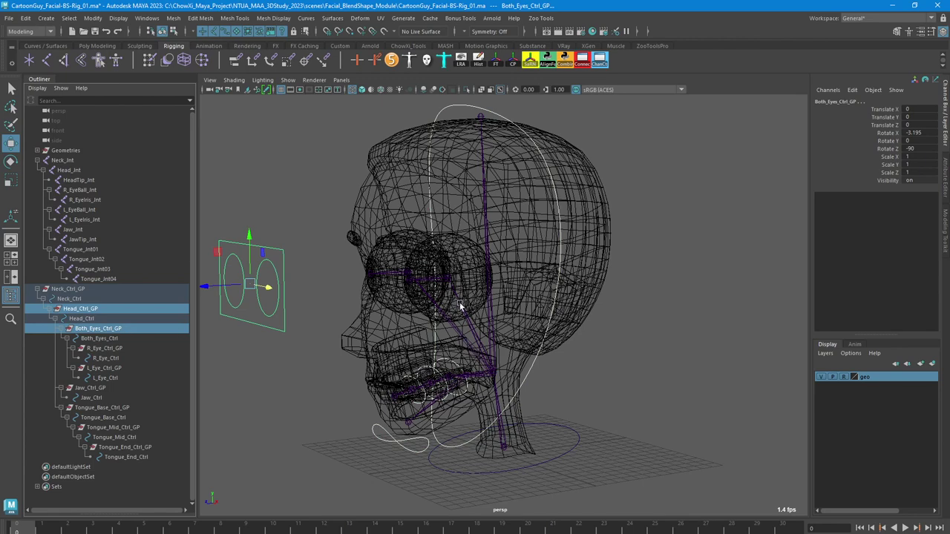
click(345, 267)
alt+middle_drag(366, 295, 374, 314)
scroll(373, 314, down, 1)
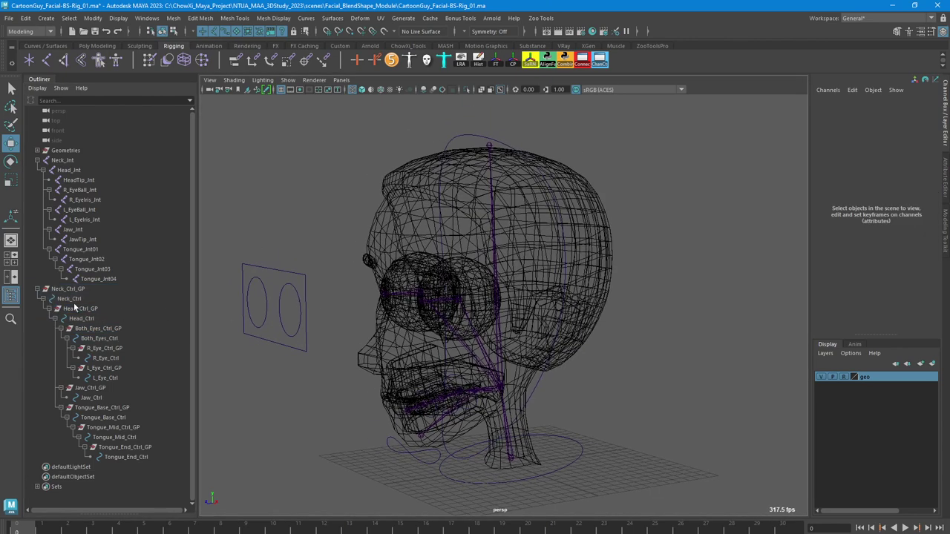
Check the transform values of every control curve from Neck_Ctrl through the head, eyes and jaw to Tongue_End_Ctrl
click(68, 298)
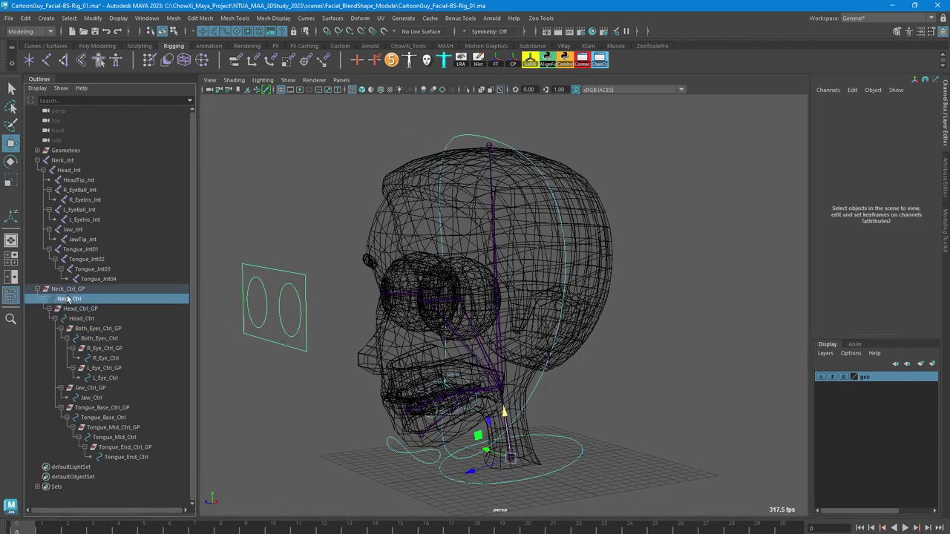
click(101, 317)
click(111, 338)
click(119, 358)
click(115, 378)
click(102, 398)
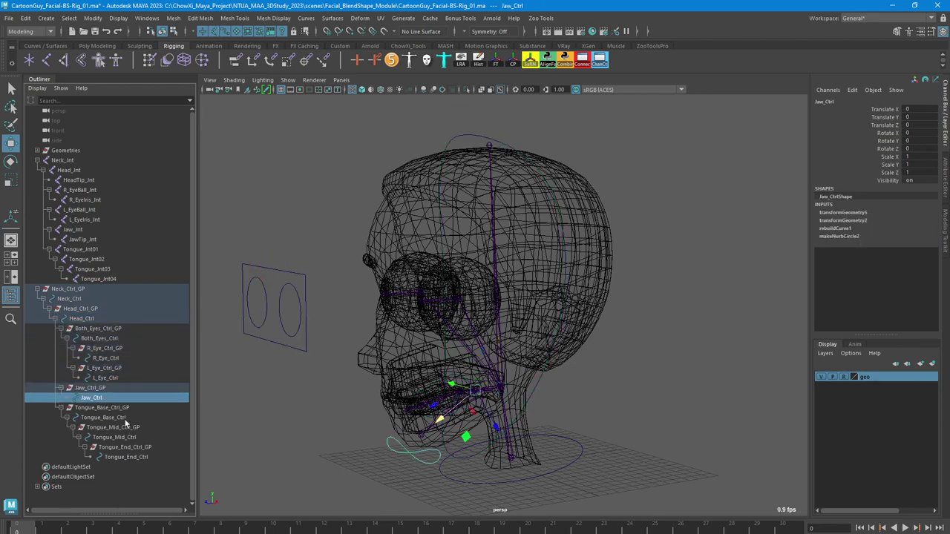
click(128, 417)
click(137, 437)
click(138, 456)
Display the model shaded and give the Both_Eyes_Ctrl curve a yellow drawing override colour
click(455, 444)
mouse_move(455, 444)
alt+mouse_down()
mouse_move(590, 395)
mouse_move(586, 406)
mouse_move(619, 386)
mouse_move(607, 346)
mouse_move(594, 378)
mouse_move(578, 371)
alt+mouse_up()
key(5)
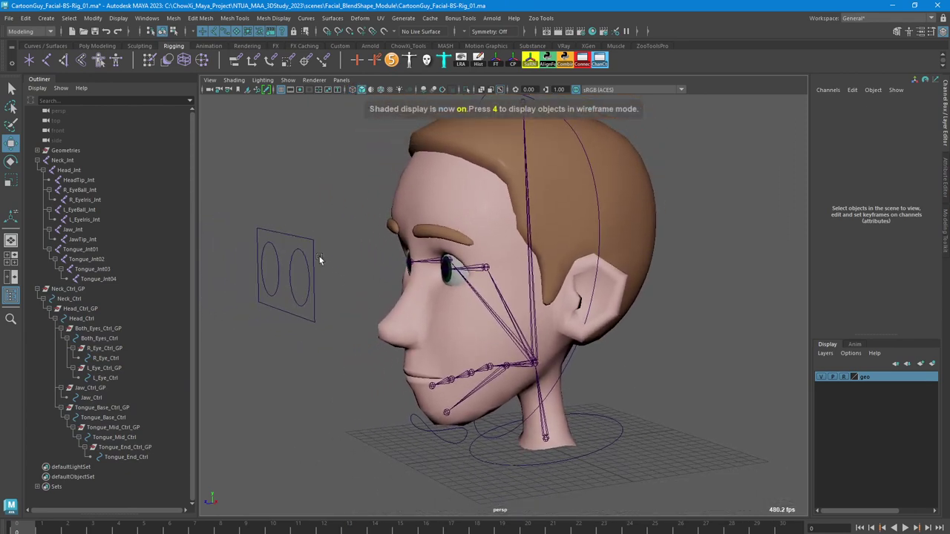
click(312, 256)
click(945, 181)
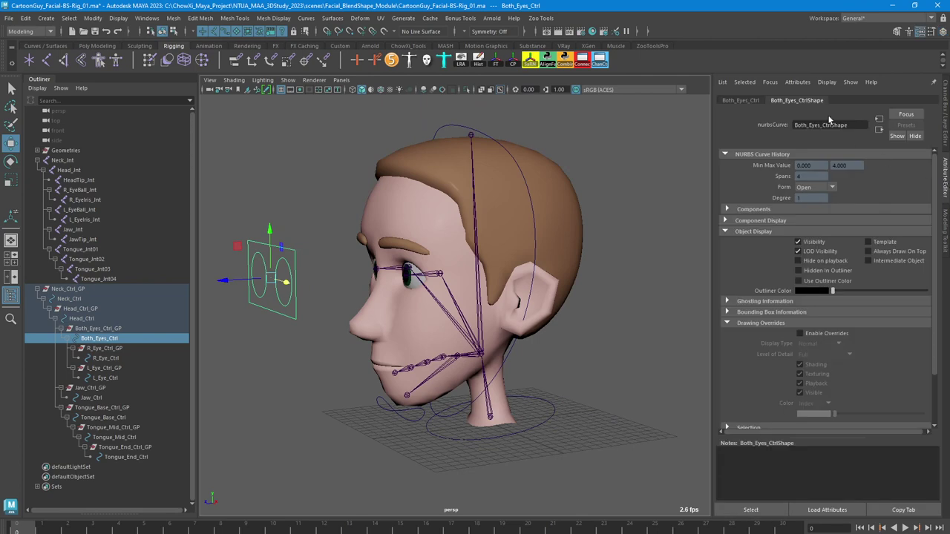
click(809, 333)
drag(857, 414, 886, 417)
click(602, 403)
Enable drawing overrides on the L_Eye_Ctrl curve and colour it red
click(290, 265)
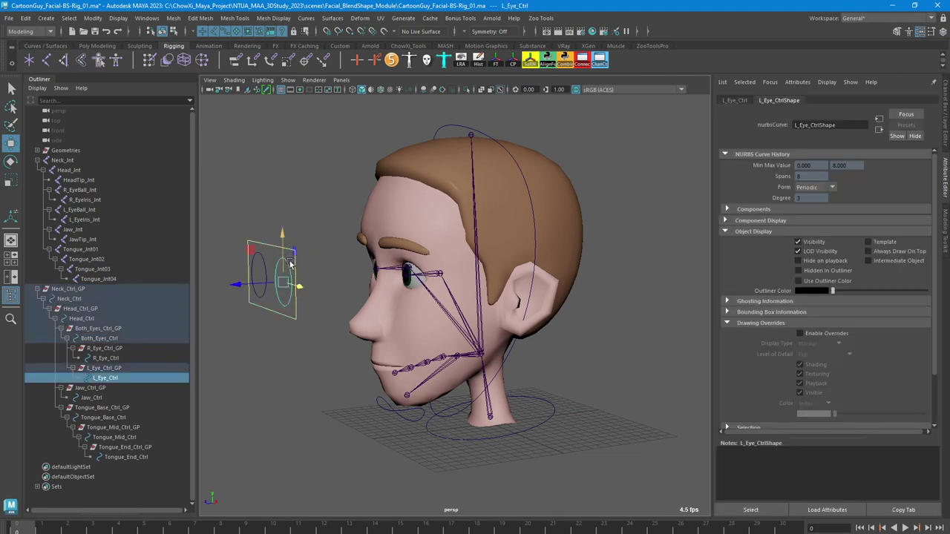
click(800, 334)
mouse_move(865, 413)
mouse_down()
mouse_move(883, 416)
mouse_move(872, 414)
mouse_up()
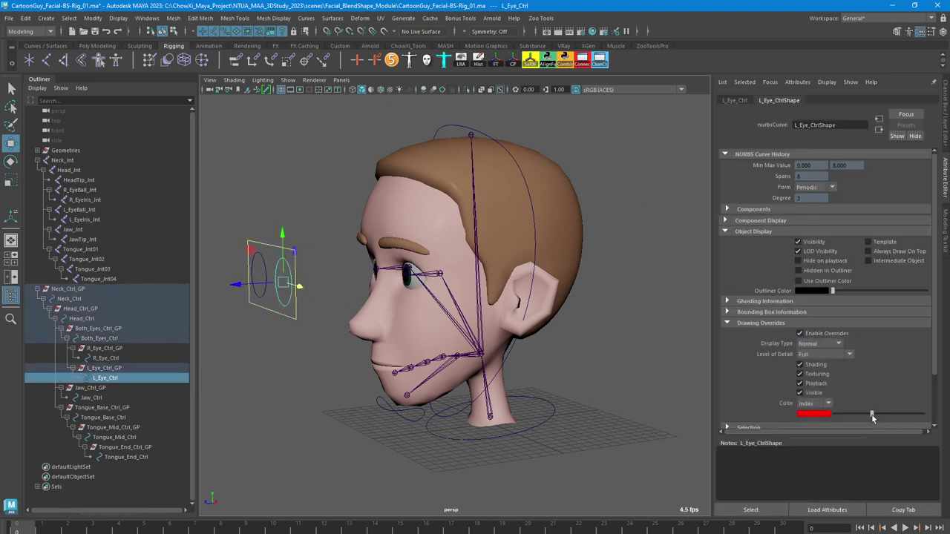
Enable drawing overrides on the R_Eye_Ctrl curve and colour it blue
click(263, 262)
click(264, 263)
click(812, 333)
mouse_move(834, 414)
mouse_down()
mouse_move(887, 419)
mouse_move(853, 417)
mouse_up()
click(638, 379)
Enable drawing overrides on the Head_Ctrl curve and colour it yellow
alt+middle_drag(570, 361, 602, 353)
click(483, 117)
click(483, 118)
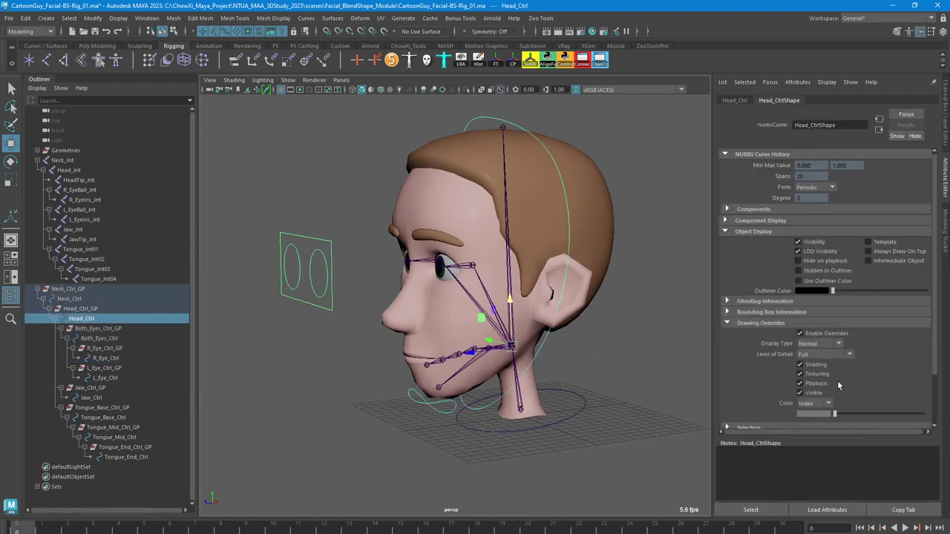
drag(838, 415, 884, 418)
click(581, 388)
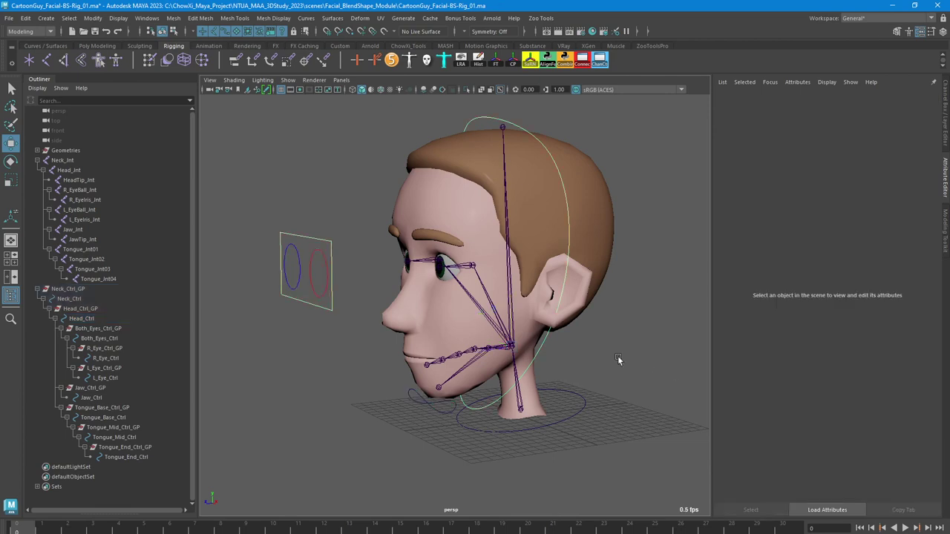
Enable drawing overrides on the Neck_Ctrl curve around the neck's base and colour it yellow
click(584, 401)
click(800, 334)
drag(835, 415, 882, 420)
click(636, 383)
Enable drawing overrides on the Jaw_Ctrl curve and colour it light blue
click(443, 408)
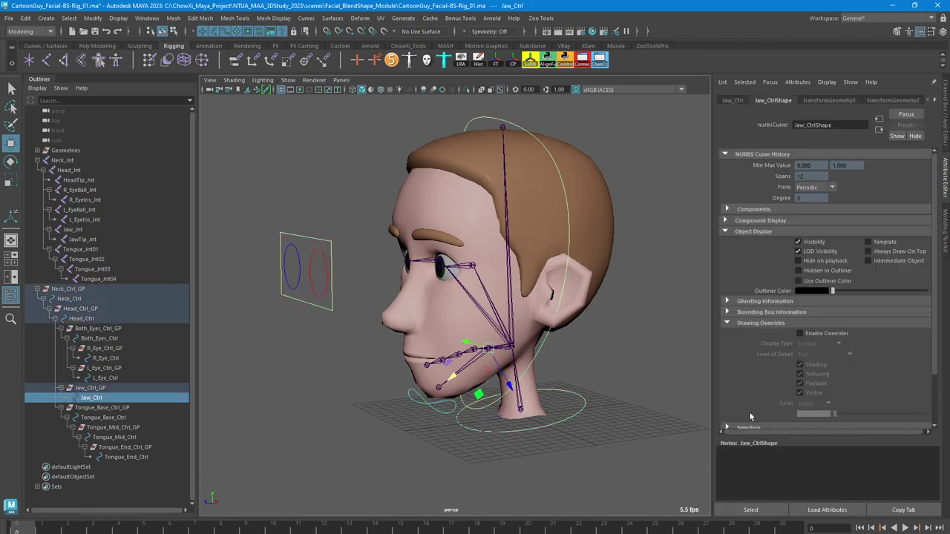
drag(834, 414, 886, 421)
click(606, 359)
alt+drag(593, 358, 621, 348)
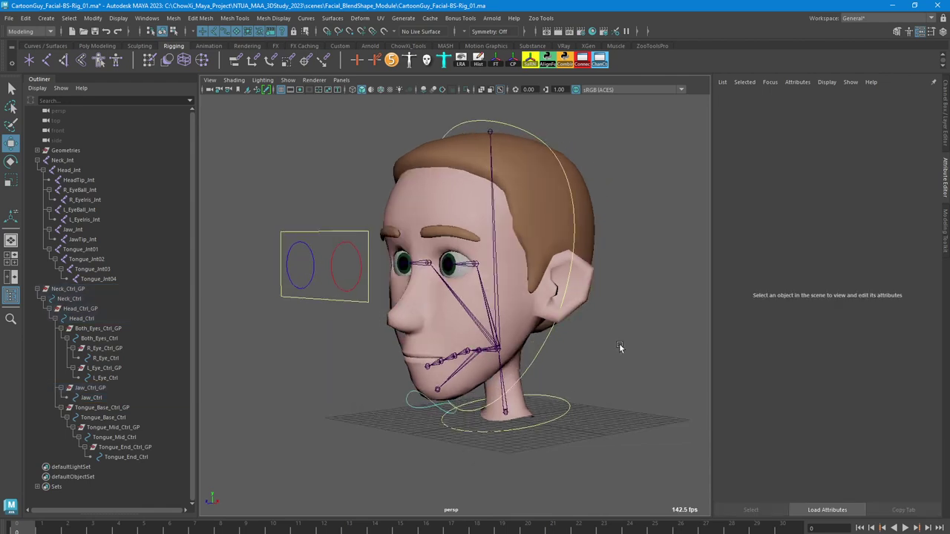
Bring back the Channel Box and select Neck_Ctrl followed by Neck_Jnt
alt+middle_drag(621, 348, 592, 374)
alt+right_drag(591, 373, 551, 367)
key(q)
alt+right_drag(427, 286, 461, 286)
alt+middle_drag(460, 286, 475, 306)
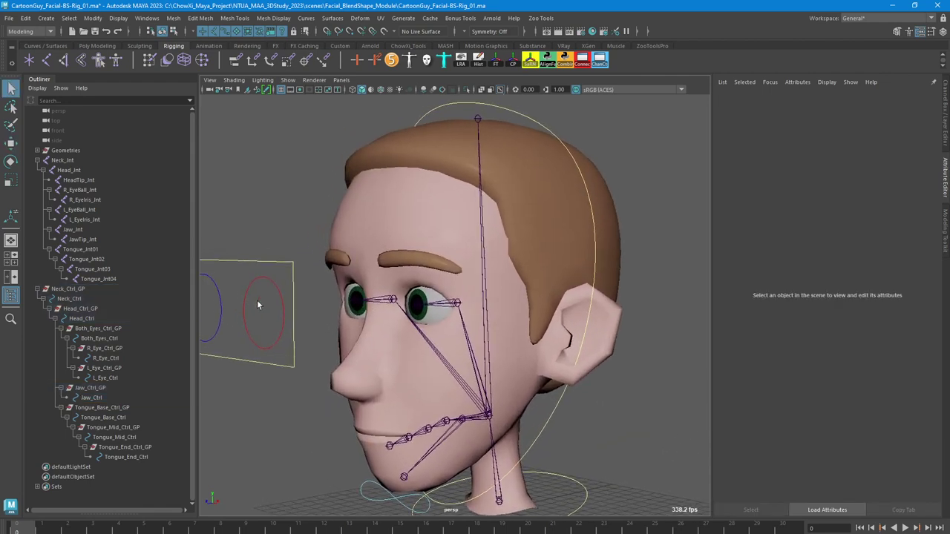
click(947, 108)
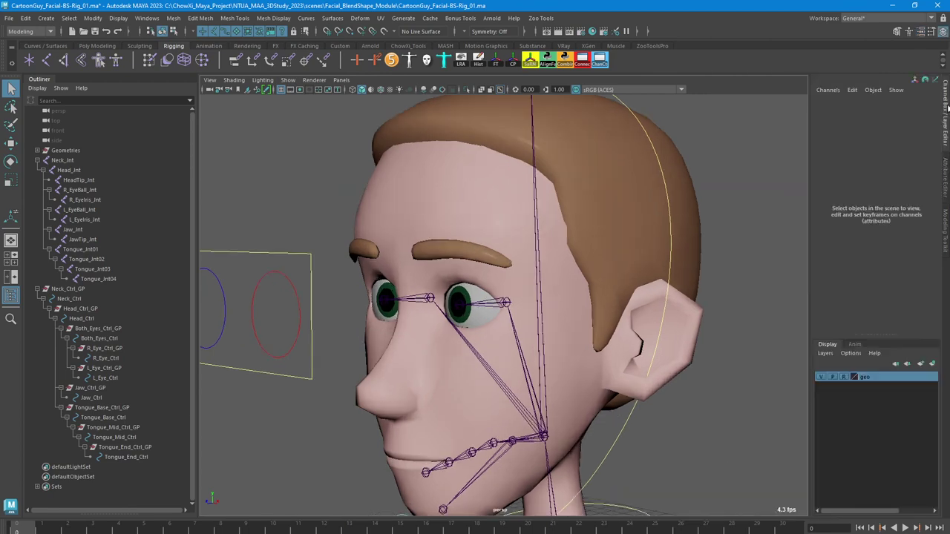
click(69, 298)
alt+drag(591, 272, 583, 280)
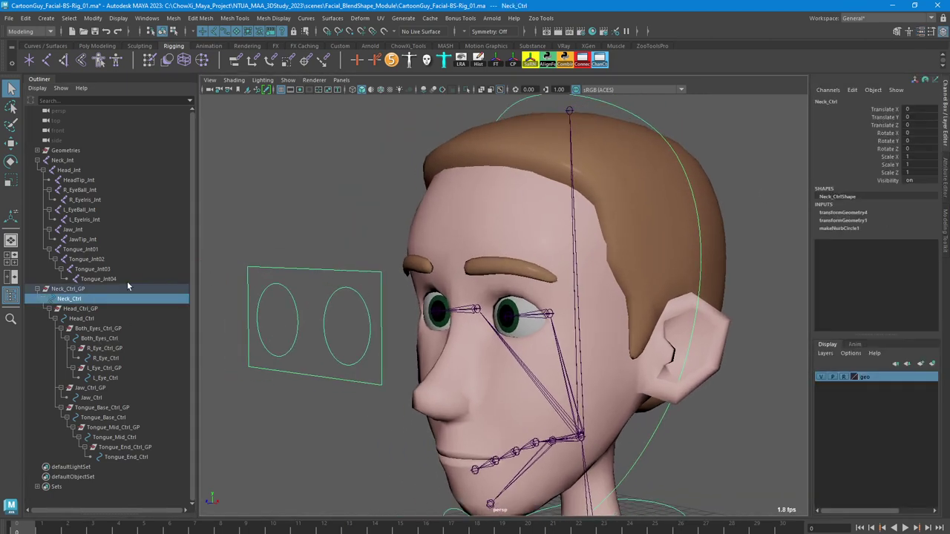
scroll(386, 305, down, 3)
alt+middle_drag(552, 281, 524, 244)
alt+drag(653, 372, 566, 432)
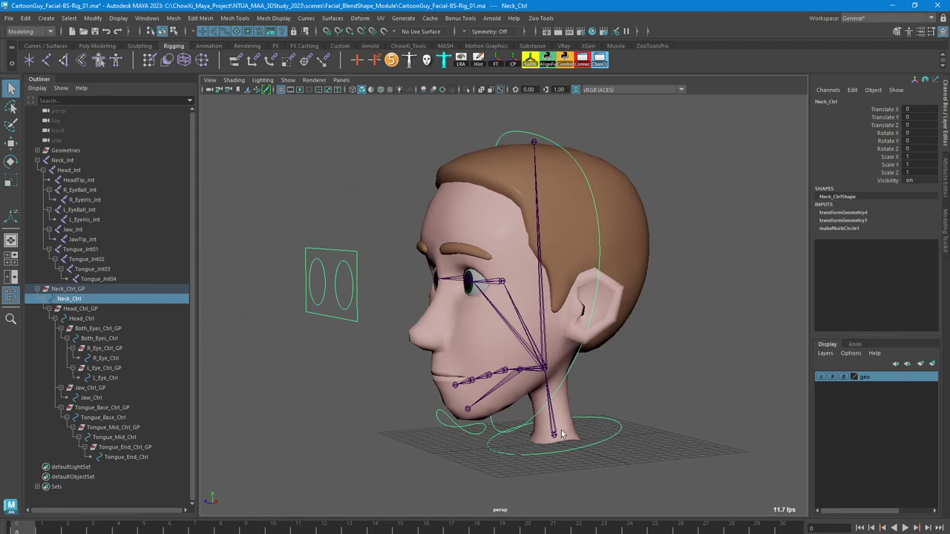
shift+click(555, 438)
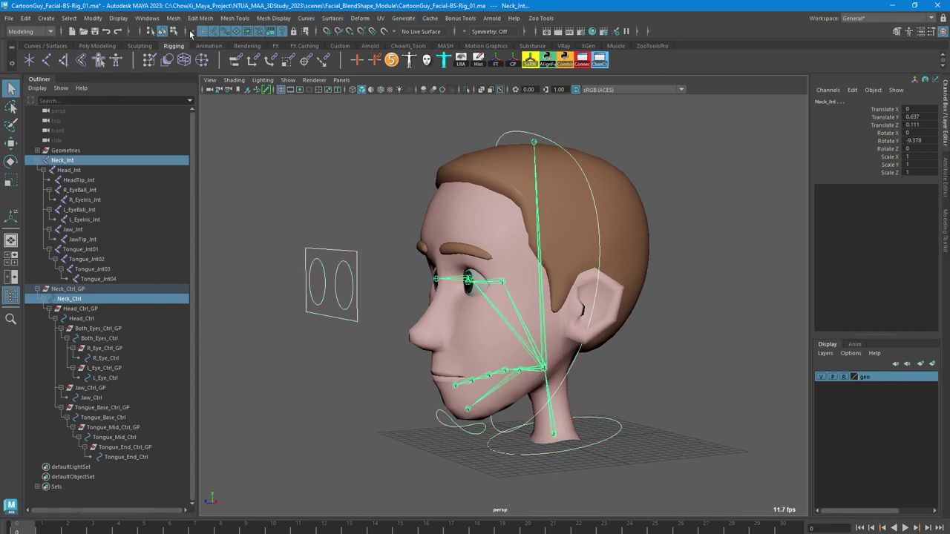
Switch to the Rigging command set, keep the Constrain commands in a floating window, and view the Parent constraint options without applying them
click(23, 31)
click(29, 49)
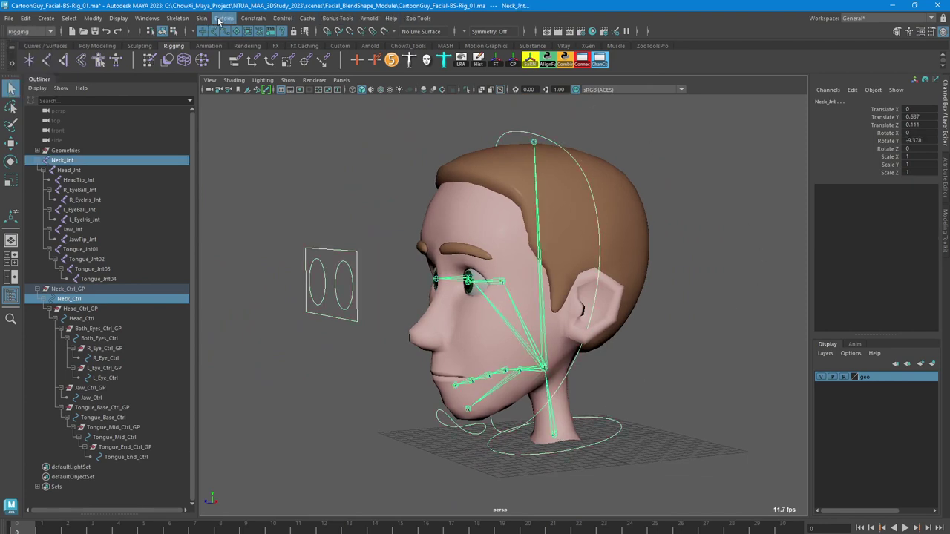
click(253, 18)
click(256, 37)
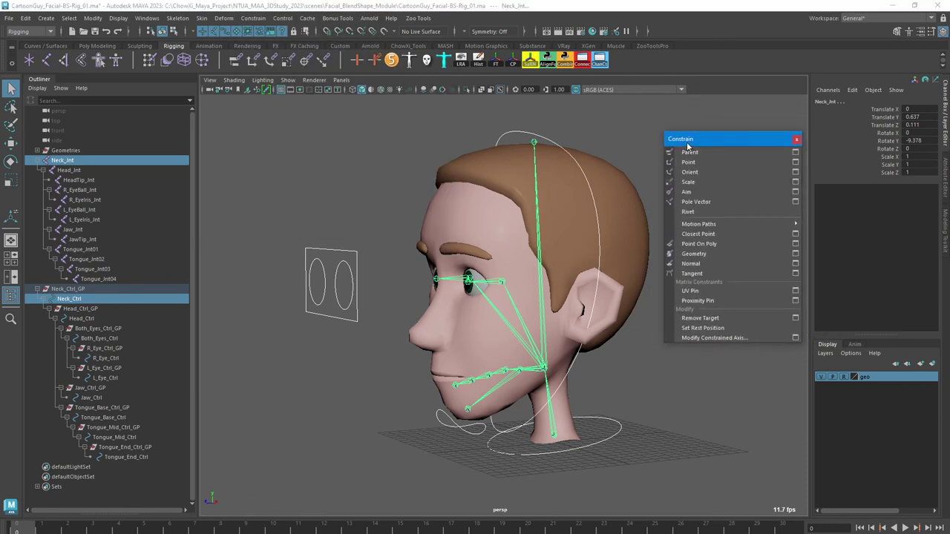
click(798, 152)
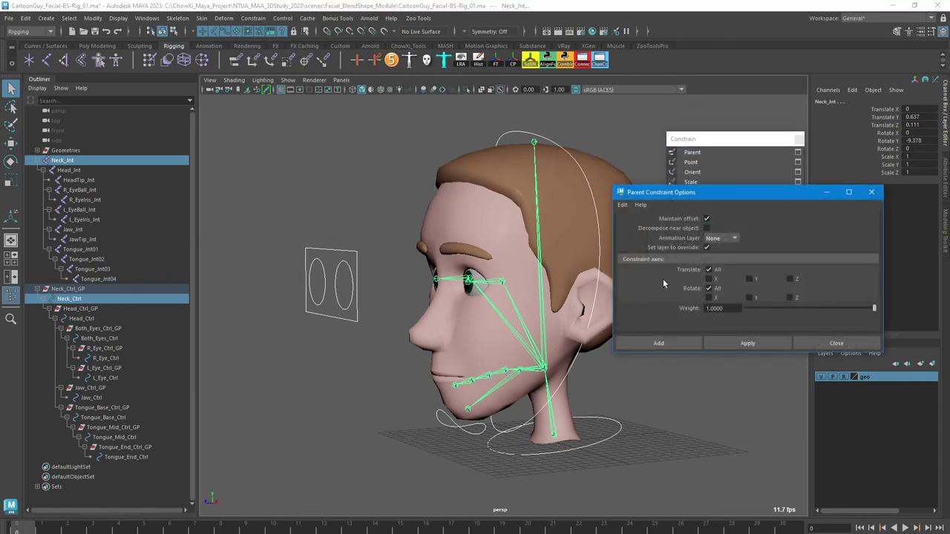
click(873, 192)
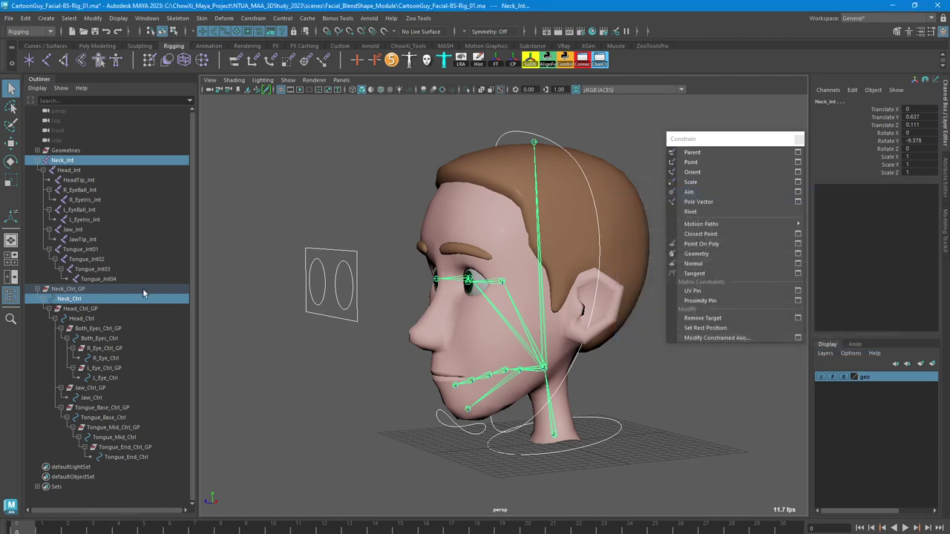
Check the transform values of the joints going up the skeleton from Tongue_Jnt04 to Neck_Jnt
click(104, 280)
click(89, 270)
click(97, 260)
click(92, 250)
click(89, 239)
click(87, 229)
click(87, 219)
click(86, 210)
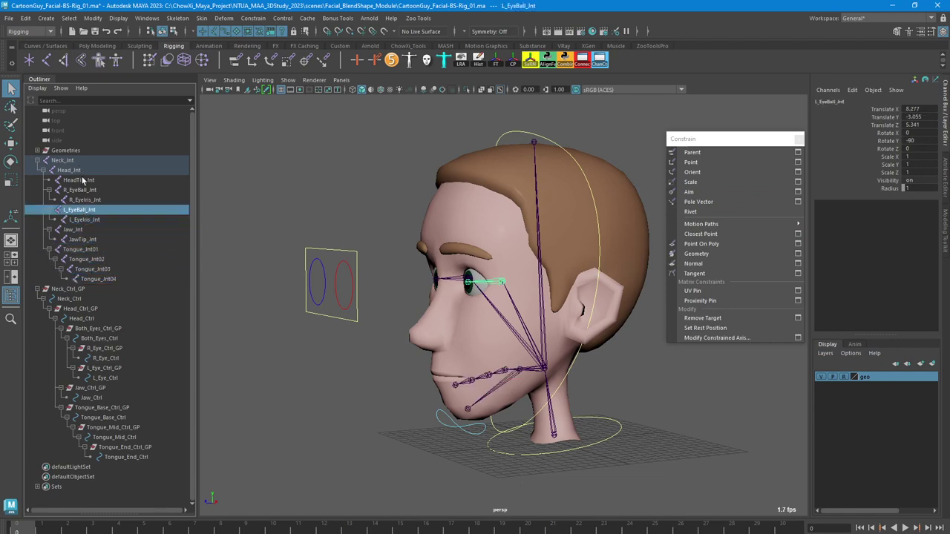
click(83, 181)
click(74, 171)
click(67, 161)
Freeze the transformations of all joints from Neck_Jnt to Tongue_Jnt04
drag(73, 173, 104, 283)
click(93, 17)
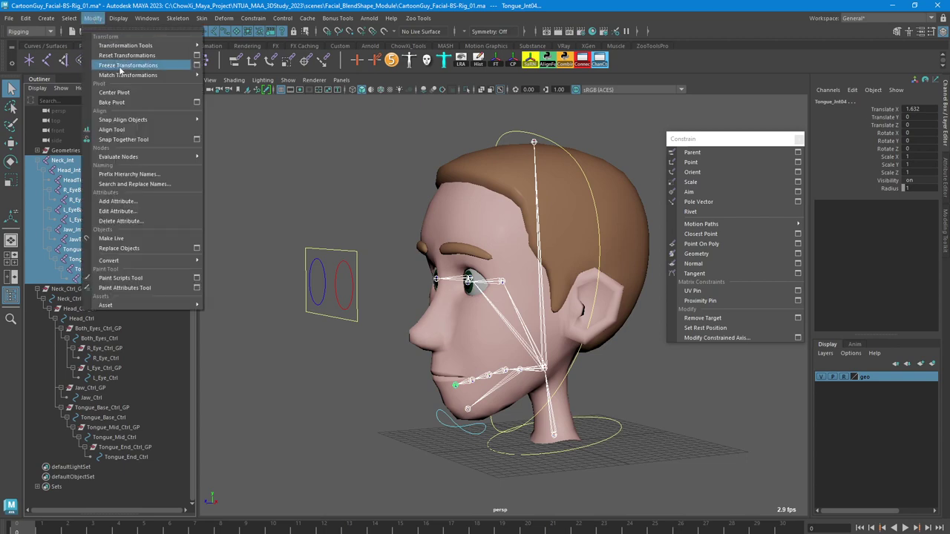
click(111, 65)
Verify the frozen transform values of Neck_Jnt, Head_Jnt and HeadTip_Jnt
click(72, 162)
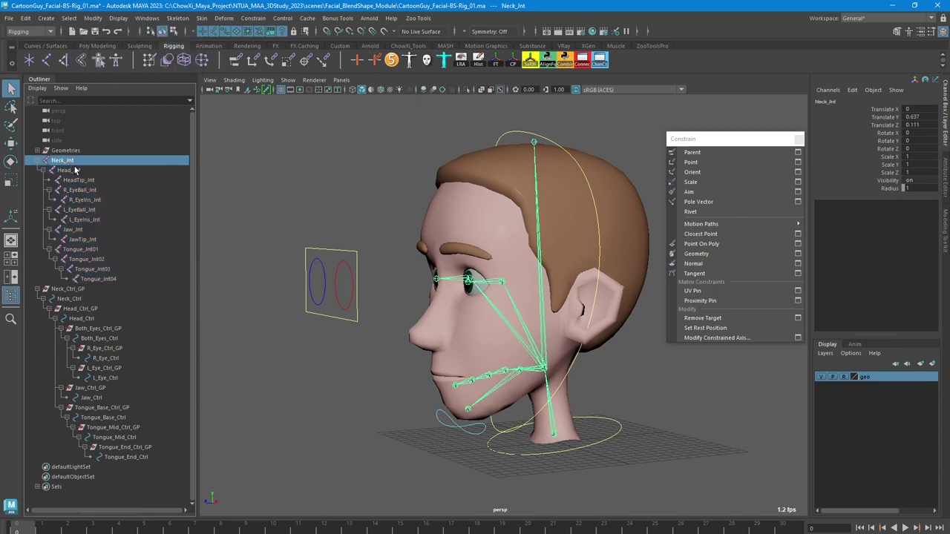
click(74, 170)
click(75, 180)
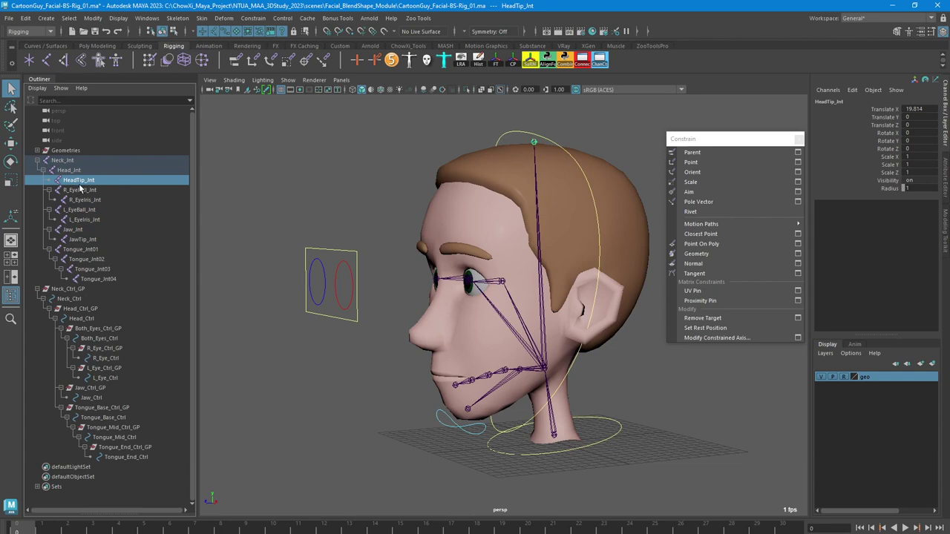
Examine the head's joint hierarchy by stepping through the eyeball, iris, jaw and tongue joints, from R_EyeBall_Jnt to Tongue_Jnt04
click(80, 189)
click(99, 200)
click(92, 210)
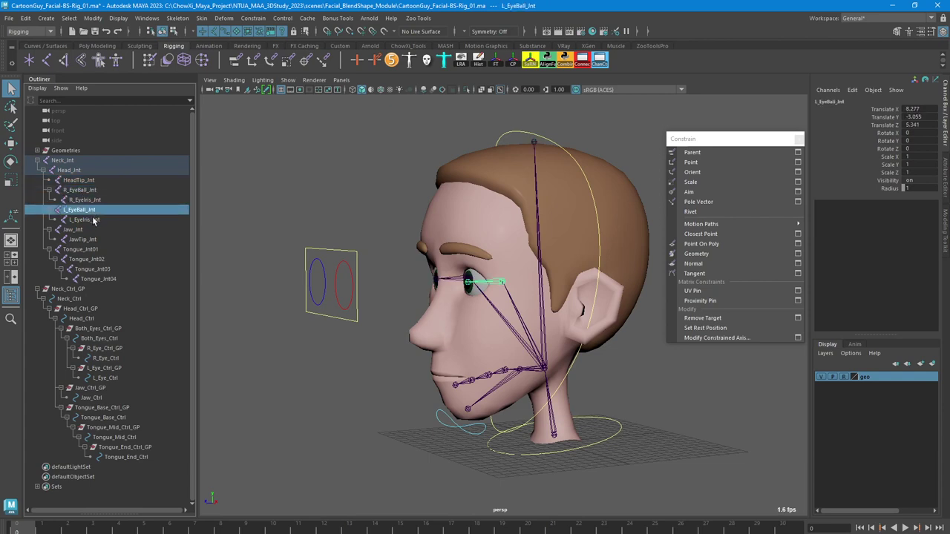
click(95, 220)
click(83, 230)
click(90, 240)
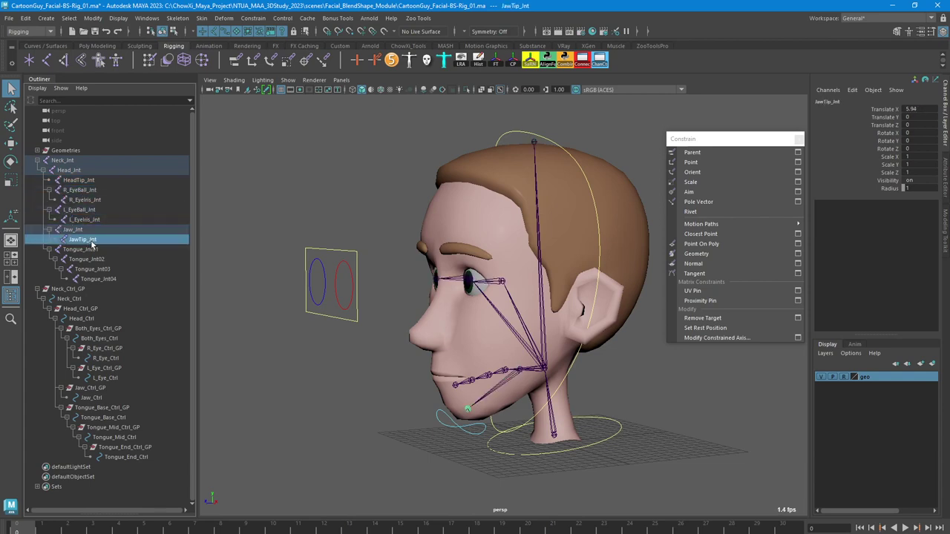
click(94, 250)
click(97, 259)
click(97, 269)
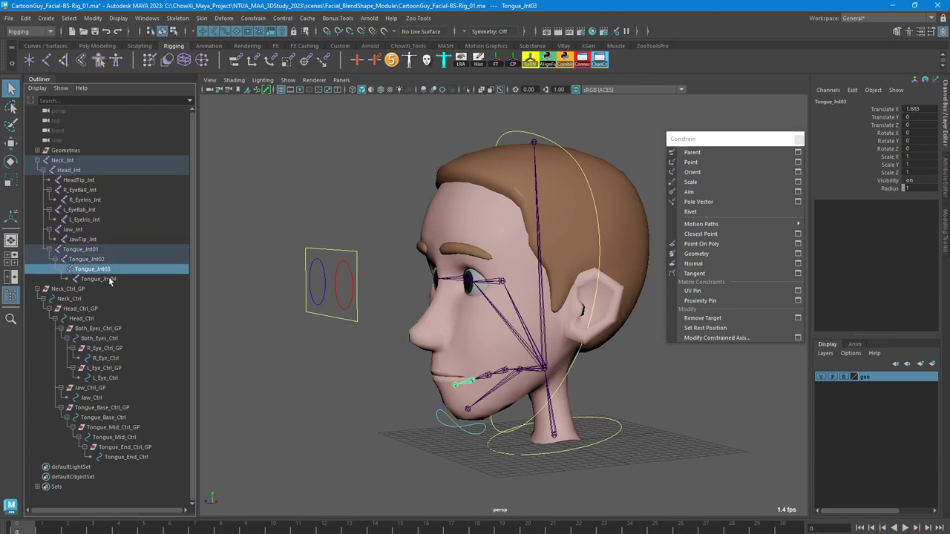
click(99, 278)
Constrain Neck_Jnt to Neck_Ctrl with a parent constraint and a scale constraint
click(256, 226)
alt+drag(256, 227, 404, 276)
click(576, 429)
shift+click(529, 432)
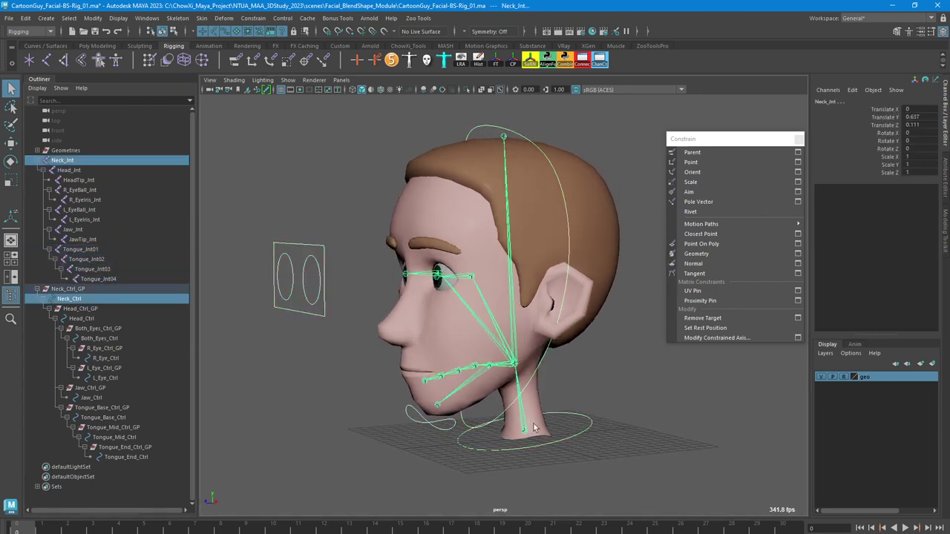
click(252, 18)
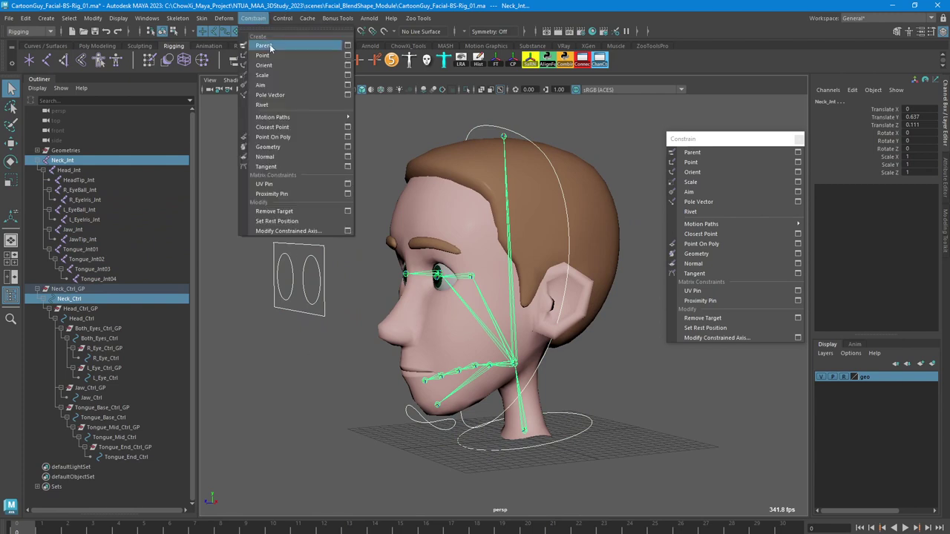
click(264, 45)
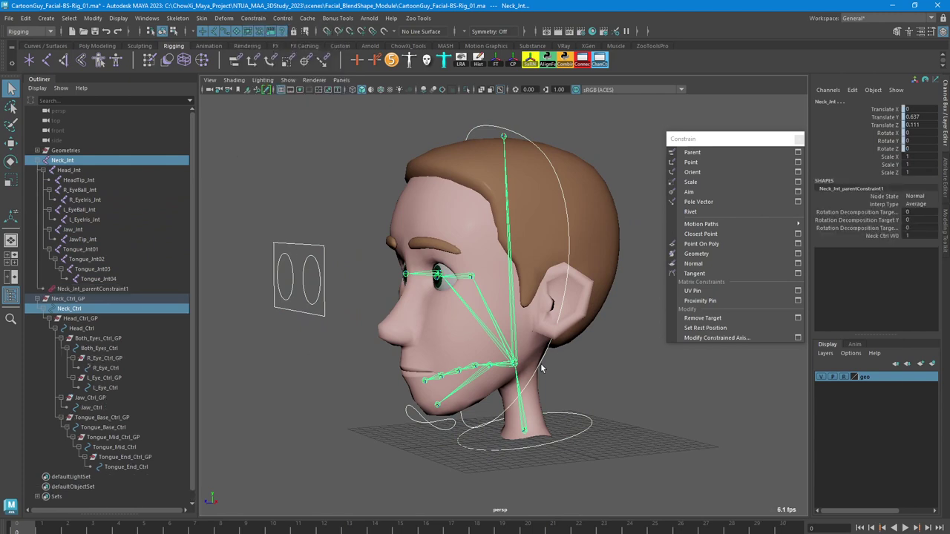
drag(566, 425, 578, 445)
shift+click(524, 431)
click(252, 18)
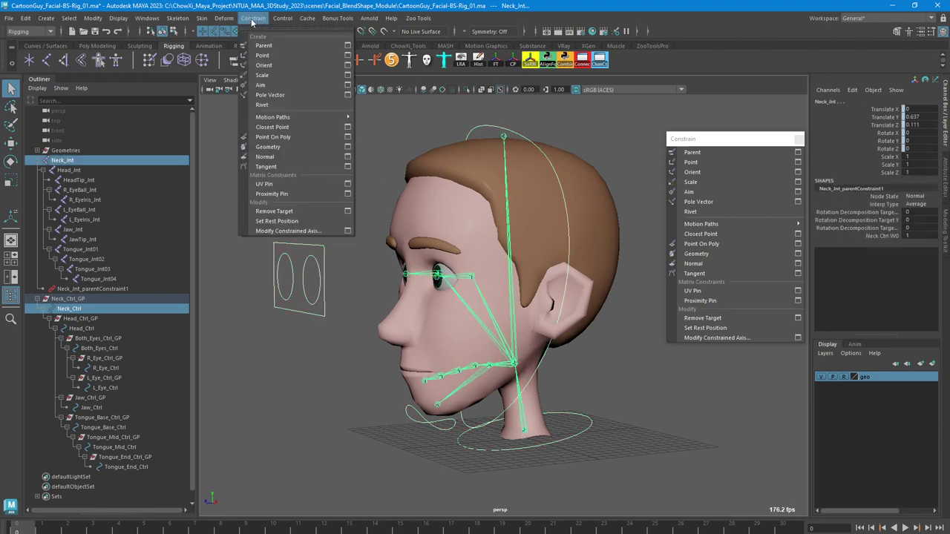
click(264, 75)
Constrain Head_Jnt to Head_Ctrl with a parent constraint and a scale constraint
click(581, 342)
click(541, 365)
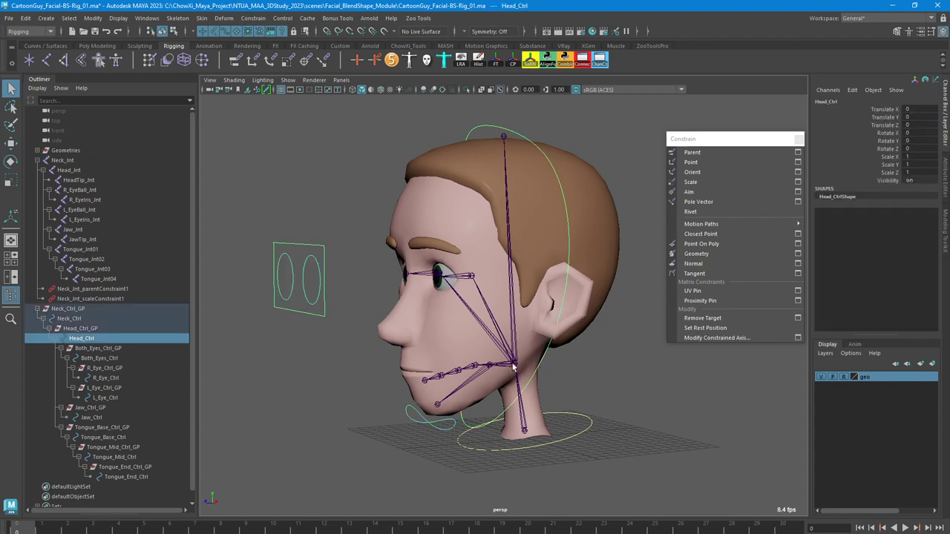
shift+click(503, 354)
click(252, 18)
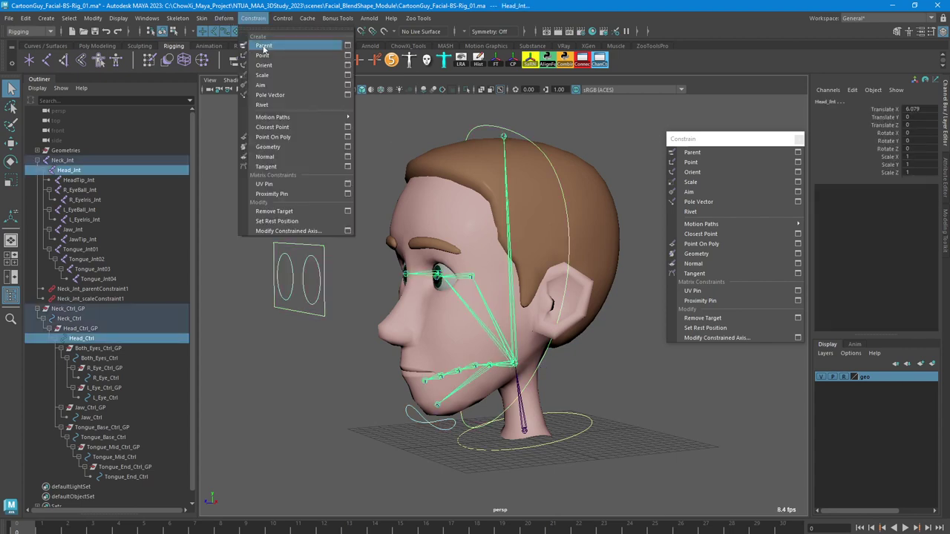
click(263, 47)
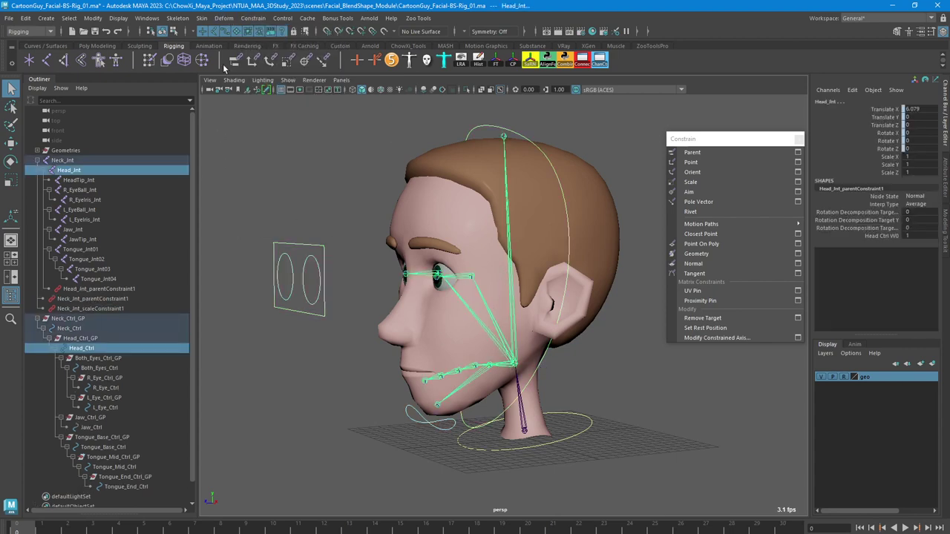
click(252, 18)
click(263, 75)
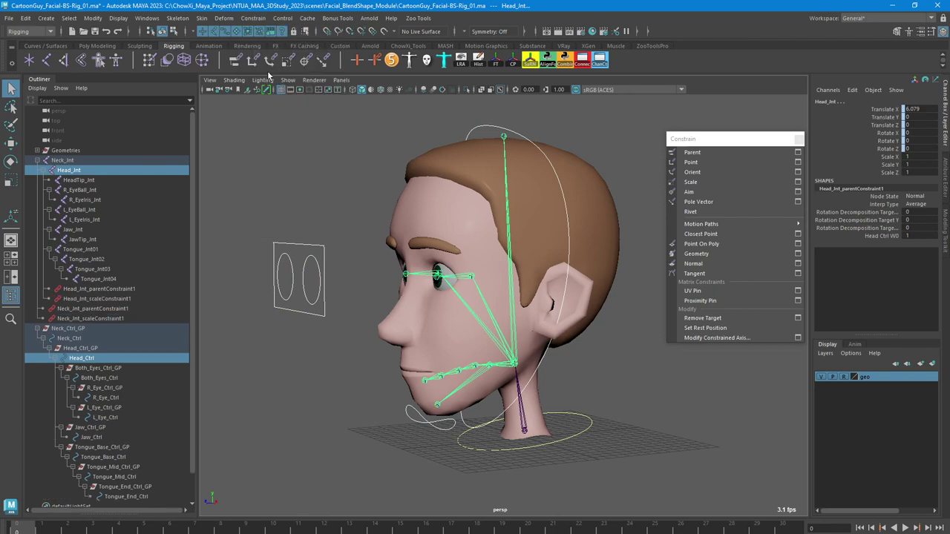
Aim-constrain L_EyeBall_Jnt to L_Eye_Ctrl using the reset default aim constraint settings, with Maintain offset off
click(661, 367)
alt+drag(466, 295, 493, 303)
alt+middle_drag(480, 298, 484, 312)
click(481, 293)
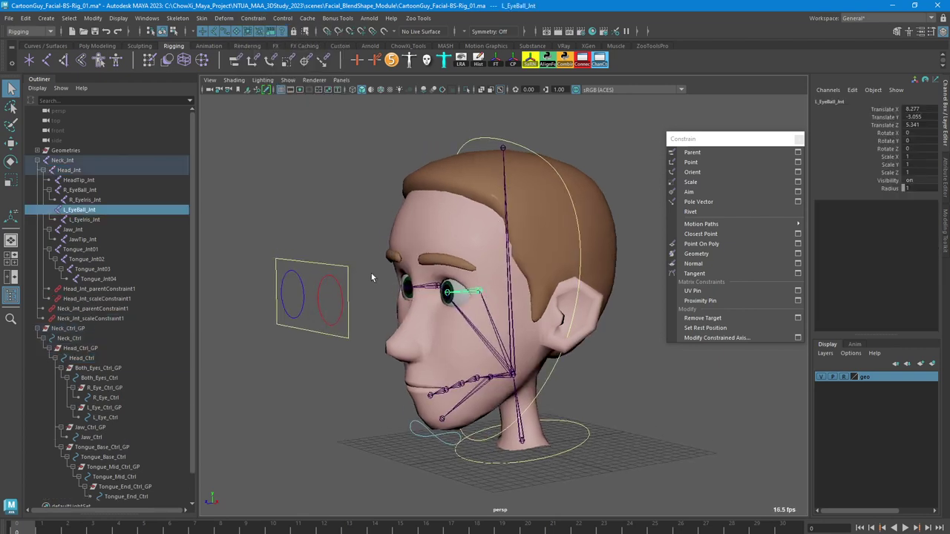
alt+drag(400, 274, 378, 269)
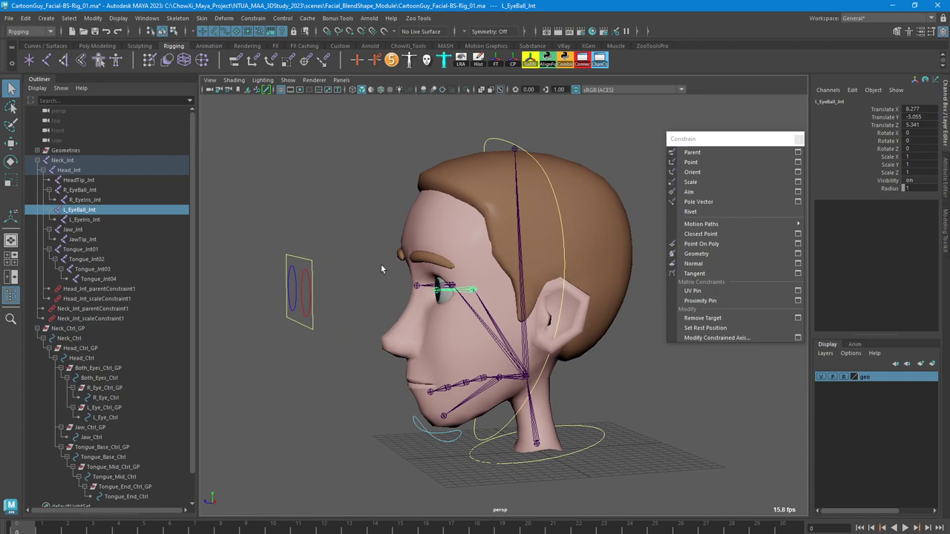
mouse_move(323, 296)
alt+mouse_down()
mouse_move(349, 293)
mouse_move(324, 291)
alt+mouse_up()
click(335, 293)
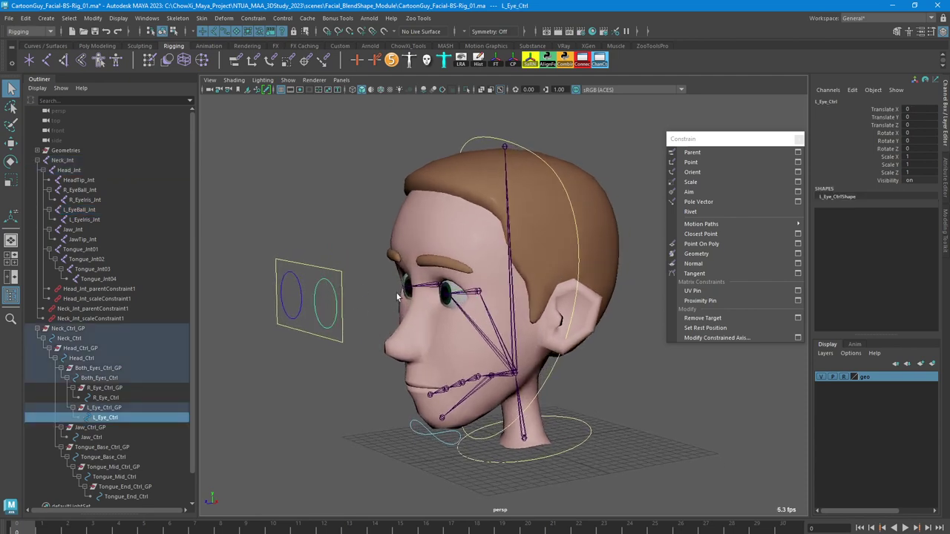
shift+click(482, 293)
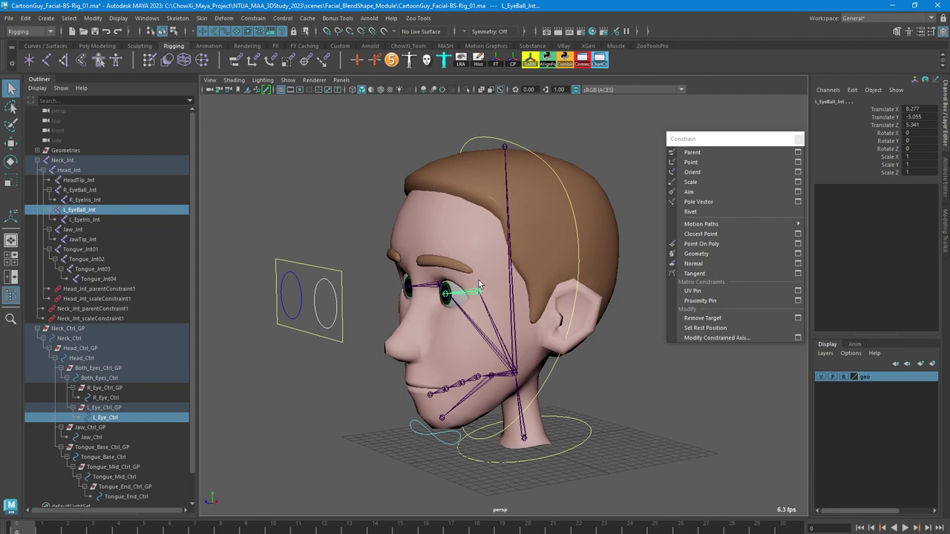
click(283, 18)
click(253, 18)
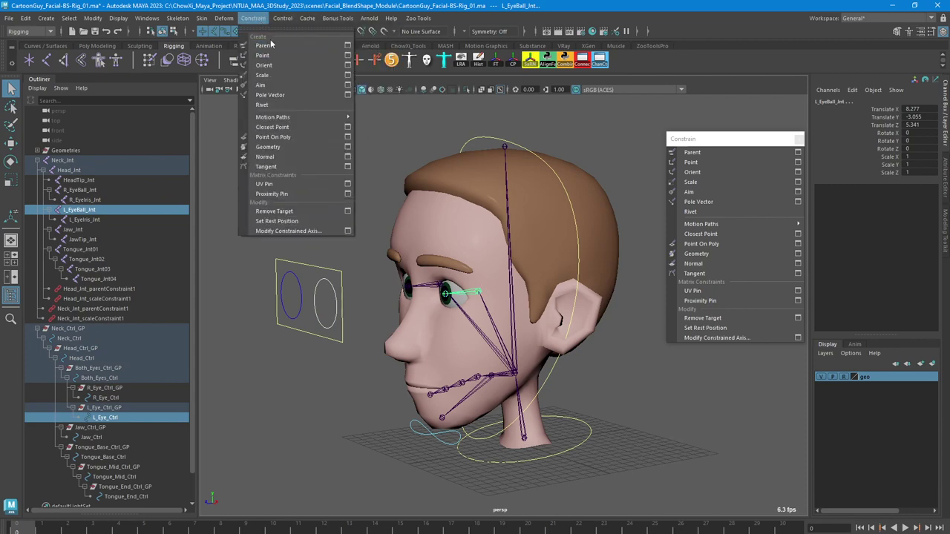
click(348, 87)
drag(718, 185, 747, 309)
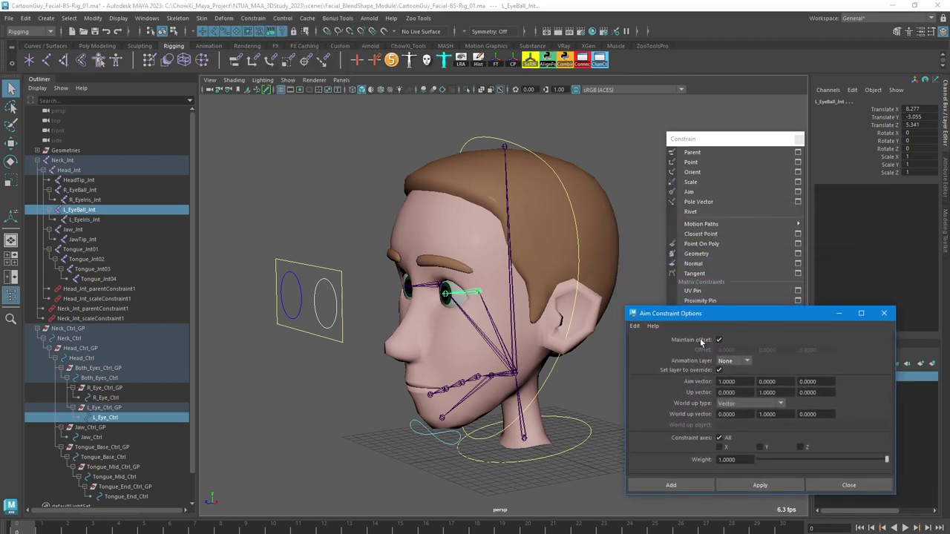
click(635, 326)
click(661, 351)
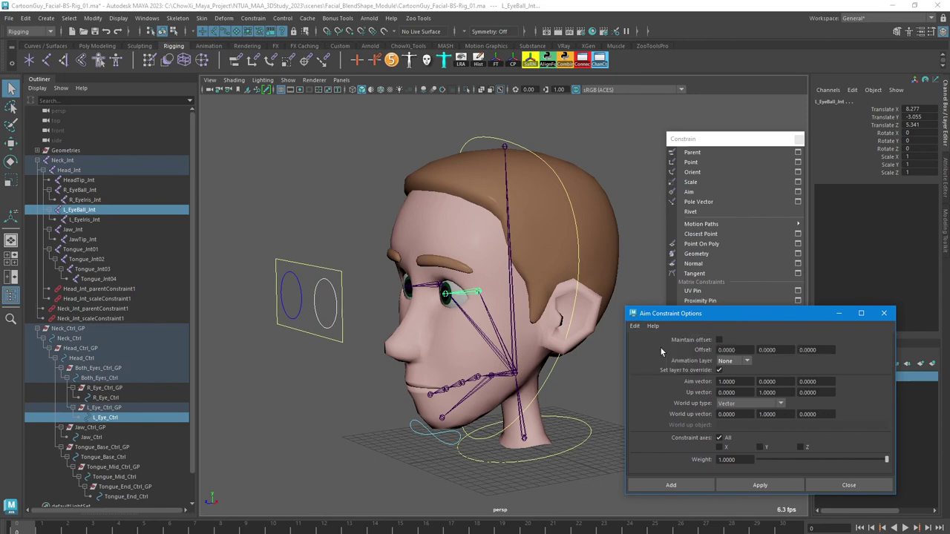
click(760, 486)
Aim-constrain R_EyeBall_Jnt to R_Eye_Ctrl with Maintain offset on, after undoing the attempt without it
alt+drag(553, 376, 567, 357)
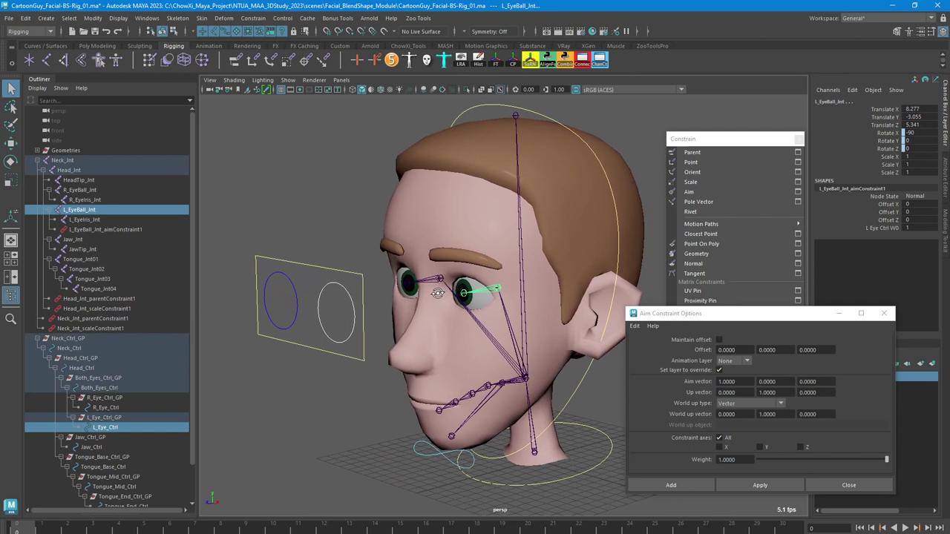
click(265, 286)
shift+click(438, 280)
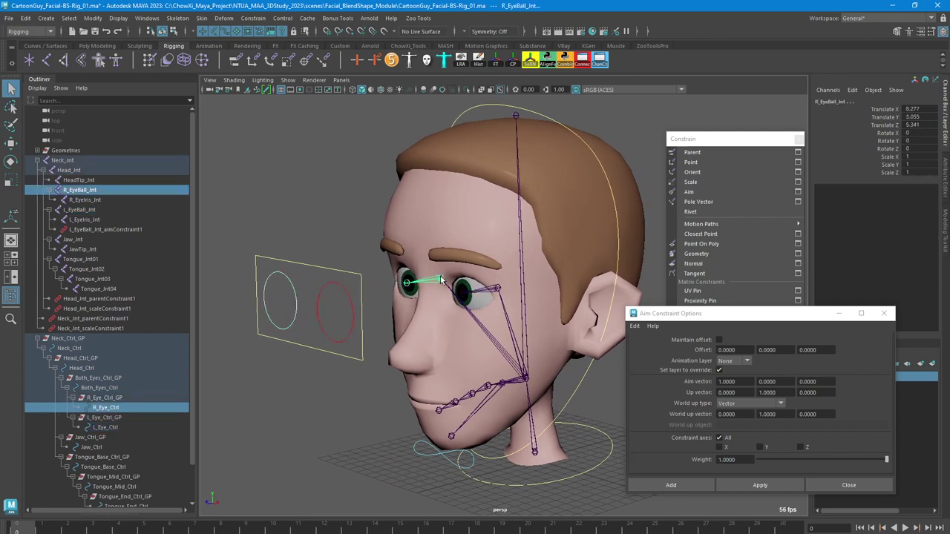
click(760, 485)
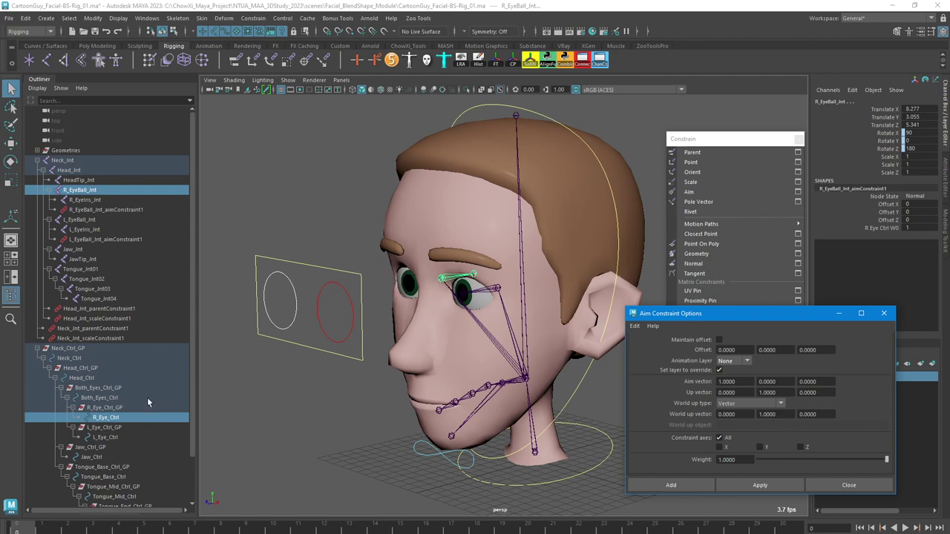
key(ctrl+z)
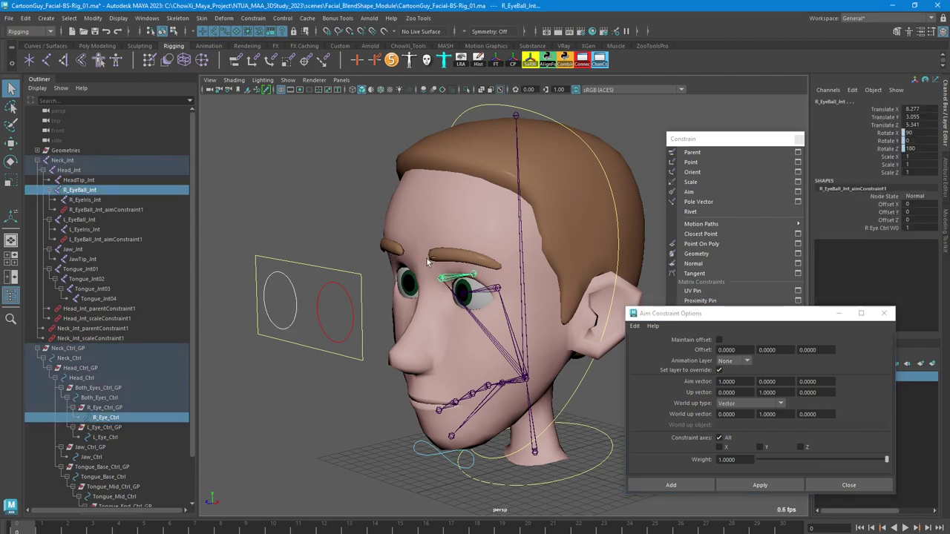
alt+middle_drag(413, 326, 398, 324)
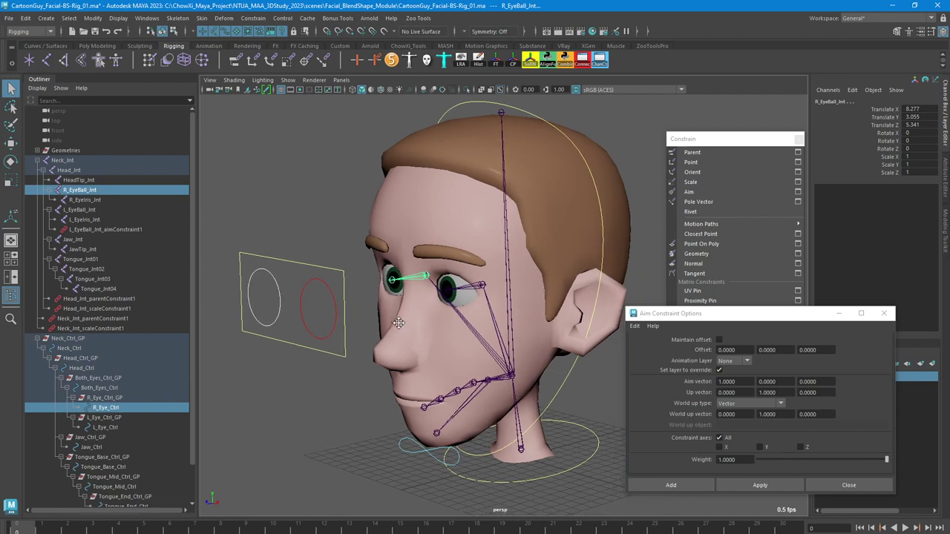
click(718, 340)
click(760, 485)
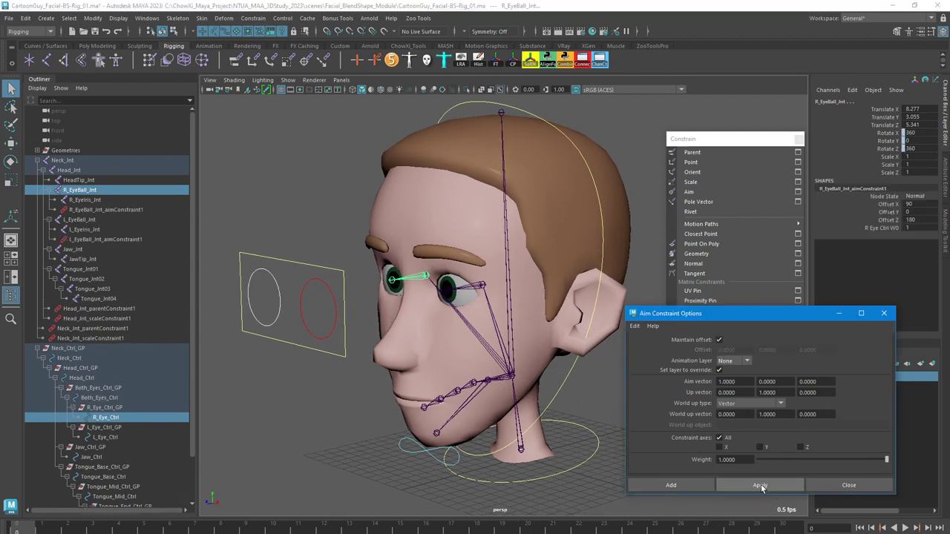
Test the eye aim constraints by moving an eye control, undo the move, and clear the selection
click(335, 313)
click(335, 308)
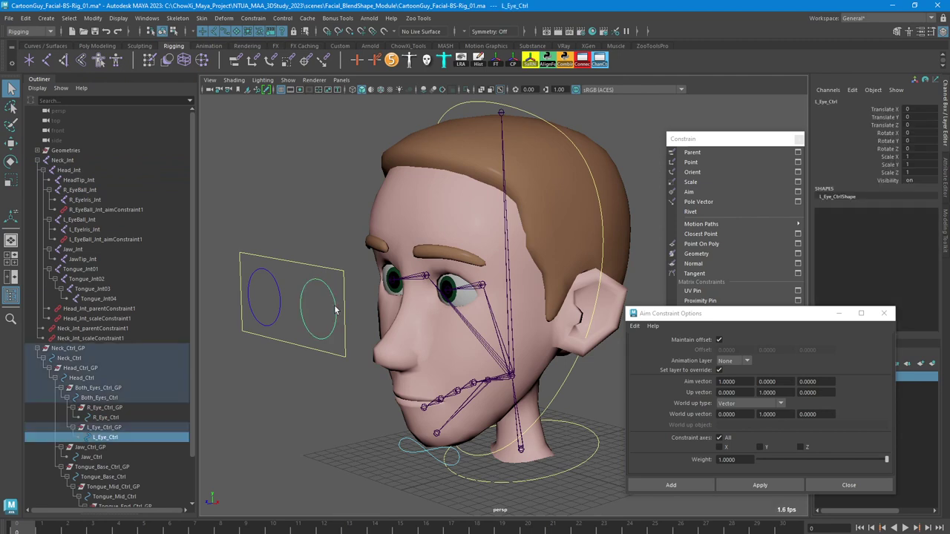
key(w)
drag(337, 281, 280, 271)
key(ctrl+z)
click(277, 278)
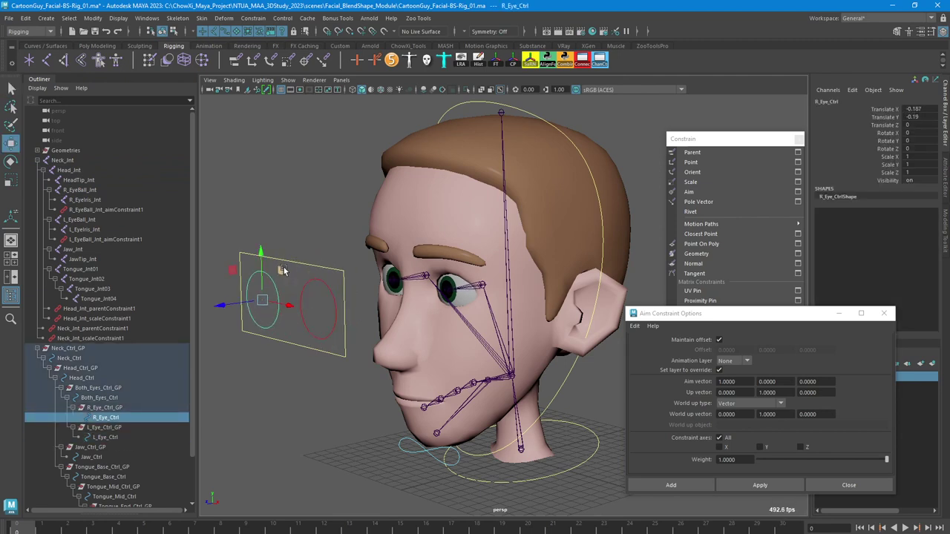
click(325, 218)
Constrain Jaw_Jnt to Jaw_Ctrl with a parent constraint and a scale constraint
alt+middle_drag(351, 261, 392, 309)
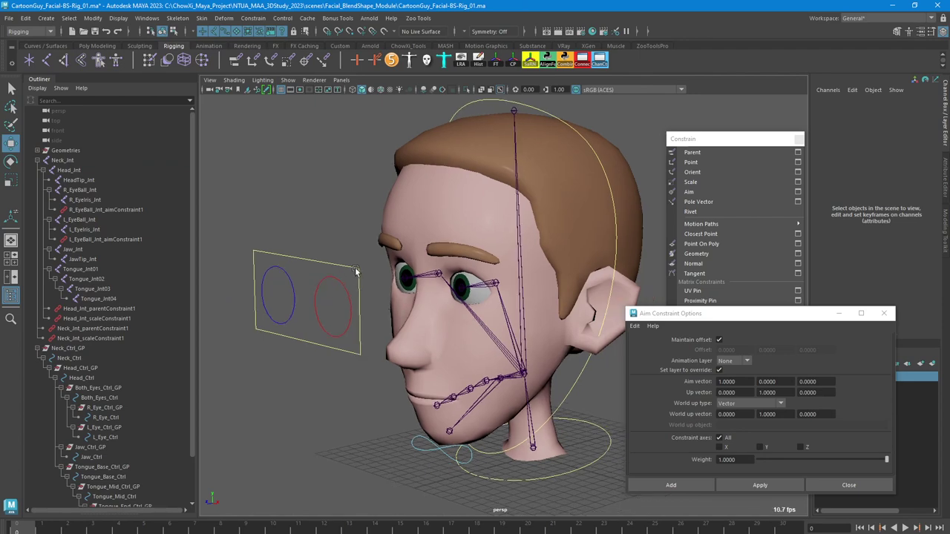
alt+drag(475, 294, 425, 435)
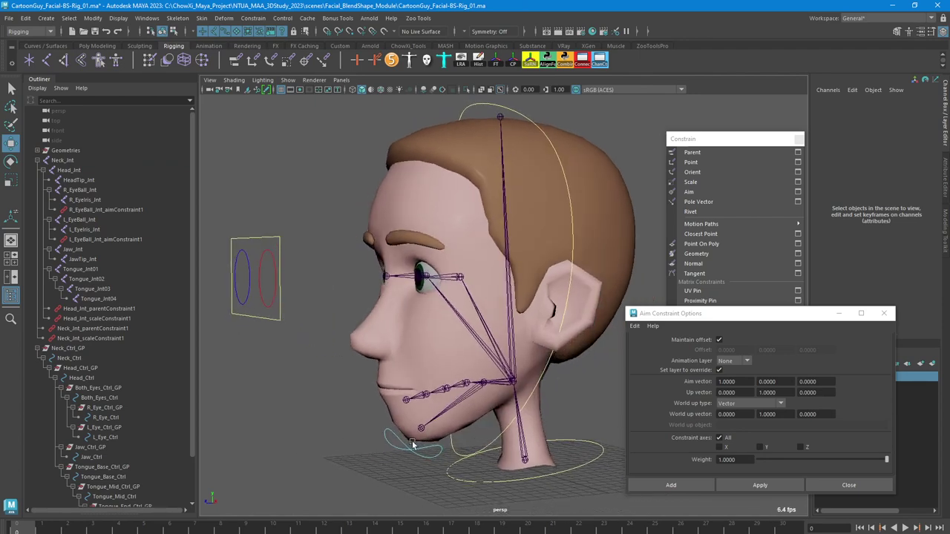
click(400, 444)
key(q)
alt+drag(483, 395, 481, 390)
alt+middle_drag(481, 390, 453, 366)
alt+right_drag(454, 366, 476, 401)
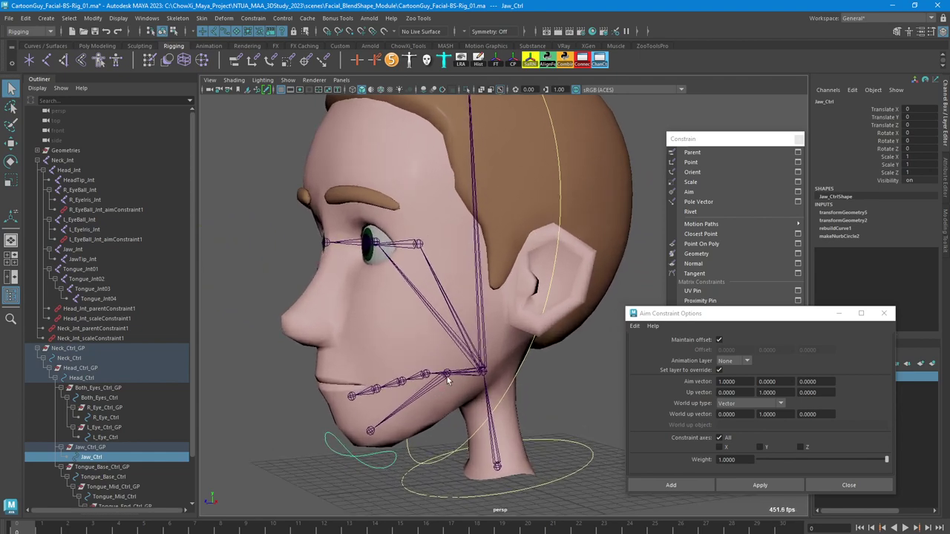
shift+click(447, 377)
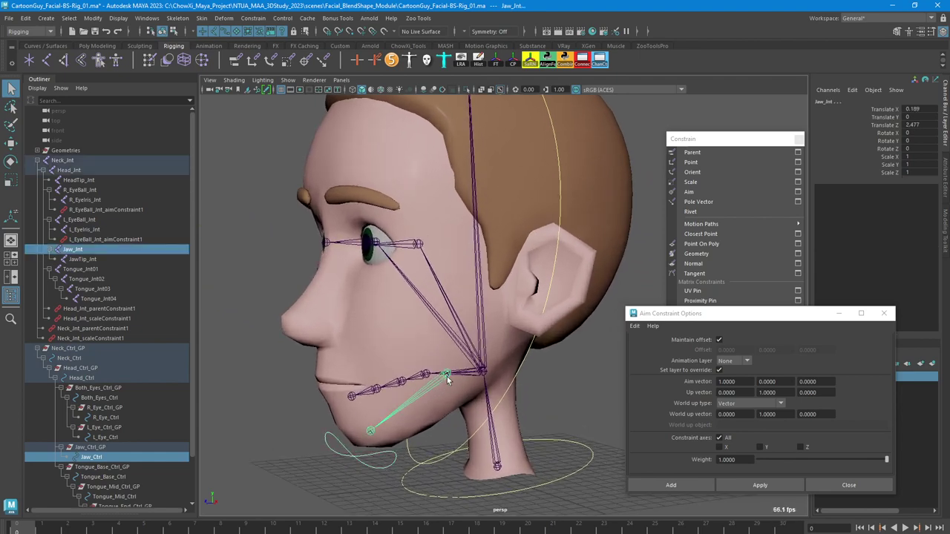
alt+drag(472, 398, 481, 391)
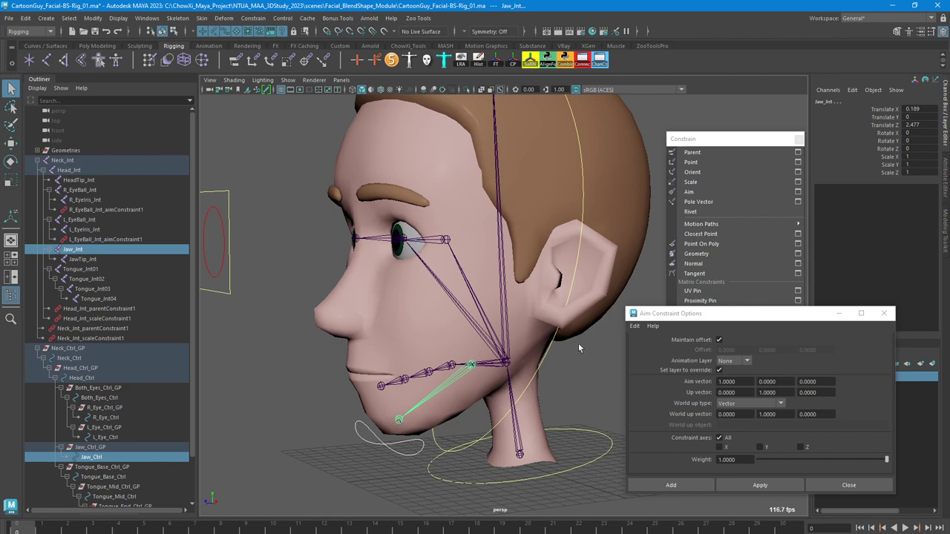
click(377, 439)
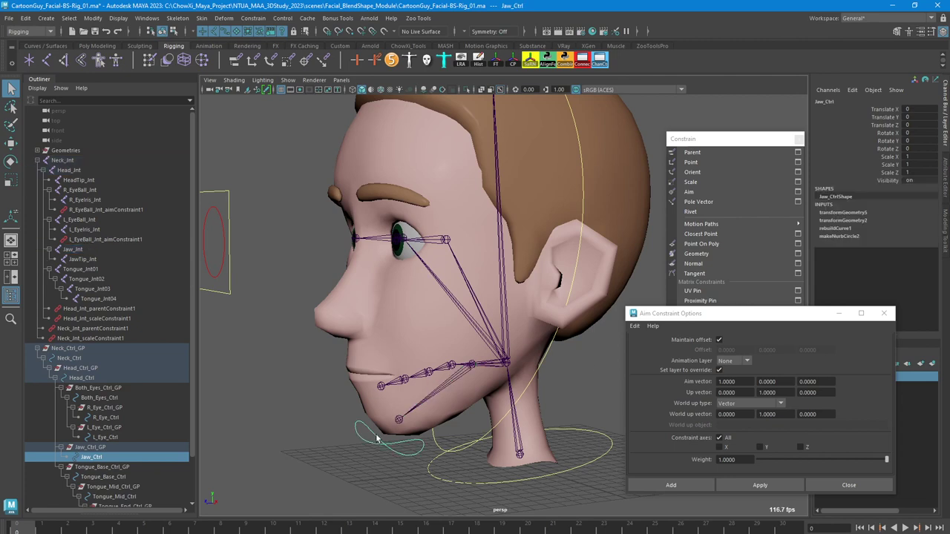
shift+click(474, 369)
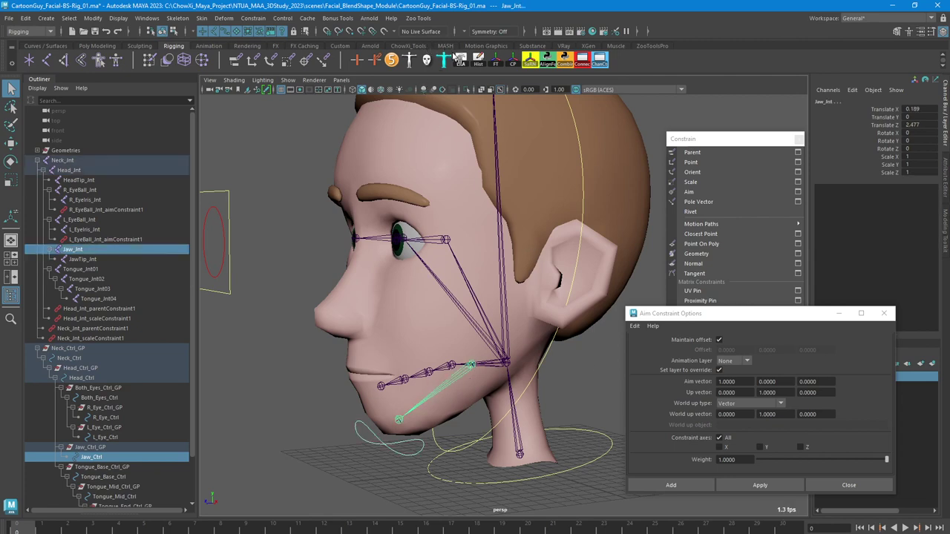
click(253, 17)
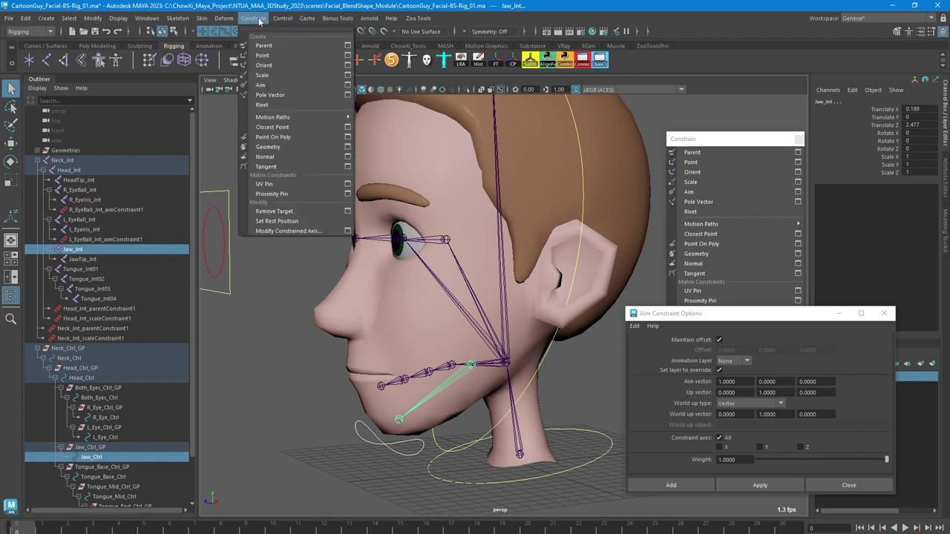
click(264, 45)
click(258, 18)
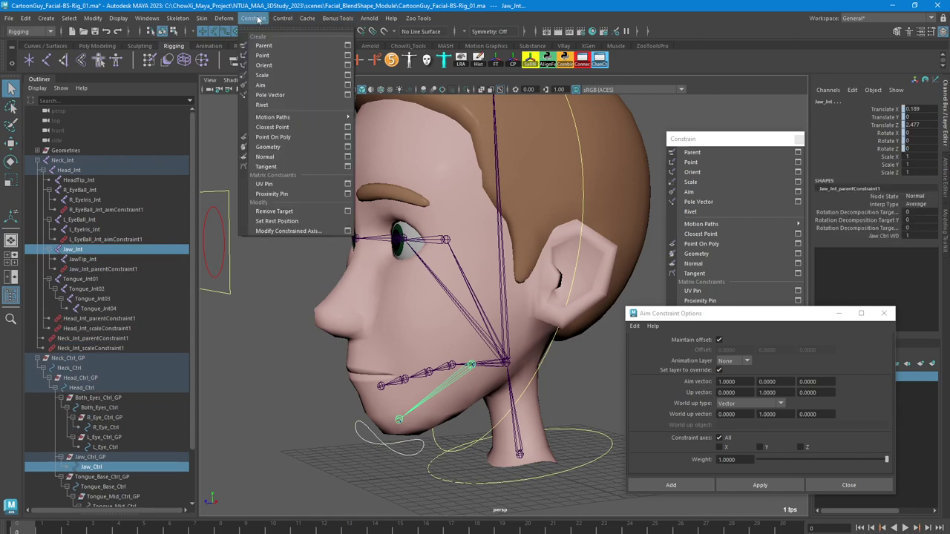
click(266, 75)
Show the viewport in wireframe, dismiss the aim constraint options, and set the geo layer to Template display
alt+drag(418, 190, 450, 318)
key(4)
scroll(452, 339, up, 4)
alt+middle_drag(449, 318, 469, 314)
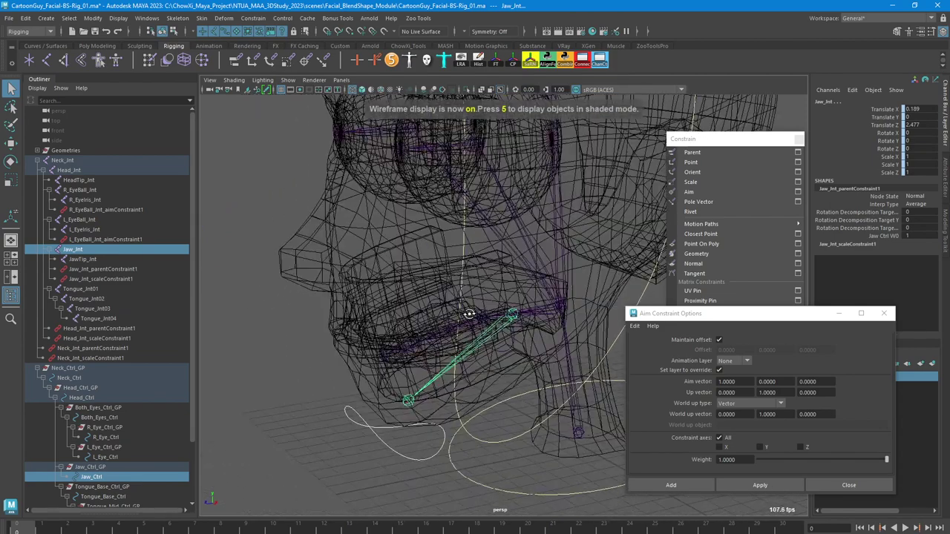
alt+drag(468, 313, 476, 314)
click(884, 313)
click(843, 375)
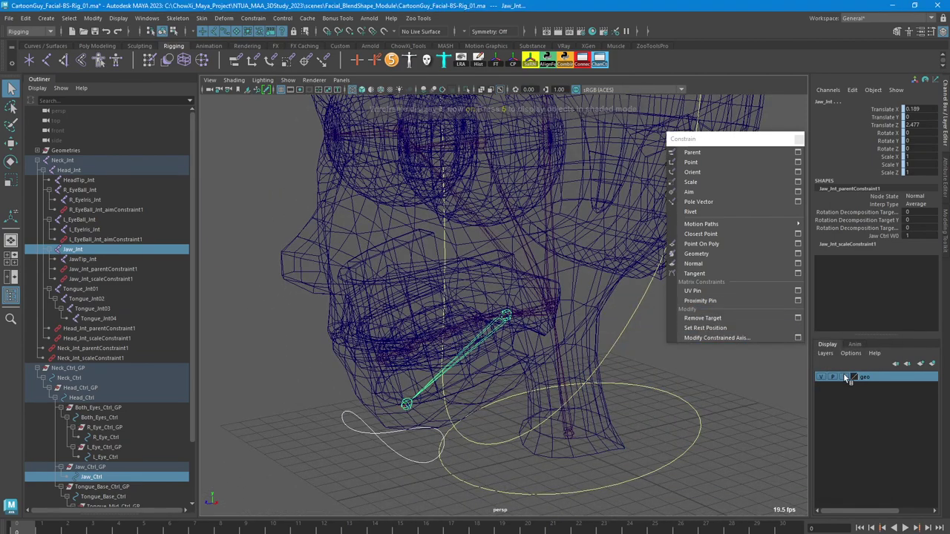
click(843, 375)
click(672, 376)
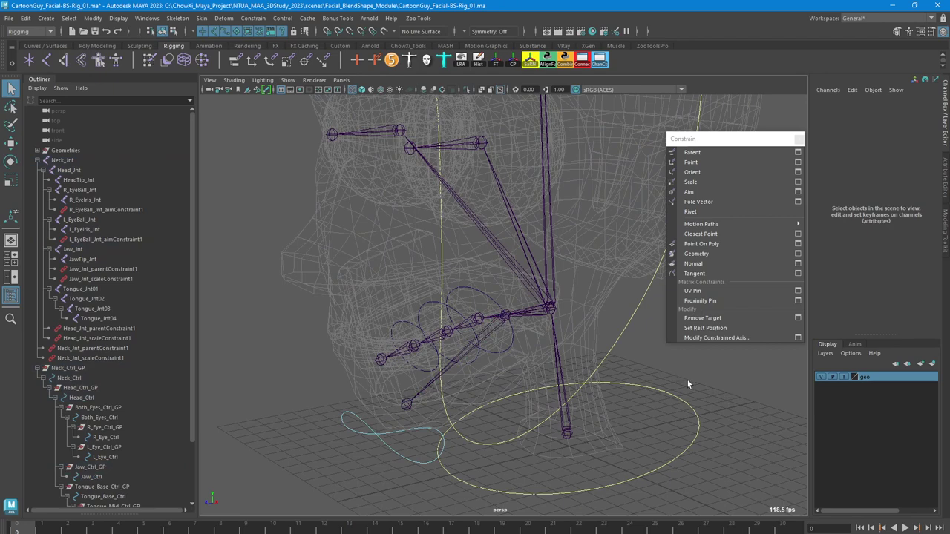
Constrain Tongue_Jnt01 to Tongue_Base_Ctrl with a parent constraint and a scale constraint
scroll(631, 379, up, 3)
alt+drag(535, 369, 502, 333)
click(504, 335)
click(253, 18)
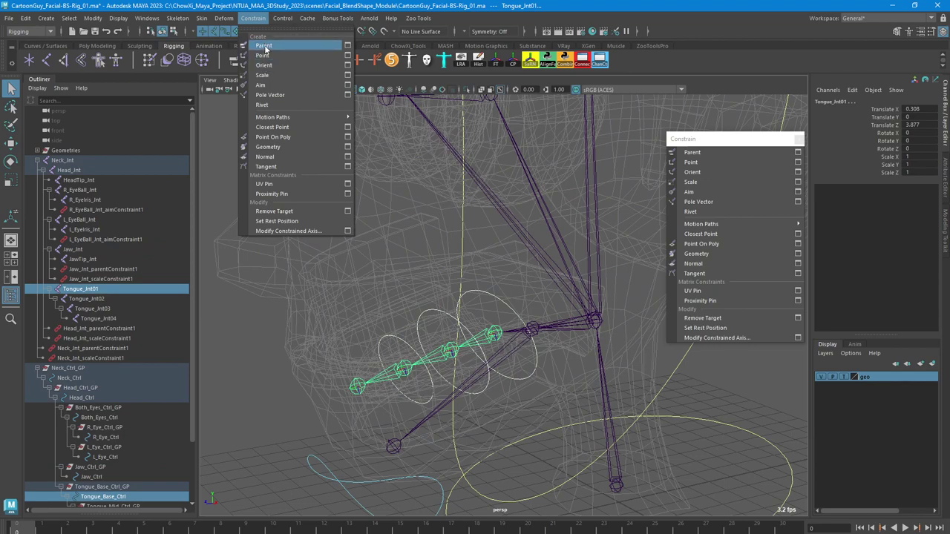
click(268, 46)
click(253, 19)
click(266, 75)
Constrain Tongue_Jnt02 to Tongue_Mid_Ctrl with a parent constraint and a scale constraint
alt+drag(398, 230, 478, 282)
click(493, 323)
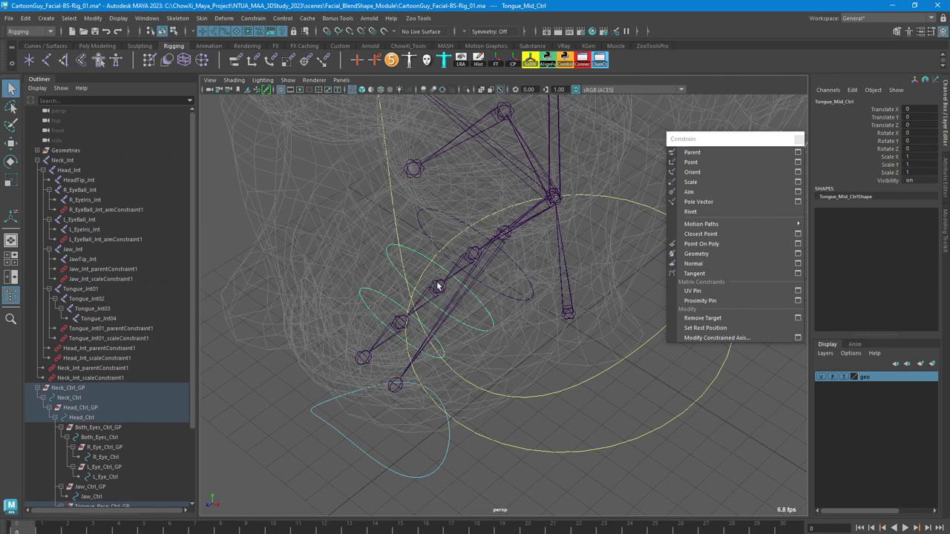
click(438, 285)
click(255, 20)
click(264, 45)
click(253, 18)
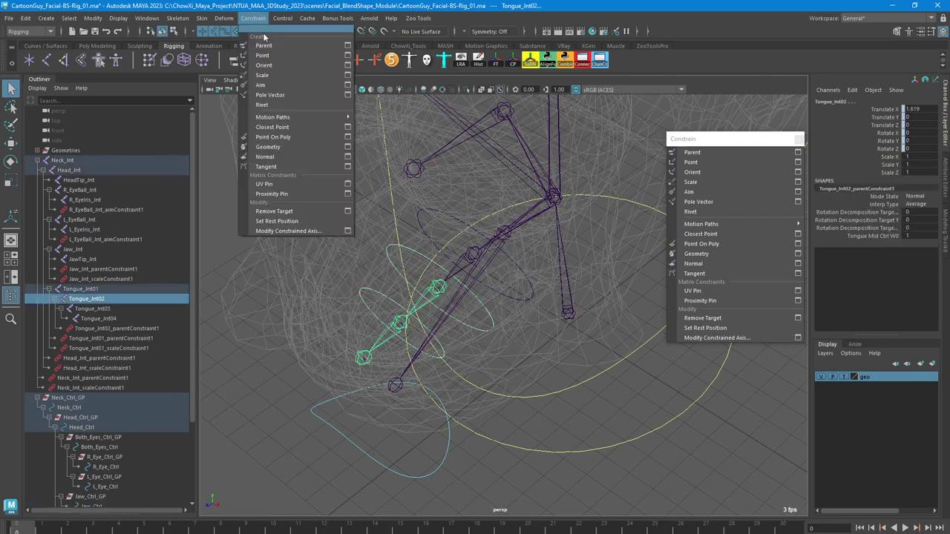
click(262, 75)
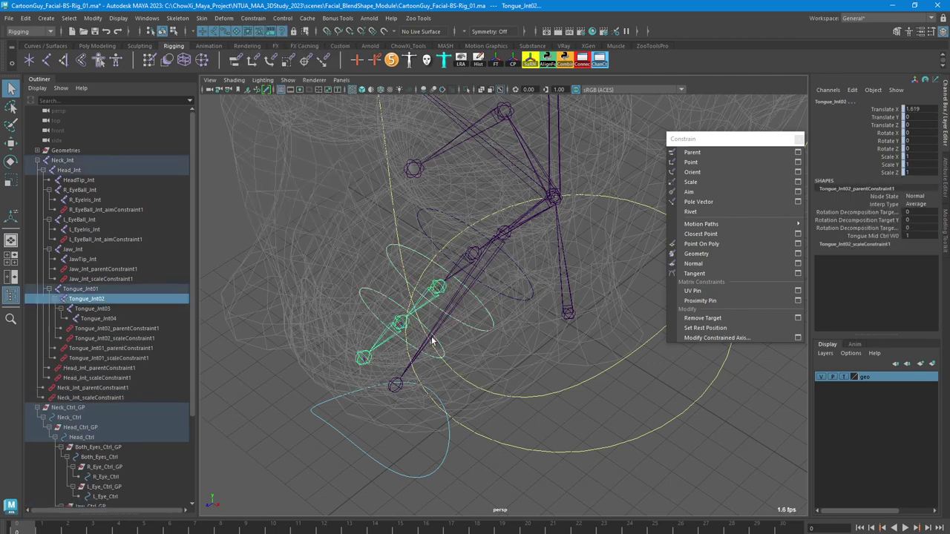
Constrain Tongue_Jnt03 to Tongue_End_Ctrl with a parent constraint and a scale constraint
click(425, 333)
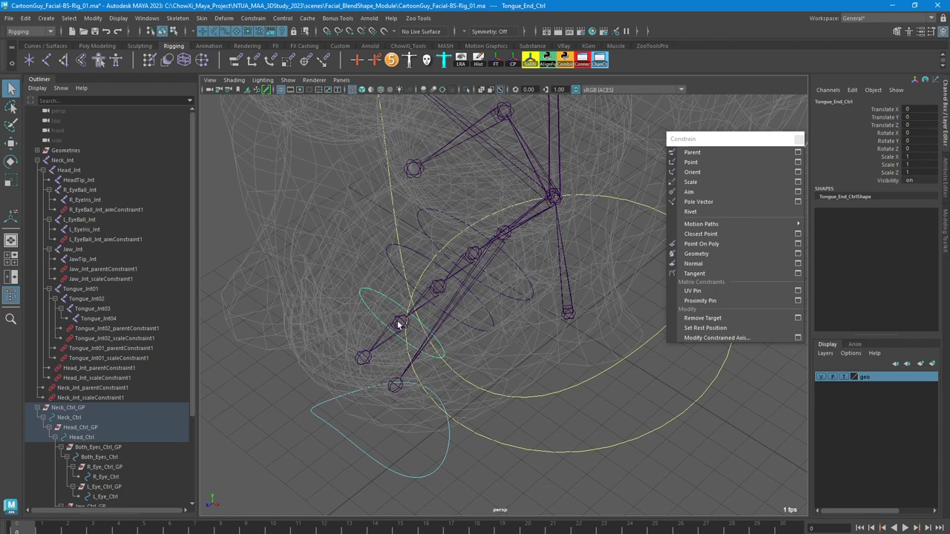
shift+click(398, 321)
click(253, 18)
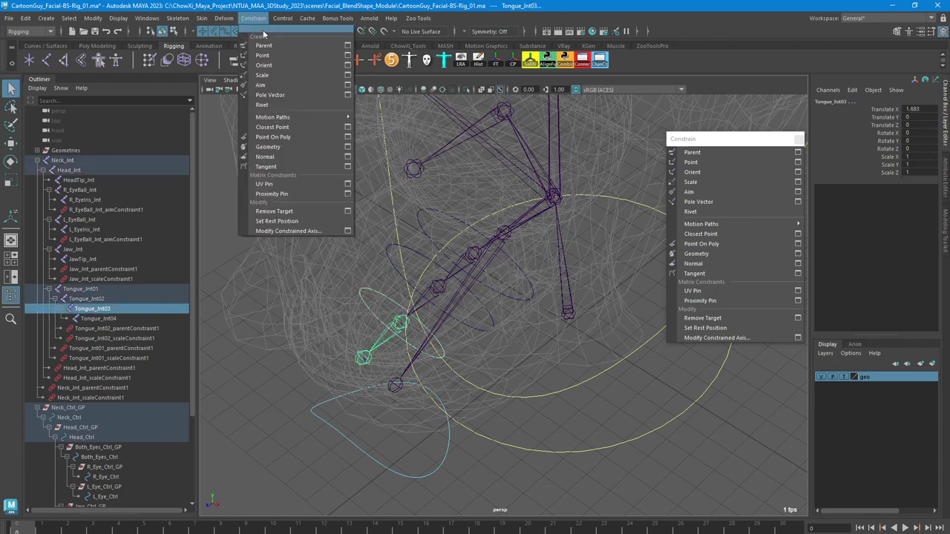
click(263, 46)
click(253, 17)
click(262, 75)
Check the right eyeball joint and select Both_Eyes_Ctrl, the rectangular control around the two eye controls
alt+drag(401, 223, 261, 233)
click(501, 253)
click(435, 221)
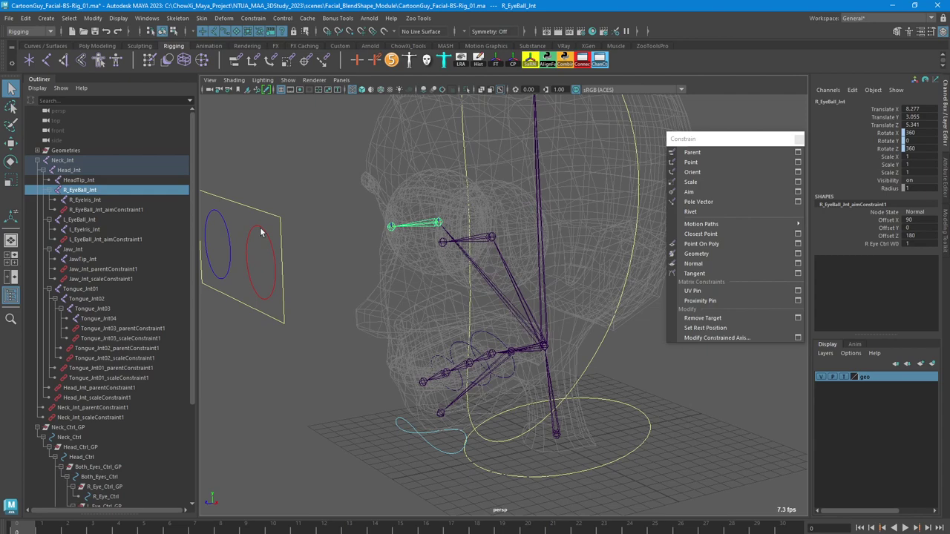
click(260, 233)
click(262, 222)
click(265, 214)
alt+drag(304, 213, 375, 251)
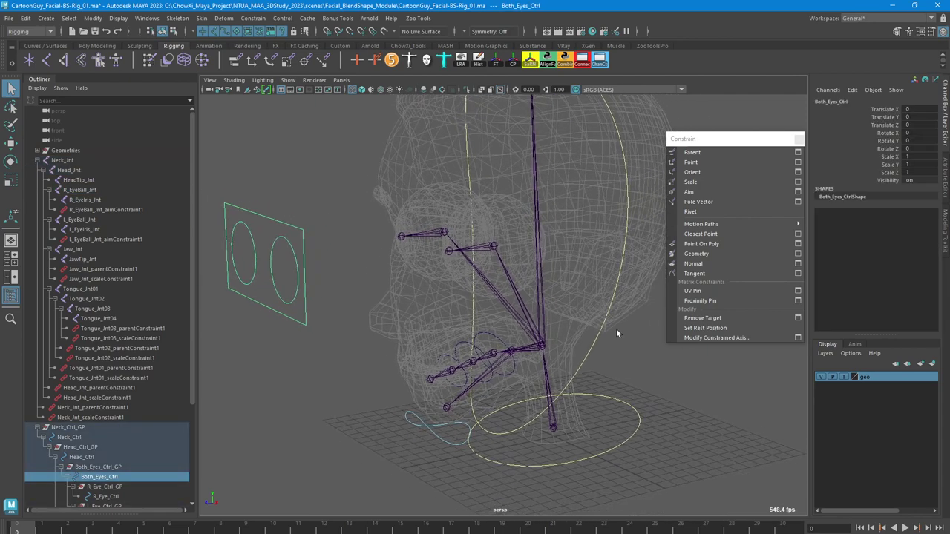
Return the geo layer to normal display and show the head smooth shaded
click(842, 377)
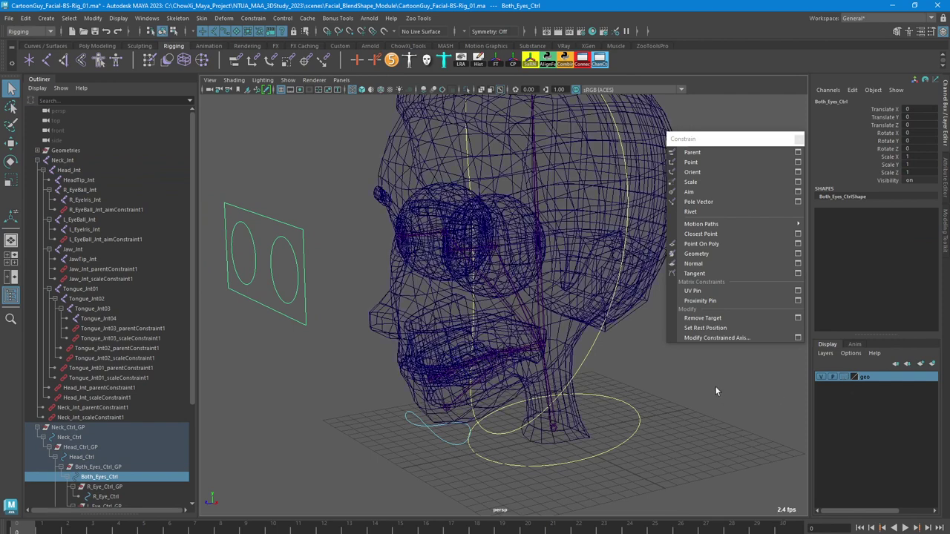
key(5)
alt+drag(535, 327, 452, 313)
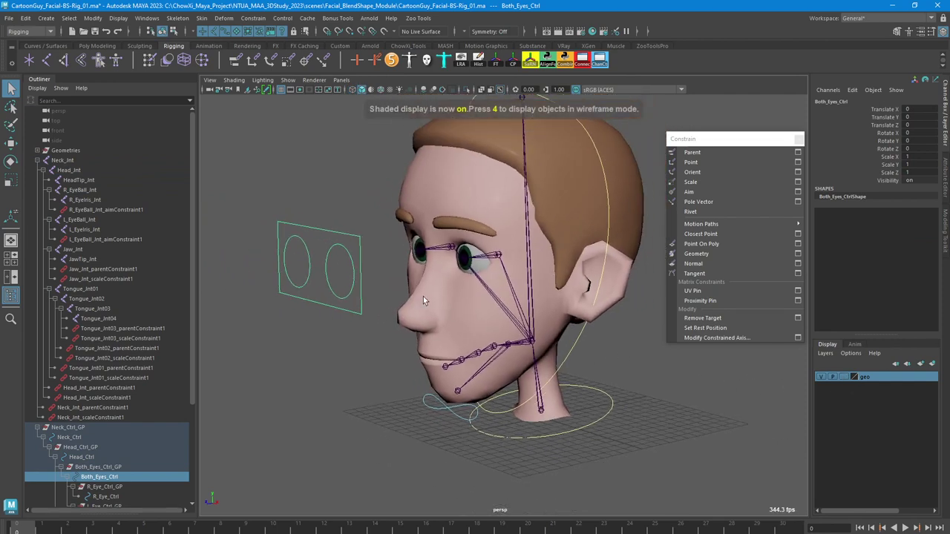
Test the rig by moving Both_Eyes_Ctrl and rotating Jaw_Ctrl, undo both changes, and clear the selection
key(w)
drag(337, 237, 360, 243)
key(ctrl+z)
click(438, 400)
key(r)
key(e)
mouse_move(469, 349)
mouse_down()
mouse_move(473, 363)
mouse_move(477, 342)
mouse_move(472, 353)
mouse_up()
key(ctrl+z)
click(665, 404)
Turn on X-Ray shading for the head and set the geo layer to Reference so its meshes cannot be selected
scroll(570, 394, up, 2)
key(4)
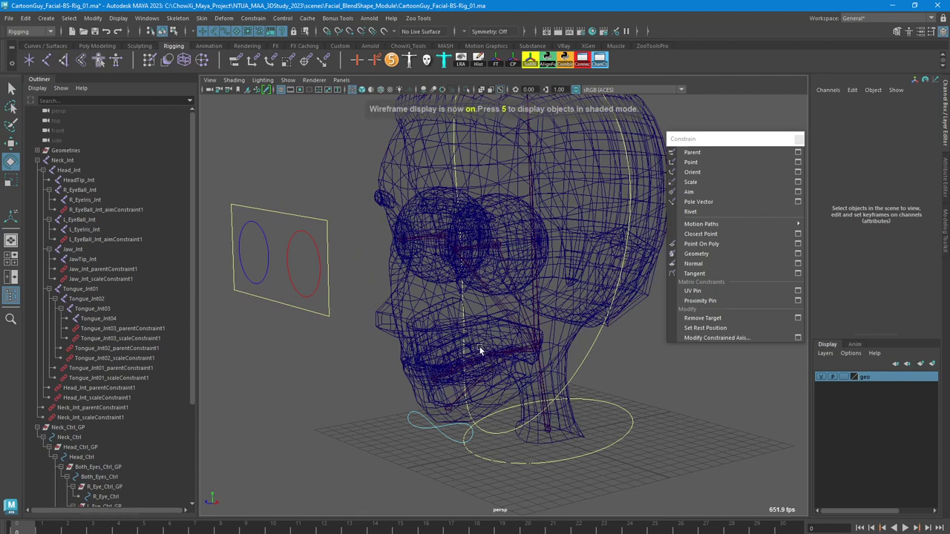
key(5)
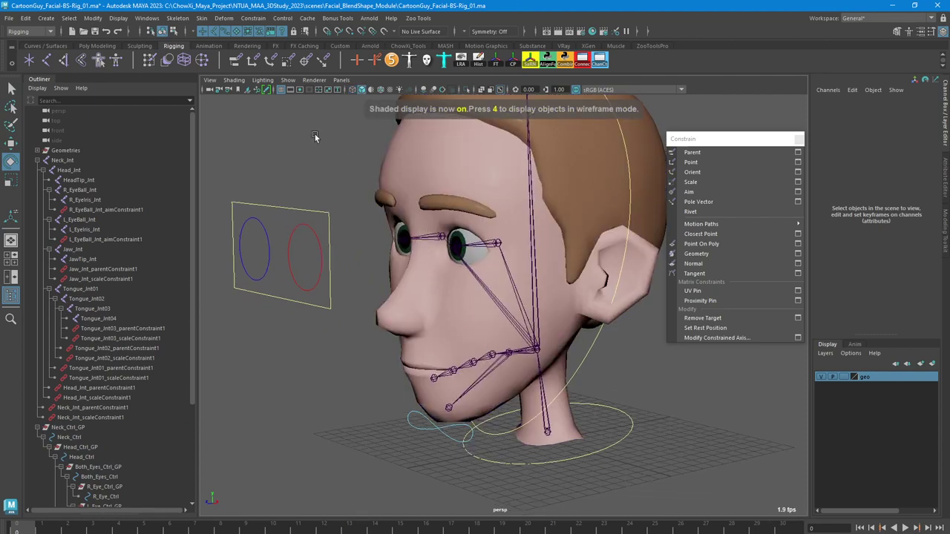
click(287, 80)
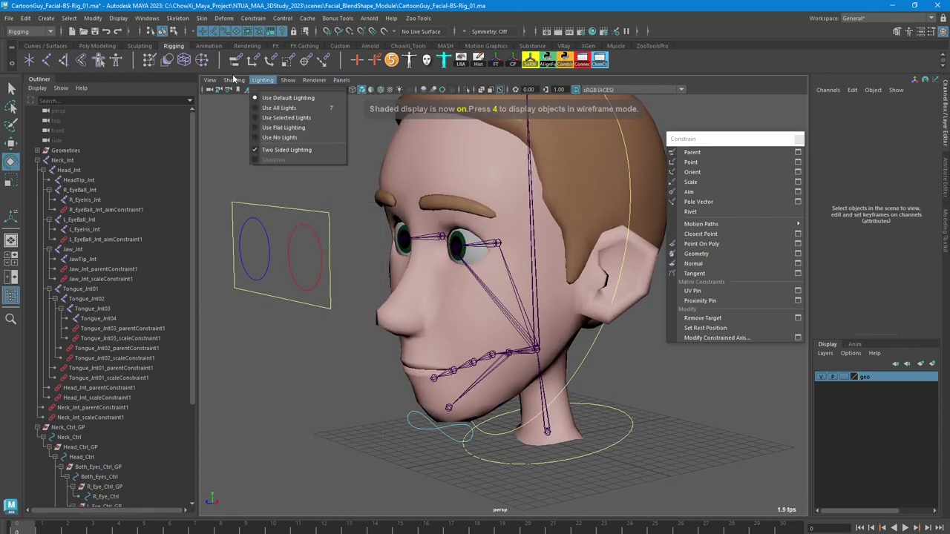
click(239, 180)
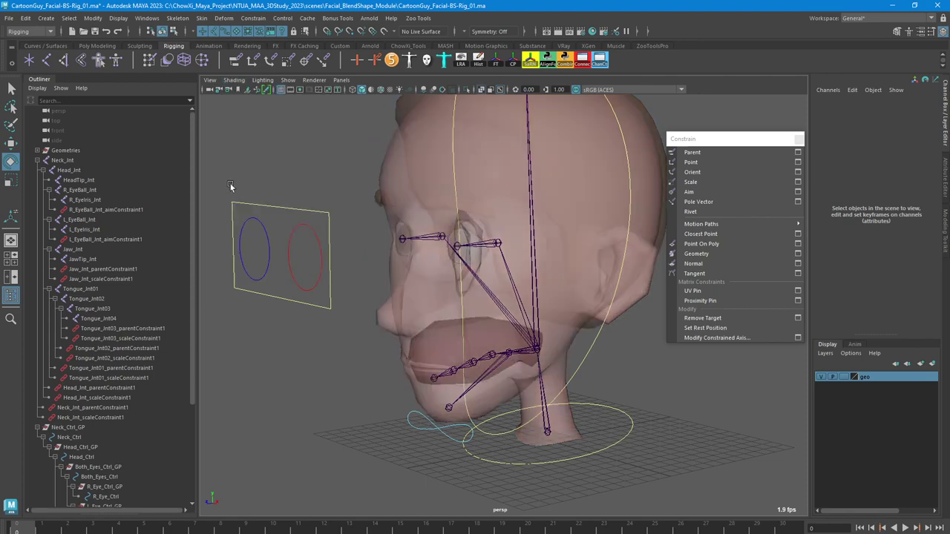
alt+drag(421, 286, 402, 276)
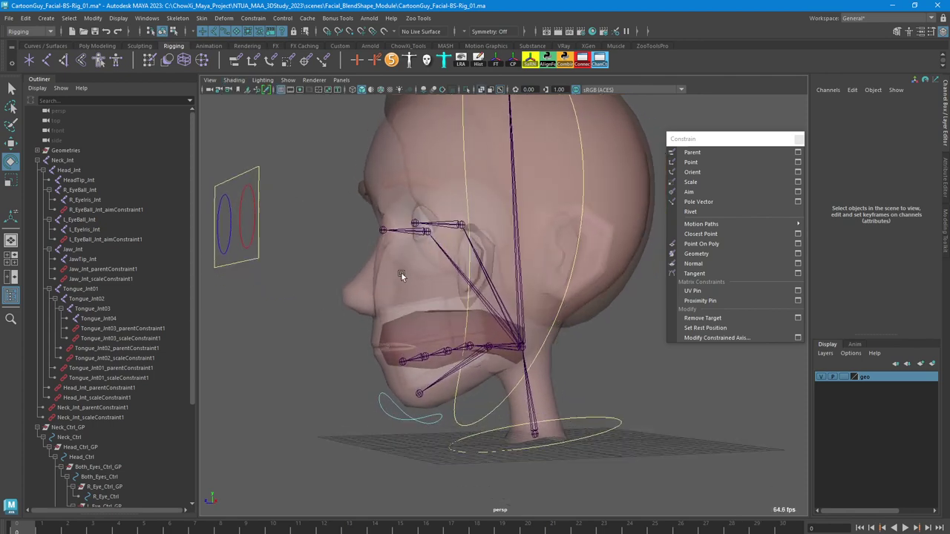
click(482, 364)
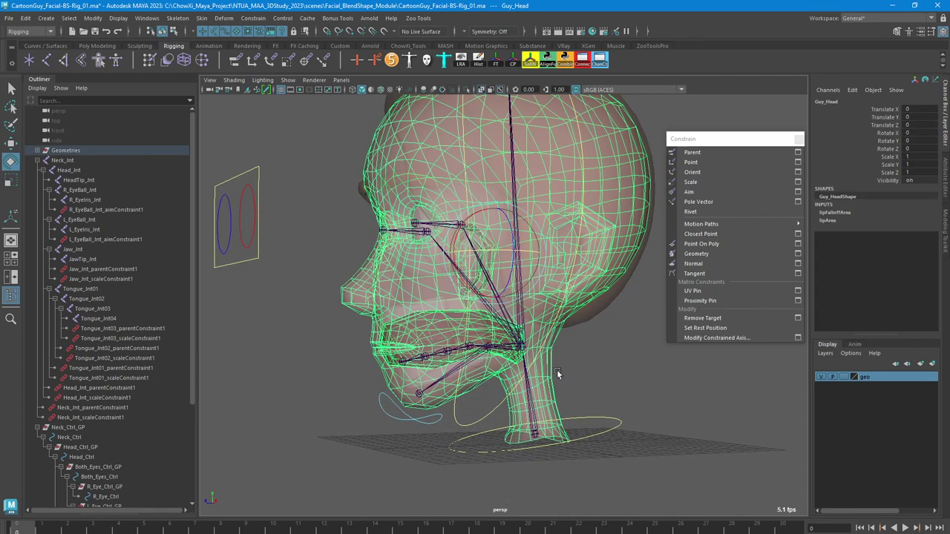
click(558, 371)
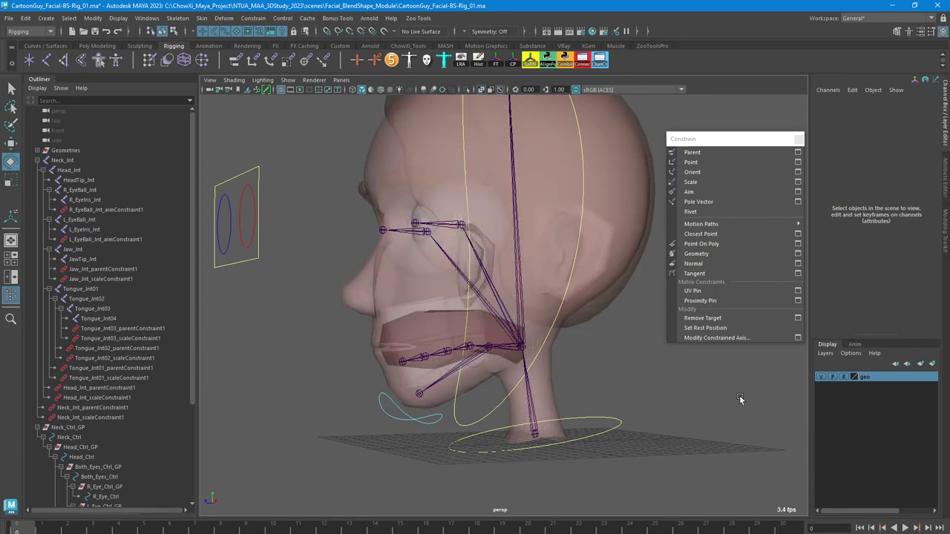
Test the tongue by rotating Tongue_Base_Ctrl, Tongue_Mid_Ctrl and Tongue_End_Ctrl, undo the rotations, and clear the selection
scroll(477, 378, up, 6)
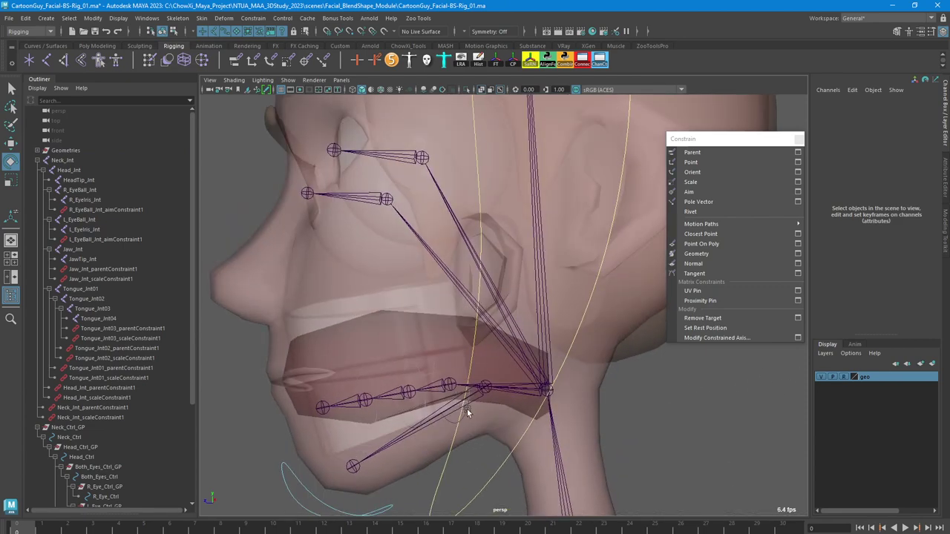
click(467, 409)
drag(437, 424, 409, 378)
key(ctrl+z)
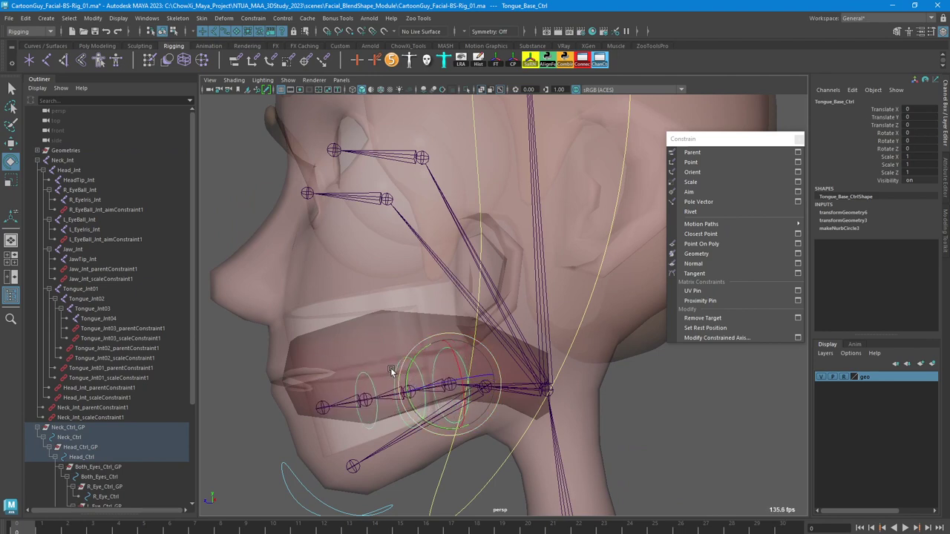
click(372, 375)
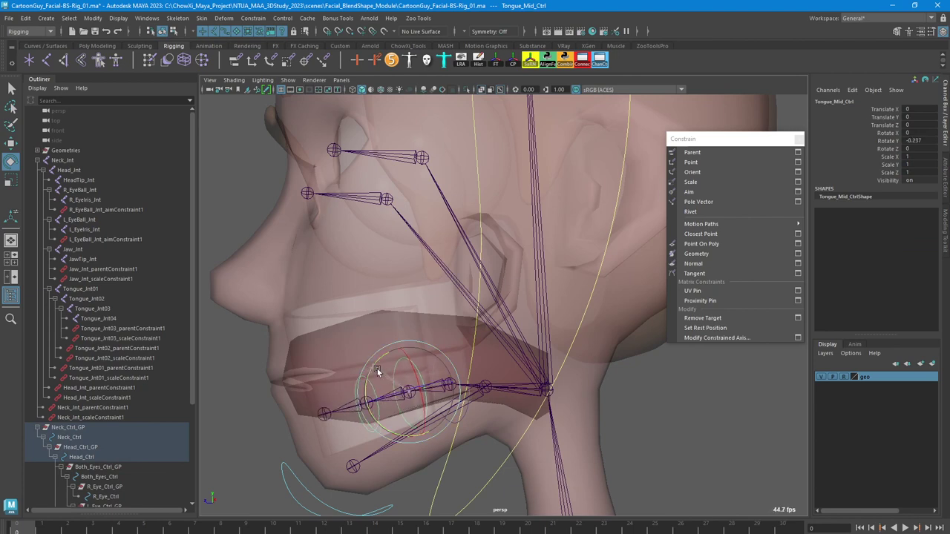
key(q)
click(358, 382)
key(r)
key(e)
drag(328, 379, 413, 360)
key(ctrl+z)
scroll(364, 362, down, 5)
key(q)
click(592, 339)
Turn off X-Ray shading in the viewport while keeping X-Ray Joints on
alt+drag(591, 339, 401, 178)
click(235, 80)
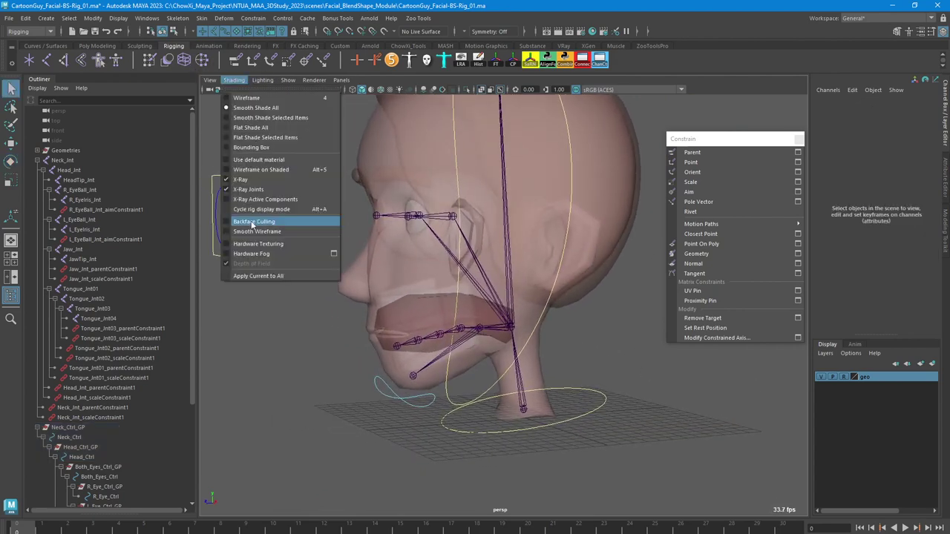
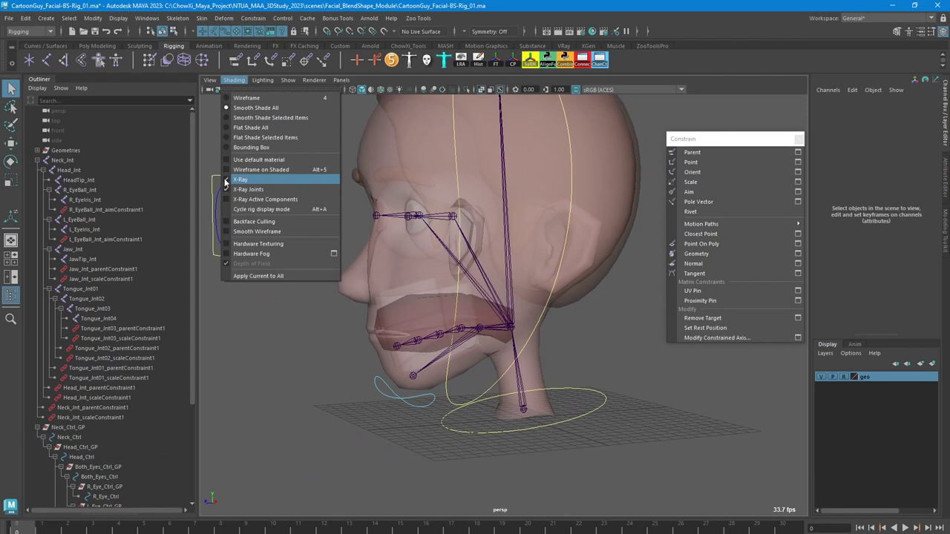
click(240, 180)
mouse_move(519, 327)
alt+mouse_down()
mouse_move(622, 355)
mouse_move(643, 375)
alt+mouse_up()
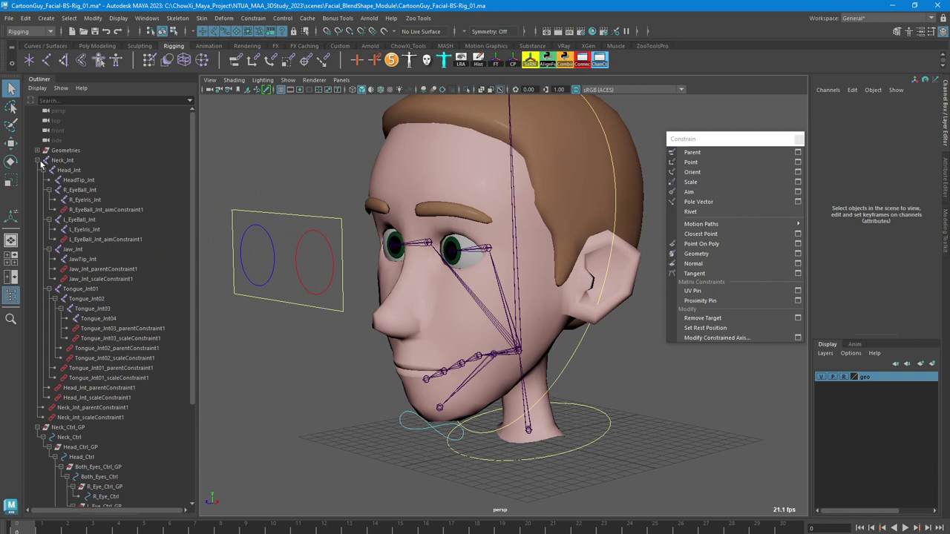
Collapse the Neck_Jnt hierarchy in the Outliner and turn off Reference mode on the geo layer so its meshes can be selected
click(37, 160)
alt+drag(304, 348, 354, 403)
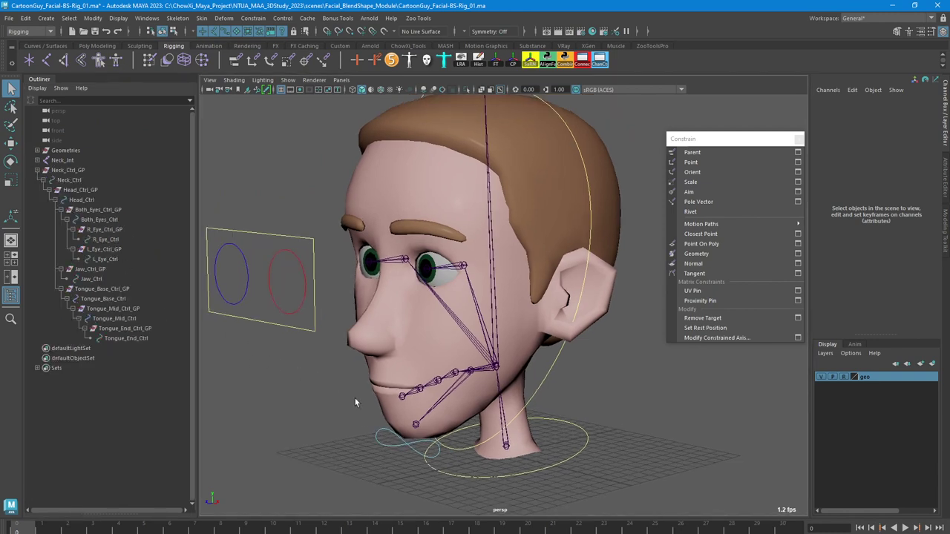
alt+drag(649, 411, 576, 399)
alt+drag(506, 378, 445, 280)
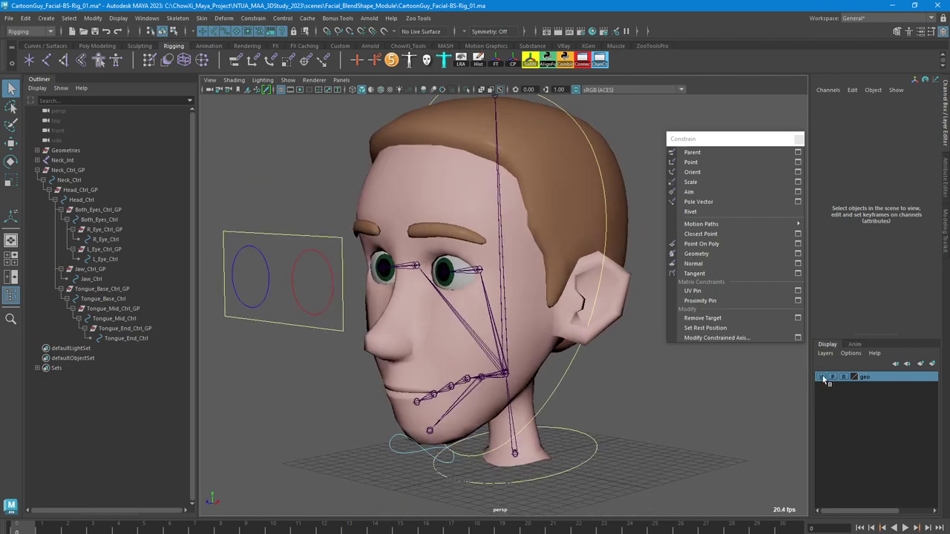
alt+drag(606, 392, 587, 405)
Attach the left eye mesh to L_EyeBall_Jnt with a parent constraint and a scale constraint
click(445, 289)
scroll(460, 291, up, 4)
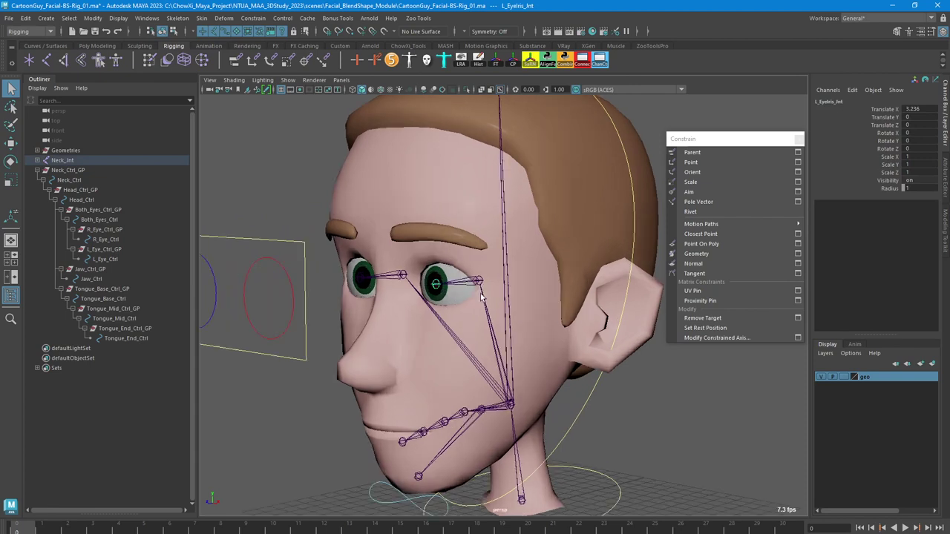
alt+drag(484, 292, 462, 290)
click(450, 295)
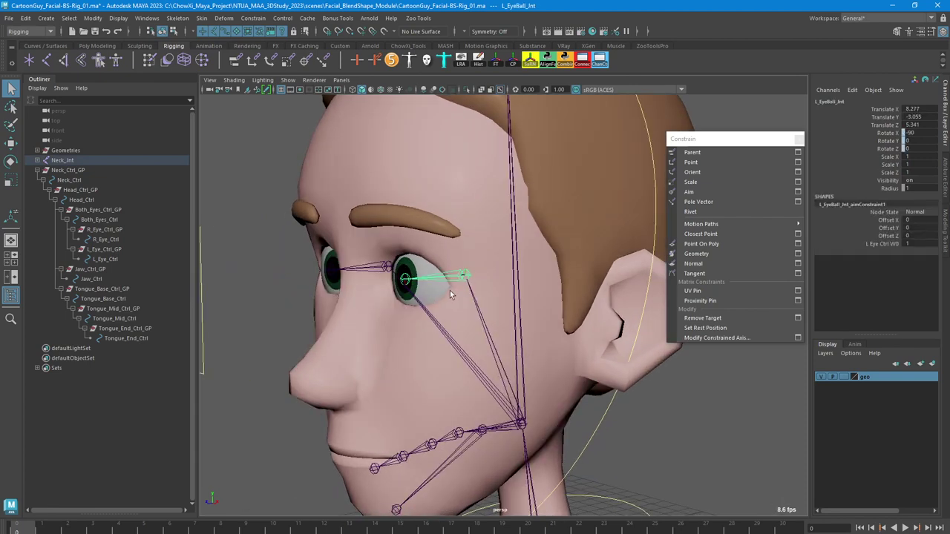
click(425, 294)
click(253, 19)
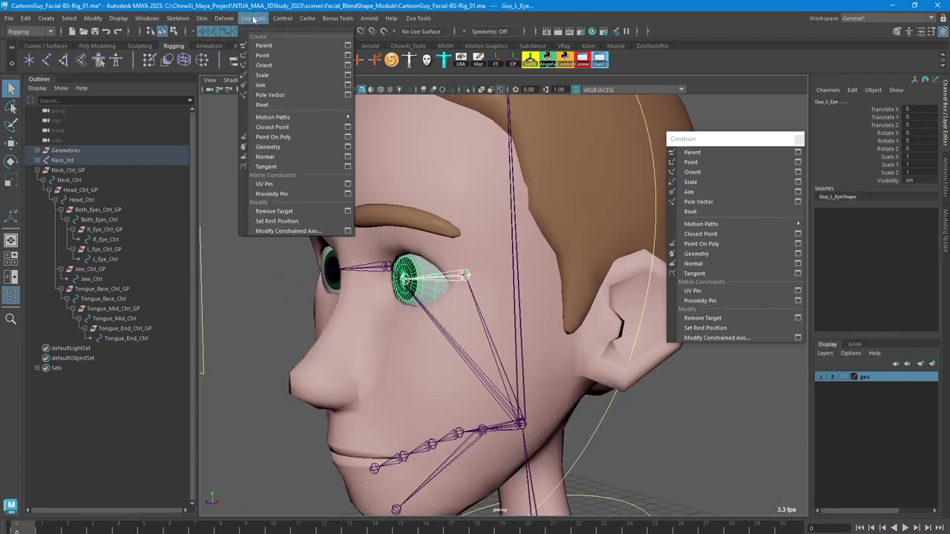
click(706, 151)
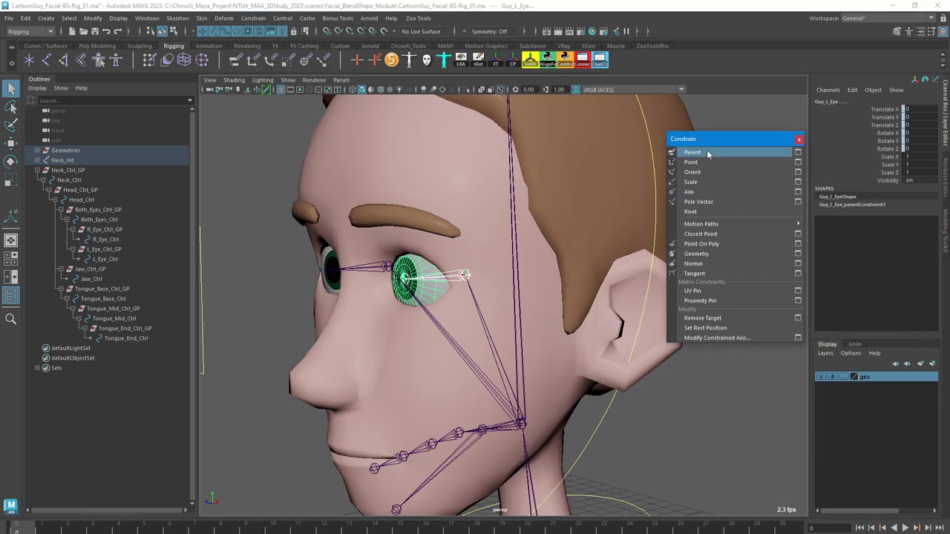
click(697, 183)
Attach the right eye mesh to R_EyeBall_Jnt with a parent constraint
alt+middle_drag(444, 265, 499, 267)
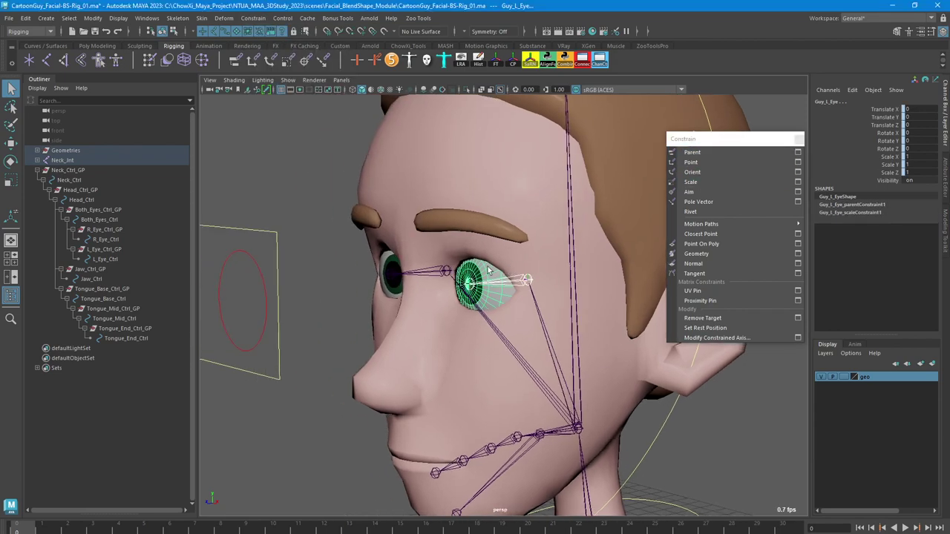
alt+drag(499, 267, 548, 275)
click(434, 271)
click(385, 272)
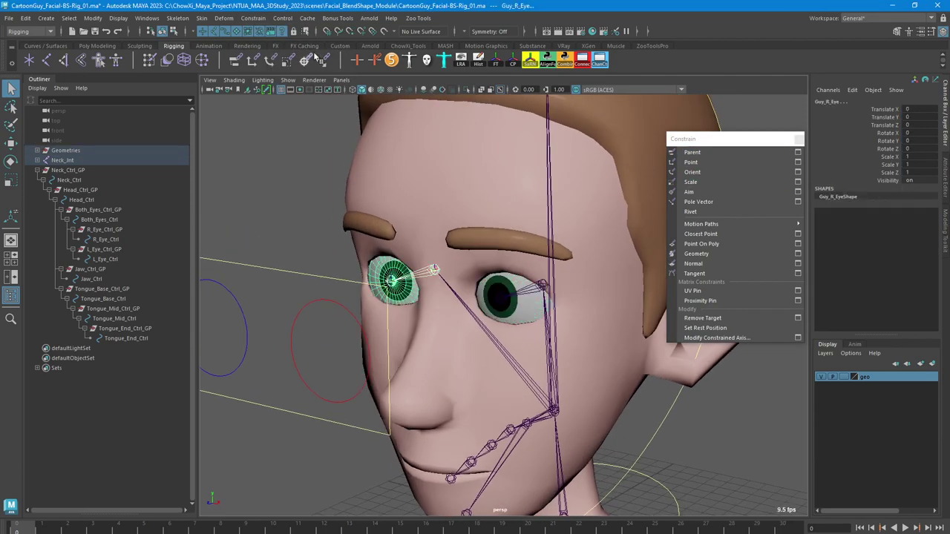
click(252, 20)
click(264, 45)
click(254, 19)
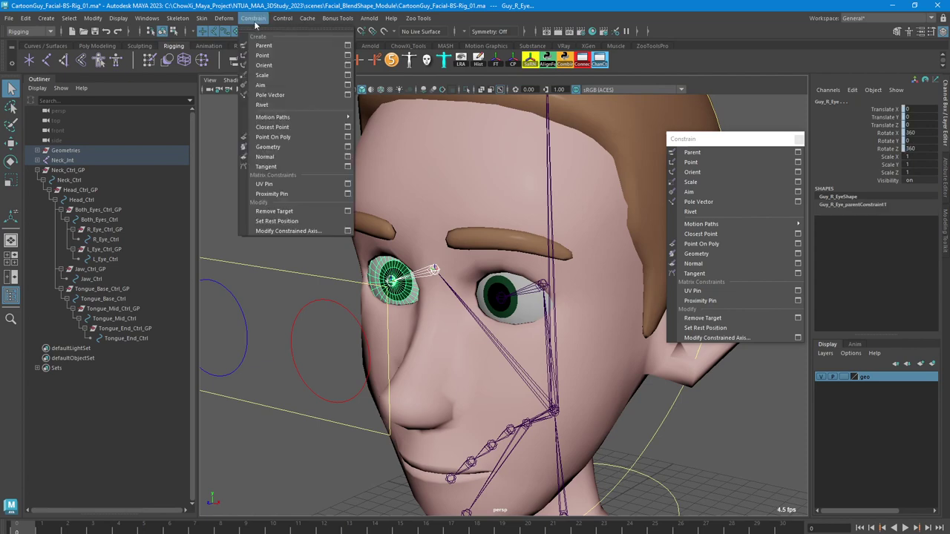
click(392, 188)
Test the eye meshes by moving Both_Eyes_Ctrl, undo the move, and return to the Select tool
alt+drag(392, 188, 272, 226)
click(271, 254)
key(w)
mouse_move(333, 291)
mouse_down()
mouse_move(358, 296)
mouse_move(324, 260)
mouse_move(328, 289)
mouse_up()
key(ctrl+z)
alt+drag(405, 322, 355, 330)
alt+right_drag(355, 330, 409, 346)
alt+drag(409, 347, 508, 420)
key(q)
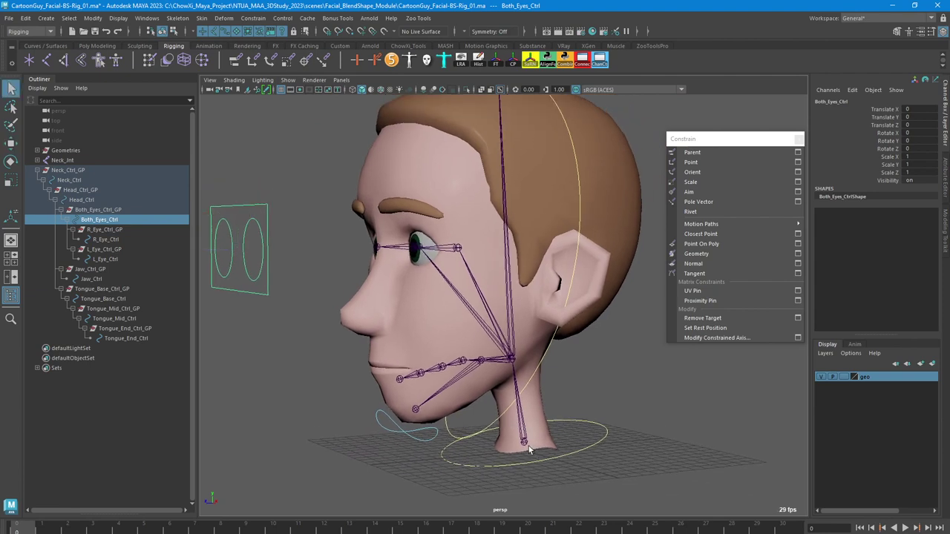
Expand the Neck_Jnt hierarchy and select Neck_Jnt, Head_Jnt and Jaw_Jnt together in the Outliner
click(527, 445)
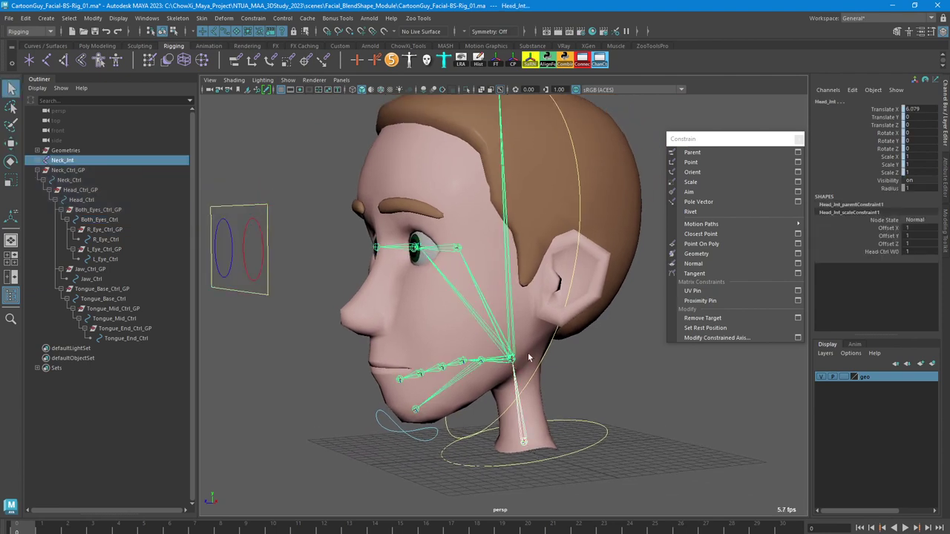
alt+drag(528, 357, 349, 358)
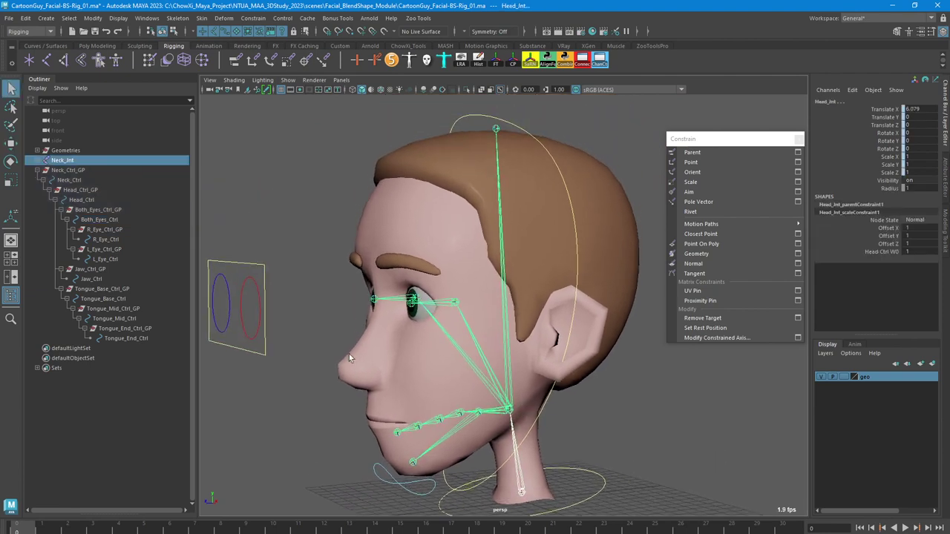
shift+click(38, 161)
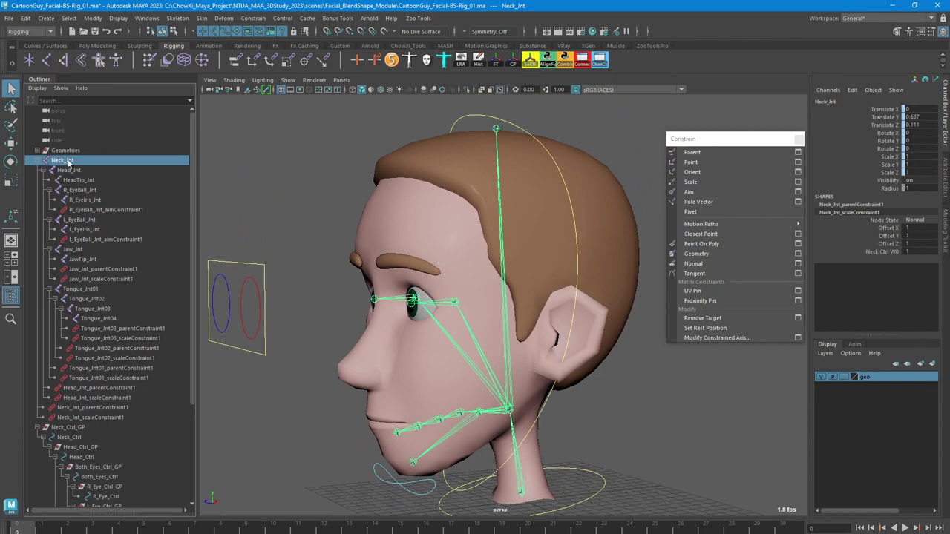
ctrl+click(79, 173)
alt+drag(365, 339, 383, 376)
alt+middle_drag(383, 376, 370, 354)
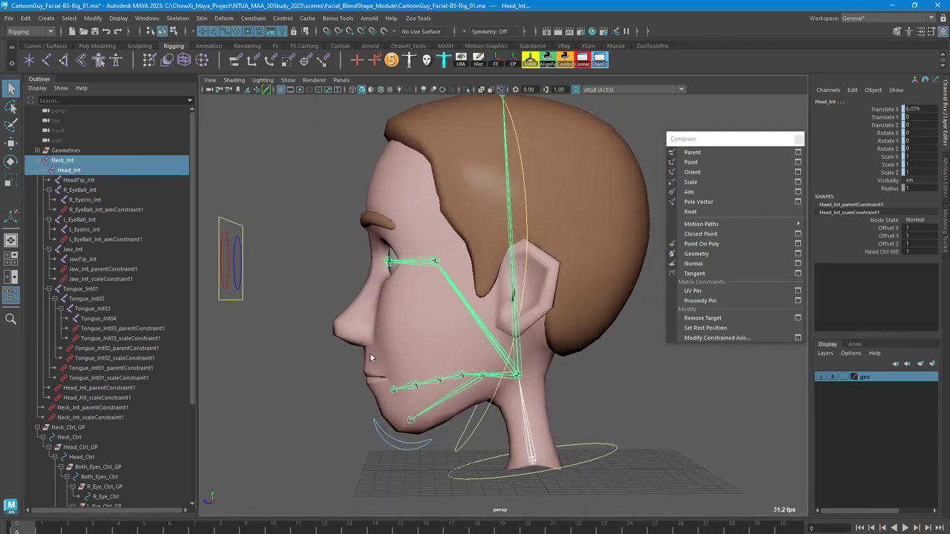
ctrl+click(78, 251)
alt+drag(428, 348, 444, 343)
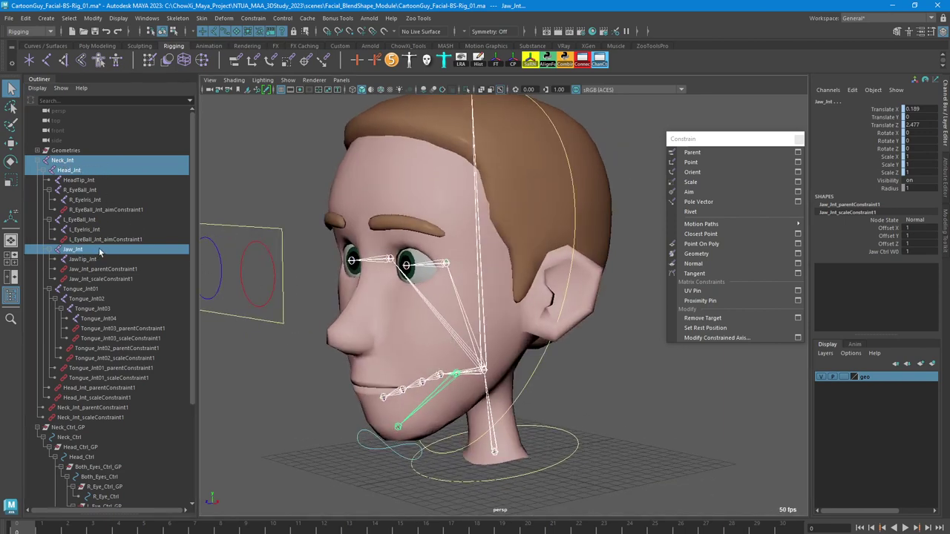
Add the head mesh to the selection of neck, head and jaw joints
click(201, 16)
mouse_move(223, 17)
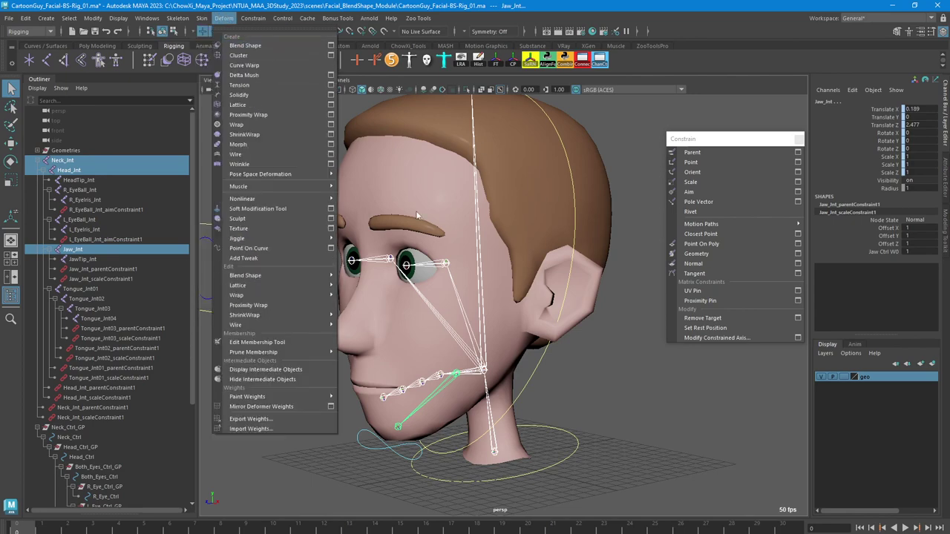
click(697, 66)
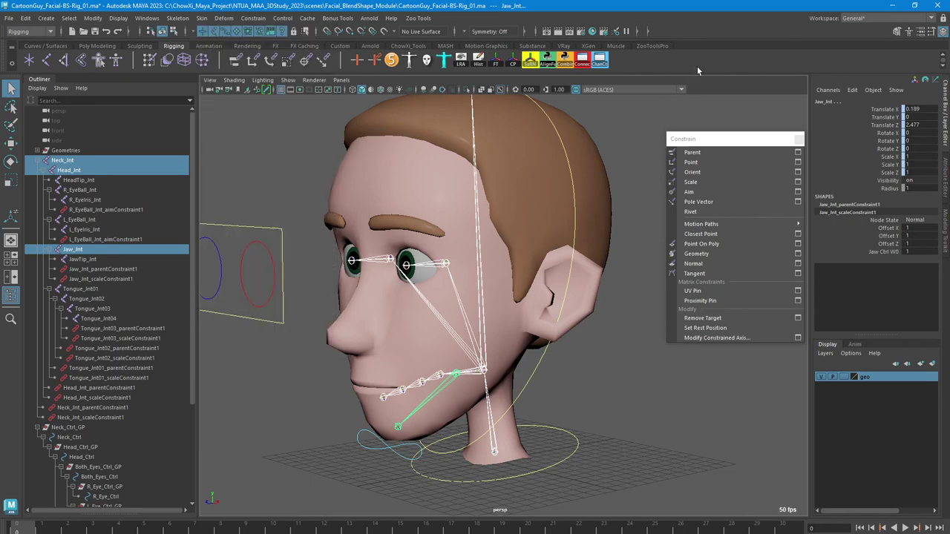
shift+click(405, 190)
alt+drag(404, 189, 538, 249)
alt+middle_drag(499, 194, 485, 207)
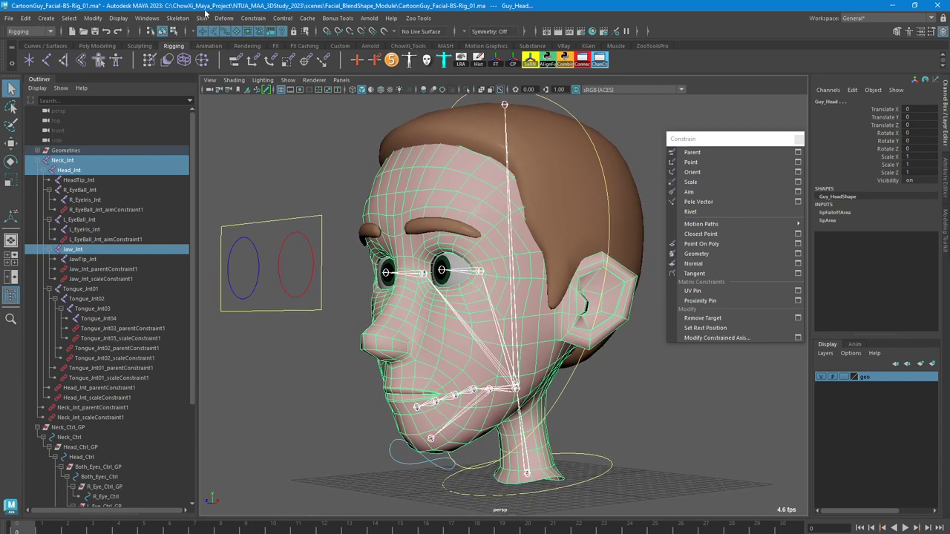
Float the Skin commands in their own window and close the floating Constrain window
click(247, 18)
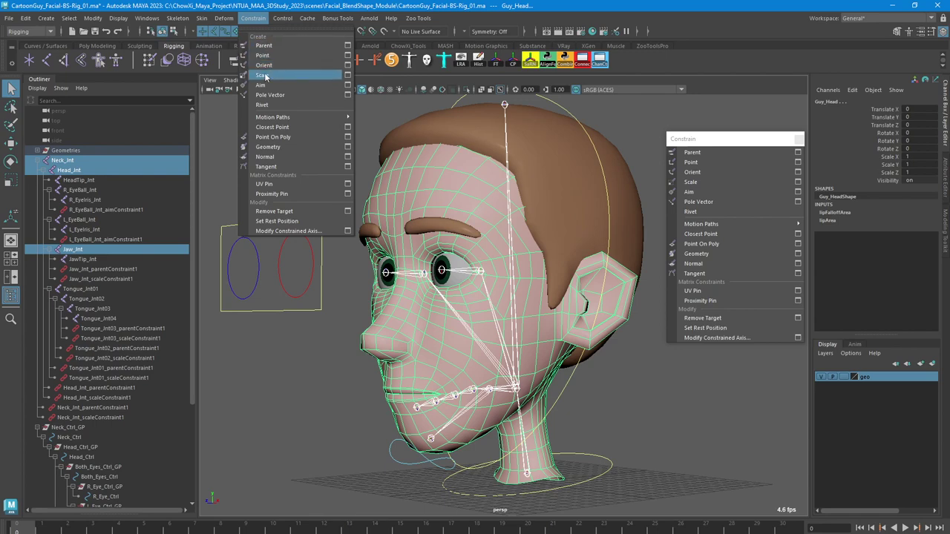
mouse_move(223, 18)
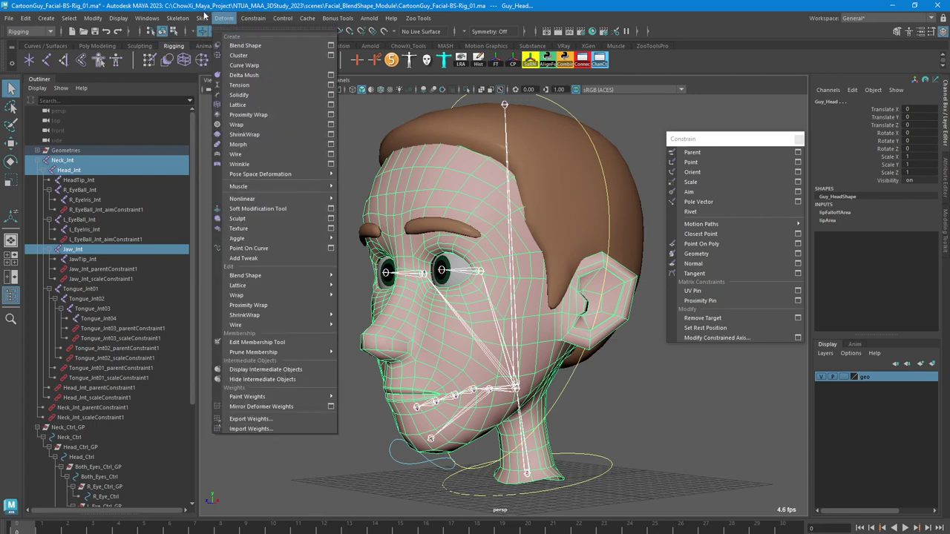
click(206, 28)
drag(246, 18, 751, 127)
click(798, 139)
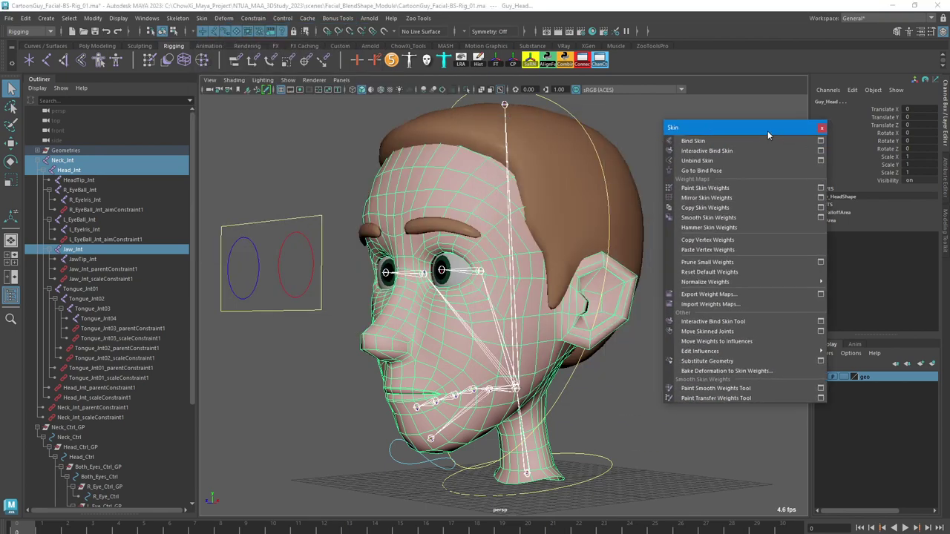
Reset the Bind Skin options and set Bind to to Selected joints
click(819, 141)
drag(721, 313, 328, 215)
click(228, 222)
click(235, 241)
click(359, 238)
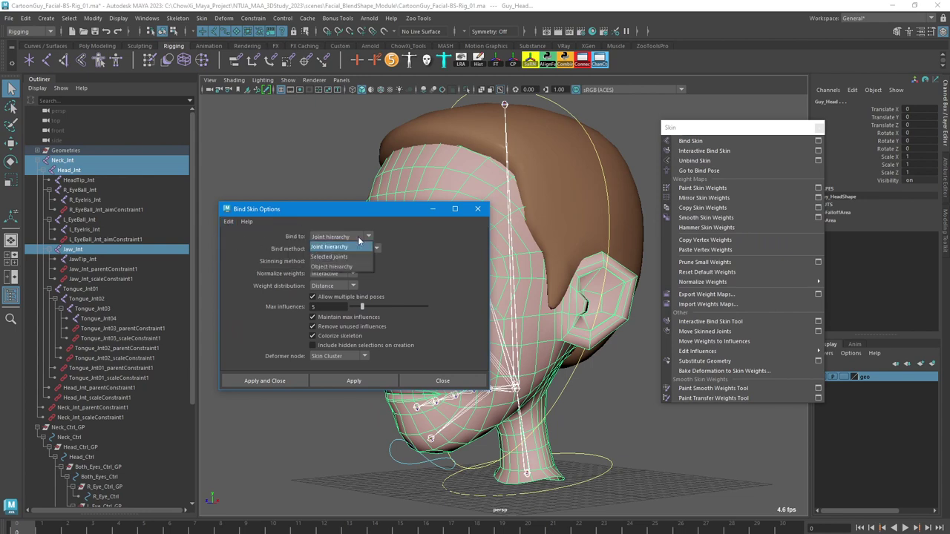
click(340, 256)
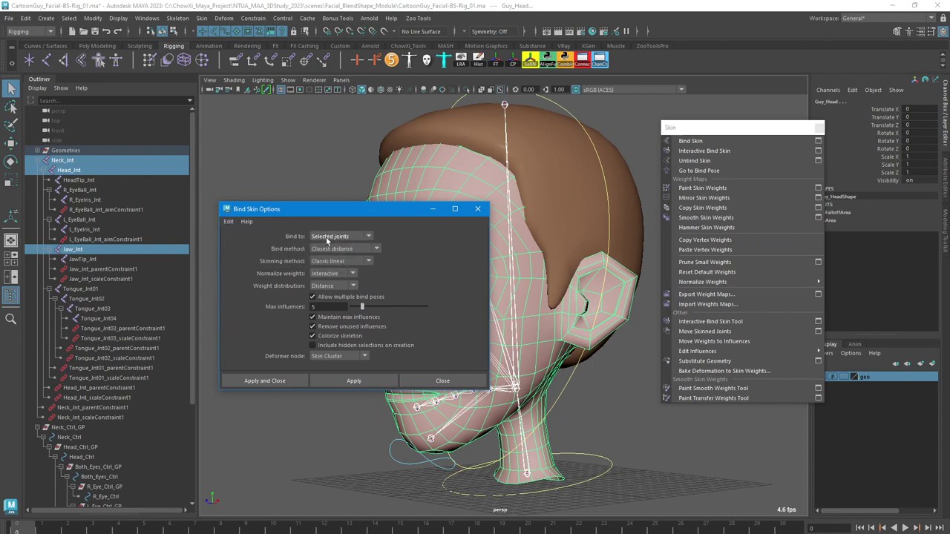
click(327, 237)
click(335, 257)
Bind the head mesh to the selected neck, head and jaw joints, close the options, and clear the selection
drag(288, 213, 235, 189)
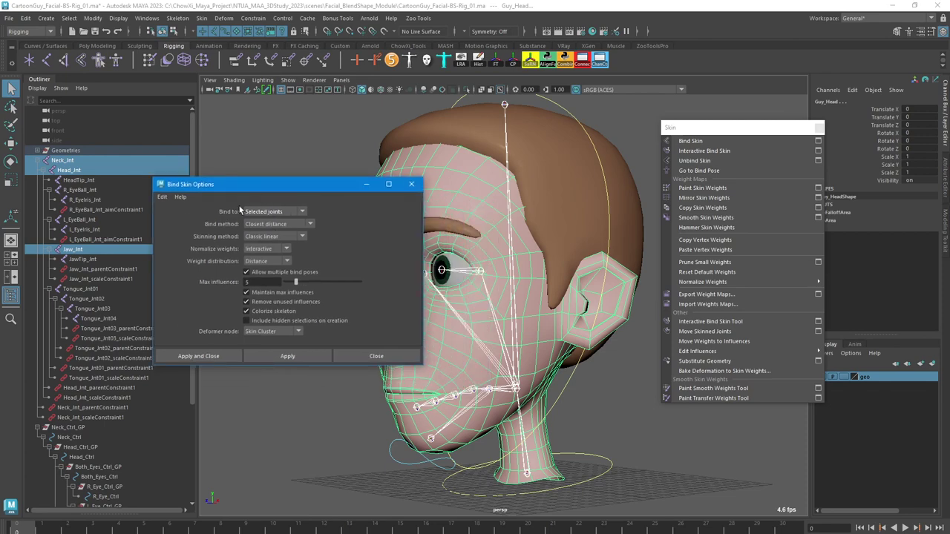
drag(283, 183, 260, 174)
alt+drag(478, 235, 536, 247)
click(264, 346)
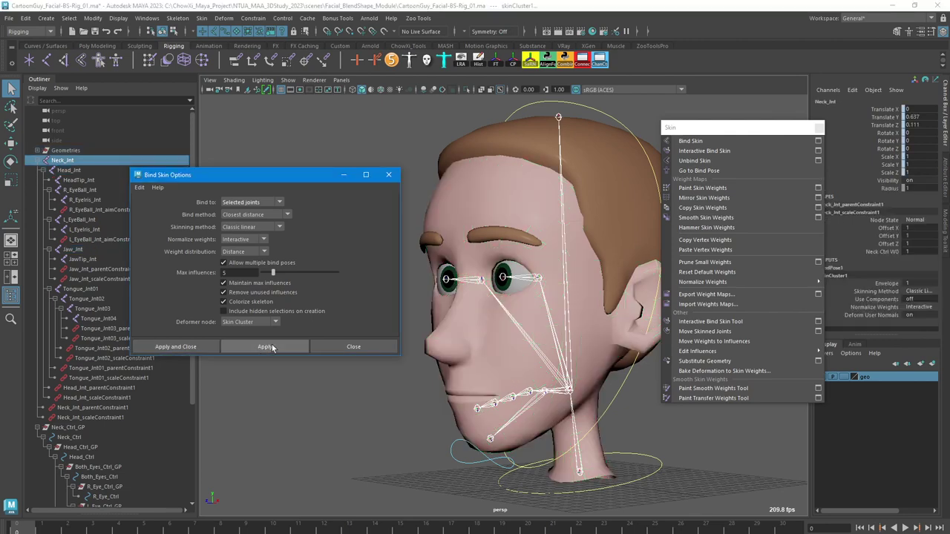
click(394, 175)
click(409, 179)
Test the head mesh binding by rotating Jaw_Ctrl and undo the rotation
alt+middle_drag(409, 216, 353, 208)
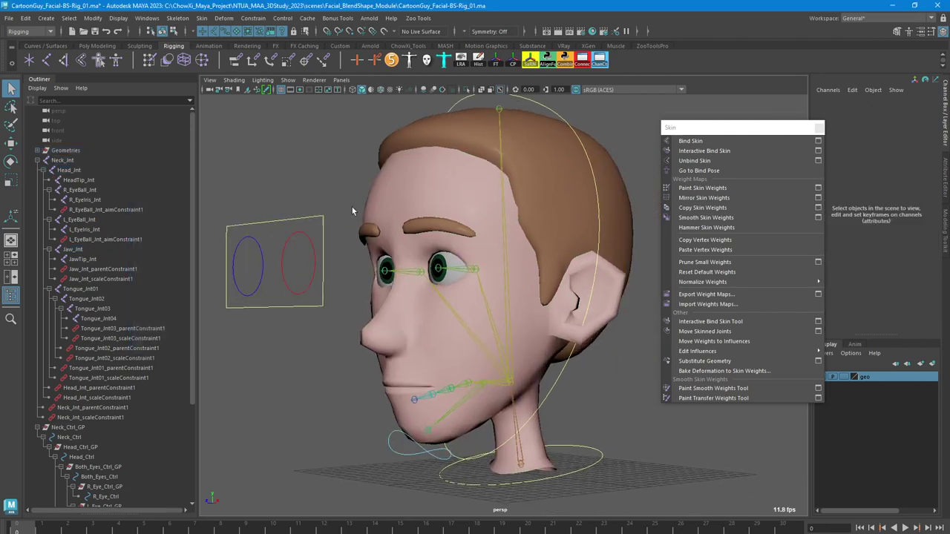
alt+drag(352, 208, 339, 212)
alt+middle_drag(389, 282, 380, 277)
click(416, 449)
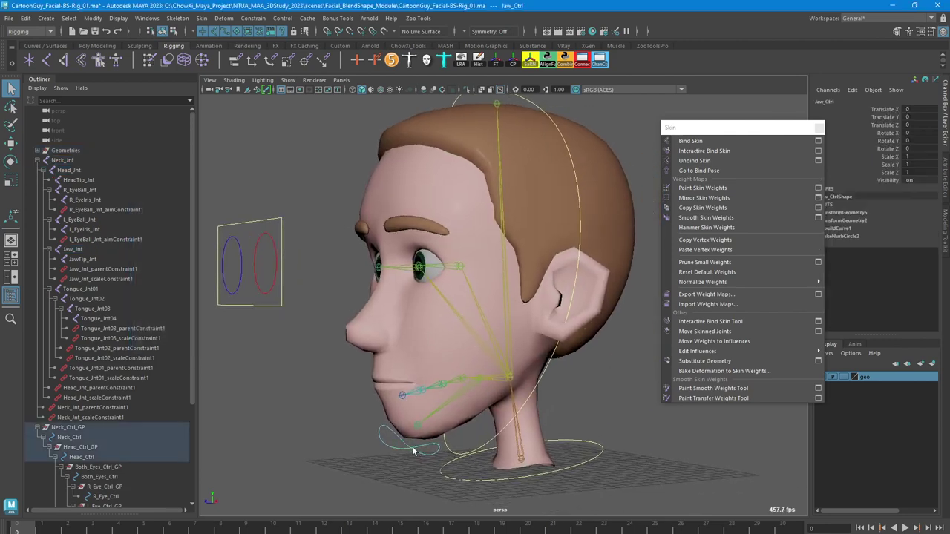
key(t)
key(e)
key(r)
key(e)
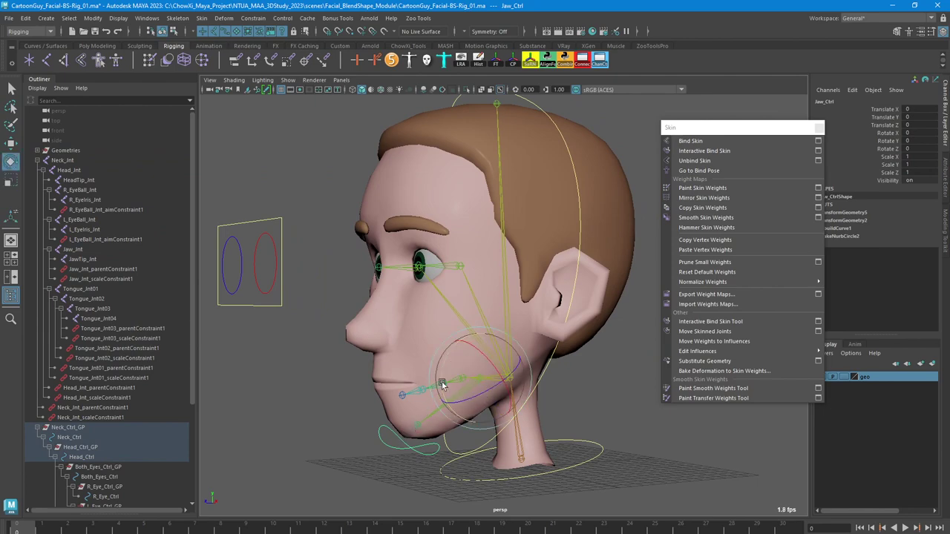
drag(444, 377, 443, 376)
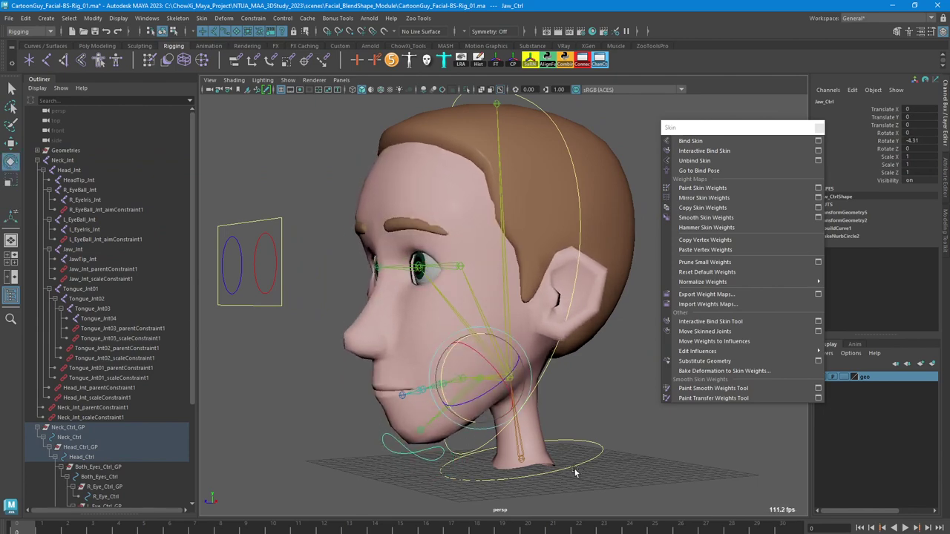
key(ctrl+z)
Test the binding by rotating the neck control and Head_Ctrl, undo both rotations, and clear the selection
click(570, 468)
drag(570, 469, 529, 433)
key(ctrl+z)
alt+middle_drag(616, 409, 596, 445)
click(596, 445)
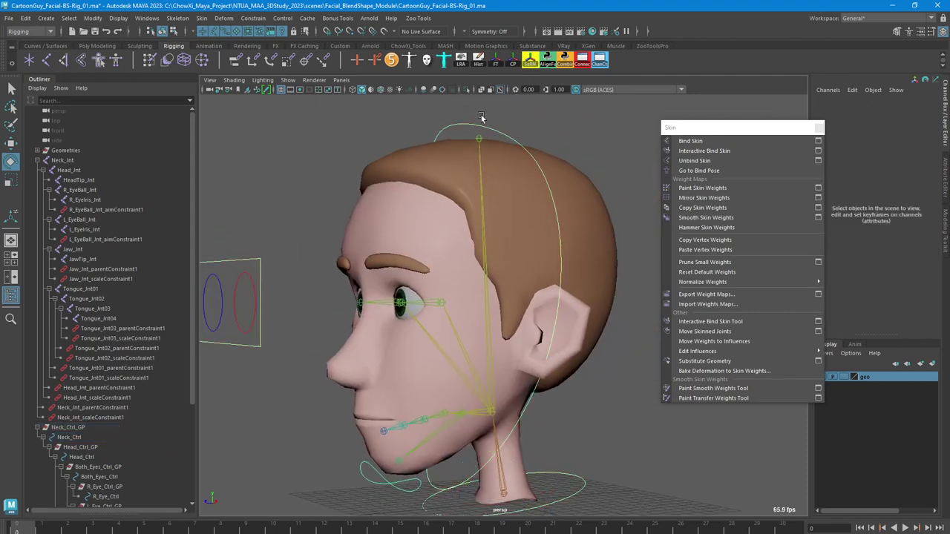
click(470, 128)
drag(486, 401, 507, 408)
key(ctrl+z)
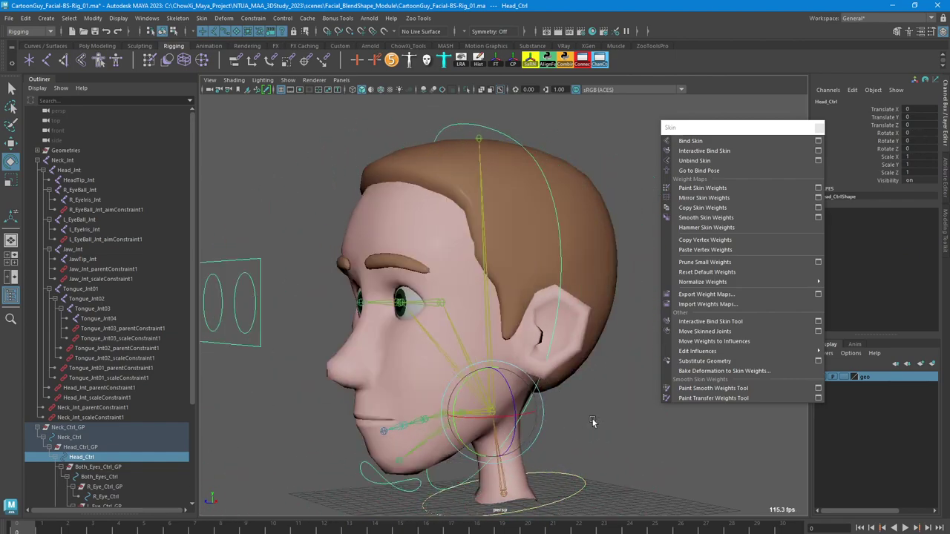
click(630, 437)
Apply a Wrap deformer that makes the eyebrow mesh follow the head mesh
alt+middle_drag(573, 409, 580, 430)
alt+right_drag(580, 431, 532, 409)
key(q)
click(437, 291)
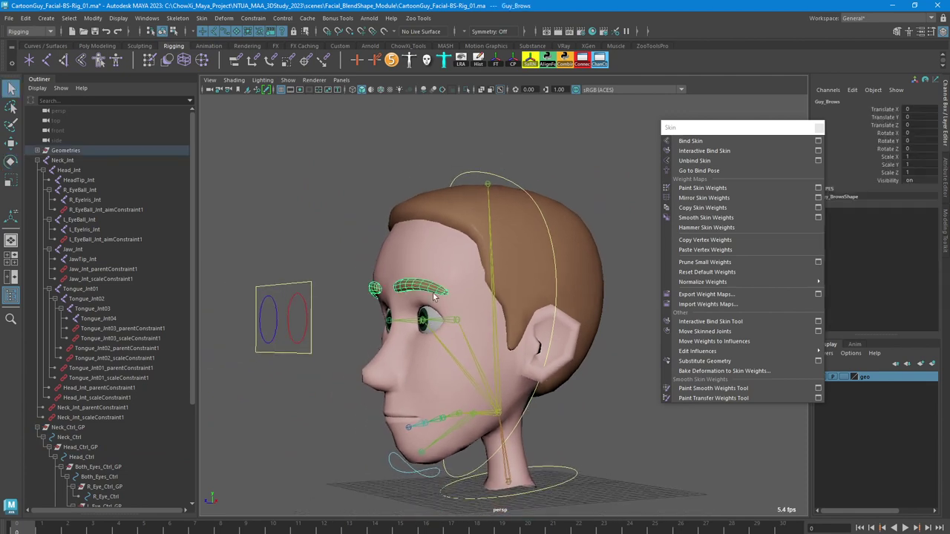
alt+drag(437, 293, 465, 300)
click(472, 304)
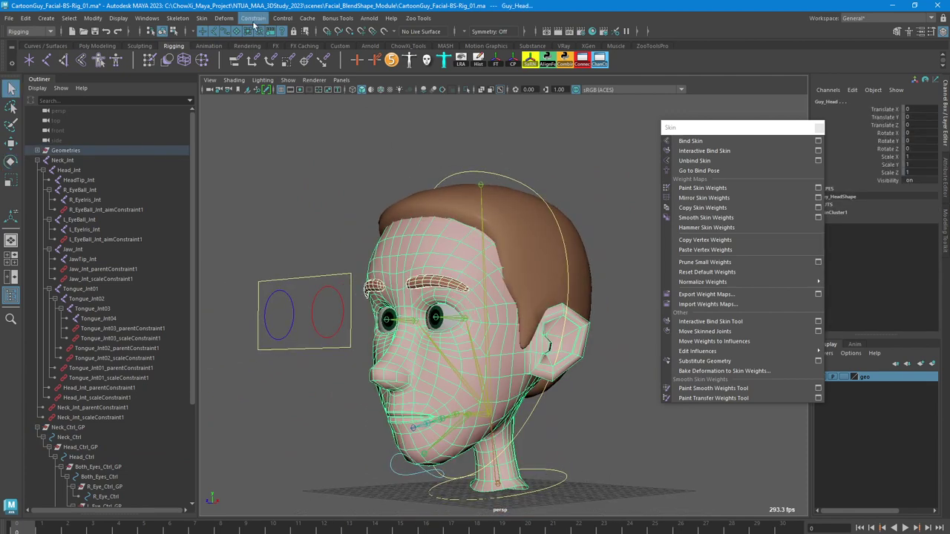
click(224, 18)
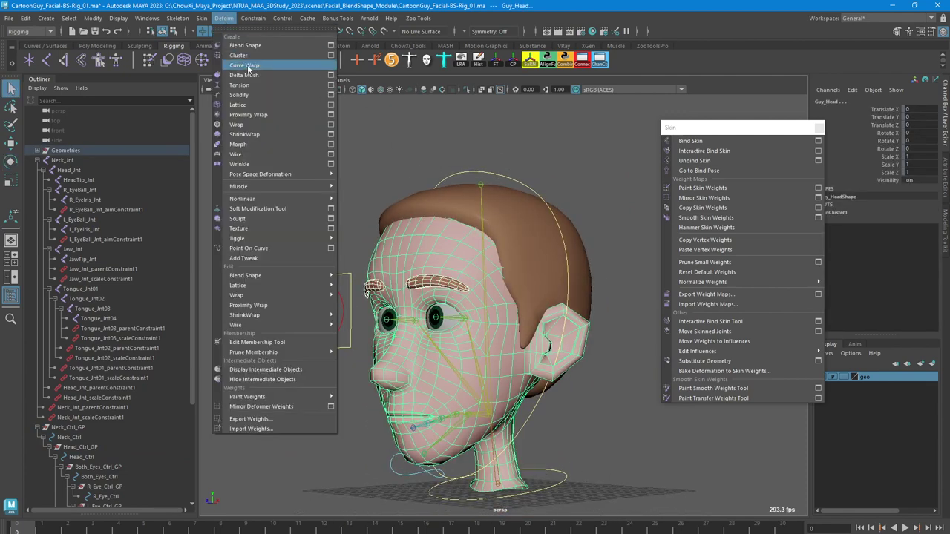
click(250, 125)
Apply a Wrap deformer that makes the hair mesh follow the head mesh, and clear the selection
click(531, 251)
shift+click(409, 244)
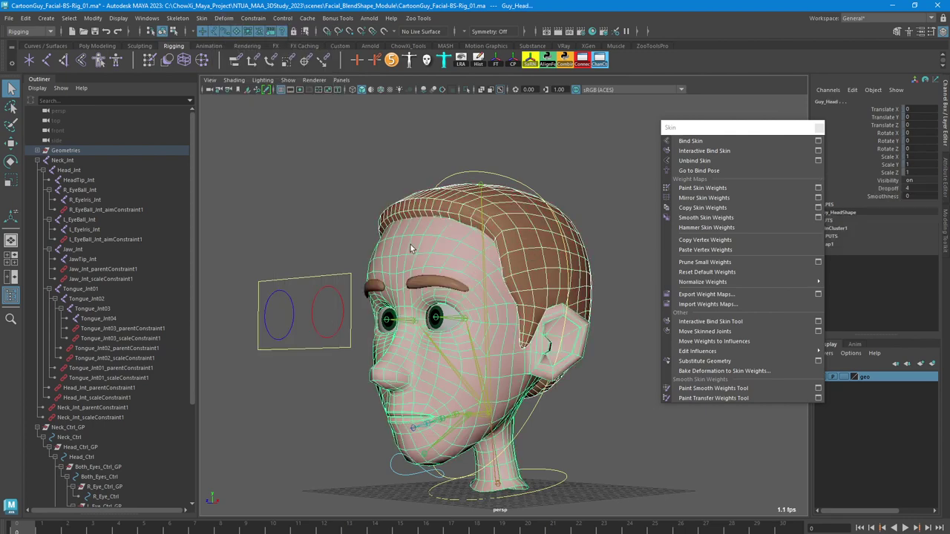
click(222, 19)
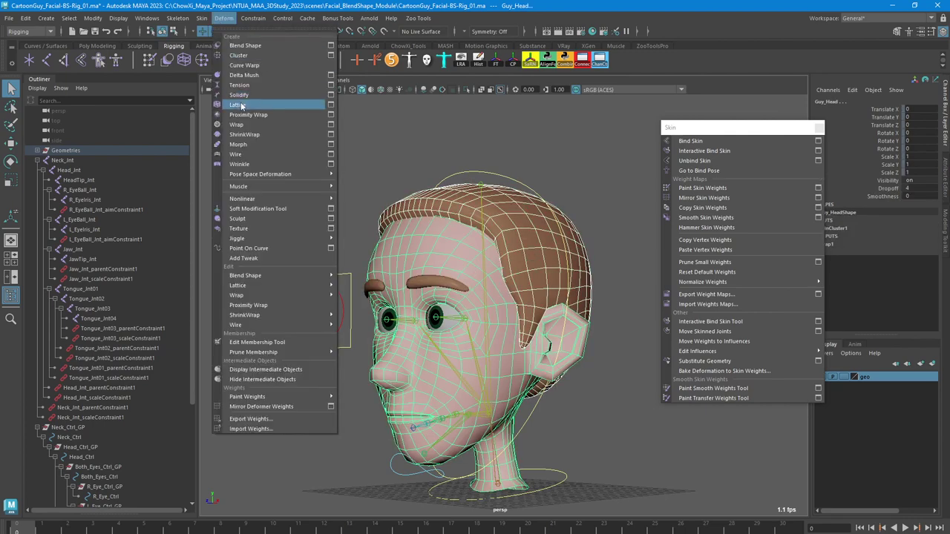
click(251, 126)
click(332, 179)
alt+drag(485, 335, 493, 405)
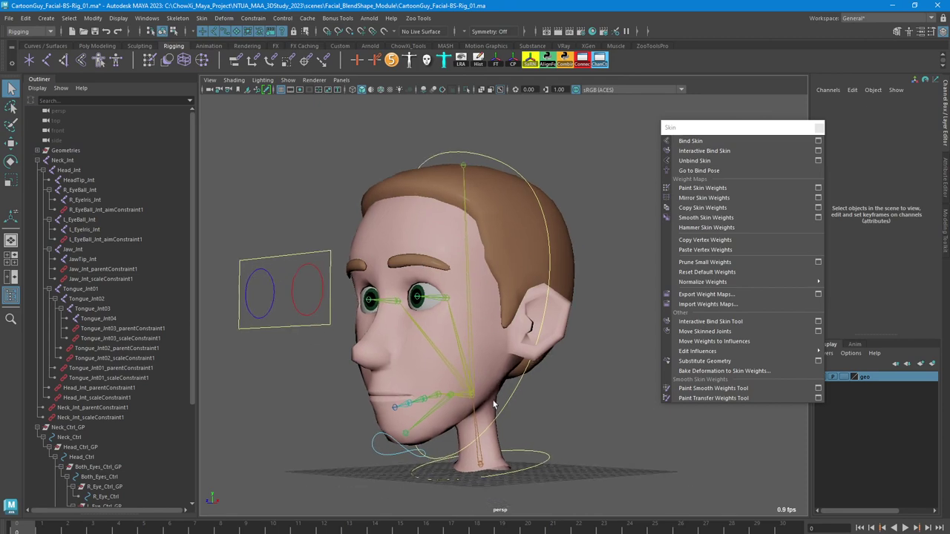
Test the hair and eyebrow wraps by rotating the neck control
click(496, 422)
key(e)
drag(506, 375, 514, 320)
click(582, 398)
Select the head mesh, close the floating Skin menu, and activate the Paint Skin Weights tool on the head
click(515, 319)
alt+drag(625, 307, 551, 318)
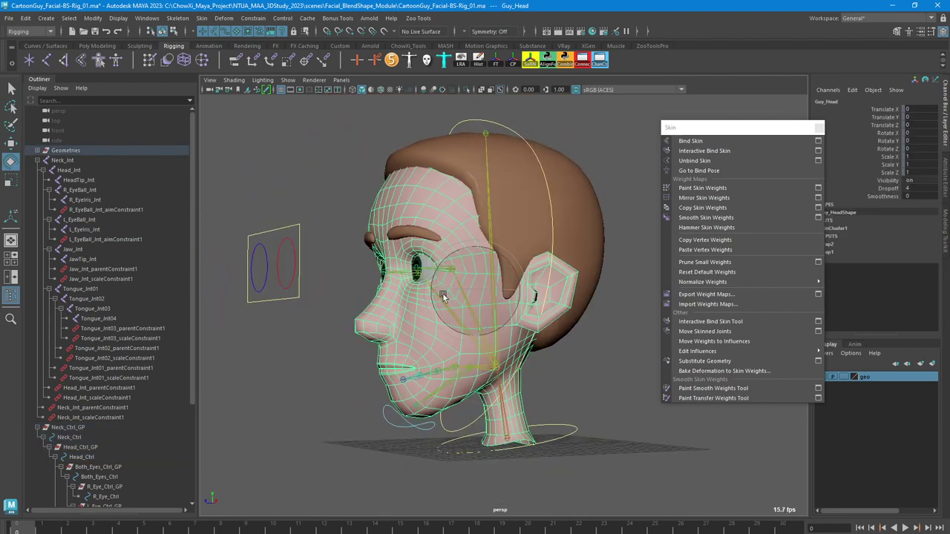
alt+drag(436, 288, 461, 297)
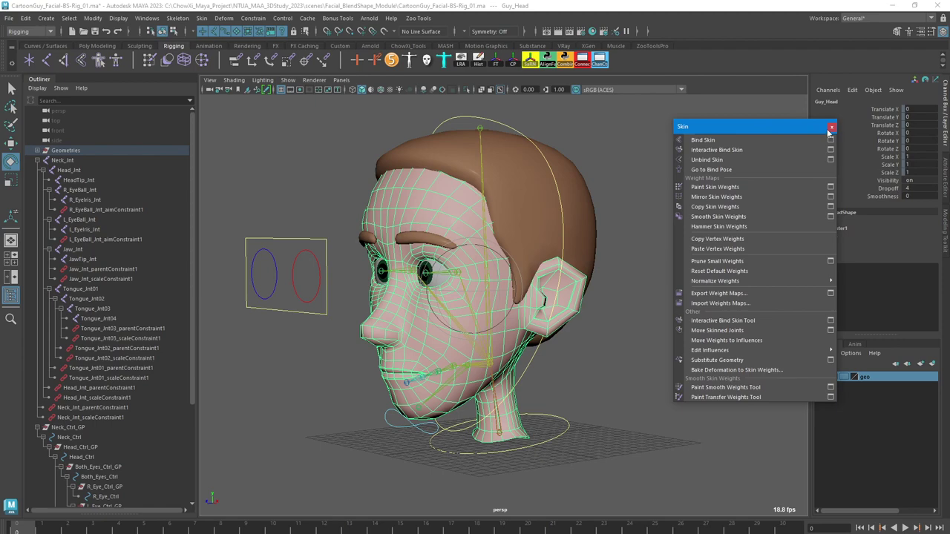
click(818, 129)
alt+drag(733, 161, 693, 290)
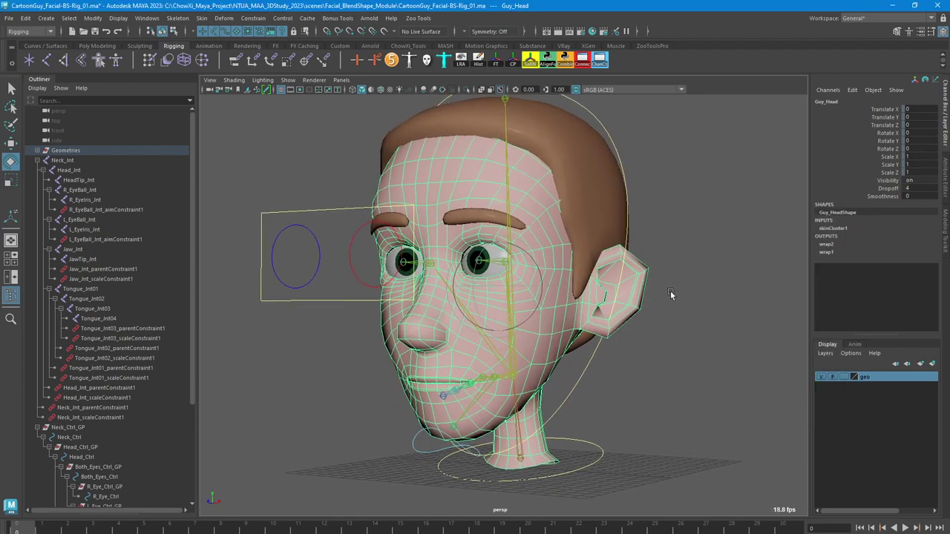
key(q)
mouse_move(545, 264)
right_down()
mouse_move(514, 265)
mouse_move(482, 248)
right_up()
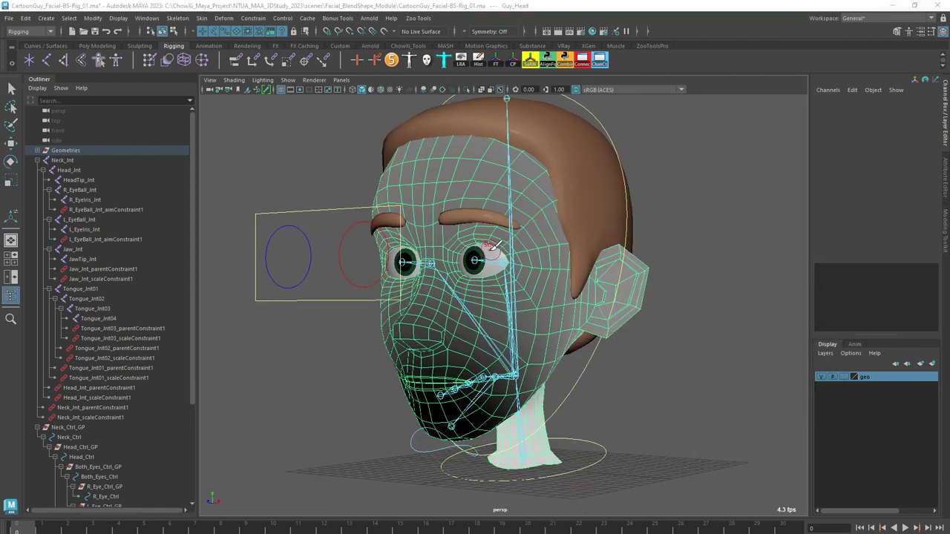
Examine how the skin weights of Neck_Jnt, Head_Jnt and Jaw_Jnt spread over the head mesh, and leave the painting tool
click(137, 201)
click(139, 210)
click(141, 201)
click(143, 190)
key(Down)
key(Down)
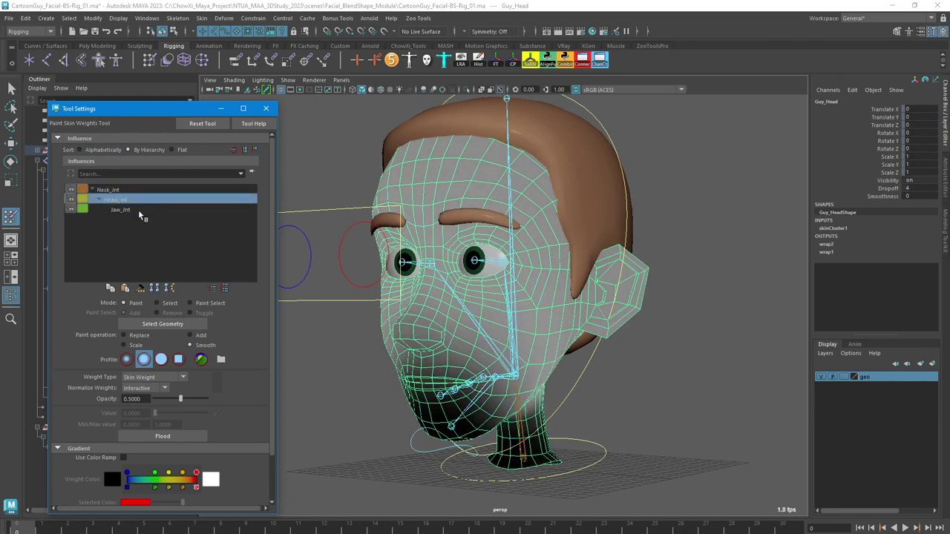
key(Up)
key(Up)
key(Down)
key(Down)
key(Up)
key(Up)
key(Down)
key(Down)
key(Up)
key(Up)
key(Down)
alt+drag(474, 273, 408, 269)
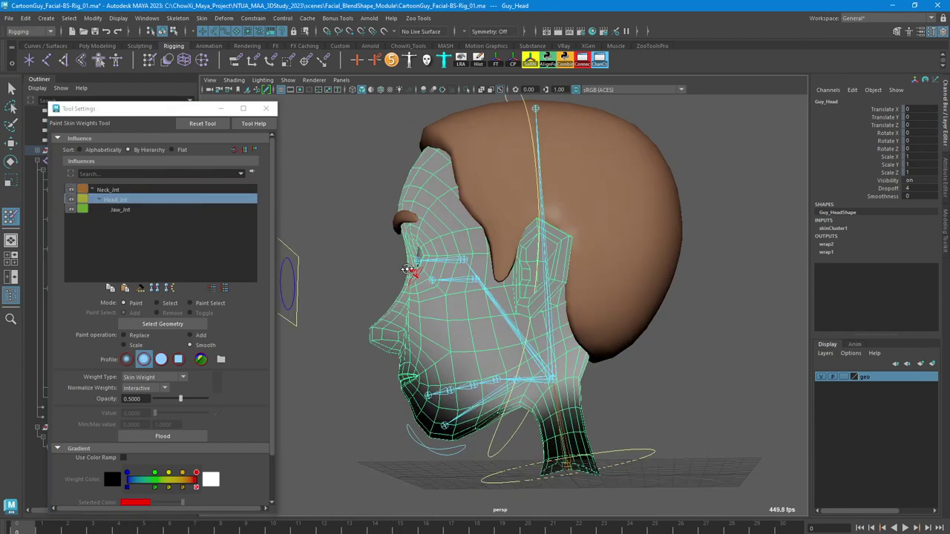
click(131, 211)
click(130, 202)
mouse_move(370, 242)
alt+mouse_down()
mouse_move(385, 249)
mouse_move(381, 240)
alt+mouse_up()
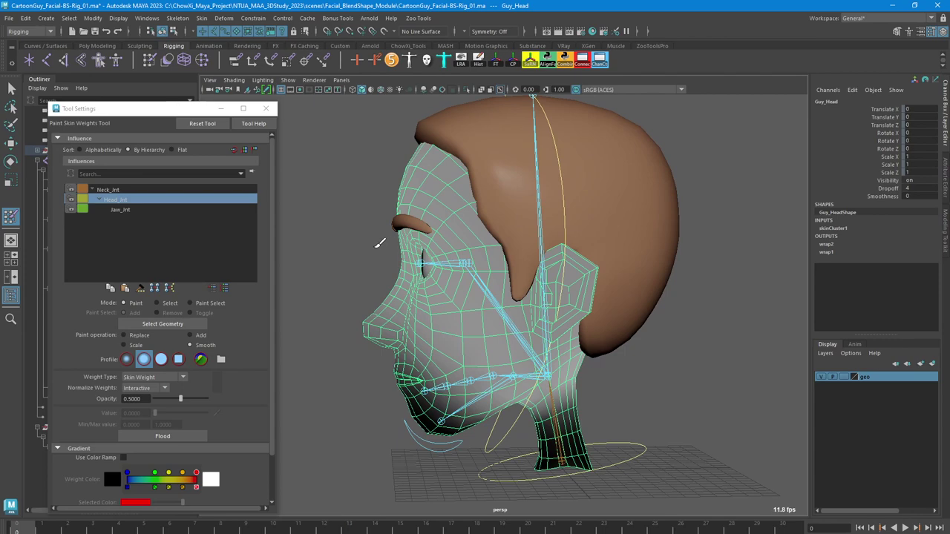
click(121, 210)
mouse_move(471, 310)
alt+mouse_down()
mouse_move(431, 285)
mouse_move(483, 271)
mouse_move(565, 318)
alt+mouse_up()
key(Up)
key(Up)
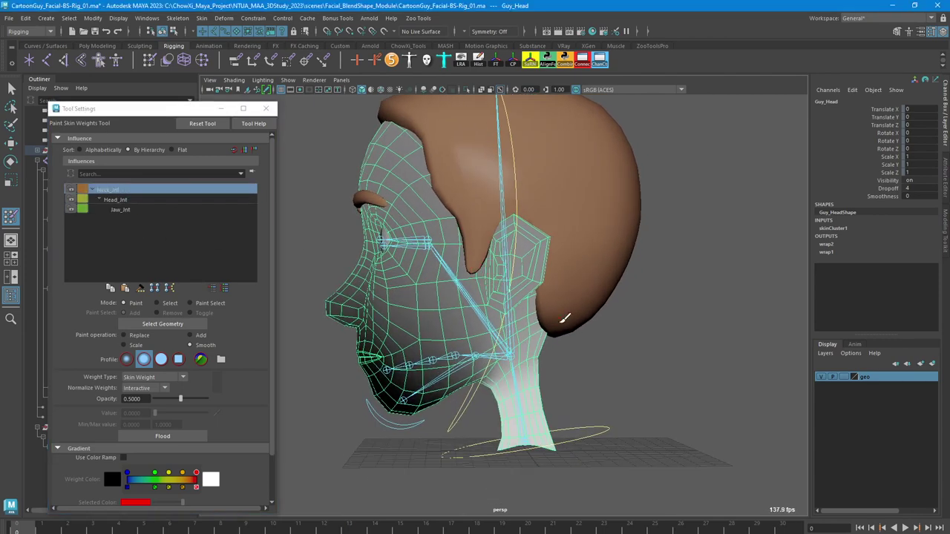
click(221, 109)
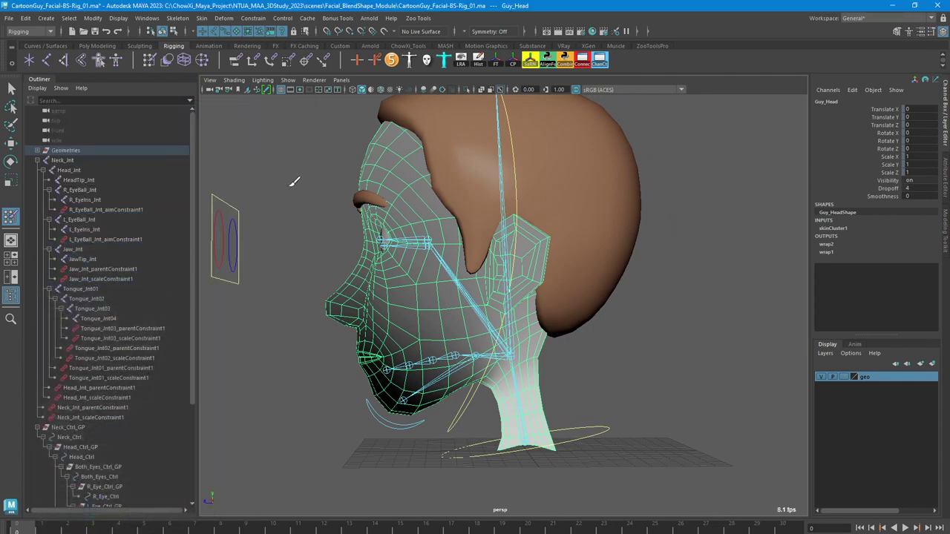
key(q)
Collapse the Neck_Jnt and Neck_Ctrl_GP hierarchies and expand the Geometries group
click(38, 160)
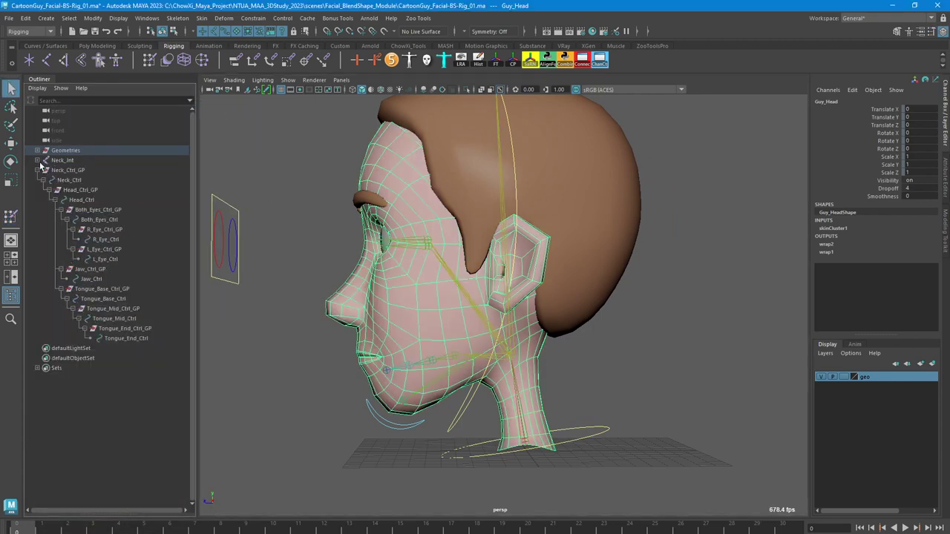
click(38, 170)
click(37, 151)
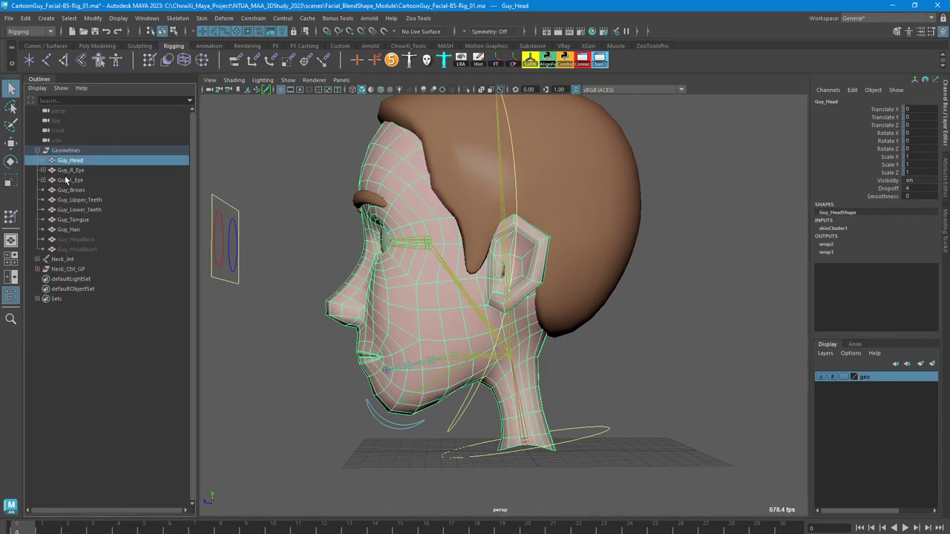
Hide both eyes, the brows, the upper and lower teeth, the tongue and the hair, and clear the selection
click(77, 173)
click(76, 181)
alt+drag(297, 215, 386, 226)
ctrl+click(82, 170)
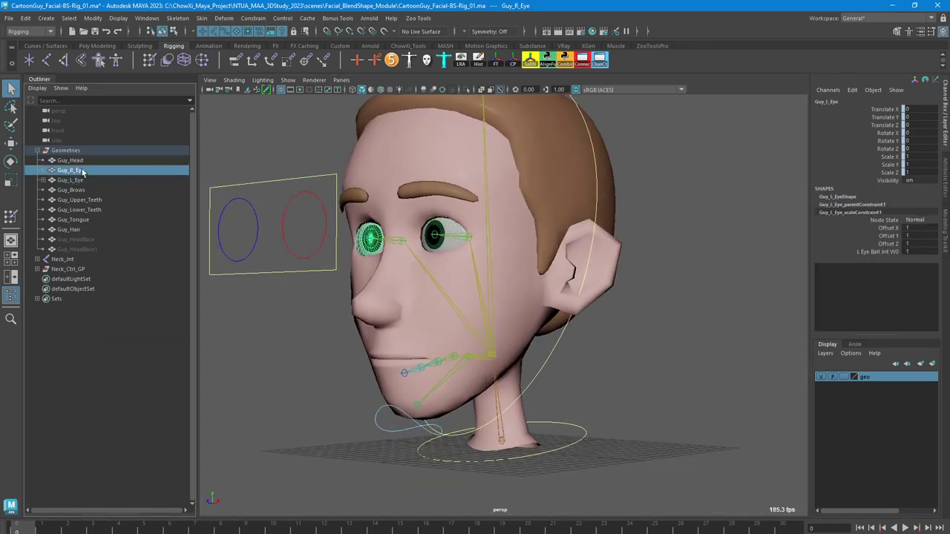
ctrl+click(80, 220)
ctrl+click(80, 230)
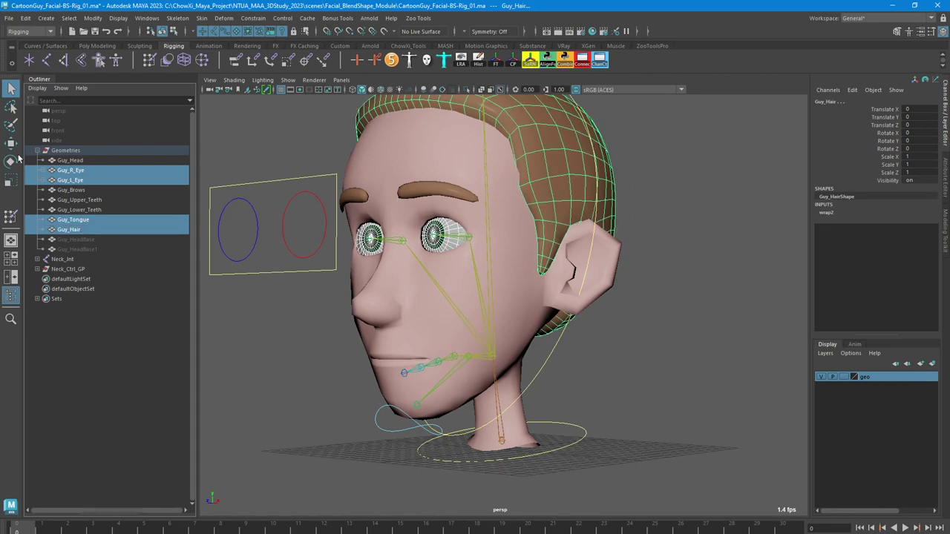
shift+click(412, 192)
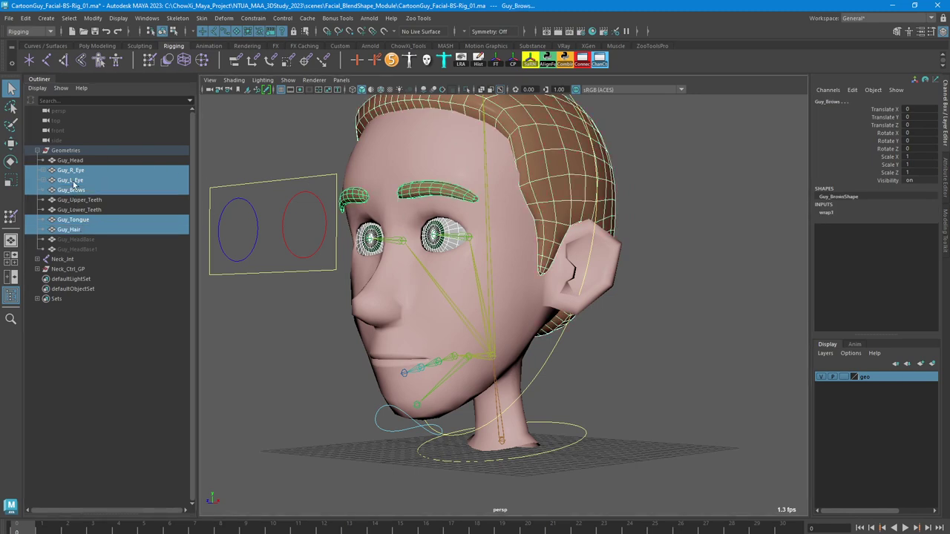
ctrl+click(90, 201)
ctrl+click(97, 210)
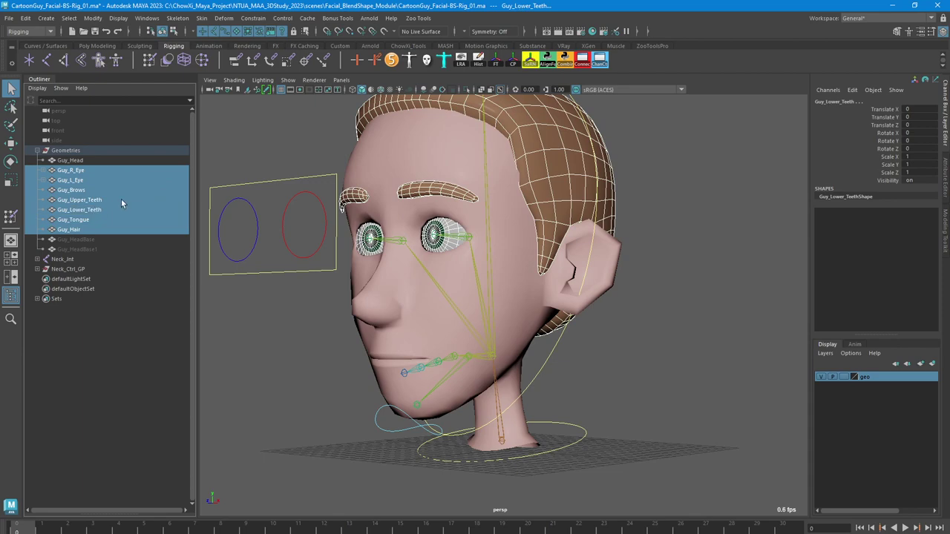
key(ctrl+h)
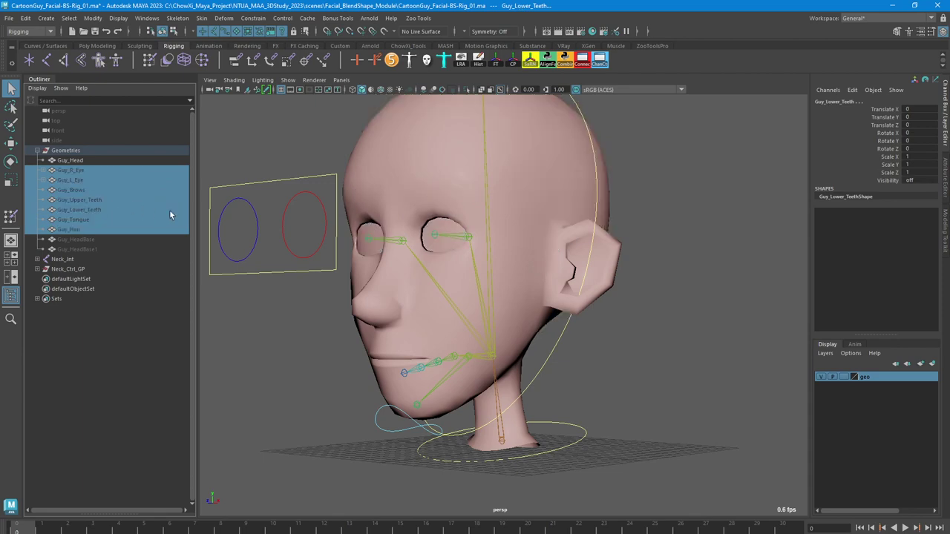
click(277, 139)
Switch from the perspective view to the orthographic side view with the whole head in frame
alt+middle_drag(277, 140, 292, 183)
alt+drag(293, 187, 251, 143)
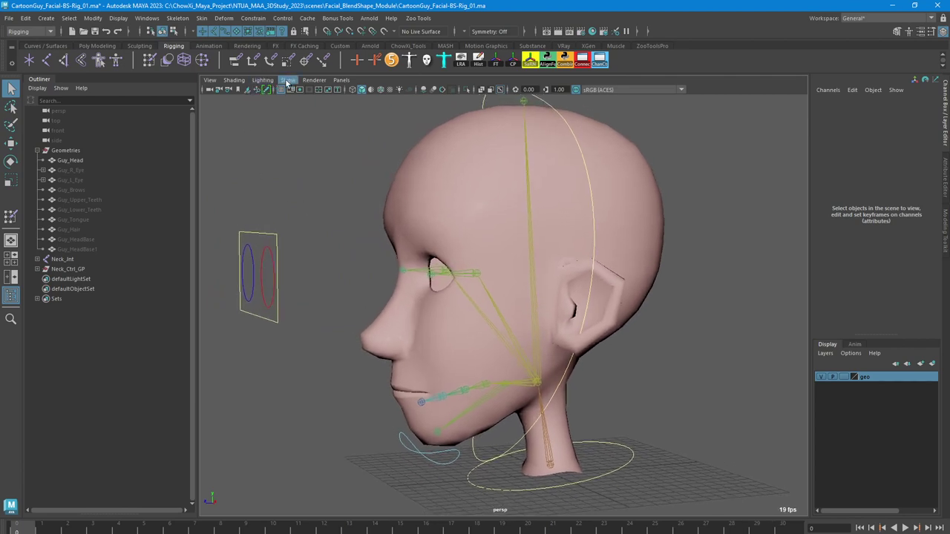
alt+drag(384, 298, 384, 369)
click(394, 390)
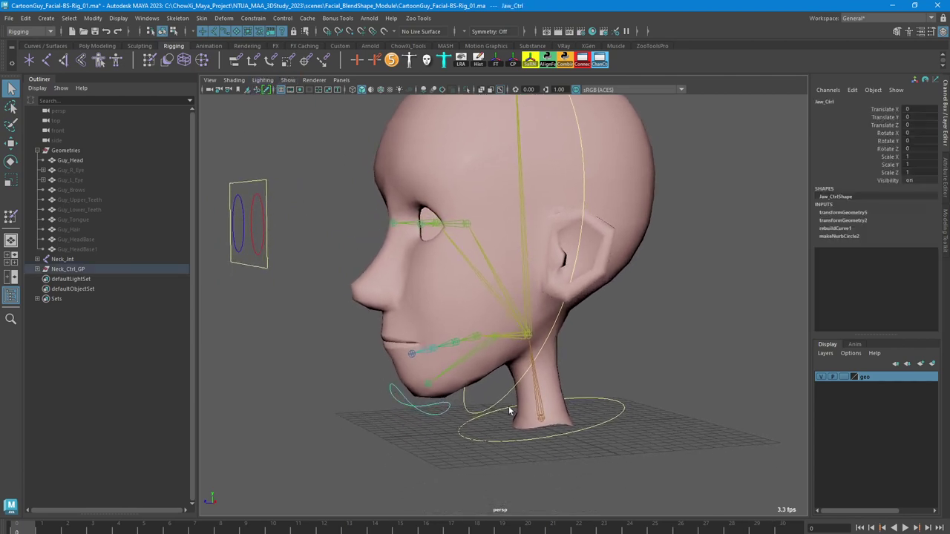
alt+drag(593, 392, 579, 410)
click(617, 287)
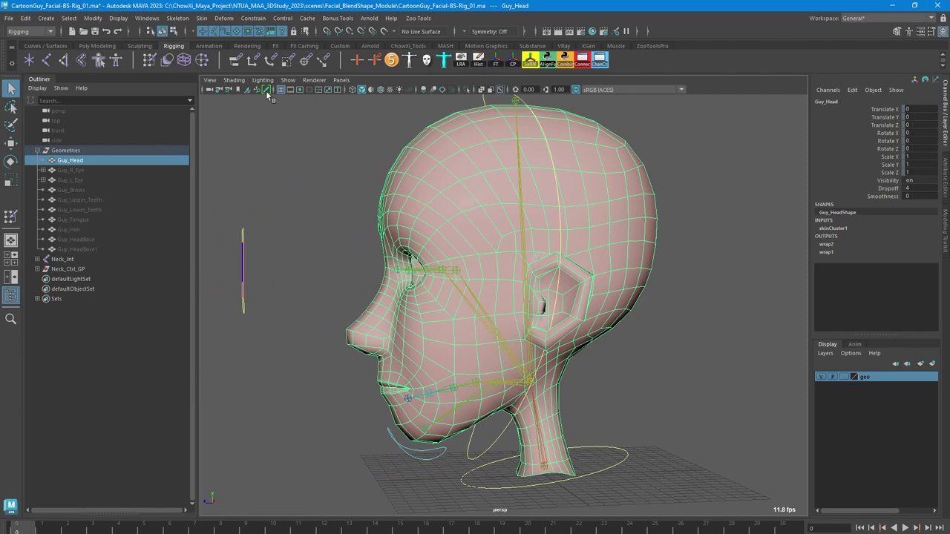
key(space)
key(space)
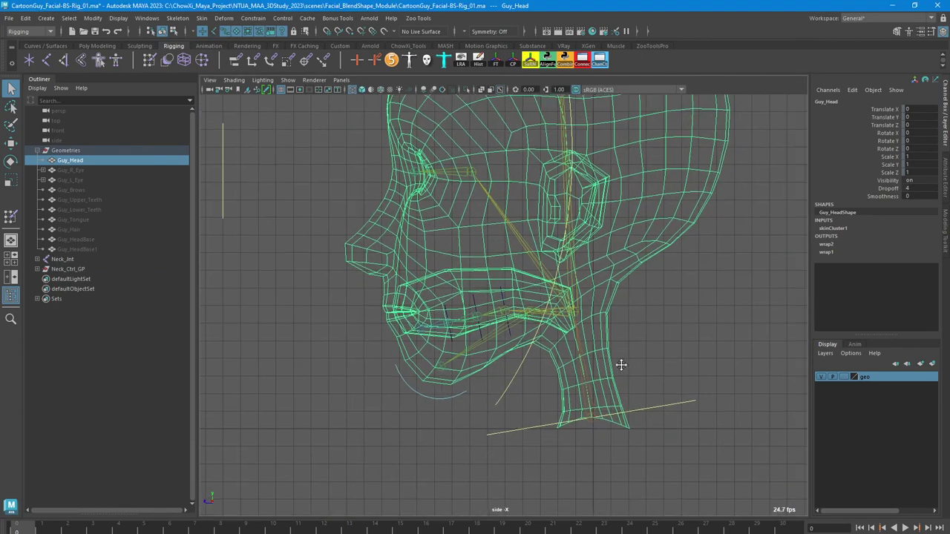
click(416, 429)
scroll(536, 407, down, 2)
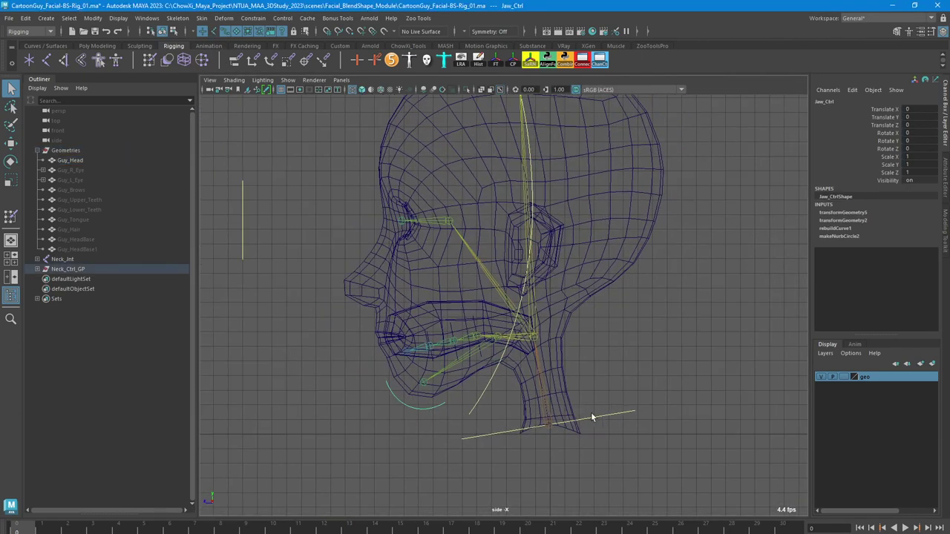
Examine the head mesh's Neck_Jnt weights in a shaded side view with Paint Skin Weights, and leave the tool
click(599, 266)
scroll(626, 296, up, 2)
click(643, 302)
right_drag(628, 275, 572, 259)
key(5)
alt+drag(577, 265, 561, 242)
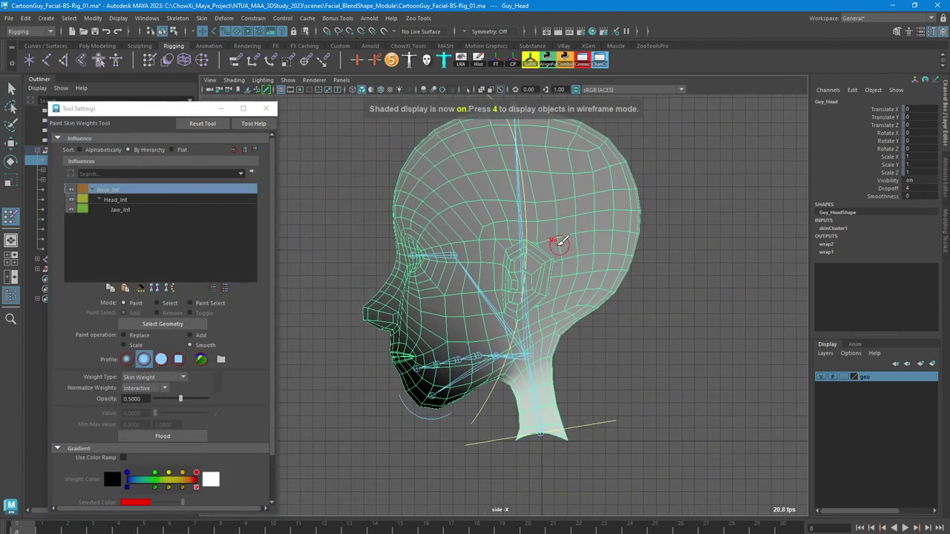
key(q)
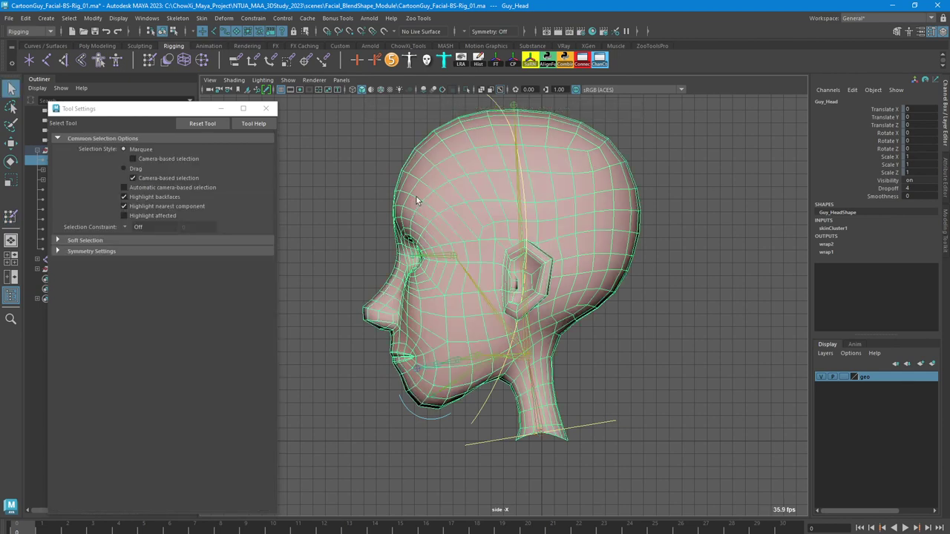
Lasso-select the head mesh's vertices over the skull, face and jaw in wireframe display, leaving out the neck
alt+middle_drag(417, 197, 420, 217)
right_click(427, 177)
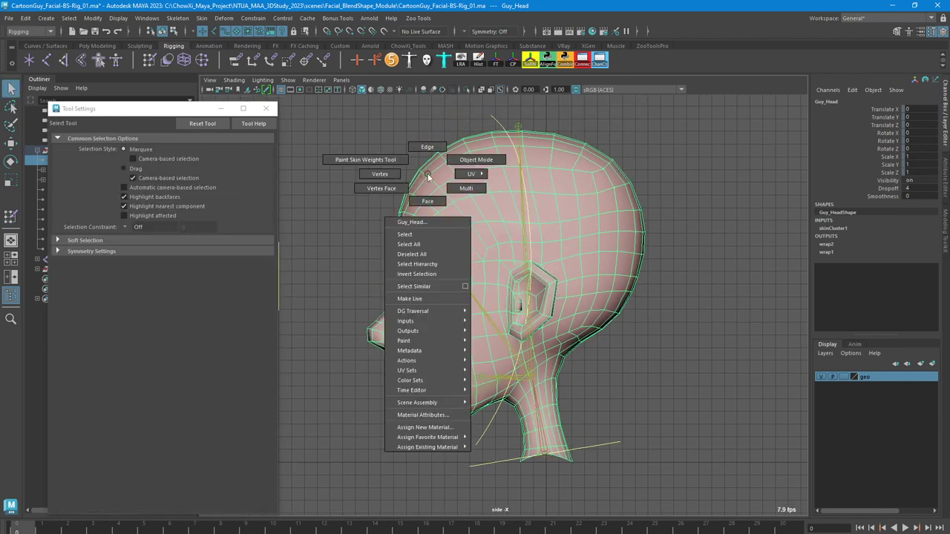
click(380, 174)
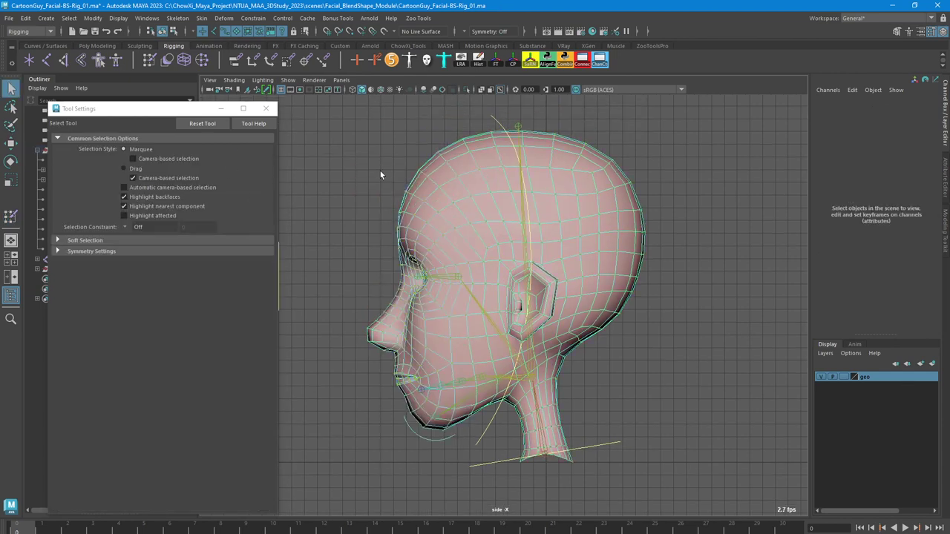
click(12, 106)
mouse_move(359, 172)
alt+mouse_down()
mouse_move(340, 172)
mouse_move(369, 185)
mouse_move(396, 177)
alt+mouse_up()
key(4)
mouse_move(518, 141)
mouse_down()
mouse_move(419, 136)
mouse_move(311, 259)
mouse_move(303, 417)
mouse_move(383, 493)
mouse_move(471, 483)
mouse_move(540, 356)
mouse_move(552, 374)
mouse_move(569, 375)
mouse_move(690, 347)
mouse_move(607, 123)
mouse_move(493, 122)
mouse_up()
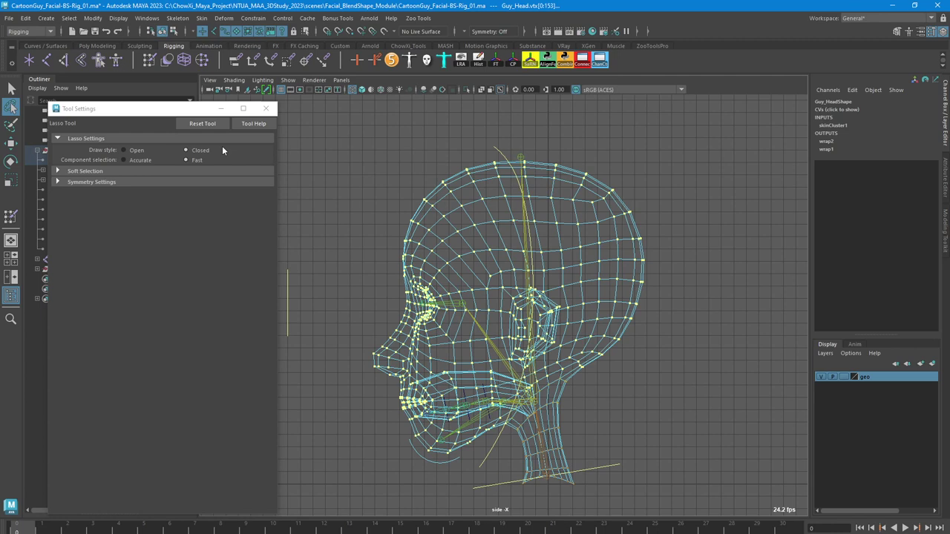
Flood the selected vertices' Neck_Jnt skin weights using Replace with opacity 1 and value 0 in shaded display
right_drag(451, 216, 403, 197)
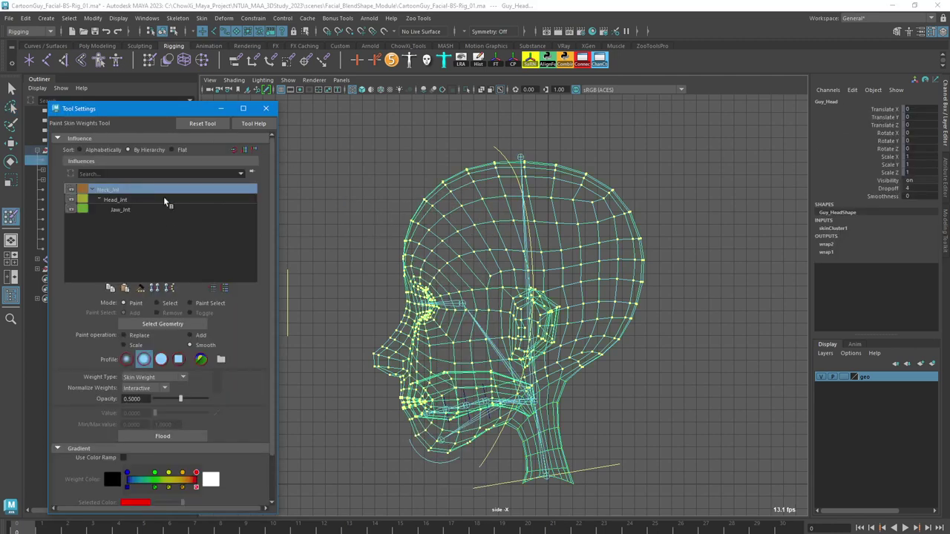
key(5)
scroll(611, 318, up, 2)
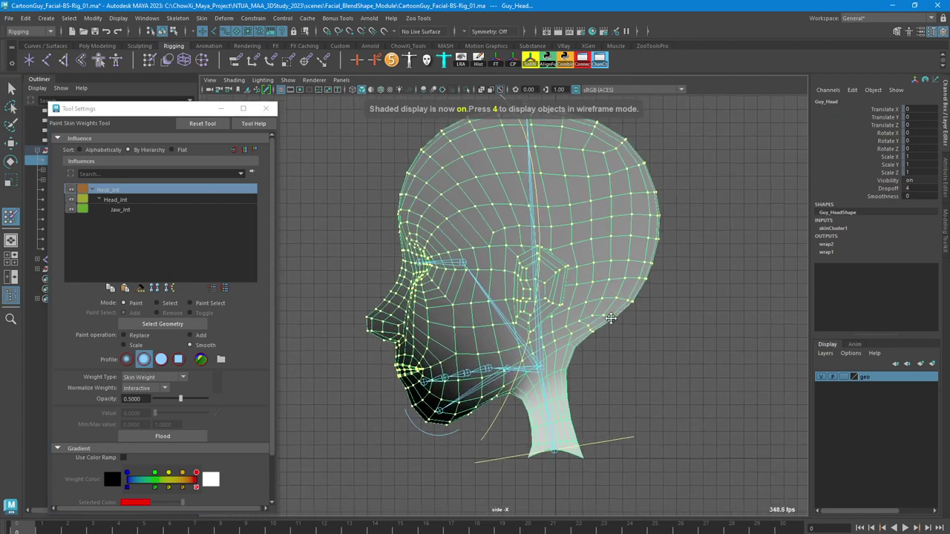
alt+middle_drag(611, 319, 609, 283)
click(126, 339)
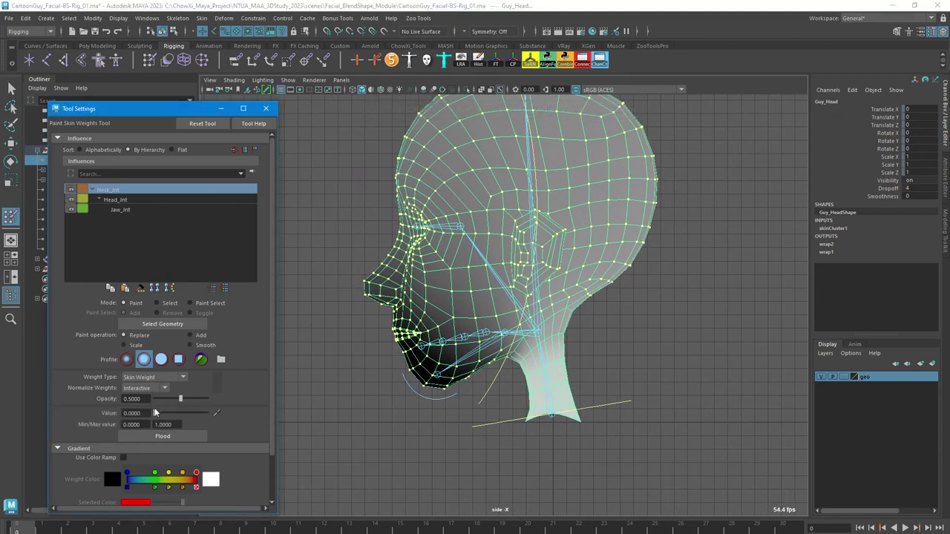
drag(181, 399, 282, 409)
click(133, 413)
drag(157, 415, 116, 417)
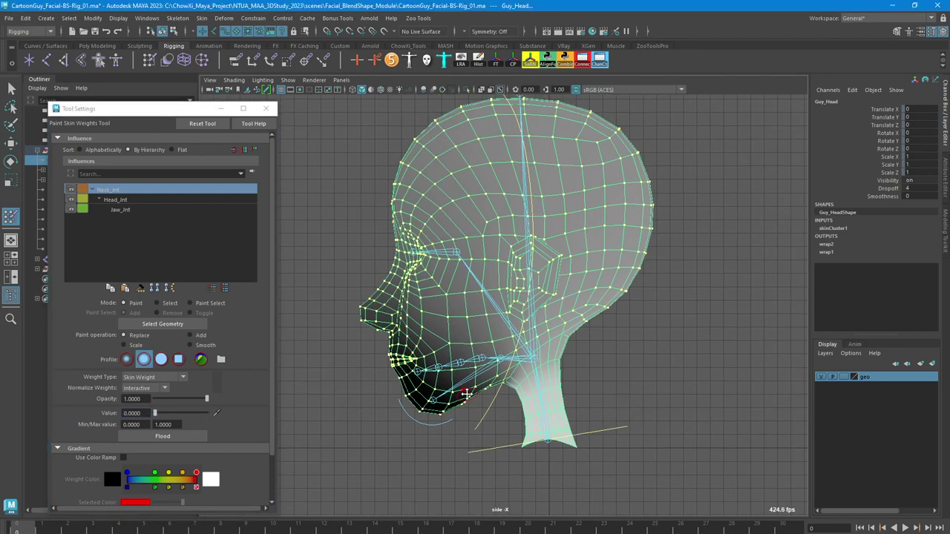
click(170, 436)
alt+middle_drag(450, 339, 444, 351)
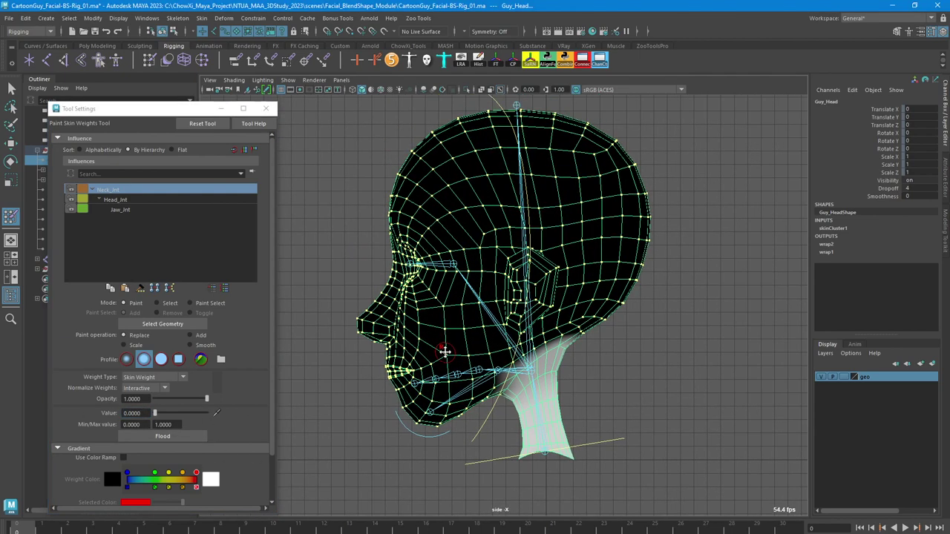
Examine the Neck_Jnt and Head_Jnt skin weights on the head mesh in the side view and from a three-quarter perspective angle
alt+right_drag(444, 351, 501, 380)
alt+middle_drag(502, 380, 495, 350)
click(115, 200)
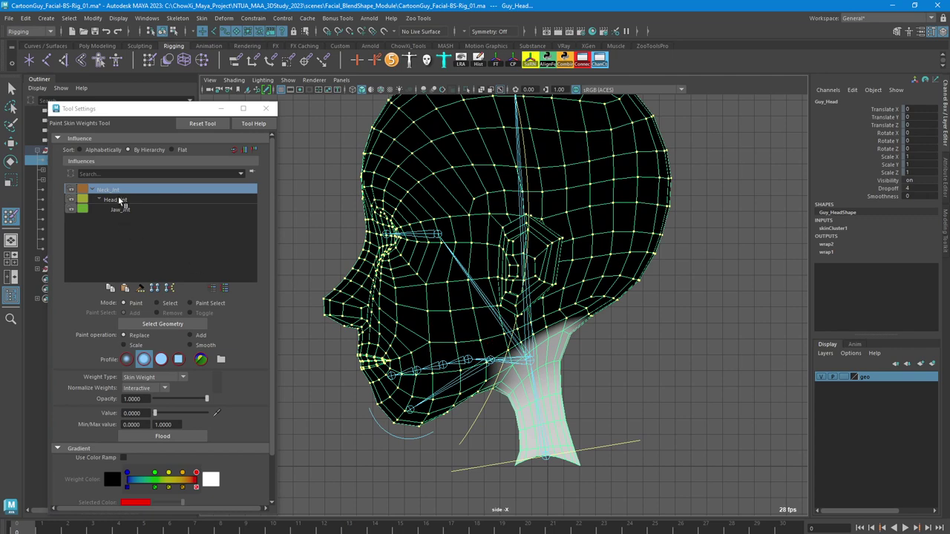
alt+middle_drag(409, 301, 413, 311)
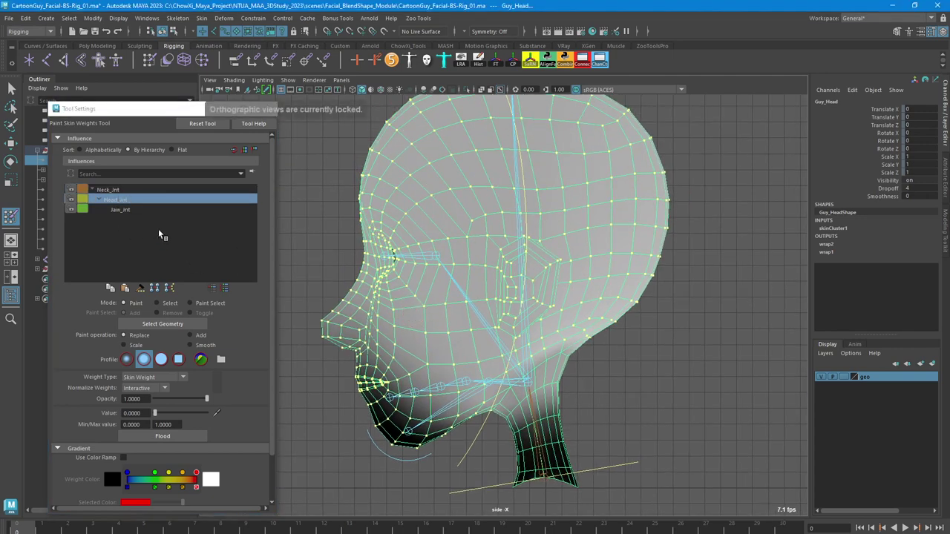
click(110, 190)
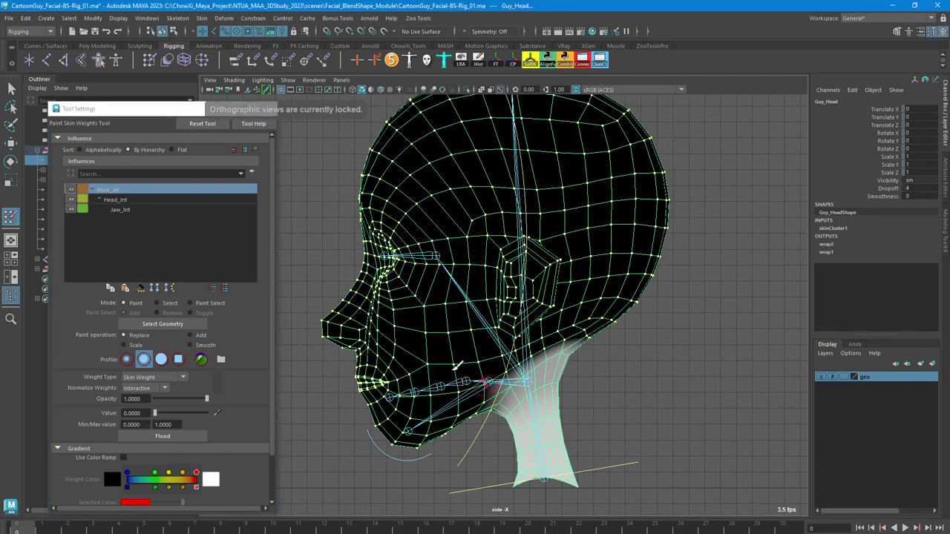
key(space)
key(space)
mouse_move(675, 233)
alt+mouse_down()
mouse_move(582, 227)
mouse_move(564, 215)
mouse_move(420, 240)
mouse_move(622, 236)
mouse_move(590, 223)
mouse_move(547, 259)
alt+mouse_up()
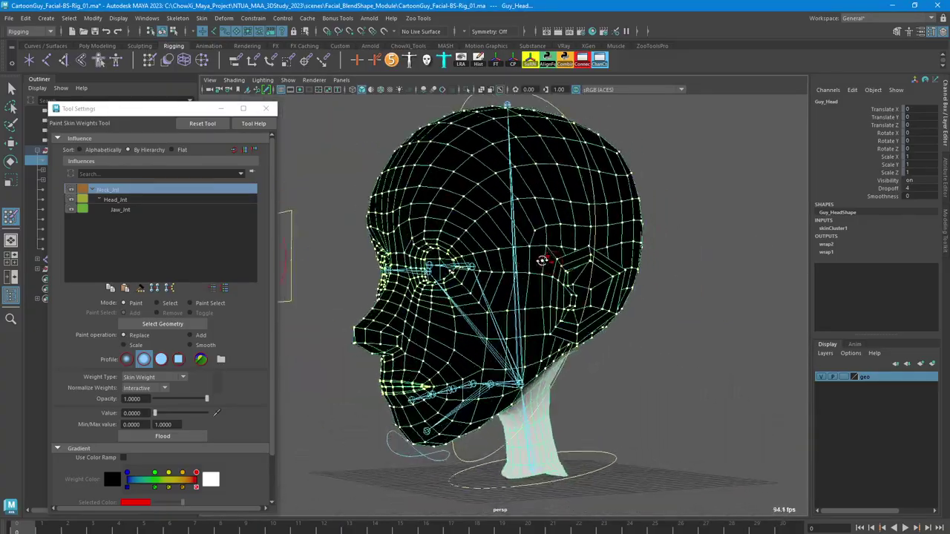
Leave Paint Skin Weights, return the head mesh to object mode and frame it in the perspective view
key(q)
right_drag(556, 212, 702, 207)
click(707, 247)
right_drag(643, 212, 694, 194)
click(652, 193)
click(620, 207)
key(f)
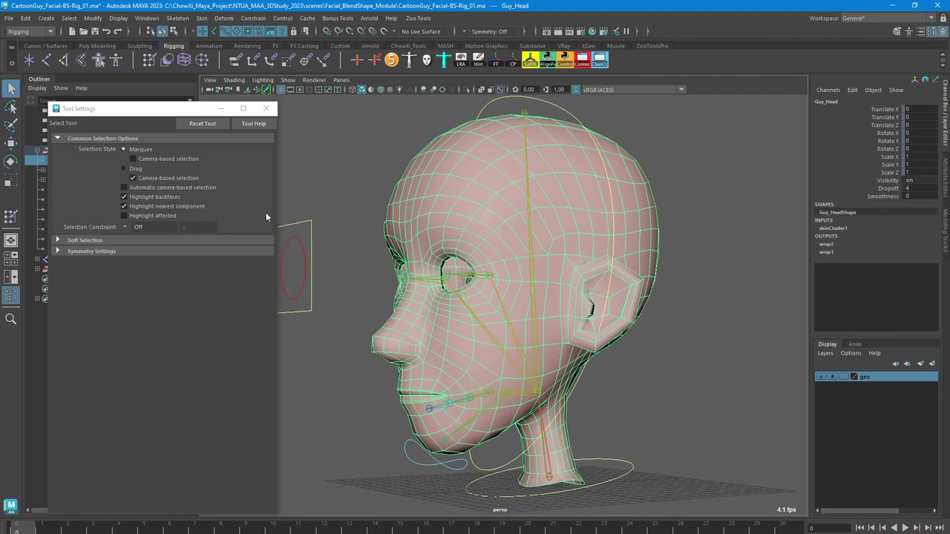
Reopen Paint Skin Weights on the head mesh, lock the Neck_Jnt influence and make Jaw_Jnt the active influence
click(11, 216)
drag(108, 111, 152, 97)
right_drag(469, 169, 511, 155)
key(q)
click(713, 178)
click(652, 185)
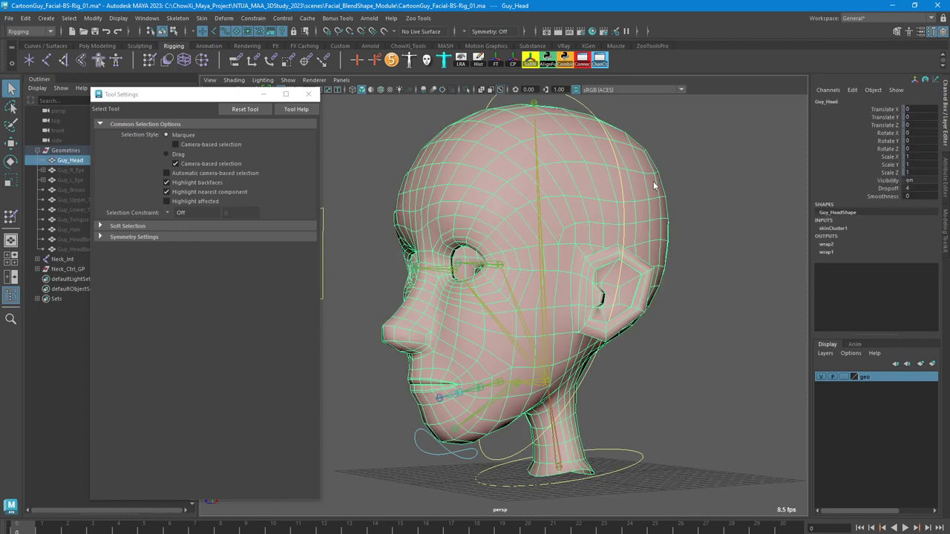
right_click(653, 183)
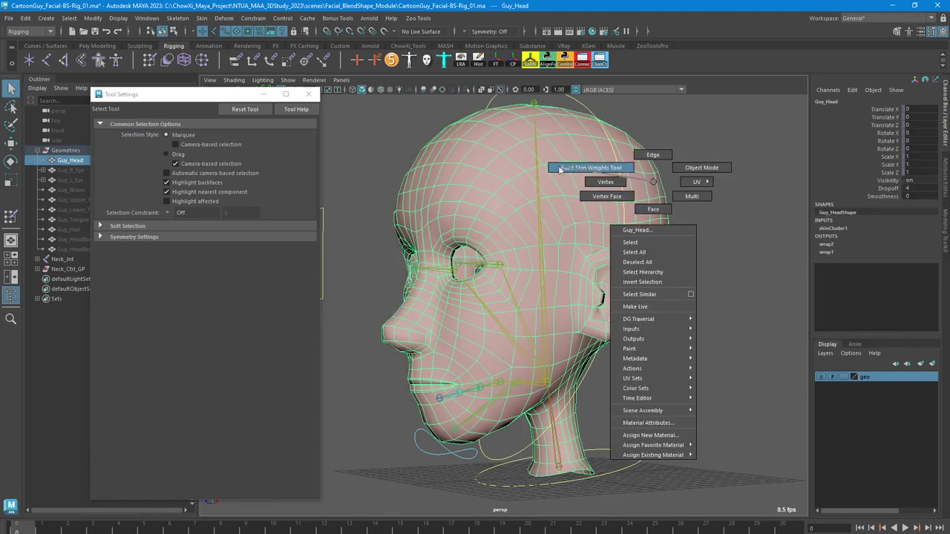
click(622, 169)
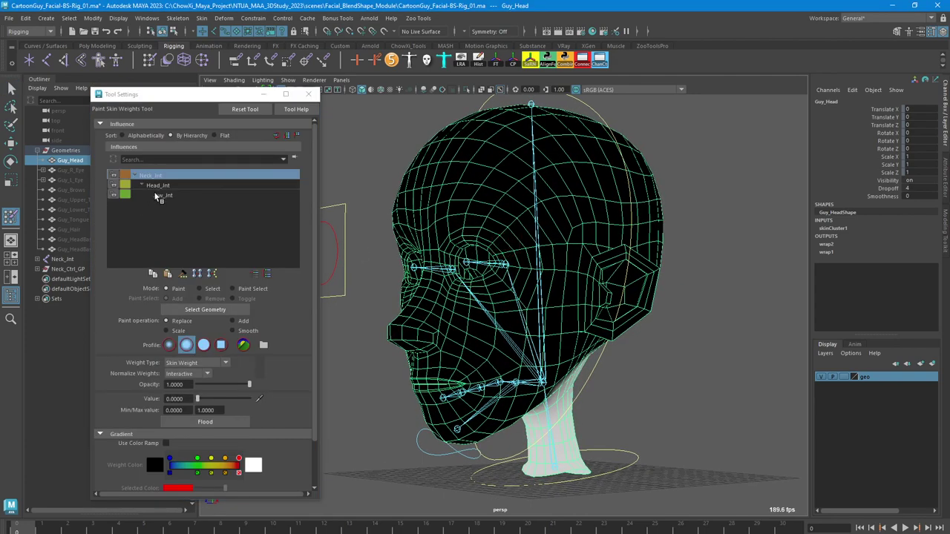
click(115, 175)
click(164, 195)
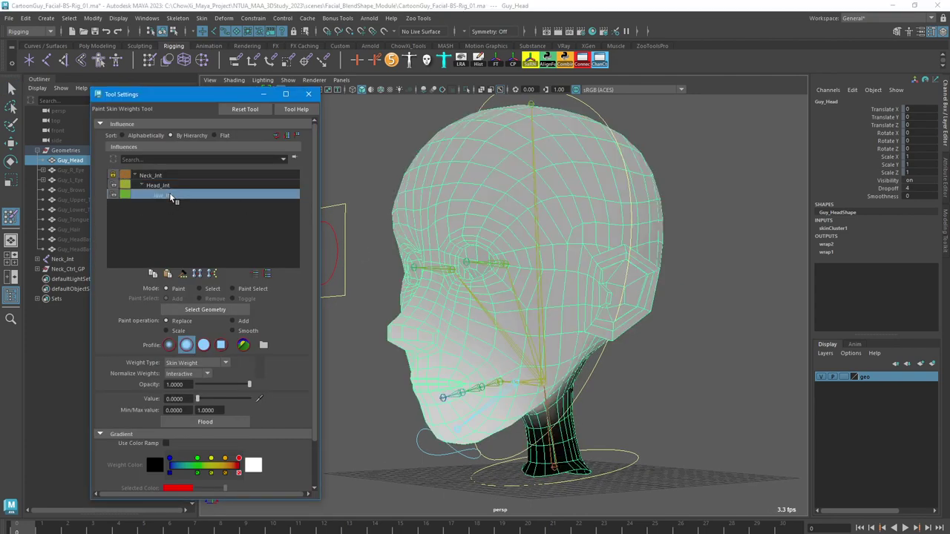
Switch to the orthographic side view and fit the whole head in frame to check its Jaw_Jnt weights
alt+drag(567, 250, 502, 244)
key(space)
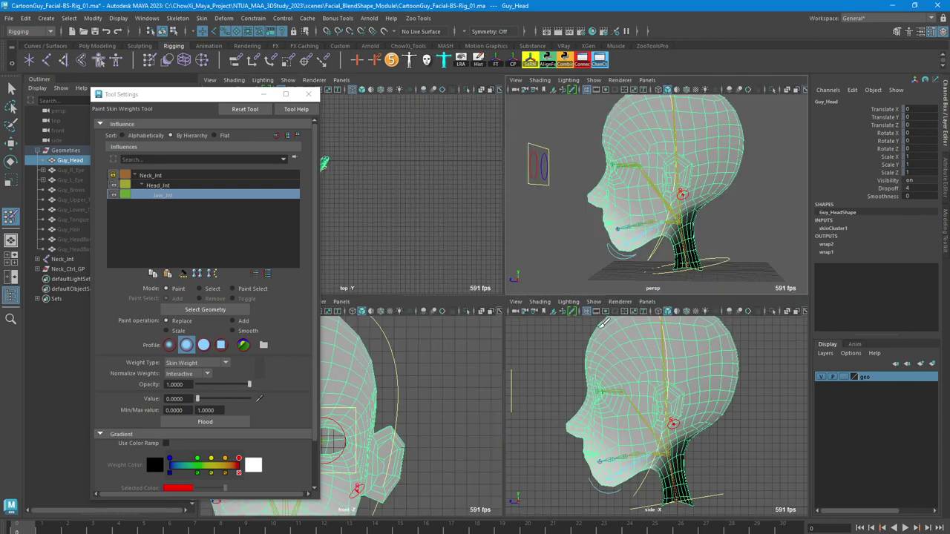
key(space)
scroll(564, 327, down, 2)
alt+middle_drag(564, 326, 585, 318)
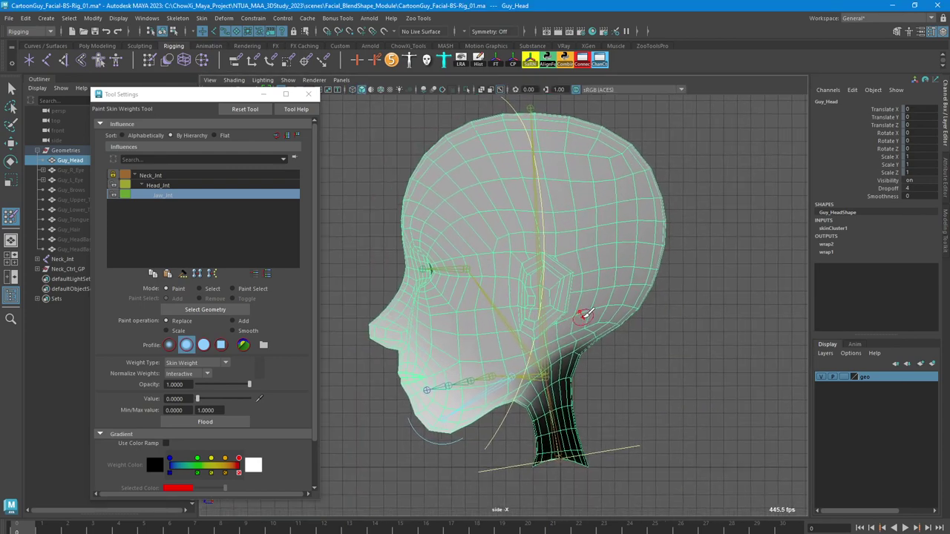
Lasso-select the head mesh's vertices over the skull, upper face and neck in wireframe display, leaving out the lower jaw
key(q)
right_click(617, 259)
right_drag(576, 256, 570, 259)
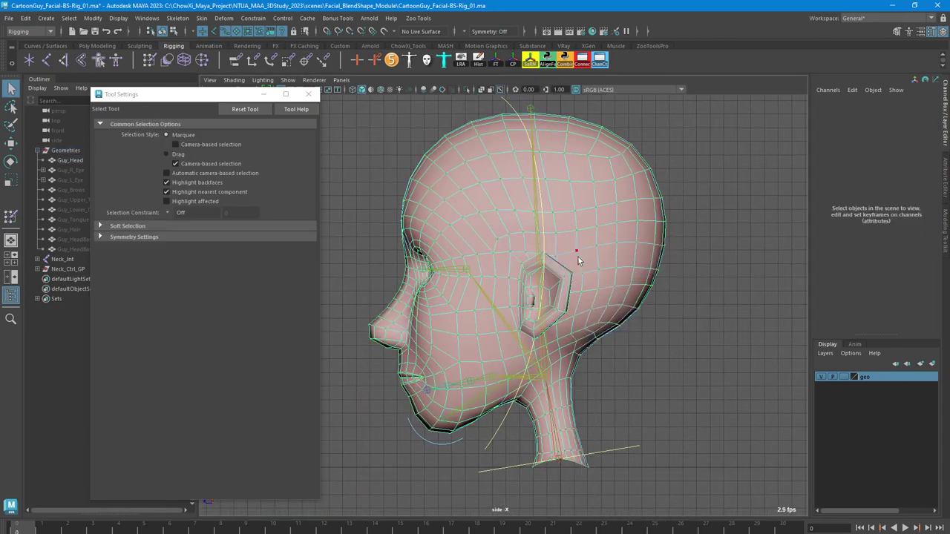
alt+middle_drag(575, 258, 592, 280)
alt+right_drag(592, 280, 573, 273)
key(4)
alt+middle_drag(572, 280, 555, 287)
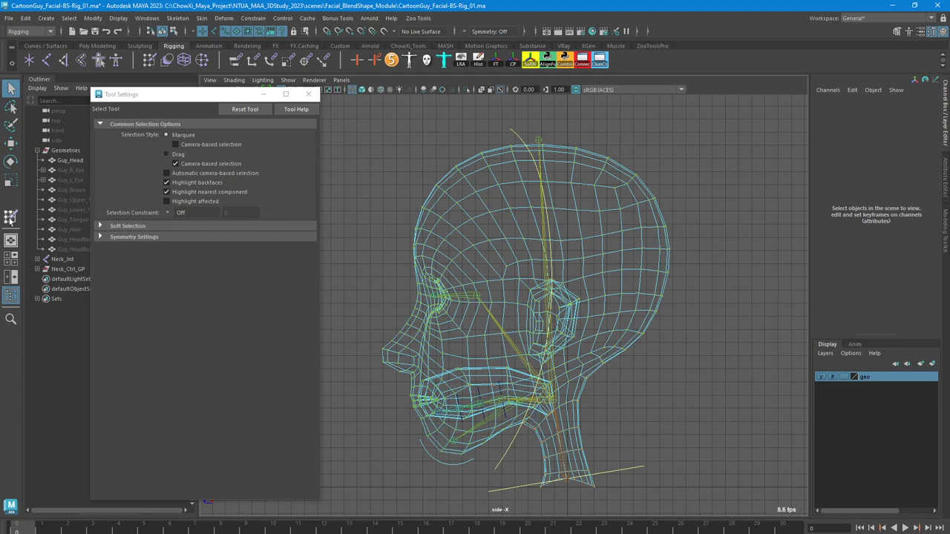
click(10, 107)
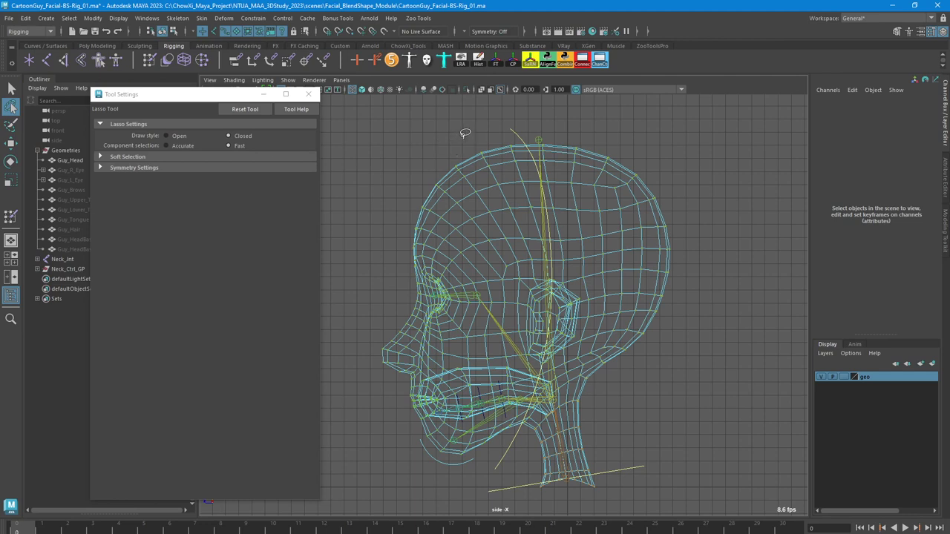
mouse_move(526, 123)
mouse_down()
mouse_move(439, 131)
mouse_move(336, 276)
mouse_move(375, 382)
mouse_move(397, 403)
mouse_move(515, 381)
mouse_move(544, 396)
mouse_move(523, 514)
mouse_move(758, 400)
mouse_move(700, 123)
mouse_move(504, 108)
mouse_up()
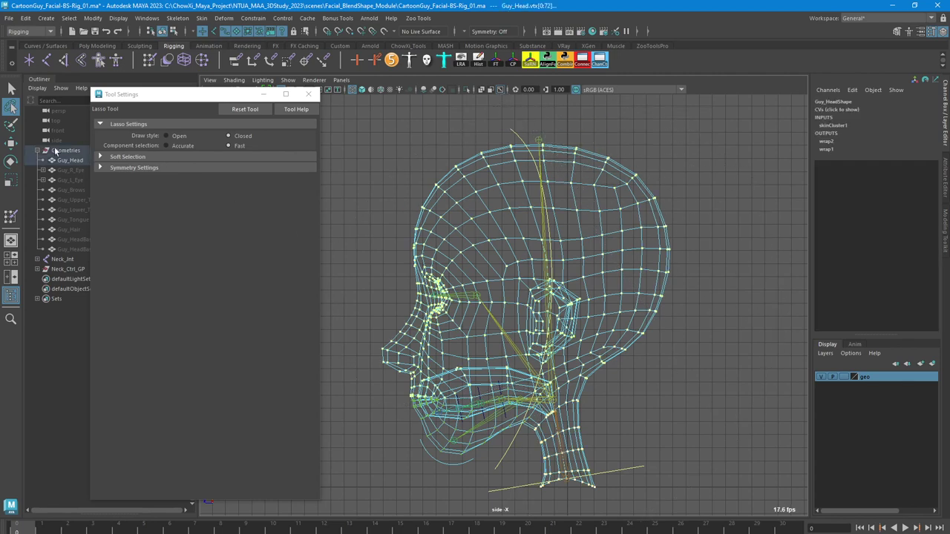
Flood the selected vertices' Jaw_Jnt skin weights using Replace with opacity 1 and value 0 in shaded display
click(11, 216)
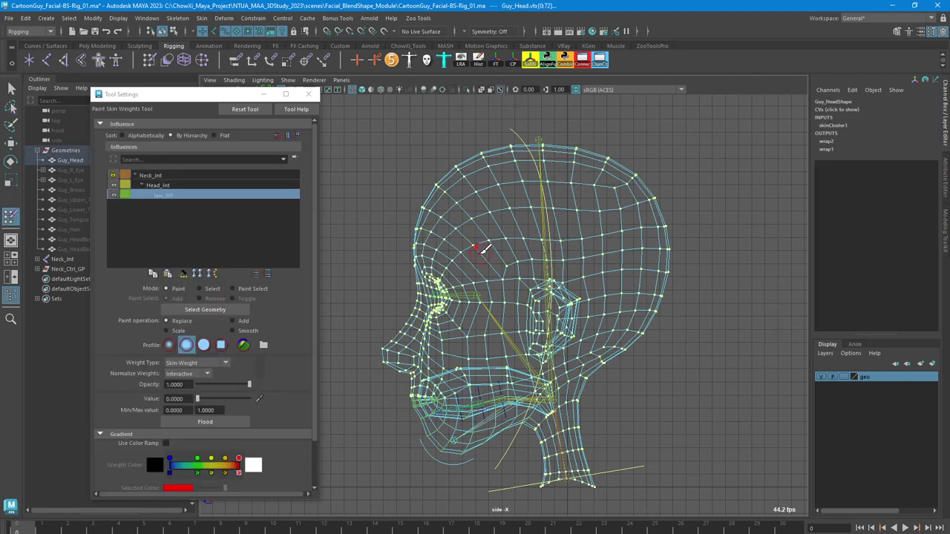
right_drag(481, 256, 482, 248)
click(361, 90)
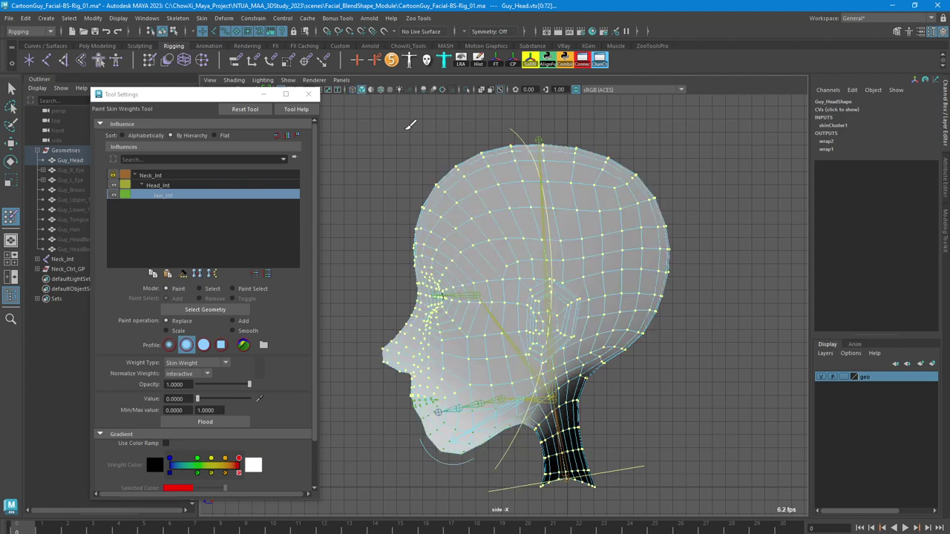
alt+drag(502, 278, 501, 284)
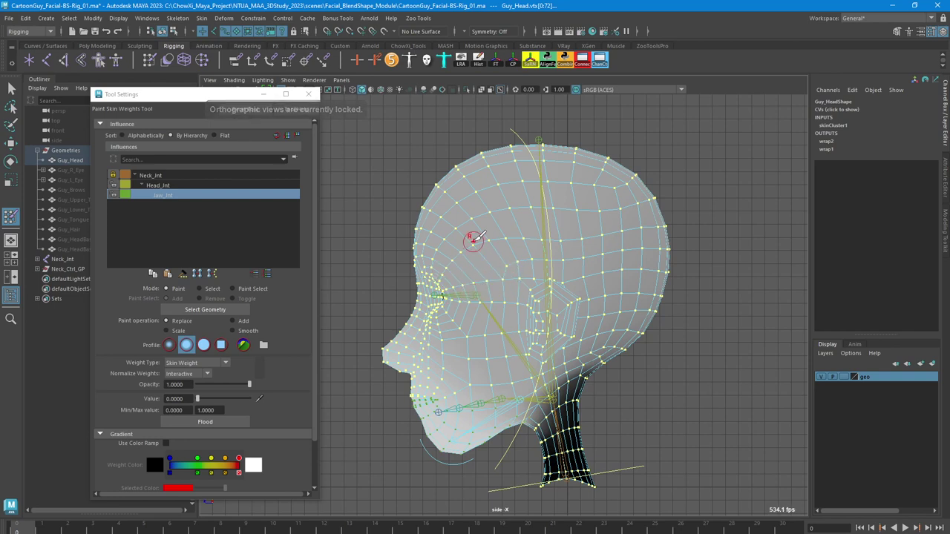
click(167, 199)
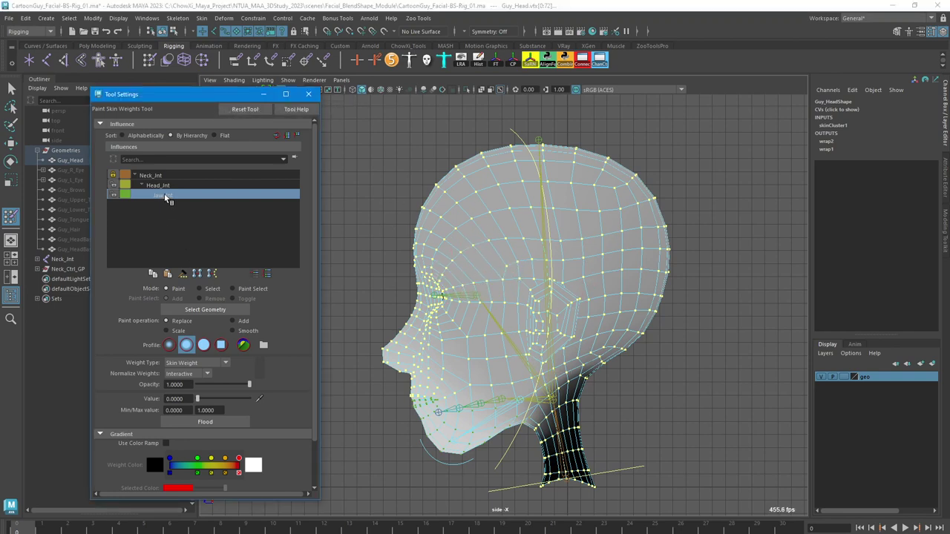
click(219, 424)
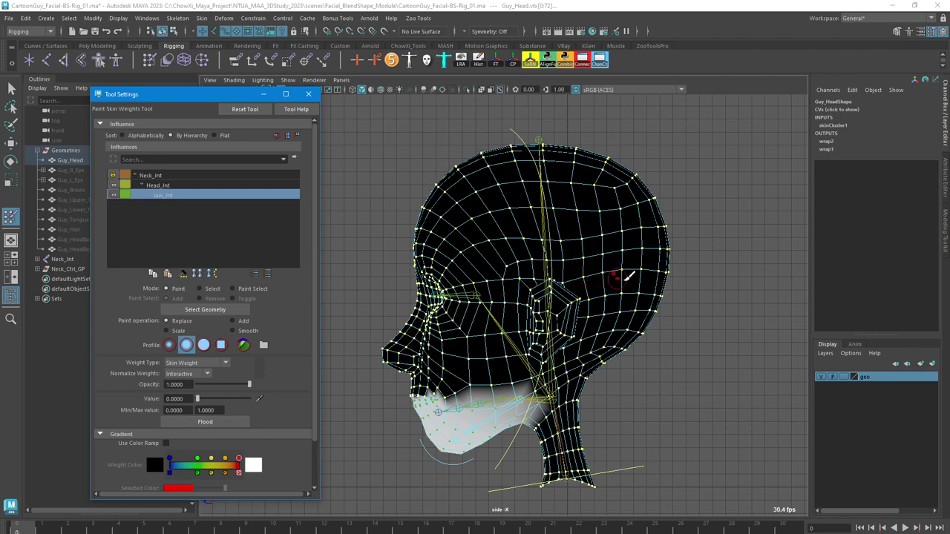
Leave Paint Skin Weights, clear the vertex selection and return the head mesh to object mode
key(q)
alt+drag(690, 303, 693, 324)
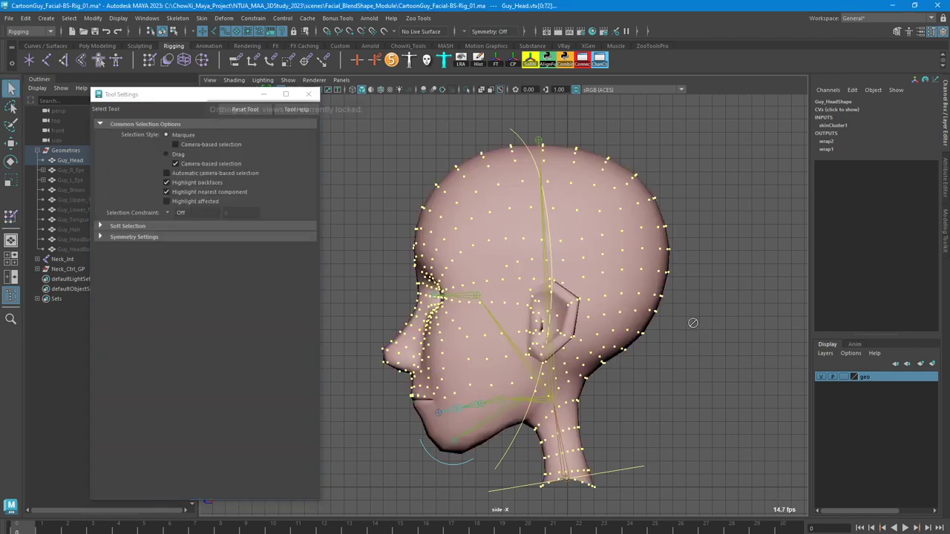
alt+middle_drag(694, 324, 702, 319)
right_drag(634, 261, 609, 266)
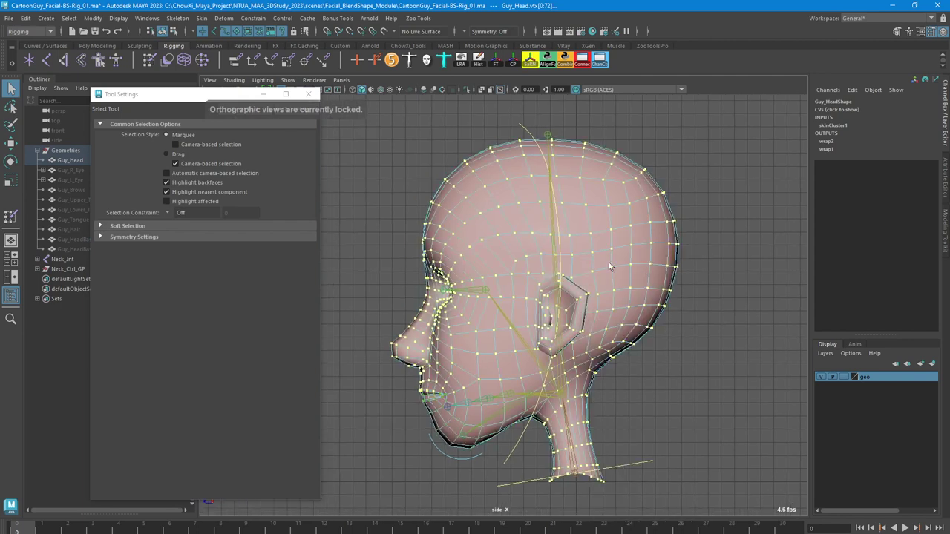
click(710, 229)
mouse_move(724, 251)
mouse_down()
mouse_move(764, 295)
mouse_move(713, 239)
mouse_up()
right_drag(634, 217, 673, 187)
click(681, 188)
Test the jaw deformation in the perspective view by rotating Jaw_Ctrl to about -32 degrees in Y
key(space)
key(space)
alt+drag(651, 258, 561, 417)
click(505, 429)
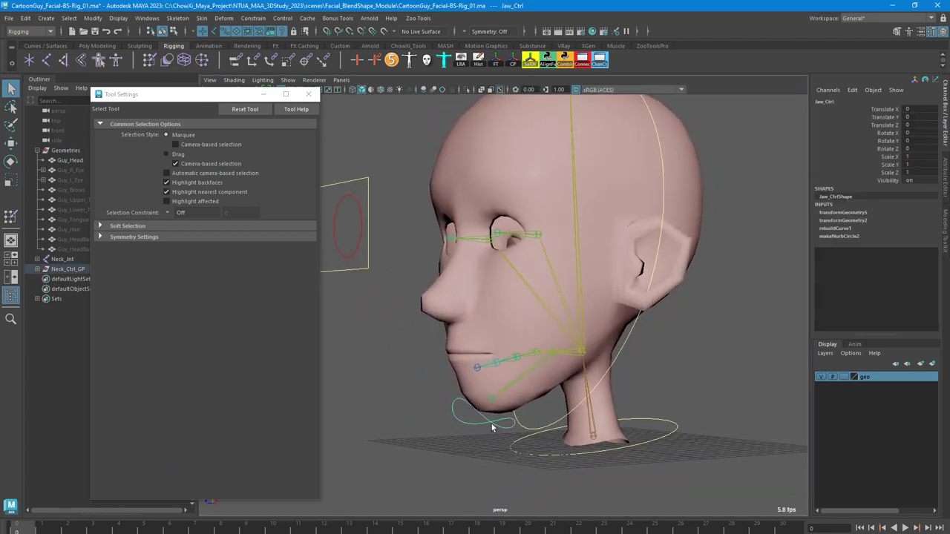
key(e)
drag(522, 349, 520, 373)
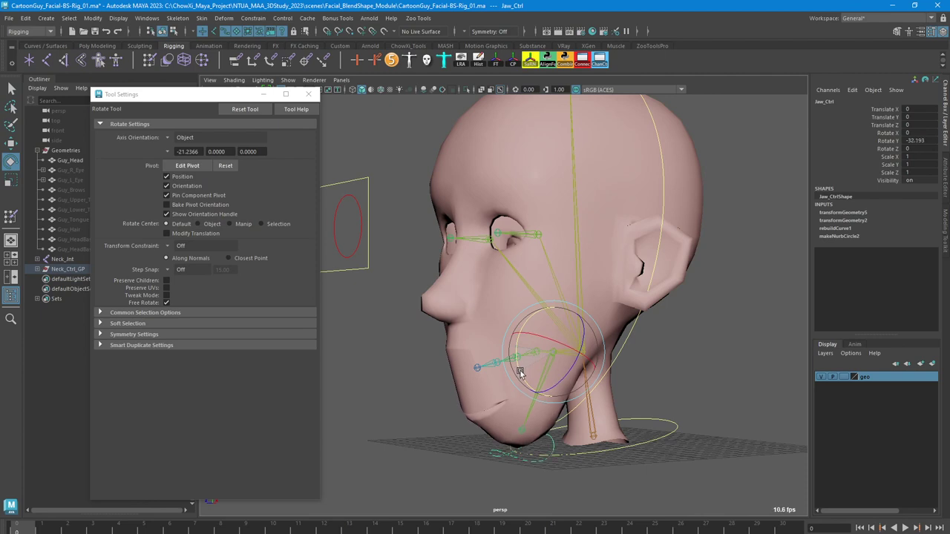
Set Jaw_Ctrl's Rotate Y to 0
double_click(911, 141)
text(0)
key(Return)
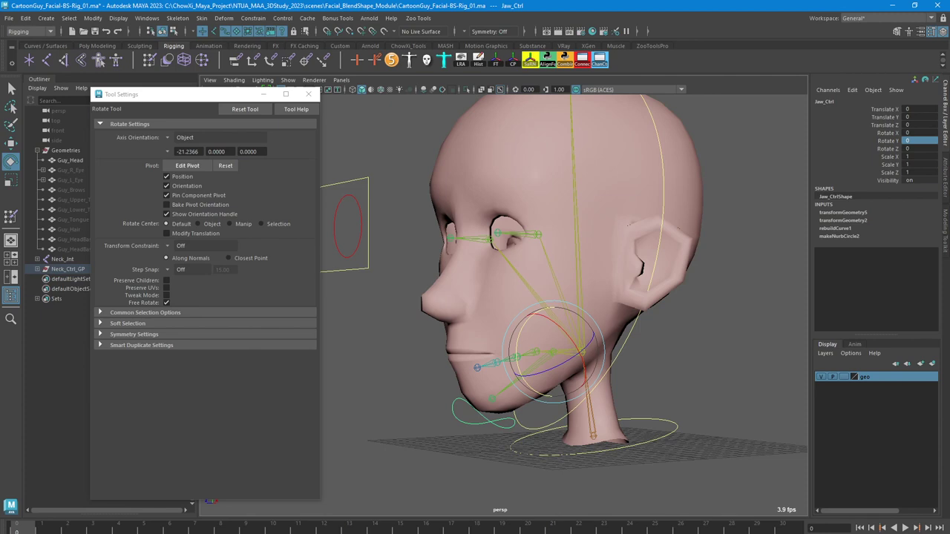
key(Return)
Enlarge the time slider's height and move the Tool Settings window up, clear of the timeline
double_click(29, 531)
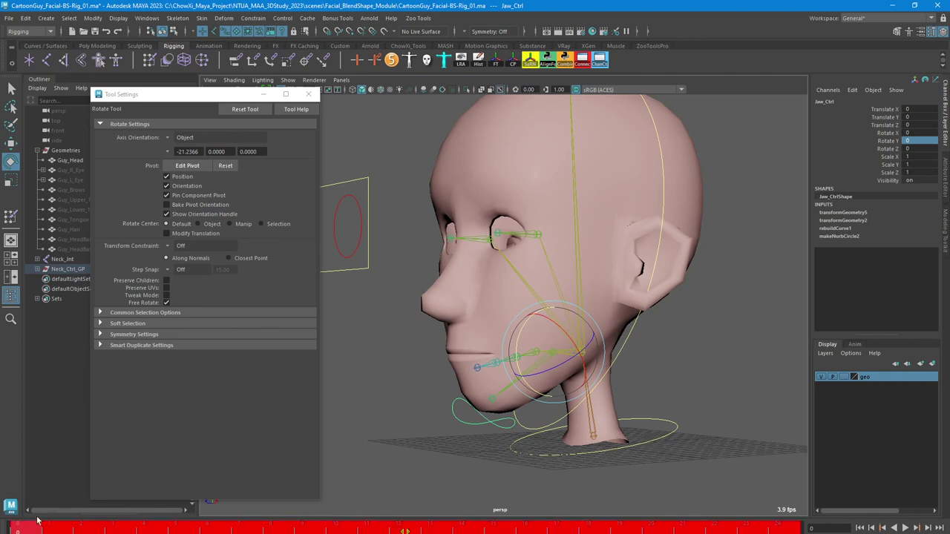
click(339, 491)
drag(261, 520, 263, 501)
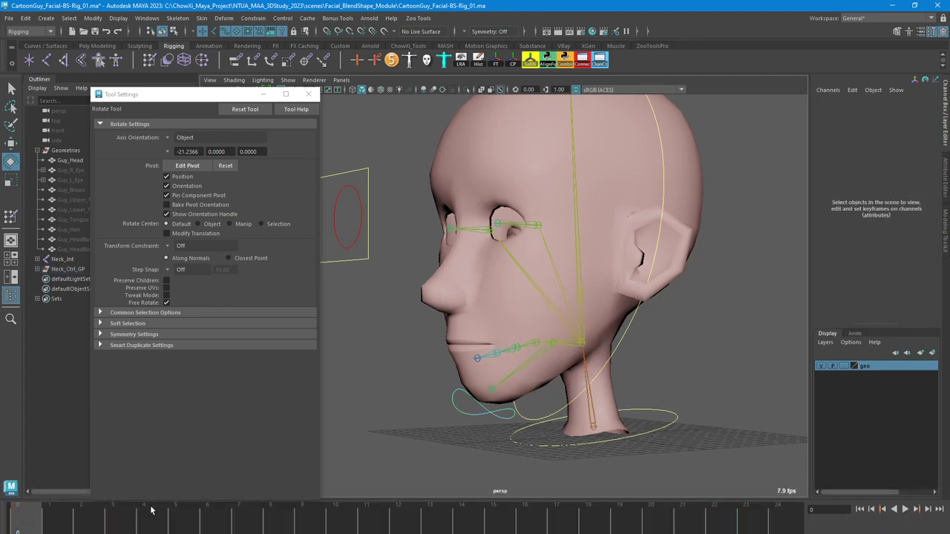
drag(63, 498, 63, 493)
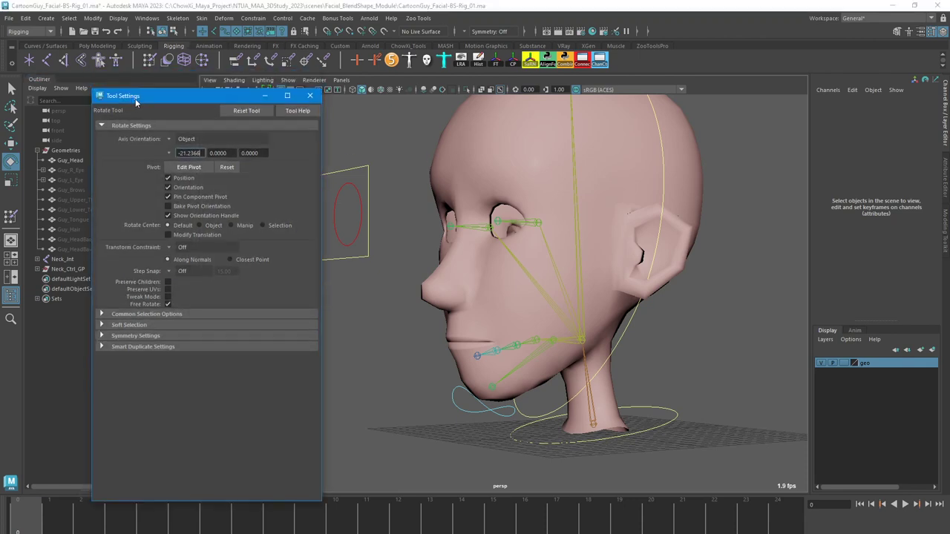
drag(139, 90, 145, 69)
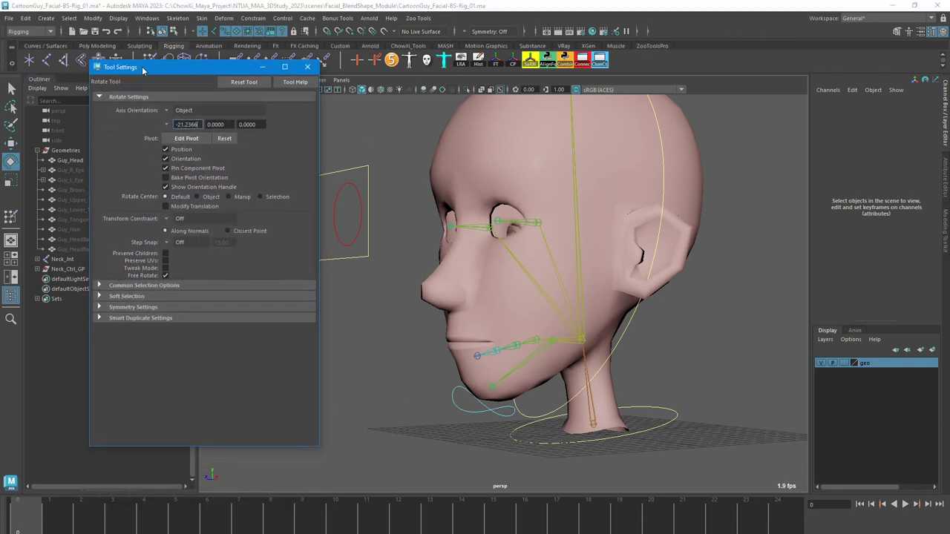
drag(73, 502, 74, 486)
Set the playback range to start at frame 1 and go to that frame
alt+drag(421, 329, 408, 360)
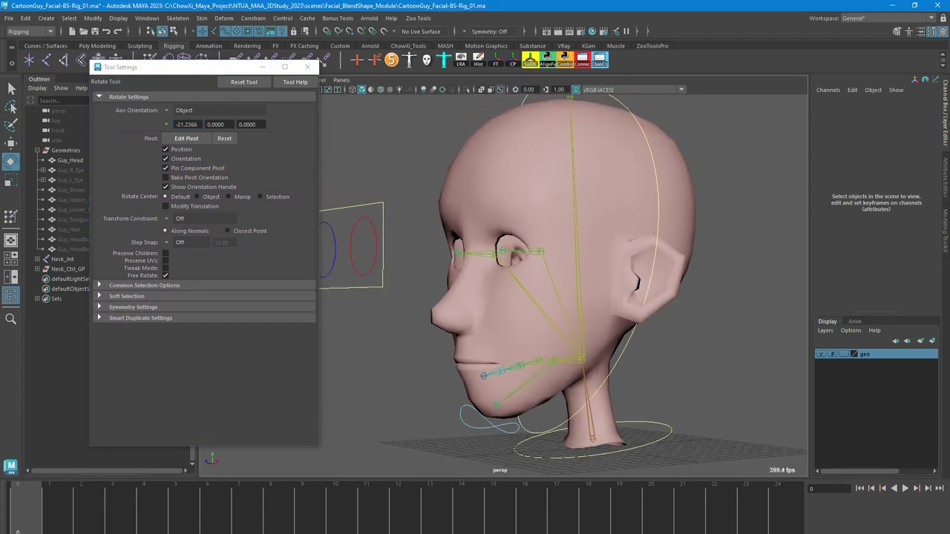
text(1)
key(Return)
click(30, 503)
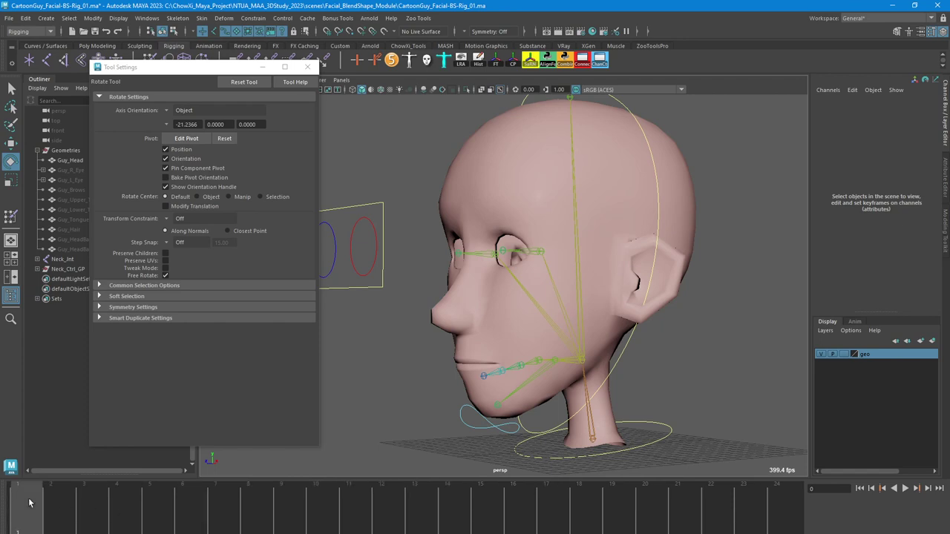
Try a small jaw rotation on Jaw_Ctrl, then key its Rotate Y at 0 on frame 1
alt+drag(553, 334, 542, 351)
click(466, 412)
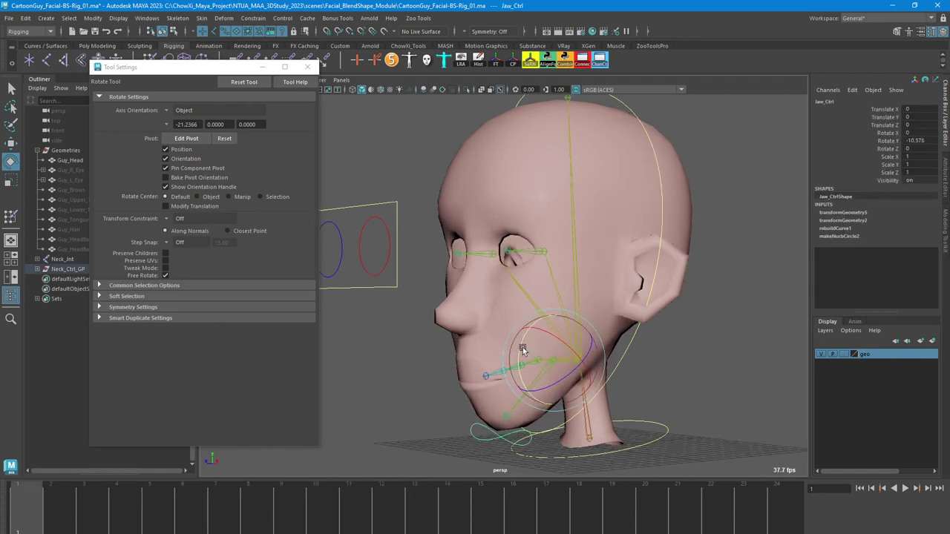
click(888, 141)
right_click(875, 141)
click(861, 159)
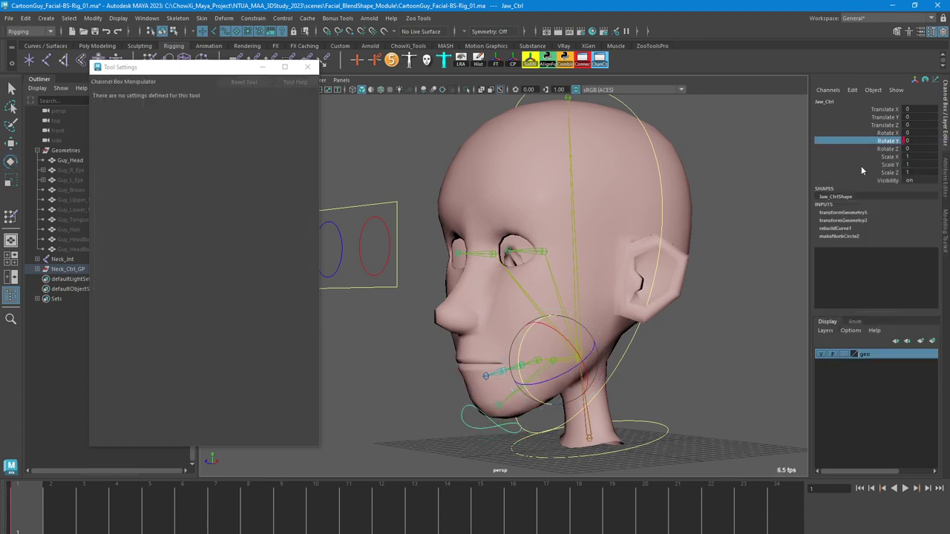
Go to frame 12 and open the jaw by setting Jaw_Ctrl's Rotate Y to -30
drag(32, 513, 387, 513)
middle_drag(523, 346, 513, 360)
click(920, 141)
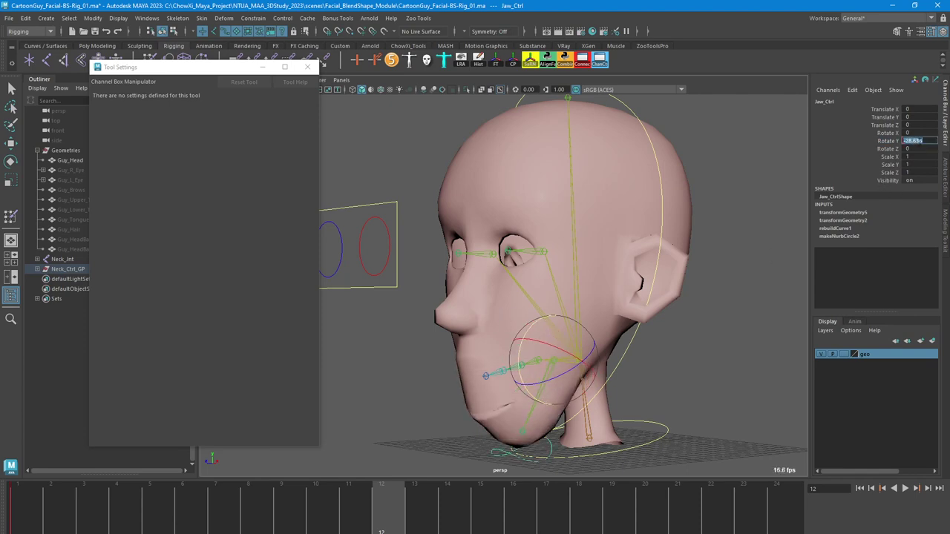
text(-30)
key(Return)
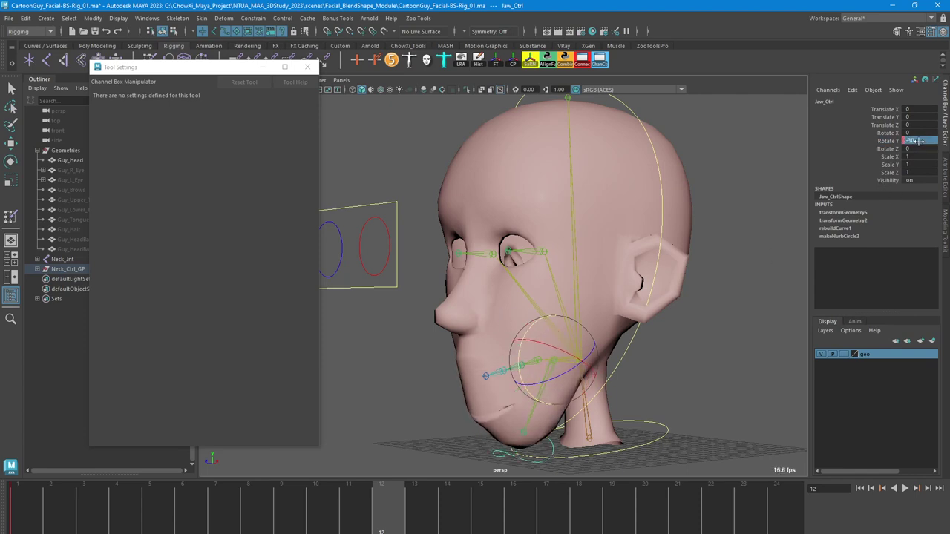
Key Jaw_Ctrl's Rotate Y on frame 12 and play back the jaw opening to examine the mouth's deformation
click(881, 140)
right_click(881, 140)
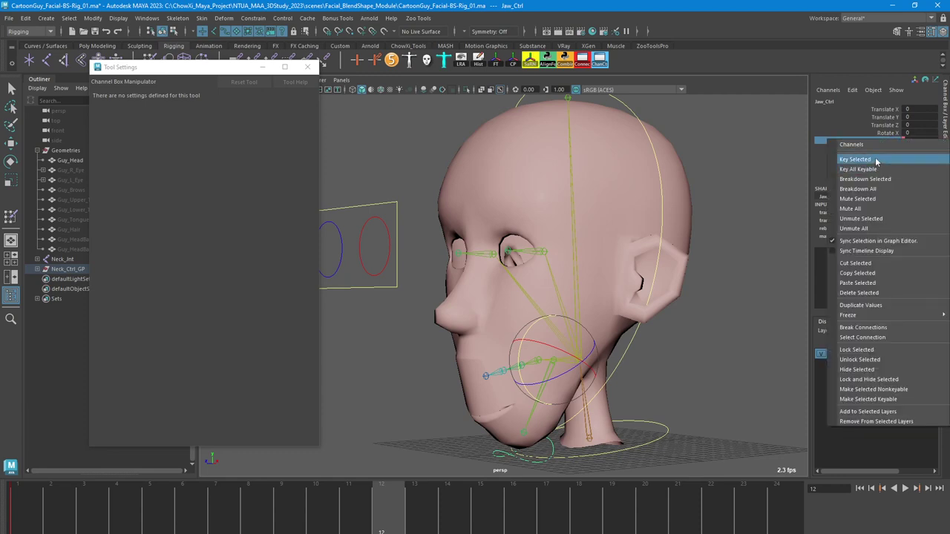
click(878, 157)
key(alt+v)
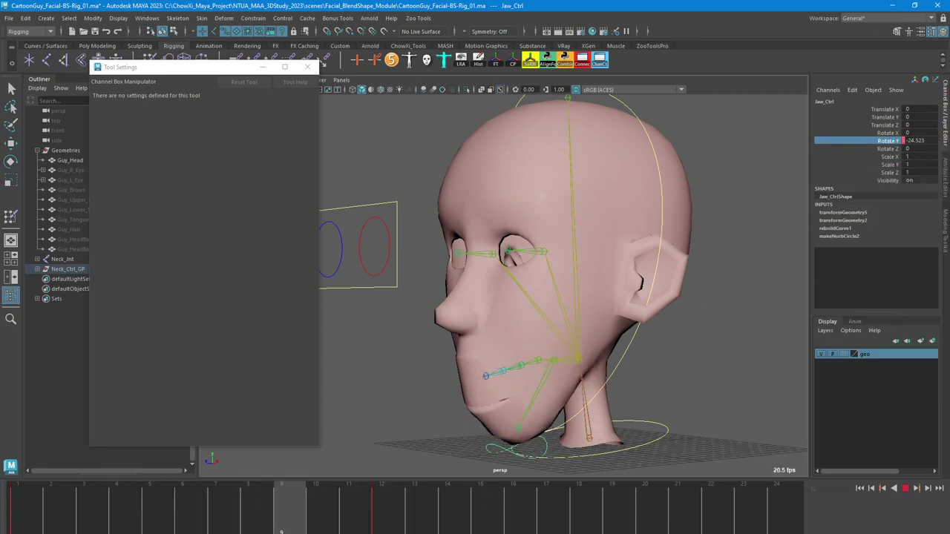
drag(339, 533, 326, 517)
scroll(488, 453, up, 2)
scroll(488, 453, up, 2)
alt+middle_drag(488, 453, 495, 382)
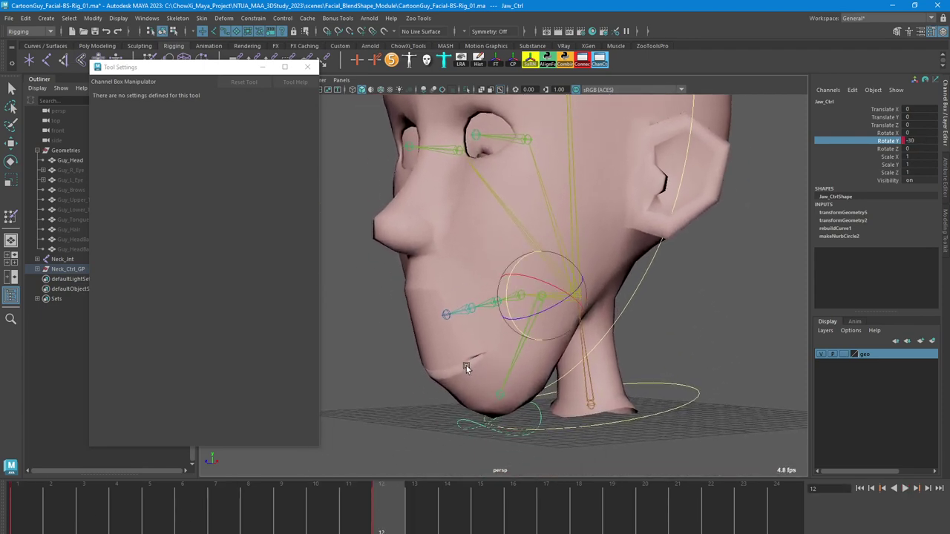
Select the Guy_Head mesh and scrub the animation back to frame 1
click(466, 366)
alt+drag(468, 364, 501, 315)
mouse_move(500, 291)
right_down()
mouse_move(462, 305)
mouse_move(446, 278)
right_up()
scroll(450, 290, up, 3)
alt+drag(450, 290, 424, 312)
alt+middle_drag(424, 312, 454, 276)
alt+right_drag(453, 276, 480, 329)
key(q)
alt+drag(476, 333, 475, 313)
drag(395, 499, 23, 506)
Switch the head to vertex selection with wireframe display
alt+middle_drag(486, 299, 523, 320)
mouse_move(475, 260)
alt+right_down()
mouse_move(505, 282)
mouse_move(485, 250)
alt+right_up()
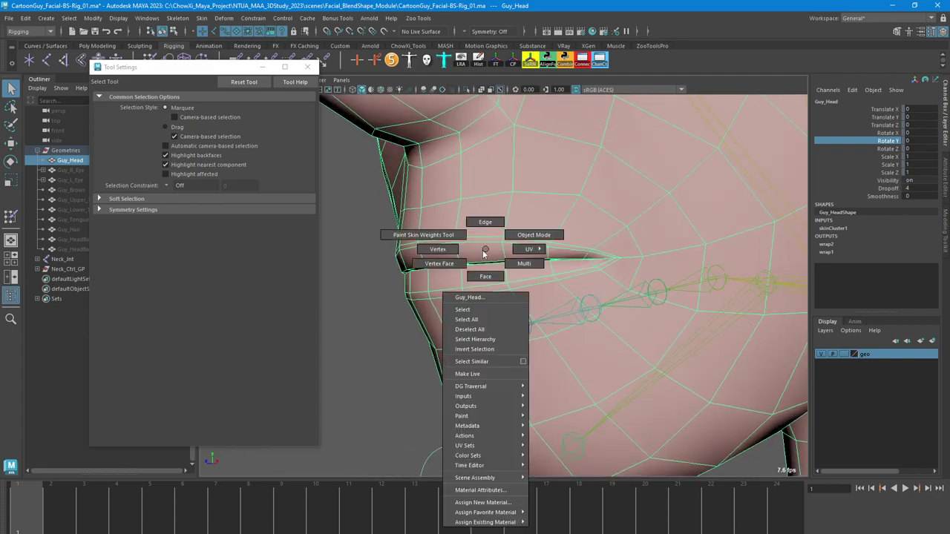
click(438, 249)
key(4)
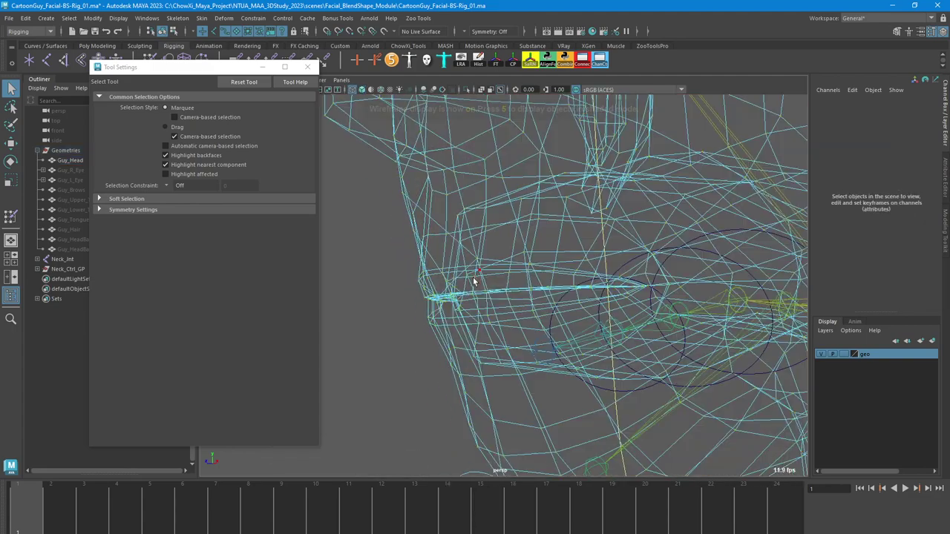
Select the upper lip's inner-edge vertices along one half of the mouth, from the centre to the corner
alt+drag(475, 279, 533, 302)
click(587, 269)
alt+drag(555, 261, 585, 265)
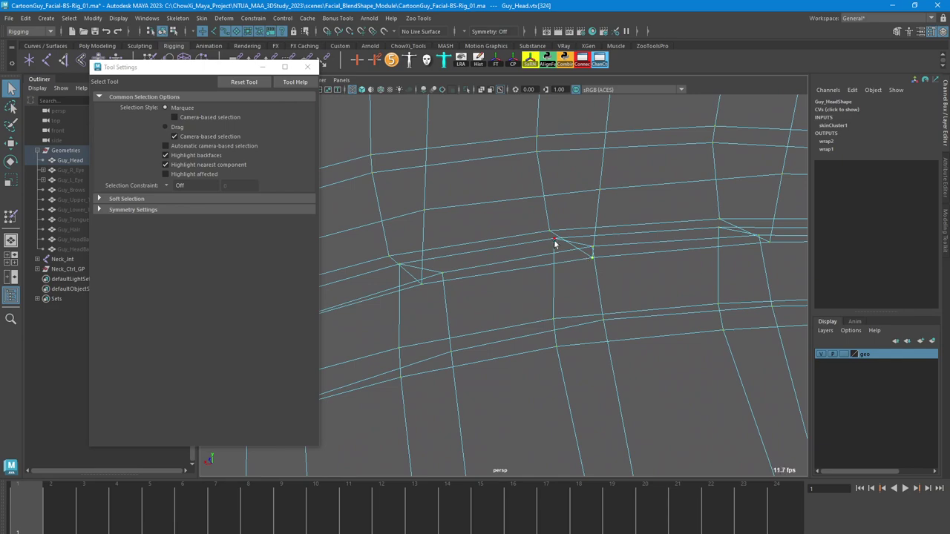
alt+drag(550, 235, 584, 272)
alt+drag(438, 268, 555, 297)
alt+drag(454, 324, 532, 274)
alt+drag(530, 315, 582, 295)
mouse_move(527, 322)
alt+mouse_down()
mouse_move(500, 318)
mouse_move(528, 315)
alt+mouse_up()
mouse_move(459, 303)
alt+mouse_down()
mouse_move(469, 285)
mouse_move(448, 310)
alt+mouse_up()
scroll(438, 324, down, 10)
alt+drag(604, 313, 550, 222)
Mirror the lip vertex selection to the other half of the mouth with World X symmetry, and turn symmetry off
click(471, 32)
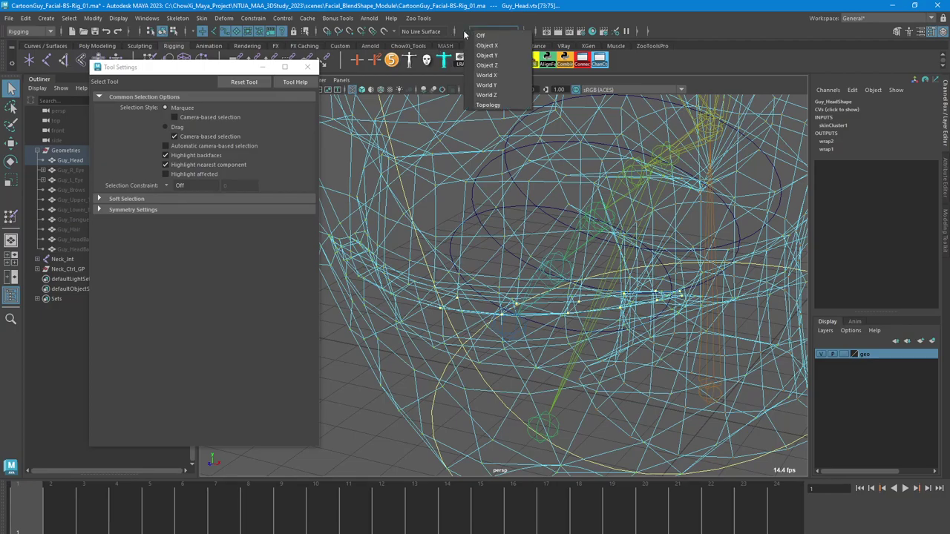
click(490, 74)
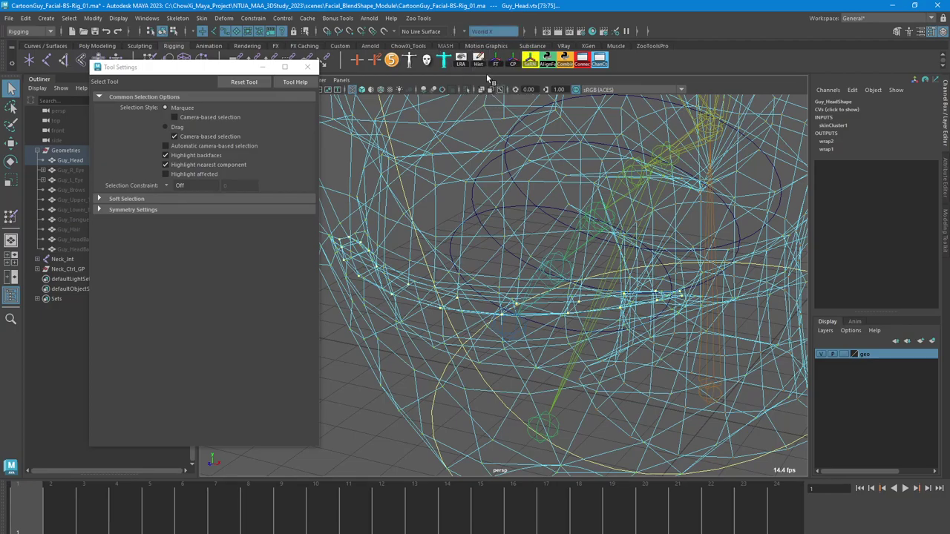
alt+middle_drag(534, 209, 580, 225)
alt+drag(580, 225, 542, 178)
click(467, 31)
click(481, 42)
In shaded display, flood the selected upper-lip vertices with a jaw joint weight of 0 and scrub to frame 12
alt+drag(594, 239, 475, 252)
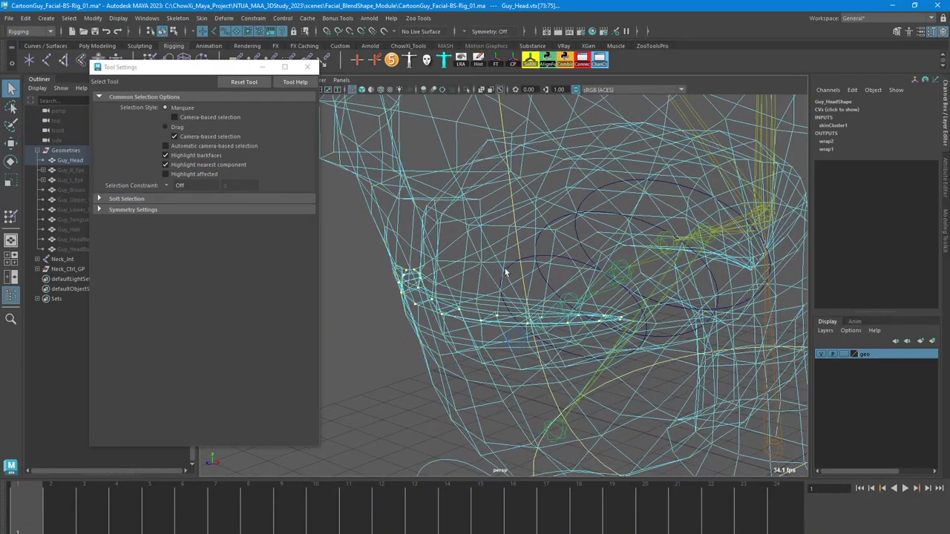
key(5)
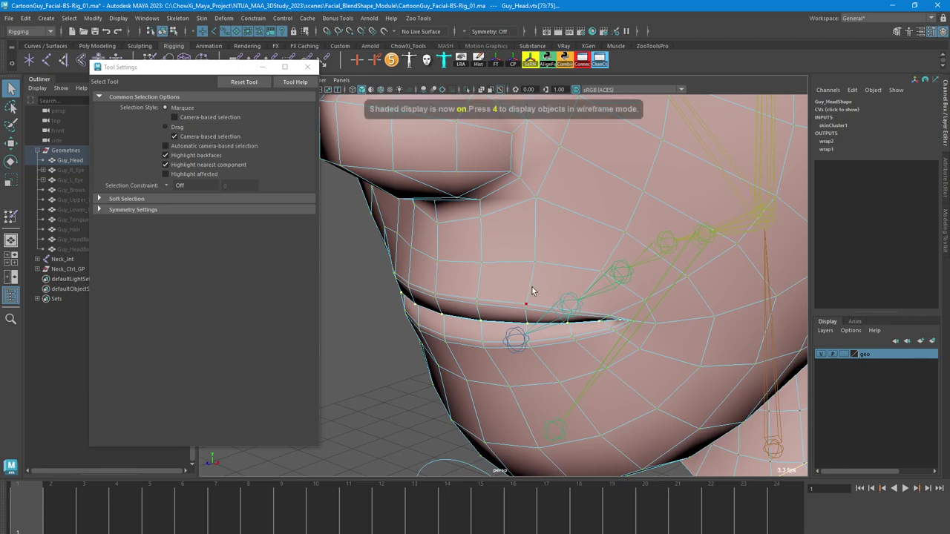
alt+drag(532, 286, 497, 276)
mouse_move(498, 277)
alt+right_down()
mouse_move(552, 249)
mouse_move(514, 235)
alt+right_up()
alt+drag(514, 273, 472, 263)
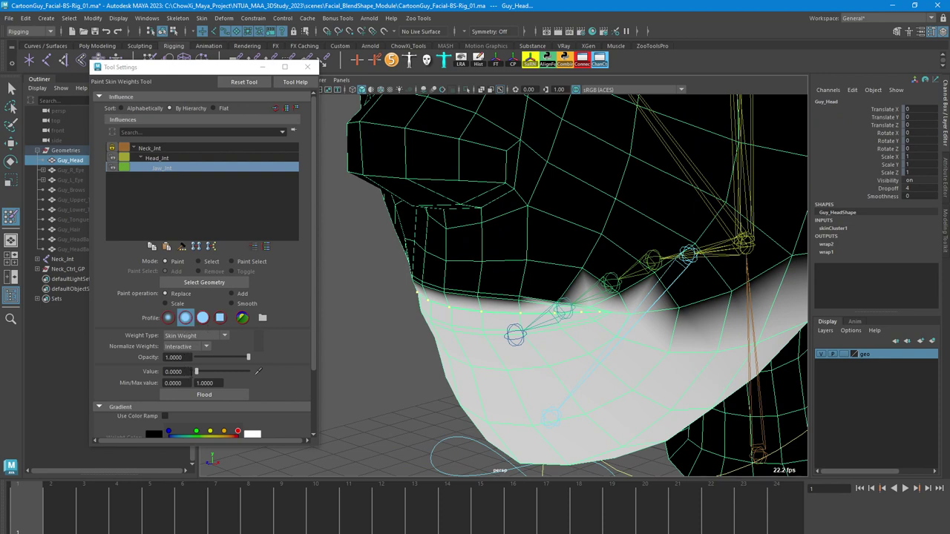
click(197, 372)
click(207, 395)
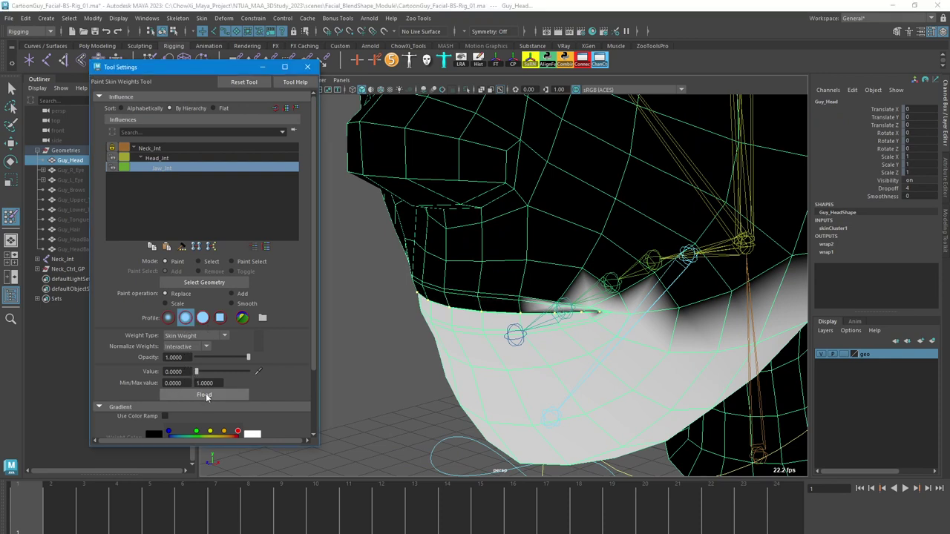
drag(38, 516, 383, 529)
Leave skin weight painting and return the head to vertex selection with the jaw open
mouse_move(482, 386)
alt+mouse_down()
mouse_move(524, 365)
mouse_move(536, 297)
mouse_move(610, 295)
mouse_move(567, 312)
mouse_move(521, 310)
mouse_move(556, 282)
mouse_move(600, 333)
mouse_move(586, 317)
mouse_move(606, 311)
mouse_move(602, 326)
mouse_move(569, 280)
alt+mouse_up()
key(q)
right_drag(570, 279, 522, 268)
alt+drag(519, 273, 569, 319)
right_click(581, 311)
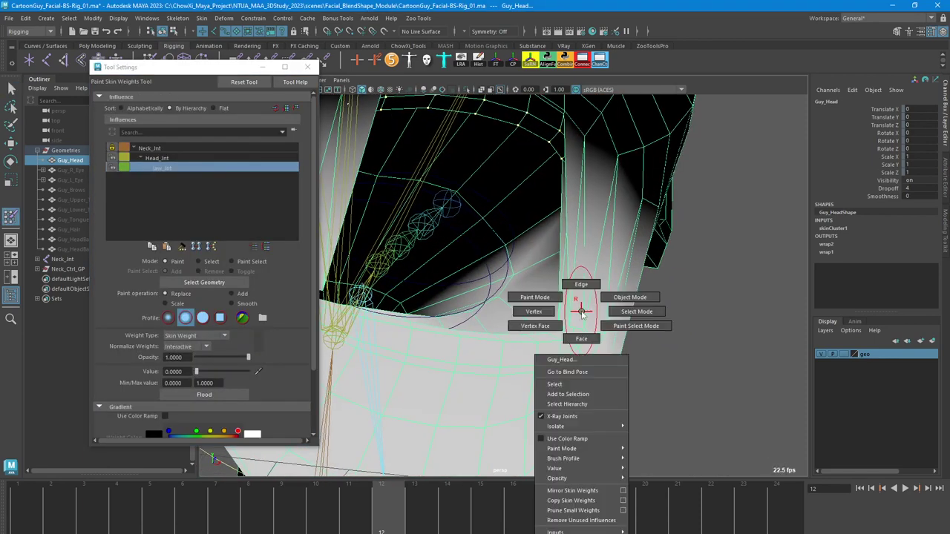
right_drag(539, 303, 537, 315)
key(q)
alt+drag(571, 325, 579, 326)
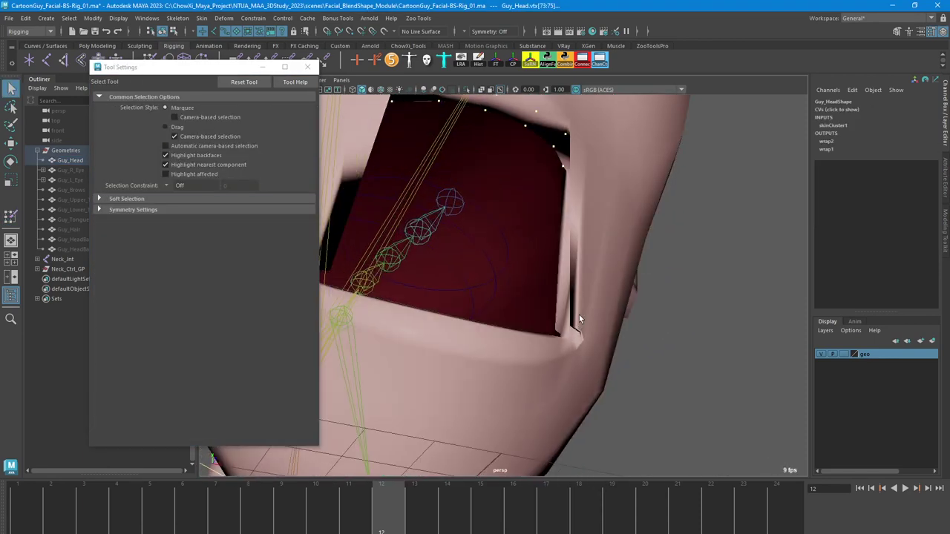
key(F8)
right_drag(583, 291, 584, 317)
right_drag(542, 293, 541, 293)
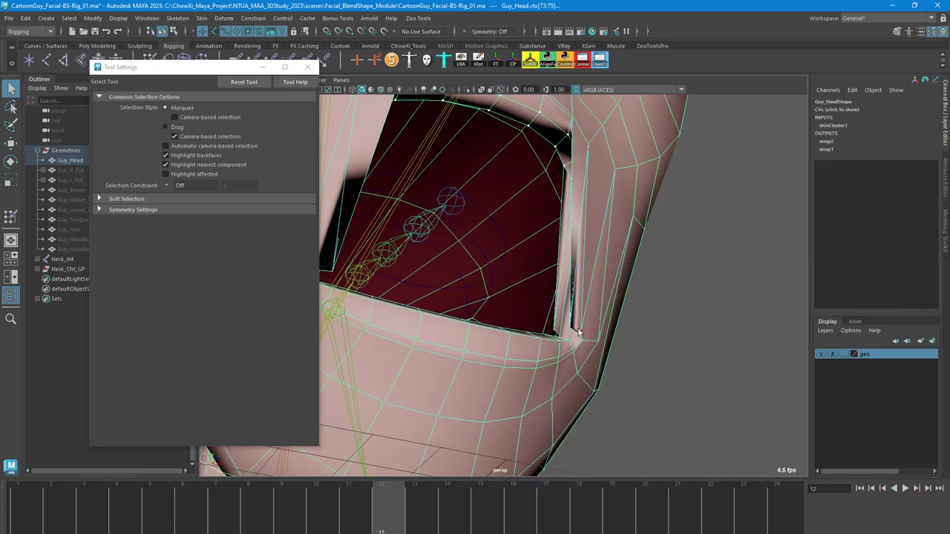
Select the vertices at one corner of the open mouth
mouse_move(579, 333)
alt+mouse_down()
mouse_move(598, 346)
mouse_move(515, 318)
mouse_move(530, 304)
mouse_move(569, 310)
mouse_move(612, 363)
mouse_move(629, 321)
mouse_move(513, 312)
mouse_move(537, 270)
mouse_move(596, 272)
mouse_move(546, 327)
mouse_move(596, 327)
mouse_move(536, 339)
mouse_move(617, 324)
mouse_move(621, 314)
mouse_move(610, 325)
mouse_move(639, 330)
mouse_move(641, 341)
mouse_move(608, 313)
mouse_move(638, 329)
mouse_move(547, 338)
mouse_move(531, 326)
alt+mouse_up()
scroll(567, 341, up, 3)
key(4)
key(5)
Mirror the mouth-corner vertex selection with Object X symmetry, check it in wireframe, and turn symmetry off
click(483, 32)
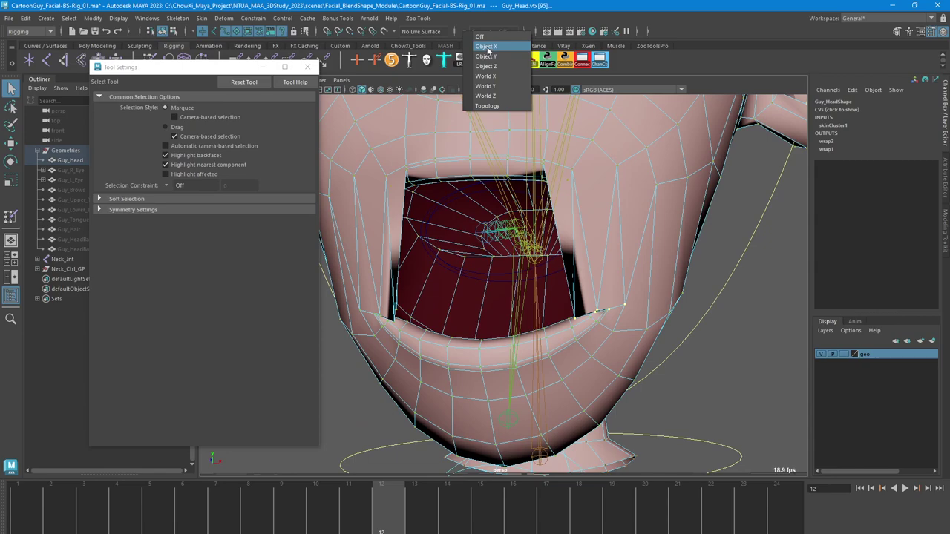
click(487, 47)
alt+drag(499, 178, 453, 223)
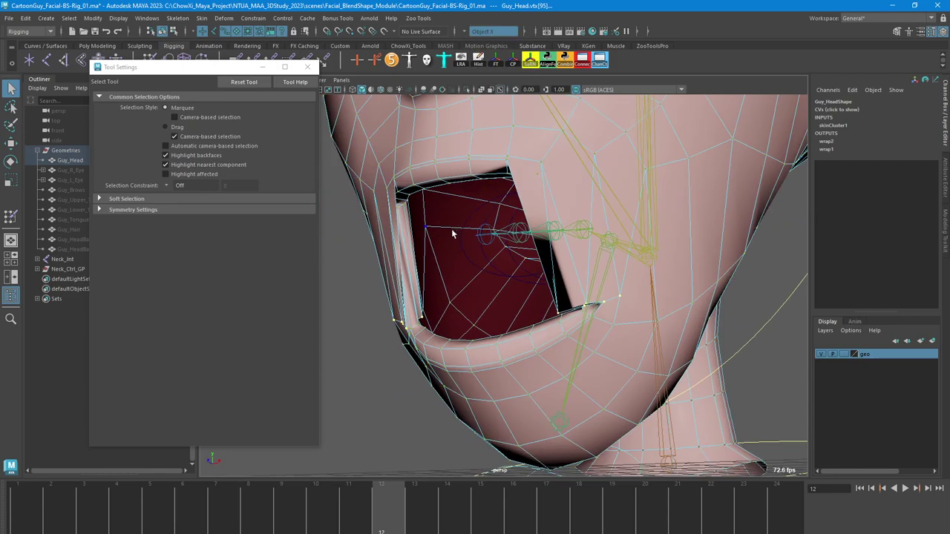
key(4)
alt+drag(487, 258, 514, 266)
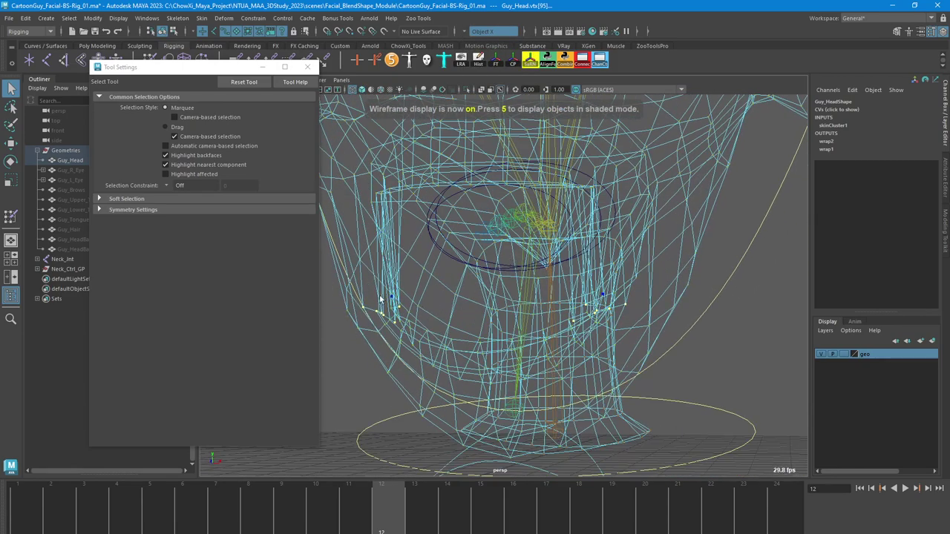
alt+drag(591, 329, 662, 315)
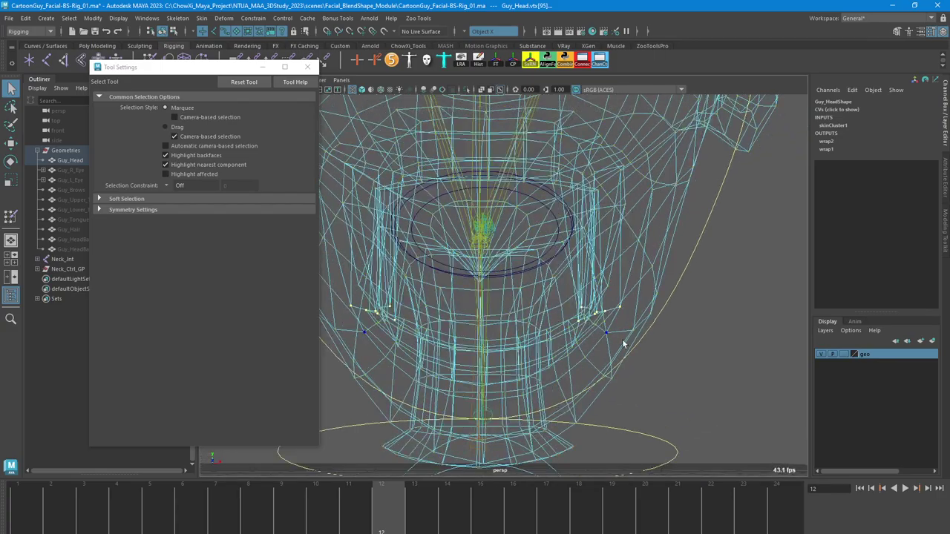
click(475, 31)
click(483, 37)
In shaded display, open Paint Skin Weights and flood the selected mouth-corner vertices with a jaw joint weight of 0
alt+drag(519, 207, 562, 207)
right_click(623, 207)
right_drag(594, 210, 626, 208)
alt+drag(628, 221, 653, 212)
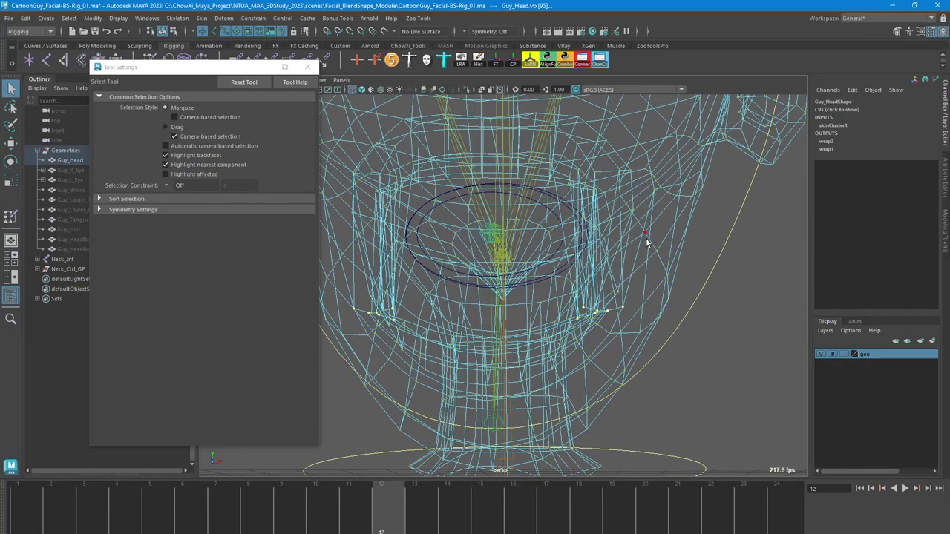
key(5)
right_drag(659, 250, 607, 237)
mouse_move(596, 254)
alt+mouse_down()
mouse_move(554, 263)
mouse_move(568, 277)
mouse_move(622, 273)
mouse_move(562, 279)
mouse_move(572, 272)
alt+mouse_up()
alt+drag(571, 236, 591, 243)
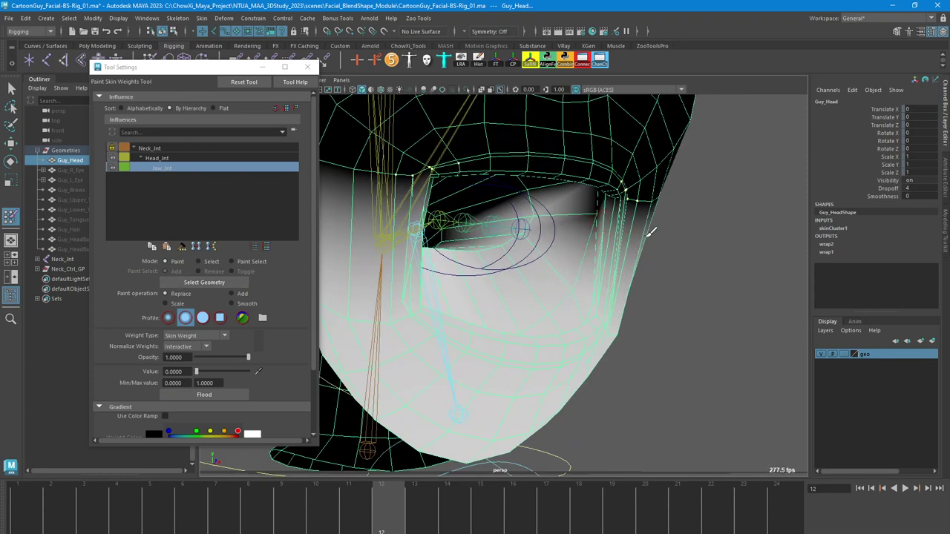
Clear the vertex selection and reopen the Paint Skin Weights Tool on the whole Guy_Head object
key(q)
right_drag(643, 191, 605, 198)
click(724, 211)
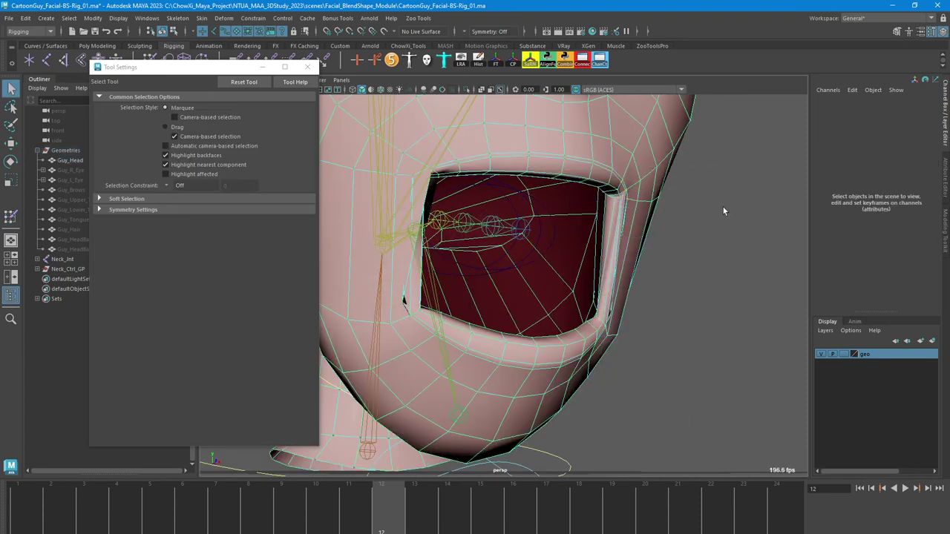
drag(757, 262, 759, 265)
click(651, 167)
right_drag(654, 165, 662, 161)
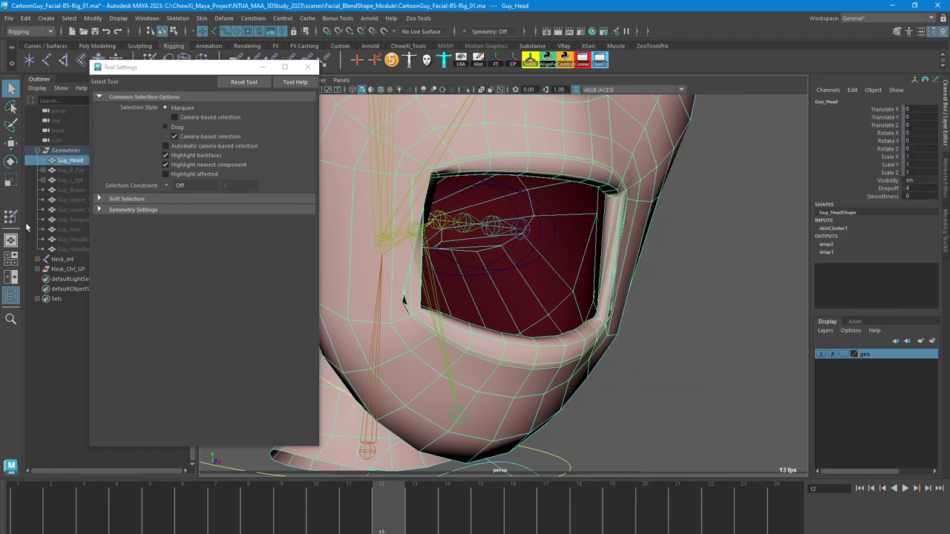
click(12, 216)
Try a Replace stroke with value 0 on the jaw weights inside the mouth, and undo it
alt+drag(587, 188, 572, 196)
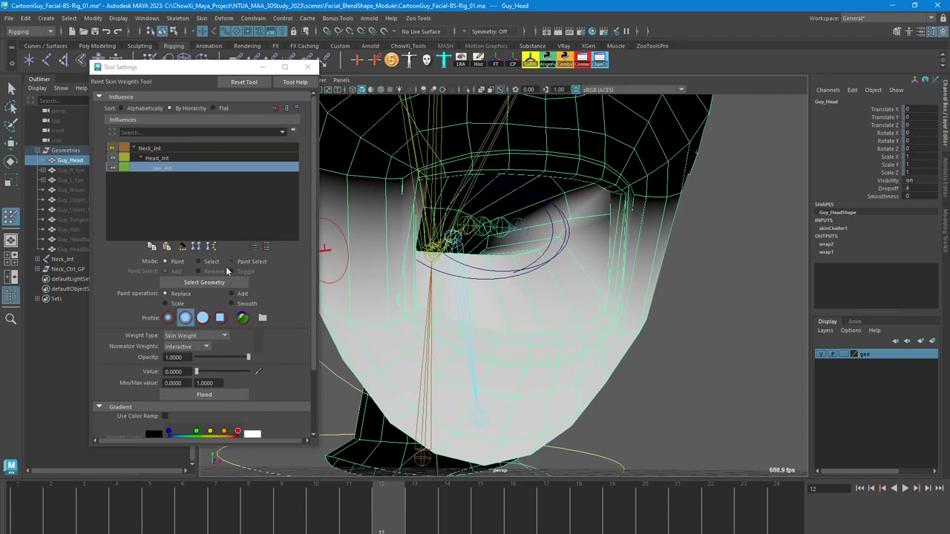
mouse_move(424, 288)
alt+mouse_down()
mouse_move(523, 253)
mouse_move(550, 278)
alt+mouse_up()
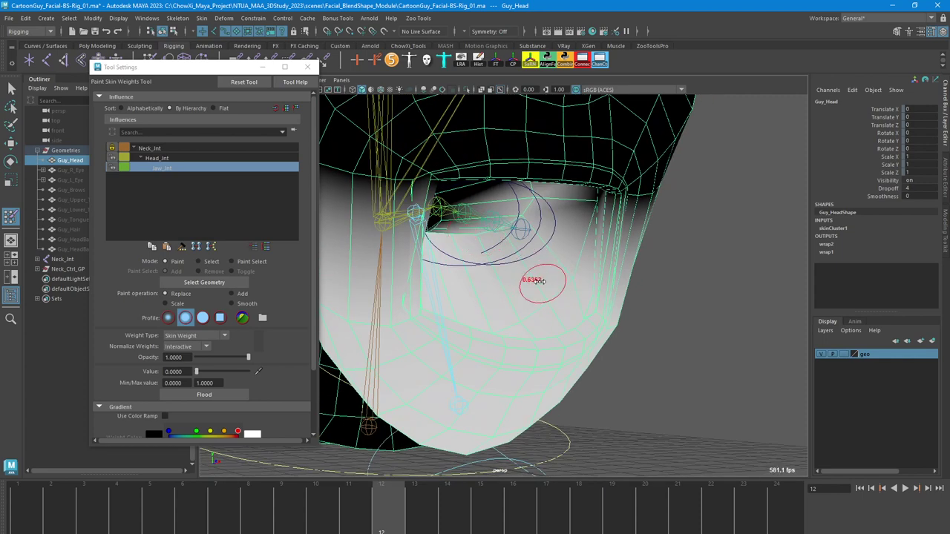
alt+right_drag(537, 280, 552, 265)
mouse_move(551, 265)
alt+mouse_down()
mouse_move(550, 195)
mouse_move(534, 202)
mouse_move(562, 186)
mouse_move(470, 187)
mouse_move(452, 173)
mouse_move(626, 185)
mouse_move(520, 178)
mouse_move(570, 186)
mouse_move(567, 193)
alt+mouse_up()
drag(462, 182, 425, 206)
key(ctrl+z)
mouse_move(499, 214)
alt+mouse_down()
mouse_move(445, 250)
mouse_move(547, 202)
mouse_move(424, 191)
mouse_move(486, 231)
alt+mouse_up()
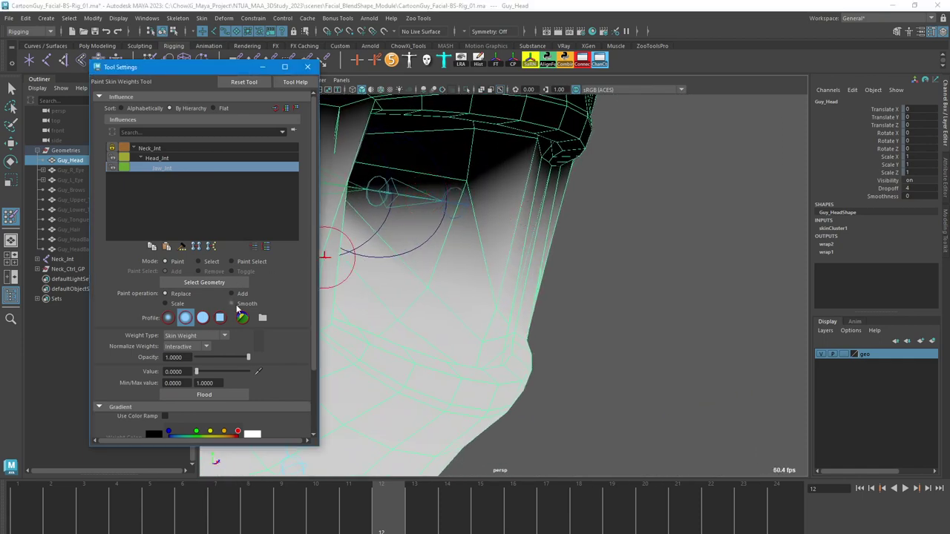
Set the paint operation to Smooth with 0.5 opacity and smooth the jaw weights inside the mouth
text(0.5)
key(Return)
mouse_move(413, 261)
alt+mouse_down()
mouse_move(400, 215)
mouse_move(488, 261)
mouse_move(483, 252)
alt+mouse_up()
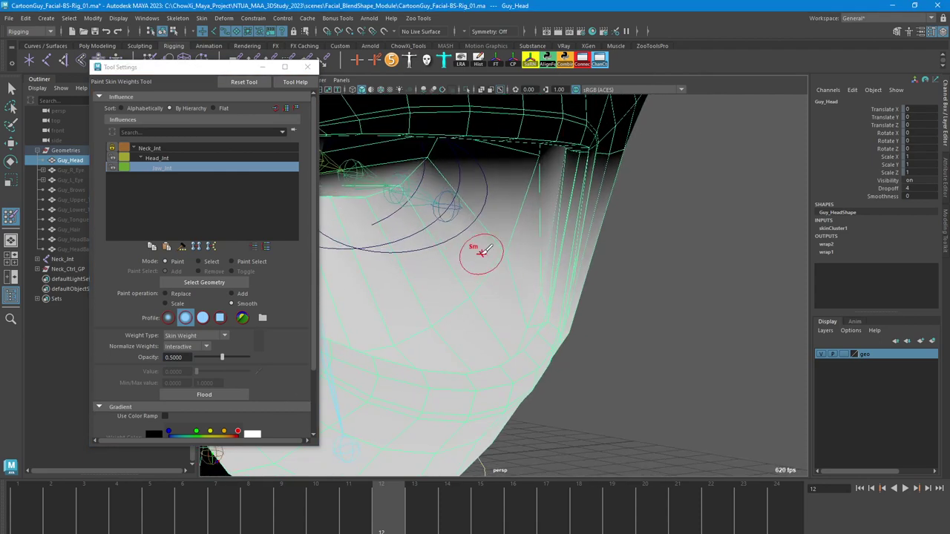
mouse_move(445, 205)
alt+mouse_down()
mouse_move(462, 293)
mouse_move(496, 280)
alt+mouse_up()
mouse_move(442, 241)
alt+mouse_down()
mouse_move(515, 218)
mouse_move(487, 235)
alt+mouse_up()
mouse_move(544, 265)
alt+mouse_down()
mouse_move(474, 283)
mouse_move(483, 298)
mouse_move(526, 304)
mouse_move(502, 314)
mouse_move(479, 307)
mouse_move(482, 297)
mouse_move(549, 312)
alt+mouse_up()
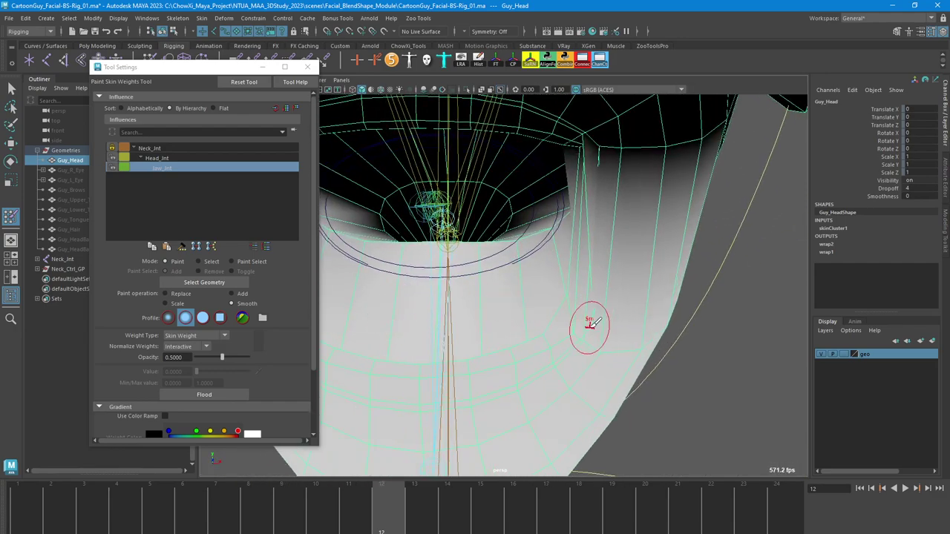
Smooth the jaw weights along the inner cheeks and around the mouth corners
mouse_move(575, 245)
alt+mouse_down()
mouse_move(598, 257)
mouse_move(410, 288)
mouse_move(485, 289)
mouse_move(576, 334)
alt+mouse_up()
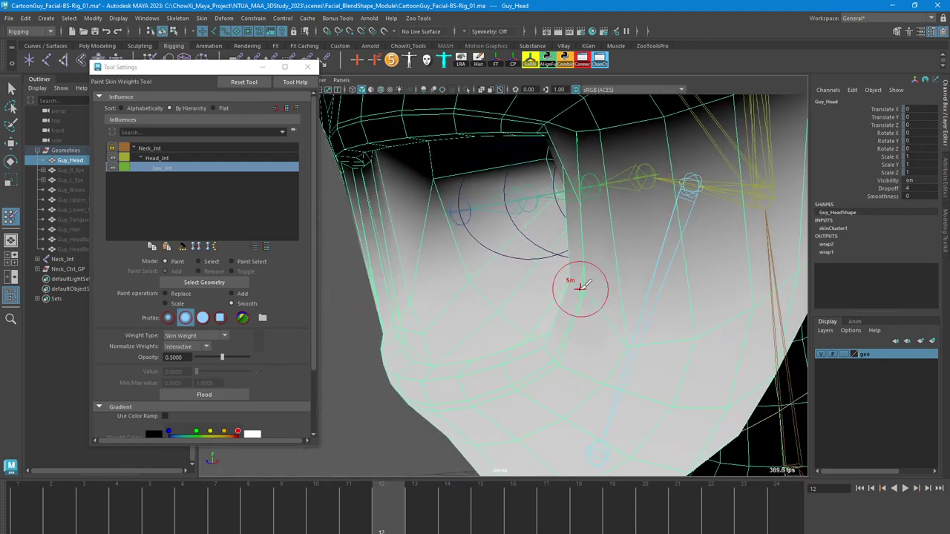
mouse_move(581, 287)
alt+mouse_down()
mouse_move(601, 279)
mouse_move(593, 279)
mouse_move(626, 240)
mouse_move(683, 245)
mouse_move(520, 254)
alt+mouse_up()
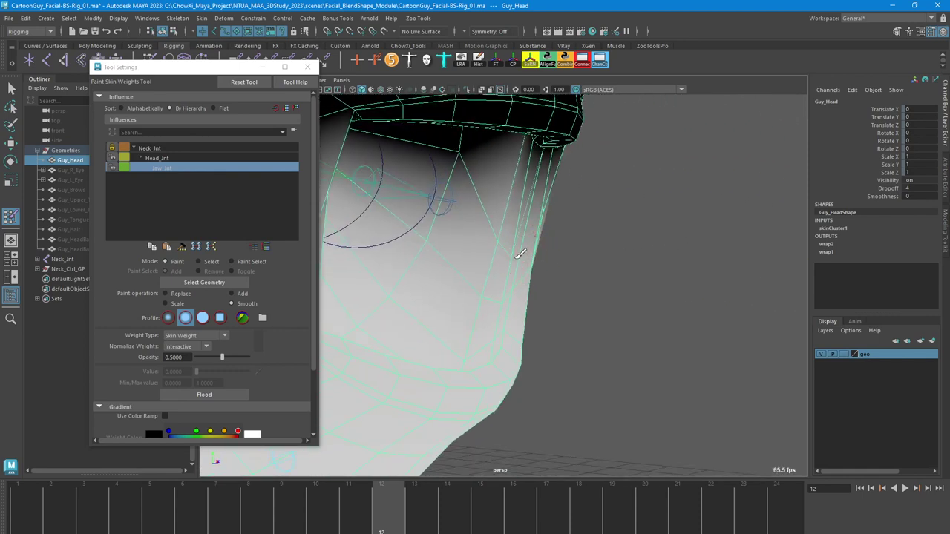
mouse_move(508, 207)
alt+mouse_down()
mouse_move(576, 201)
mouse_move(515, 227)
mouse_move(435, 307)
mouse_move(546, 196)
mouse_move(542, 205)
alt+mouse_up()
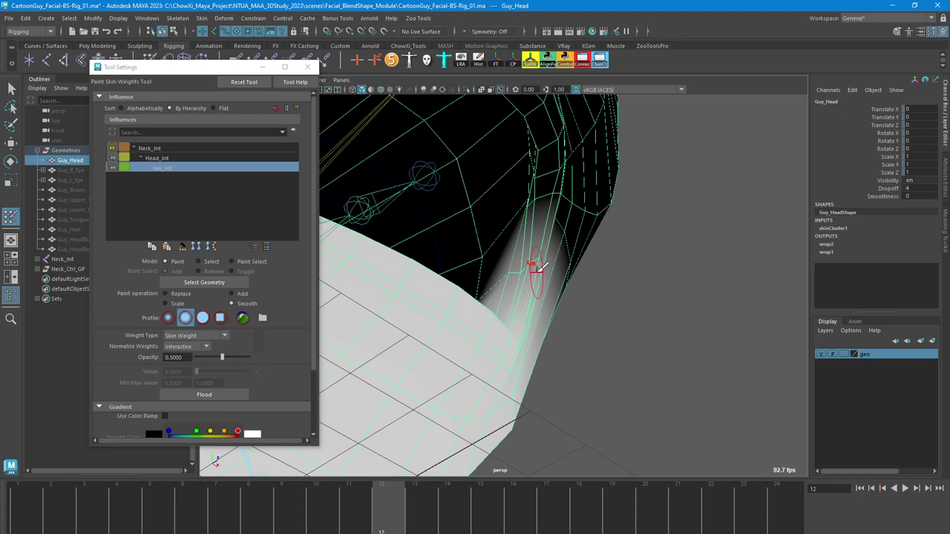
alt+drag(539, 265, 475, 283)
alt+drag(558, 244, 548, 247)
Scrub and play the jaw opening to examine the deformation and weights around the mouth corner
drag(393, 505, 132, 490)
mouse_move(549, 193)
alt+mouse_down()
mouse_move(585, 204)
mouse_move(565, 183)
alt+mouse_up()
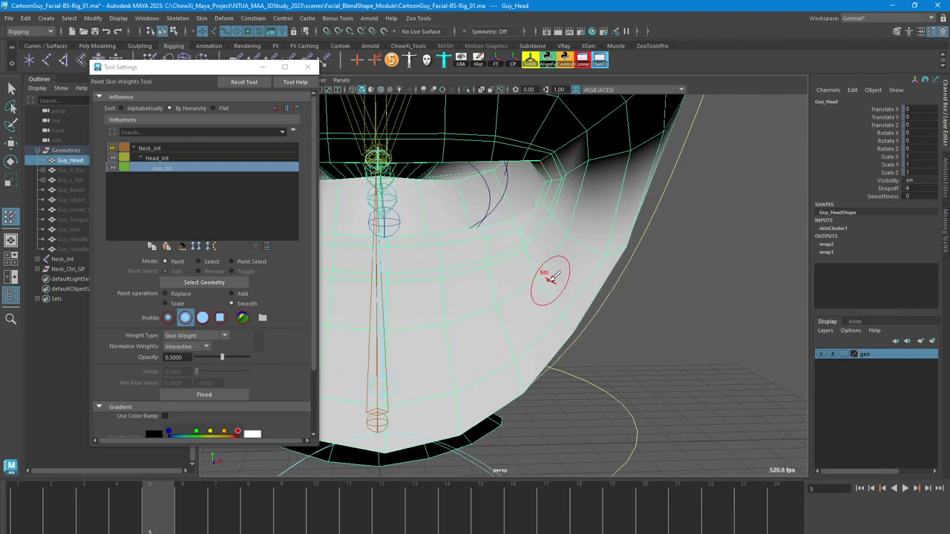
key(alt+v)
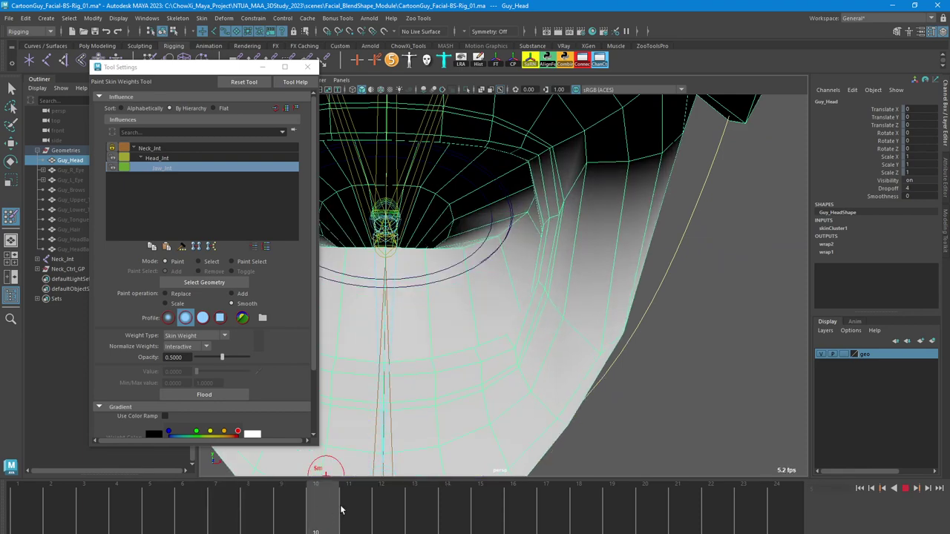
key(alt+v)
alt+drag(662, 263, 586, 202)
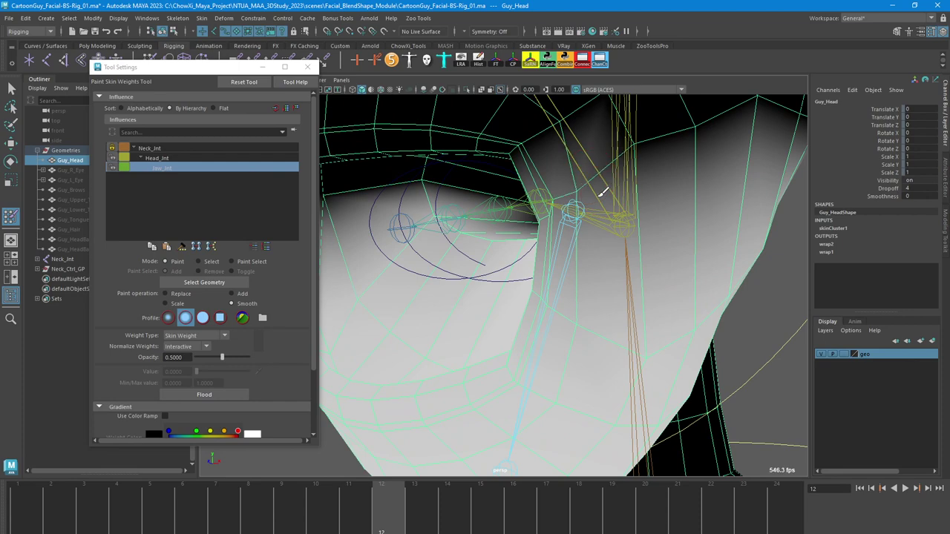
alt+drag(600, 212, 495, 206)
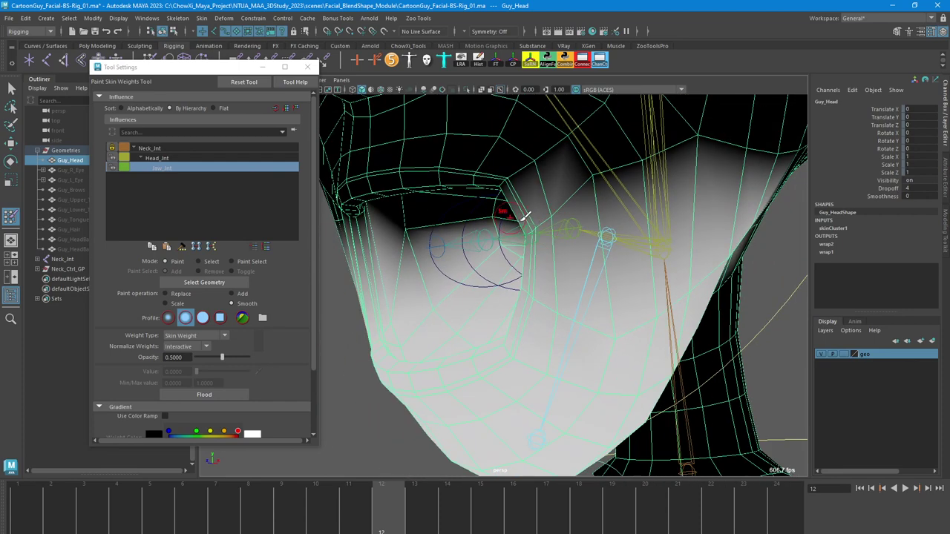
Smooth the jaw weights around the mouth corner and along the inner side wall of the mouth
mouse_move(586, 176)
mouse_down()
mouse_move(598, 180)
mouse_move(577, 213)
mouse_move(540, 233)
mouse_up()
alt+drag(644, 226, 607, 215)
drag(617, 140, 616, 169)
mouse_move(620, 208)
alt+mouse_down()
mouse_move(619, 218)
mouse_move(602, 220)
alt+mouse_up()
mouse_move(541, 239)
alt+mouse_down()
mouse_move(626, 268)
mouse_move(556, 251)
mouse_move(498, 256)
alt+mouse_up()
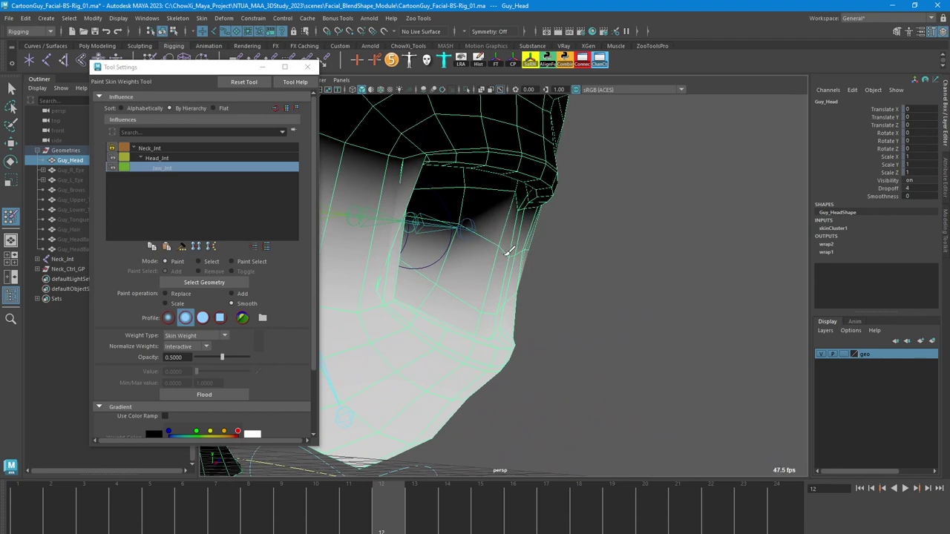
mouse_move(466, 227)
mouse_down()
mouse_move(471, 251)
mouse_move(464, 241)
mouse_up()
drag(414, 222, 408, 219)
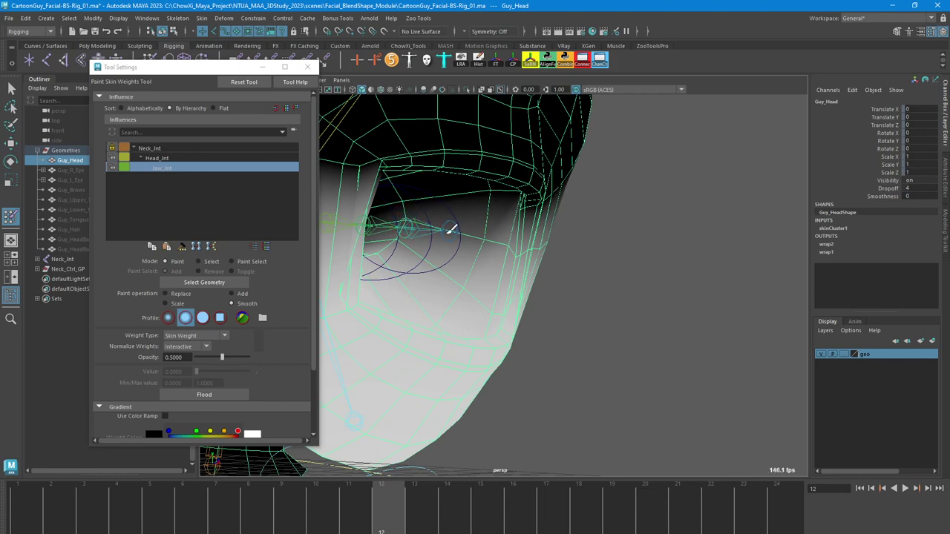
mouse_move(500, 254)
alt+mouse_down()
mouse_move(511, 273)
mouse_move(484, 269)
mouse_move(500, 212)
alt+mouse_up()
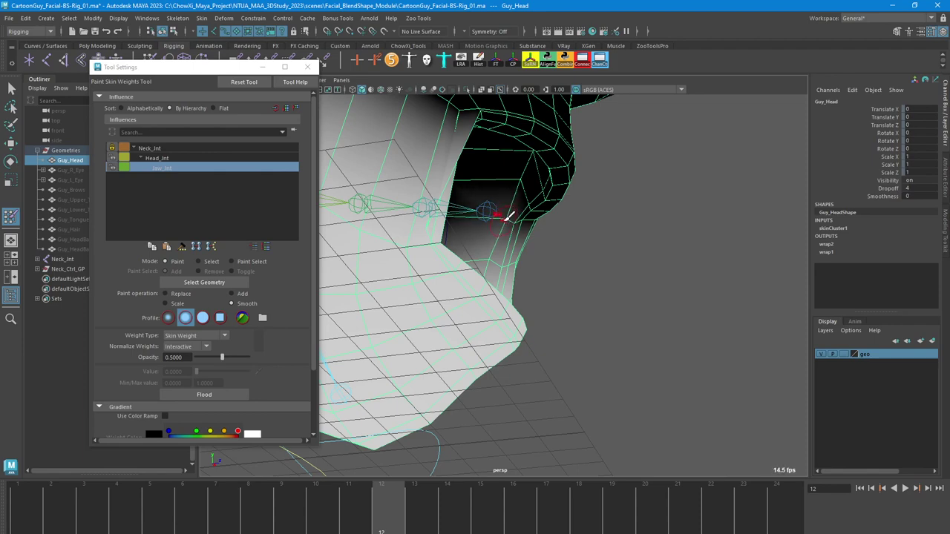
mouse_move(541, 241)
alt+mouse_down()
mouse_move(509, 213)
mouse_move(525, 196)
mouse_move(547, 261)
mouse_move(512, 339)
mouse_move(526, 339)
mouse_move(381, 248)
mouse_move(492, 322)
alt+mouse_up()
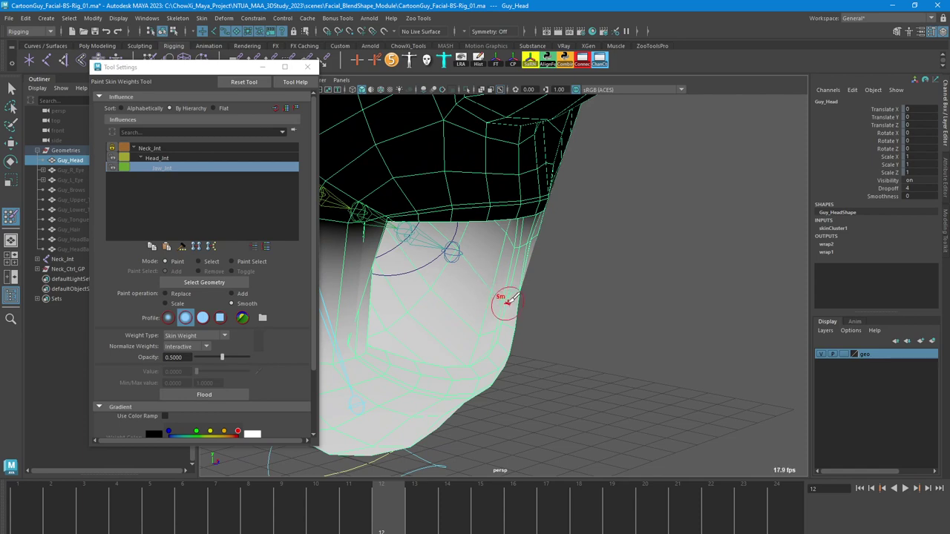
Smooth the jaw weight falloff across the outer cheek and toward the back of the jaw
alt+drag(518, 296, 482, 279)
alt+drag(557, 315, 541, 303)
mouse_move(640, 304)
alt+mouse_down()
mouse_move(626, 276)
mouse_move(631, 282)
alt+mouse_up()
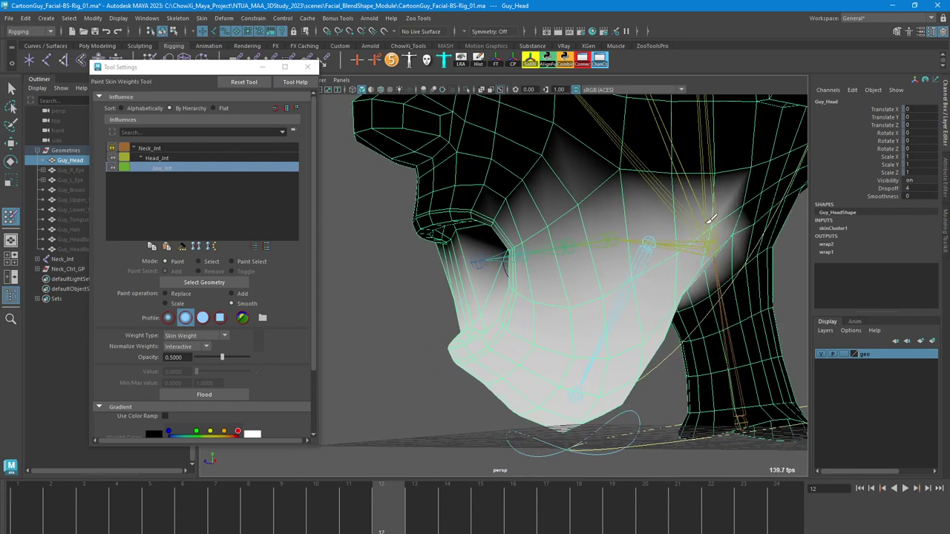
alt+drag(710, 218, 678, 216)
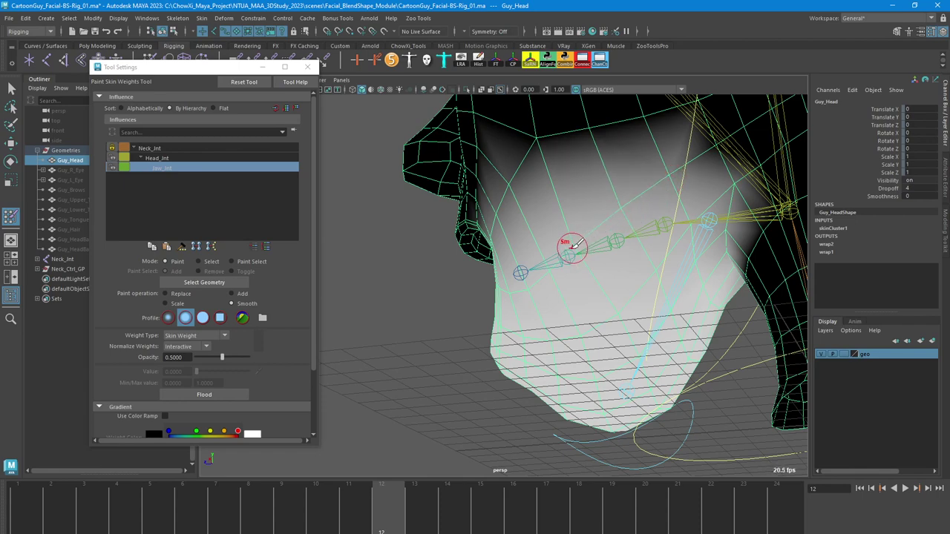
alt+drag(547, 271, 632, 254)
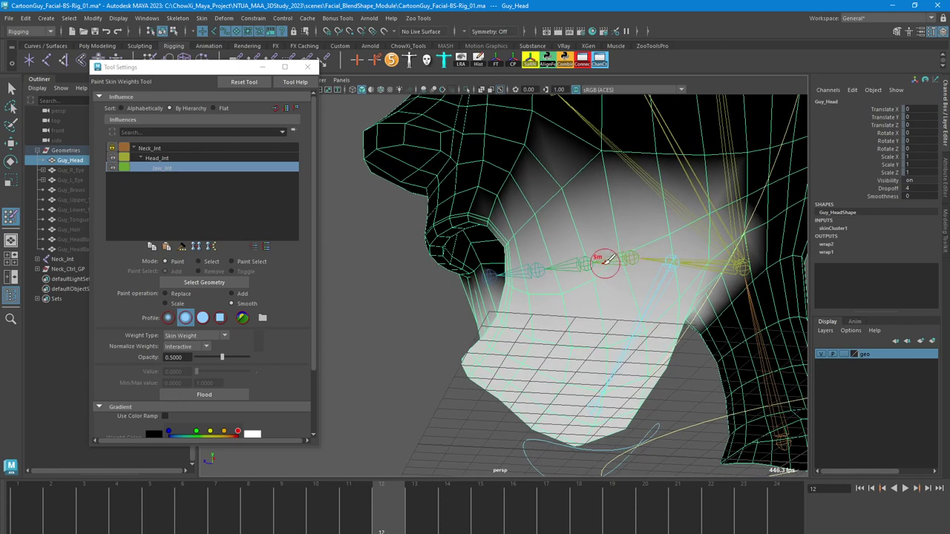
Smooth the jaw weights on the inner mouth wall, lip corner and adjoining cheek
mouse_move(526, 296)
alt+mouse_down()
mouse_move(575, 278)
mouse_move(569, 309)
mouse_move(522, 310)
mouse_move(498, 297)
mouse_move(504, 260)
alt+mouse_up()
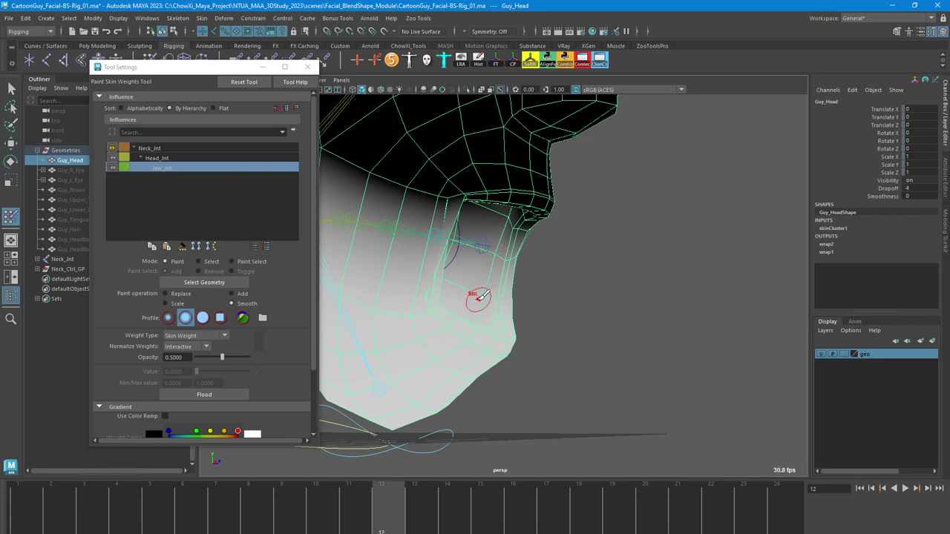
mouse_move(512, 286)
alt+mouse_down()
mouse_move(494, 314)
mouse_move(504, 328)
mouse_move(470, 301)
mouse_move(530, 317)
mouse_move(509, 212)
mouse_move(620, 199)
mouse_move(511, 224)
alt+mouse_up()
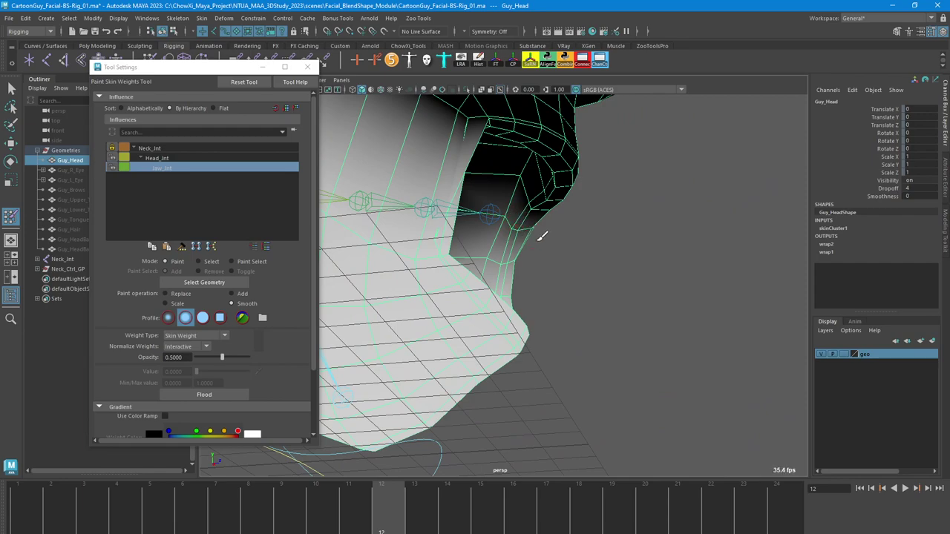
alt+drag(547, 237, 502, 232)
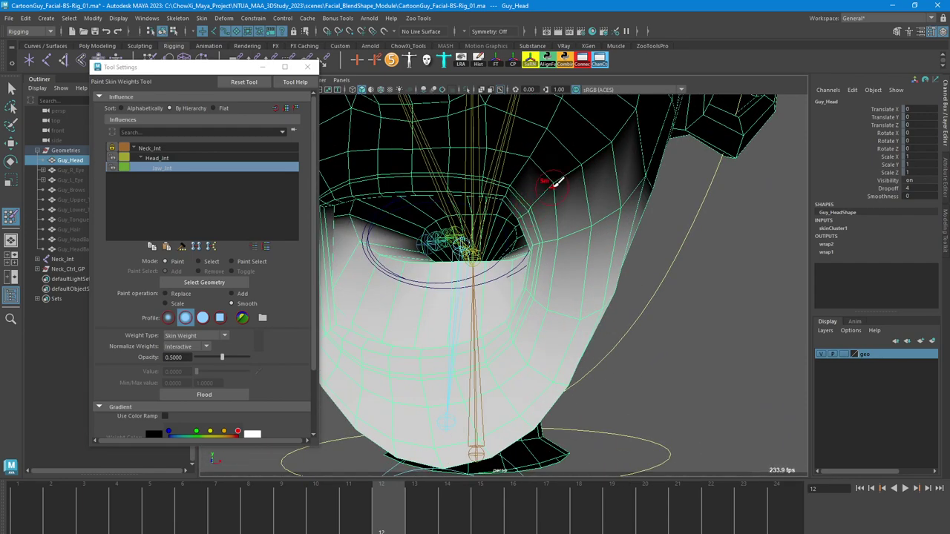
alt+drag(556, 195, 515, 207)
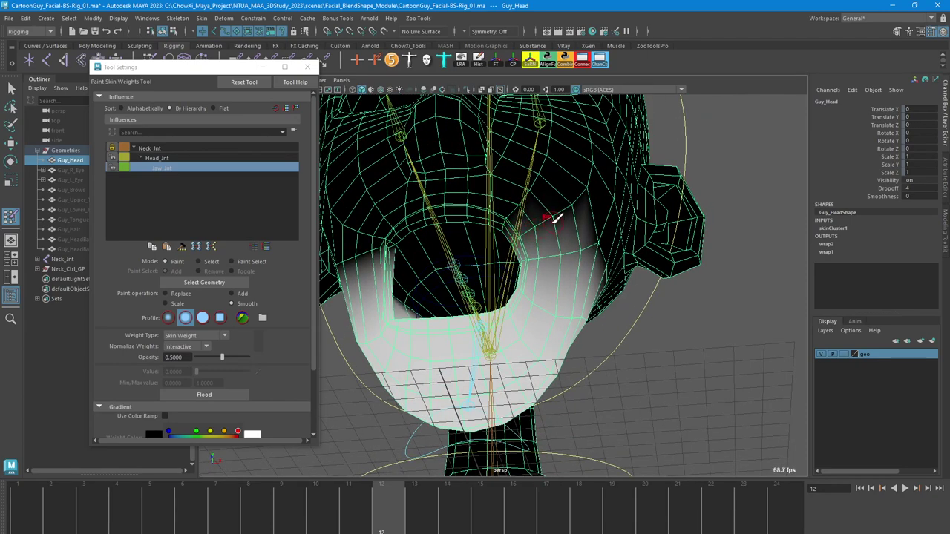
mouse_move(523, 235)
alt+mouse_down()
mouse_move(555, 254)
mouse_move(438, 248)
mouse_move(534, 278)
mouse_move(517, 244)
alt+mouse_up()
scroll(512, 239, up, 3)
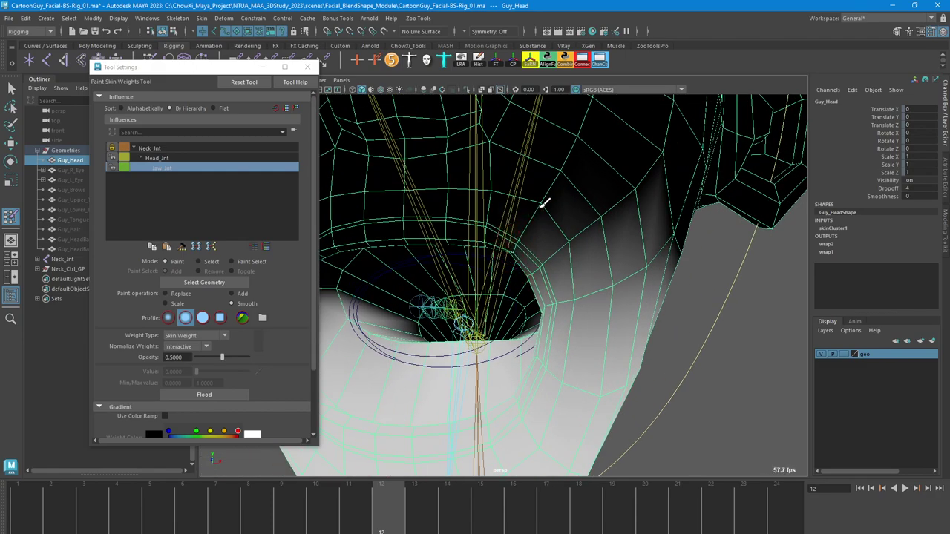
mouse_move(541, 196)
alt+mouse_down()
mouse_move(562, 215)
mouse_move(528, 251)
mouse_move(536, 258)
alt+mouse_up()
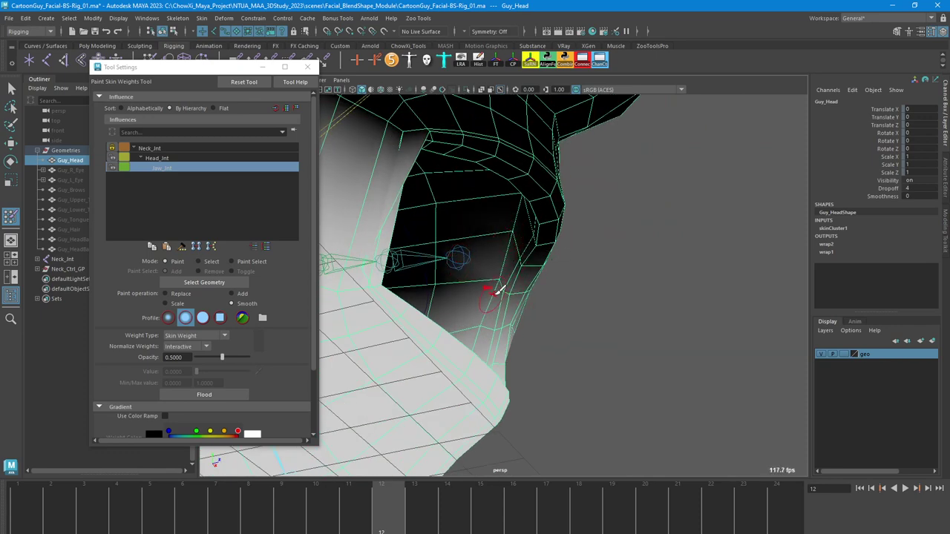
alt+drag(537, 303, 599, 286)
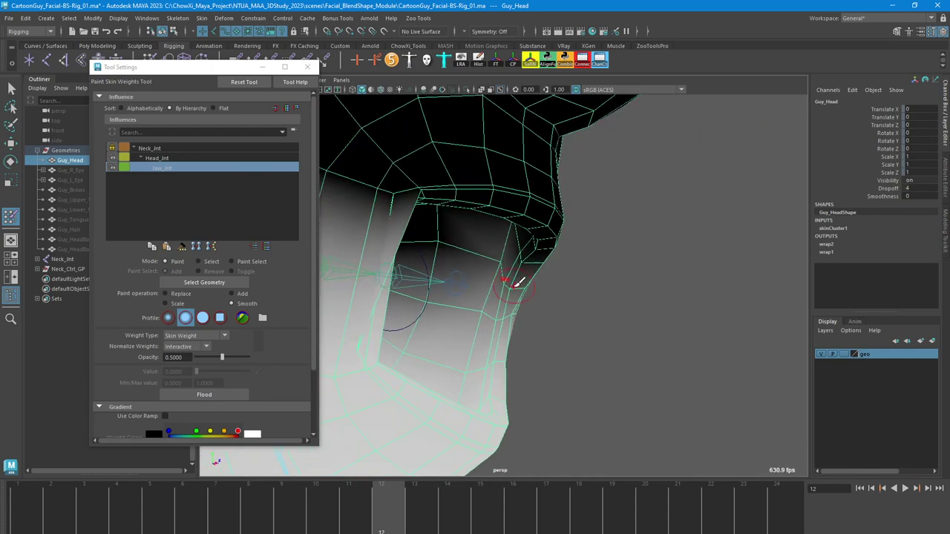
Reduce the jaw weight at the inner mouth corner using Replace with value 0 and 0.1 opacity
click(172, 295)
click(508, 285)
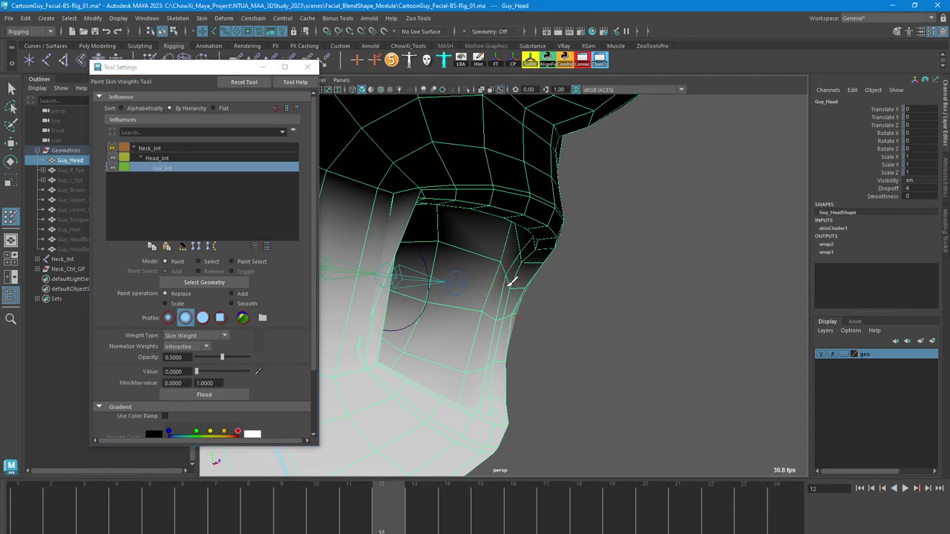
mouse_move(515, 277)
alt+mouse_down()
mouse_move(413, 282)
mouse_move(492, 270)
mouse_move(524, 279)
mouse_move(510, 285)
mouse_move(521, 306)
mouse_move(515, 299)
alt+mouse_up()
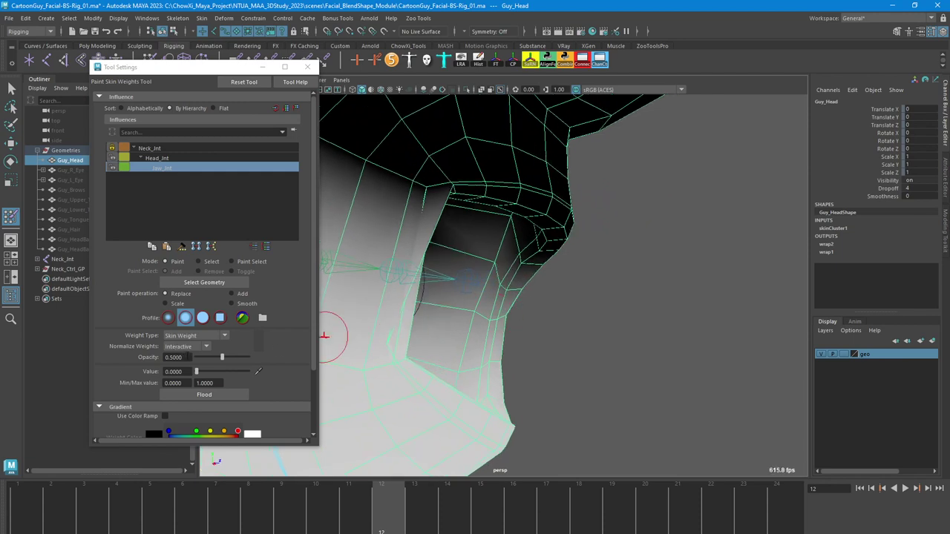
drag(187, 357, 105, 350)
text(0.1)
key(Return)
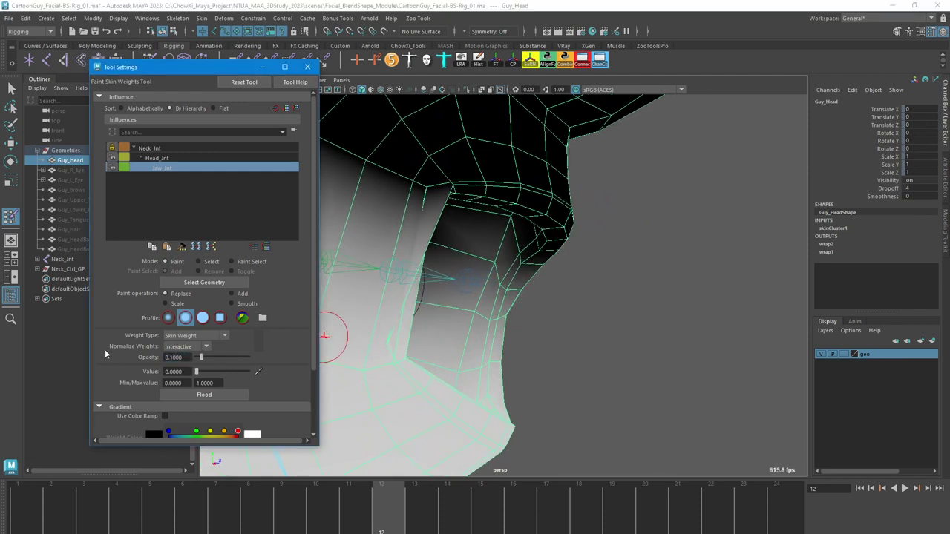
click(506, 286)
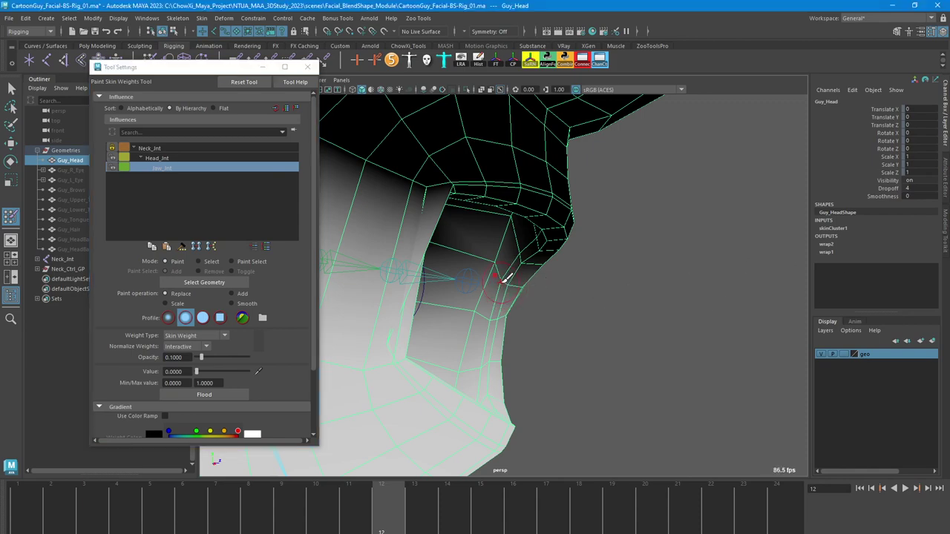
alt+drag(528, 282, 454, 286)
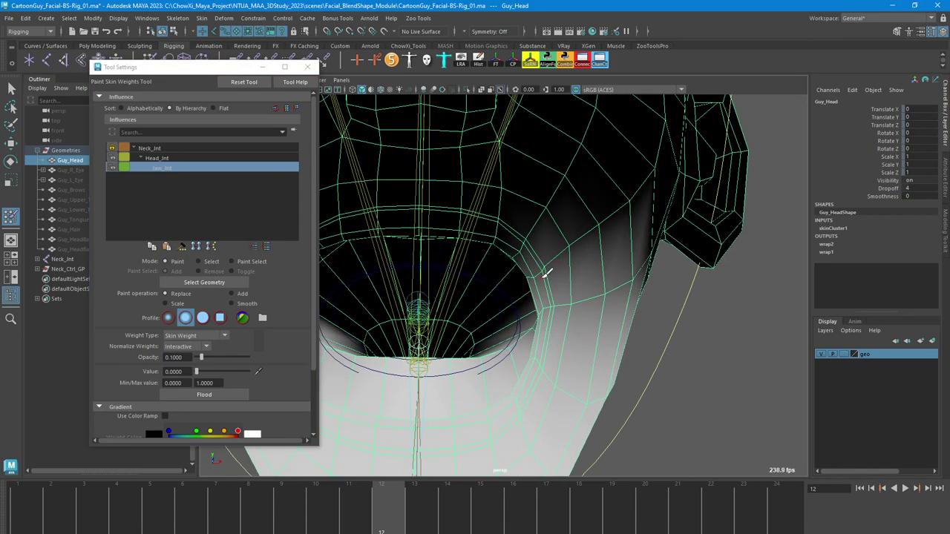
alt+drag(515, 260, 448, 280)
Resume weight painting with the Smooth operation at 0.5 opacity and smooth the jaw weights inside the mouth and at its corner
key(q)
mouse_move(544, 233)
alt+mouse_down()
mouse_move(545, 261)
mouse_move(598, 251)
mouse_move(643, 265)
mouse_move(462, 251)
mouse_move(516, 264)
mouse_move(503, 264)
mouse_move(524, 298)
alt+mouse_up()
click(11, 218)
scroll(475, 284, up, 5)
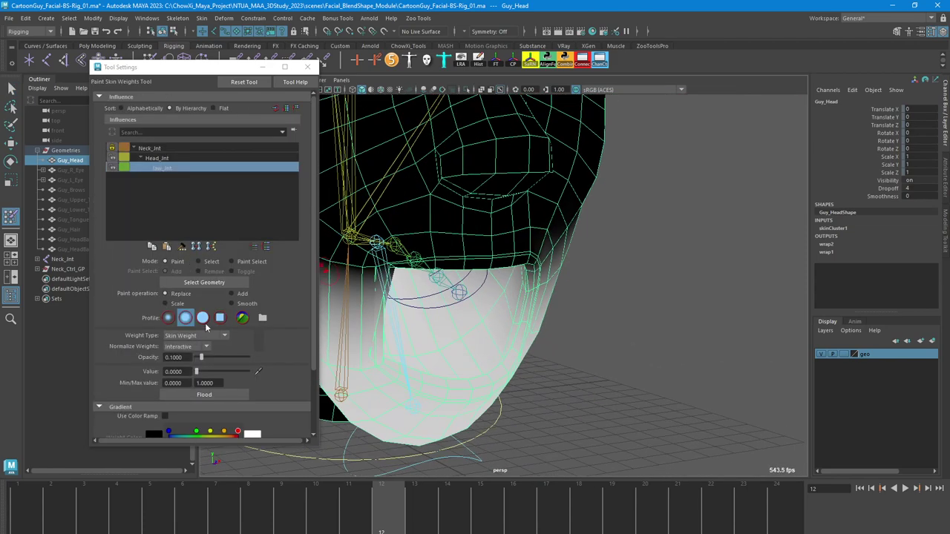
click(174, 357)
text(0.5)
key(Return)
click(232, 304)
alt+drag(416, 361, 528, 358)
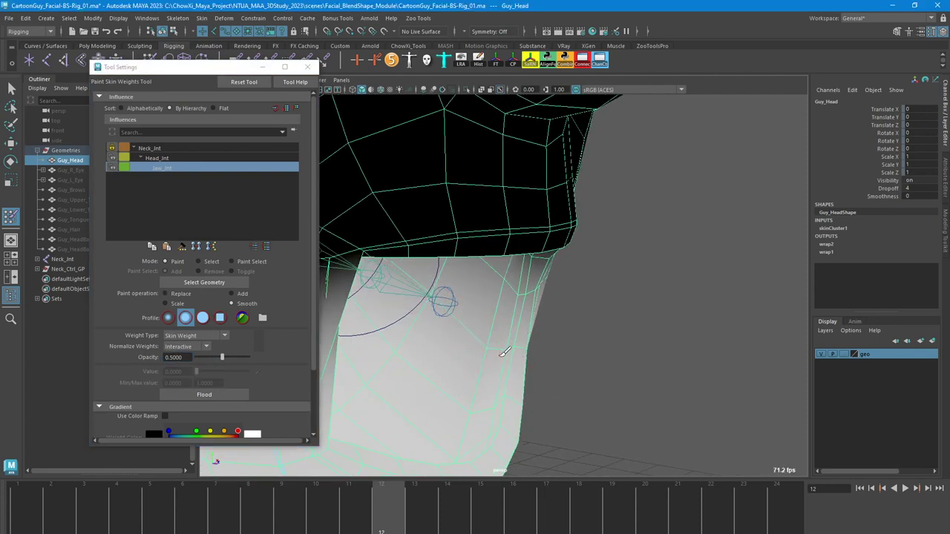
mouse_move(393, 350)
alt+mouse_down()
mouse_move(445, 401)
mouse_move(417, 369)
mouse_move(450, 360)
alt+mouse_up()
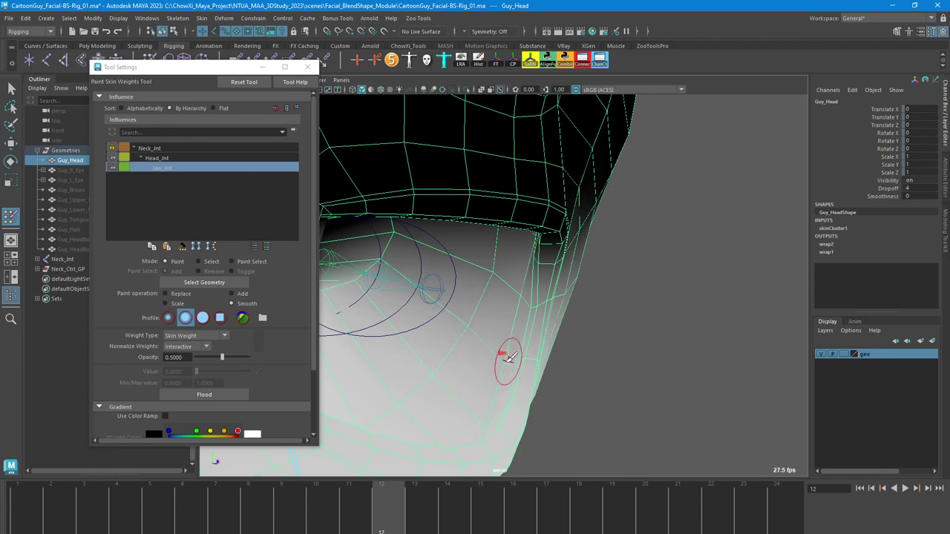
alt+drag(512, 363, 500, 346)
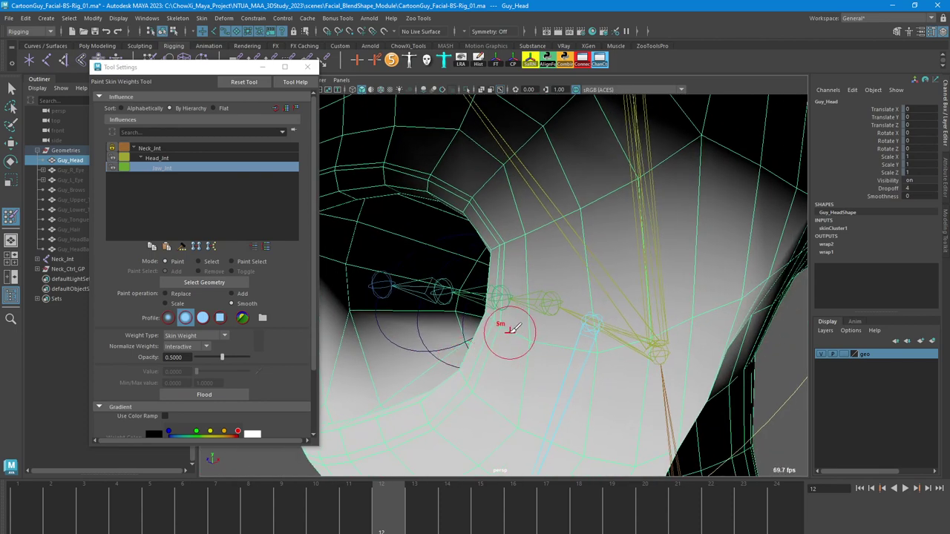
Smooth the jaw weights over the cheek beside the mouth and toward the ear
mouse_move(617, 352)
alt+mouse_down()
mouse_move(615, 378)
mouse_move(587, 306)
alt+mouse_up()
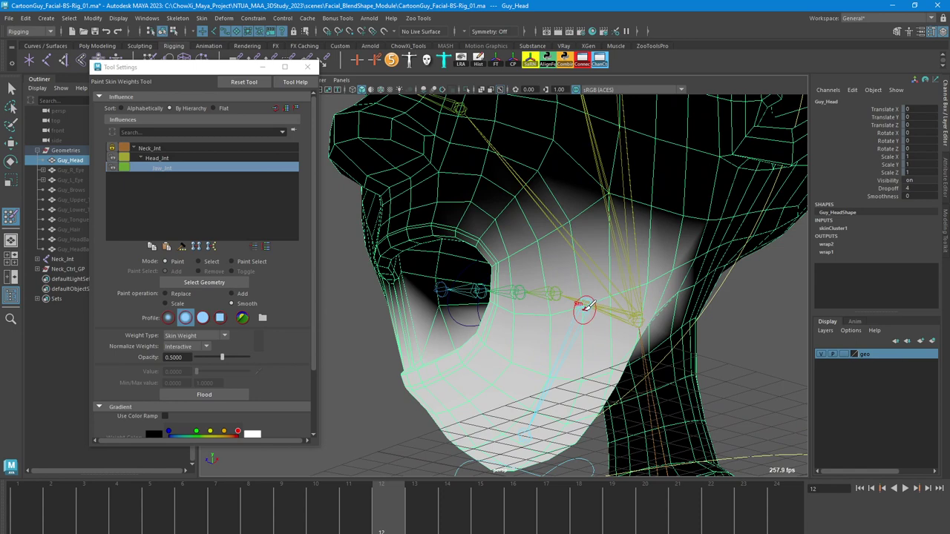
alt+drag(509, 312, 511, 356)
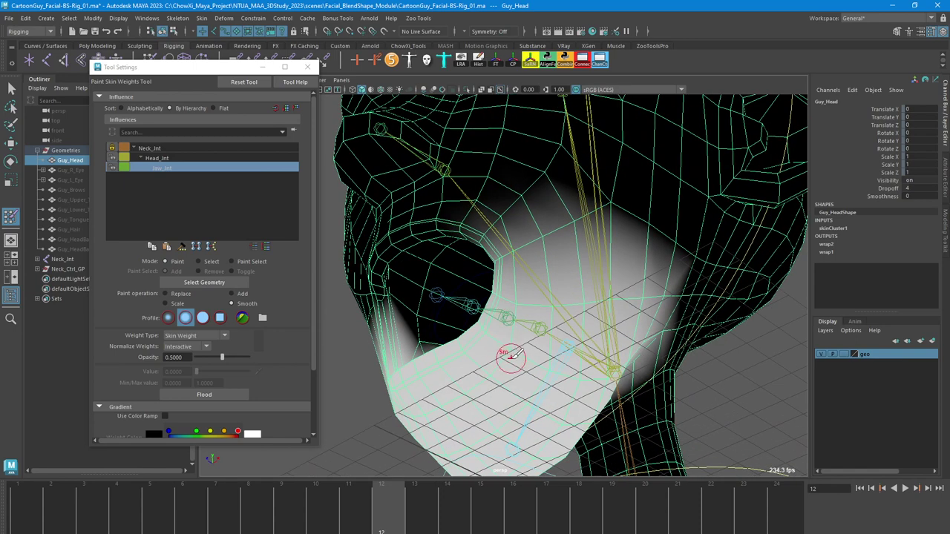
mouse_move(586, 377)
alt+mouse_down()
mouse_move(568, 333)
mouse_move(616, 330)
alt+mouse_up()
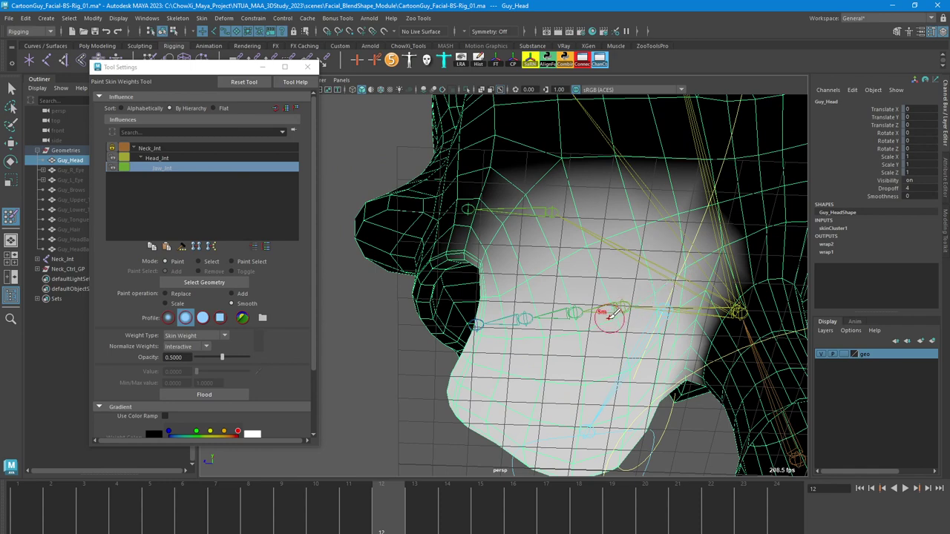
alt+drag(495, 339, 530, 336)
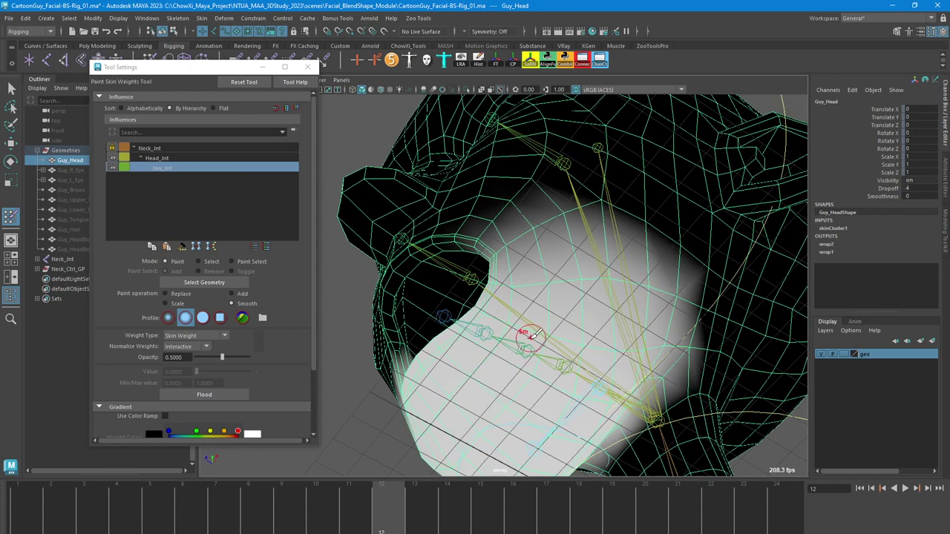
mouse_move(653, 341)
alt+mouse_down()
mouse_move(635, 321)
mouse_move(635, 289)
alt+mouse_up()
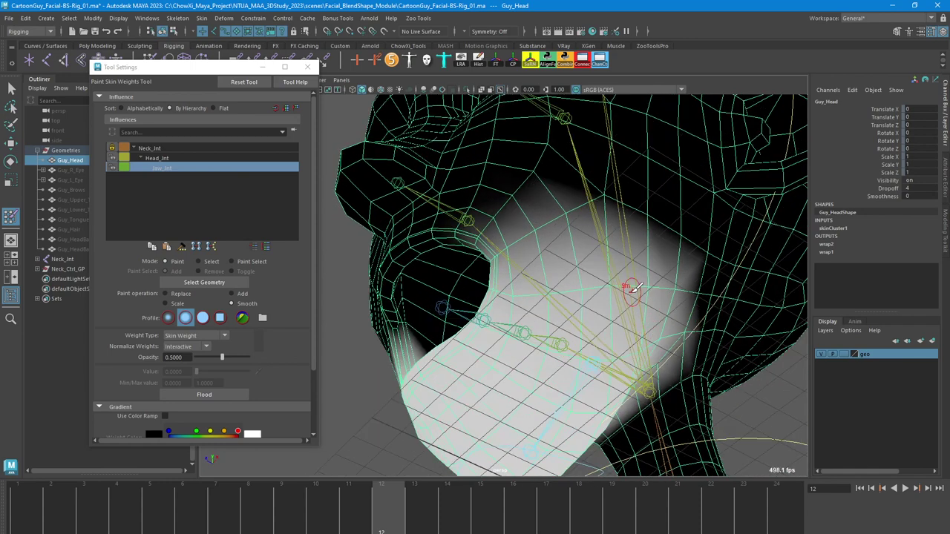
Blend the remaining jaw weights on the inner mouth side and near the lip corner with Smooth
mouse_move(529, 297)
alt+mouse_down()
mouse_move(527, 330)
mouse_move(542, 306)
mouse_move(492, 339)
mouse_move(475, 295)
mouse_move(505, 274)
alt+mouse_up()
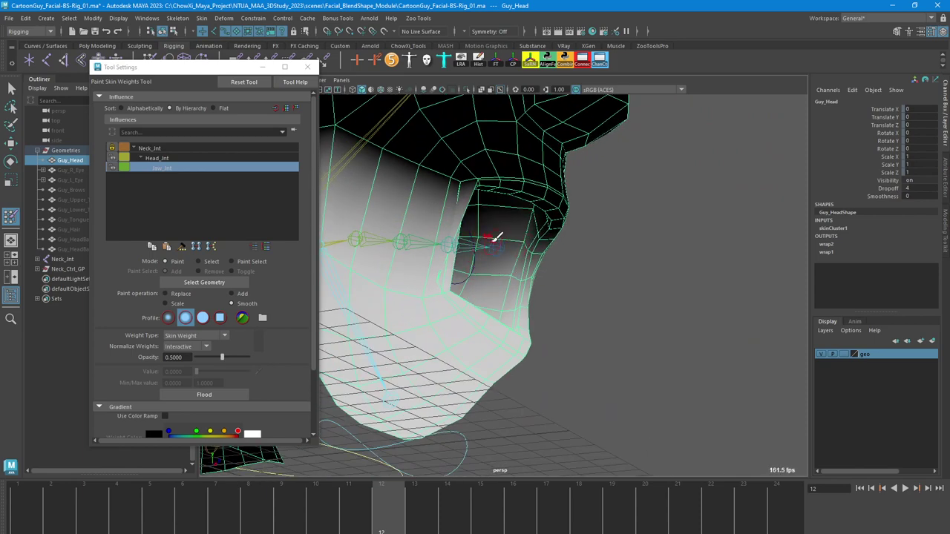
alt+drag(500, 248, 472, 246)
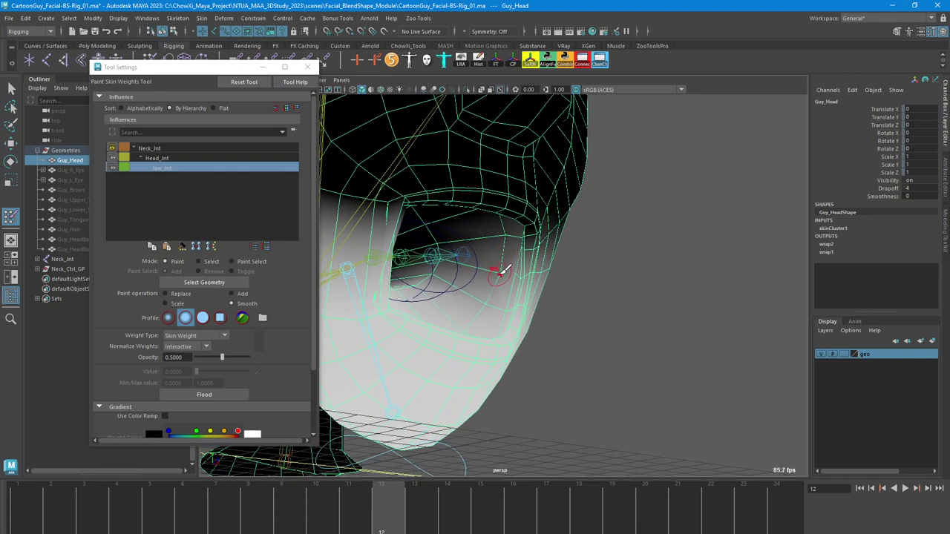
alt+drag(494, 296, 514, 269)
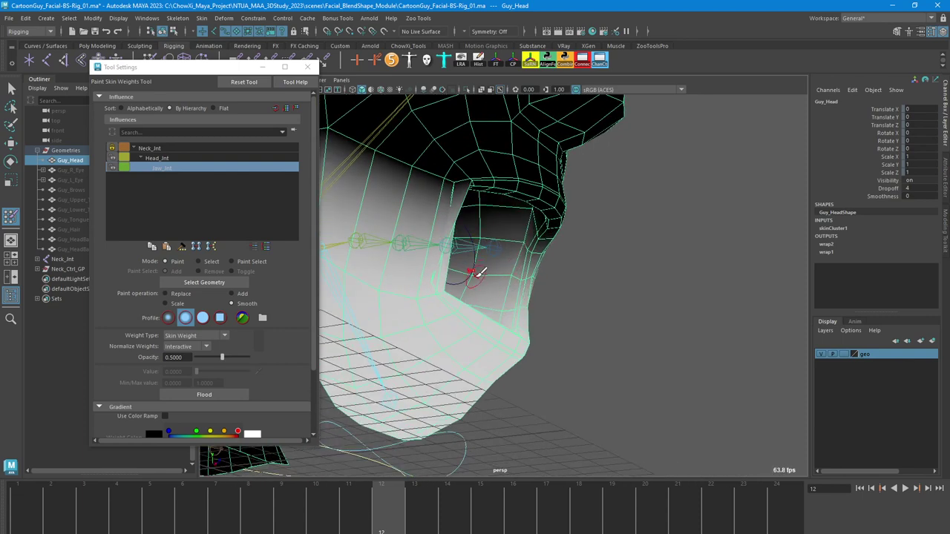
alt+drag(535, 250, 490, 265)
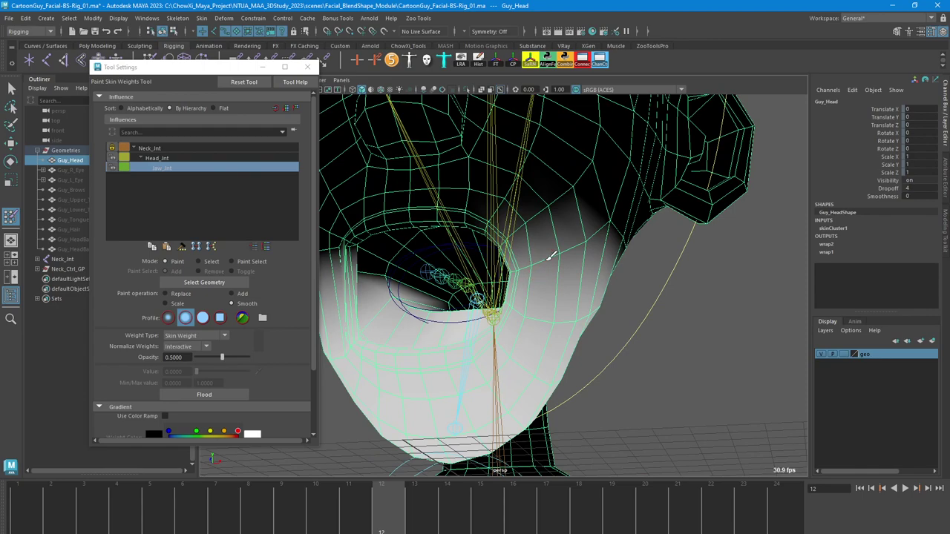
Leave weight painting, then scrub and play the jaw opening to examine the mouth and whole face
mouse_move(526, 269)
alt+mouse_down()
mouse_move(538, 283)
mouse_move(498, 271)
mouse_move(371, 282)
mouse_move(406, 289)
mouse_move(361, 284)
mouse_move(381, 287)
alt+mouse_up()
key(q)
drag(381, 510, 227, 499)
key(alt+v)
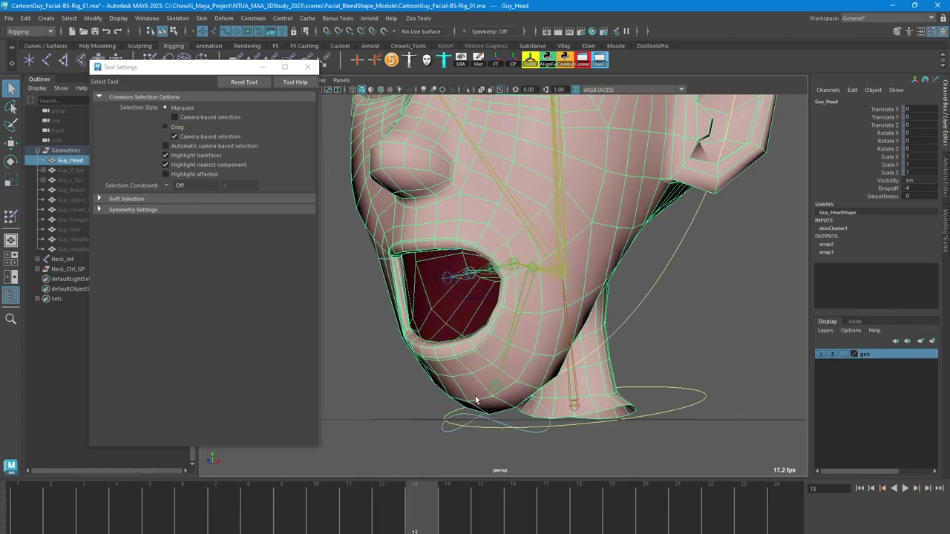
alt+drag(478, 400, 526, 470)
alt+right_drag(526, 471, 536, 312)
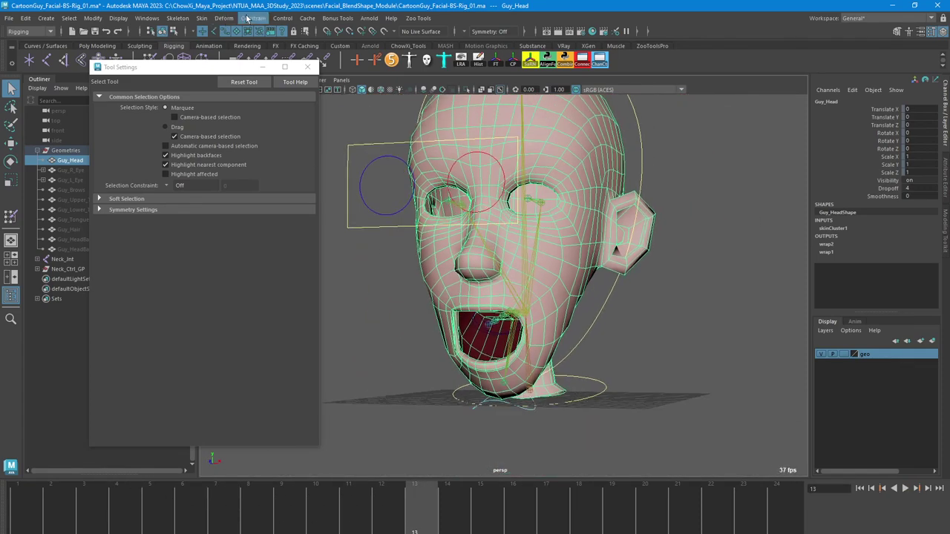
click(712, 176)
click(590, 168)
alt+drag(590, 169, 605, 189)
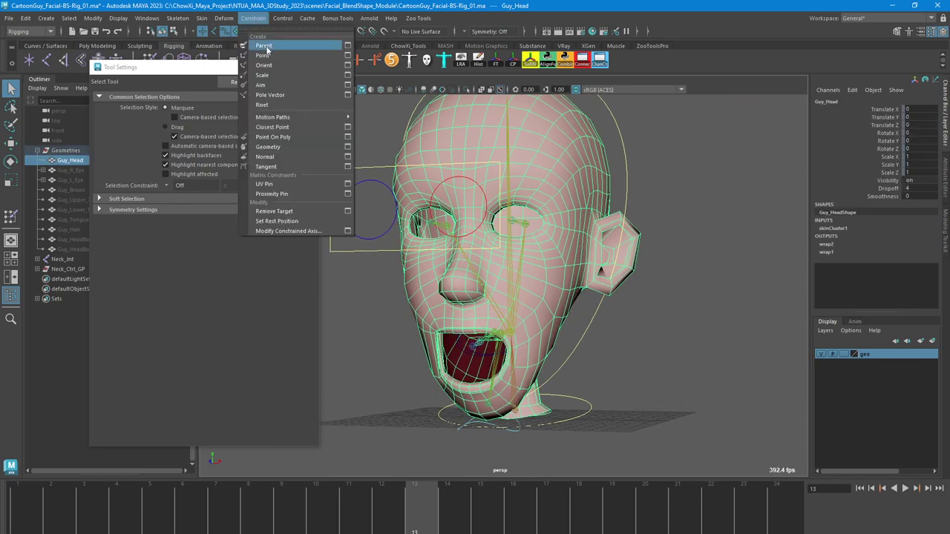
Mirror the head's skin weights across YZ from positive to negative X, using closest point on surface and closest joint
mouse_move(201, 17)
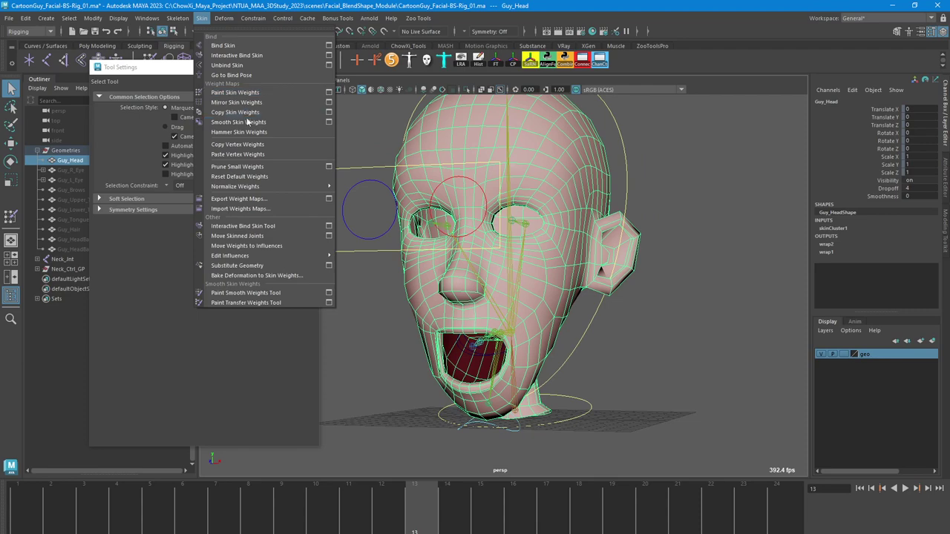
click(329, 105)
drag(230, 182, 647, 260)
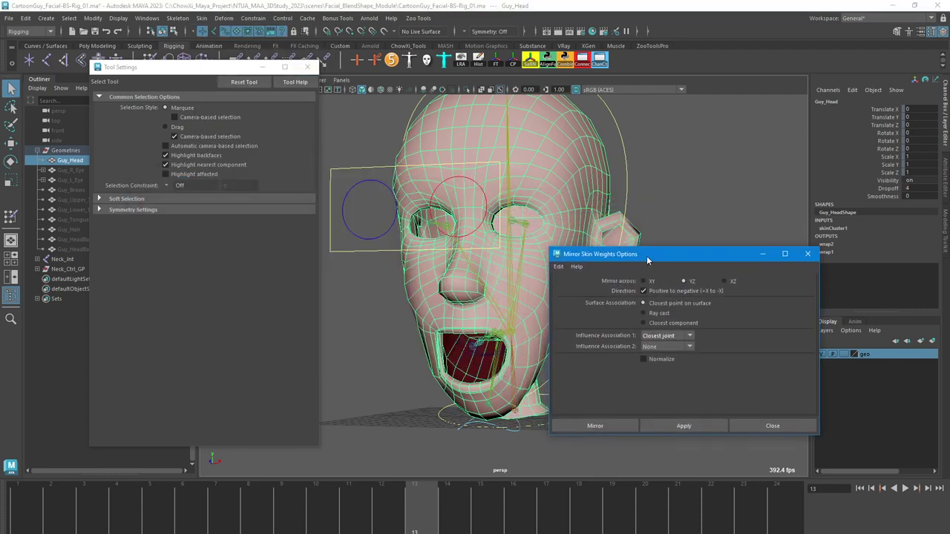
click(227, 18)
mouse_move(201, 18)
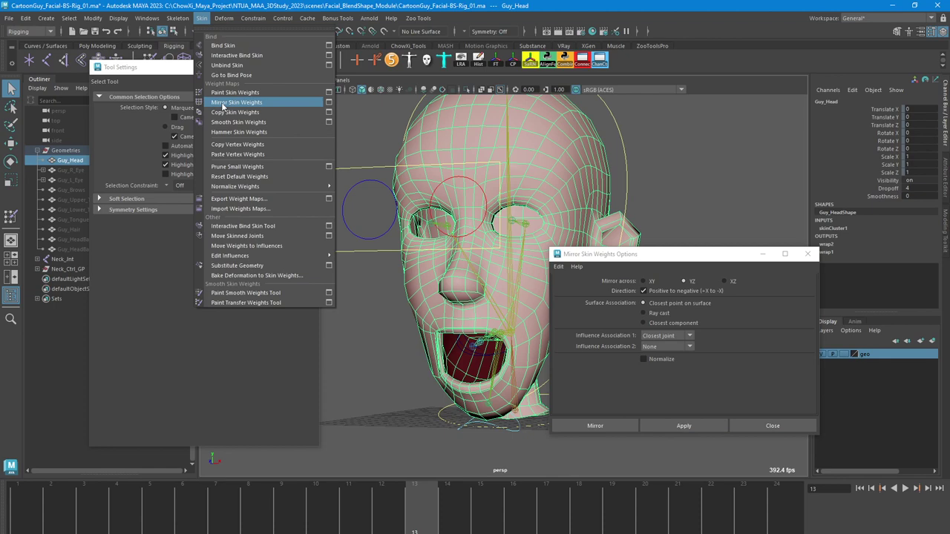
click(691, 256)
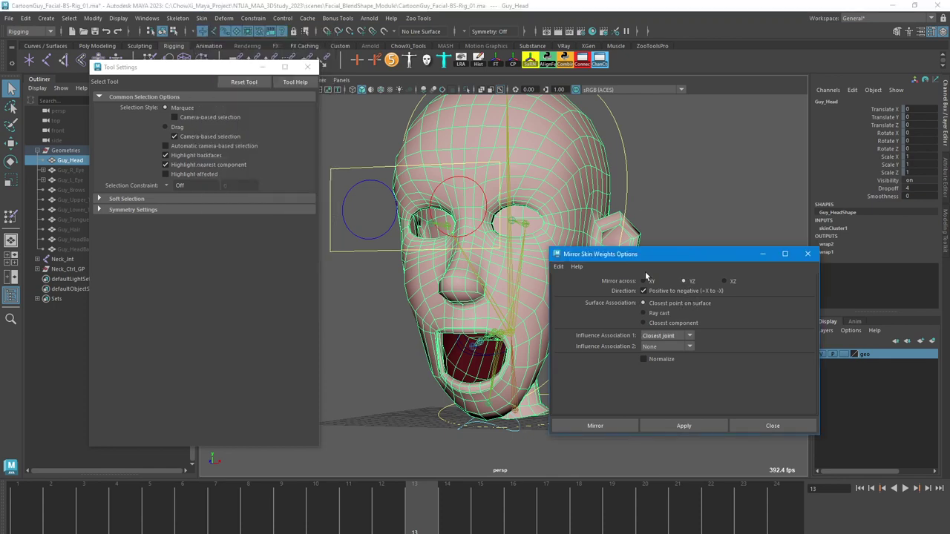
click(578, 267)
click(644, 259)
click(594, 426)
Reopen the Mirror Skin Weights options and apply the YZ mirror twice more while checking the open mouth
mouse_move(513, 372)
alt+mouse_down()
mouse_move(538, 362)
mouse_move(524, 359)
alt+mouse_up()
click(202, 19)
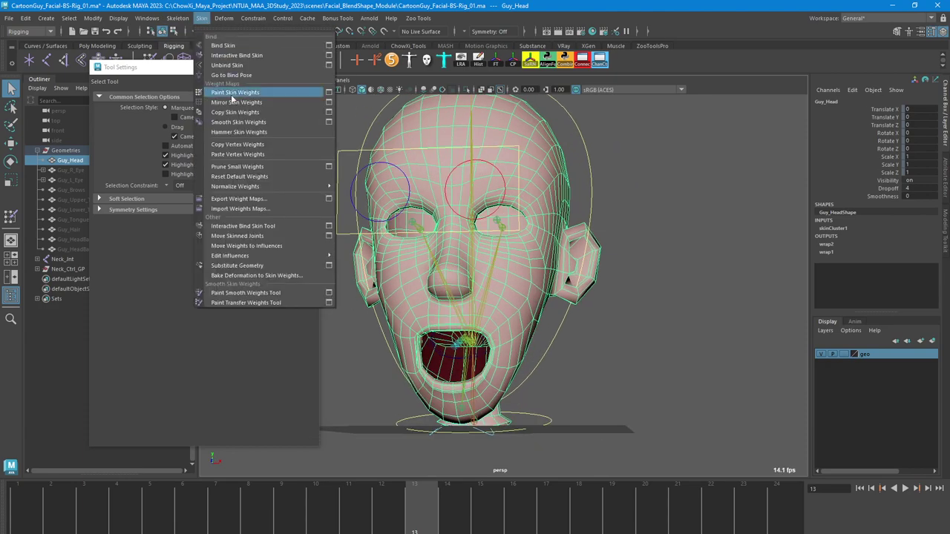
click(328, 103)
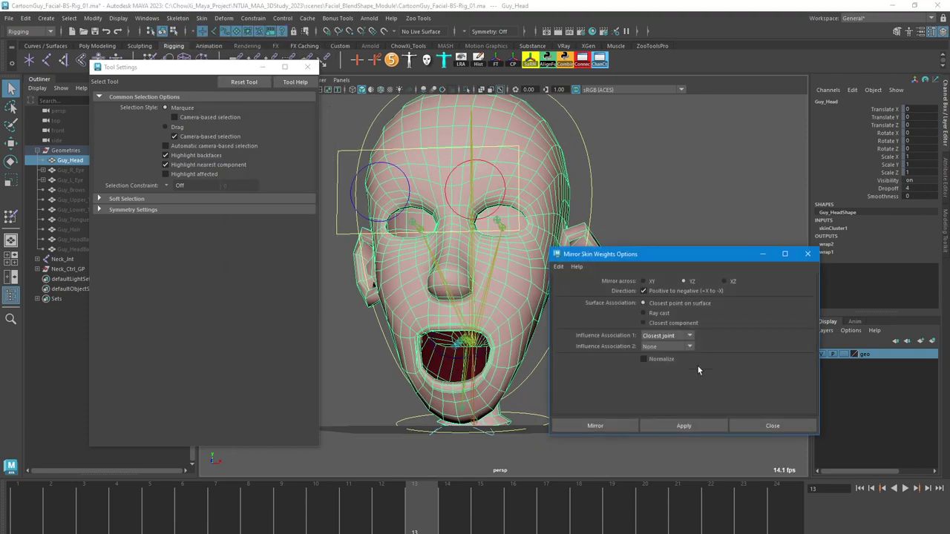
click(673, 427)
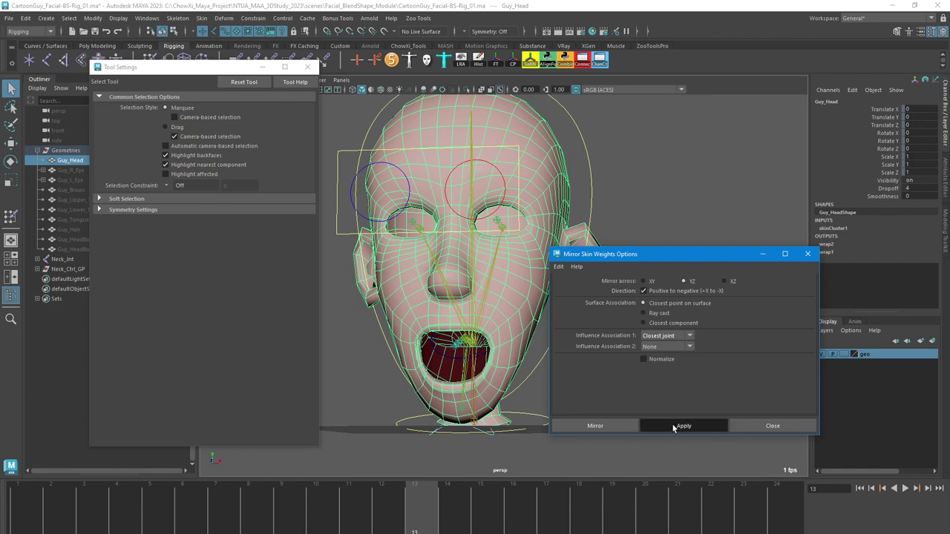
alt+right_drag(379, 369, 421, 371)
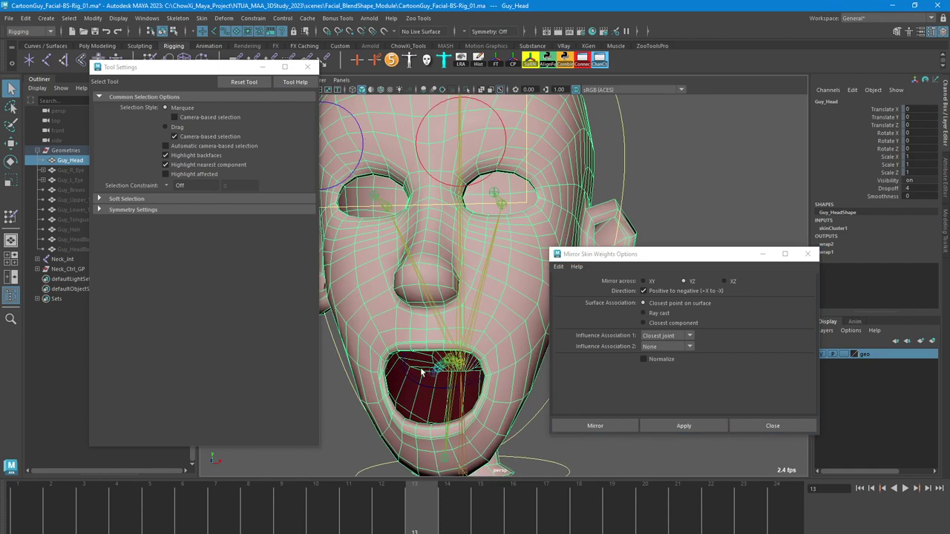
alt+middle_drag(420, 371, 513, 275)
alt+drag(513, 275, 462, 325)
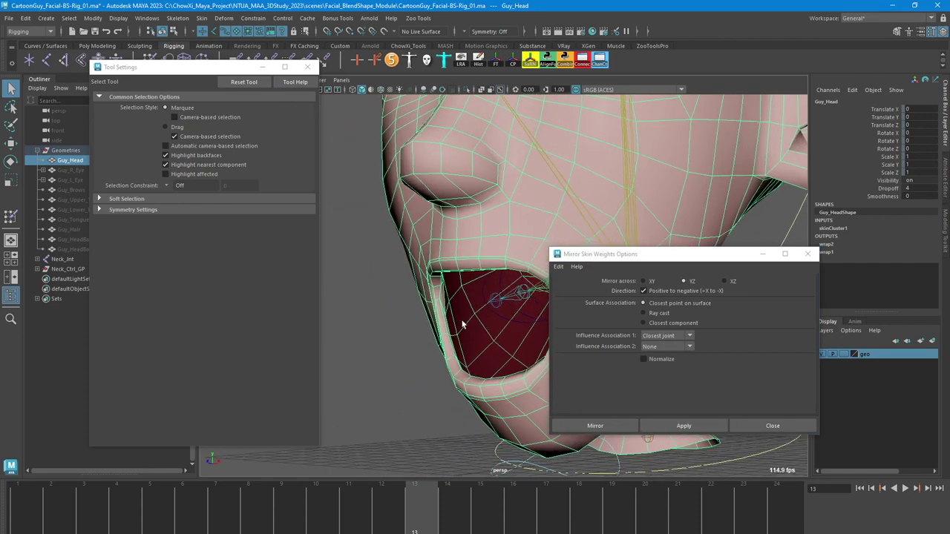
click(688, 427)
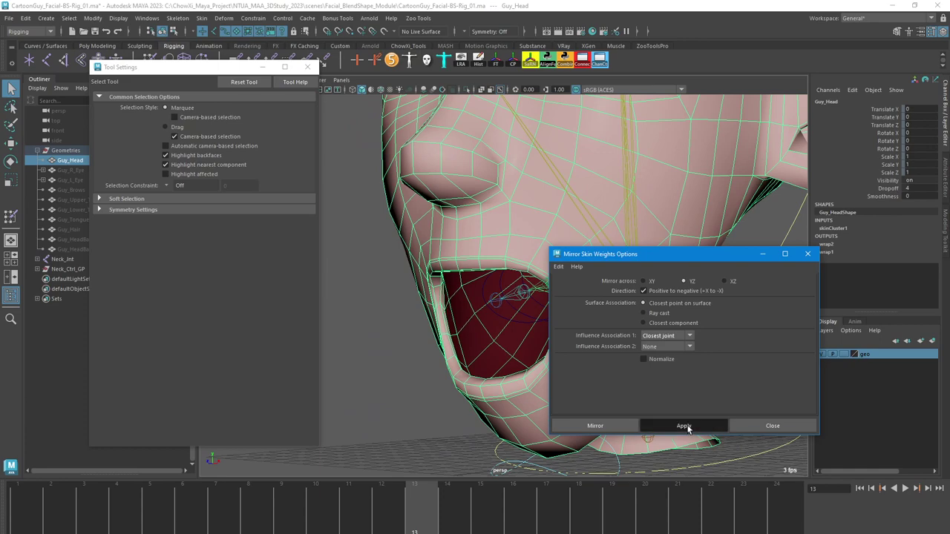
Reapply the YZ skin weight mirror three more times to even out the mouth corners and inner mouth
alt+right_drag(469, 334, 516, 356)
alt+drag(516, 356, 416, 352)
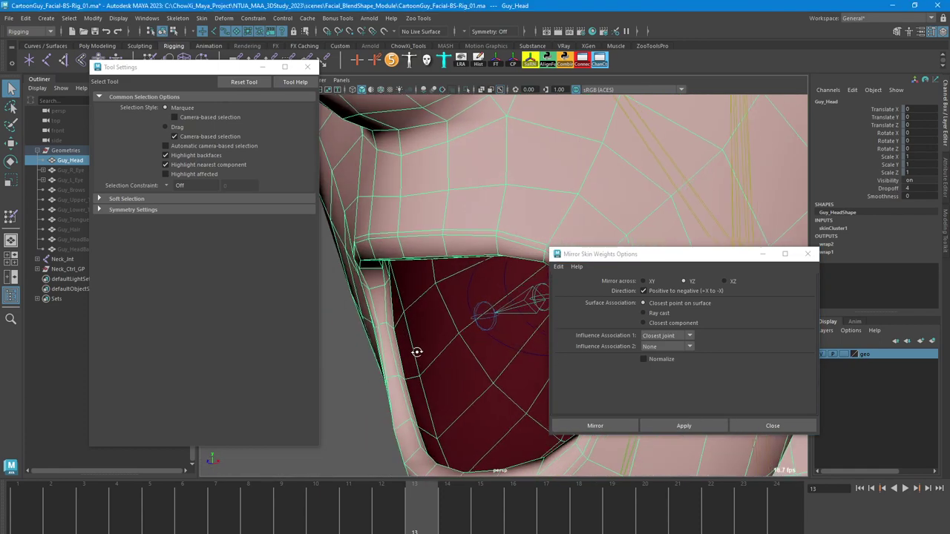
click(687, 426)
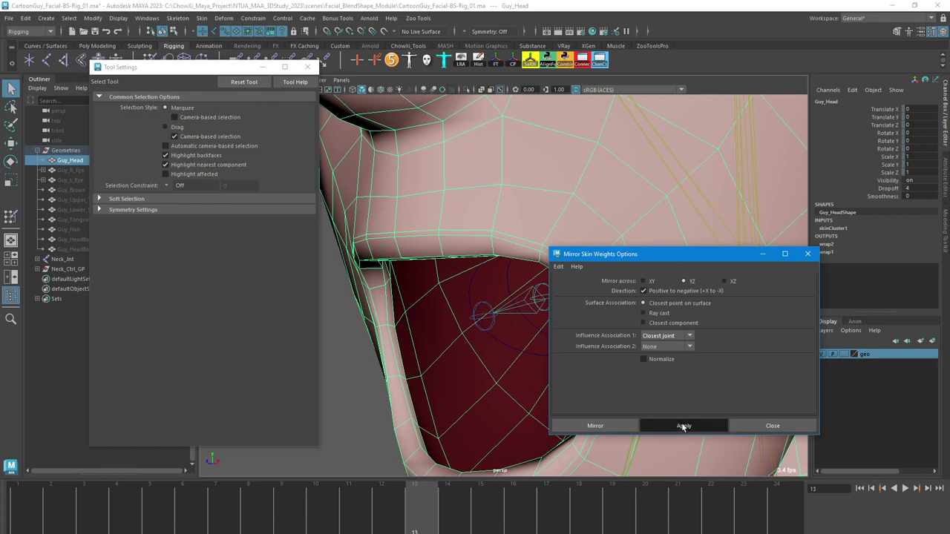
alt+drag(532, 387, 483, 346)
click(690, 428)
scroll(483, 344, down, 6)
alt+middle_drag(483, 341, 418, 335)
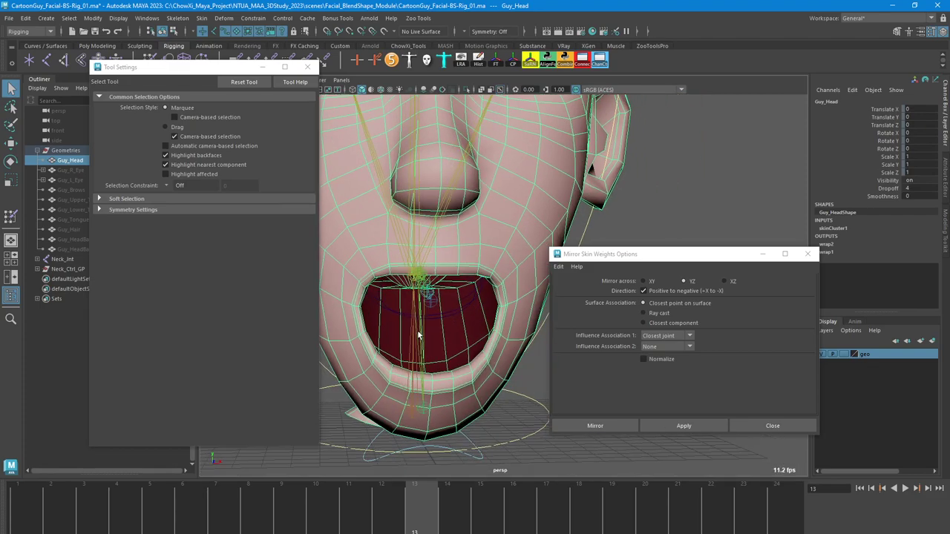
click(694, 426)
alt+drag(438, 346, 495, 292)
scroll(445, 334, down, 6)
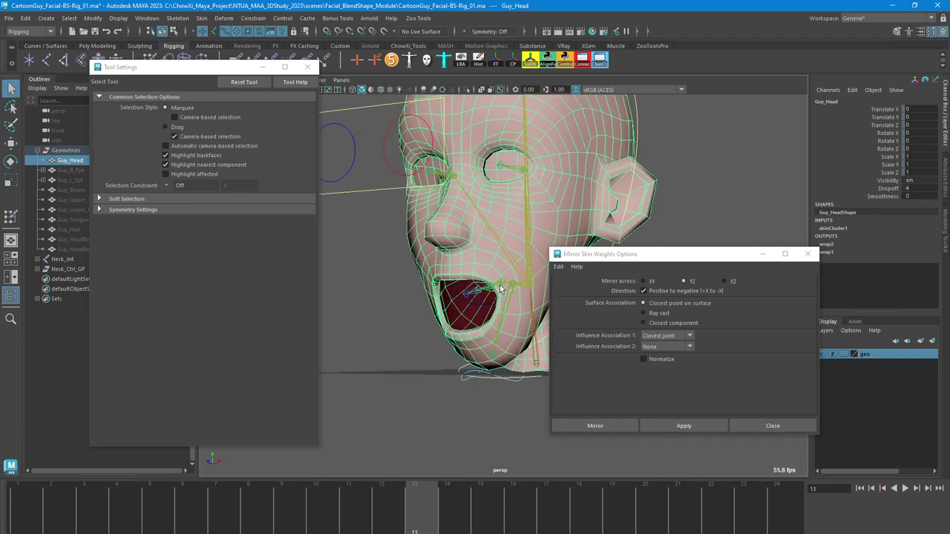
Show the head with smooth mesh preview and play the jaw animation to check the mirrored weights
right_drag(479, 247, 499, 236)
alt+drag(482, 254, 488, 382)
key(3)
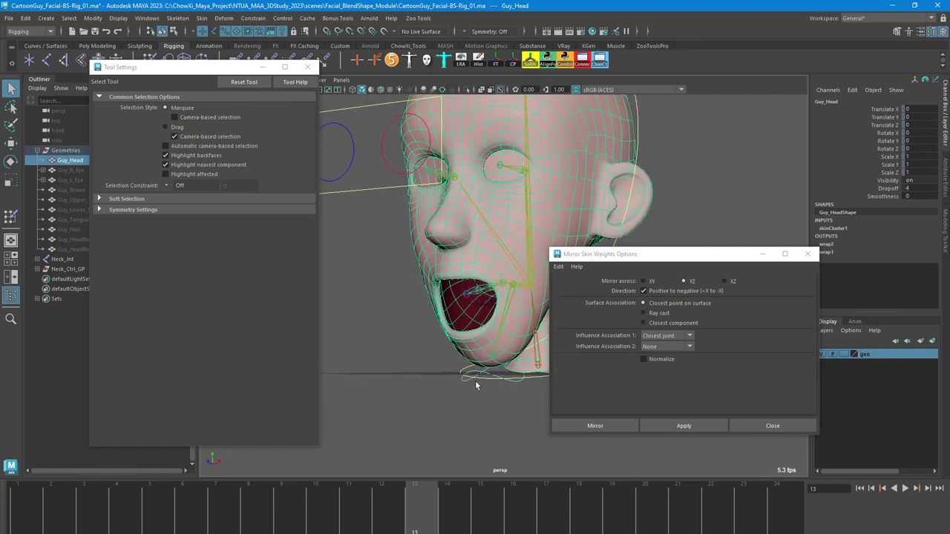
alt+right_drag(477, 383, 488, 409)
alt+drag(488, 408, 492, 391)
key(alt+v)
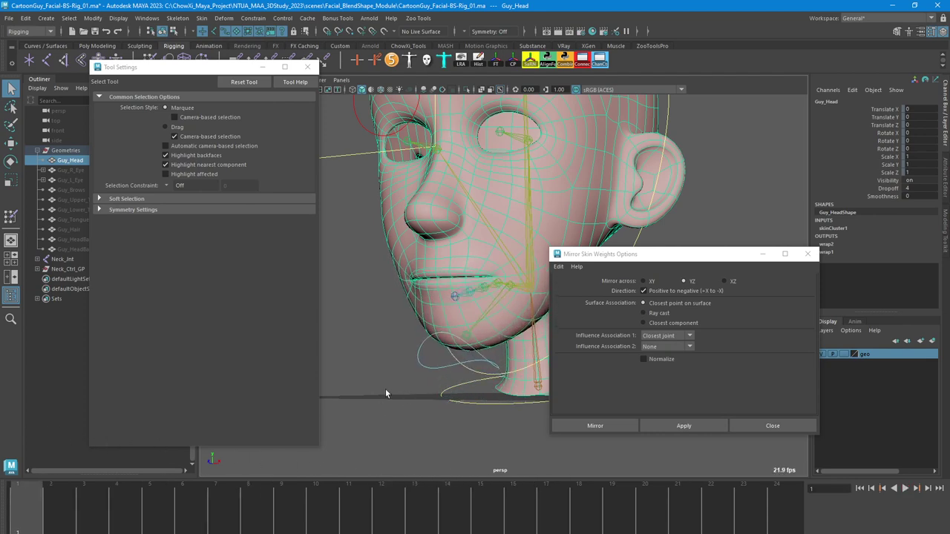
Delete the Rotate Y animation keys of Jaw_Ctrl with the jaw closed, and shrink the timeline
click(421, 357)
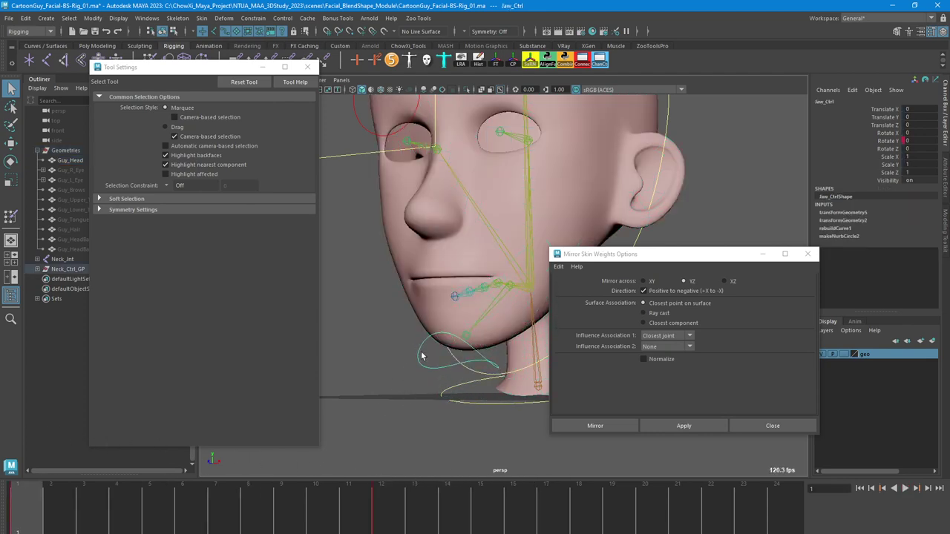
right_click(890, 141)
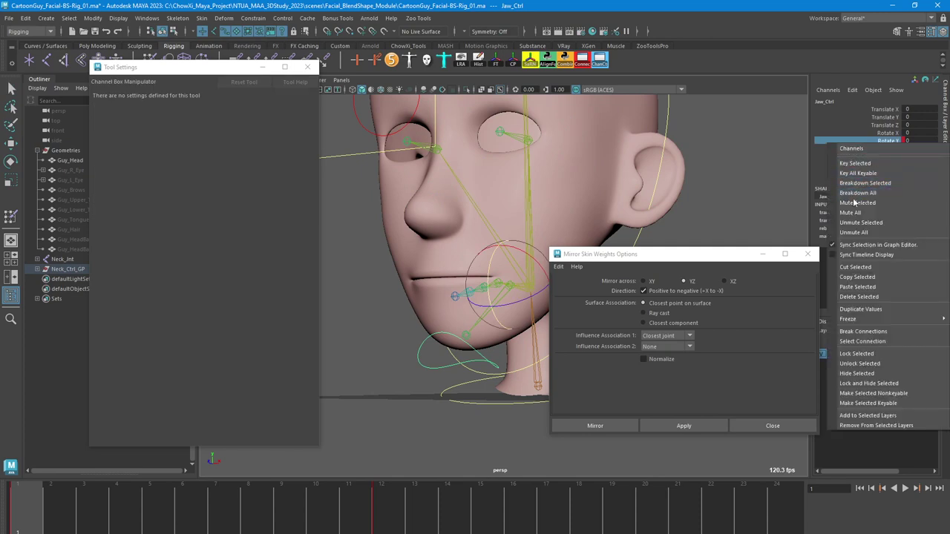
click(861, 297)
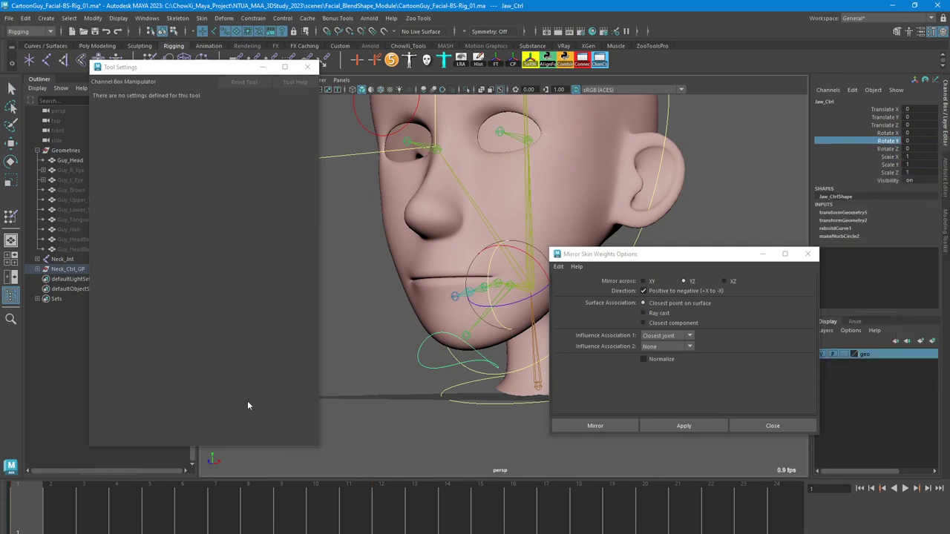
mouse_move(38, 500)
mouse_down()
mouse_move(119, 489)
mouse_move(28, 491)
mouse_up()
alt+middle_drag(417, 363, 400, 398)
drag(357, 480, 381, 518)
Try transforming Jaw_Ctrl with the Move and Rotate tools, and undo the trial changes
alt+drag(416, 409, 379, 414)
key(w)
drag(537, 407, 572, 487)
alt+drag(523, 469, 420, 437)
key(ctrl+z)
alt+drag(450, 403, 365, 401)
key(e)
key(ctrl+z)
key(q)
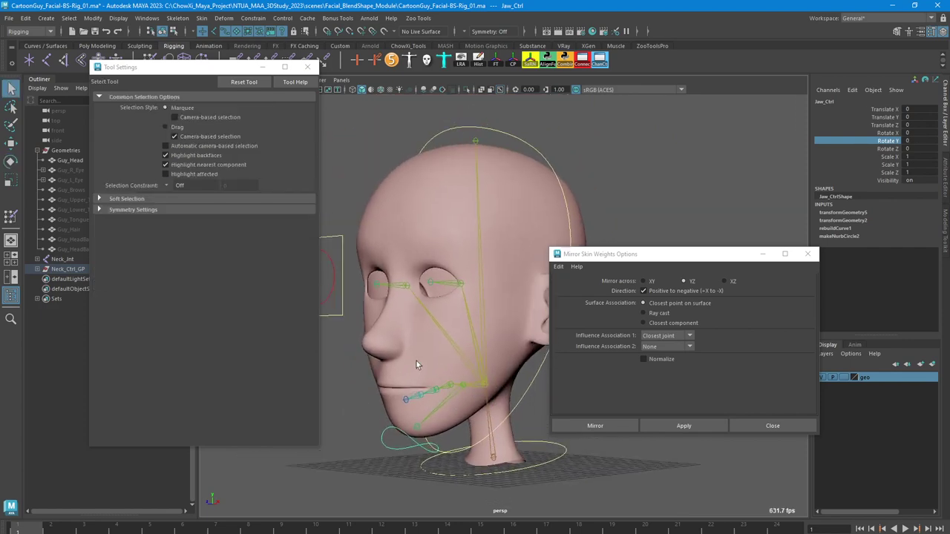
Select the head, resume weight painting, and examine the Head_Jnt and Neck_Jnt weights around the neck
click(423, 341)
right_drag(423, 291, 384, 281)
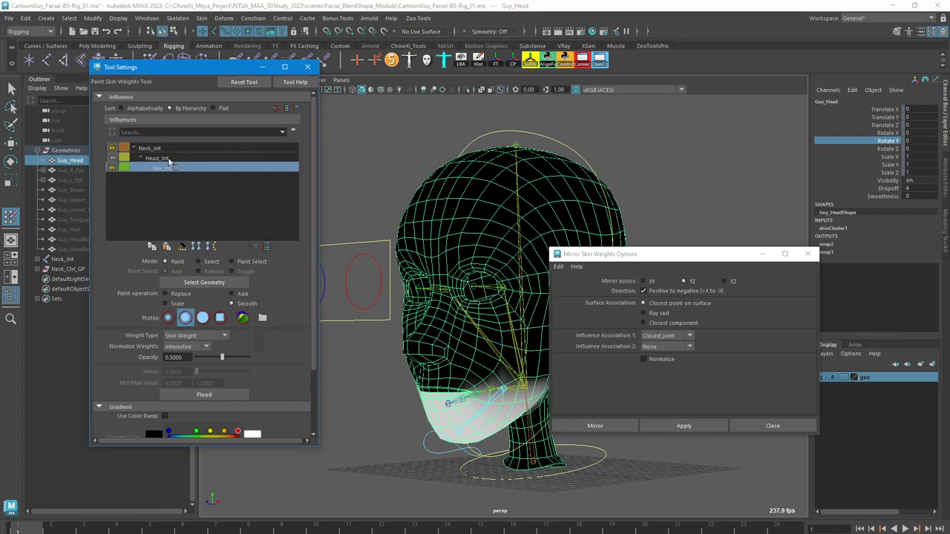
click(158, 158)
alt+drag(492, 270, 416, 277)
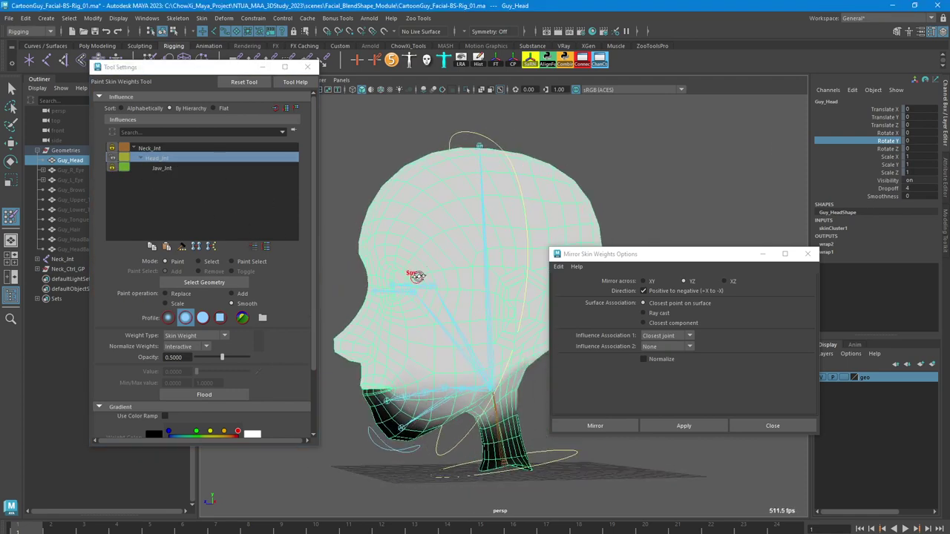
click(160, 150)
click(159, 158)
click(161, 149)
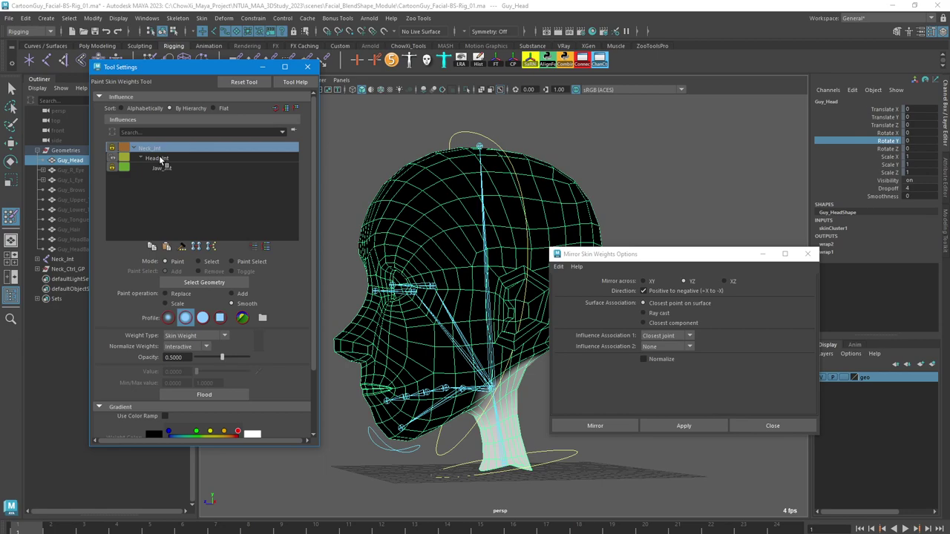
alt+drag(349, 221, 461, 318)
key(space)
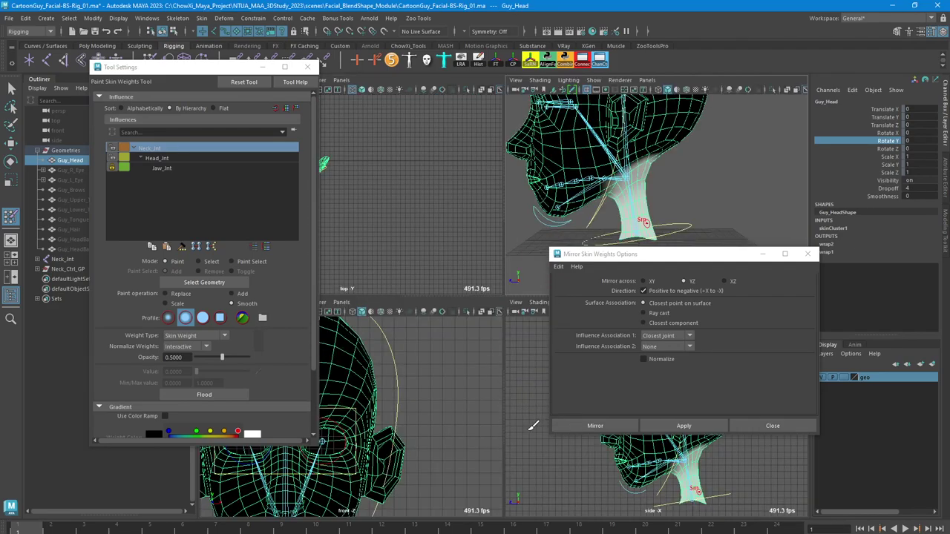
key(space)
alt+drag(530, 229, 504, 277)
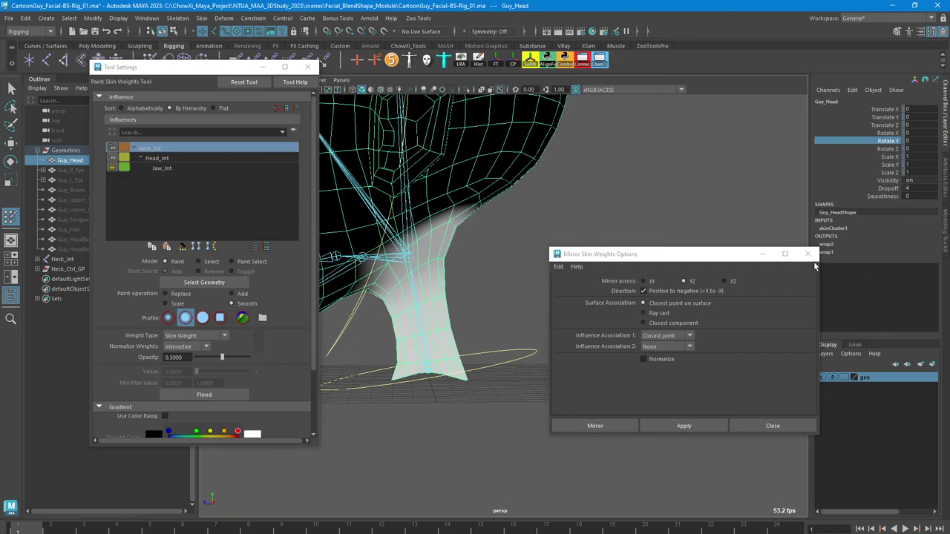
Close the mirror options, leave weight painting, and select the lowest two vertex rows of the neck in the side view
click(808, 254)
alt+middle_drag(457, 175, 545, 215)
key(space)
key(space)
scroll(666, 431, up, 3)
key(q)
mouse_move(666, 430)
alt+middle_down()
mouse_move(589, 369)
mouse_move(562, 324)
alt+middle_up()
scroll(563, 312, up, 1)
right_drag(563, 307, 512, 292)
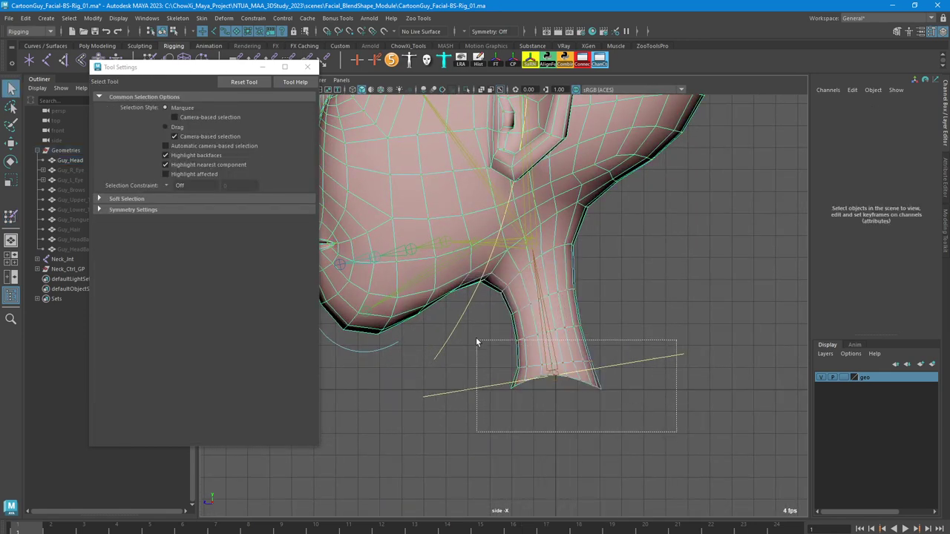
drag(480, 322, 480, 321)
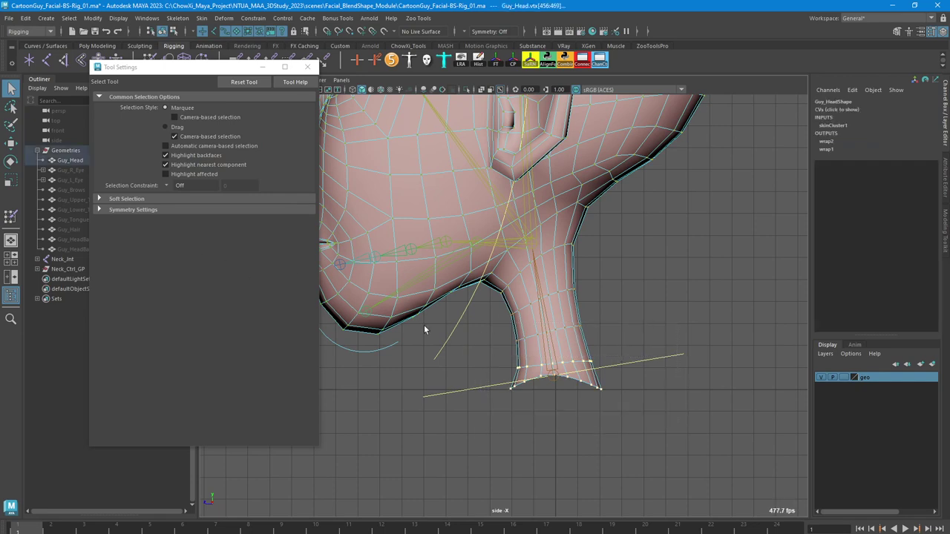
Flood the selected neck base vertices with Neck_Jnt weight, using the Replace operation at opacity 1 and value 1
click(12, 217)
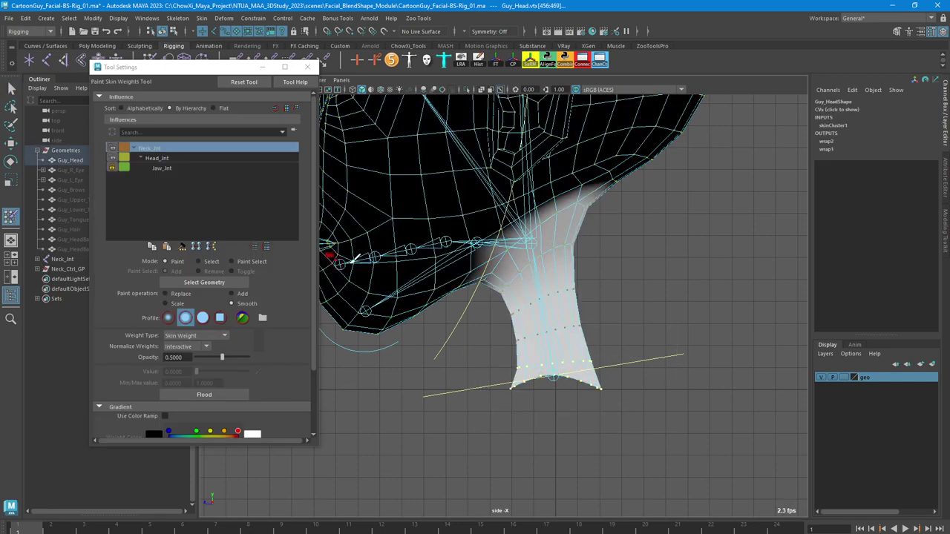
click(176, 294)
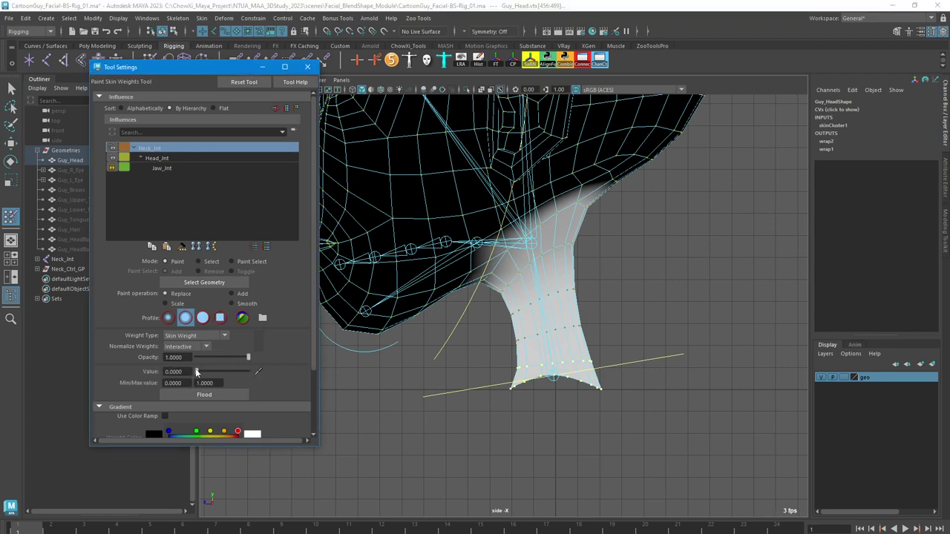
drag(197, 372, 333, 370)
click(518, 351)
click(223, 394)
Compare the Head_Jnt and Neck_Jnt weight maps along the neck and under the jaw in the side view
alt+middle_drag(541, 349, 486, 350)
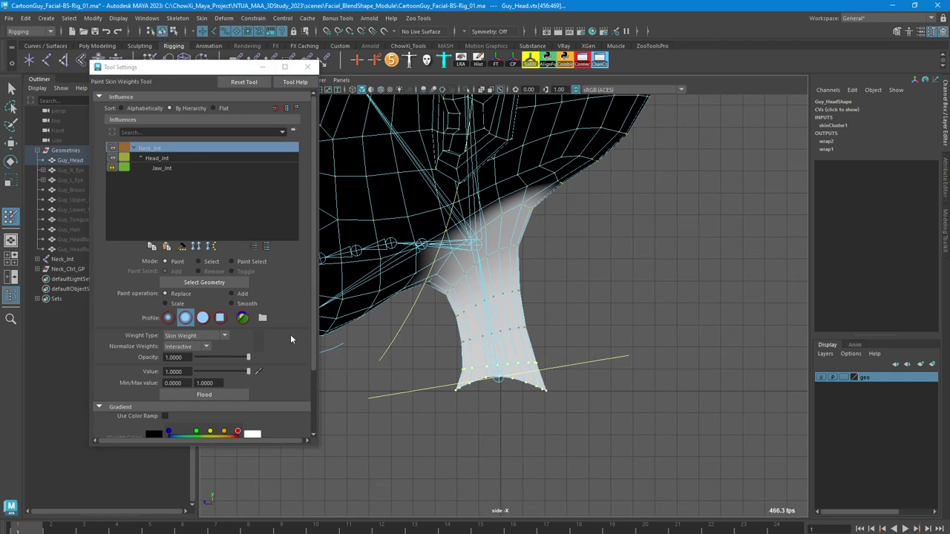
click(156, 158)
scroll(445, 271, down, 5)
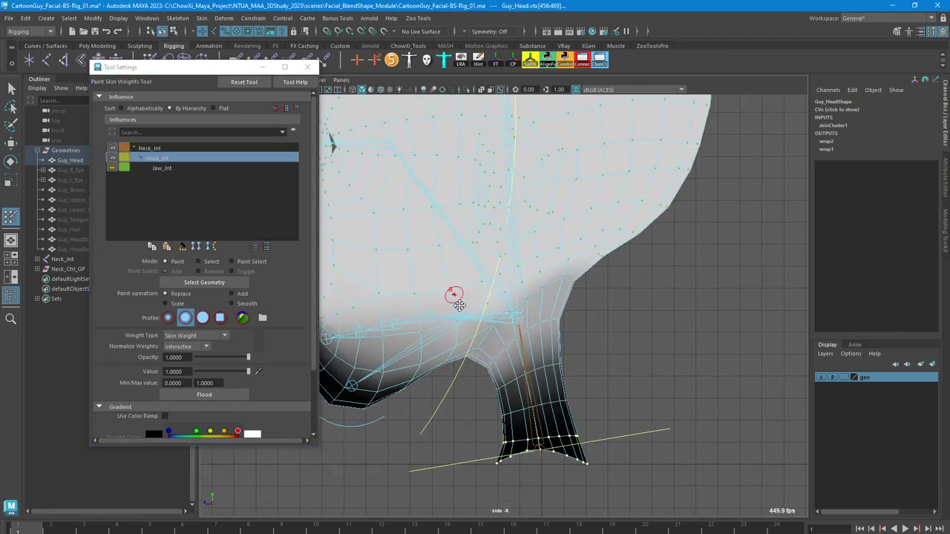
alt+right_drag(366, 296, 382, 272)
alt+middle_drag(406, 276, 401, 230)
alt+right_drag(397, 244, 413, 290)
alt+middle_drag(412, 290, 420, 265)
alt+right_drag(412, 268, 422, 322)
alt+middle_drag(485, 331, 445, 319)
scroll(444, 319, up, 1)
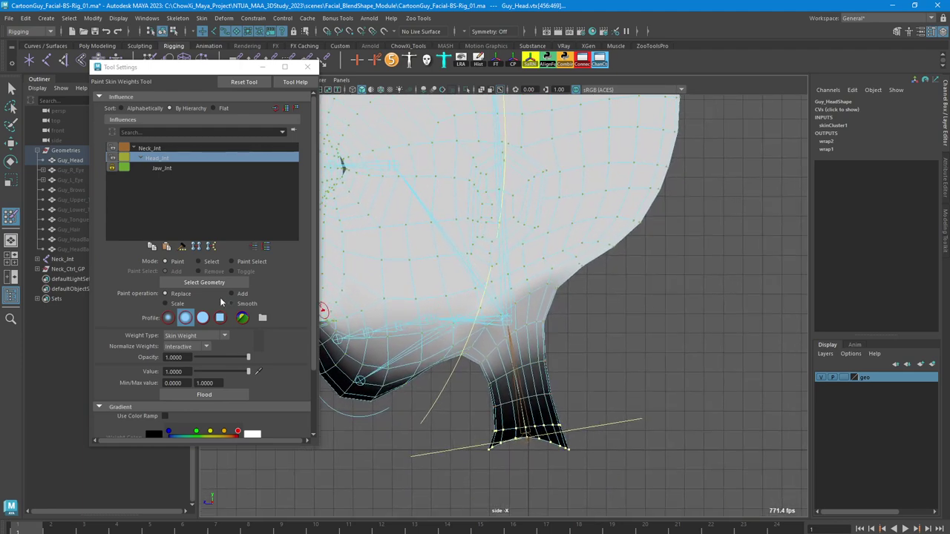
click(152, 148)
alt+drag(538, 331, 543, 333)
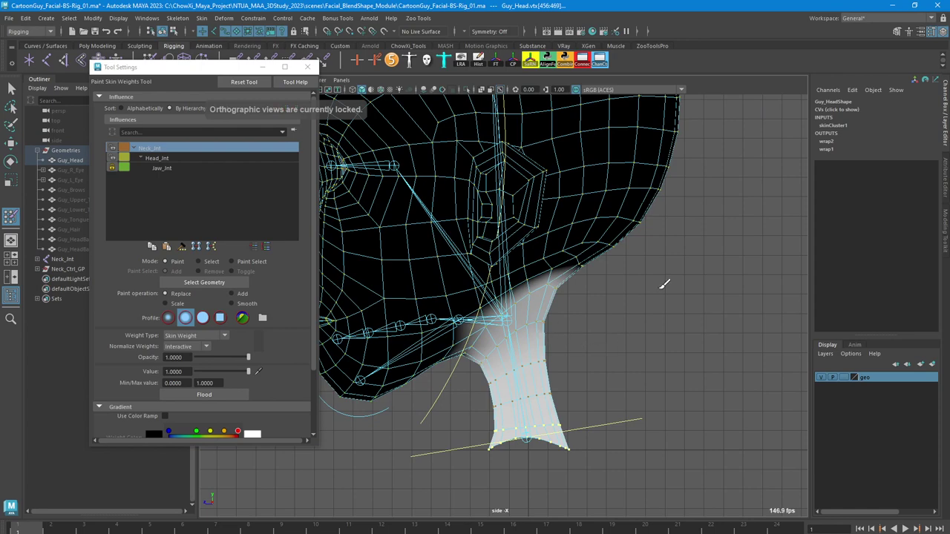
In the perspective view, select the head control and make the time slider taller
key(space)
key(space)
key(w)
click(579, 242)
alt+drag(579, 240, 592, 331)
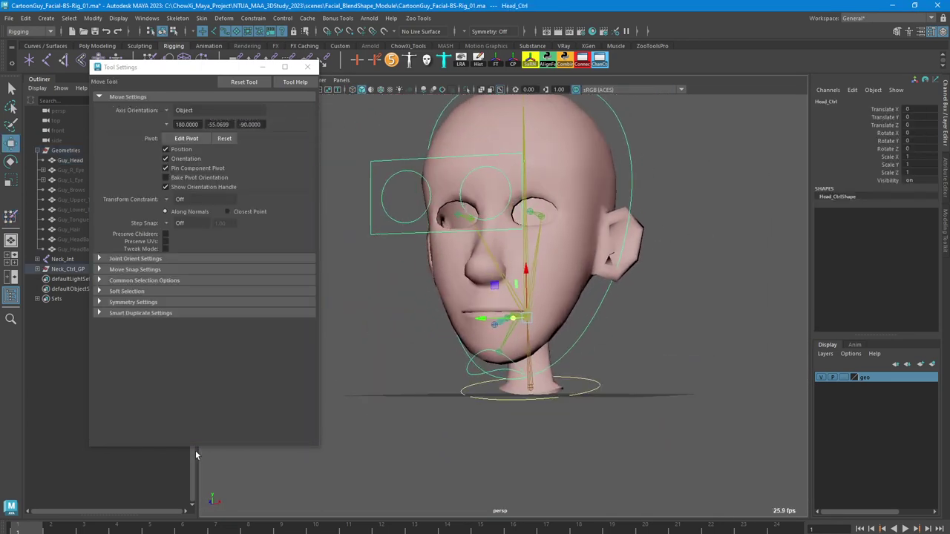
drag(55, 520, 50, 455)
alt+drag(429, 370, 434, 370)
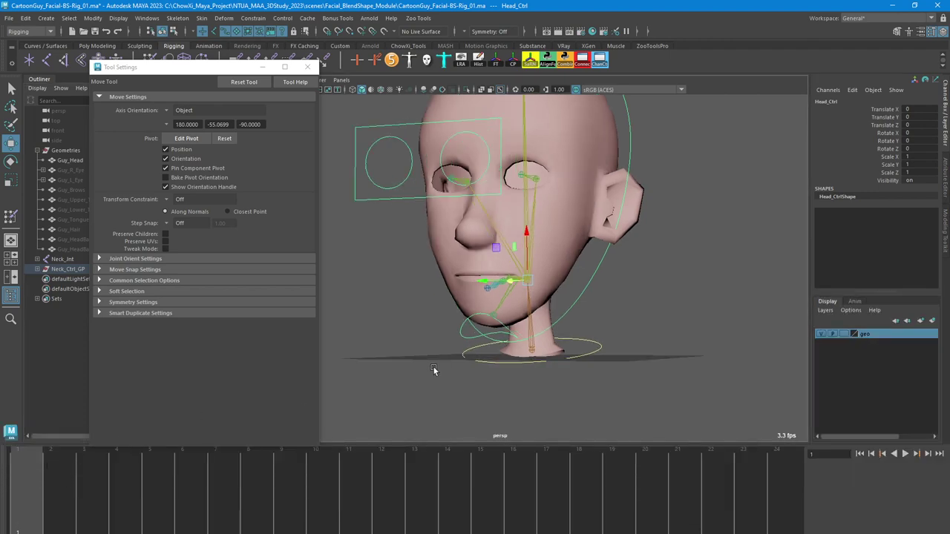
alt+middle_drag(435, 370, 423, 399)
right_click(29, 458)
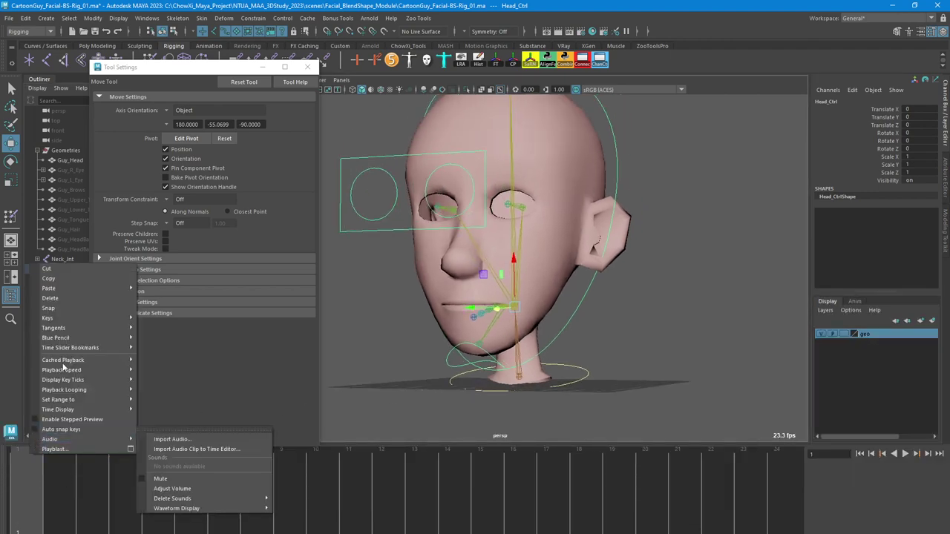
Try rotating the head control forward to test the neck deformation, and undo each test rotation
click(555, 283)
key(e)
drag(568, 289, 517, 262)
key(ctrl+z)
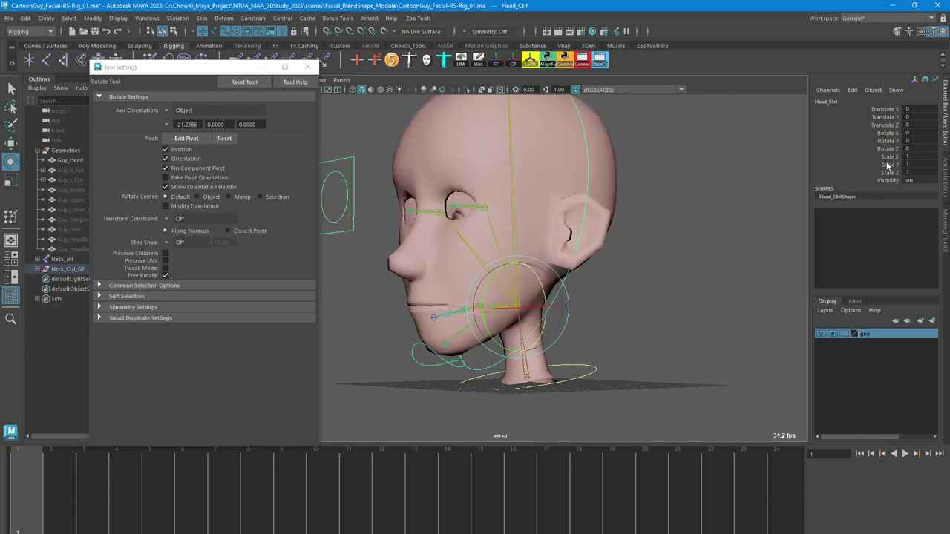
drag(537, 303, 529, 272)
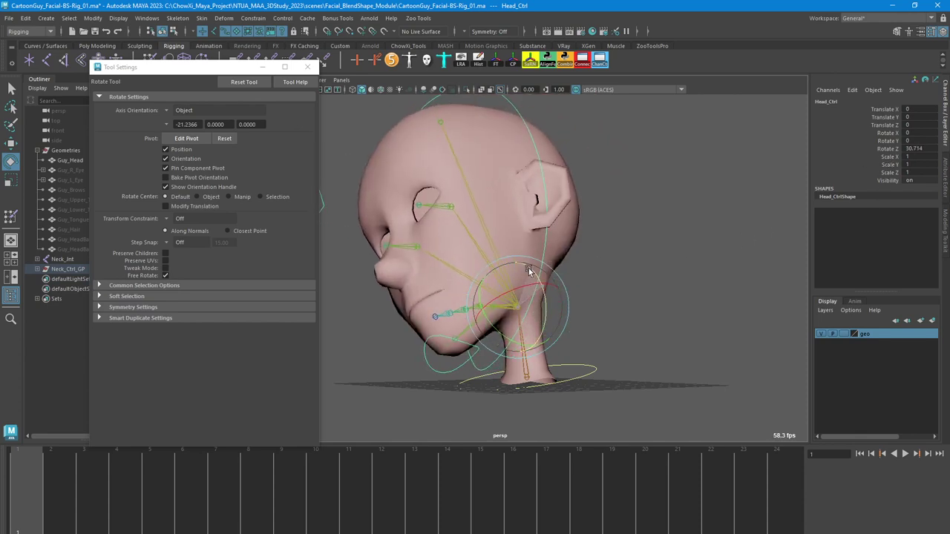
key(ctrl+z)
drag(535, 286, 540, 276)
key(ctrl+z)
Key the head control's Rotate Z at 0 on frame 1 and at 60 on frame 12
click(870, 149)
right_click(870, 149)
click(856, 172)
mouse_move(27, 484)
mouse_down()
mouse_move(420, 474)
mouse_move(387, 476)
mouse_up()
middle_drag(529, 273, 471, 219)
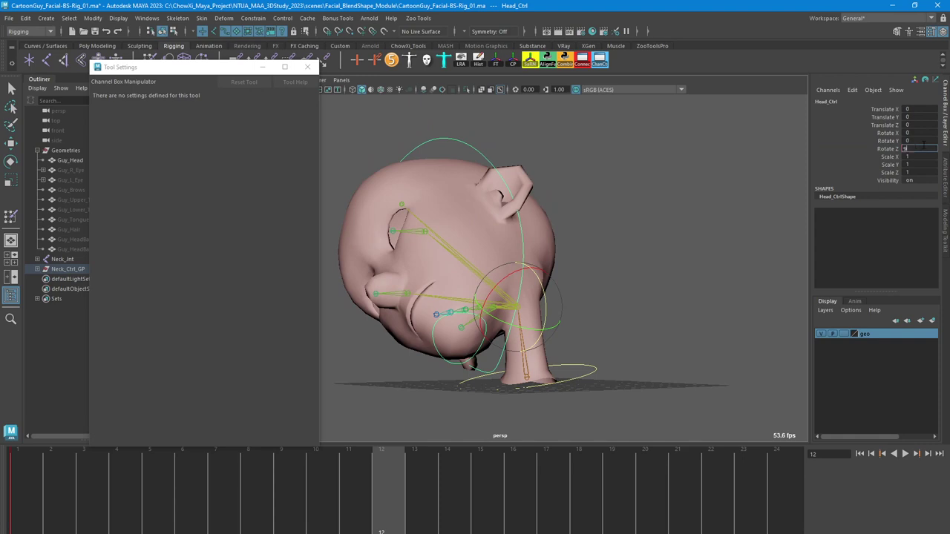
text(60)
key(Return)
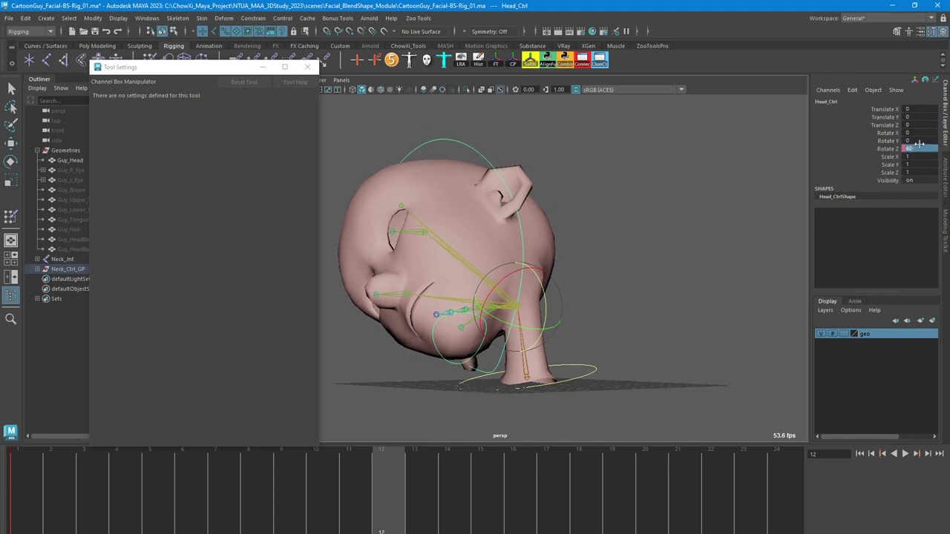
click(885, 148)
right_click(884, 150)
click(857, 176)
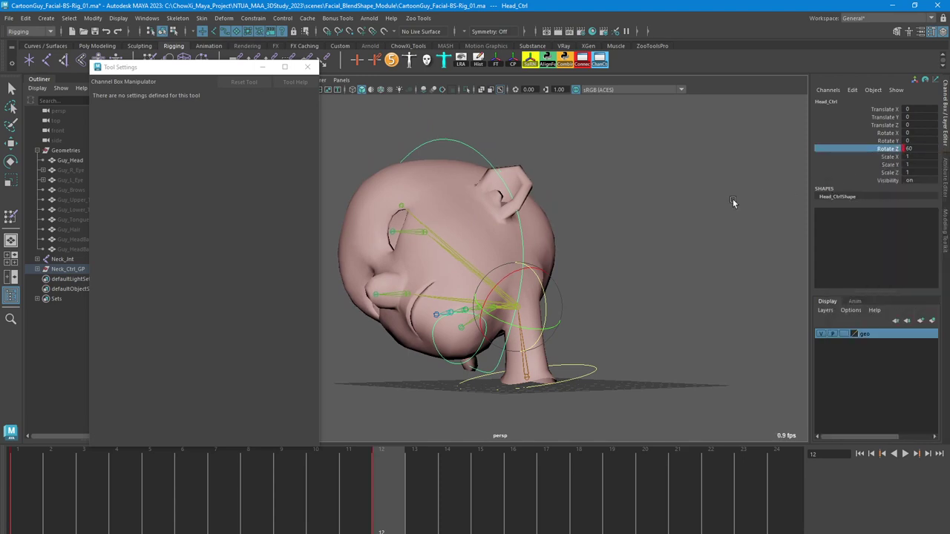
Select the head mesh and set up skin weight painting for Neck_Jnt with the Smooth operation at opacity 0.5
alt+drag(734, 202, 625, 249)
scroll(586, 278, up, 5)
click(576, 284)
alt+drag(576, 284, 582, 249)
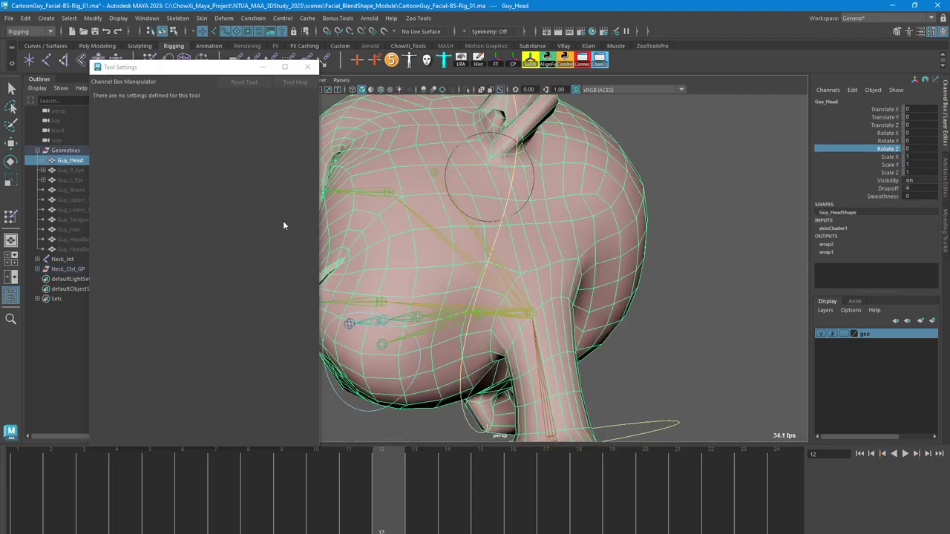
mouse_move(548, 229)
right_down()
mouse_move(490, 218)
mouse_move(577, 229)
right_up()
mouse_move(576, 229)
alt+mouse_down()
mouse_move(601, 235)
mouse_move(579, 241)
alt+mouse_up()
click(232, 303)
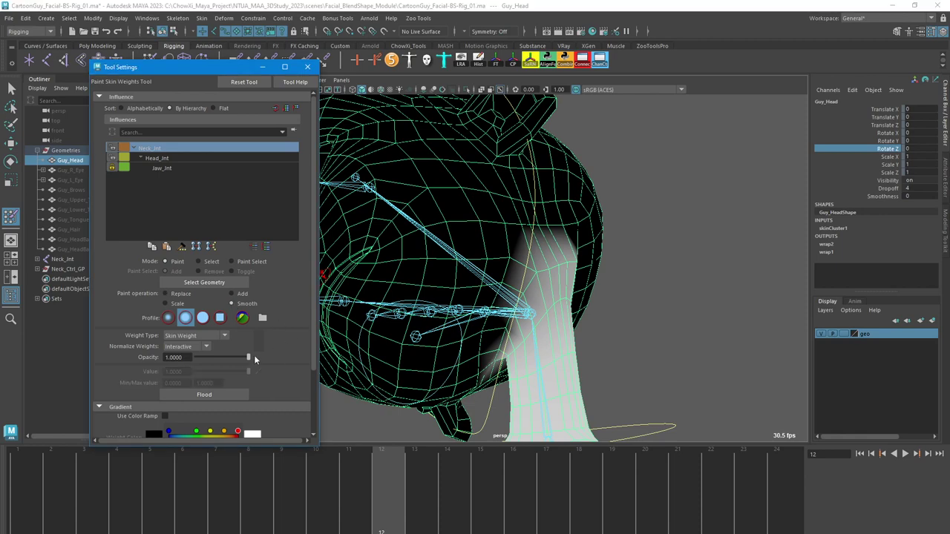
text(0.5)
key(Return)
Smooth the Neck_Jnt weights around the nape, behind the ear and under the jaw on the bent head
alt+drag(591, 263, 513, 260)
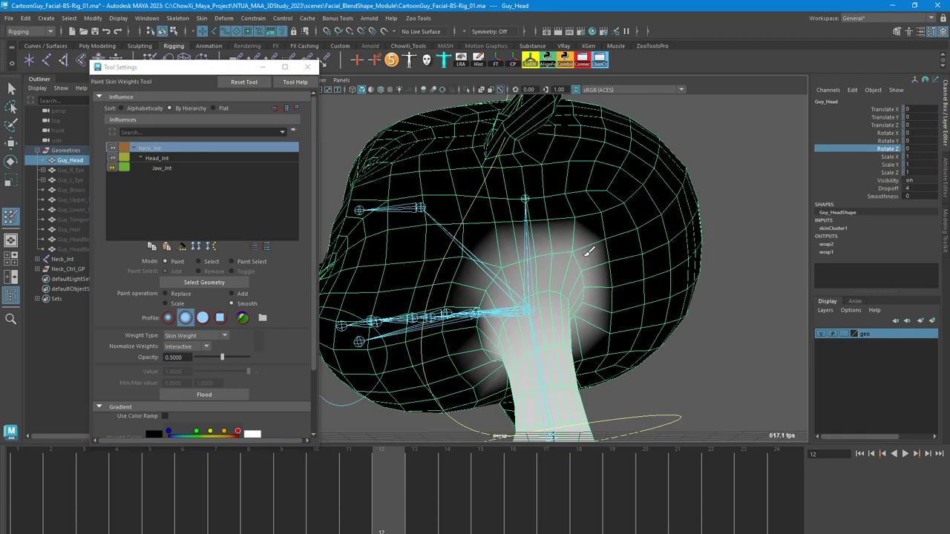
mouse_move(596, 255)
alt+mouse_down()
mouse_move(524, 261)
mouse_move(628, 258)
mouse_move(536, 271)
alt+mouse_up()
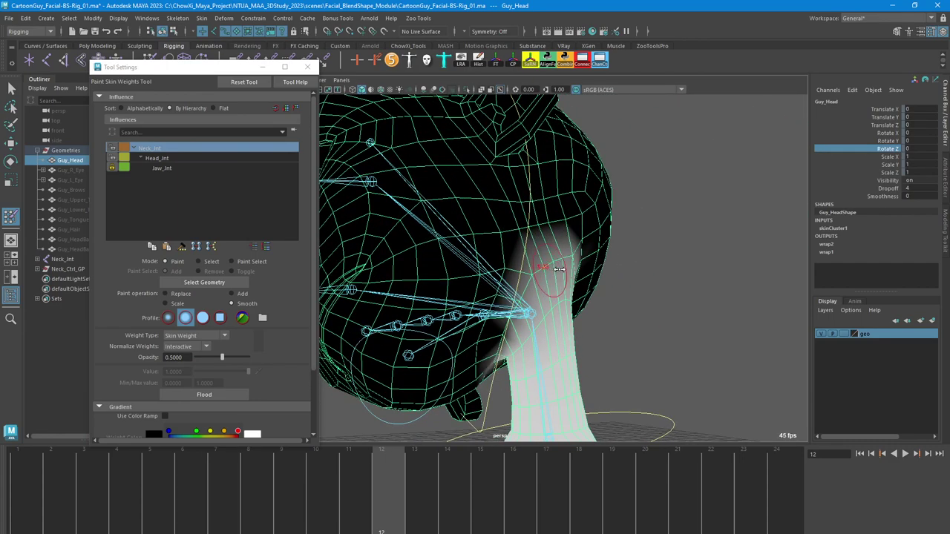
alt+drag(576, 256, 544, 256)
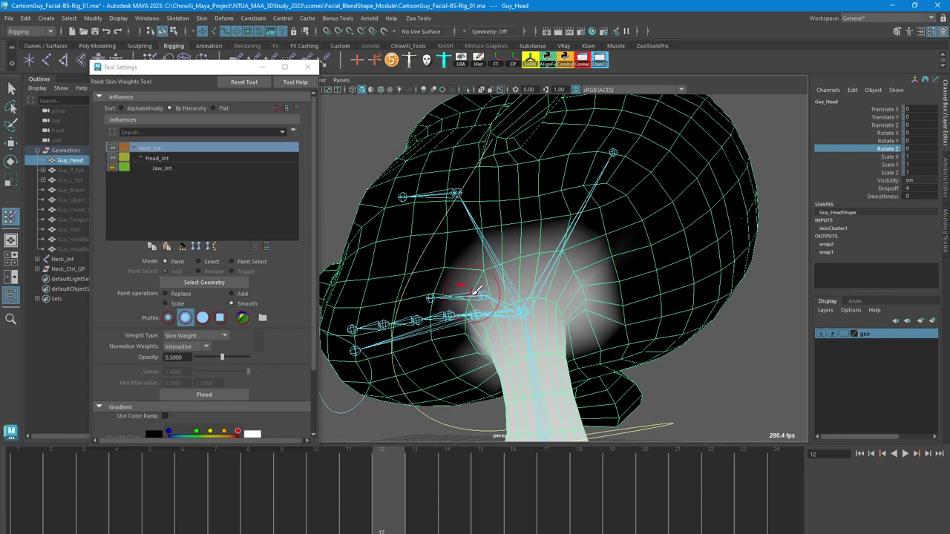
alt+drag(570, 299, 479, 303)
mouse_move(465, 260)
alt+mouse_down()
mouse_move(570, 267)
mouse_move(547, 256)
mouse_move(479, 273)
mouse_move(504, 275)
mouse_move(515, 198)
mouse_move(552, 263)
alt+mouse_up()
mouse_move(524, 293)
alt+mouse_down()
mouse_move(549, 220)
mouse_move(541, 271)
mouse_move(520, 253)
mouse_move(456, 299)
mouse_move(573, 290)
mouse_move(475, 285)
mouse_move(520, 302)
mouse_move(471, 322)
mouse_move(489, 271)
alt+mouse_up()
scroll(519, 303, up, 5)
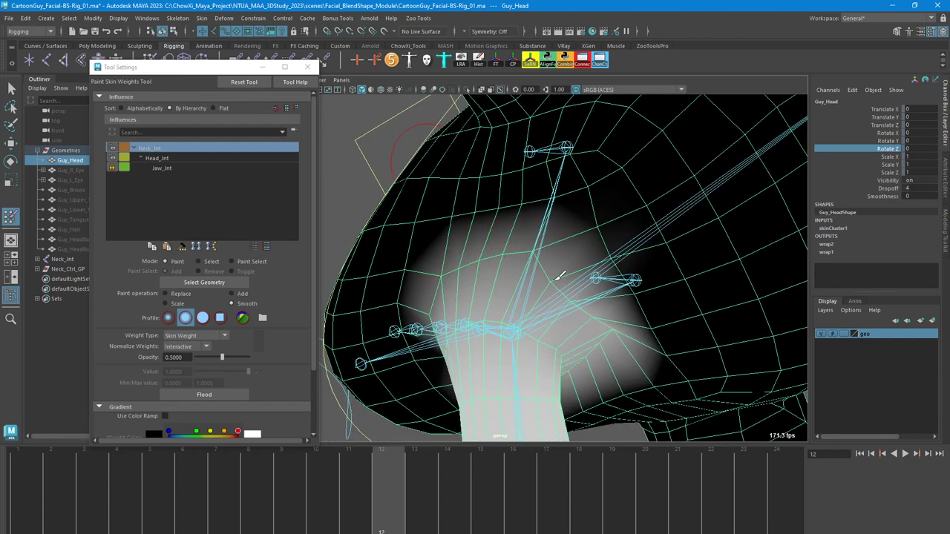
alt+drag(540, 271, 513, 269)
mouse_move(481, 314)
alt+mouse_down()
mouse_move(499, 276)
mouse_move(490, 269)
mouse_move(505, 271)
mouse_move(378, 274)
mouse_move(530, 274)
mouse_move(547, 262)
mouse_move(513, 260)
alt+mouse_up()
Check the shaded neck surface, resume weight painting, and smooth the upper Neck_Jnt falloff at the back of the head
key(q)
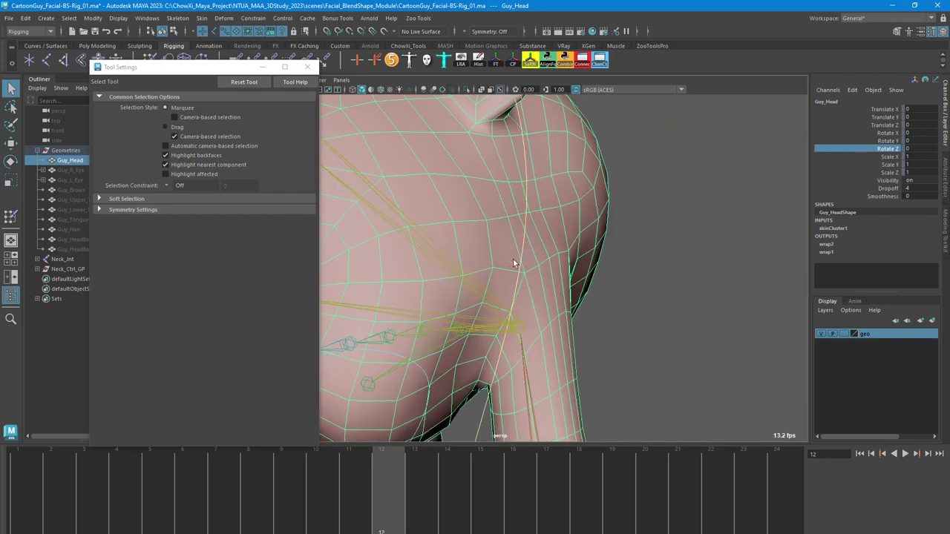
click(11, 217)
mouse_move(551, 223)
alt+mouse_down()
mouse_move(508, 218)
mouse_move(583, 206)
alt+mouse_up()
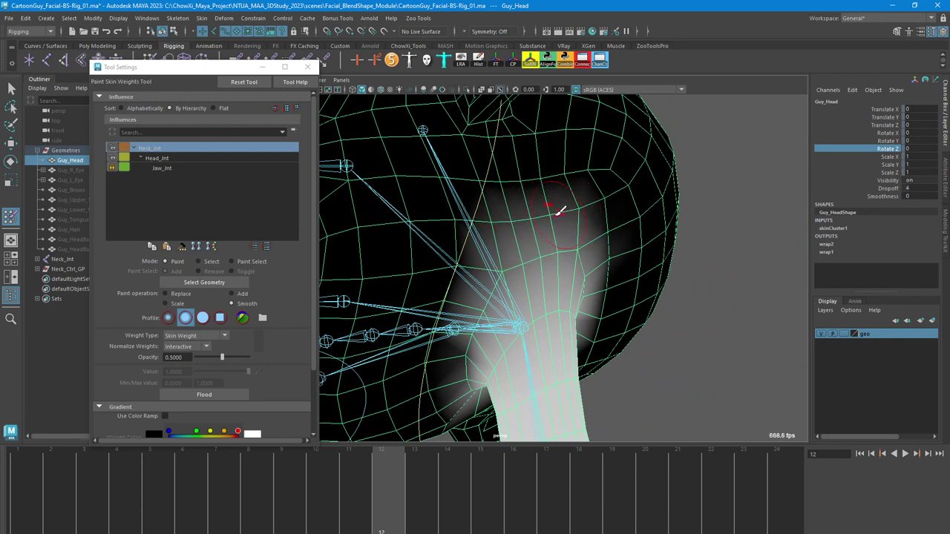
mouse_move(572, 218)
alt+mouse_down()
mouse_move(553, 244)
mouse_move(500, 265)
alt+mouse_up()
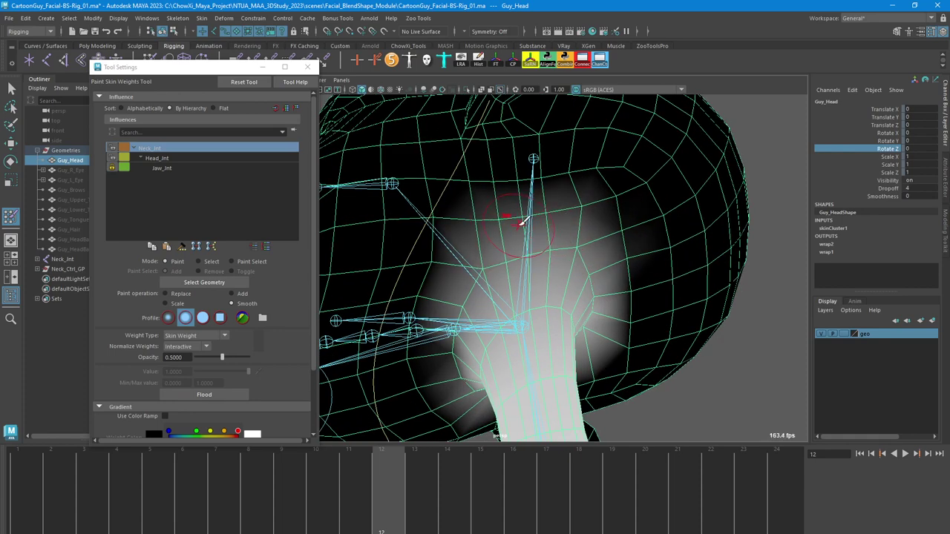
Leave weight painting and scrub the head bend between frames 12 and 1 with wireframe on shaded enabled, examining the neck deformation
key(q)
mouse_move(577, 255)
alt+mouse_down()
mouse_move(569, 250)
mouse_move(603, 244)
mouse_move(551, 250)
alt+mouse_up()
scroll(550, 251, down, 3)
drag(369, 466, 400, 453)
alt+drag(517, 266, 568, 309)
click(488, 400)
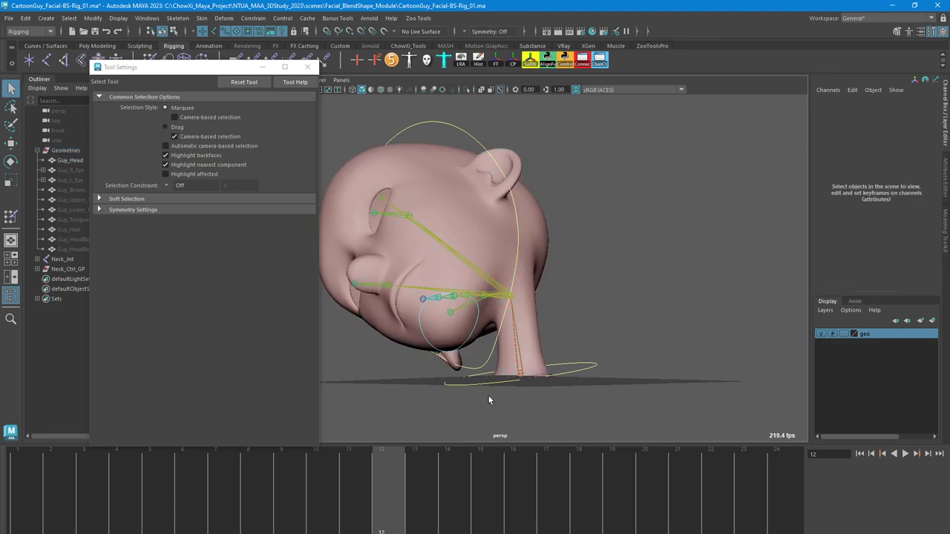
drag(317, 479, 223, 461)
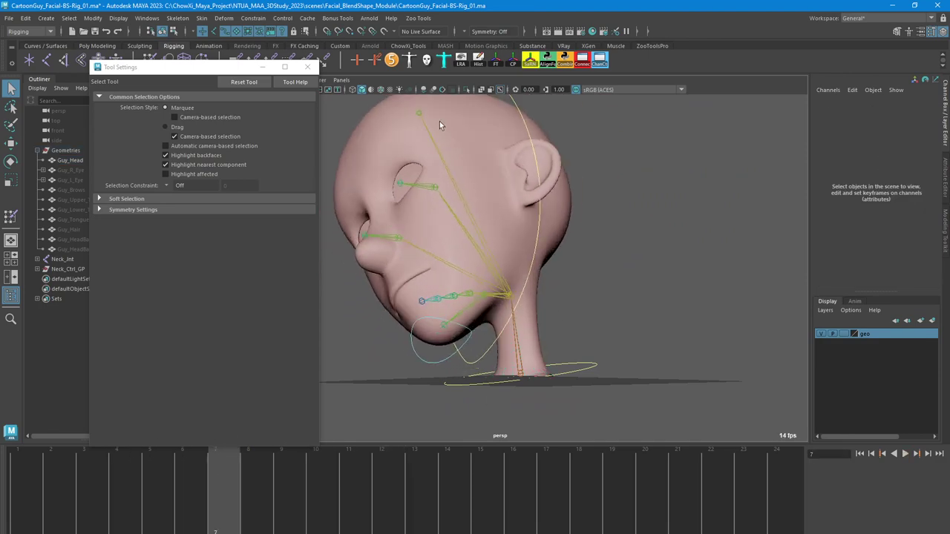
click(376, 88)
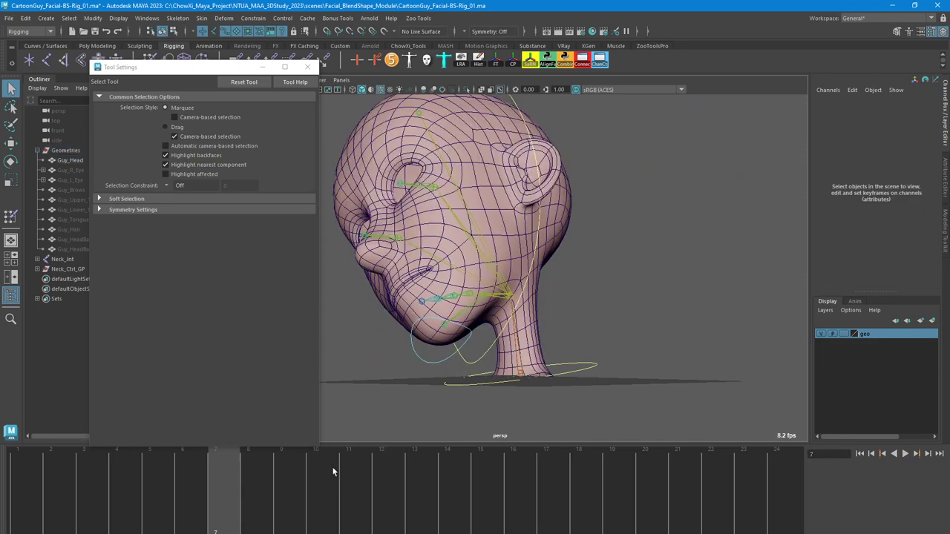
mouse_move(331, 466)
mouse_down()
mouse_move(179, 479)
mouse_move(186, 470)
mouse_move(353, 477)
mouse_move(90, 437)
mouse_move(391, 473)
mouse_move(29, 464)
mouse_move(357, 467)
mouse_move(26, 452)
mouse_up()
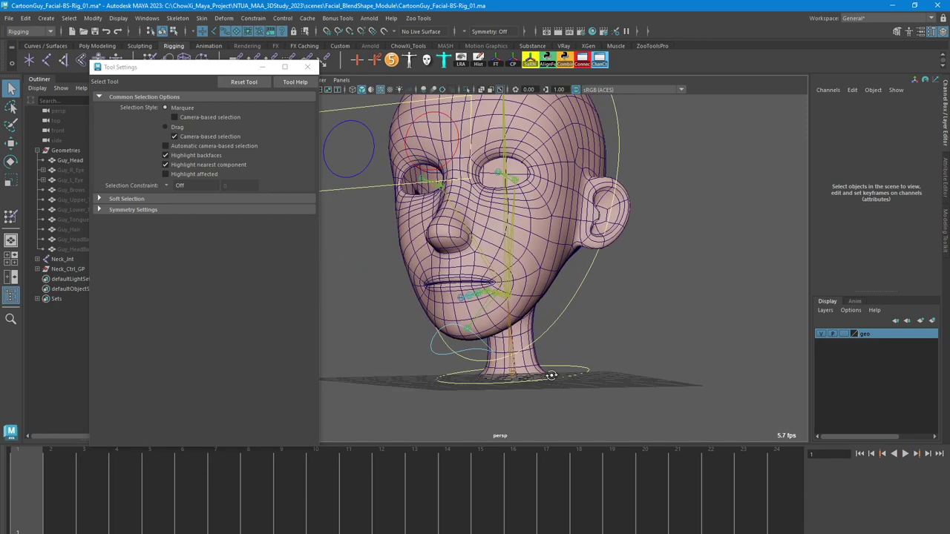
Delete the head control's Rotate Z keyframes and bend the head forward along Rotate Z
click(577, 292)
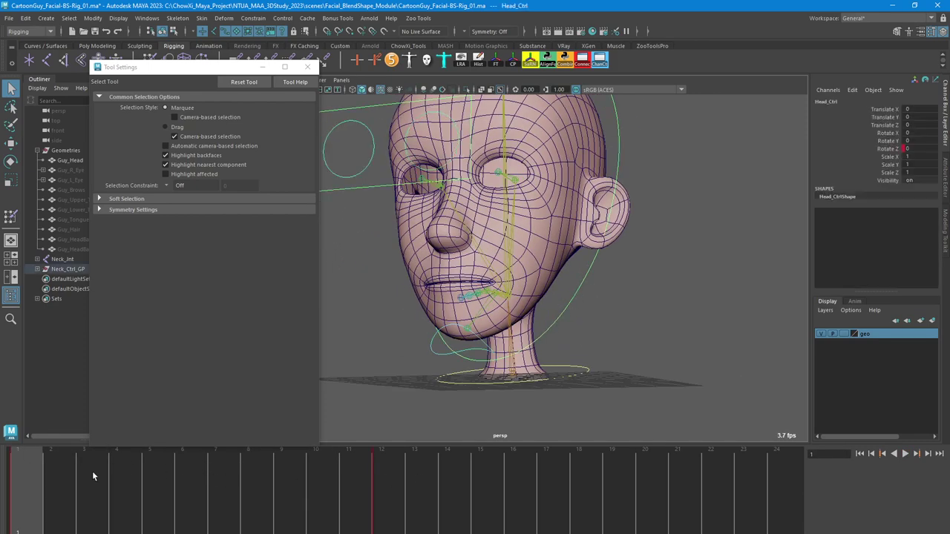
key(alt+v)
click(883, 148)
right_click(880, 150)
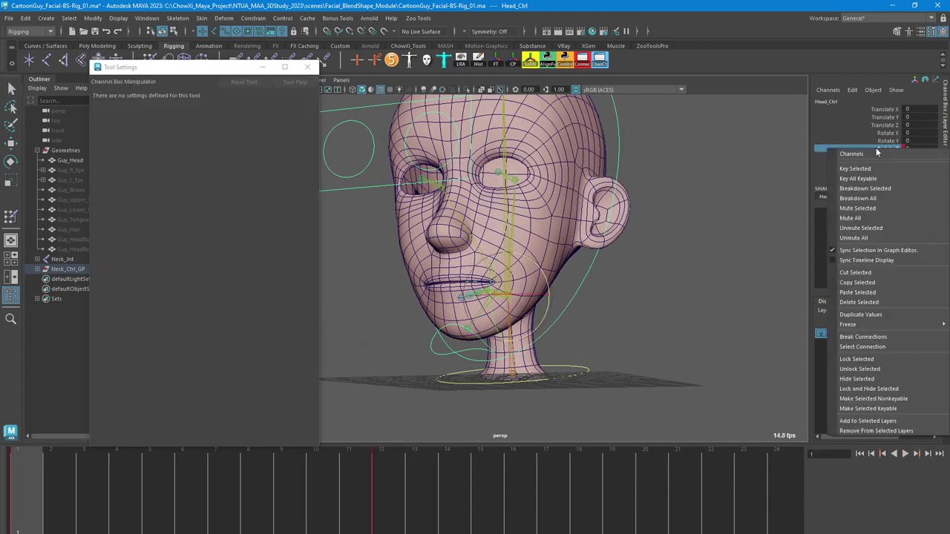
click(867, 302)
middle_drag(544, 280, 754, 361)
click(665, 350)
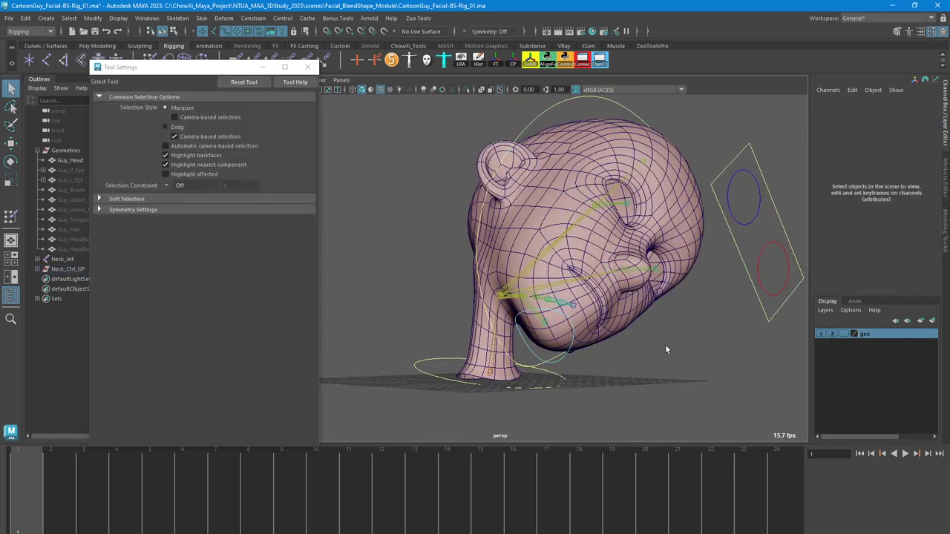
Mirror the head mesh's skin weights across YZ, positive to negative, using Closest point on surface and Closest joint
click(530, 222)
key(1)
alt+drag(540, 210, 530, 232)
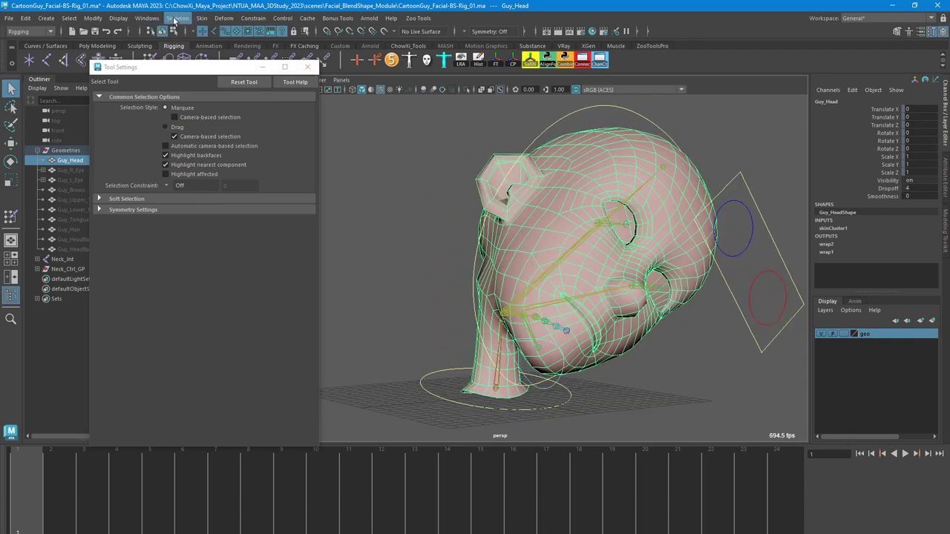
click(201, 17)
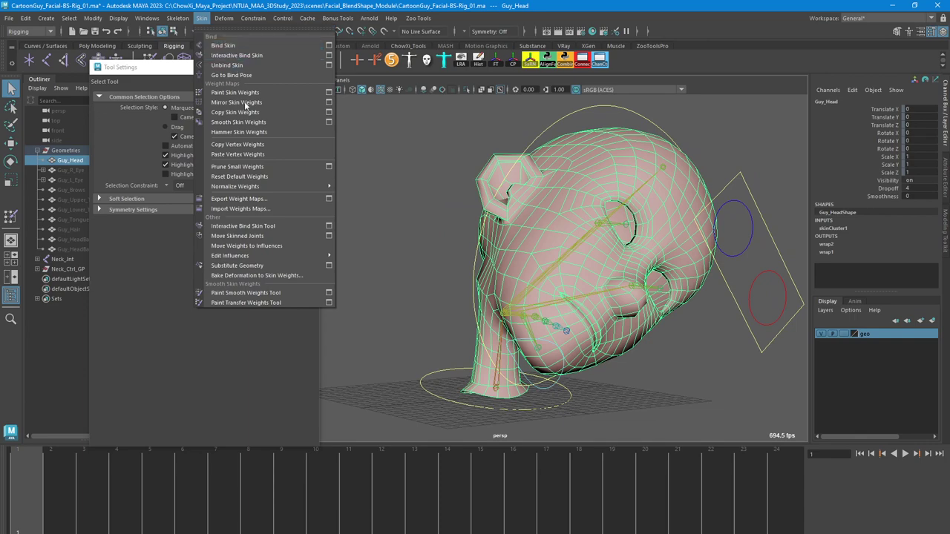
click(328, 103)
drag(679, 257, 762, 236)
alt+right_drag(516, 236, 535, 261)
alt+drag(534, 262, 548, 265)
click(770, 406)
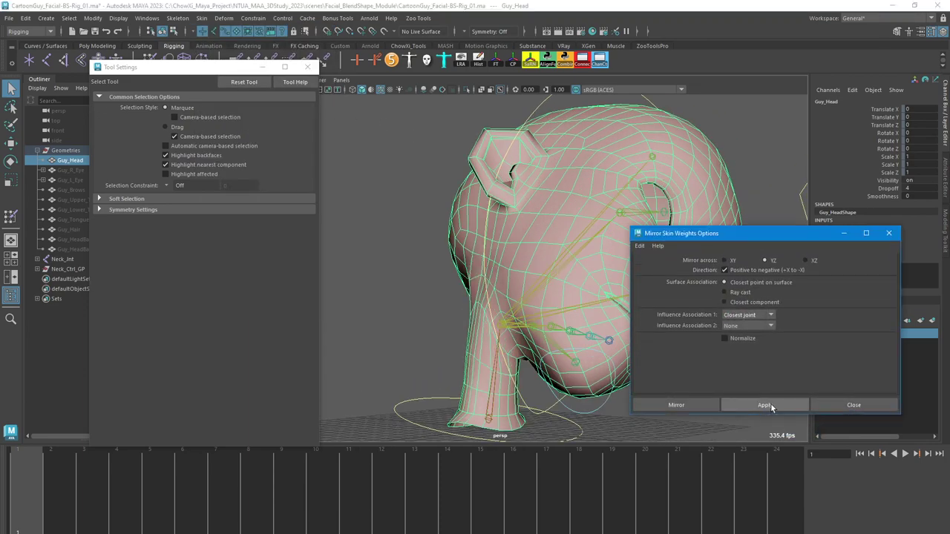
alt+drag(487, 318, 526, 306)
click(889, 234)
Resume skin weight painting and smooth the mirrored side's Neck_Jnt weights around the nape and jaw base at opacity 0.5
scroll(572, 292, up, 2)
alt+middle_drag(524, 253, 499, 250)
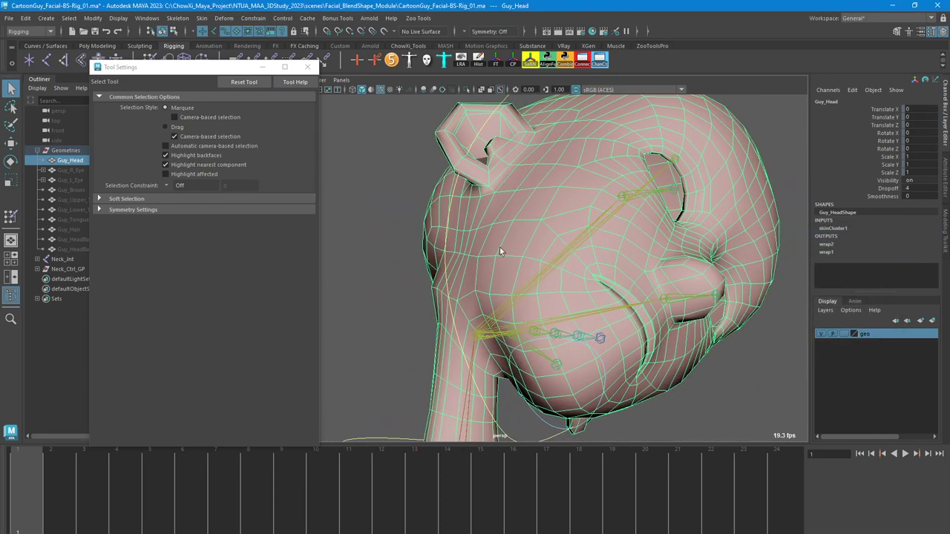
click(15, 221)
alt+drag(332, 259, 388, 260)
alt+drag(416, 291, 464, 280)
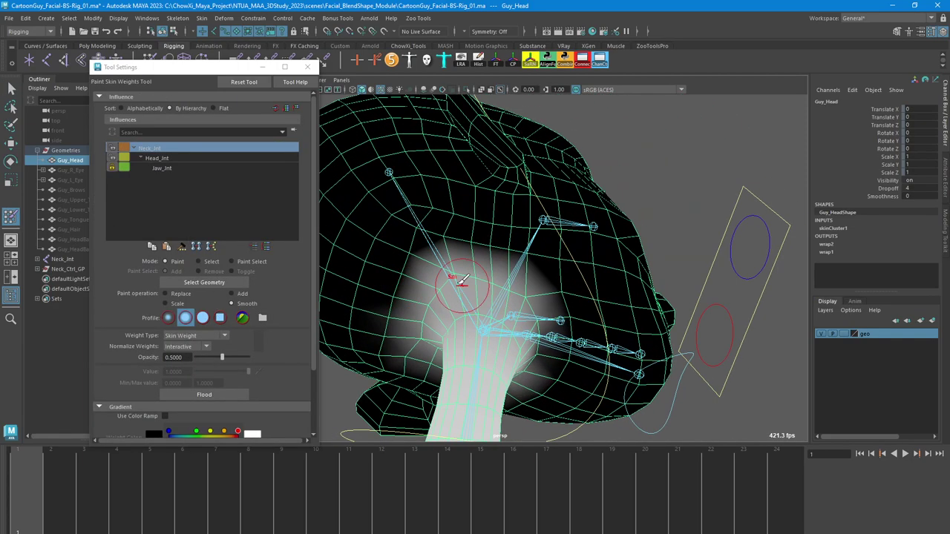
mouse_move(448, 245)
mouse_down()
mouse_move(514, 262)
mouse_move(479, 260)
mouse_up()
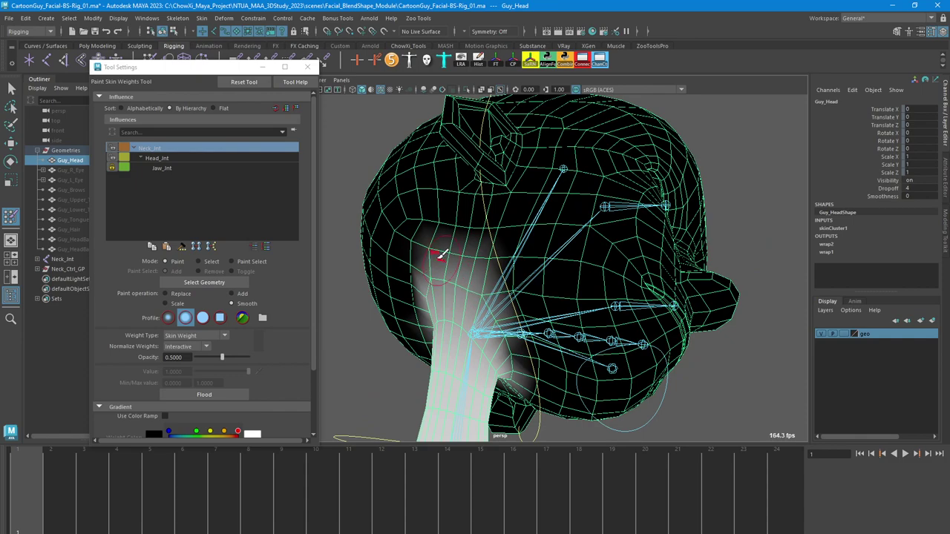
mouse_move(479, 256)
alt+mouse_down()
mouse_move(447, 257)
mouse_move(468, 293)
mouse_move(497, 299)
mouse_move(516, 342)
alt+mouse_up()
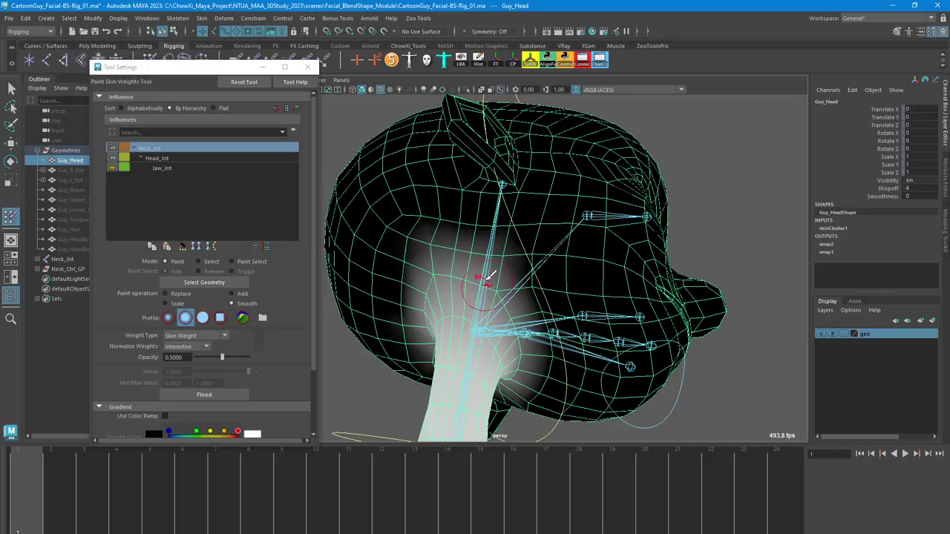
mouse_move(495, 303)
alt+mouse_down()
mouse_move(420, 245)
mouse_move(444, 269)
mouse_move(495, 265)
mouse_move(445, 267)
mouse_move(638, 327)
mouse_move(619, 334)
alt+mouse_up()
Leave weight painting and reset the head control's Rotate Z to 0
key(q)
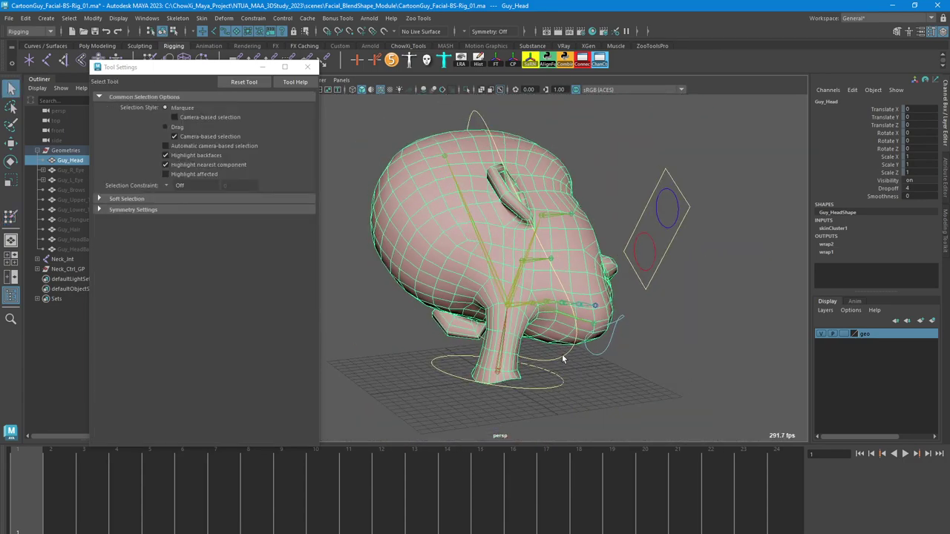
click(562, 357)
text(0)
key(Return)
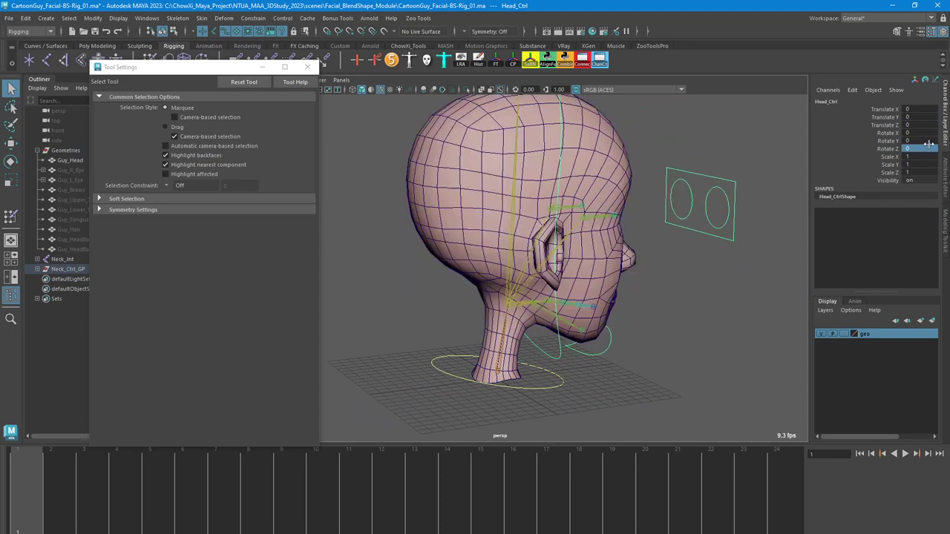
Try rotating the head control to check the smoothed neck, and undo the rotation
alt+drag(687, 258, 541, 229)
key(e)
drag(517, 311, 523, 329)
key(ctrl+z)
alt+drag(622, 288, 600, 330)
key(5)
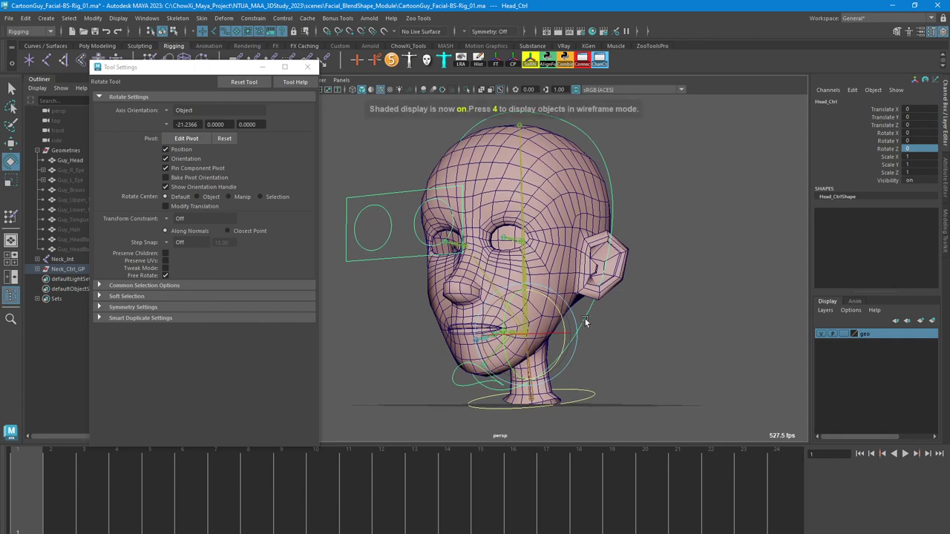
Select the head mesh in its neutral pose
right_drag(592, 222, 642, 206)
click(624, 209)
alt+drag(624, 209, 627, 215)
click(574, 206)
right_drag(574, 192, 625, 177)
click(641, 161)
alt+drag(641, 161, 600, 172)
click(562, 185)
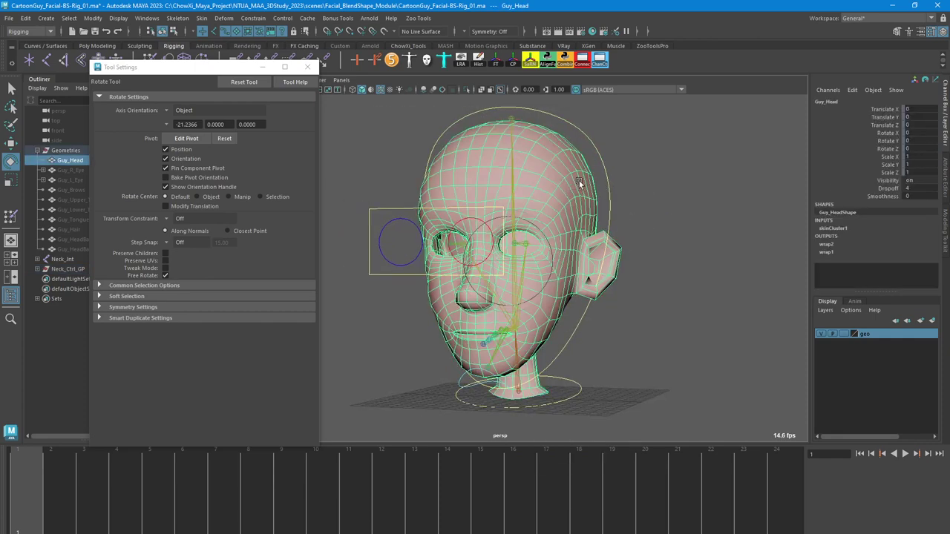
Unhide the eyes, brows, teeth, tongue, hair and both head base meshes, from Guy_R_Eye through Guy_HeadBase1
click(629, 175)
alt+drag(629, 176, 600, 186)
click(262, 67)
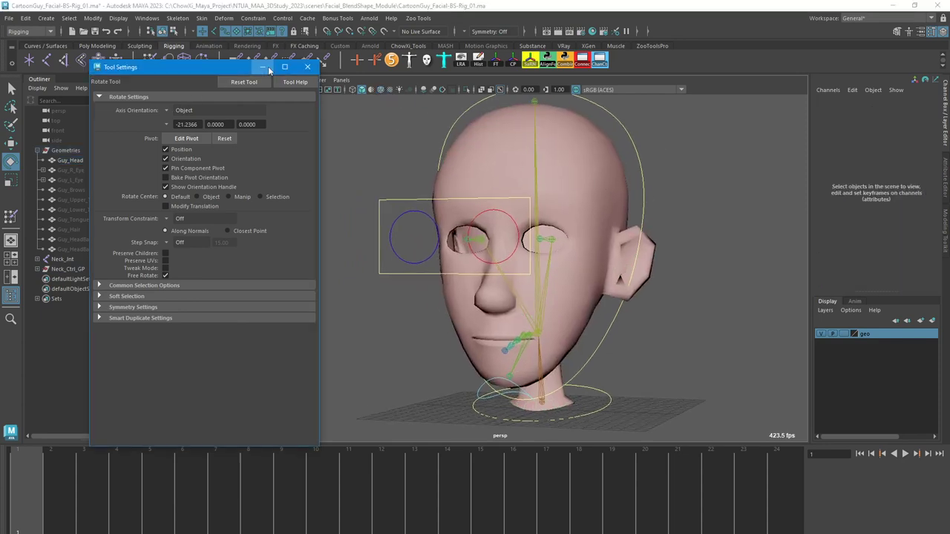
drag(78, 170, 89, 245)
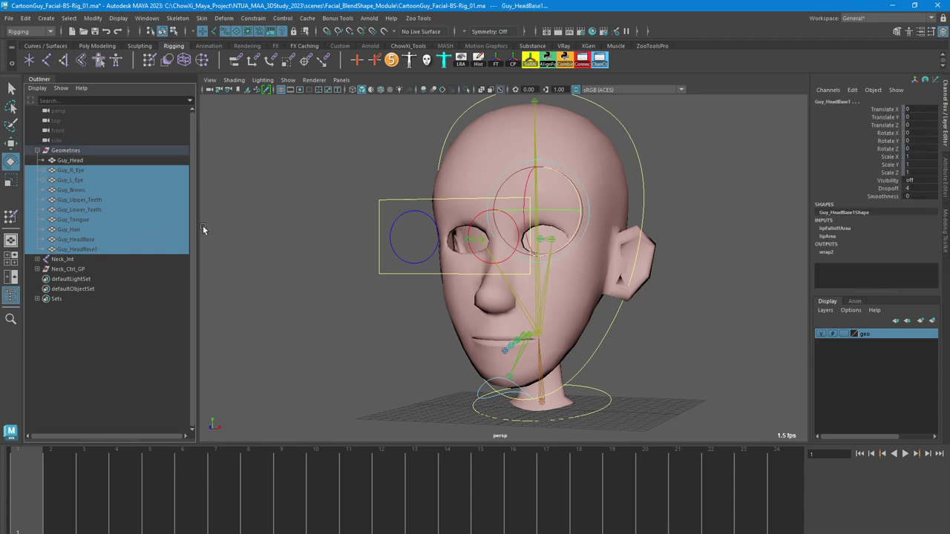
alt+middle_drag(697, 244, 594, 260)
click(594, 260)
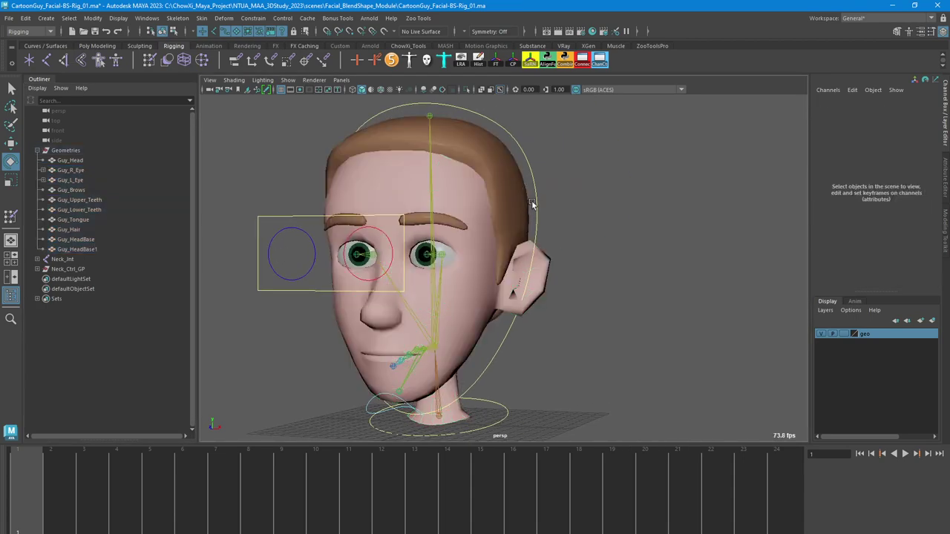
Rotate the head control about 54 degrees on Z, and hide the Guy_HeadBase and Guy_HeadBase1 meshes
click(539, 193)
mouse_move(436, 304)
mouse_down()
mouse_move(469, 328)
mouse_move(437, 296)
mouse_up()
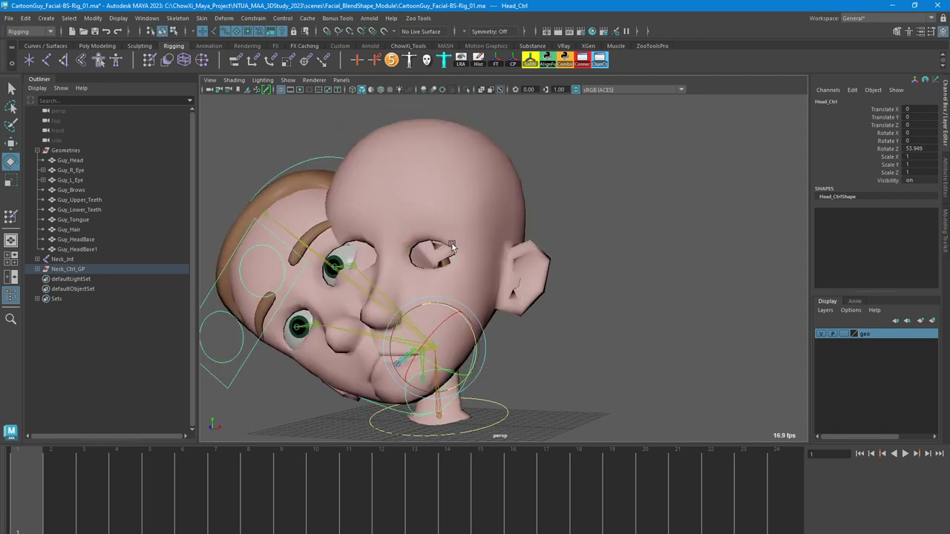
click(463, 201)
ctrl+click(89, 249)
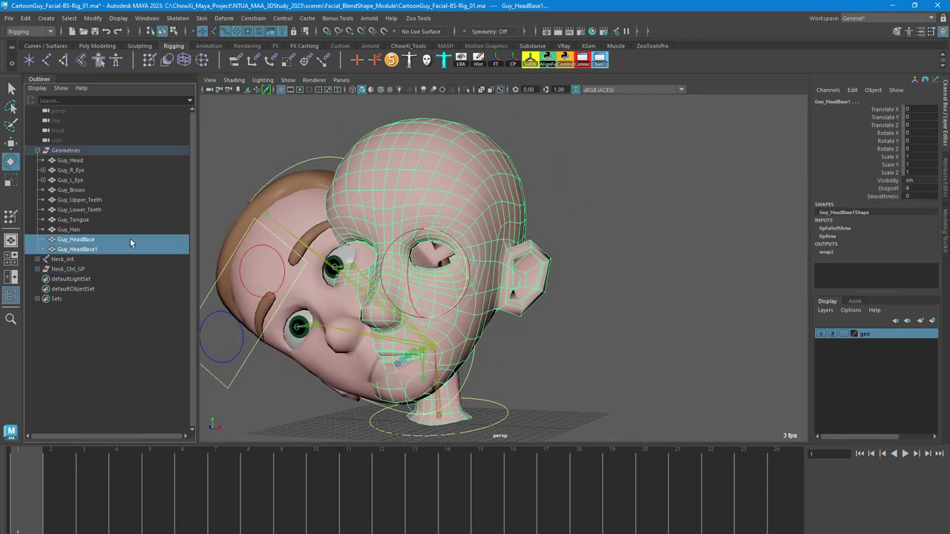
key(ctrl+h)
Reset the head control's Rotate Z to 0
click(556, 265)
click(476, 328)
drag(471, 323, 491, 360)
key(ctrl+z)
click(507, 413)
click(479, 339)
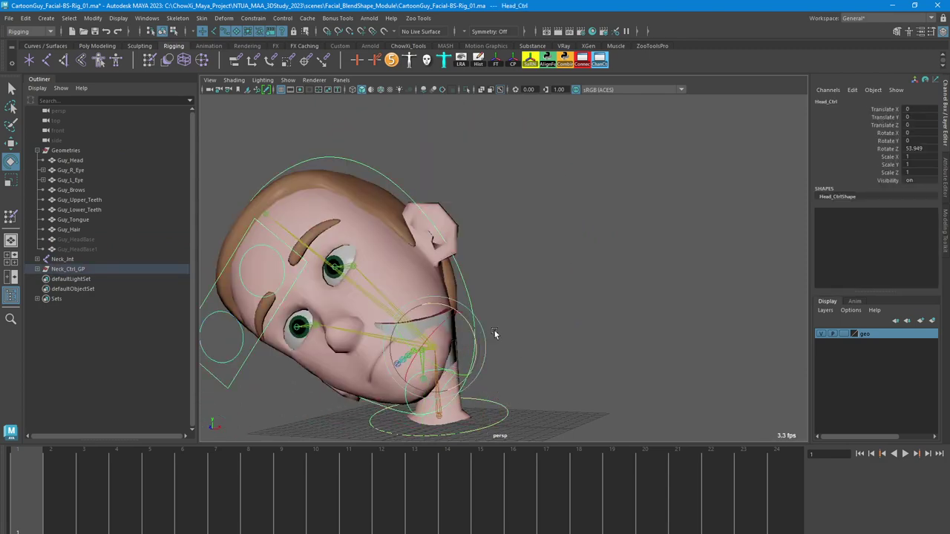
text(0)
key(Return)
Try rotating the neck control to check that all the head parts follow, and undo the rotation
click(499, 421)
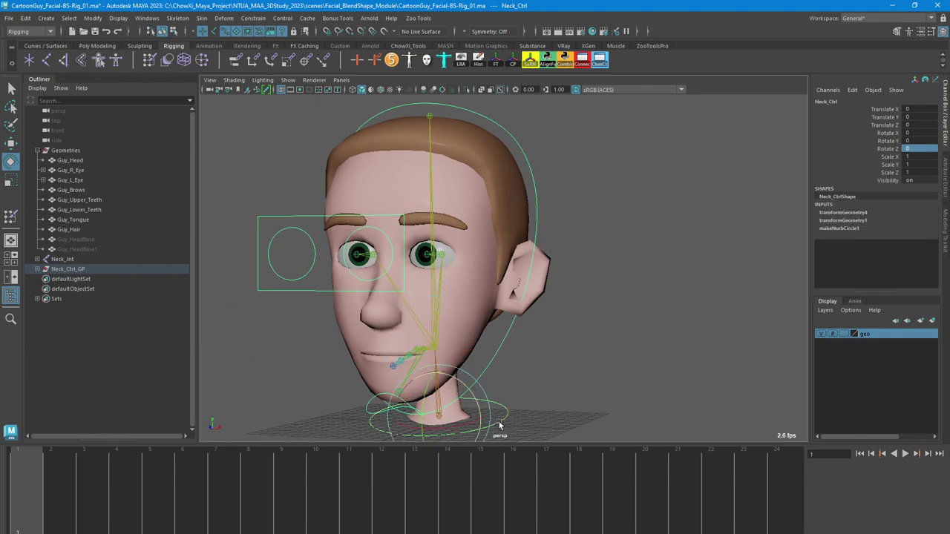
drag(467, 395, 457, 360)
key(ctrl+z)
alt+middle_drag(457, 360, 462, 306)
click(590, 317)
alt+drag(590, 317, 548, 351)
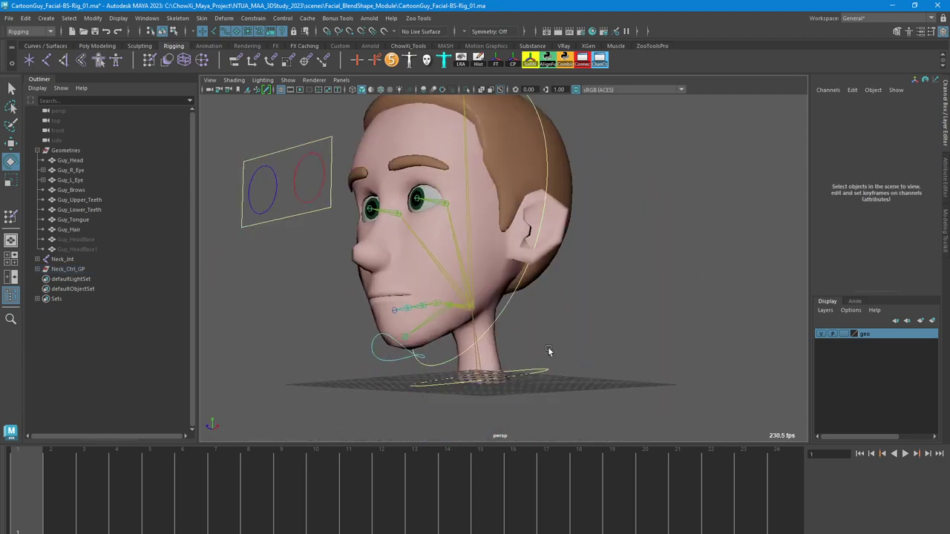
Try rotating the jaw control to check the mouth opening, and undo the rotation
click(374, 356)
key(r)
key(e)
drag(418, 306, 433, 339)
key(ctrl+z)
alt+middle_drag(447, 346, 471, 322)
alt+right_drag(472, 322, 520, 367)
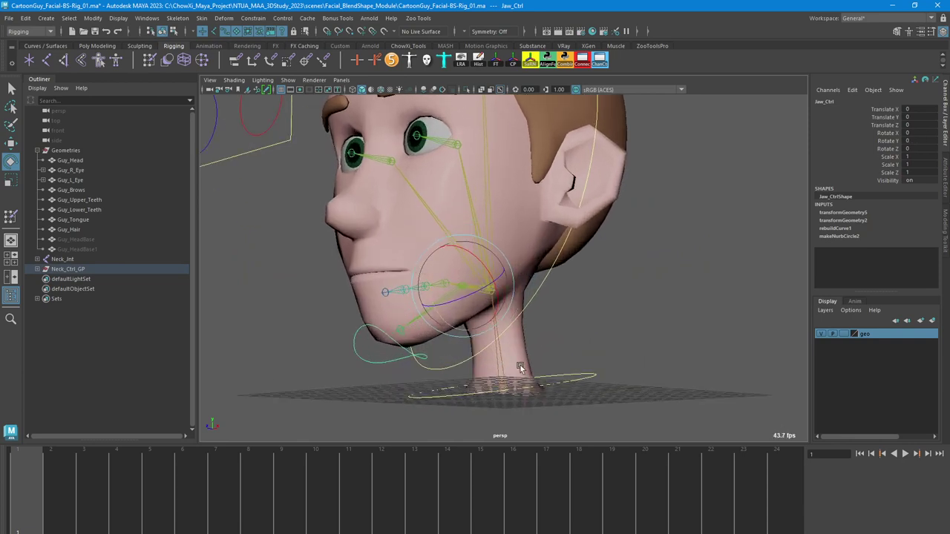
key(q)
alt+right_drag(357, 297, 410, 311)
alt+drag(410, 311, 411, 323)
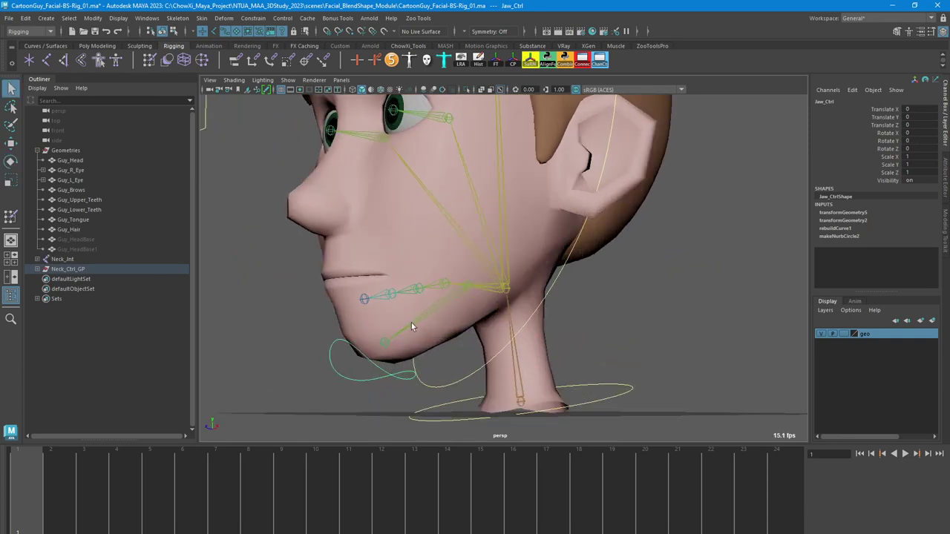
click(413, 322)
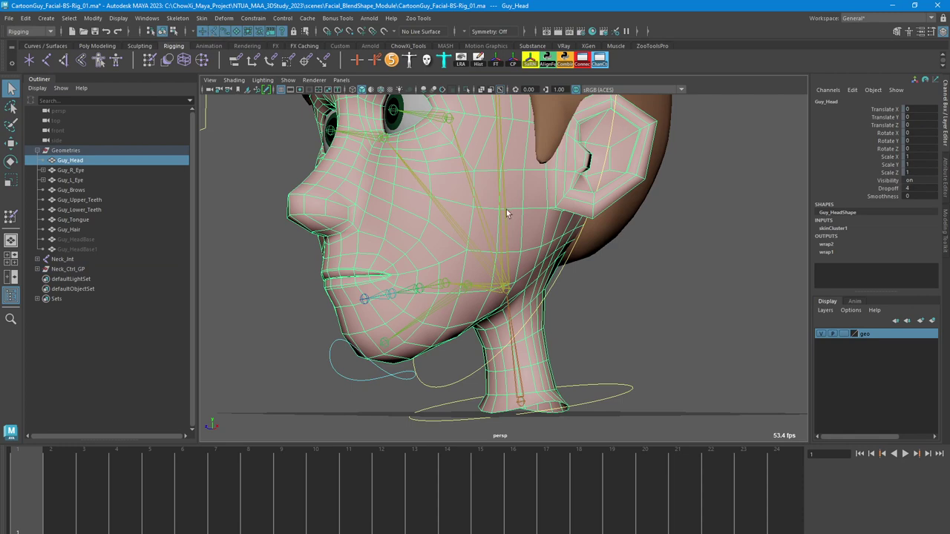
alt+drag(507, 213, 325, 255)
click(241, 345)
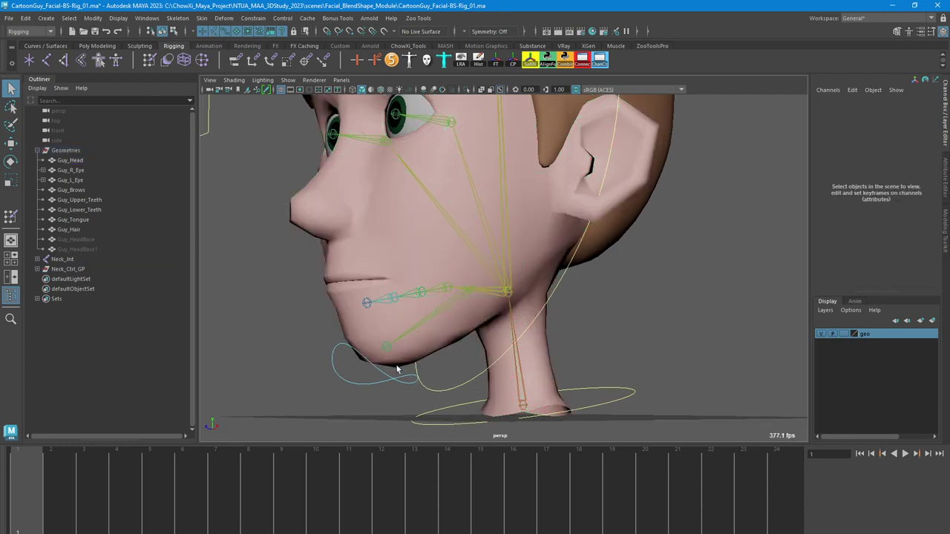
Parent-constrain and scale-constrain the Guy_Lower_Teeth mesh to Jaw_Jnt
click(416, 330)
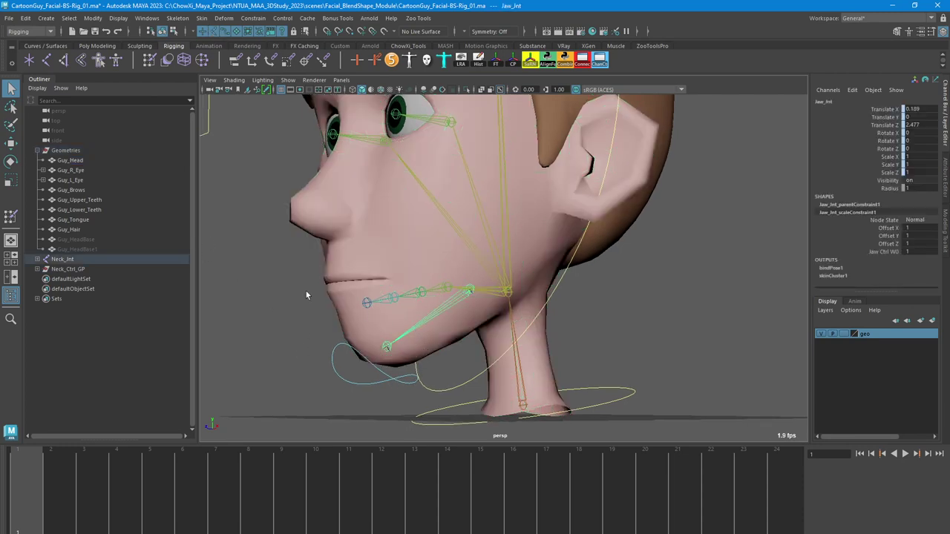
click(81, 210)
click(266, 18)
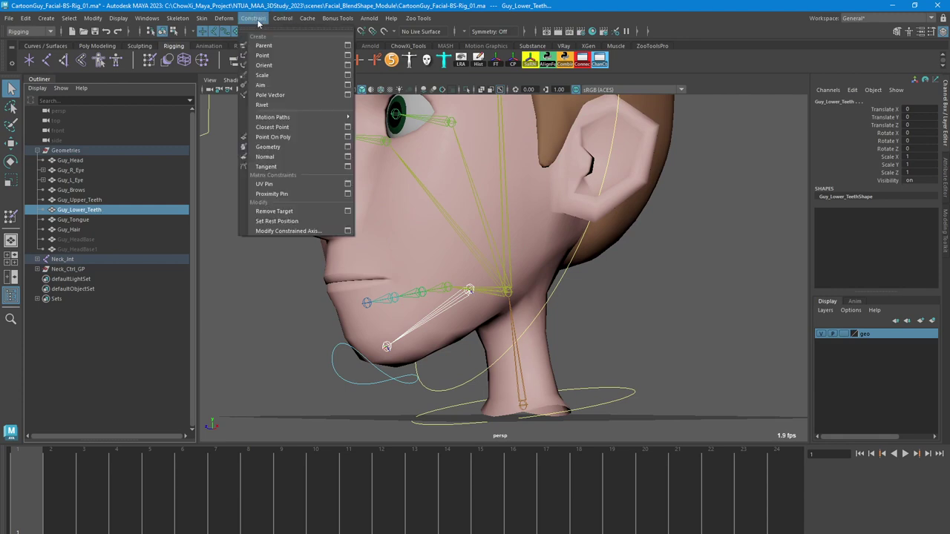
click(267, 45)
click(262, 76)
Open the mouth by rotating the jaw control to about -52 on Y, and check the lower teeth inside it
alt+drag(446, 297, 468, 302)
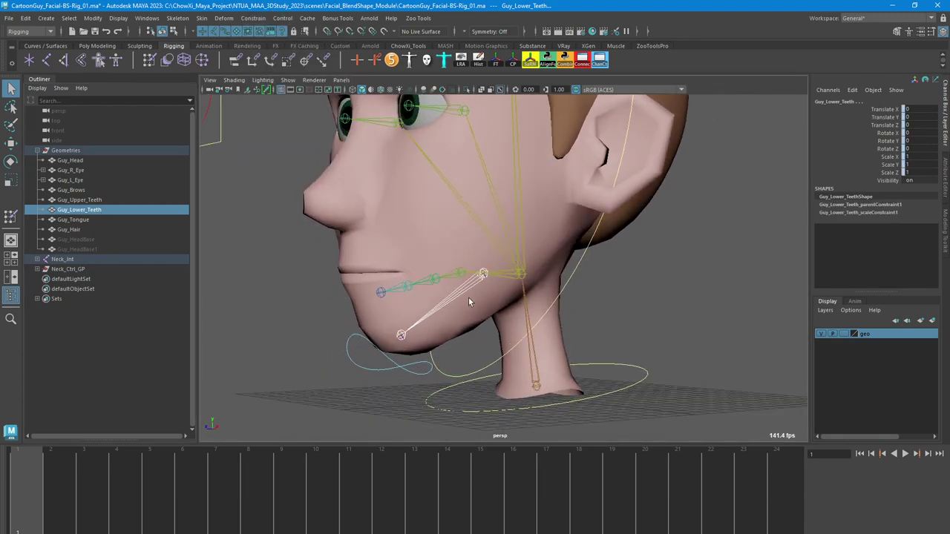
click(447, 371)
key(w)
key(e)
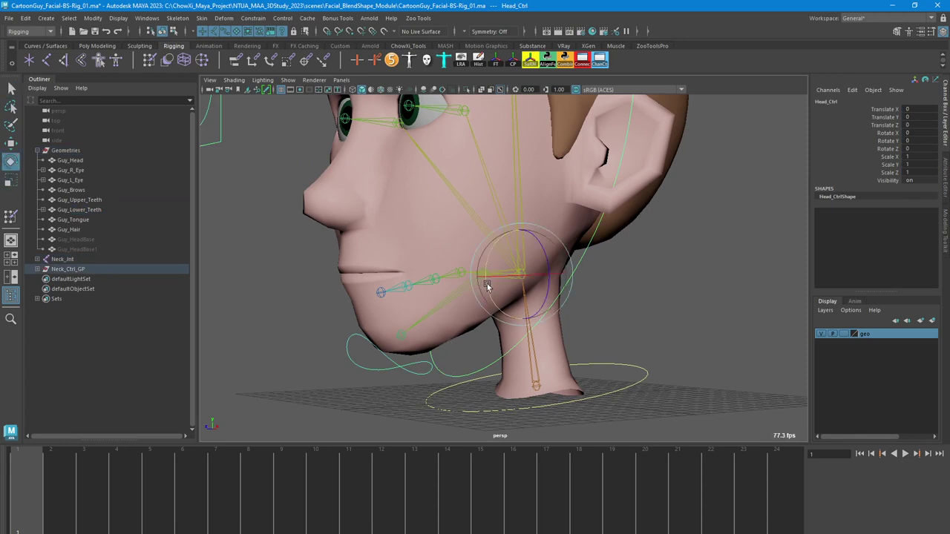
click(419, 377)
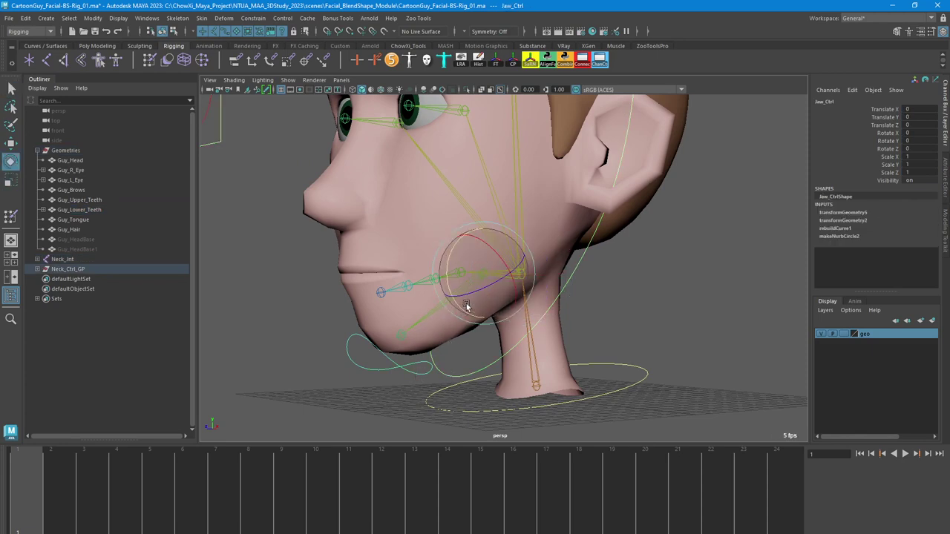
drag(456, 313, 507, 360)
alt+drag(466, 335, 501, 294)
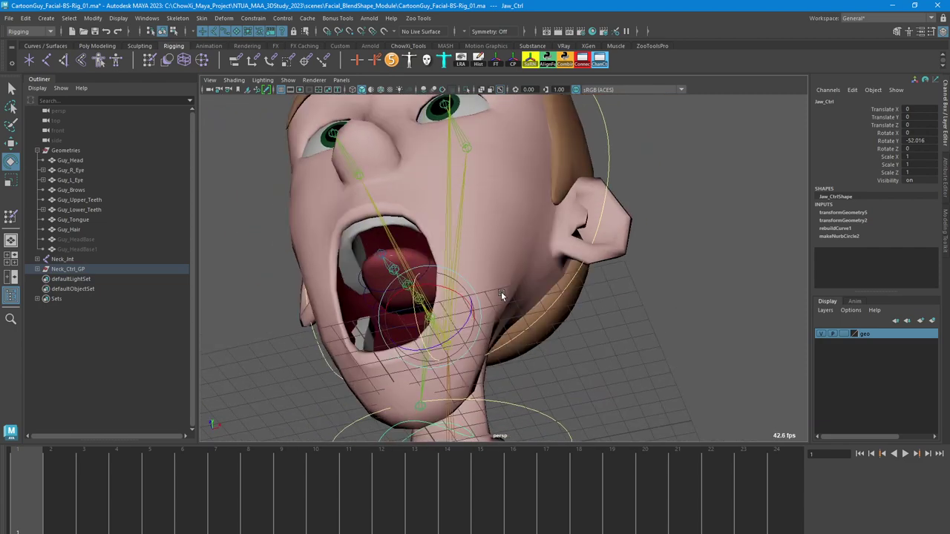
alt+middle_drag(501, 294, 519, 300)
click(585, 319)
alt+drag(587, 317, 586, 278)
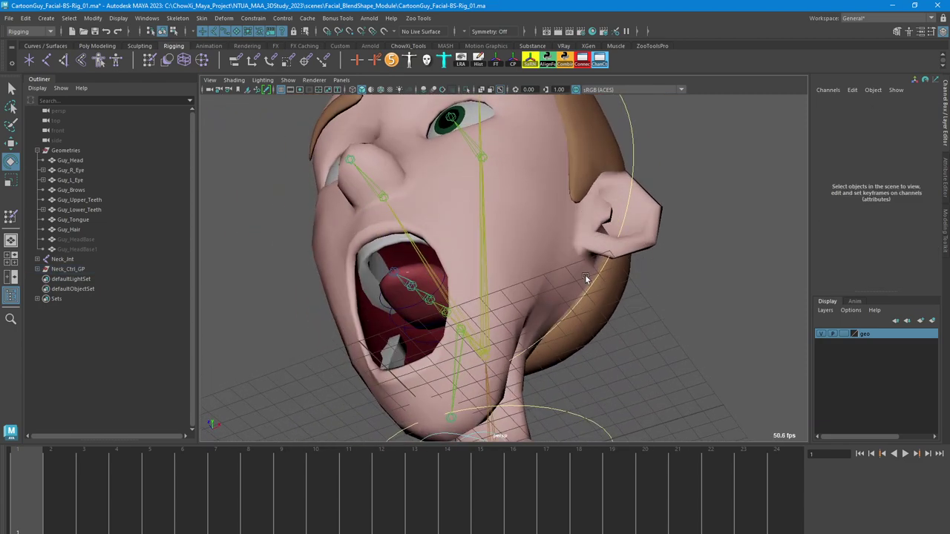
Parent-constrain and scale-constrain the Guy_Upper_Teeth mesh to Head_Jnt
click(386, 248)
alt+drag(476, 260, 516, 338)
click(508, 315)
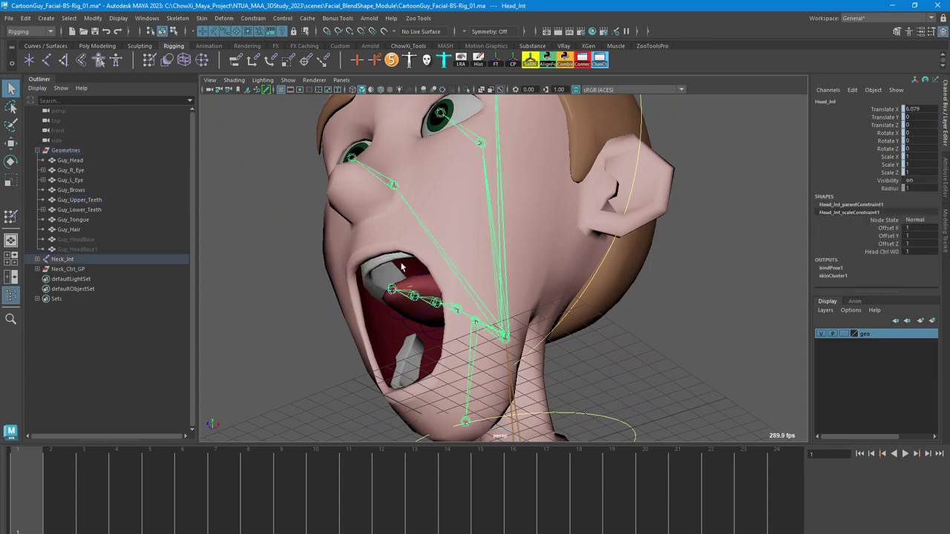
click(380, 264)
click(253, 18)
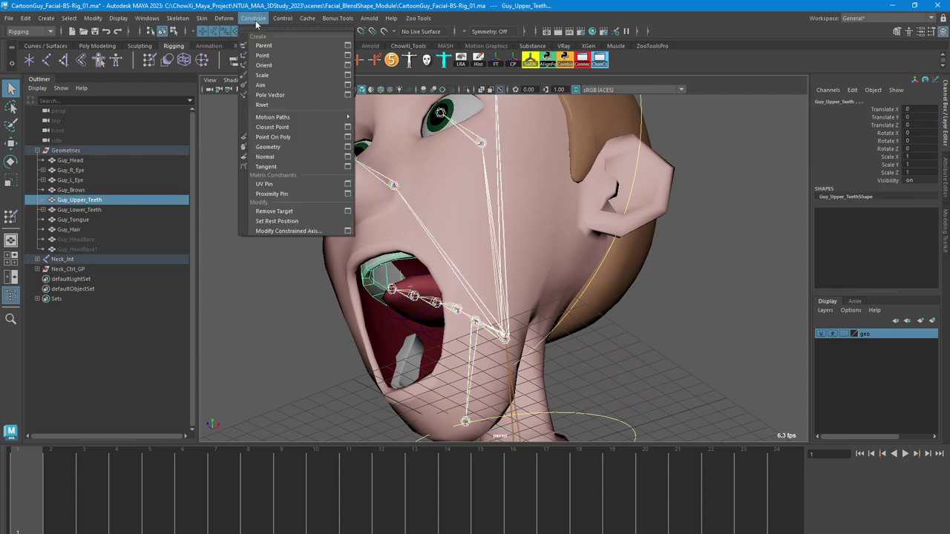
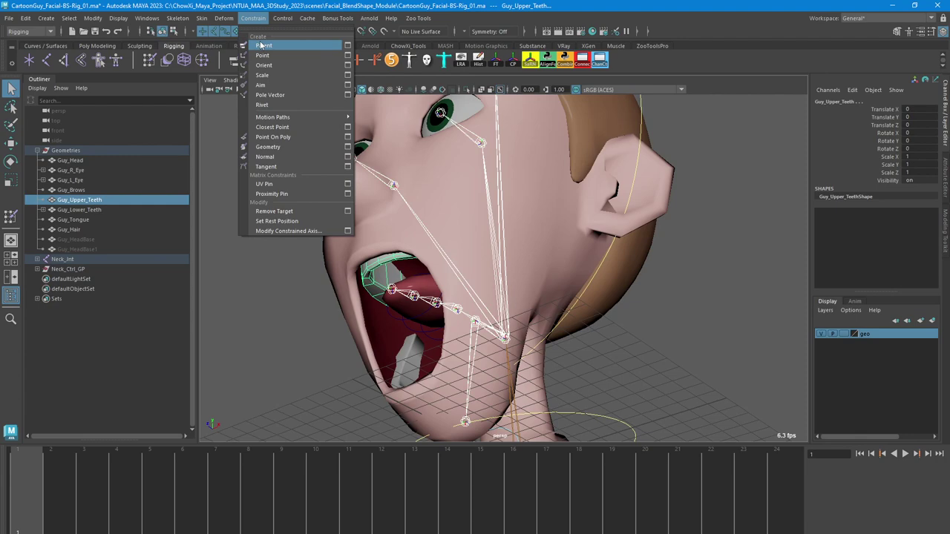
click(264, 45)
click(253, 19)
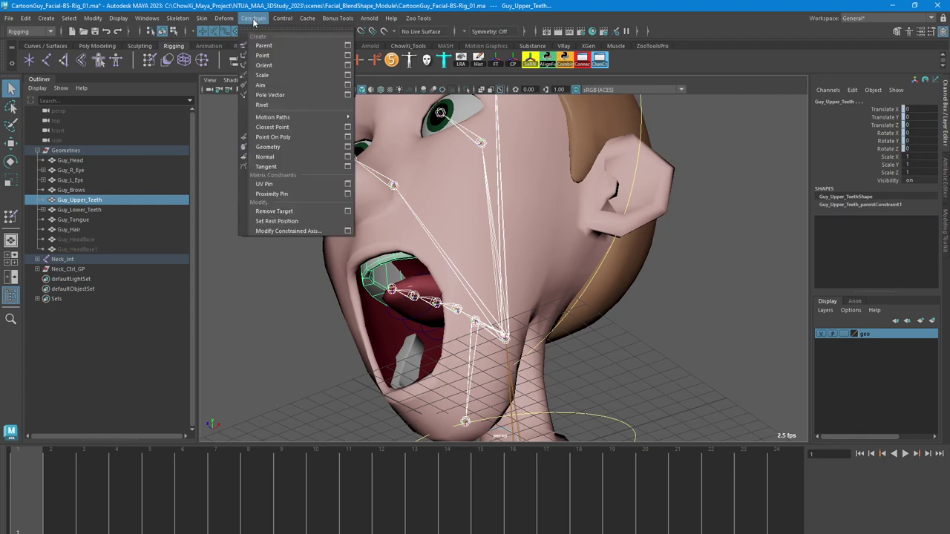
click(263, 76)
Try rotating the head control with the mouth open to check the constrained teeth, and undo the rotations
scroll(564, 297, down, 5)
alt+drag(594, 305, 495, 254)
click(549, 275)
key(e)
key(ctrl+z)
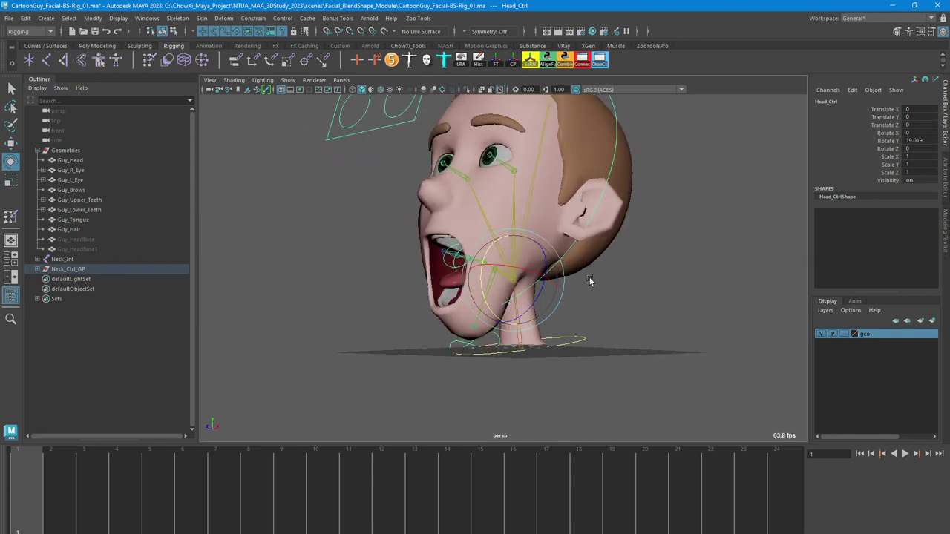
key(ctrl+z)
key(ctrl+z)
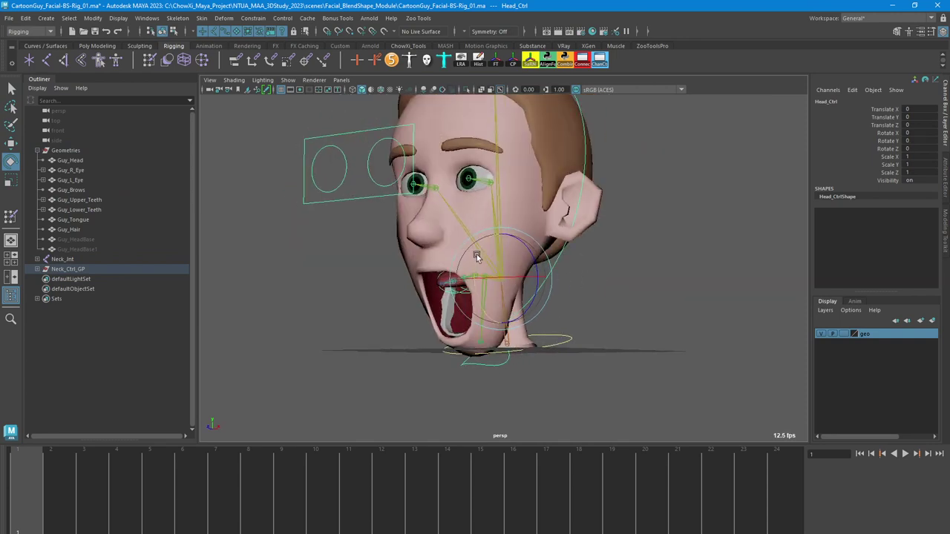
alt+drag(483, 259, 630, 286)
click(628, 274)
key(ctrl+z)
key(ctrl+z)
Enlarge the viewport by shrinking the timeline area, and clear the selection
drag(537, 446, 538, 520)
scroll(583, 407, up, 3)
mouse_move(582, 408)
alt+mouse_down()
mouse_move(594, 436)
mouse_move(579, 409)
alt+mouse_up()
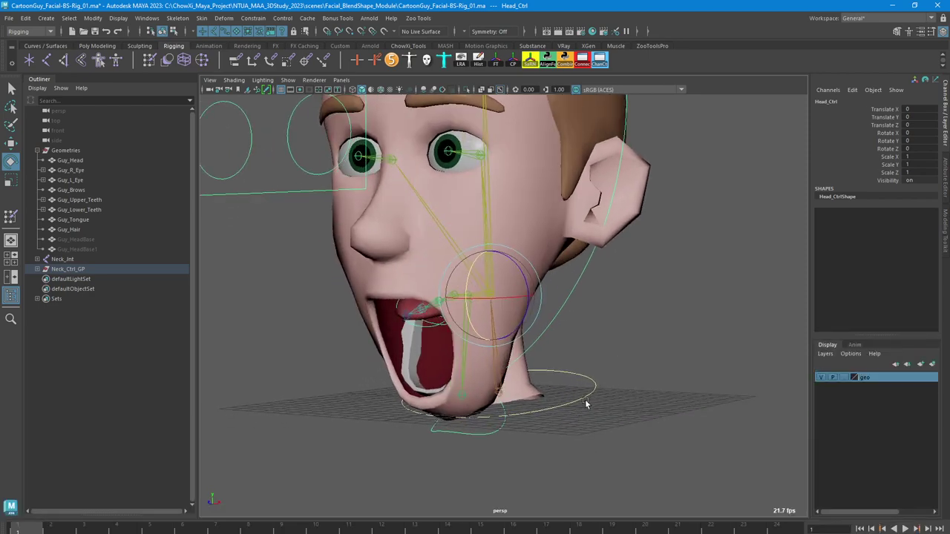
click(585, 408)
Try rotating the tongue base control inside the open mouth, and undo the rotation
scroll(602, 383, up, 5)
alt+drag(553, 367, 496, 340)
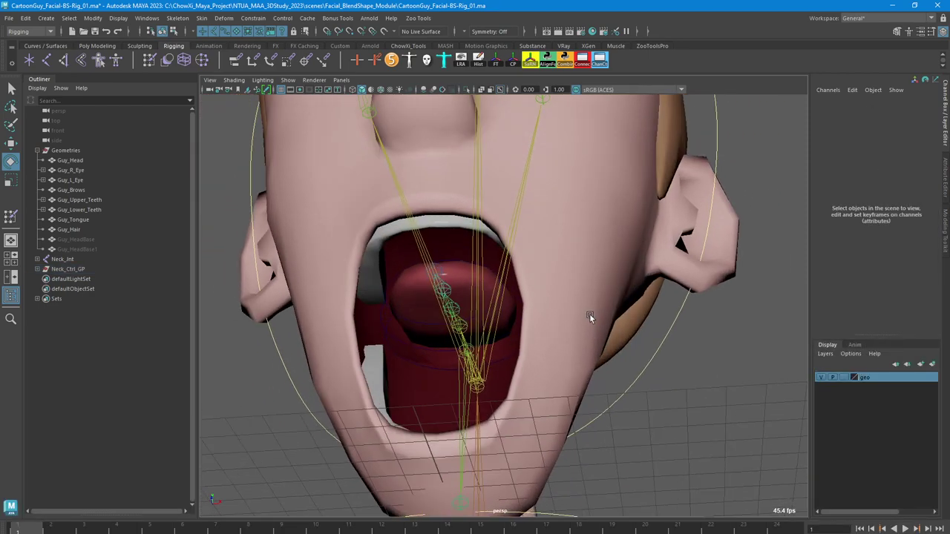
key(q)
click(464, 370)
click(457, 369)
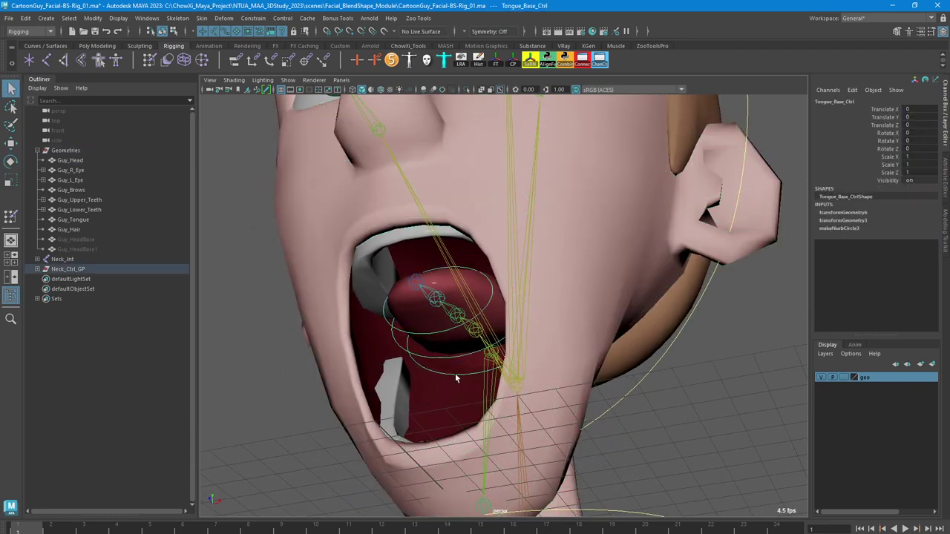
key(e)
drag(463, 335, 495, 329)
key(ctrl+z)
Select Tongue_Jnt01, Tongue_Jnt02 and Tongue_Jnt03 together with the Guy_Tongue mesh
key(q)
click(491, 319)
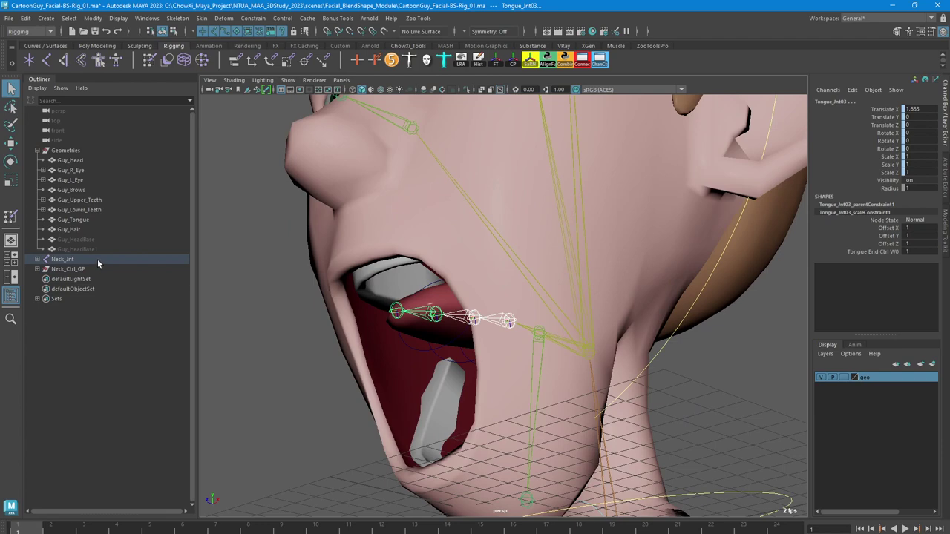
key(f)
click(95, 388)
ctrl+click(86, 398)
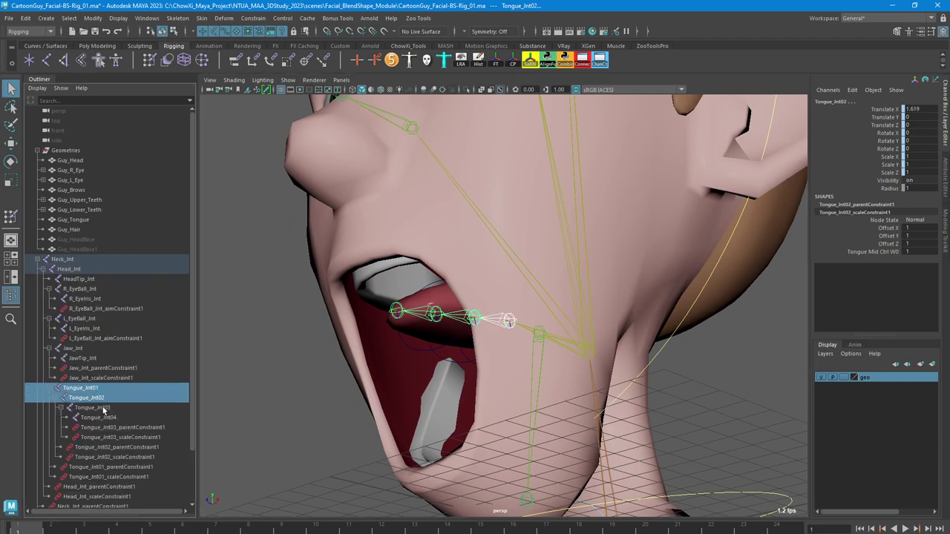
ctrl+click(92, 407)
alt+drag(427, 344, 365, 355)
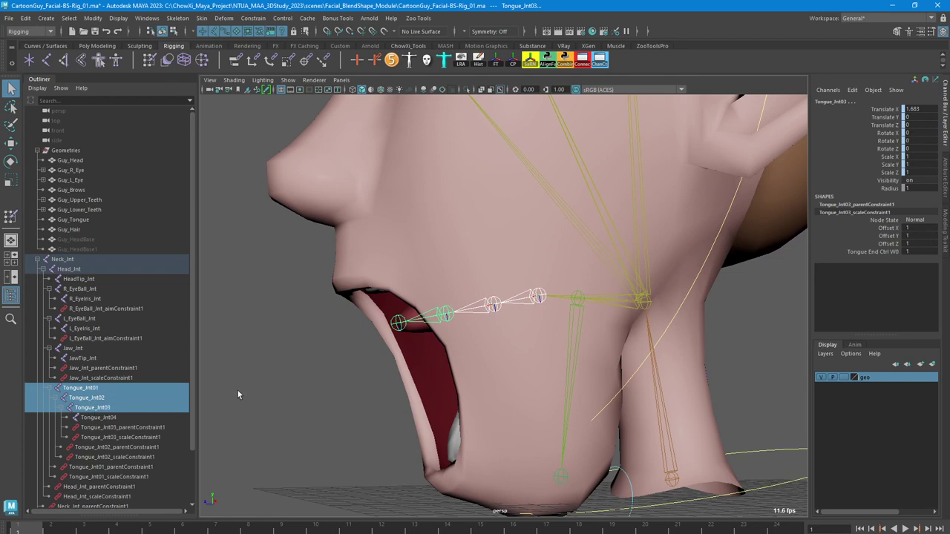
alt+drag(406, 344, 440, 217)
shift+click(430, 328)
Open the Bind Skin options, reset them to defaults, and set Bind to to Selected joints
click(201, 17)
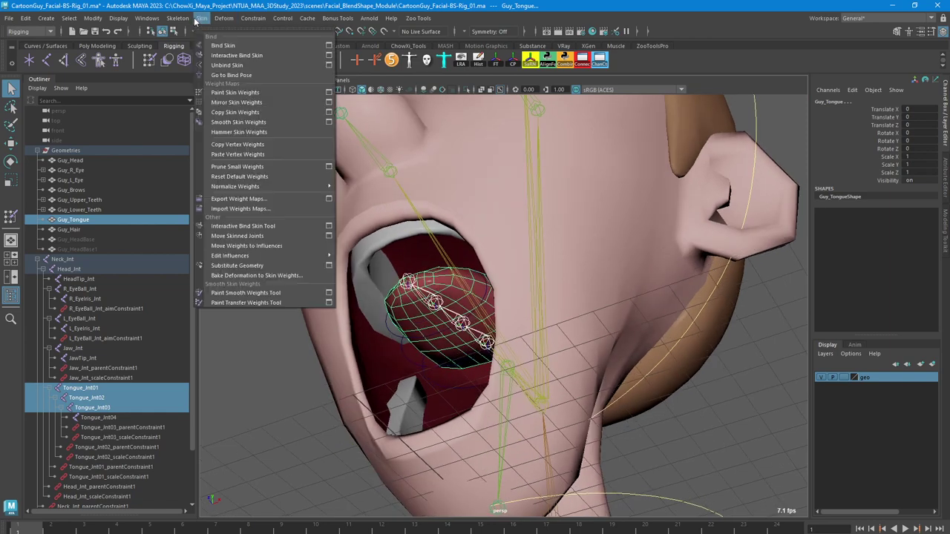
click(330, 43)
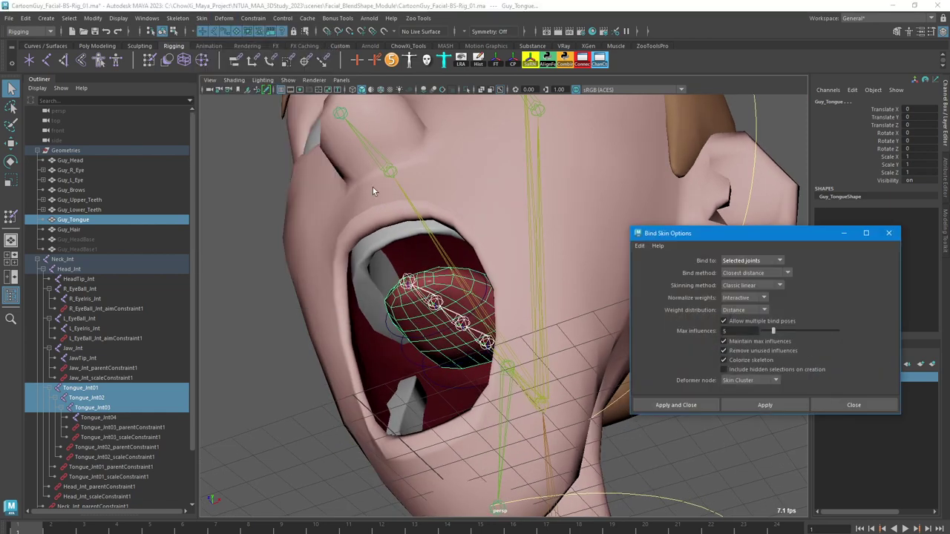
click(640, 247)
click(659, 268)
click(643, 249)
click(653, 267)
click(639, 248)
click(649, 266)
click(765, 261)
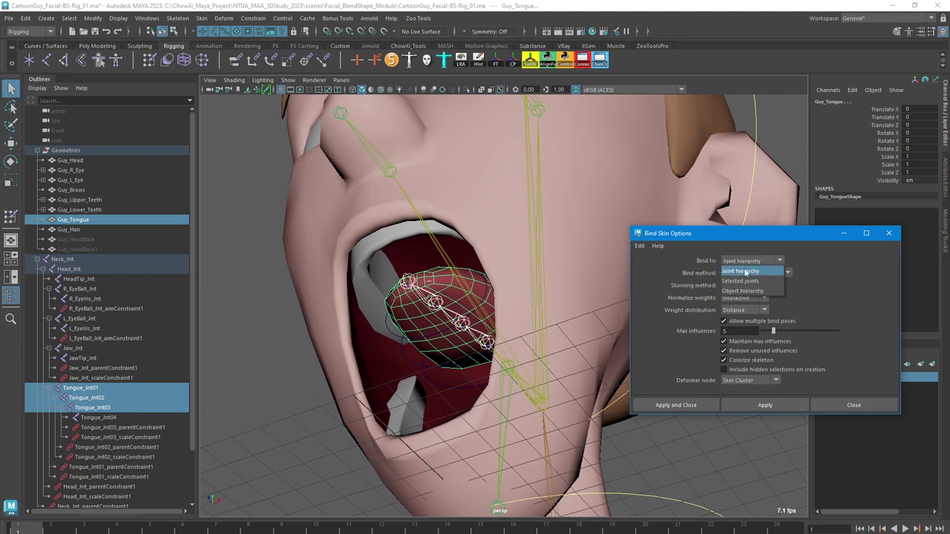
click(743, 281)
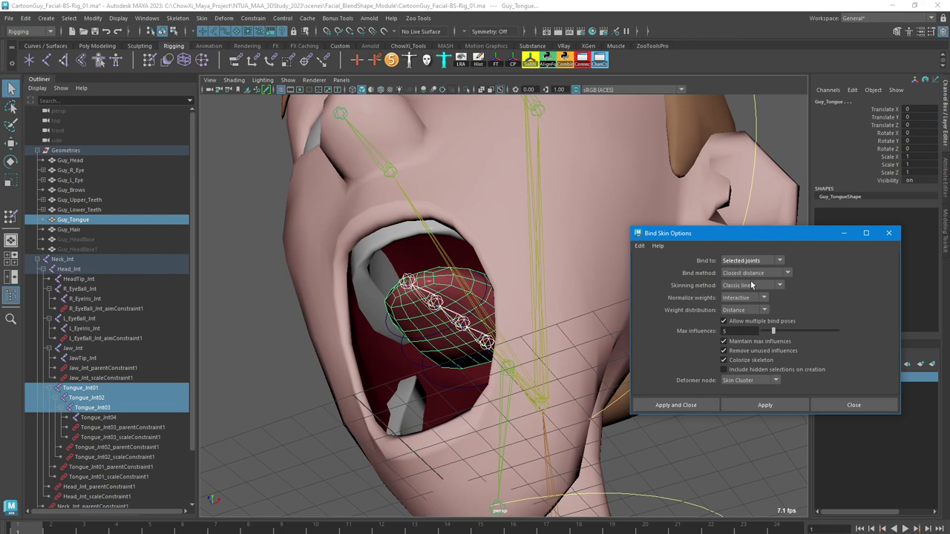
Bind the Guy_Tongue mesh to the selected tongue joints with the current Bind Skin options, and close the options
click(765, 405)
click(852, 404)
alt+drag(564, 342, 652, 341)
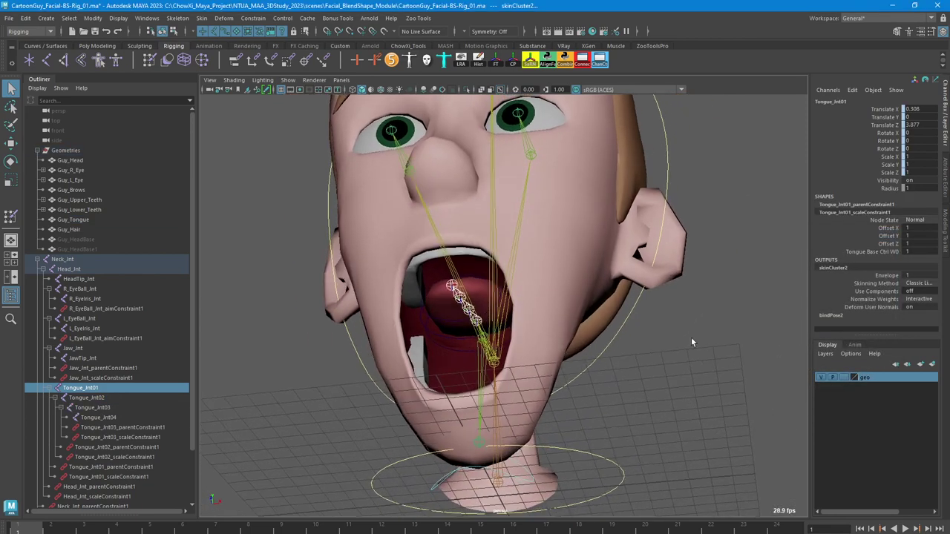
Select Tongue_Base_Ctrl inside the open mouth and try rotating it to check the binding, undoing the rotation
click(652, 342)
click(462, 347)
key(r)
key(e)
drag(471, 342, 475, 360)
key(ctrl+z)
Enable Drawing Overrides on the Tongue_Base_Ctrl shape and set its index color to light blue
click(947, 189)
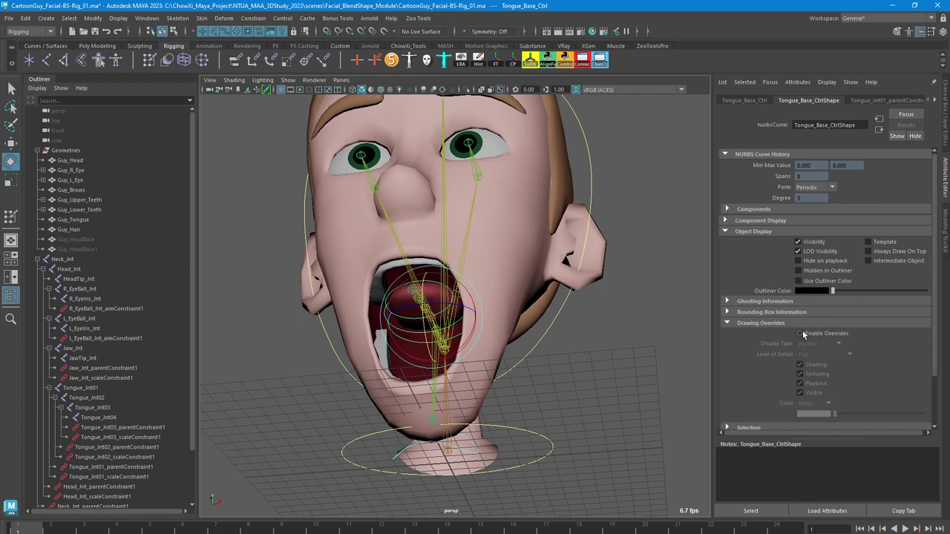
click(800, 333)
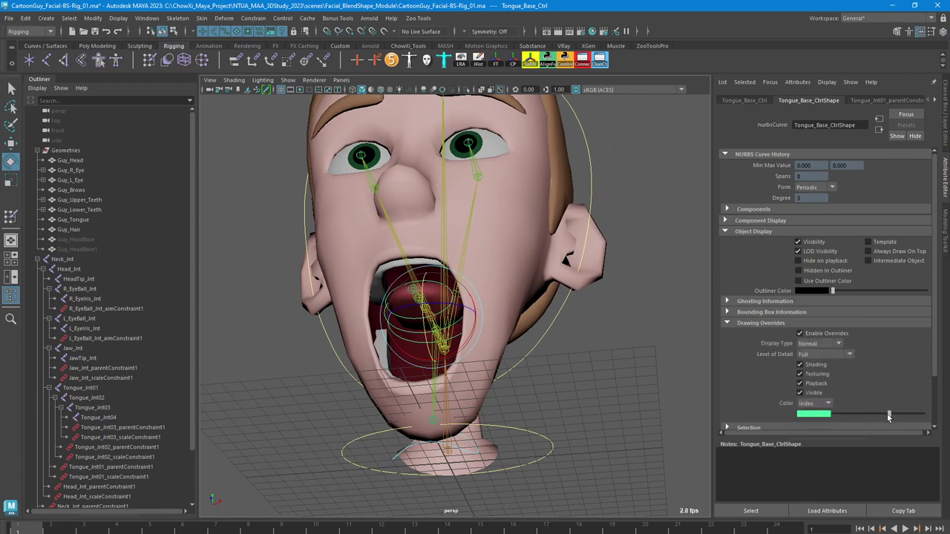
drag(889, 414, 893, 415)
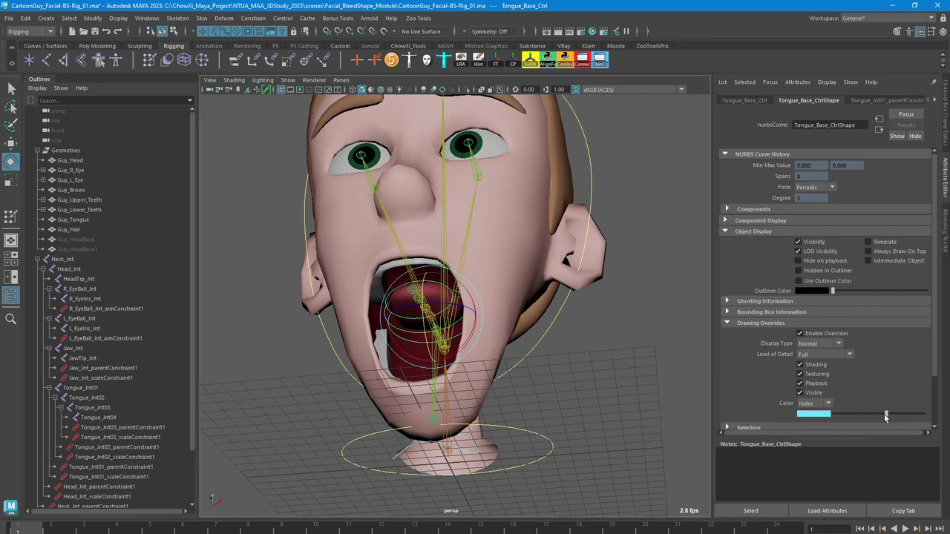
Enable Drawing Overrides on the Tongue_Mid_Ctrl shape with the same light blue index color
click(459, 369)
click(412, 329)
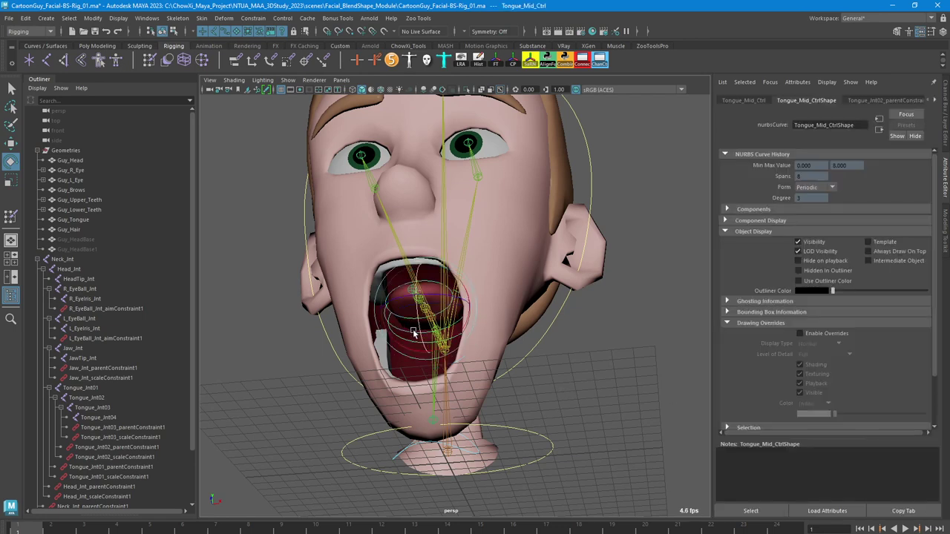
click(799, 333)
drag(854, 413, 876, 415)
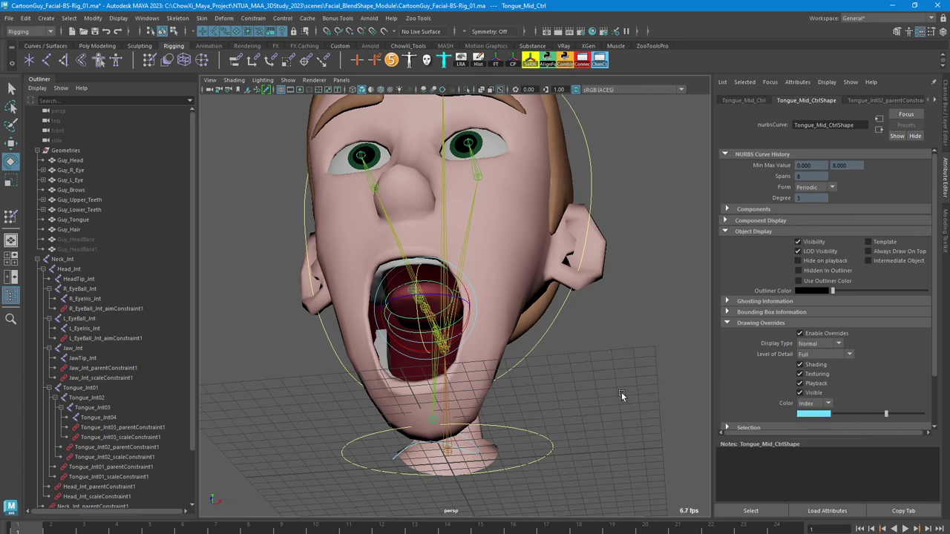
Enable Drawing Overrides on the Tongue_End_Ctrl shape with a light blue index color
click(622, 397)
alt+drag(622, 396, 428, 332)
click(397, 321)
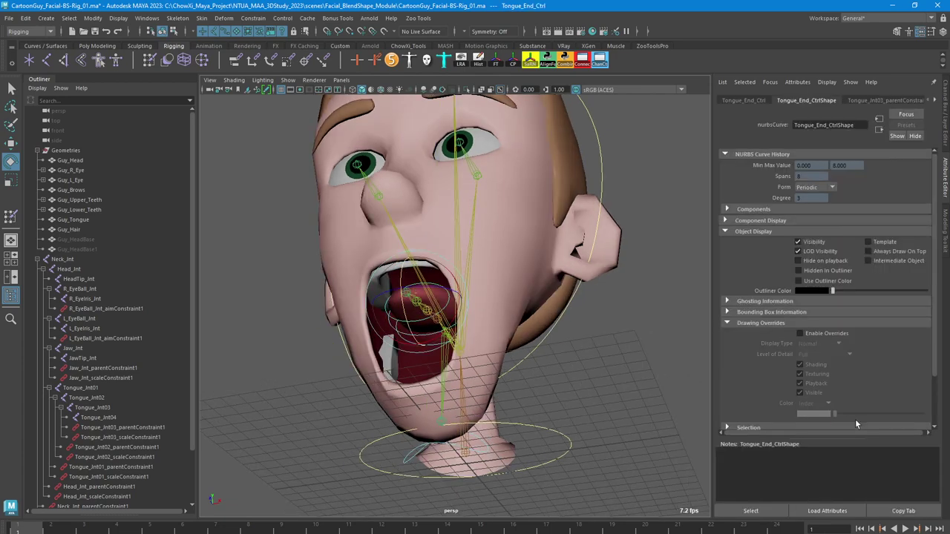
click(800, 333)
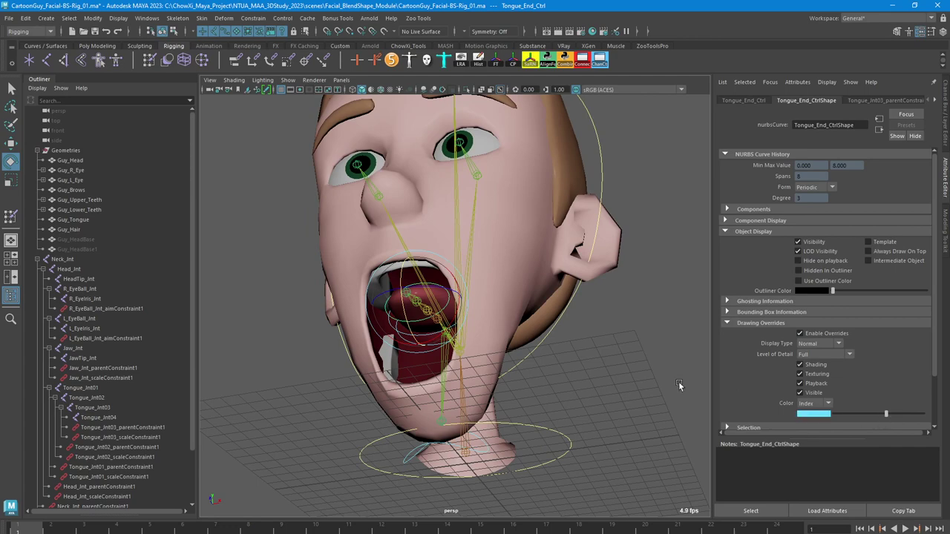
Test the tongue binding by rotating and moving the tongue controls so that the tongue sticks out of the mouth
click(591, 363)
alt+drag(591, 363, 340, 382)
click(427, 343)
key(w)
click(373, 377)
key(e)
key(w)
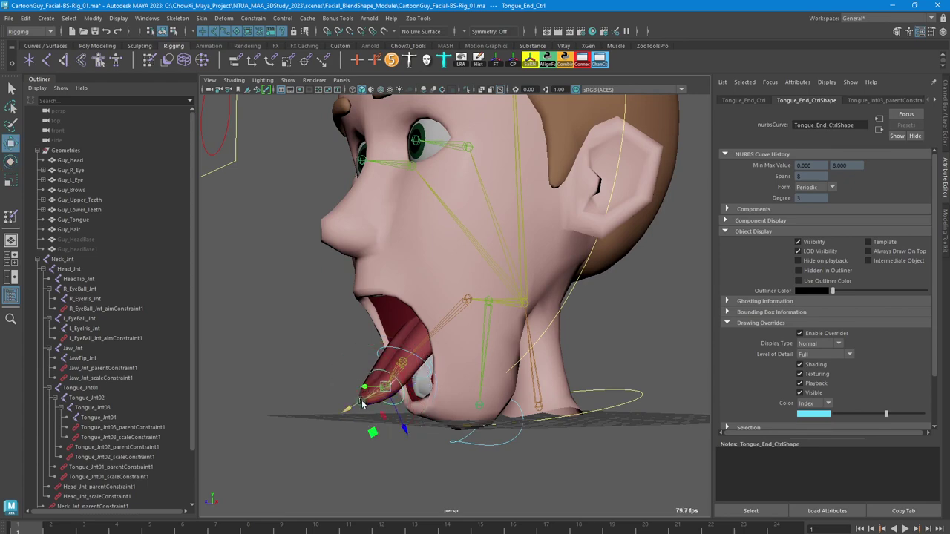
drag(373, 436, 340, 291)
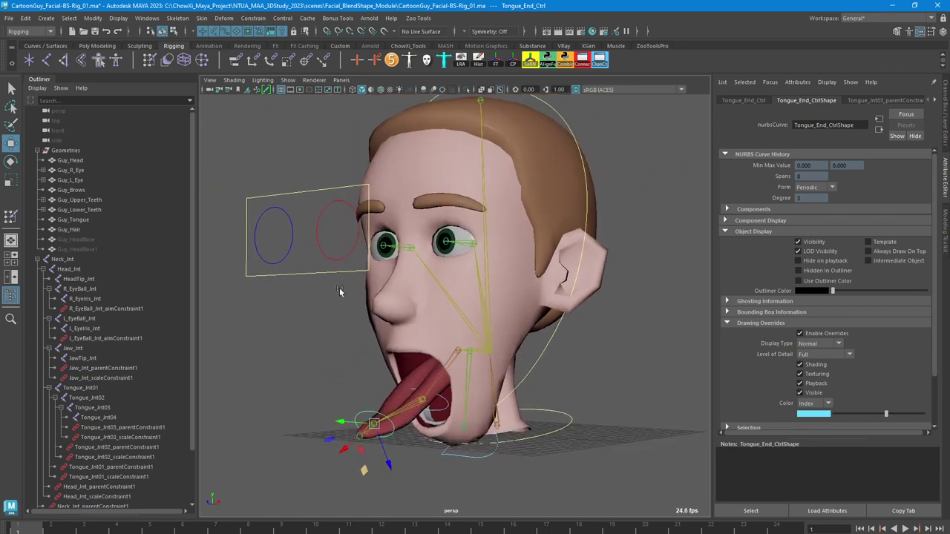
Test the eye aim by moving L_Eye_Ctrl and R_Eye_Ctrl toward each other to cross the eyes
click(353, 248)
alt+drag(406, 262, 347, 234)
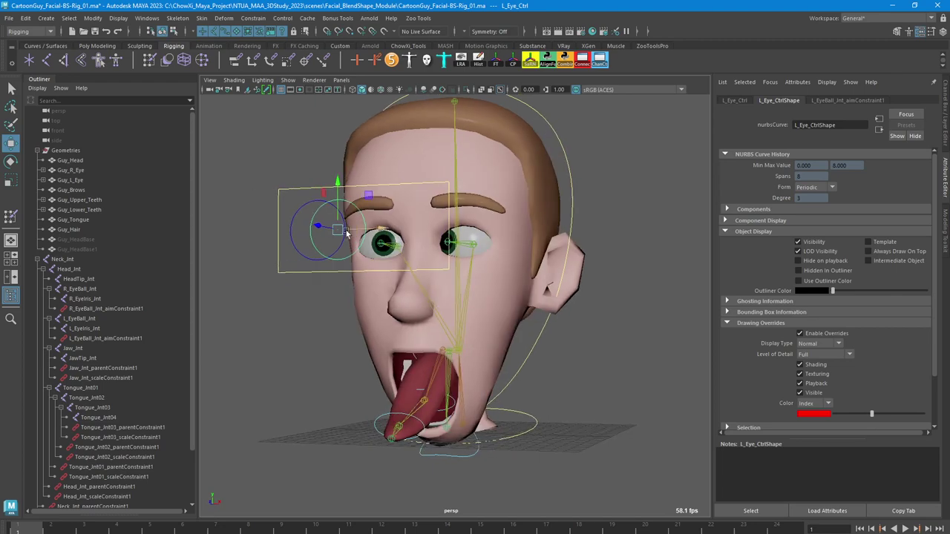
click(300, 213)
alt+drag(438, 240, 555, 373)
Test the rig by tilting the head with Head_Ctrl and rotating Jaw_Ctrl
click(499, 379)
click(486, 368)
key(e)
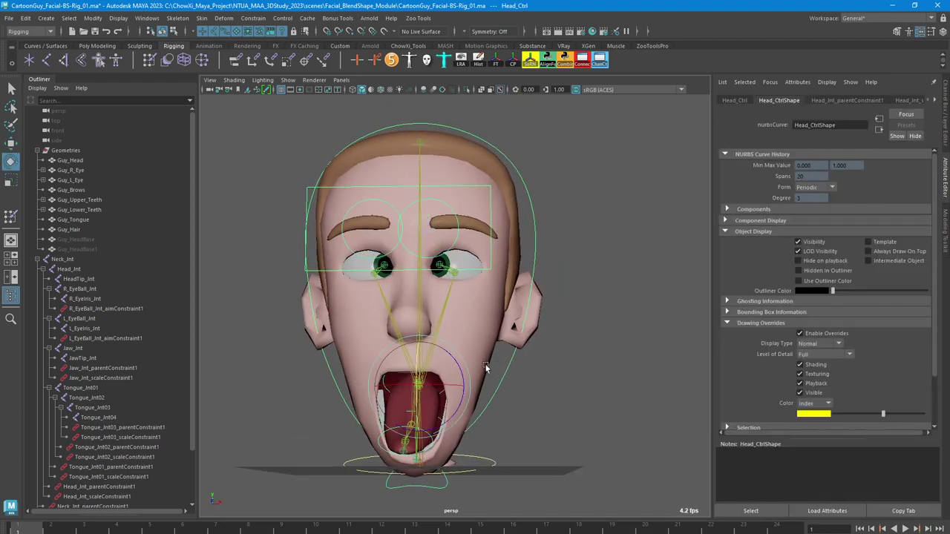
drag(460, 369, 448, 345)
click(554, 409)
click(465, 405)
mouse_move(465, 404)
mouse_down()
mouse_move(477, 423)
mouse_move(489, 401)
mouse_move(425, 404)
mouse_move(469, 401)
mouse_up()
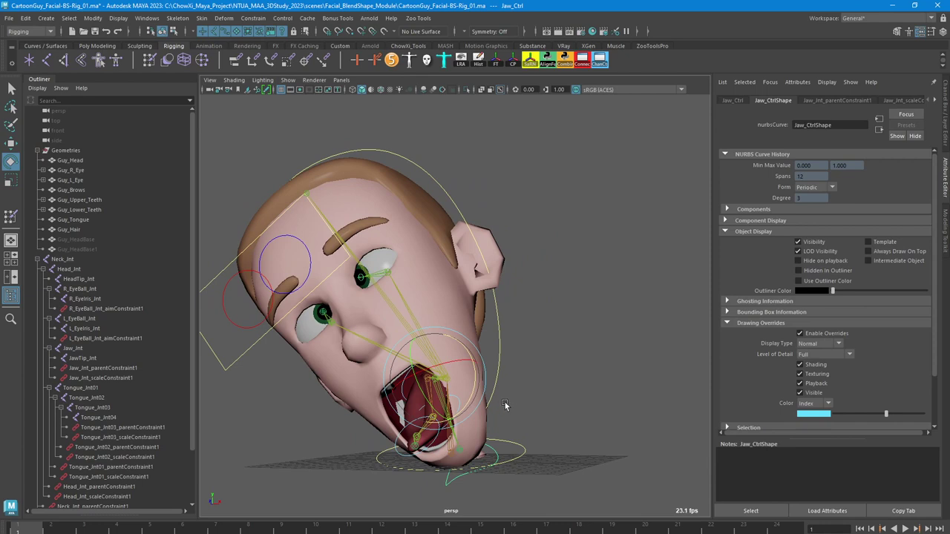
Undo the test poses of the jaw, head and eye controls back to the tongue end control
middle_drag(505, 401, 498, 402)
key(ctrl+z)
key(ctrl+z)
key(ctrl+z)
key(ctrl+z)
key(ctrl+z)
key(ctrl+z)
key(ctrl+z)
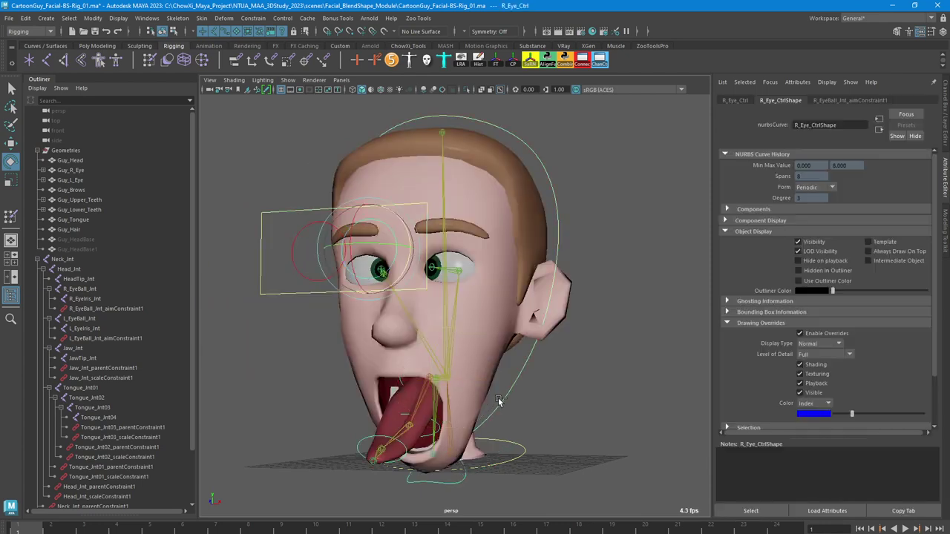
key(ctrl+z)
key(ctrl+z)
key(ctrl+z)
key(ctrl+z)
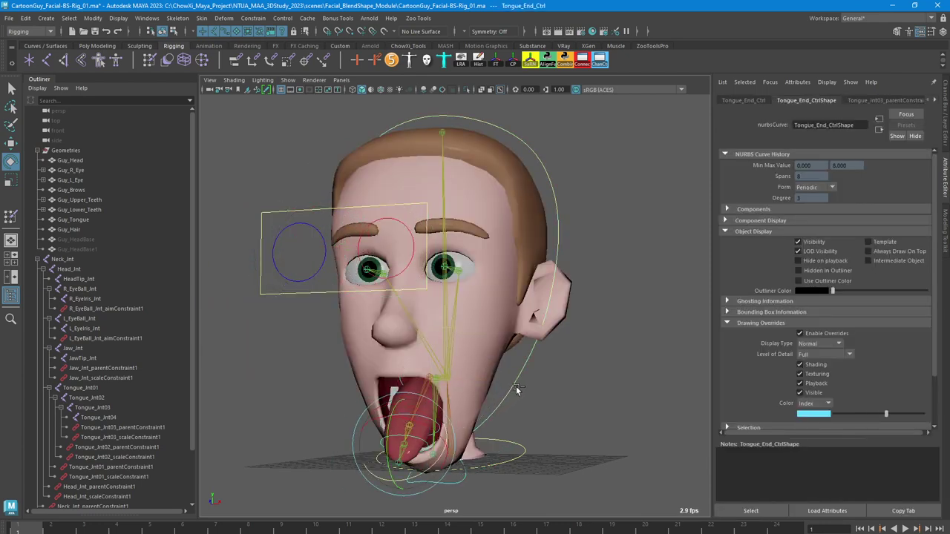
Select the jaw and tongue controls together and set their Translate and Rotate channels to 0
click(947, 124)
alt+middle_drag(493, 444, 474, 350)
key(q)
alt+drag(466, 367, 502, 431)
click(503, 430)
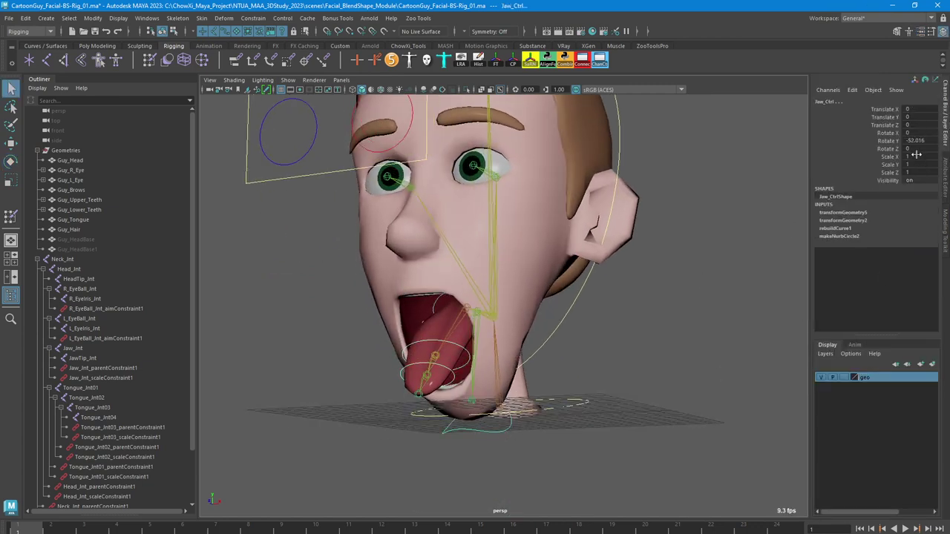
drag(919, 146, 919, 107)
key(Return)
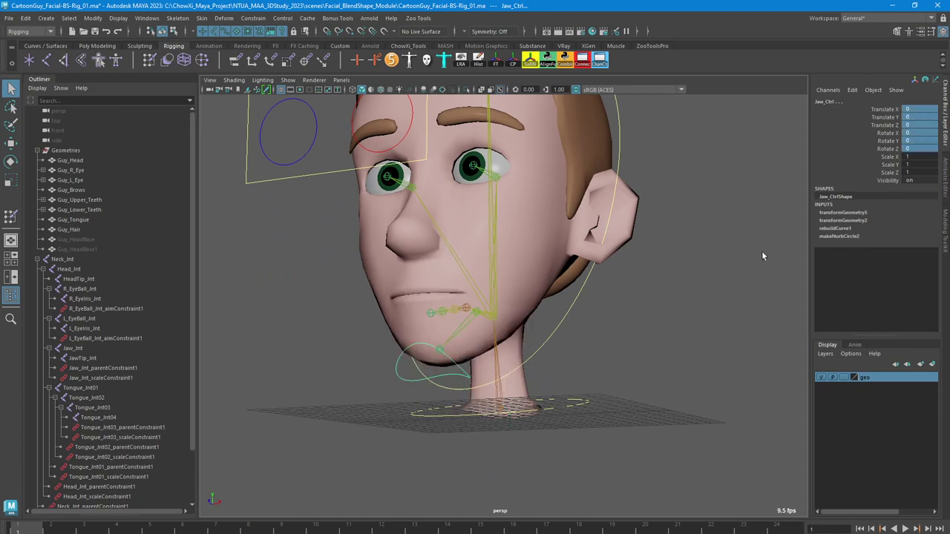
Clear the selection, and collapse the Neck_Jnt and Geometries hierarchies in the Outliner
click(626, 310)
alt+drag(626, 311, 532, 367)
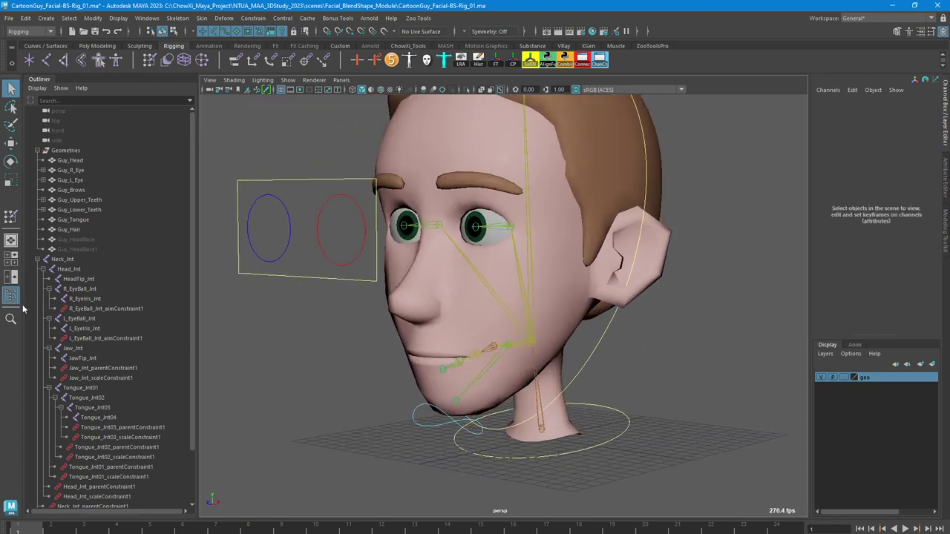
click(36, 259)
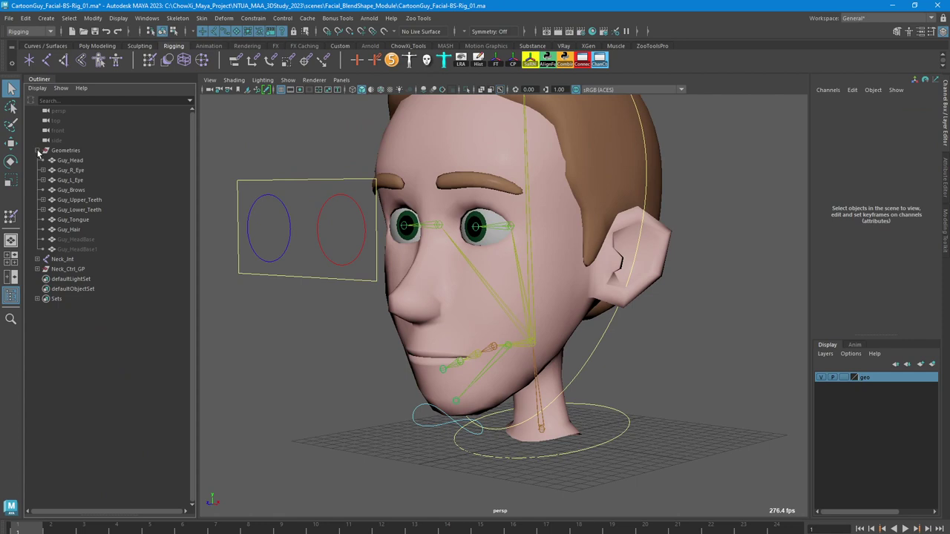
click(37, 151)
alt+middle_drag(411, 244, 396, 290)
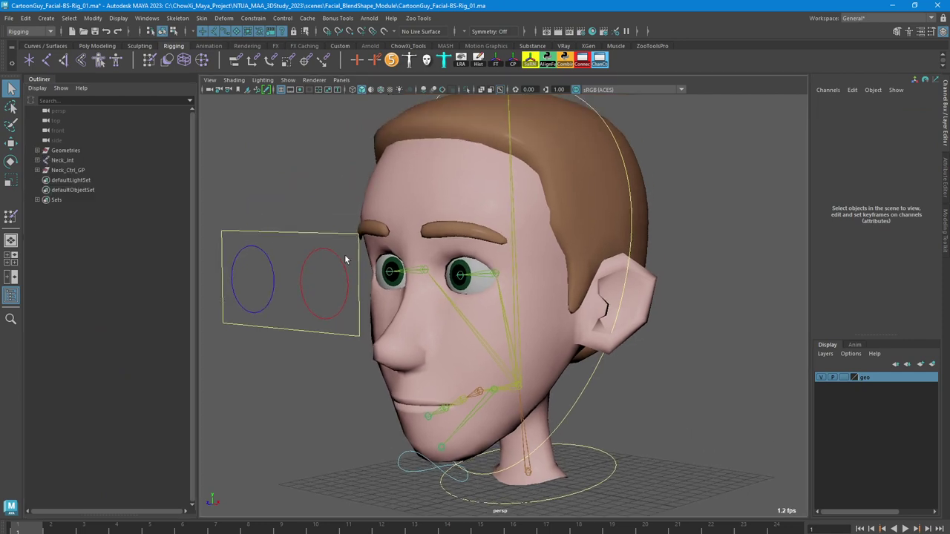
Trial-move Both_Eyes_Ctrl and undo it, and lock and hide its rotate, scale and visibility channels
click(315, 235)
key(w)
scroll(402, 282, down, 1)
mouse_move(351, 256)
mouse_down()
mouse_move(359, 285)
mouse_move(364, 268)
mouse_up()
key(ctrl+z)
drag(881, 185, 881, 136)
right_click(881, 138)
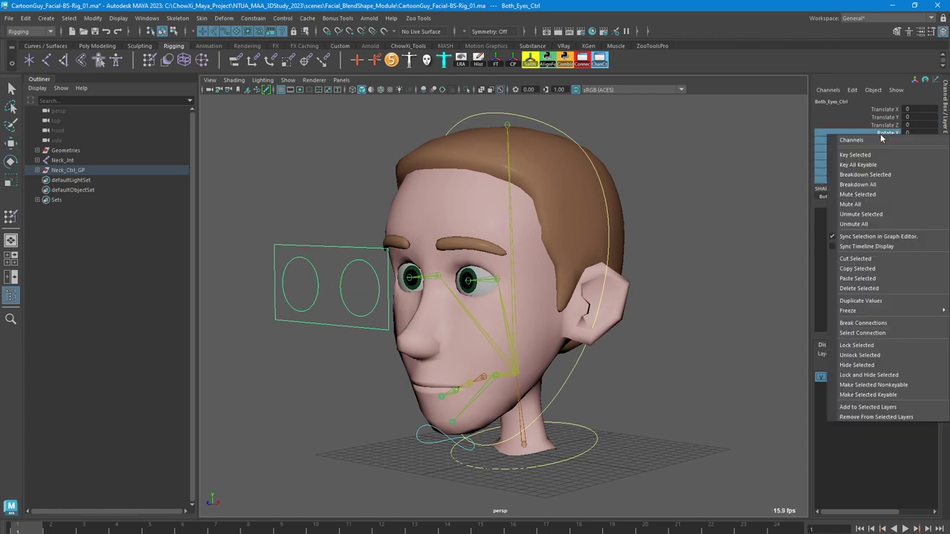
click(873, 376)
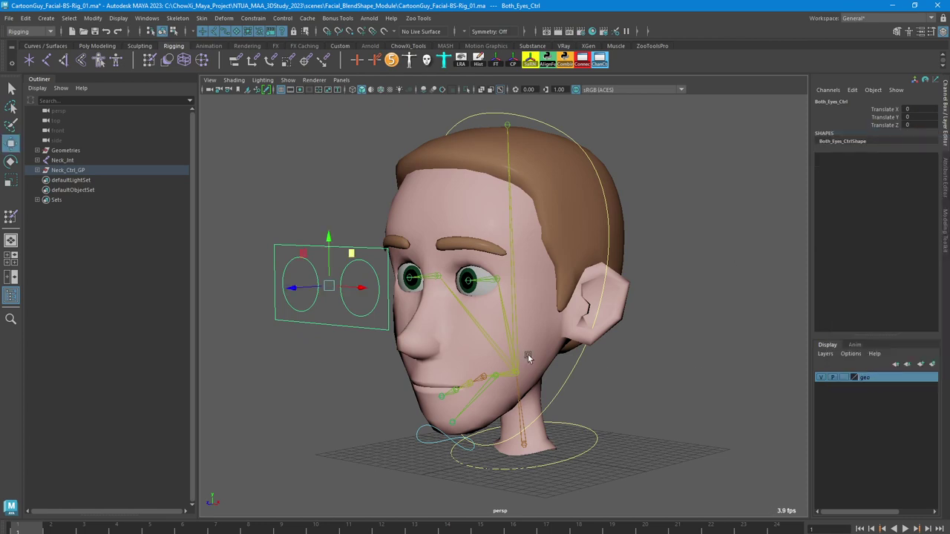
Select both single-eye controls, and lock and hide their rotate, scale and visibility channels
key(q)
click(304, 277)
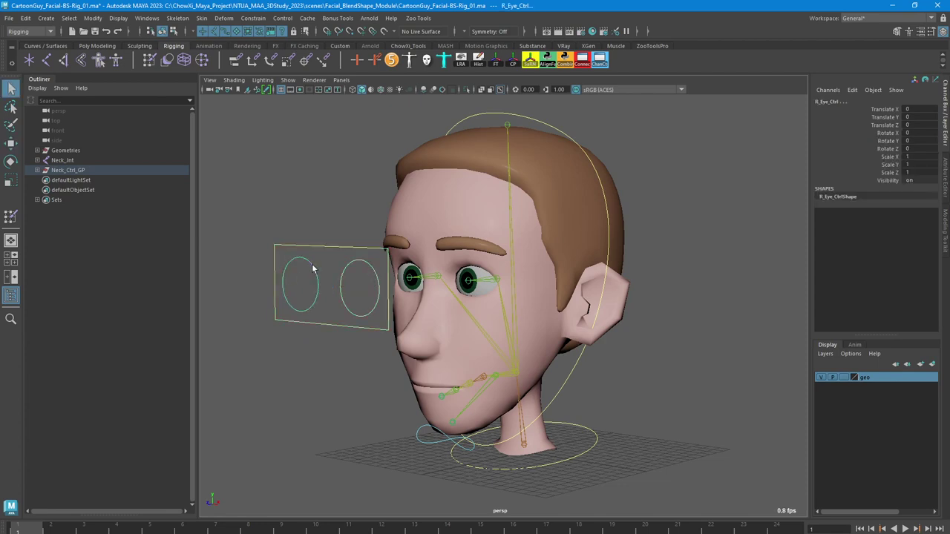
drag(883, 182, 880, 134)
right_click(880, 134)
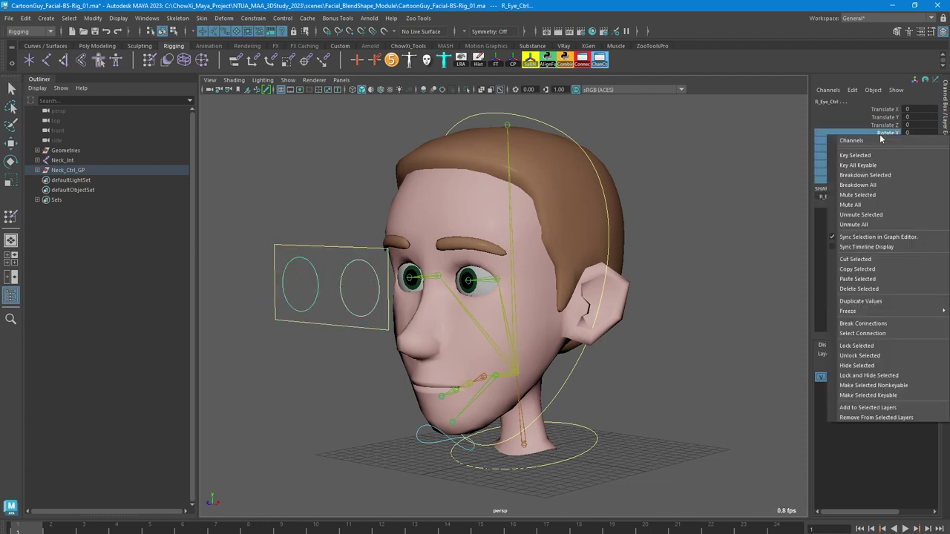
click(873, 376)
alt+drag(709, 308, 550, 219)
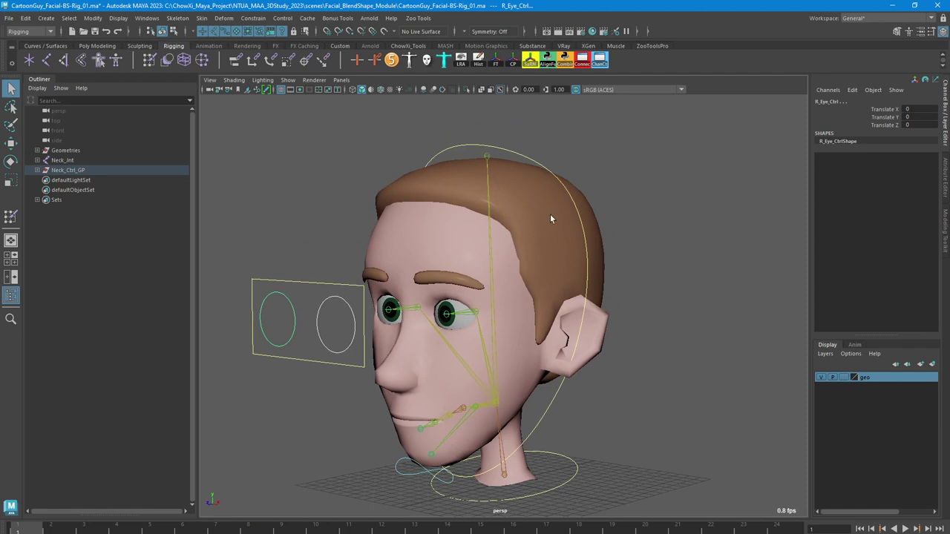
Trial-move Head_Ctrl and undo it, and lock and hide its scale and visibility channels
click(518, 157)
alt+drag(691, 167, 699, 170)
key(e)
key(w)
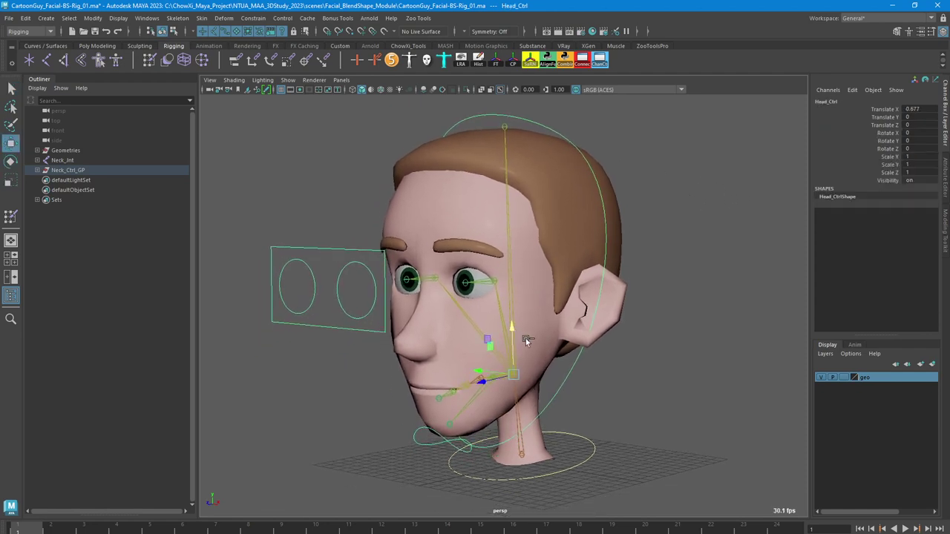
drag(486, 379, 481, 378)
key(ctrl+z)
drag(883, 181, 887, 159)
right_click(888, 159)
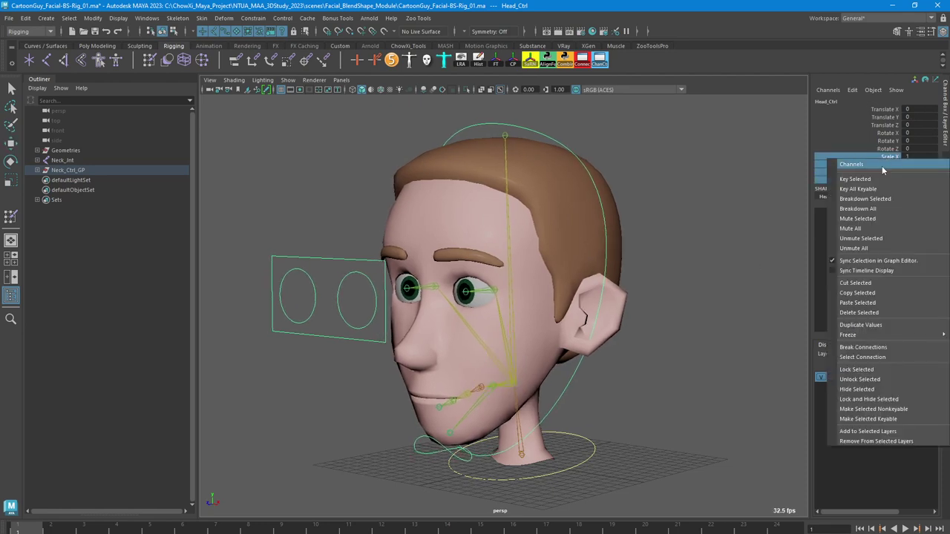
click(898, 399)
alt+drag(690, 319, 675, 269)
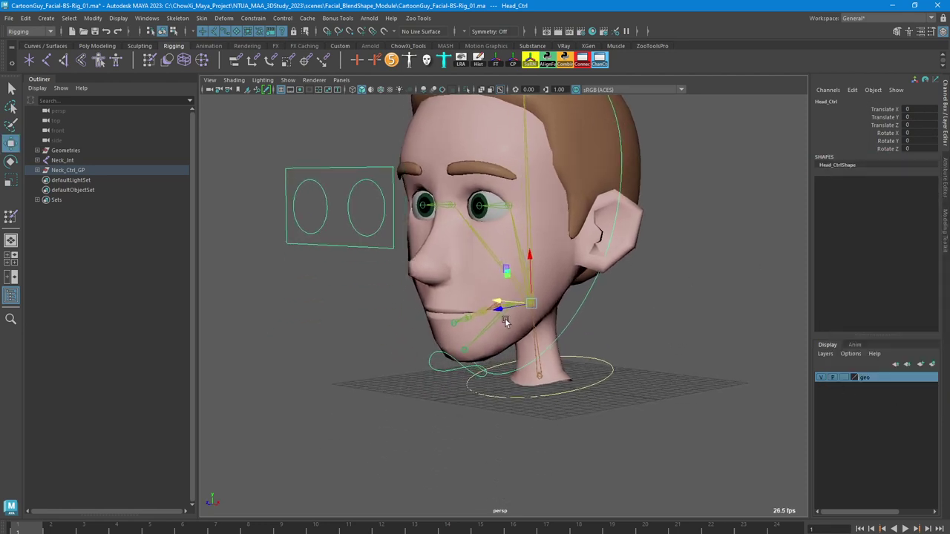
Trial-move Jaw_Ctrl and undo it, and lock and hide its Translate X and Translate Y channels
click(431, 360)
key(e)
alt+drag(488, 311, 508, 305)
key(w)
drag(540, 340, 544, 366)
key(ctrl+z)
drag(888, 117, 888, 110)
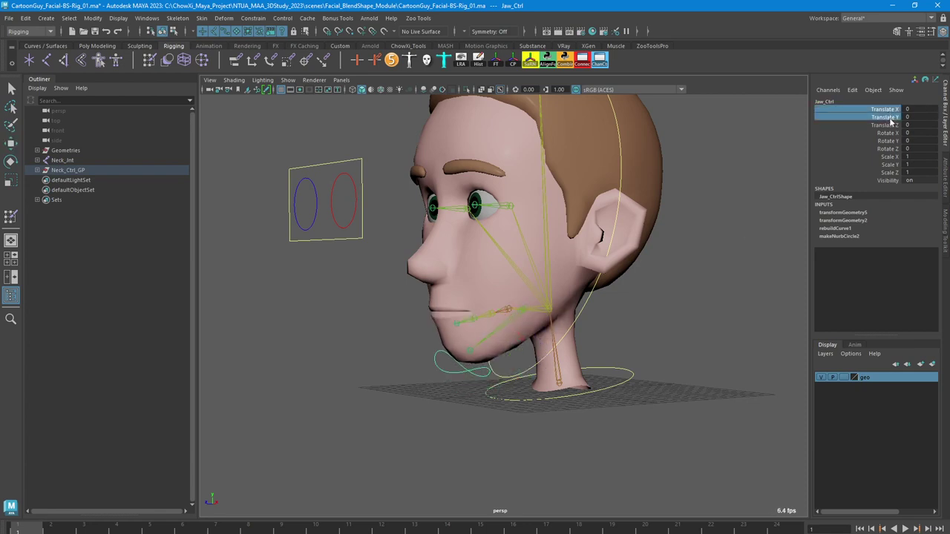
right_click(884, 116)
click(884, 355)
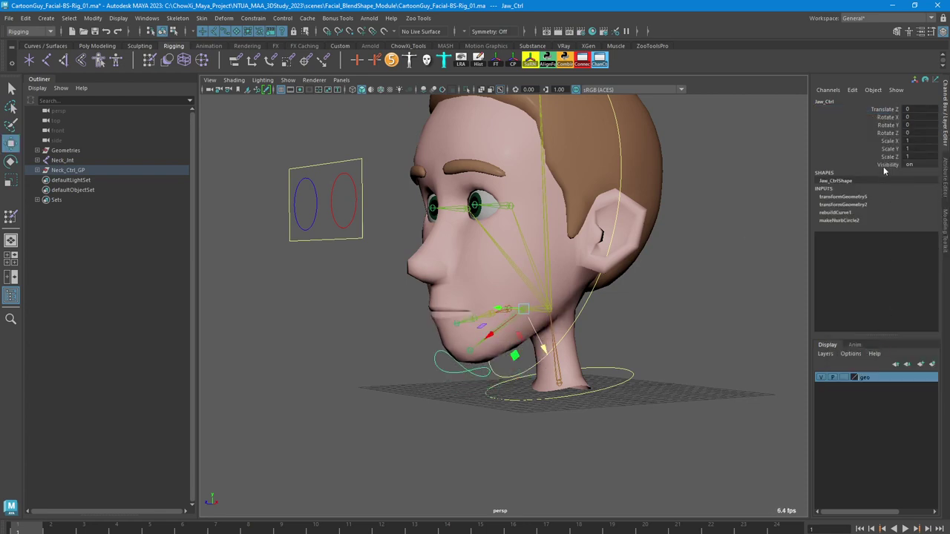
Lock and hide the scale and visibility channels of Jaw_Ctrl
drag(891, 142, 892, 165)
right_click(892, 167)
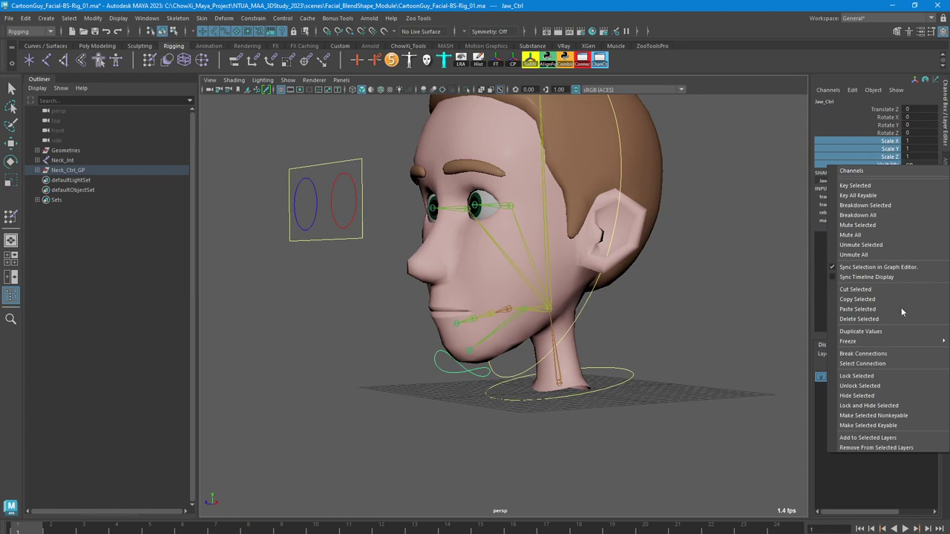
click(894, 407)
Select Neck_Ctrl and try rotating and moving it, undoing both tests
alt+drag(714, 330, 615, 354)
click(605, 374)
alt+drag(581, 295, 560, 294)
alt+right_drag(560, 295, 519, 312)
key(e)
drag(503, 318, 517, 335)
key(ctrl+z)
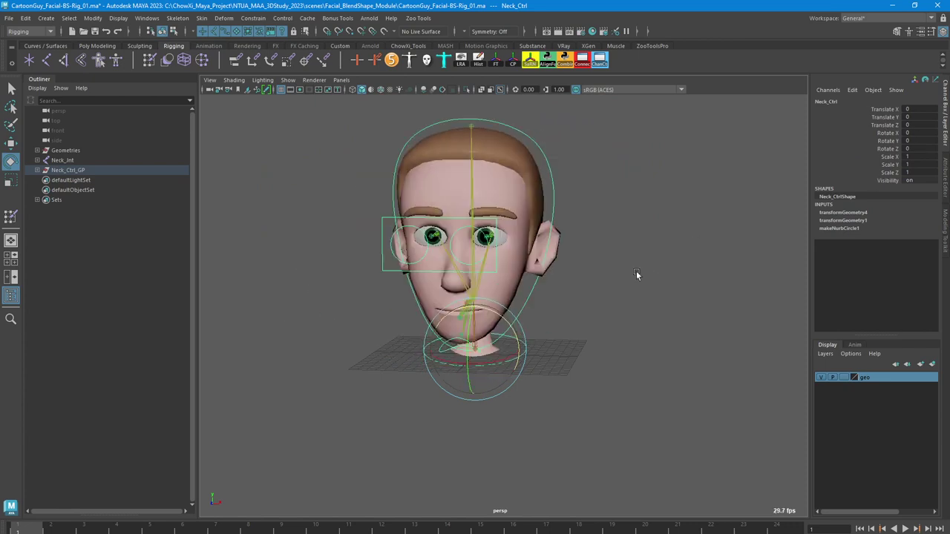
key(w)
drag(441, 318, 483, 300)
key(ctrl+z)
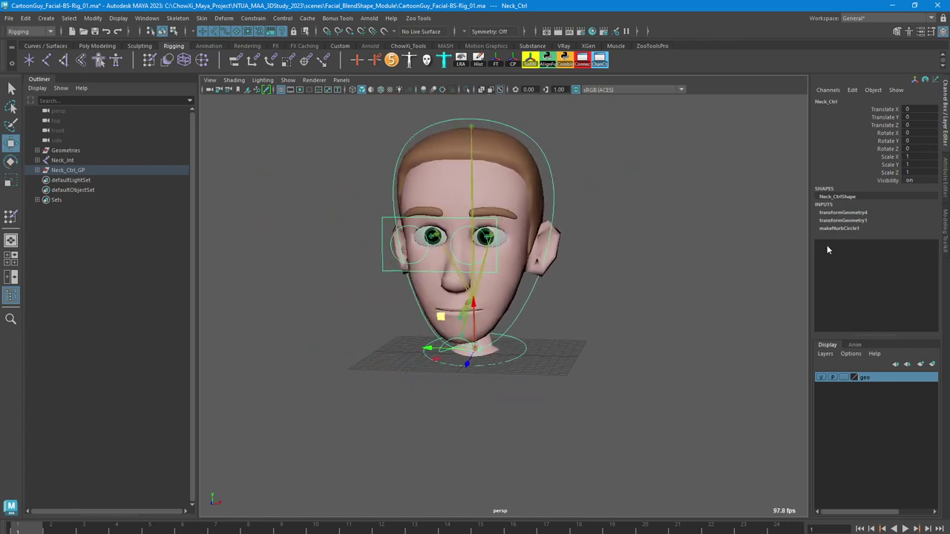
Lock and hide the scale and visibility channels of Neck_Ctrl
drag(897, 181, 881, 158)
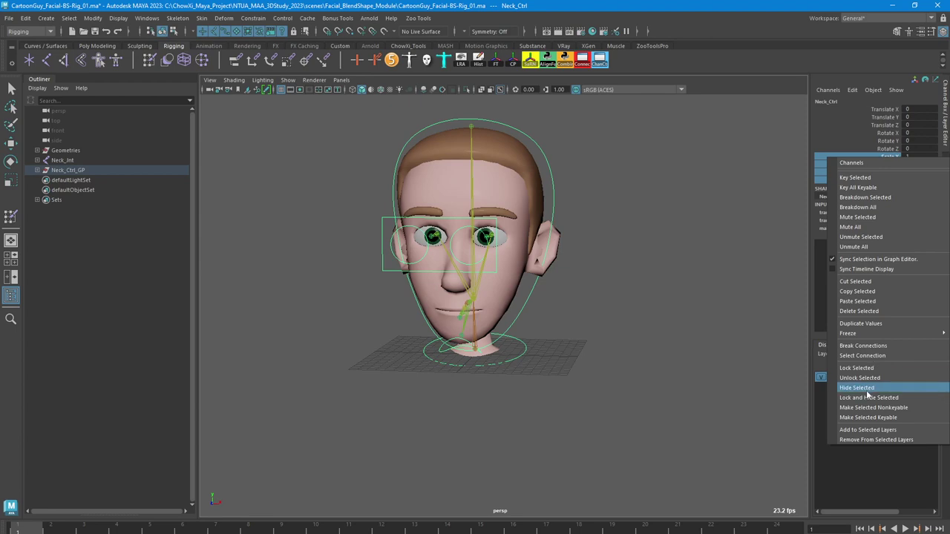
click(866, 400)
key(w)
Check which channels remain on Jaw_Ctrl and Head_Ctrl, and clear the selection
alt+drag(681, 319, 650, 294)
click(613, 276)
alt+drag(593, 275, 479, 348)
click(476, 352)
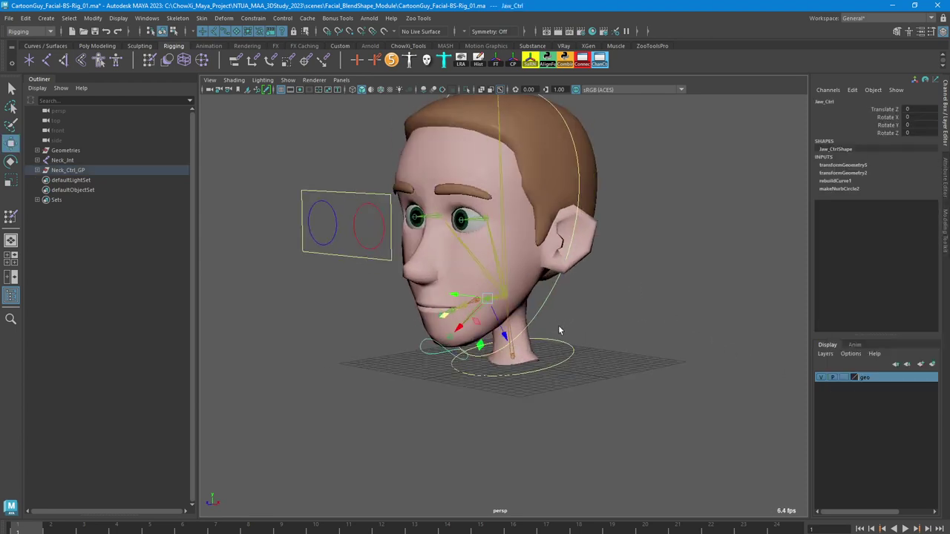
click(538, 317)
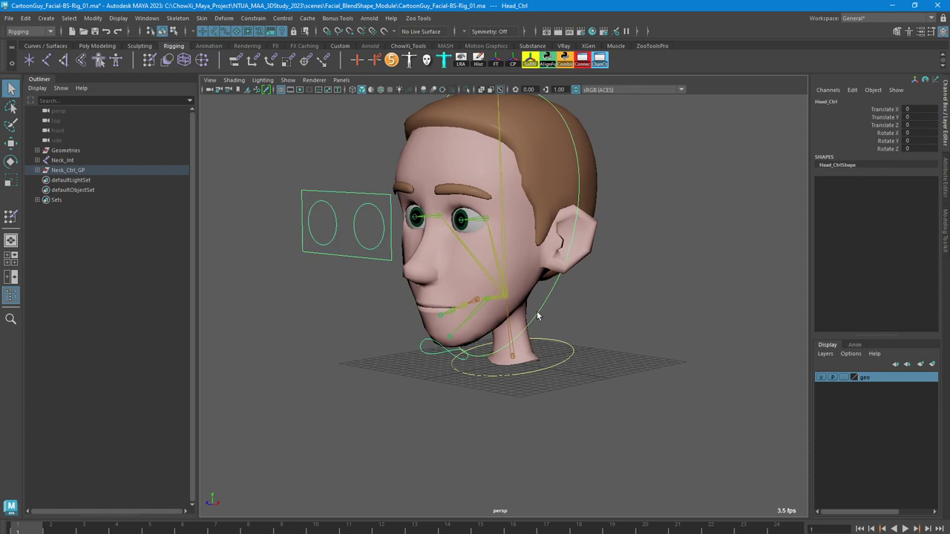
click(576, 353)
alt+middle_drag(572, 314, 593, 350)
Try moving R_Eye_Ctrl and L_Eye_Ctrl within the eye frame to test the eyes, undoing the moves
click(392, 235)
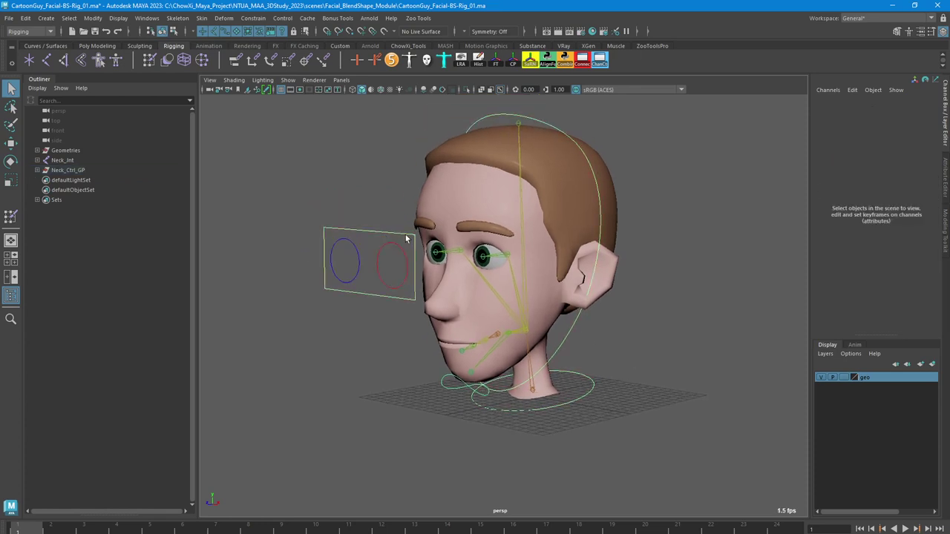
click(394, 236)
drag(393, 236, 399, 256)
key(ctrl+z)
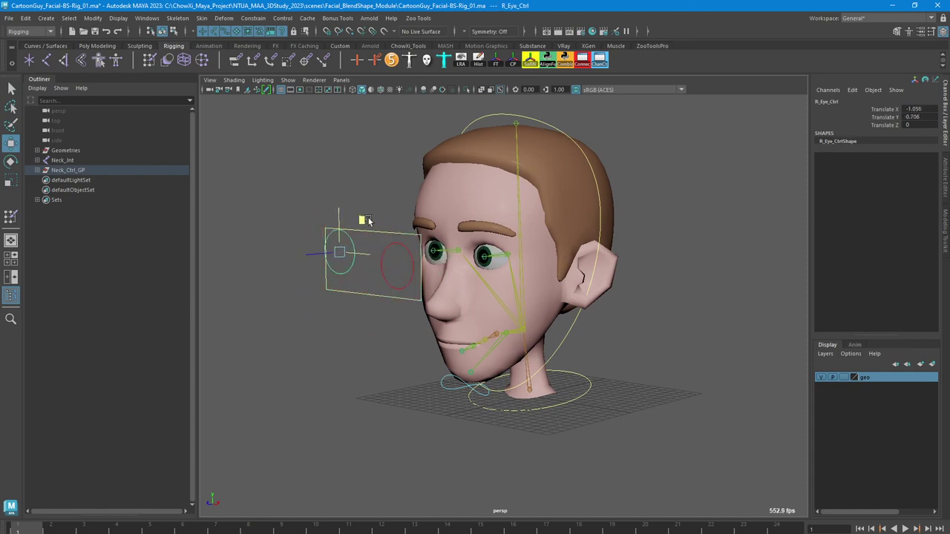
click(409, 256)
click(413, 256)
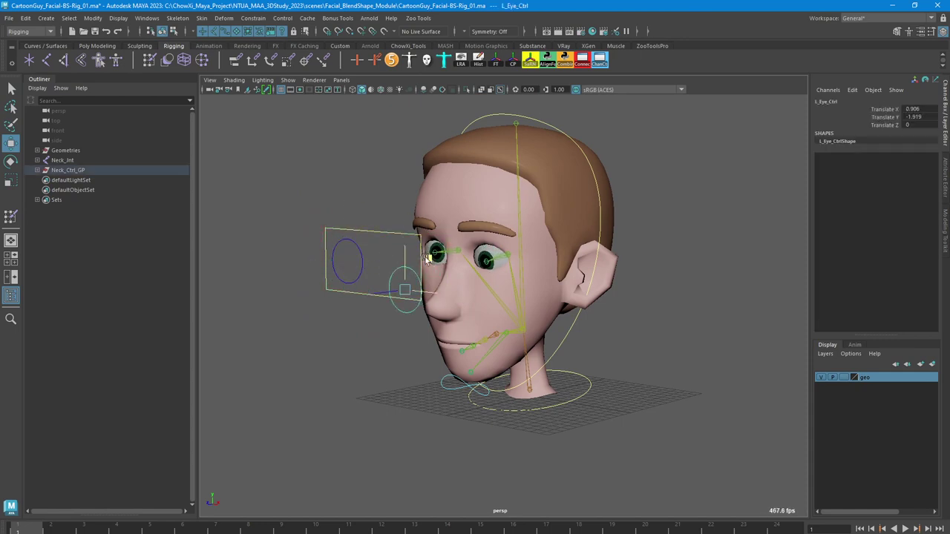
alt+drag(288, 227, 412, 342)
Test-rotate Jaw_Ctrl to open the mouth, undo the test and reset its Rotate Y to 0
click(439, 375)
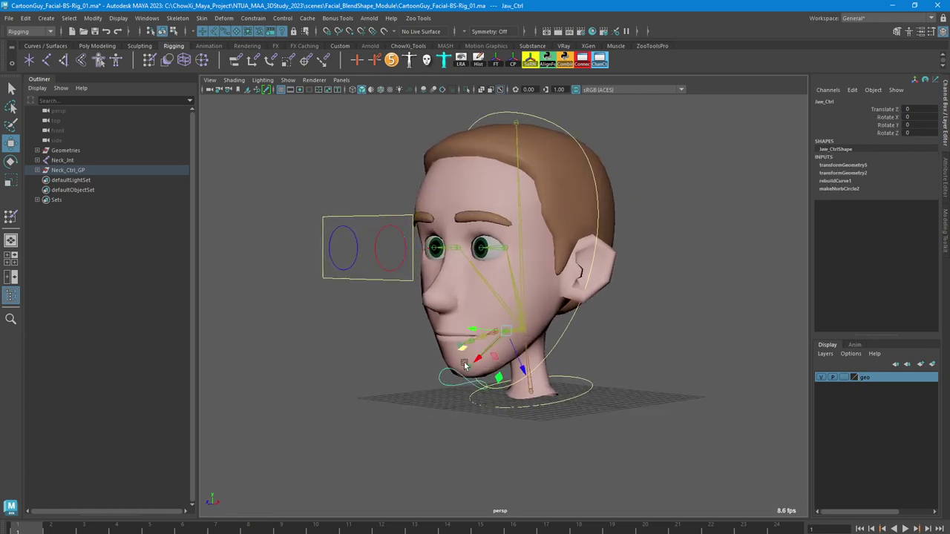
key(e)
drag(454, 365, 465, 311)
alt+right_drag(465, 311, 484, 352)
alt+drag(479, 351, 607, 329)
key(ctrl+z)
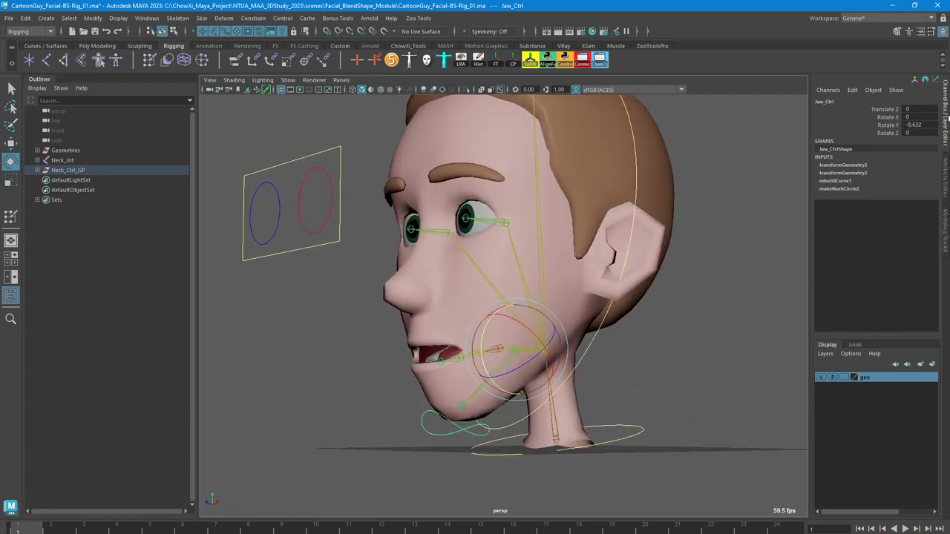
drag(928, 123, 903, 122)
text(0)
key(Return)
Show the Geometries group with smooth mesh preview and display wireframe on shaded in the viewport
alt+drag(590, 315, 665, 366)
click(572, 252)
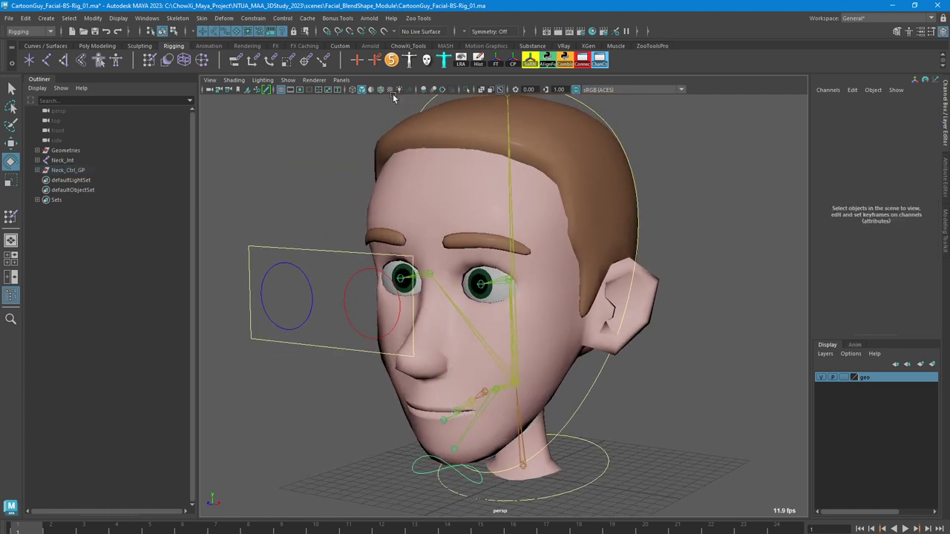
click(97, 151)
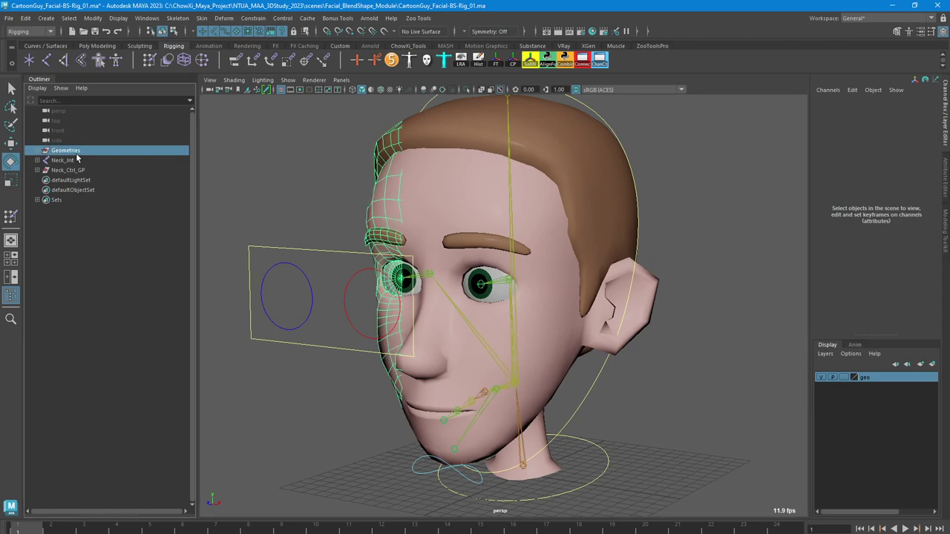
click(694, 253)
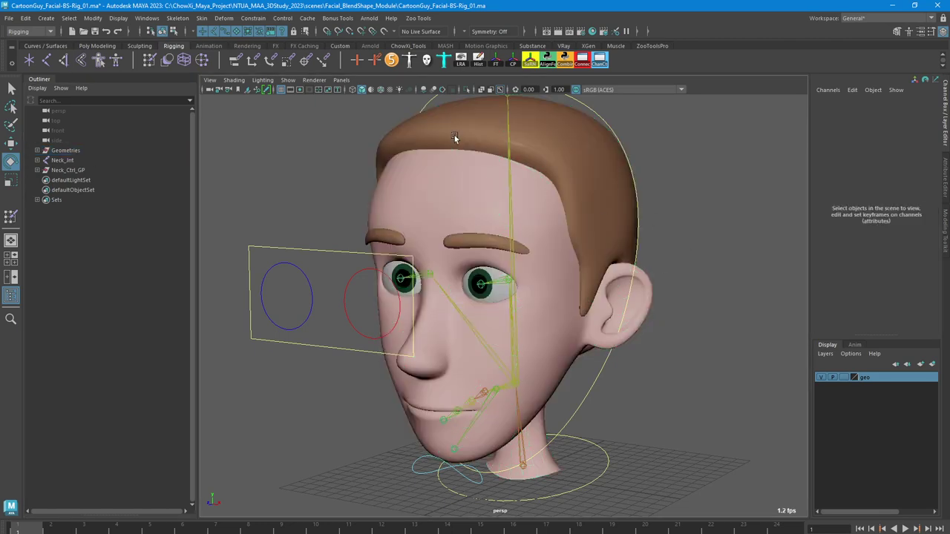
click(373, 90)
Move L_Eye_Ctrl and R_Eye_Ctrl toward each other so that the eyes cross
mouse_move(445, 179)
alt+mouse_down()
mouse_move(397, 193)
mouse_move(342, 243)
mouse_move(360, 257)
mouse_move(386, 221)
mouse_move(265, 235)
mouse_move(473, 228)
mouse_move(355, 297)
mouse_move(378, 304)
alt+mouse_up()
click(331, 242)
key(w)
key(ctrl+z)
click(342, 251)
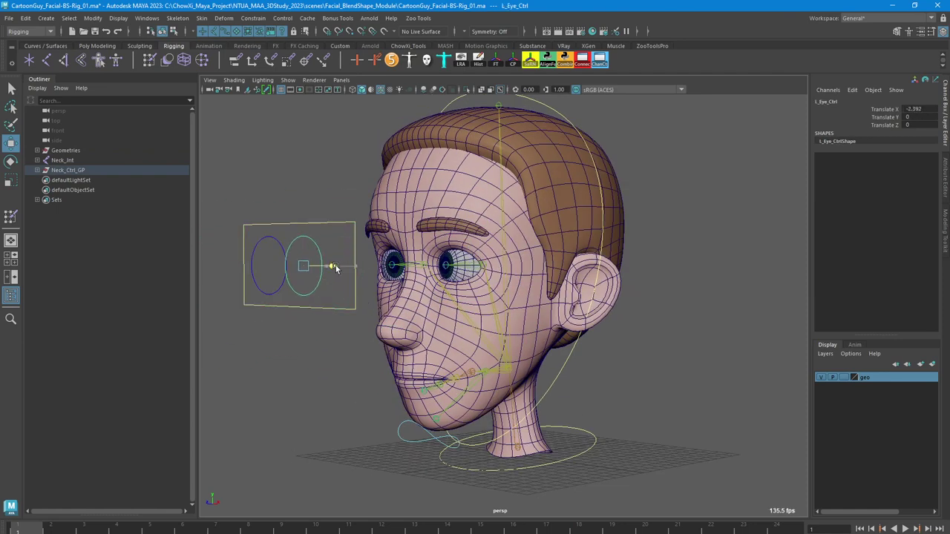
alt+drag(350, 273, 621, 263)
click(302, 232)
Rotate Head_Ctrl about 39 degrees around Z to tilt the head sideways
click(614, 254)
drag(533, 344, 672, 310)
click(675, 312)
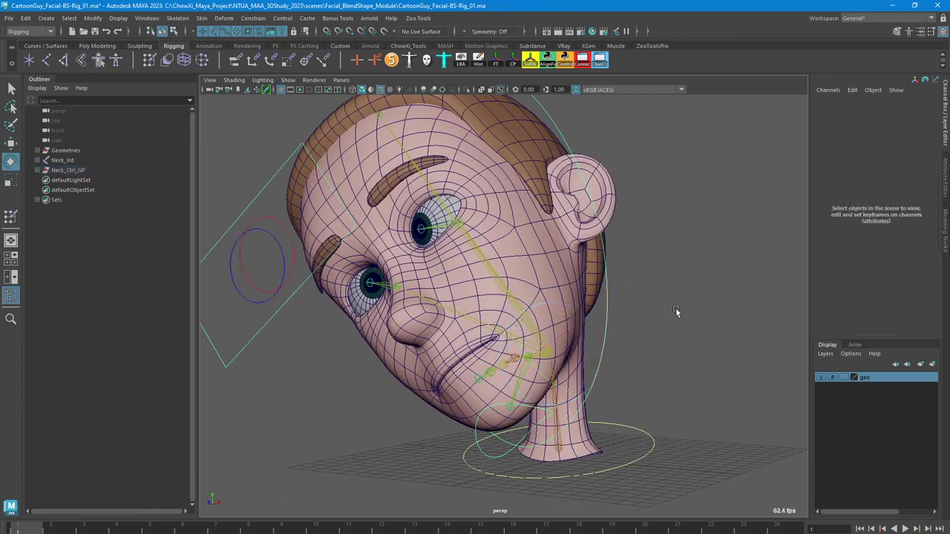
Rotate Jaw_Ctrl about -18, -29 and 33 degrees in X, Y and Z to open the mouth, and shift it along Z
click(523, 399)
drag(511, 360, 584, 382)
key(w)
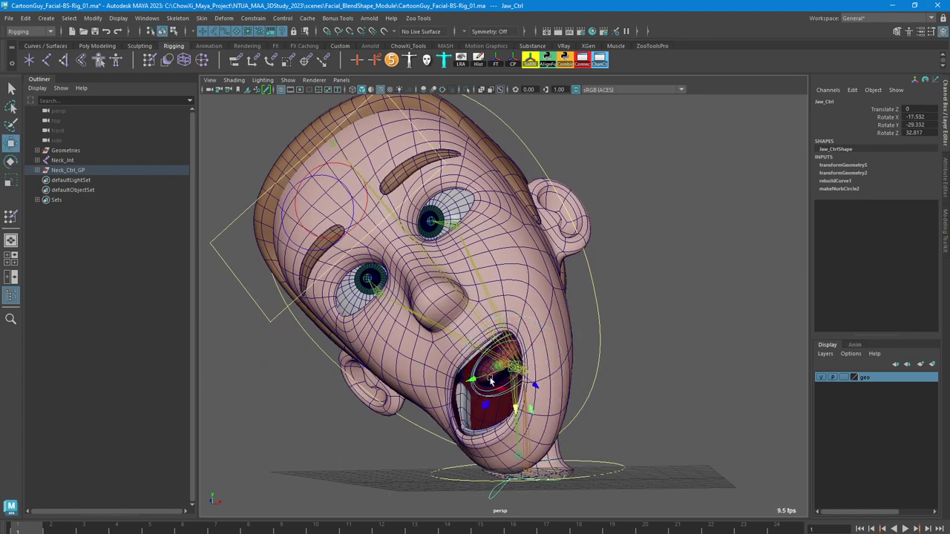
drag(539, 383, 545, 387)
alt+drag(546, 387, 629, 352)
key(e)
click(655, 426)
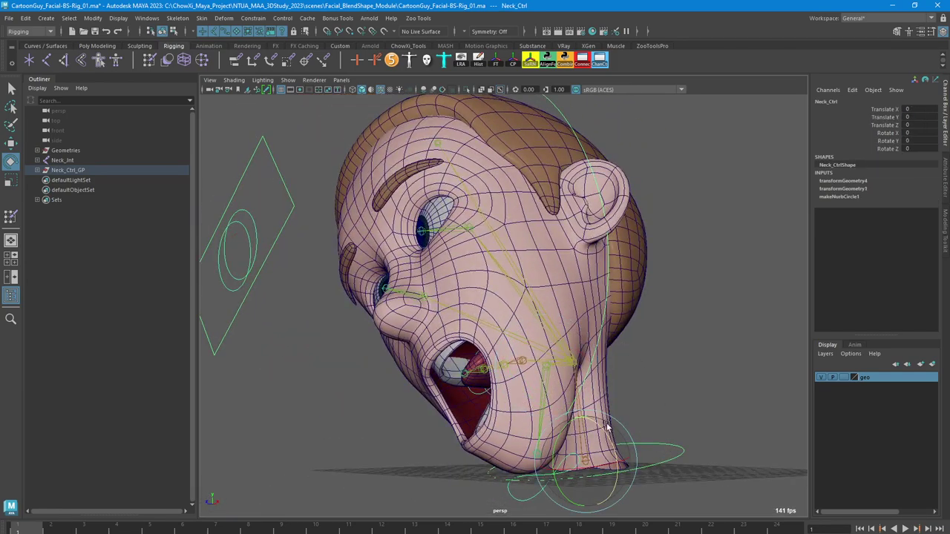
click(670, 381)
Pose the tongue inside the mouth with Tongue_Base_Ctrl, and rotate Tongue_Mid_Ctrl about -34 degrees in Y
alt+drag(671, 381, 679, 385)
click(515, 381)
key(w)
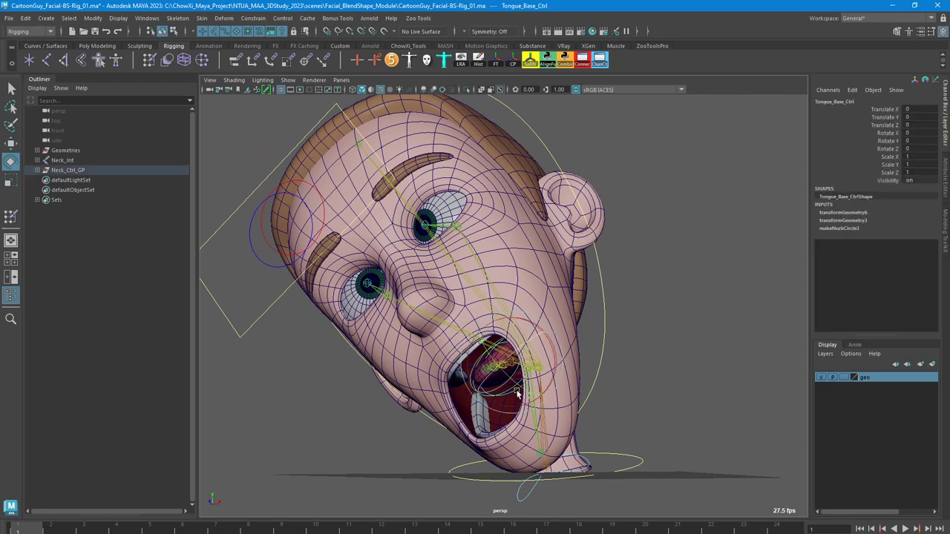
alt+drag(489, 373, 636, 363)
click(637, 363)
click(490, 396)
key(e)
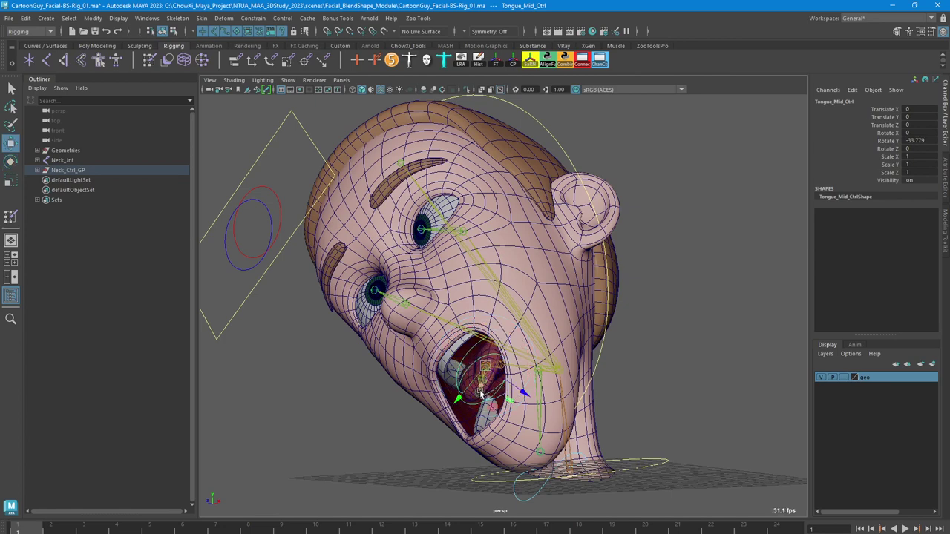
Move and rotate the tongue controls until the tongue sticks out of the mouth over the lower lip
alt+drag(639, 399, 475, 449)
key(e)
alt+drag(475, 449, 528, 421)
click(590, 400)
click(520, 334)
click(543, 375)
click(529, 386)
alt+drag(619, 398, 416, 466)
key(w)
alt+middle_drag(428, 438, 392, 392)
click(341, 369)
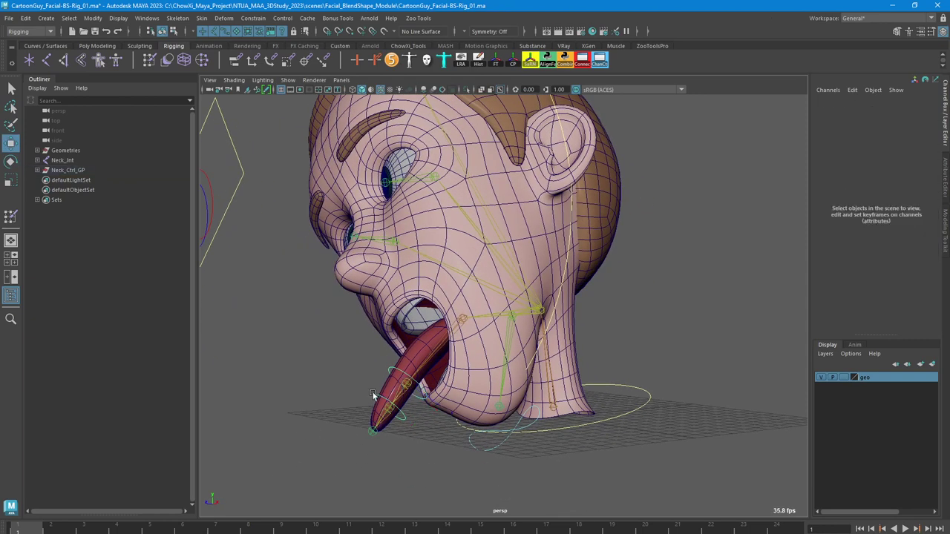
Move Tongue_End_Ctrl to about 1.76 in X and 2.53 in Z, rotating it about -28 degrees in Y to curl the tip down
click(380, 406)
click(378, 408)
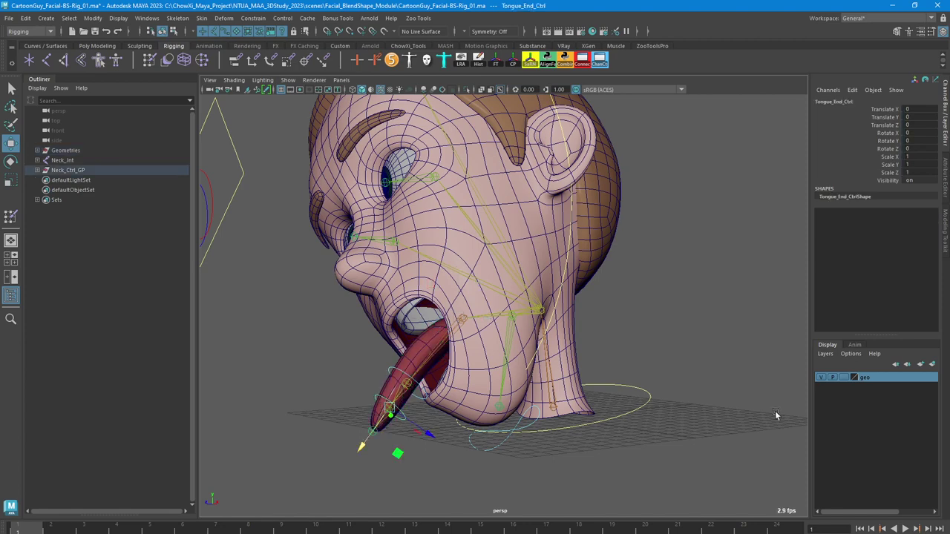
drag(366, 439, 416, 494)
key(e)
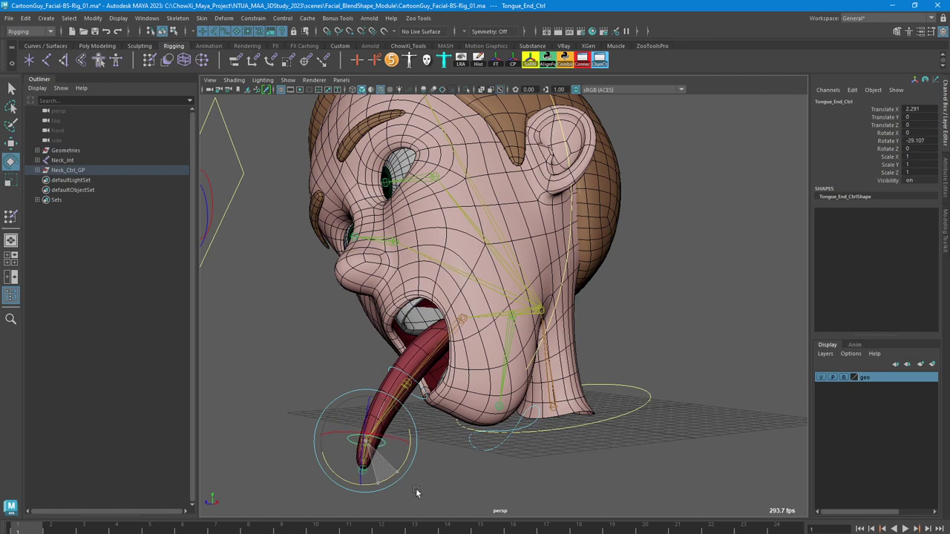
key(w)
middle_drag(393, 479, 438, 498)
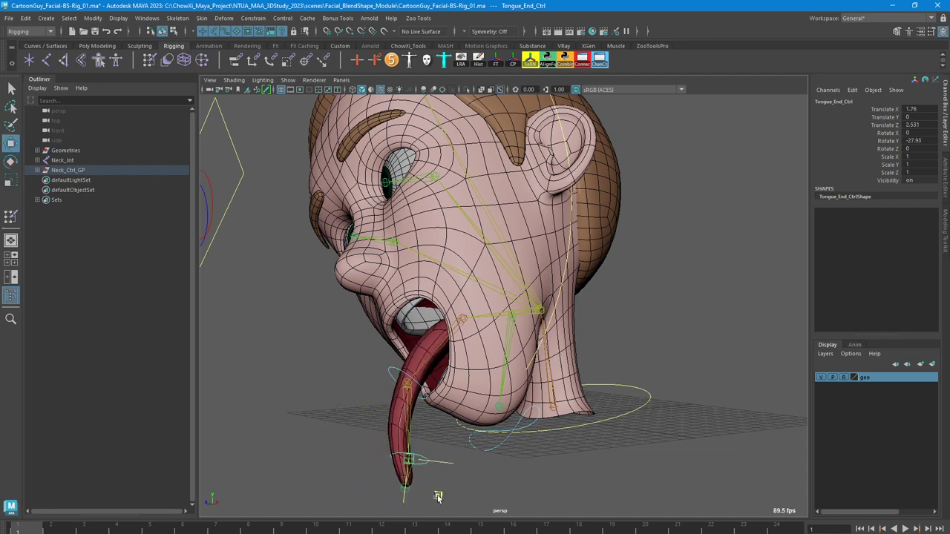
Reposition Tongue_Mid_Ctrl to refine the bend of the hanging tongue from front and side
drag(415, 429, 390, 416)
alt+drag(390, 416, 459, 415)
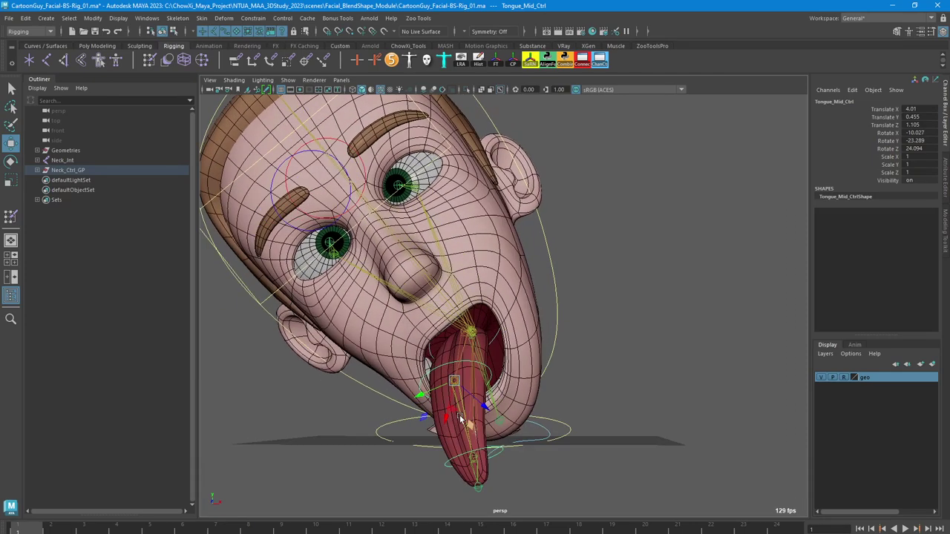
middle_drag(469, 426, 476, 405)
alt+drag(476, 406, 483, 445)
middle_drag(483, 445, 464, 426)
drag(464, 425, 465, 426)
alt+drag(466, 425, 410, 419)
Adjust the Head_Ctrl rotation to about 3, -6 and 29 degrees in X, Y and Z
click(552, 349)
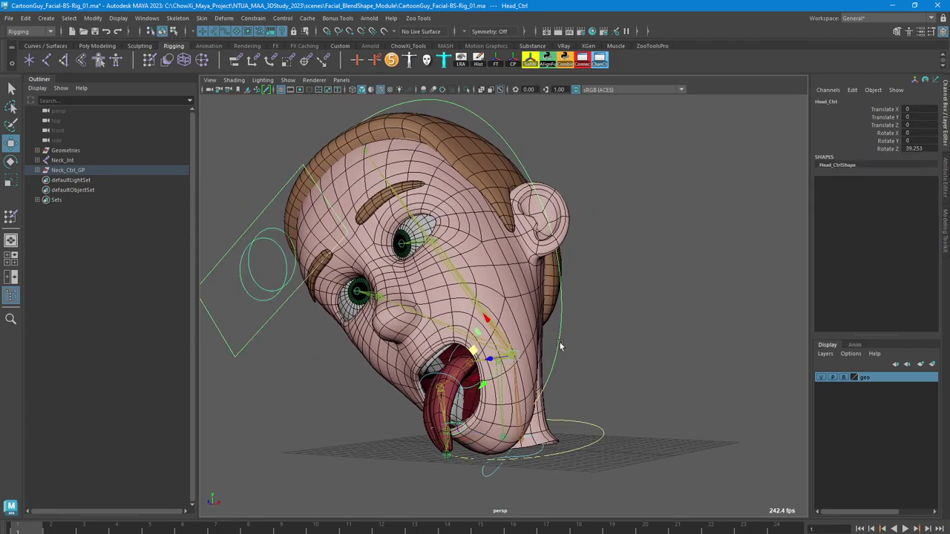
key(e)
drag(480, 346, 482, 349)
drag(537, 311, 523, 334)
mouse_move(522, 334)
alt+mouse_down()
mouse_move(525, 325)
mouse_move(517, 327)
alt+mouse_up()
alt+drag(442, 305, 445, 305)
alt+middle_drag(446, 305, 494, 335)
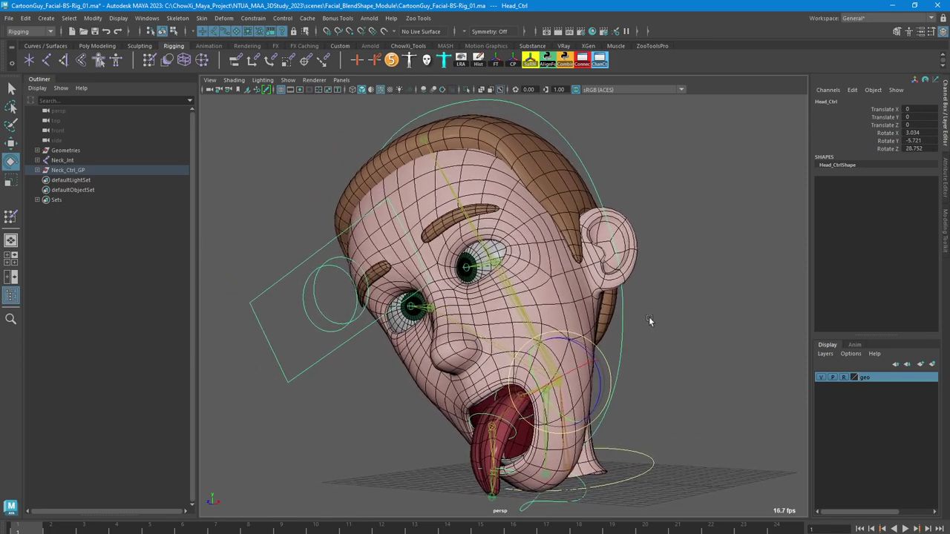
Deselect the head control and turn off wireframe on shaded to present the posed face
alt+drag(649, 319, 638, 320)
click(696, 348)
alt+drag(695, 348, 689, 351)
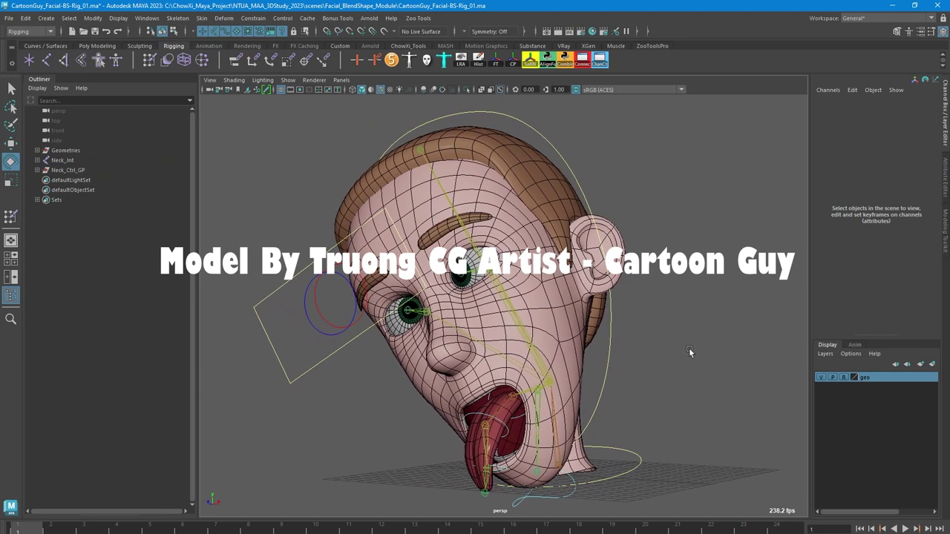
click(381, 90)
alt+drag(556, 196, 542, 193)
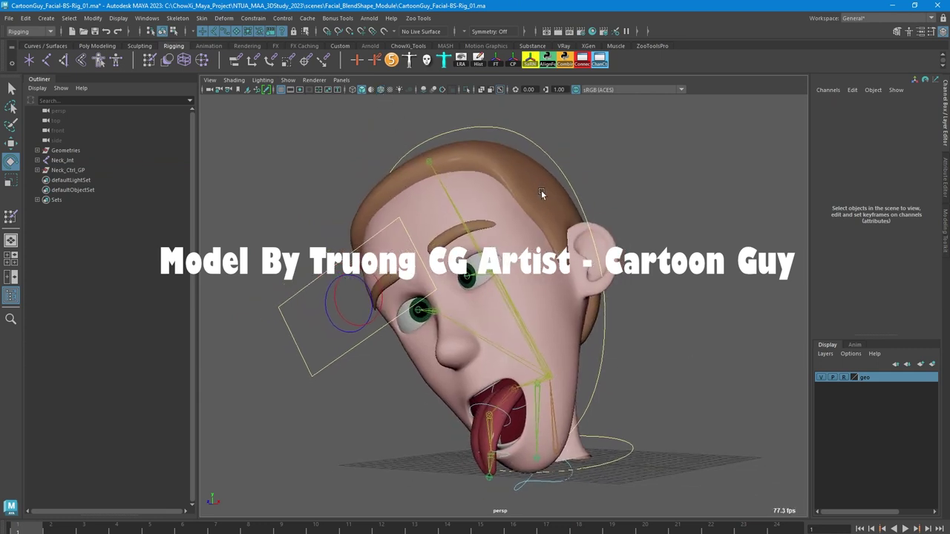